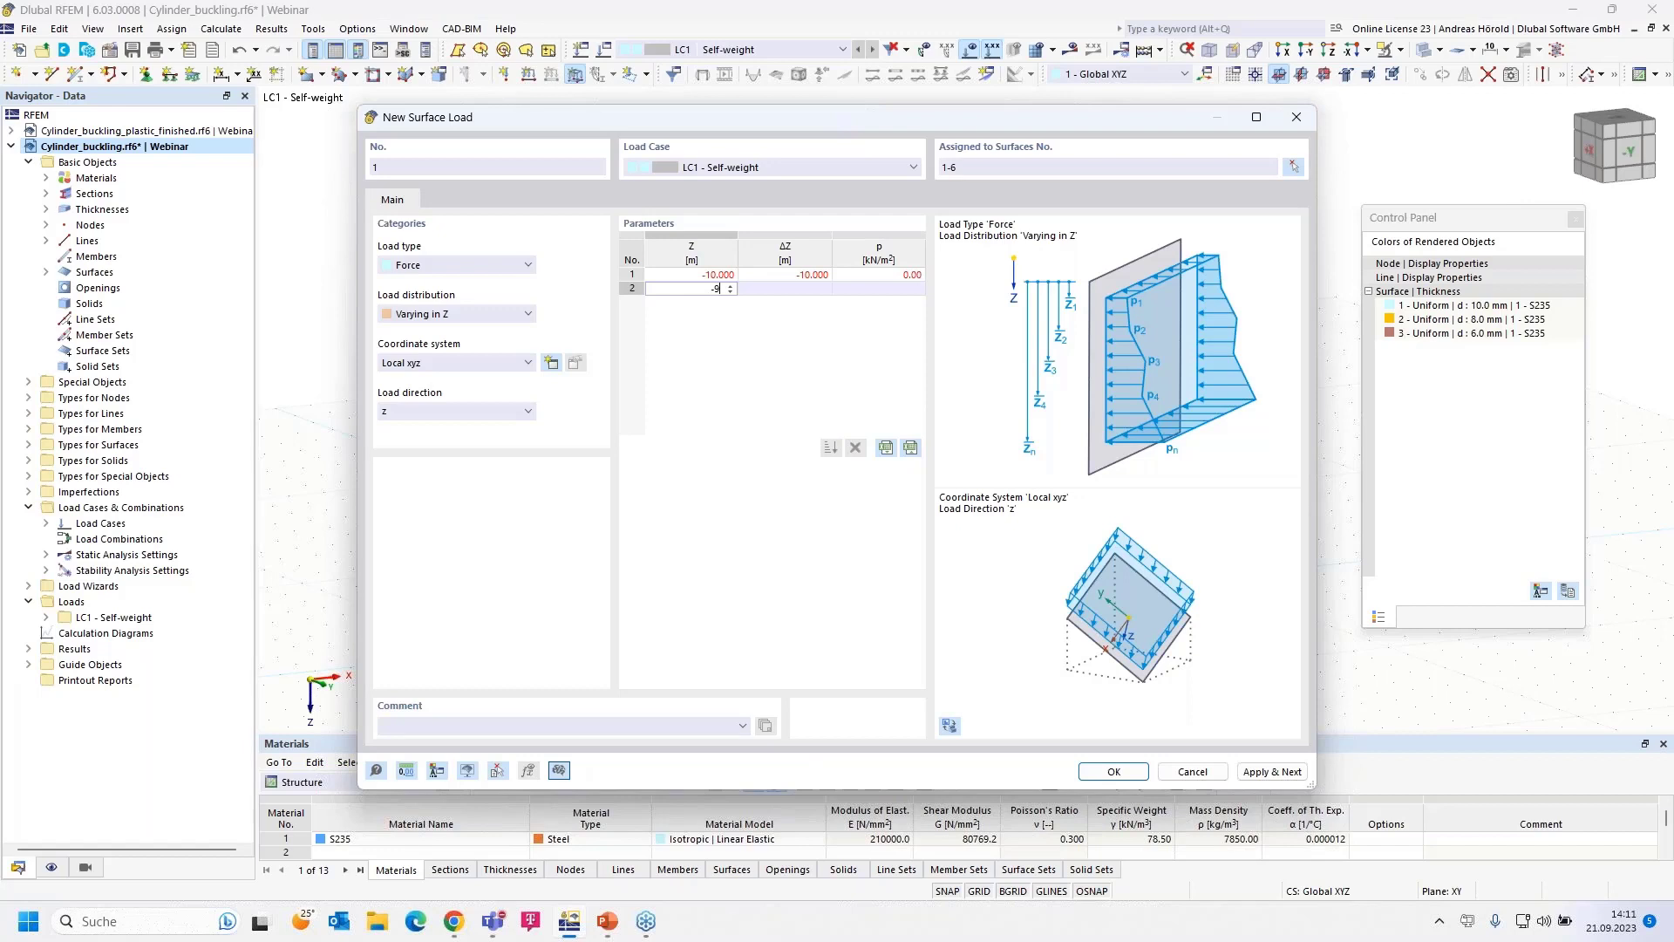
Complete the surface load varying in Z with -8.00 kN/m² at Z = -9.2 m and Z = 0 m, and create it
key(Tab)
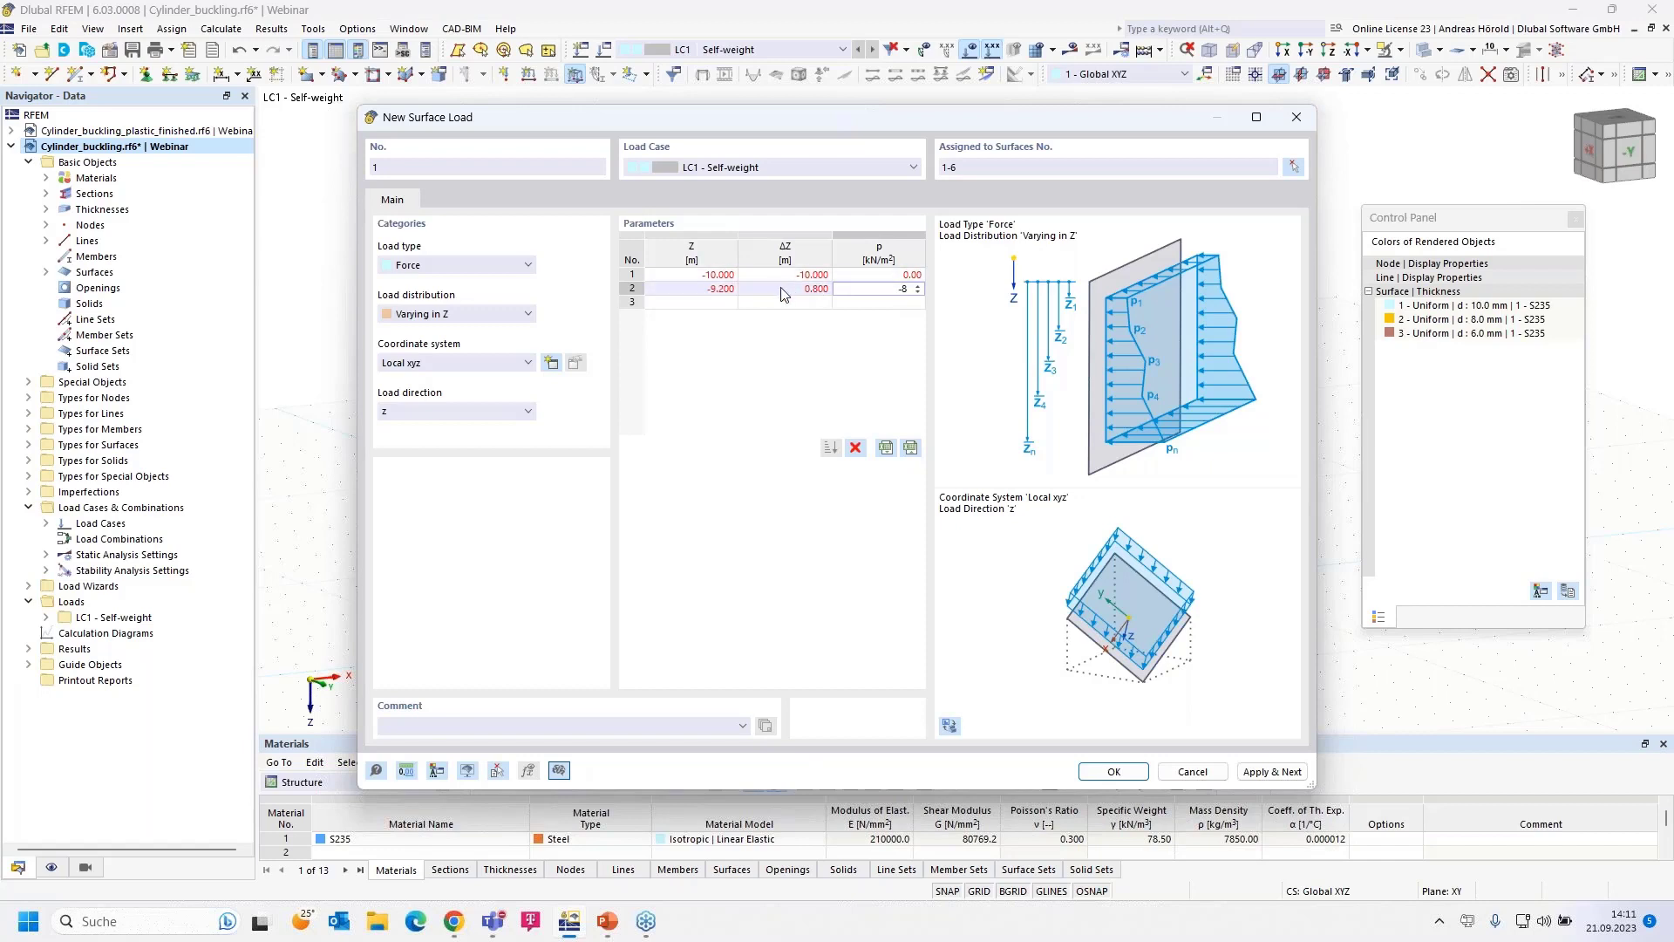
click(729, 303)
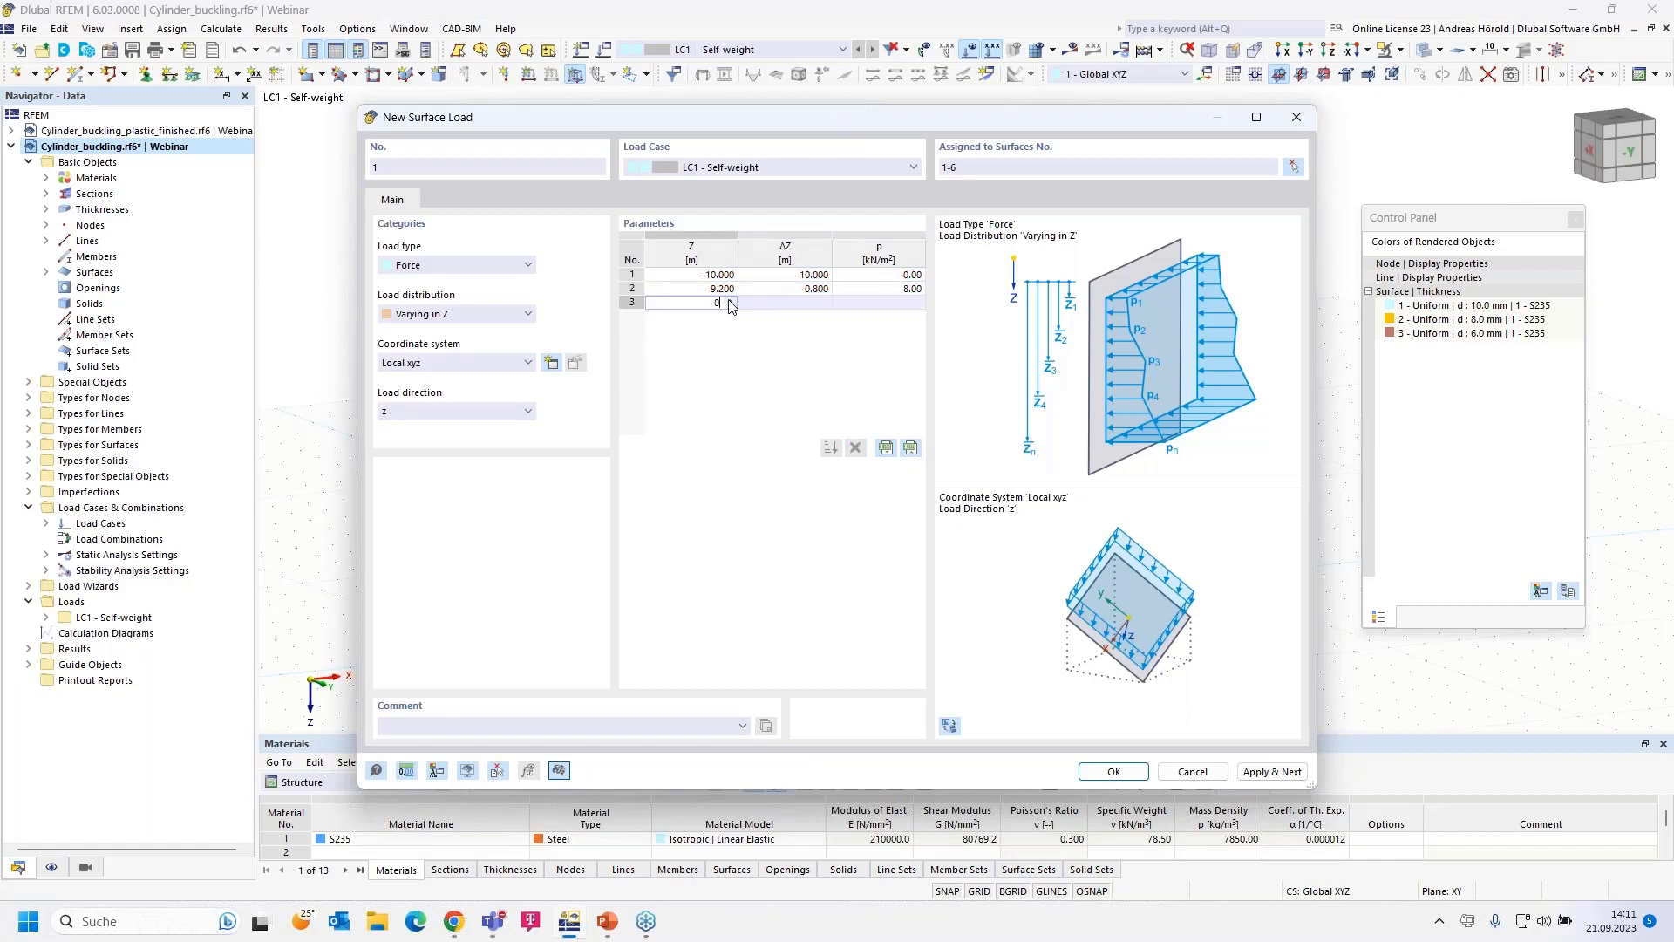
key(Tab)
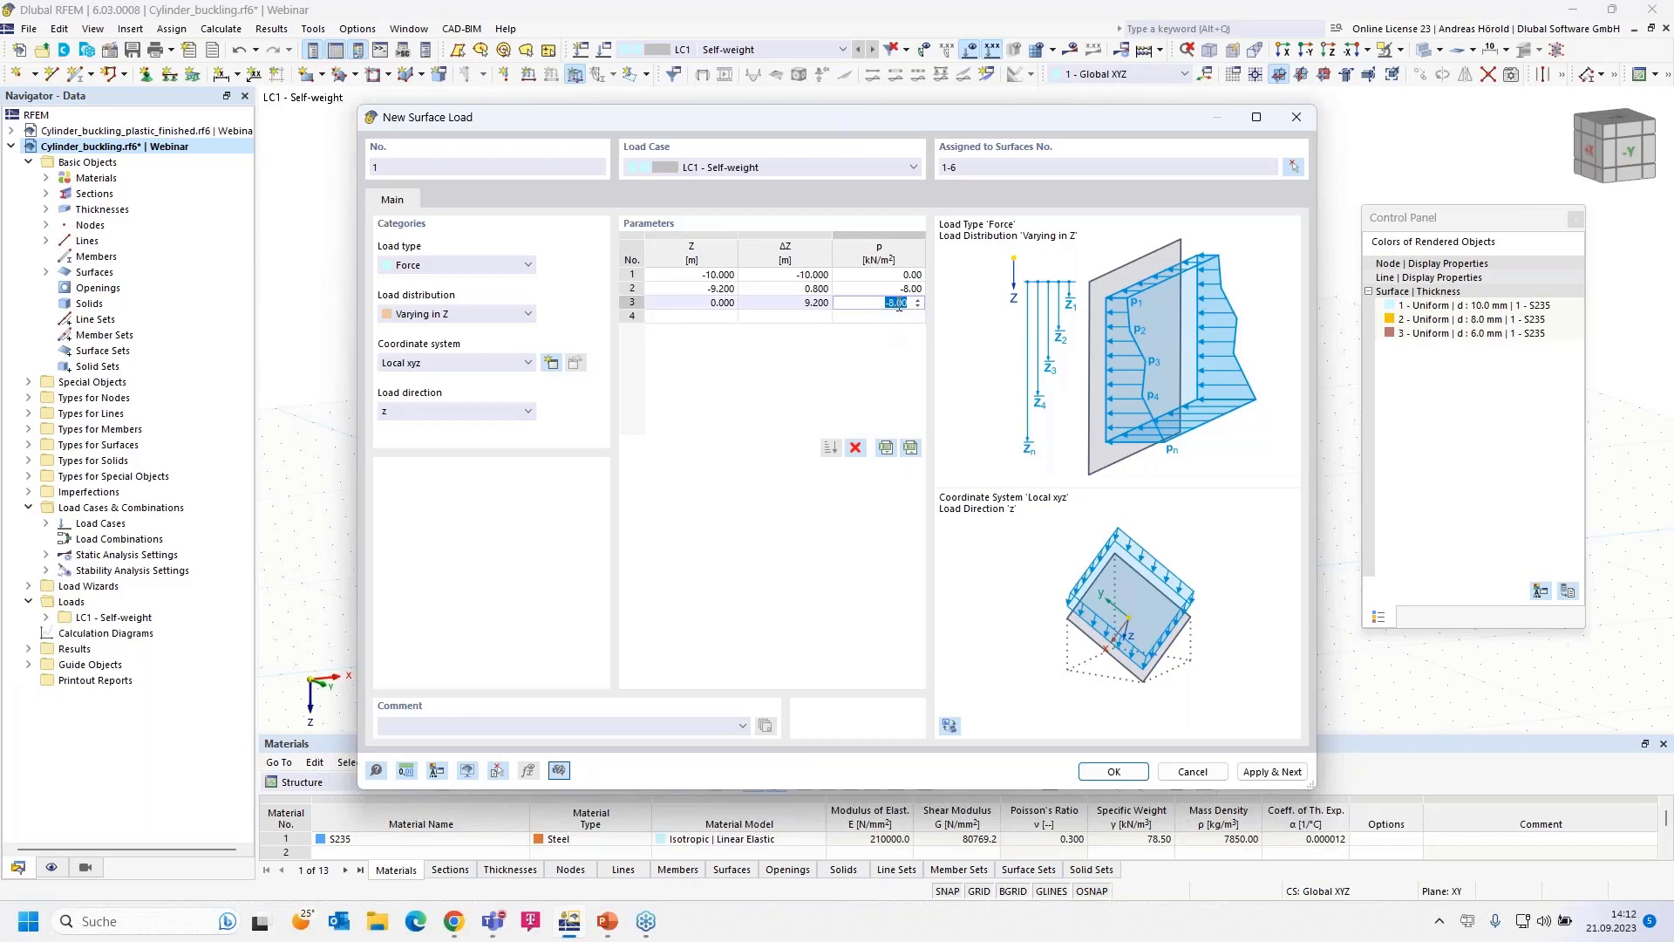
click(1114, 773)
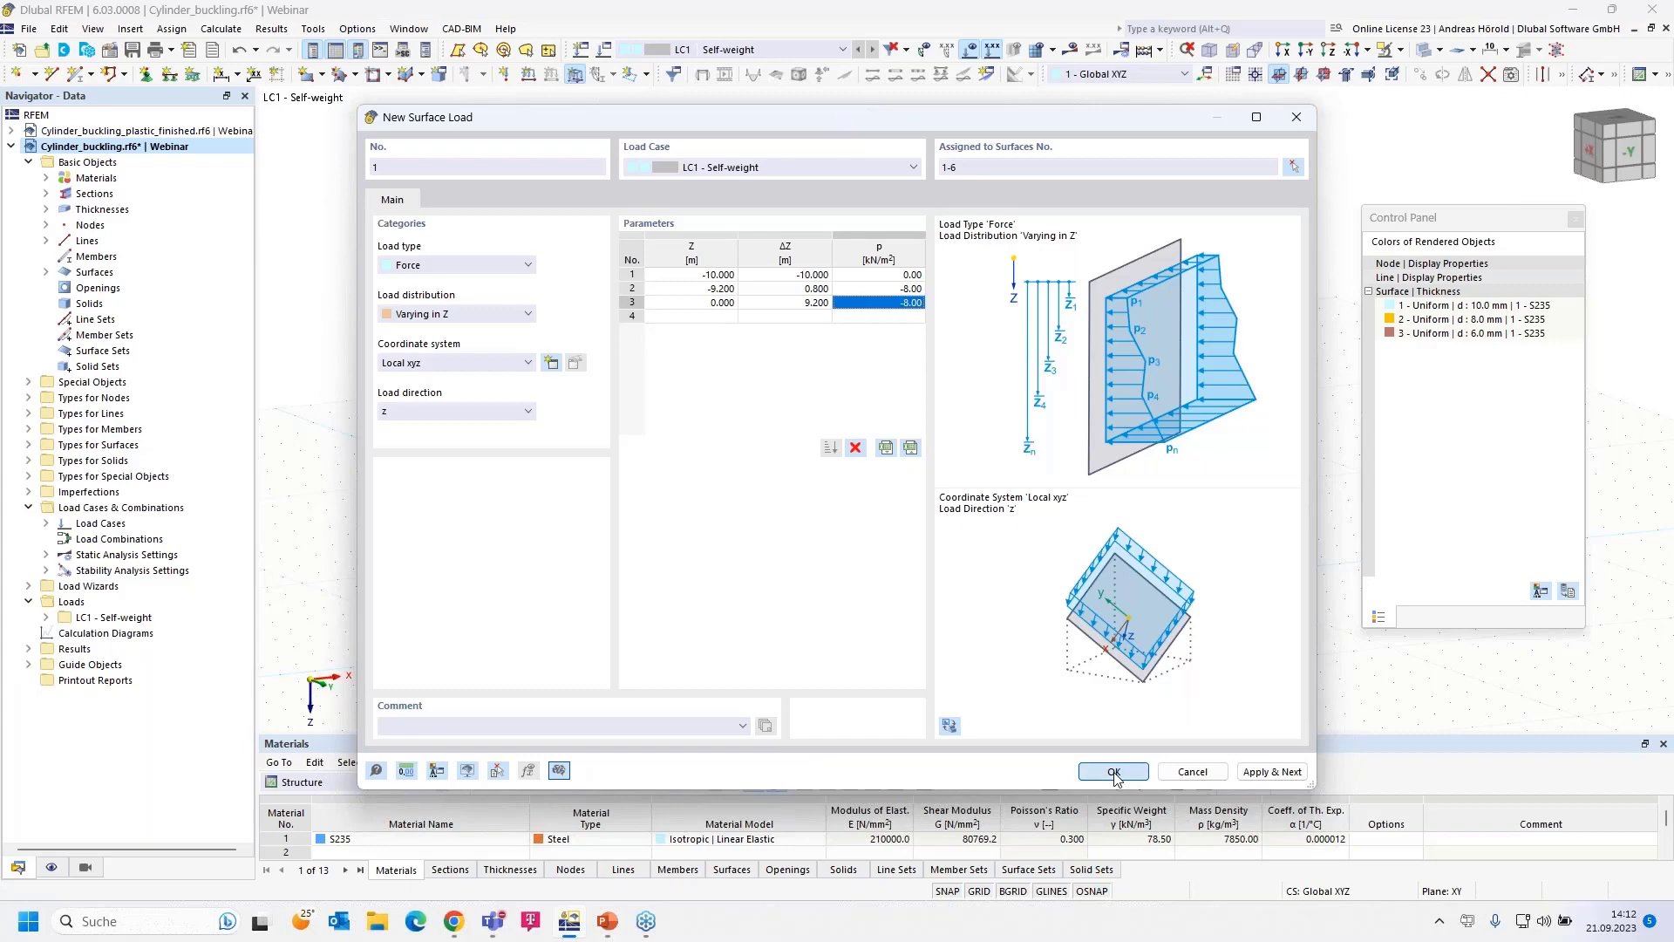
click(1114, 773)
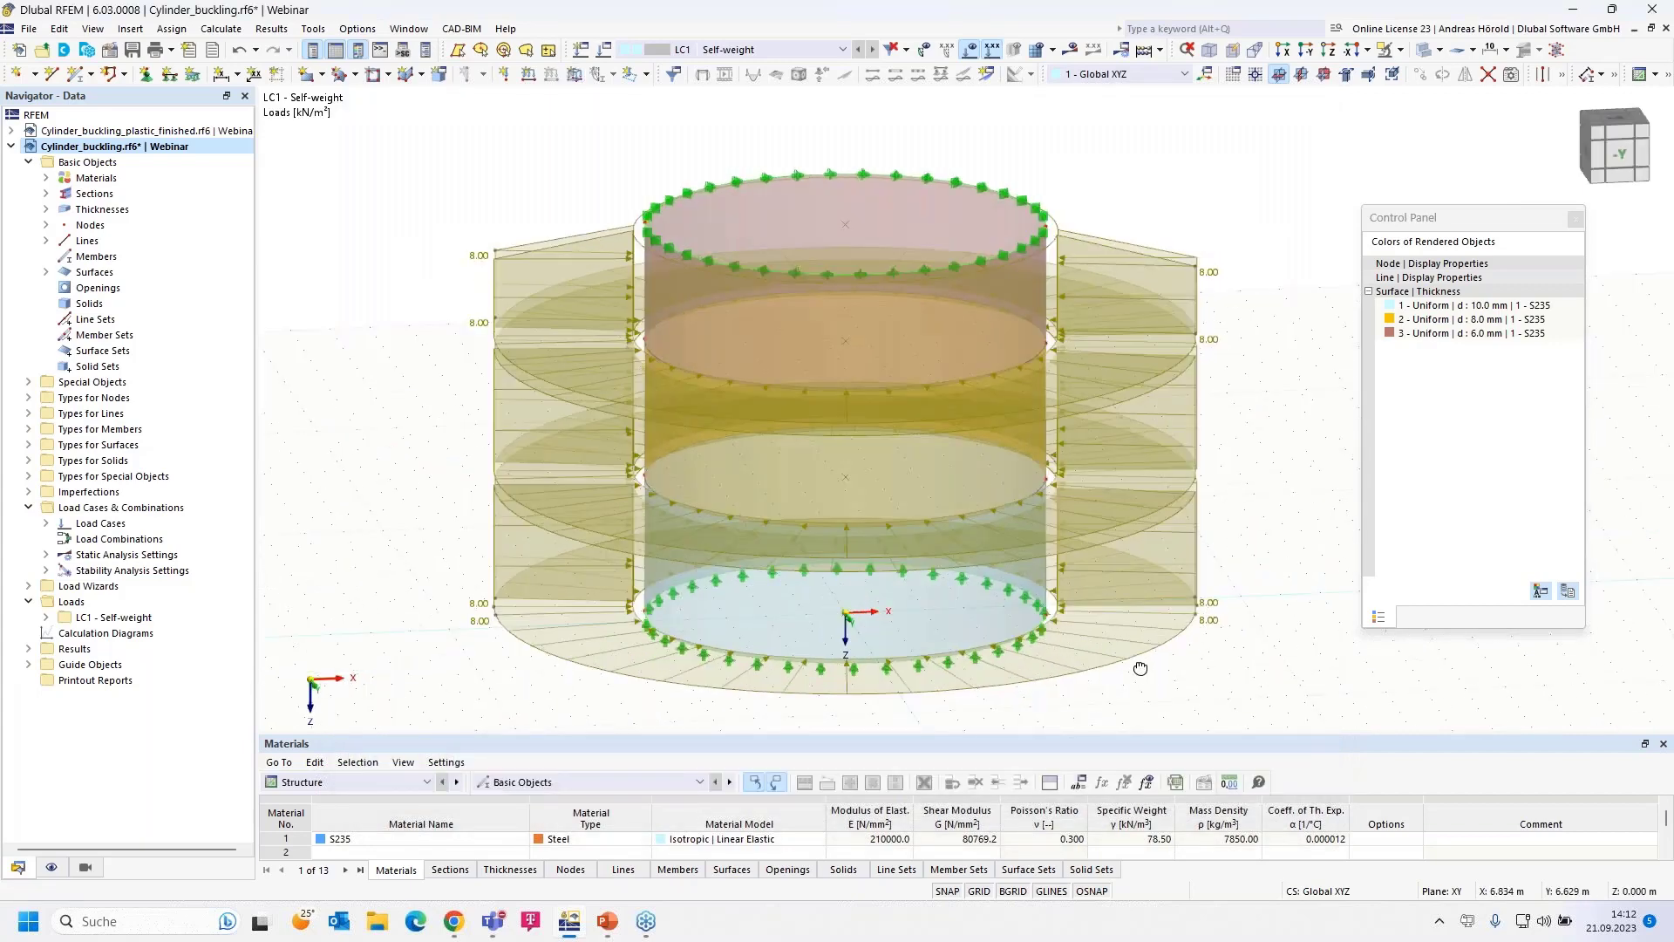
Compare the applied surface load in front view with the system sketch in the PowerPoint slideshow, and return to RFEM
ctrl+middle_drag(1140, 668, 1162, 622)
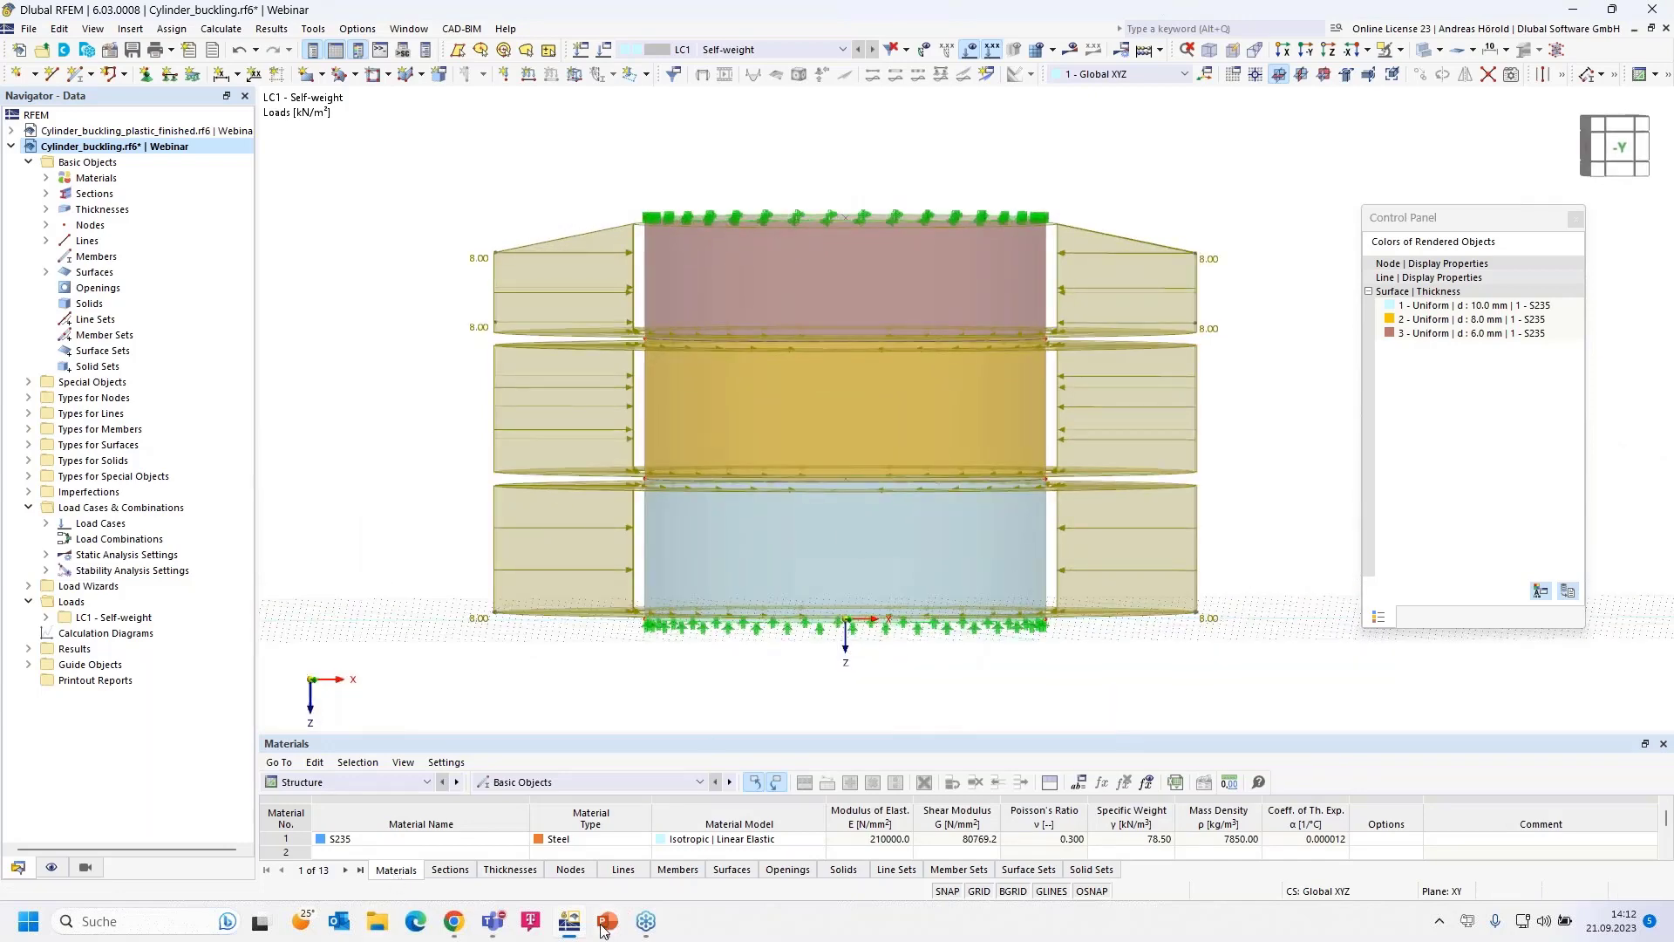
mouse_move(608, 920)
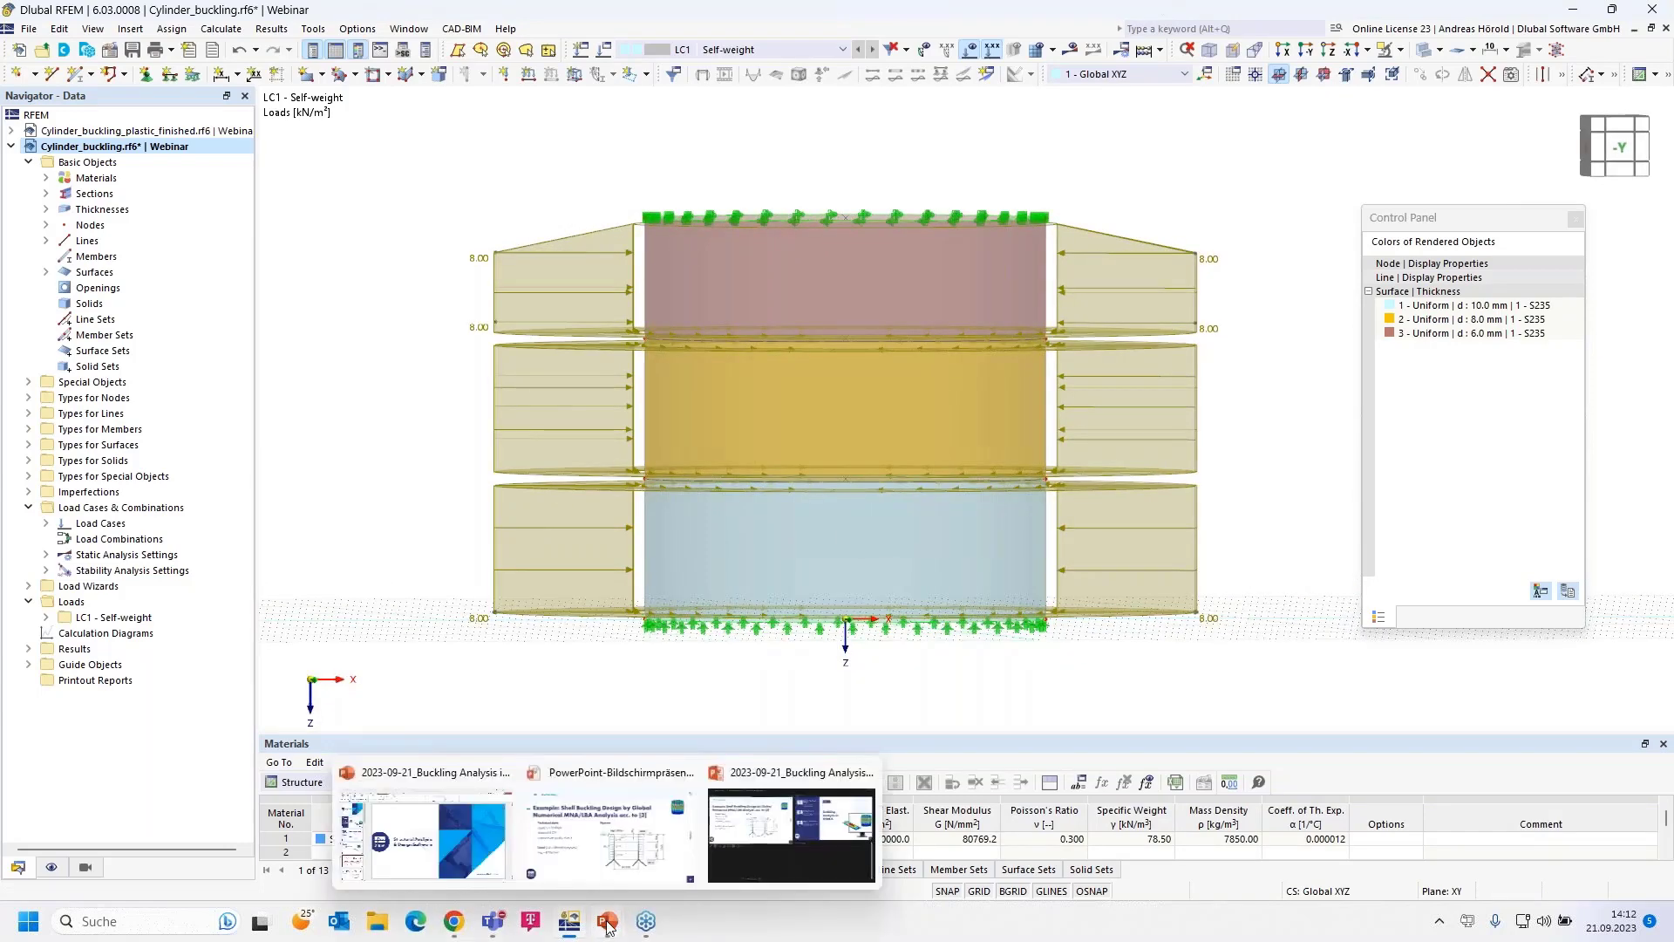
click(624, 862)
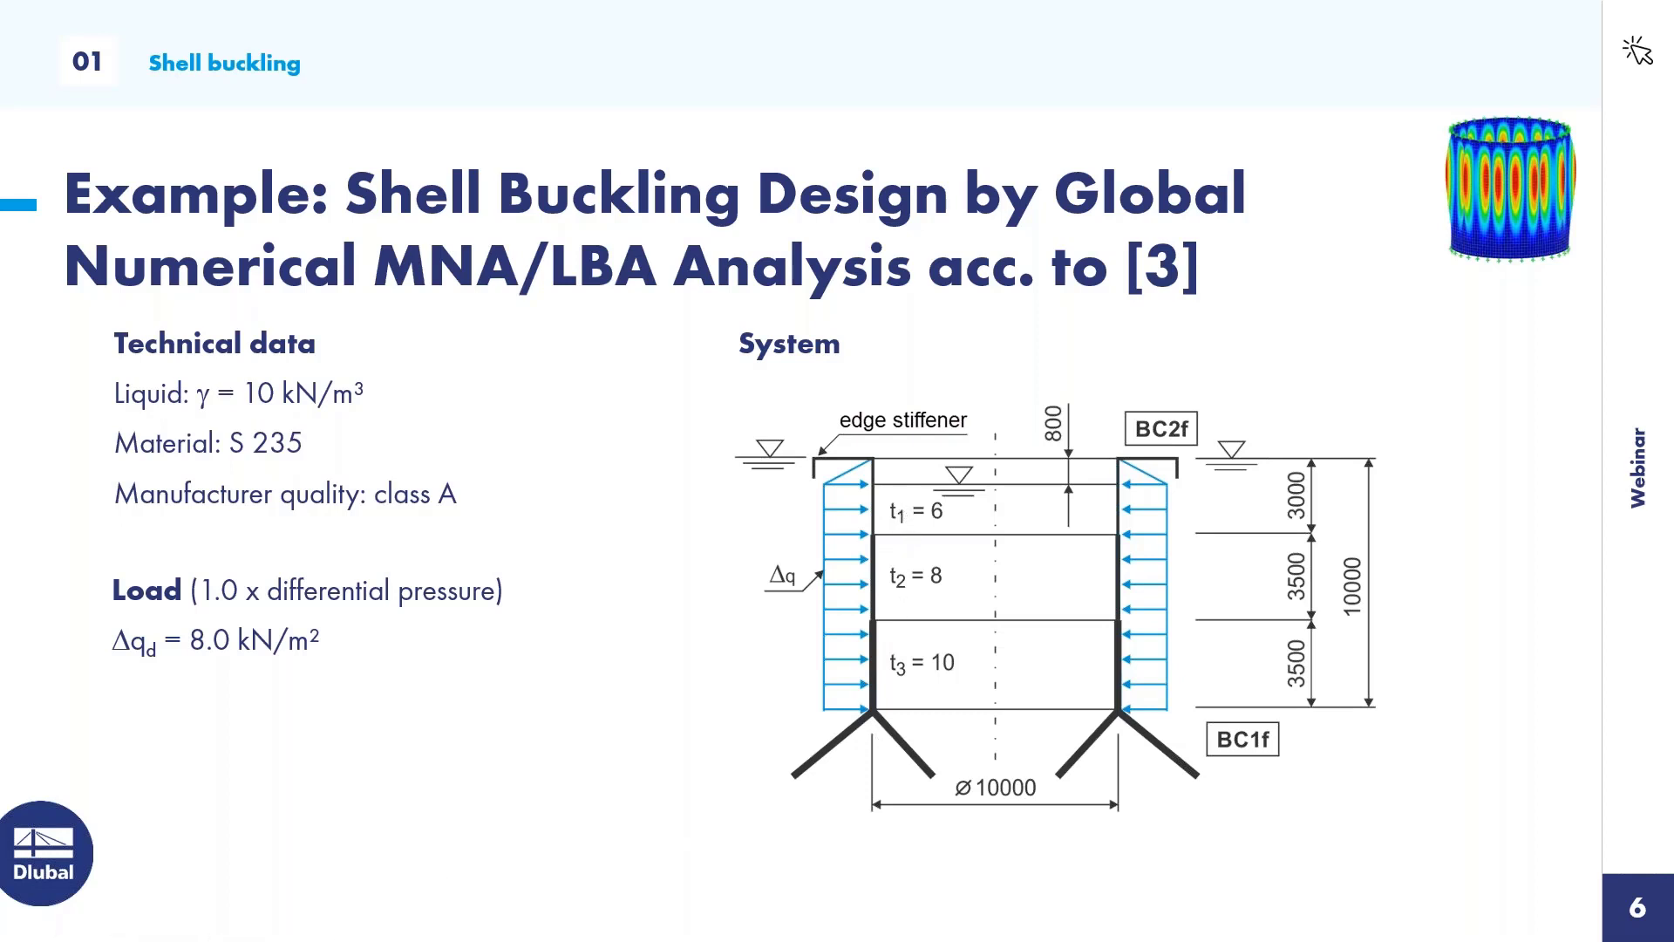
key(alt+Tab)
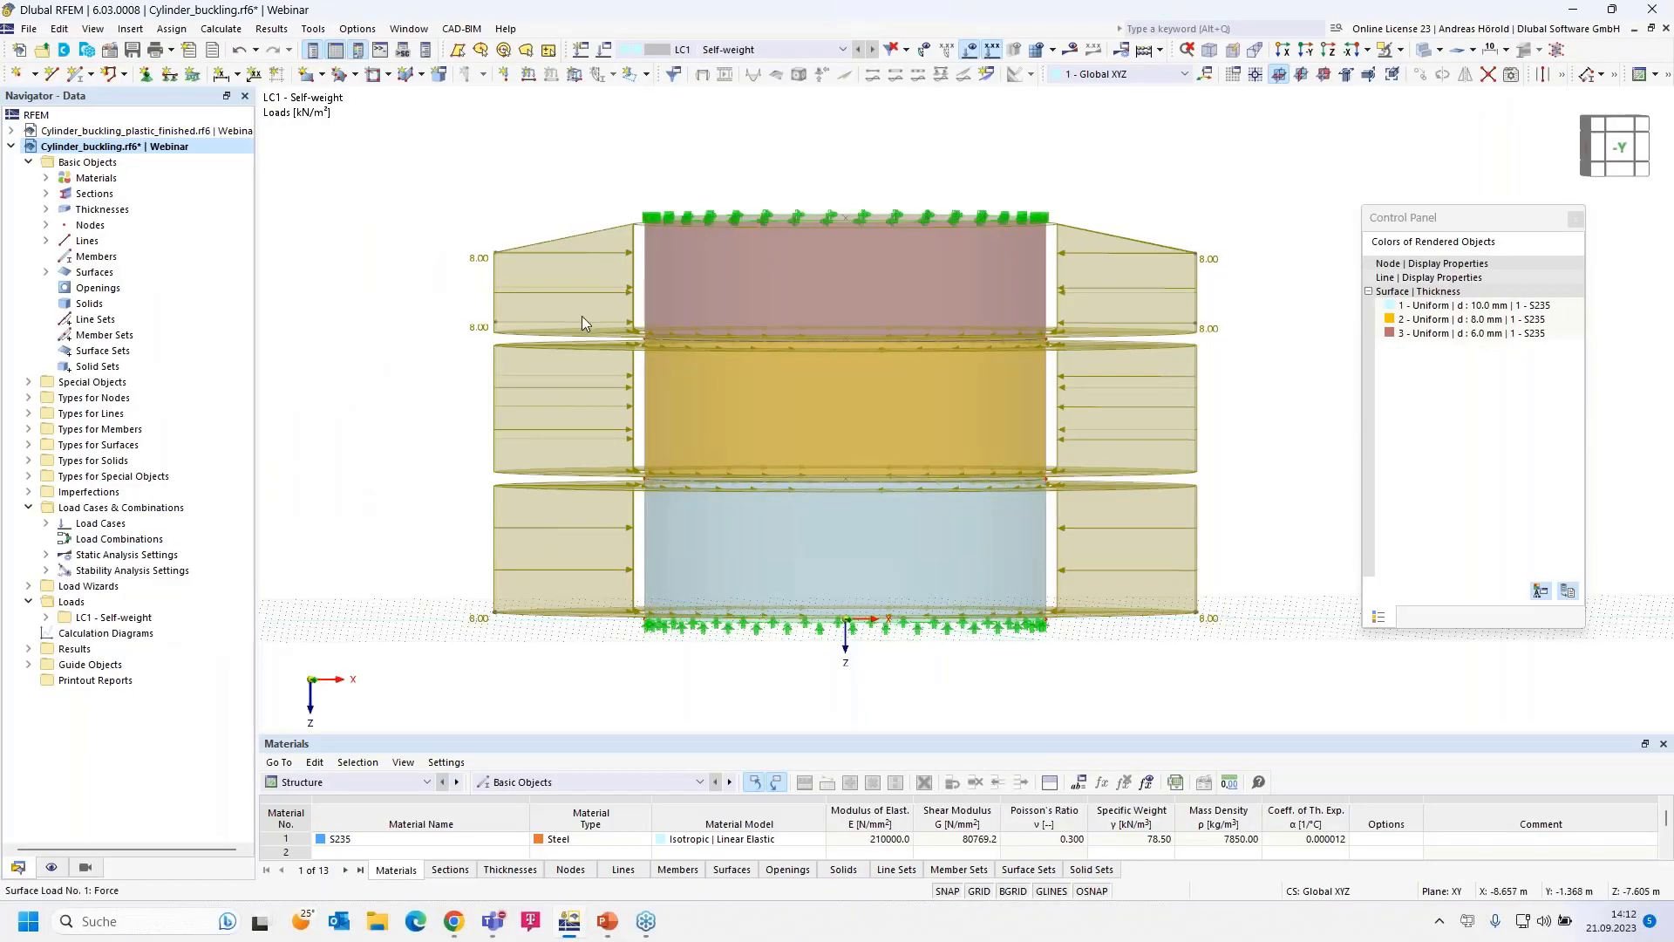
Set the target length of finite elements to 0.25 m in the mesh settings
ctrl+middle_drag(1244, 217, 1195, 171)
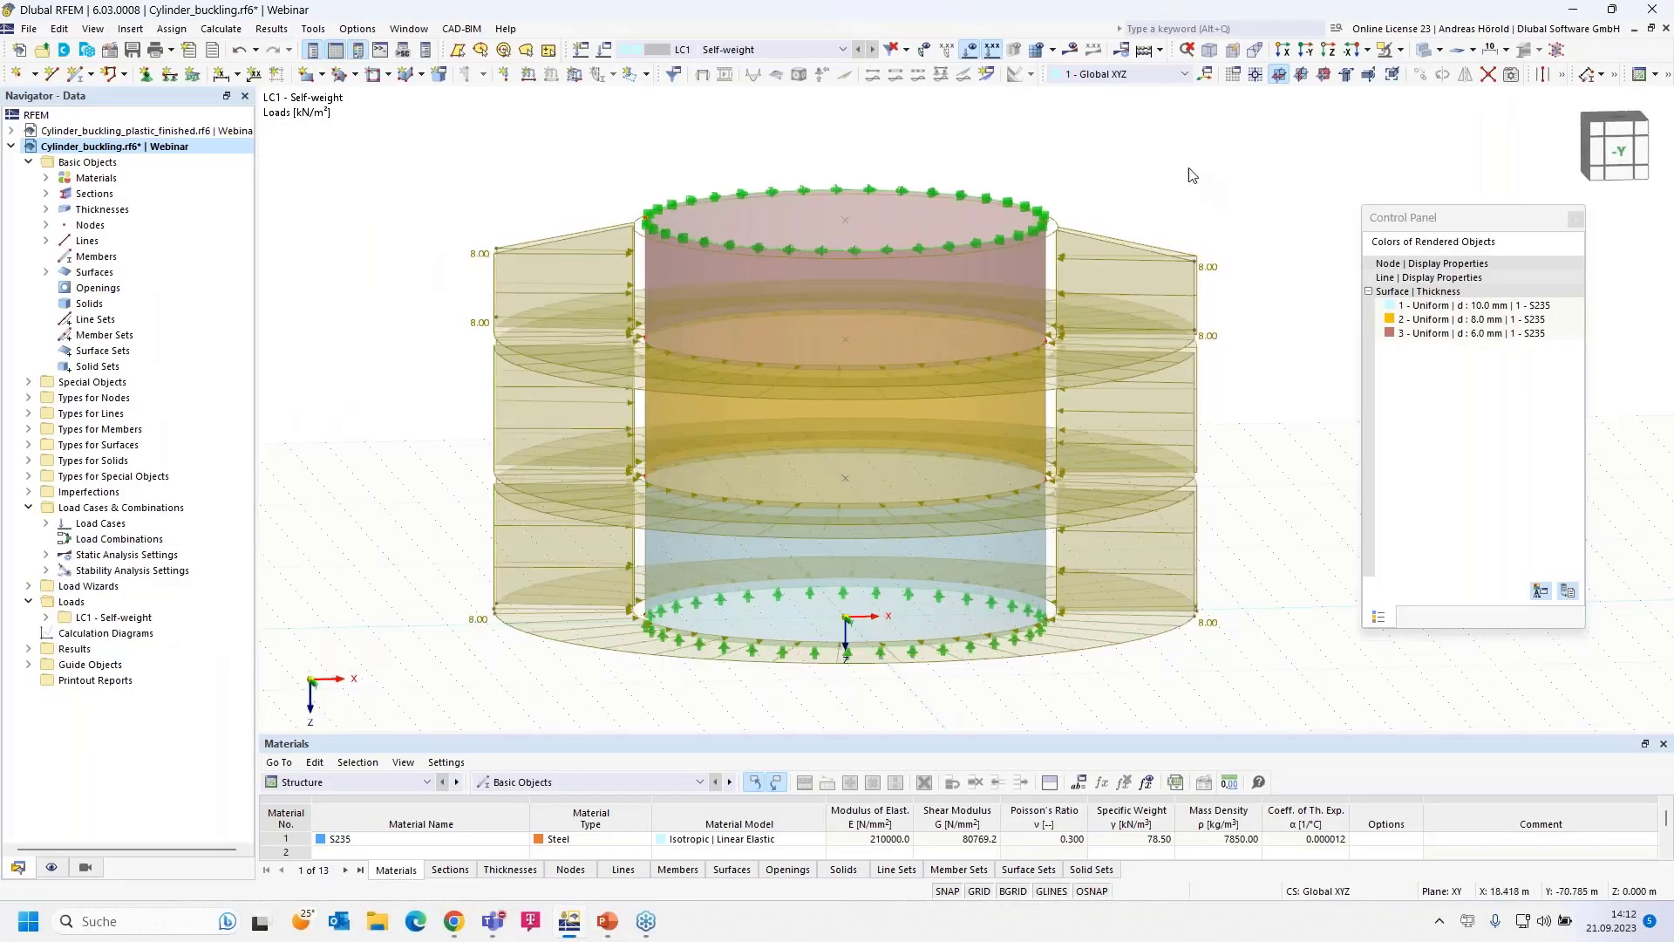
click(1053, 51)
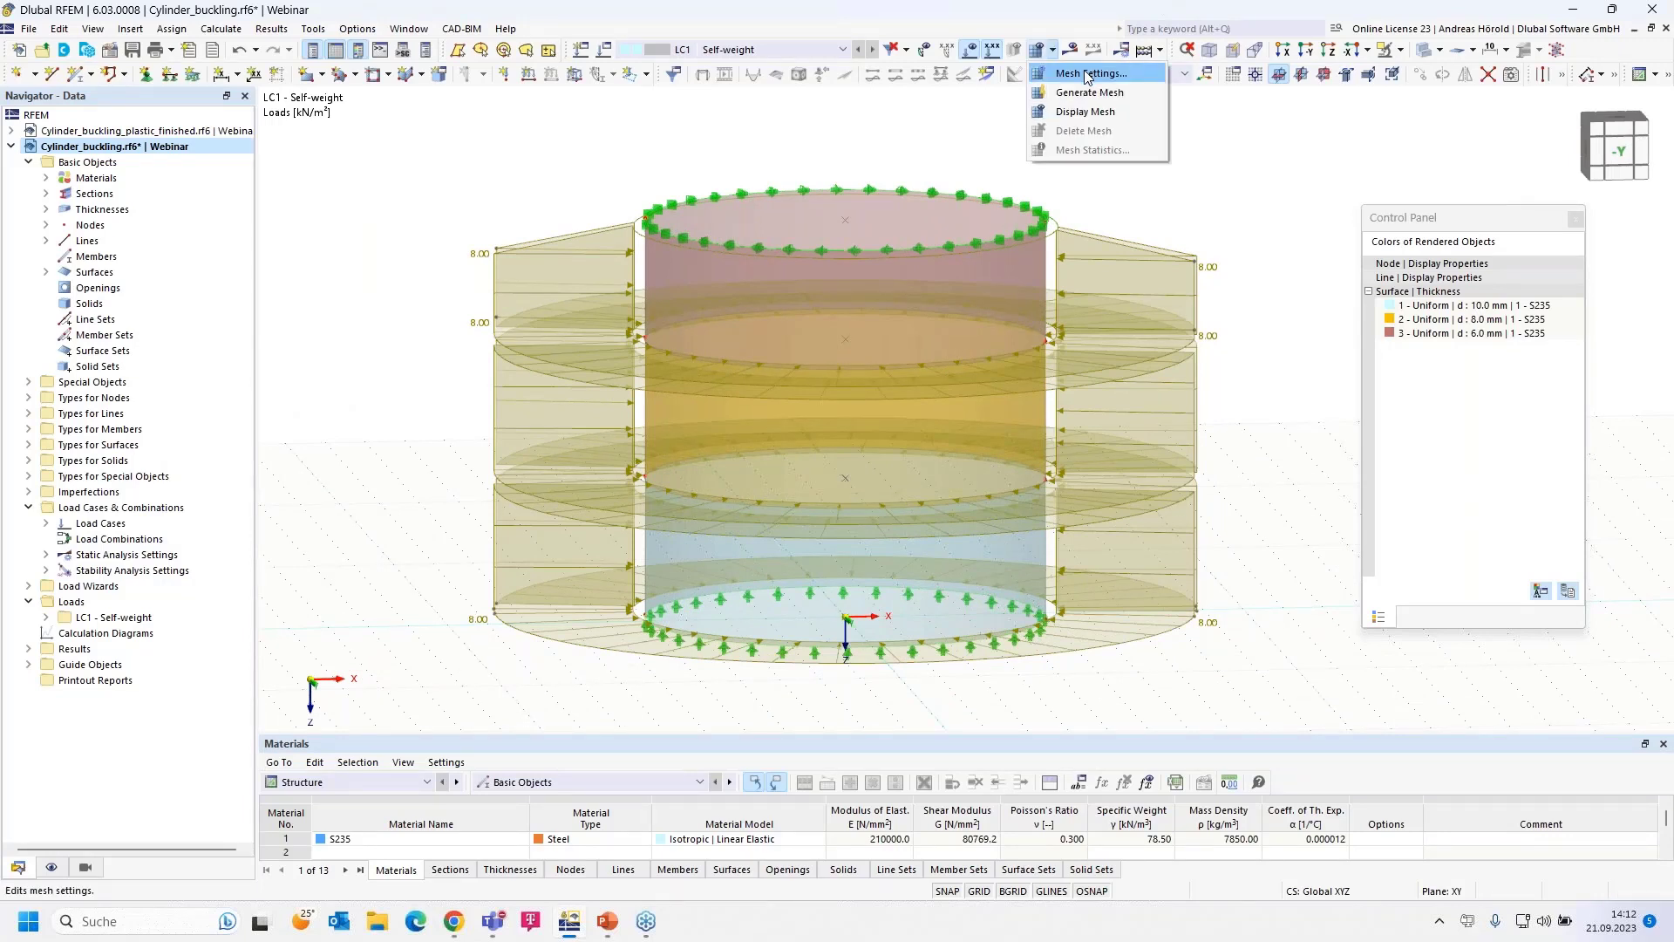
click(1087, 75)
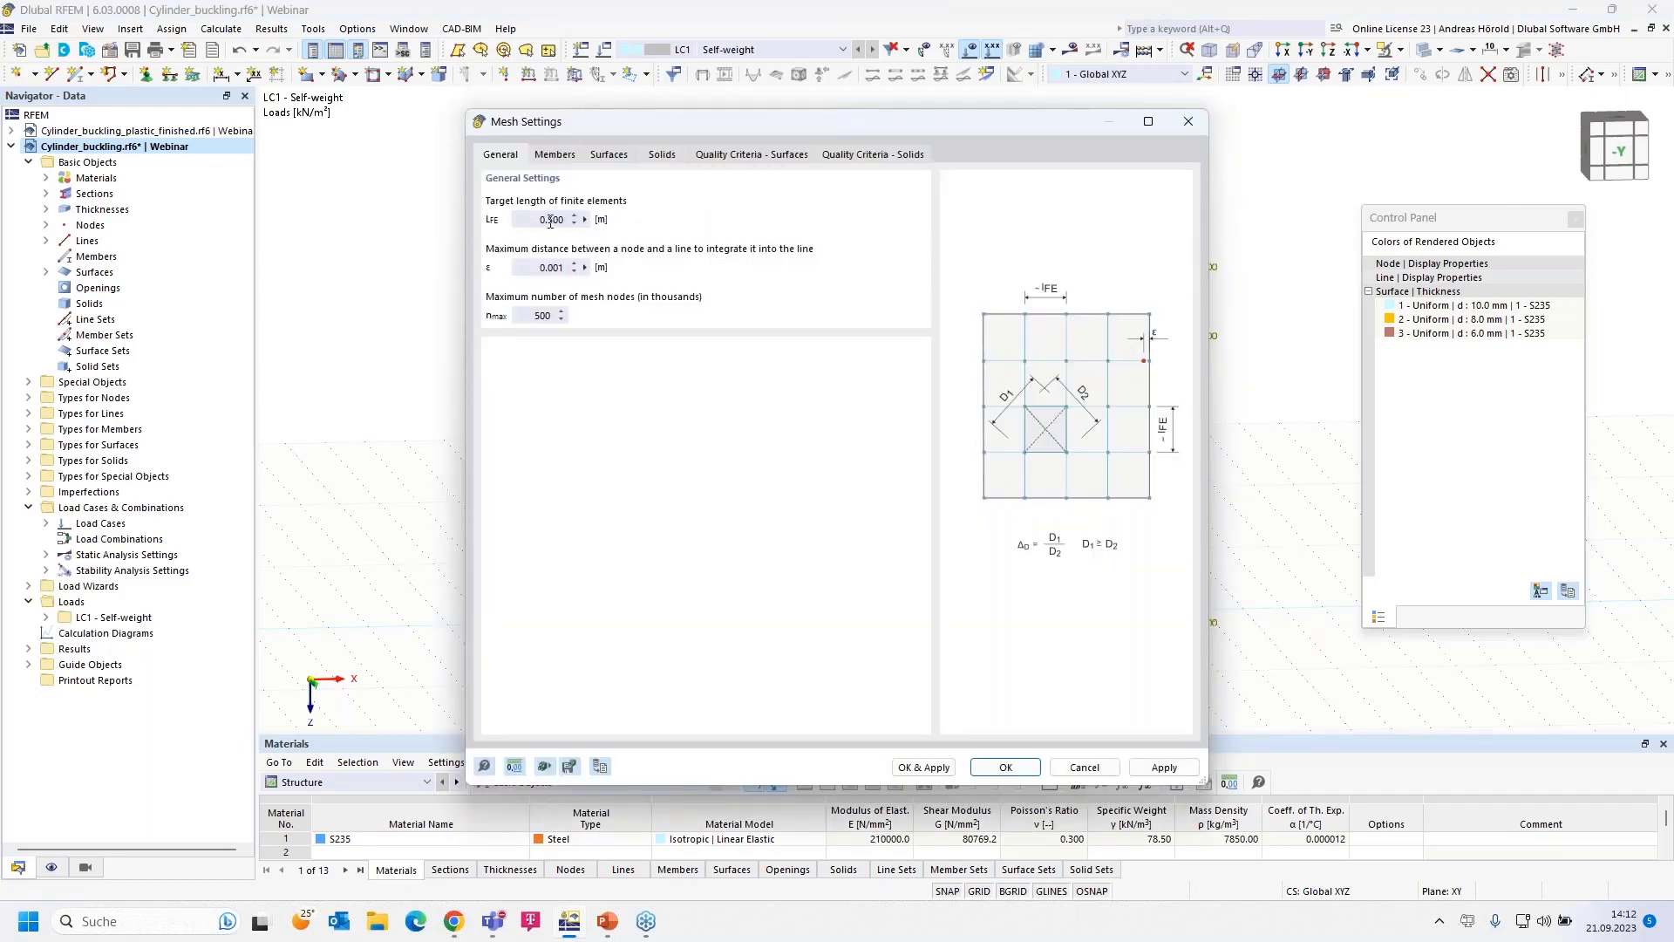
drag(550, 220, 583, 219)
text(25)
click(999, 771)
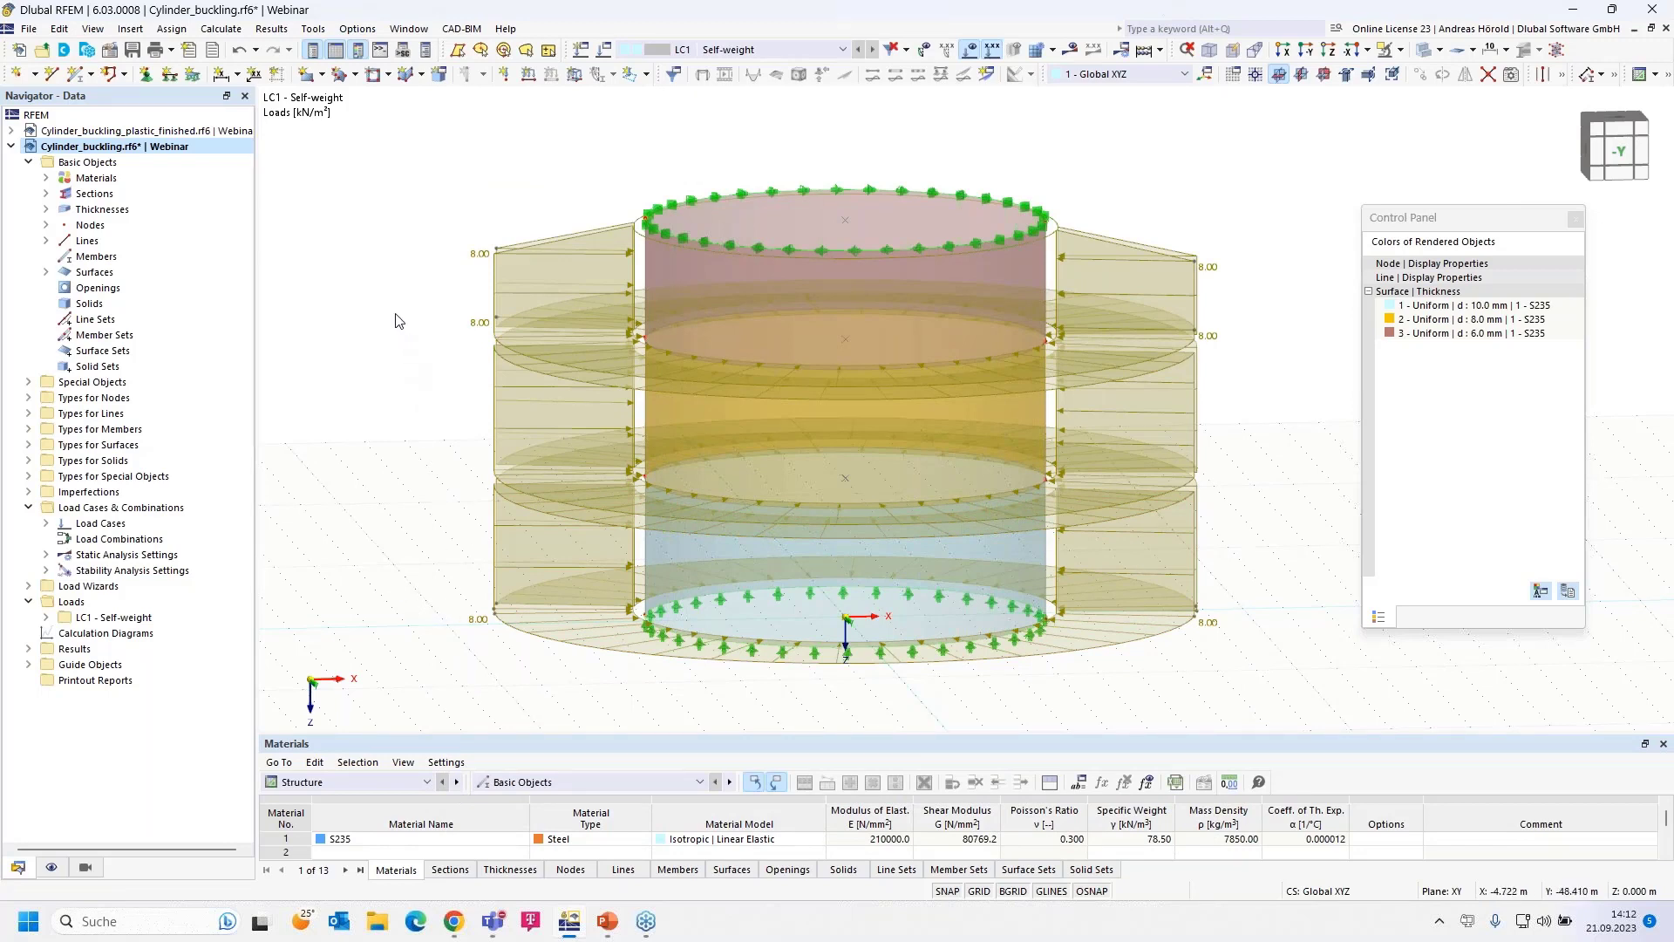
Configure load case LC1 with the name "Design loads", self-weight deactivated and critical load calculation by the Structure Stability add-on enabled
click(604, 50)
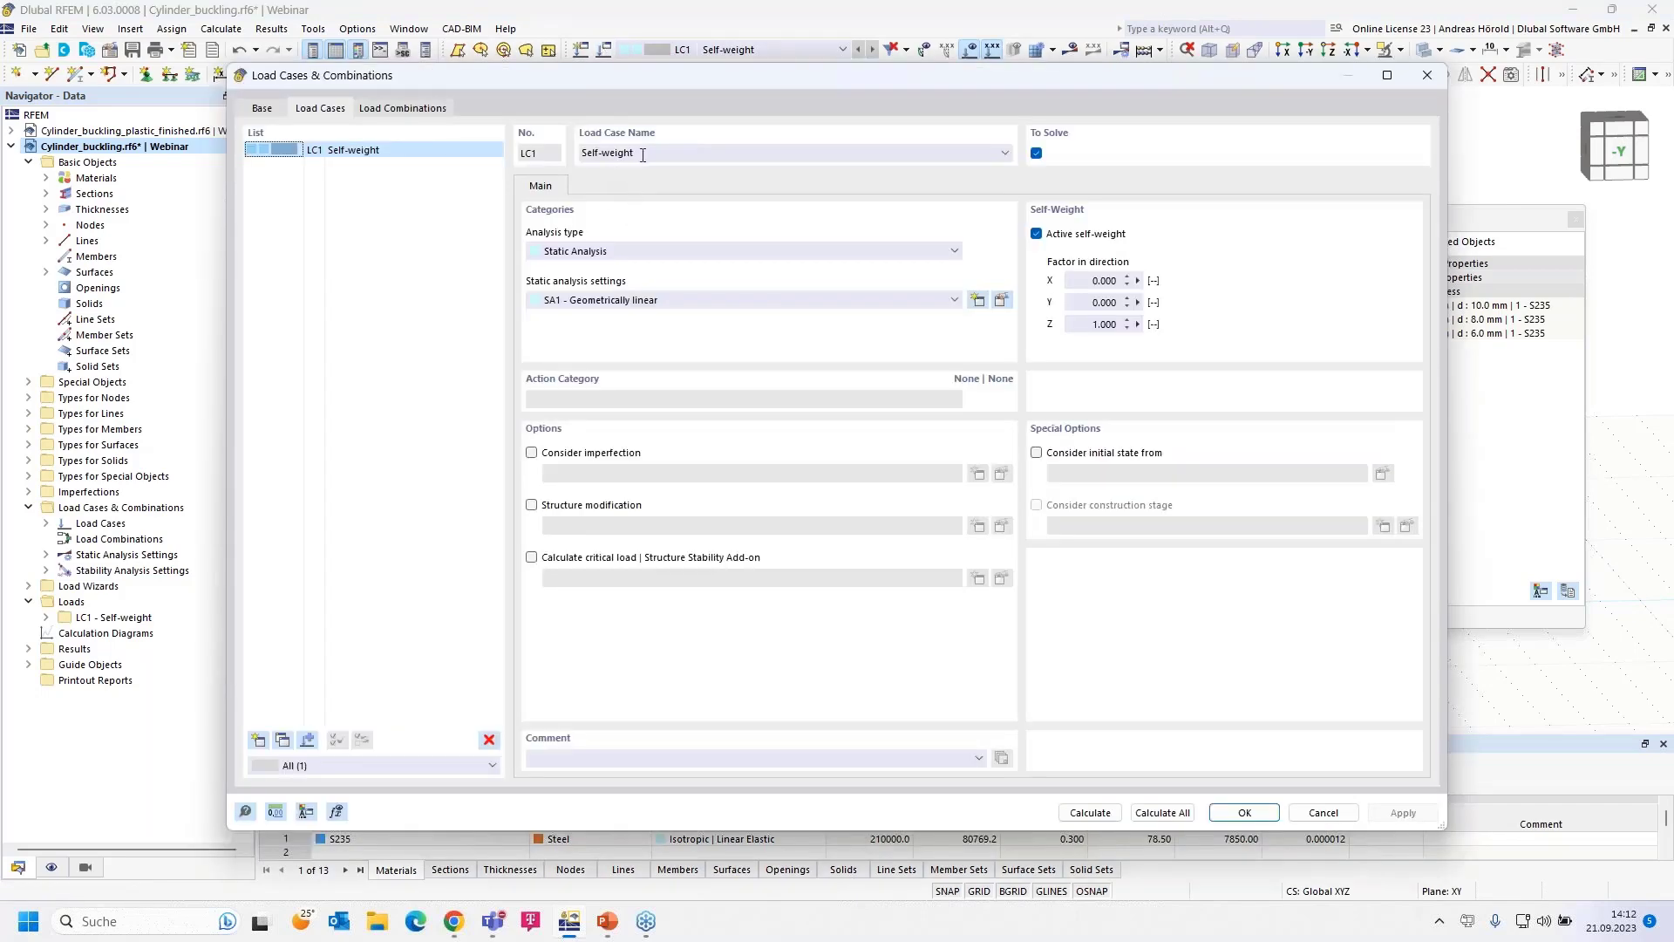
drag(643, 154, 581, 163)
text(Design loads)
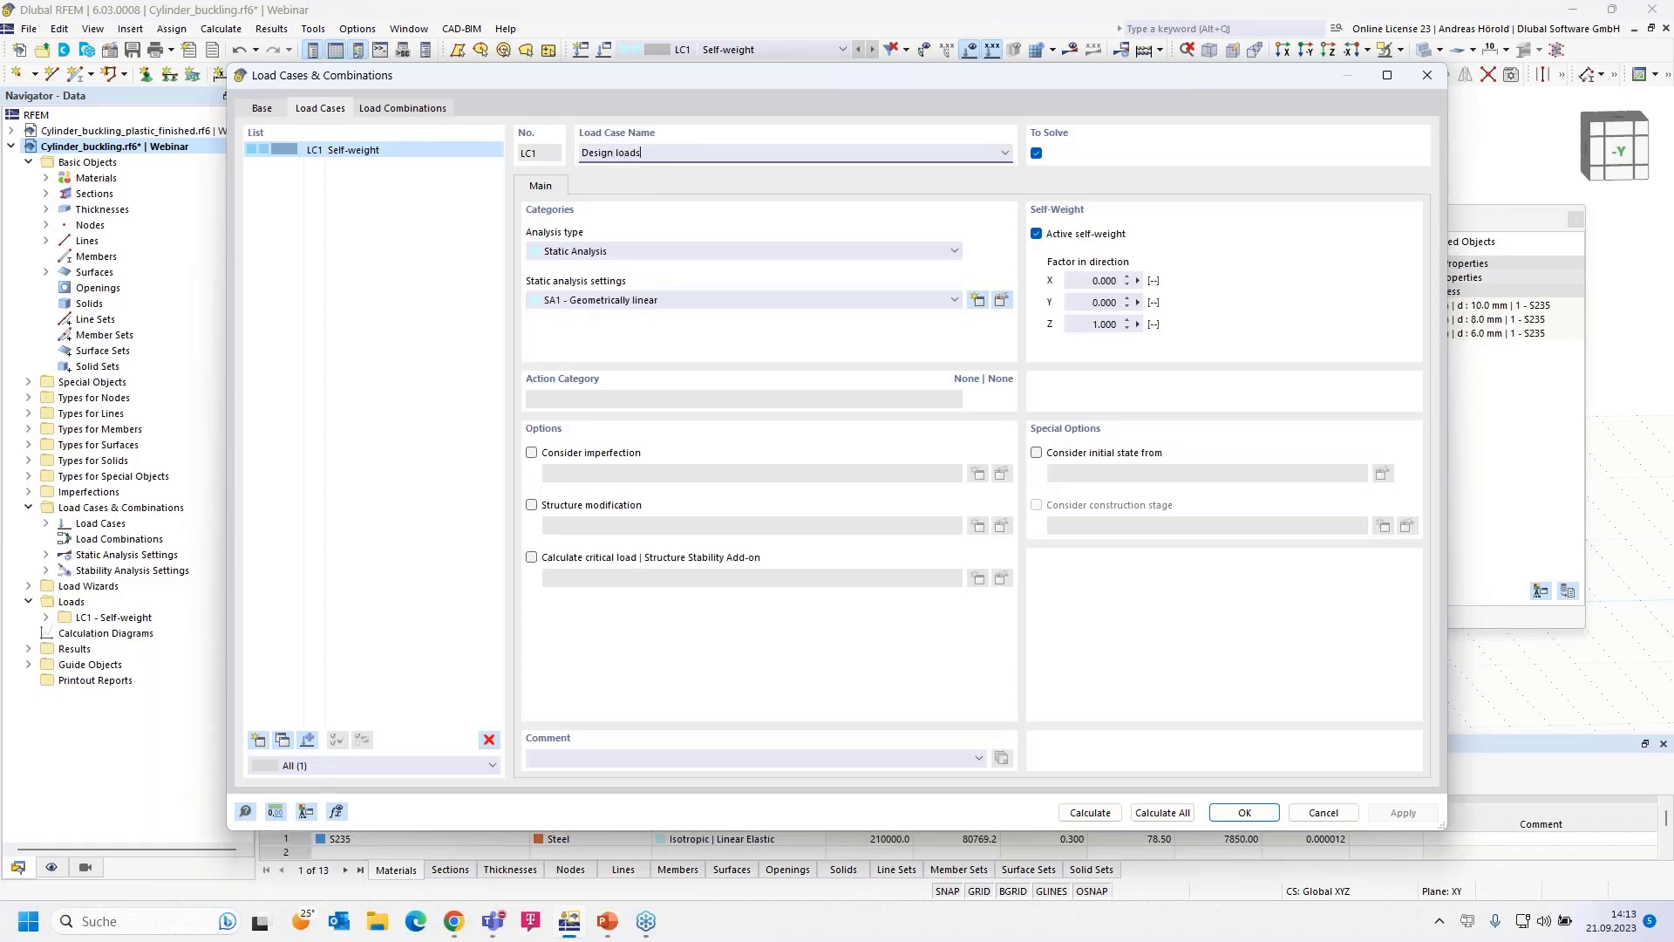
click(1037, 234)
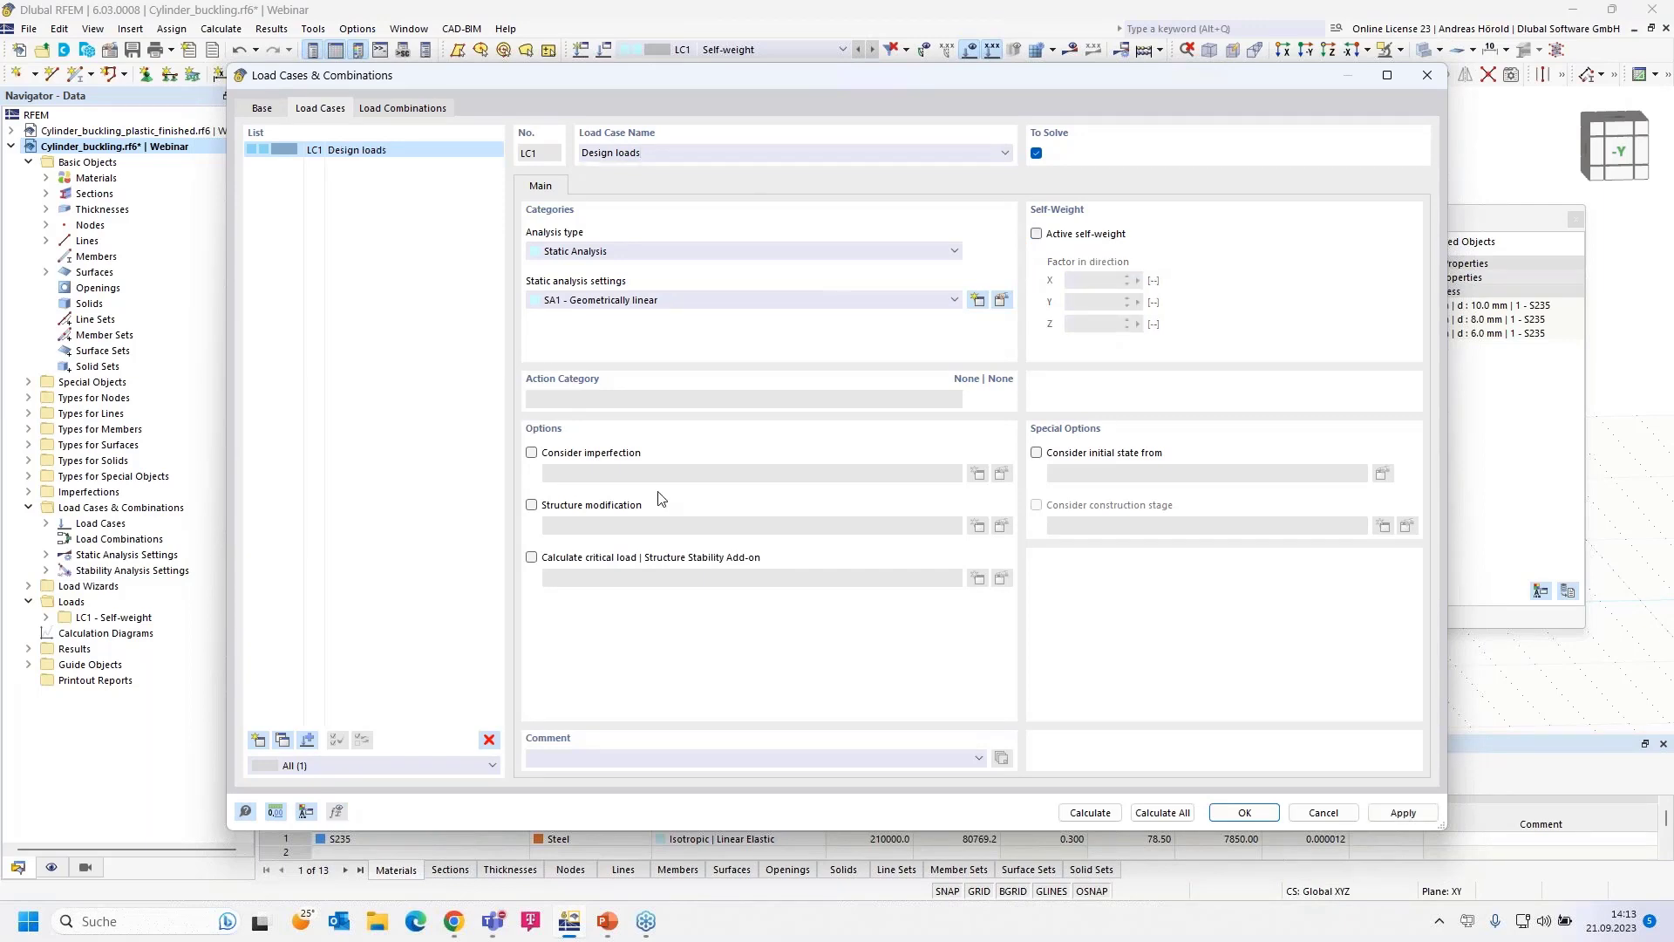
click(531, 558)
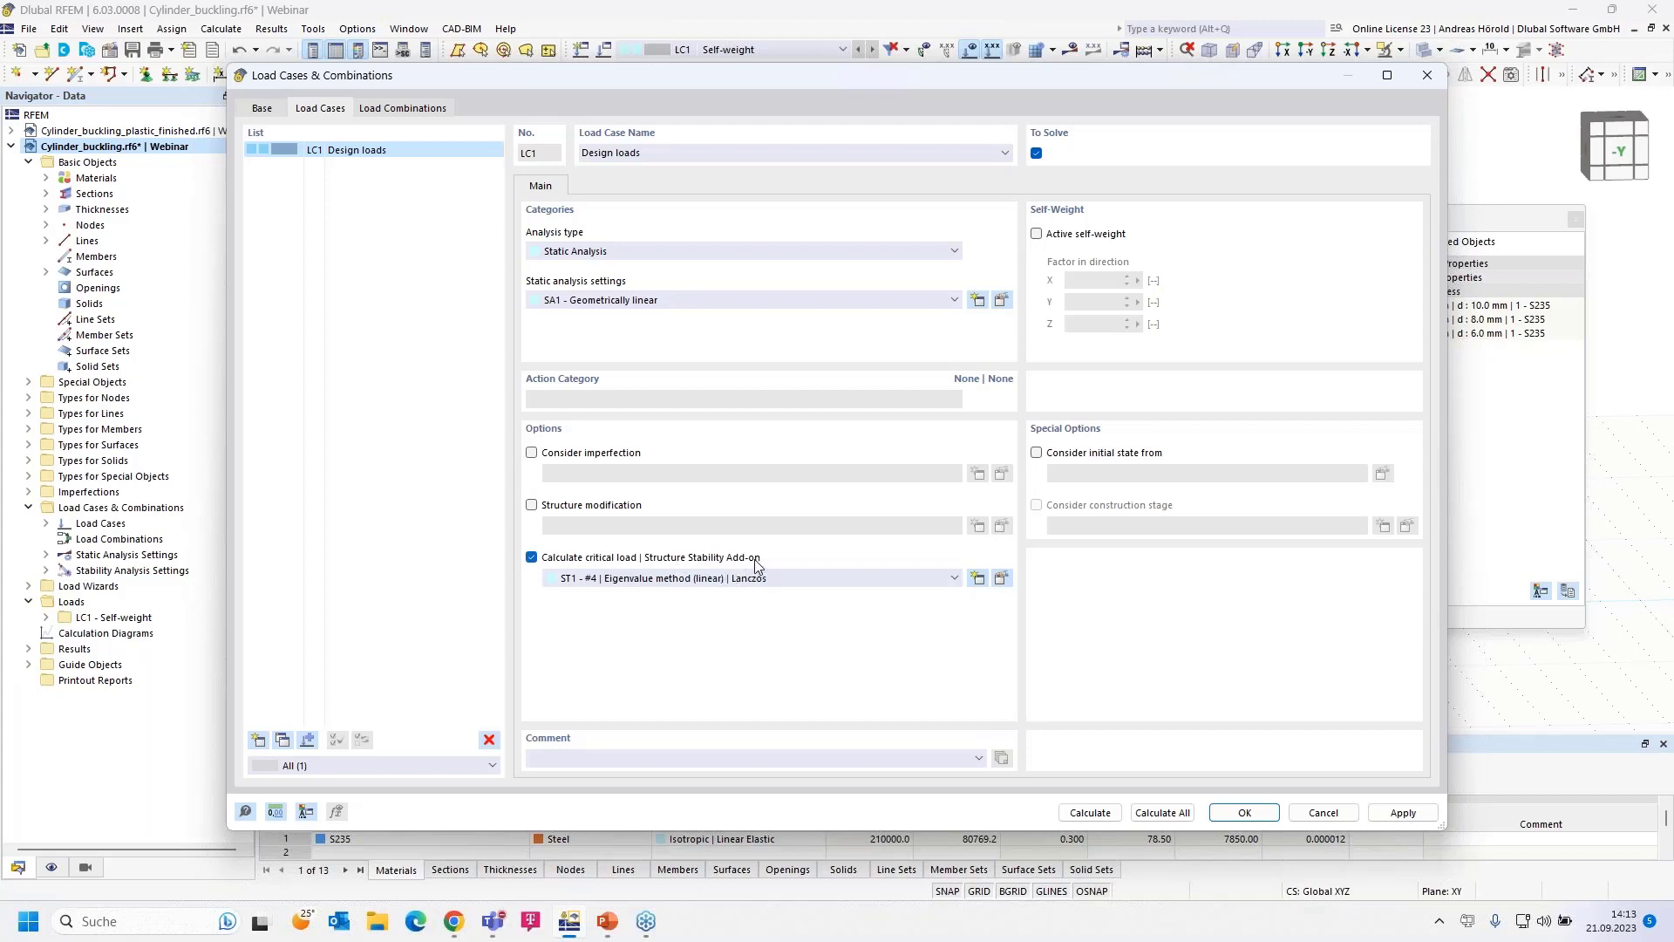
click(1242, 813)
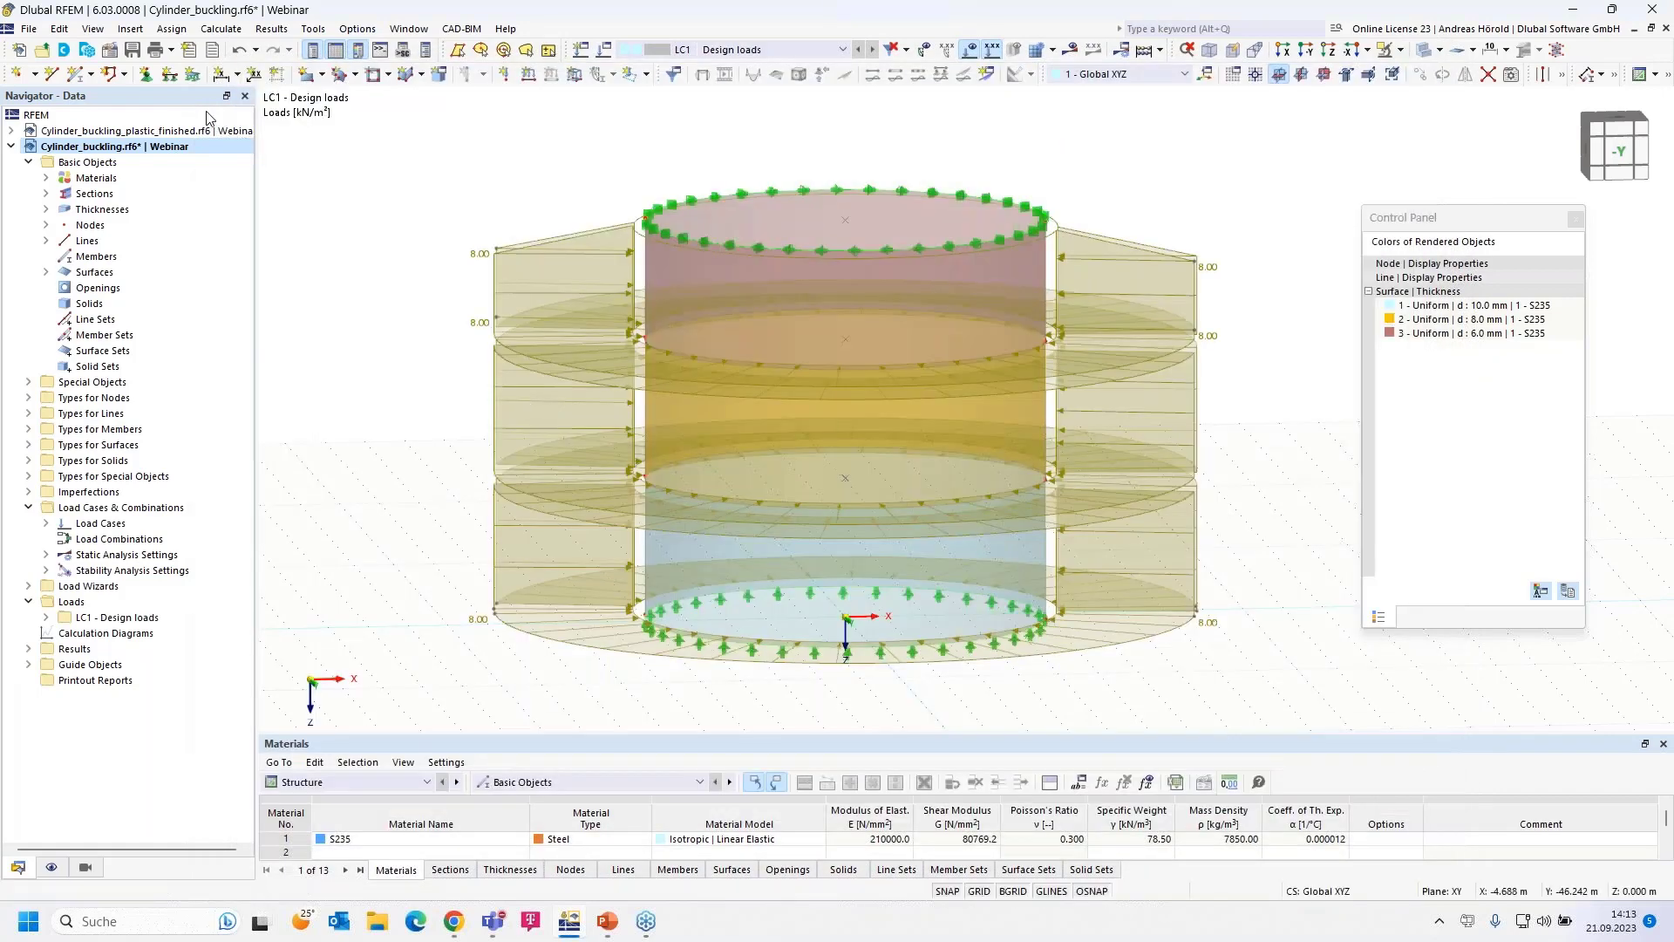
Check which add-ons are activated in the model's base data, leaving the settings unchanged
click(109, 49)
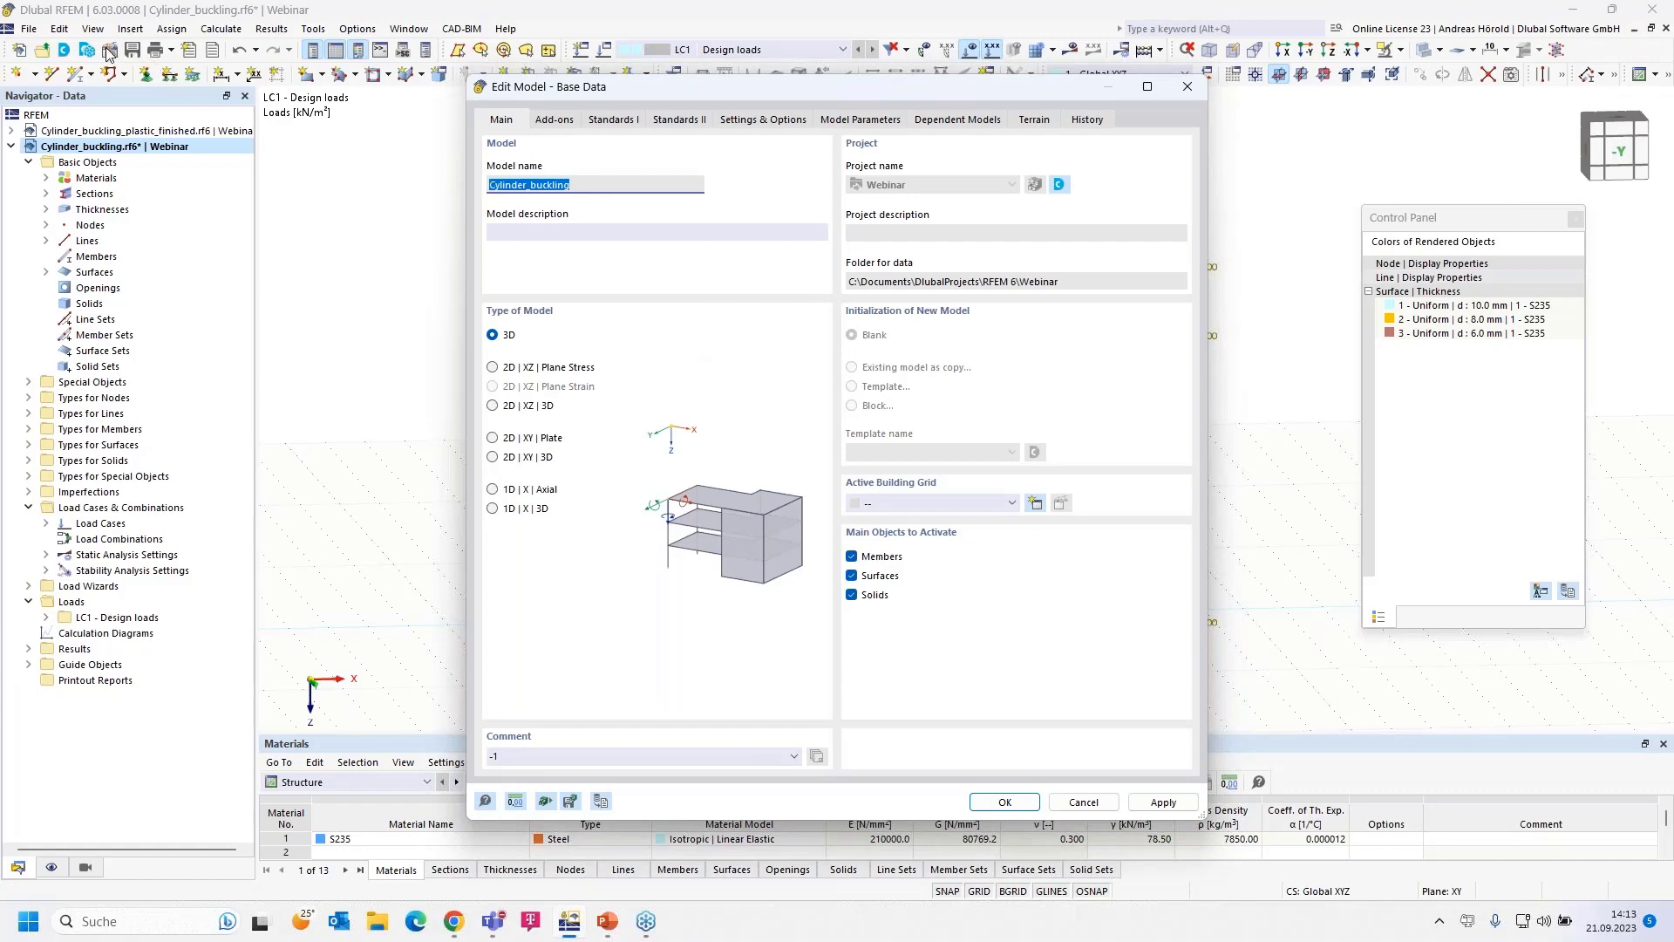
click(554, 120)
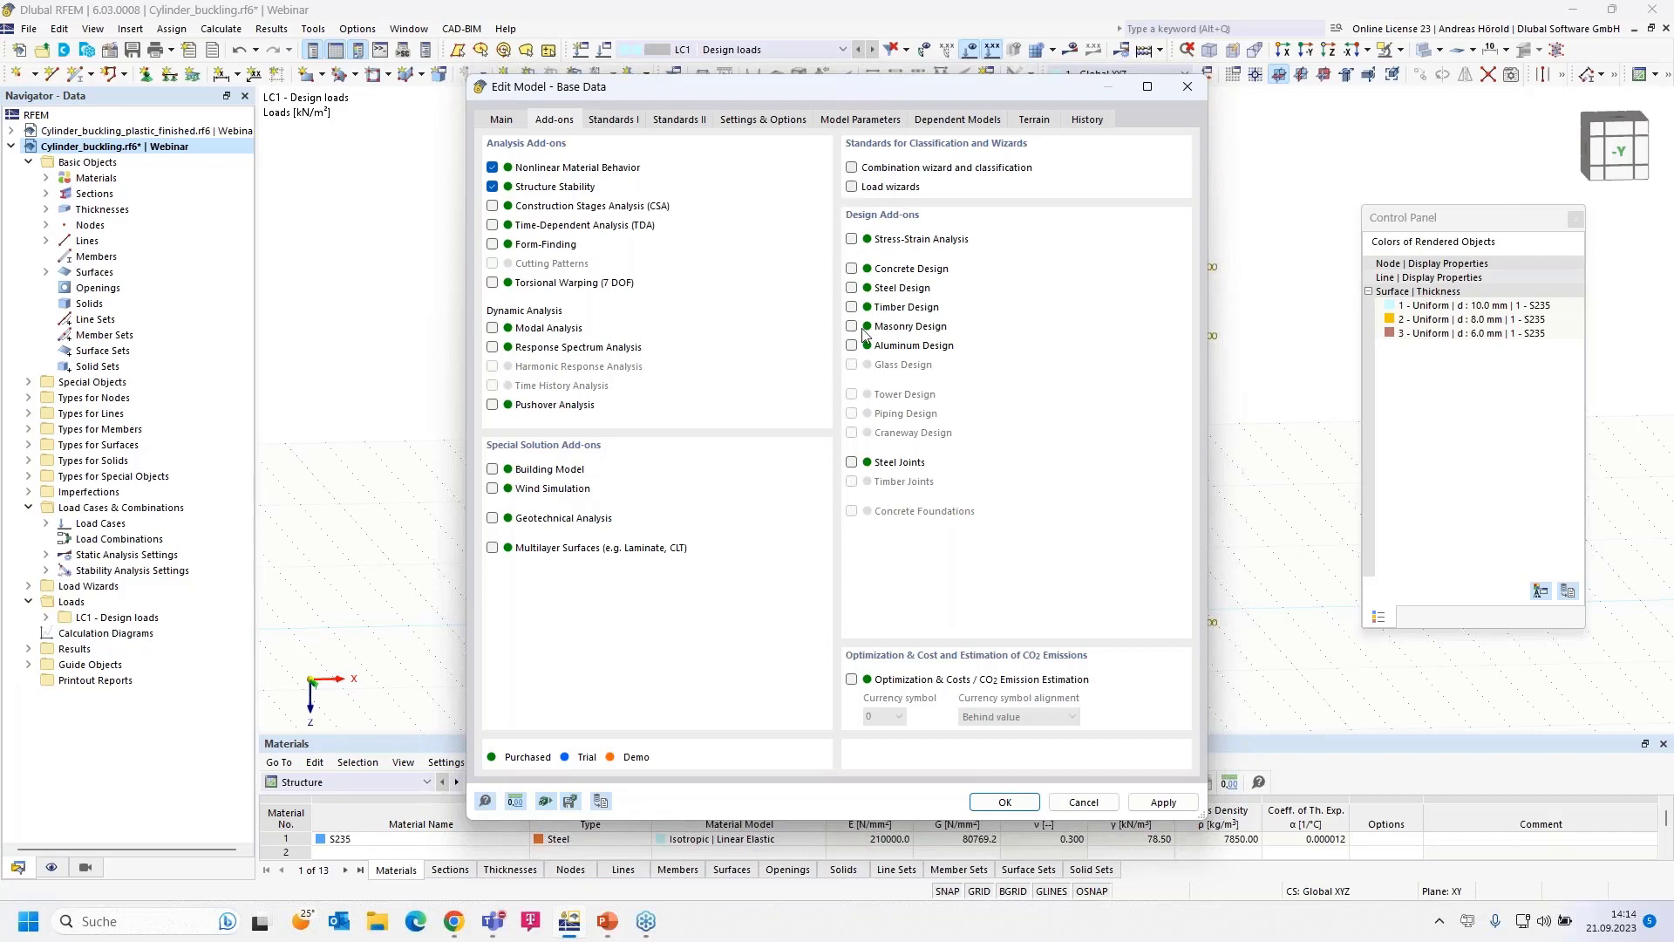
click(1086, 803)
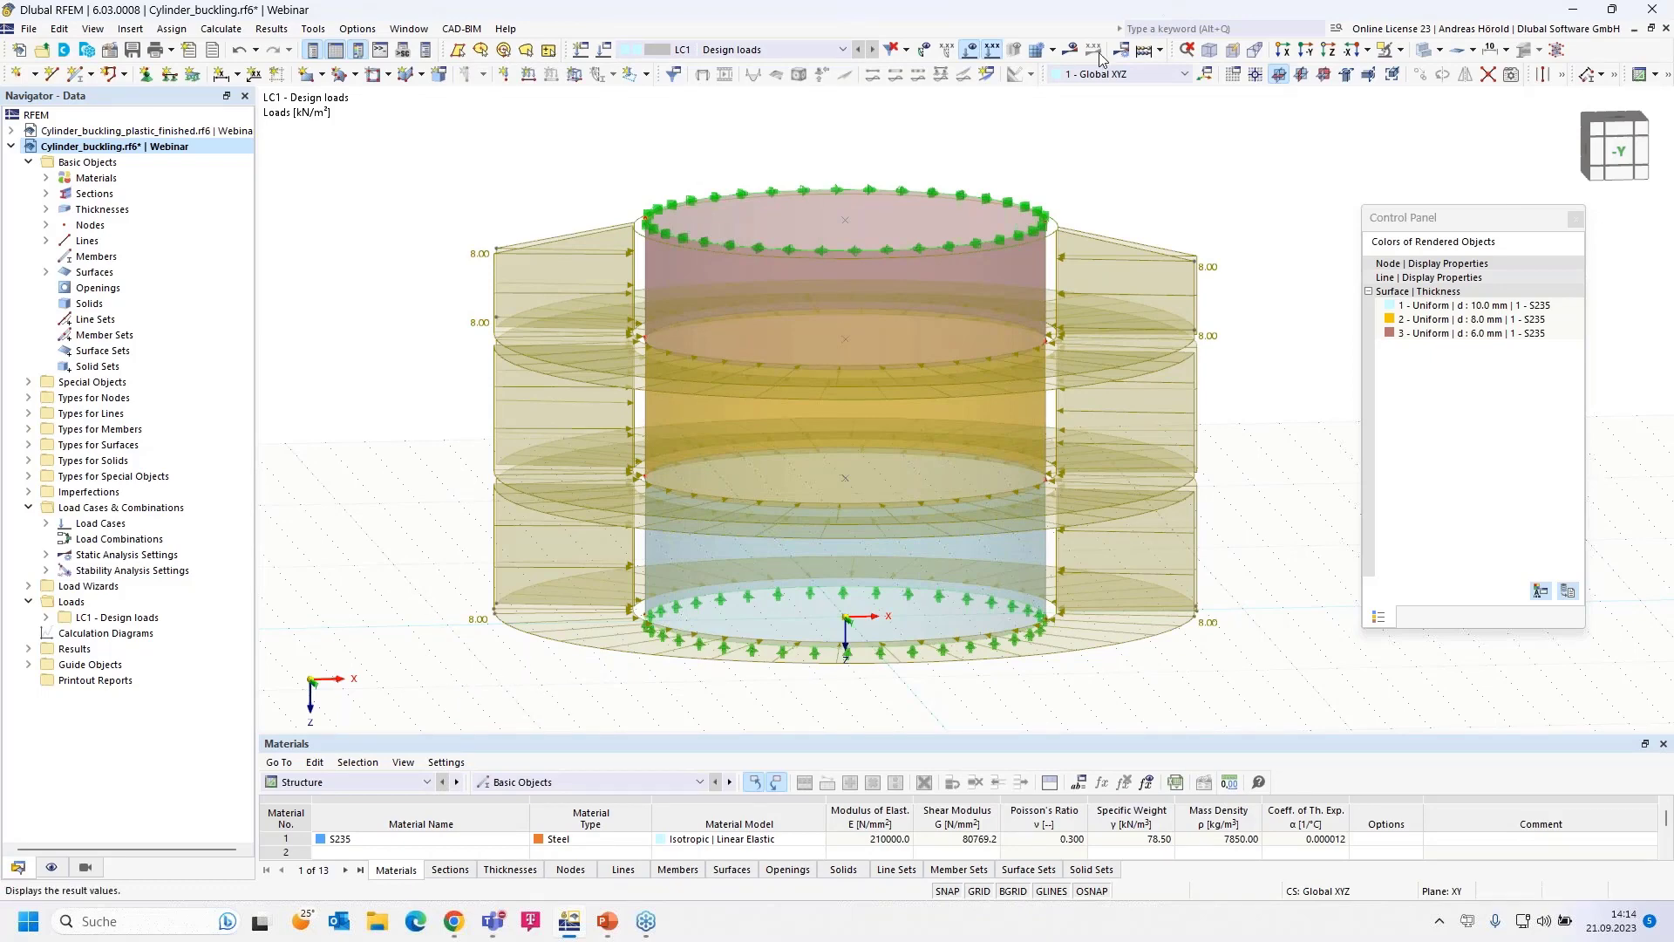
Calculate the model and display the stability analysis results with the critical load factors table
click(1070, 50)
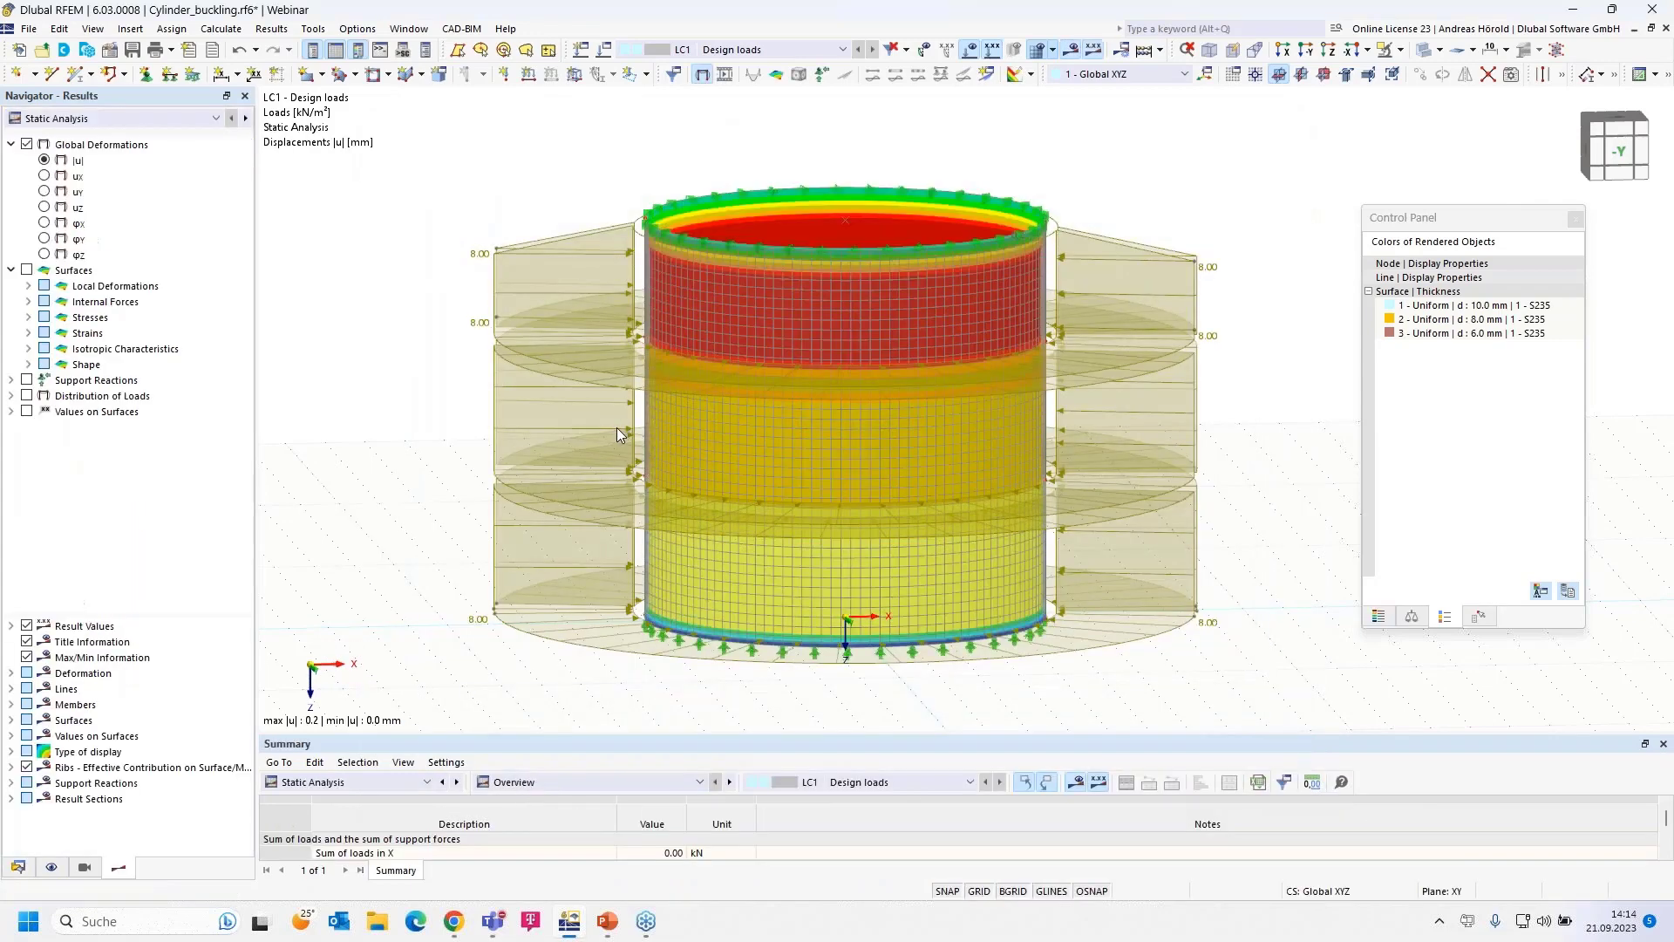
drag(451, 738, 458, 589)
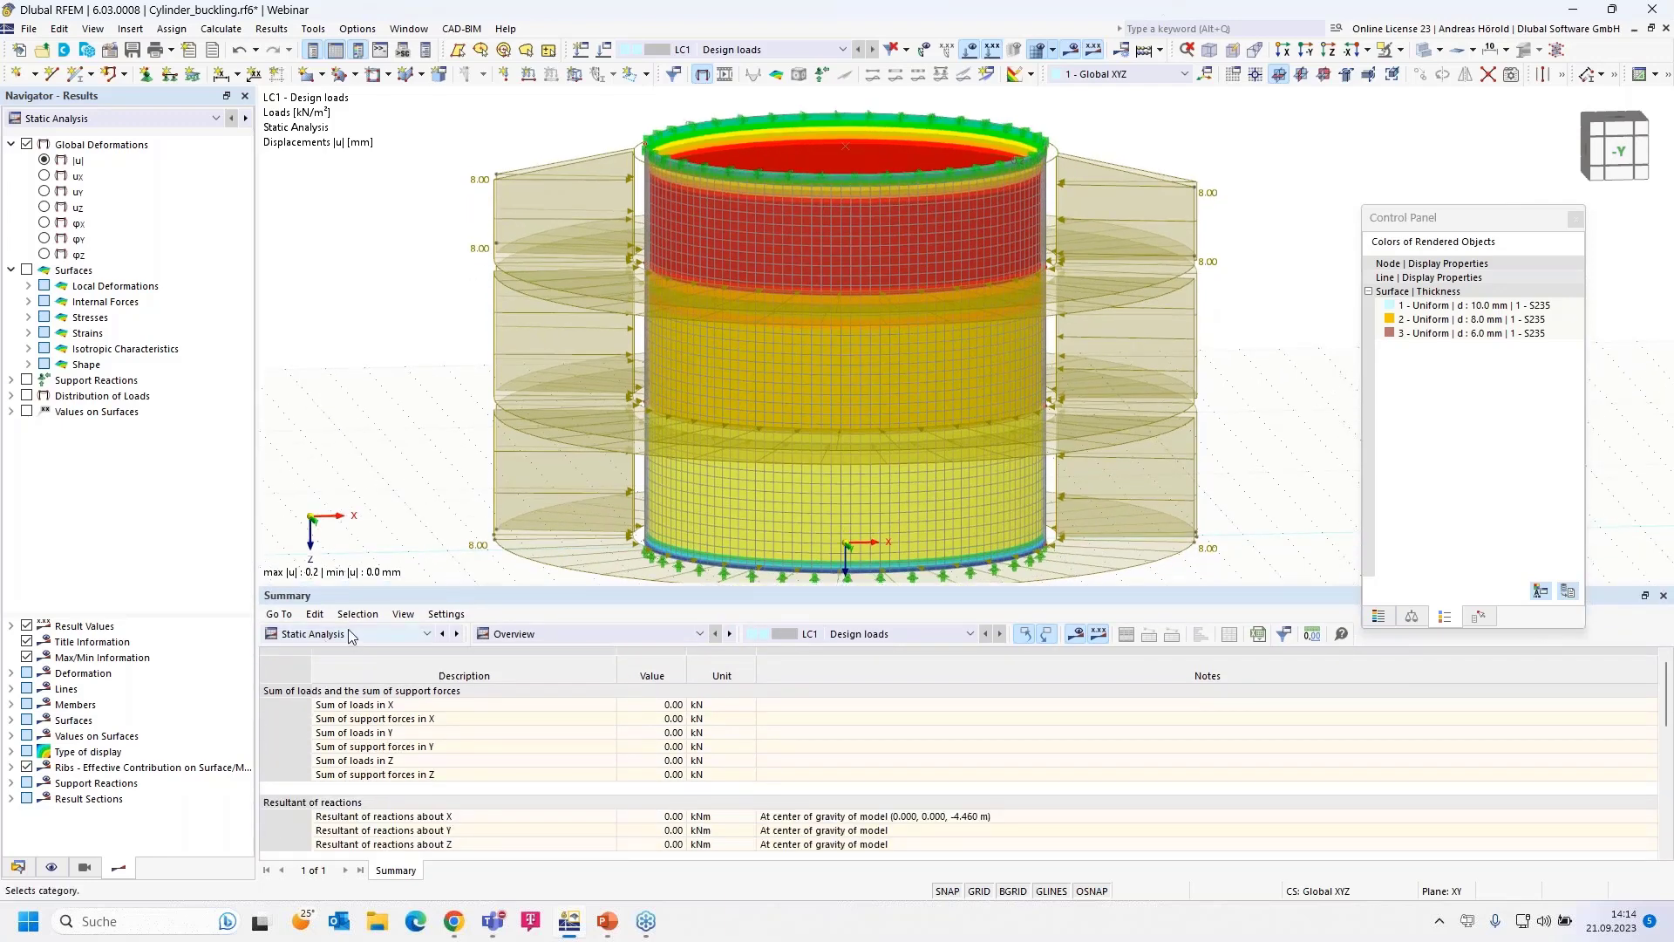
click(350, 637)
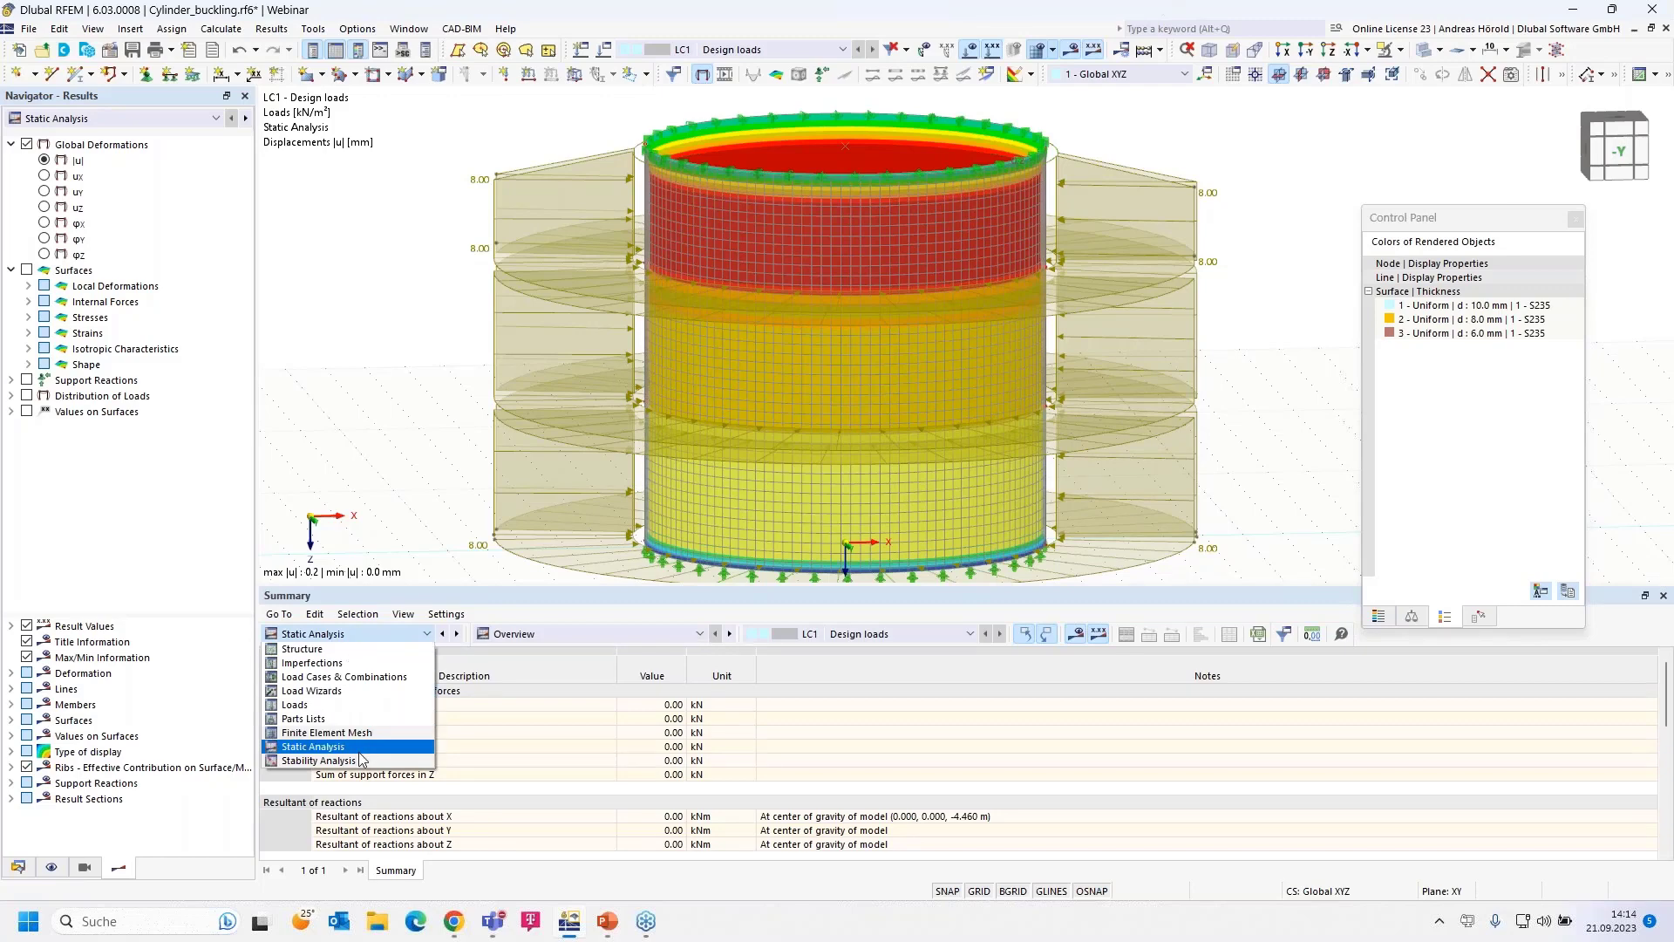
click(362, 760)
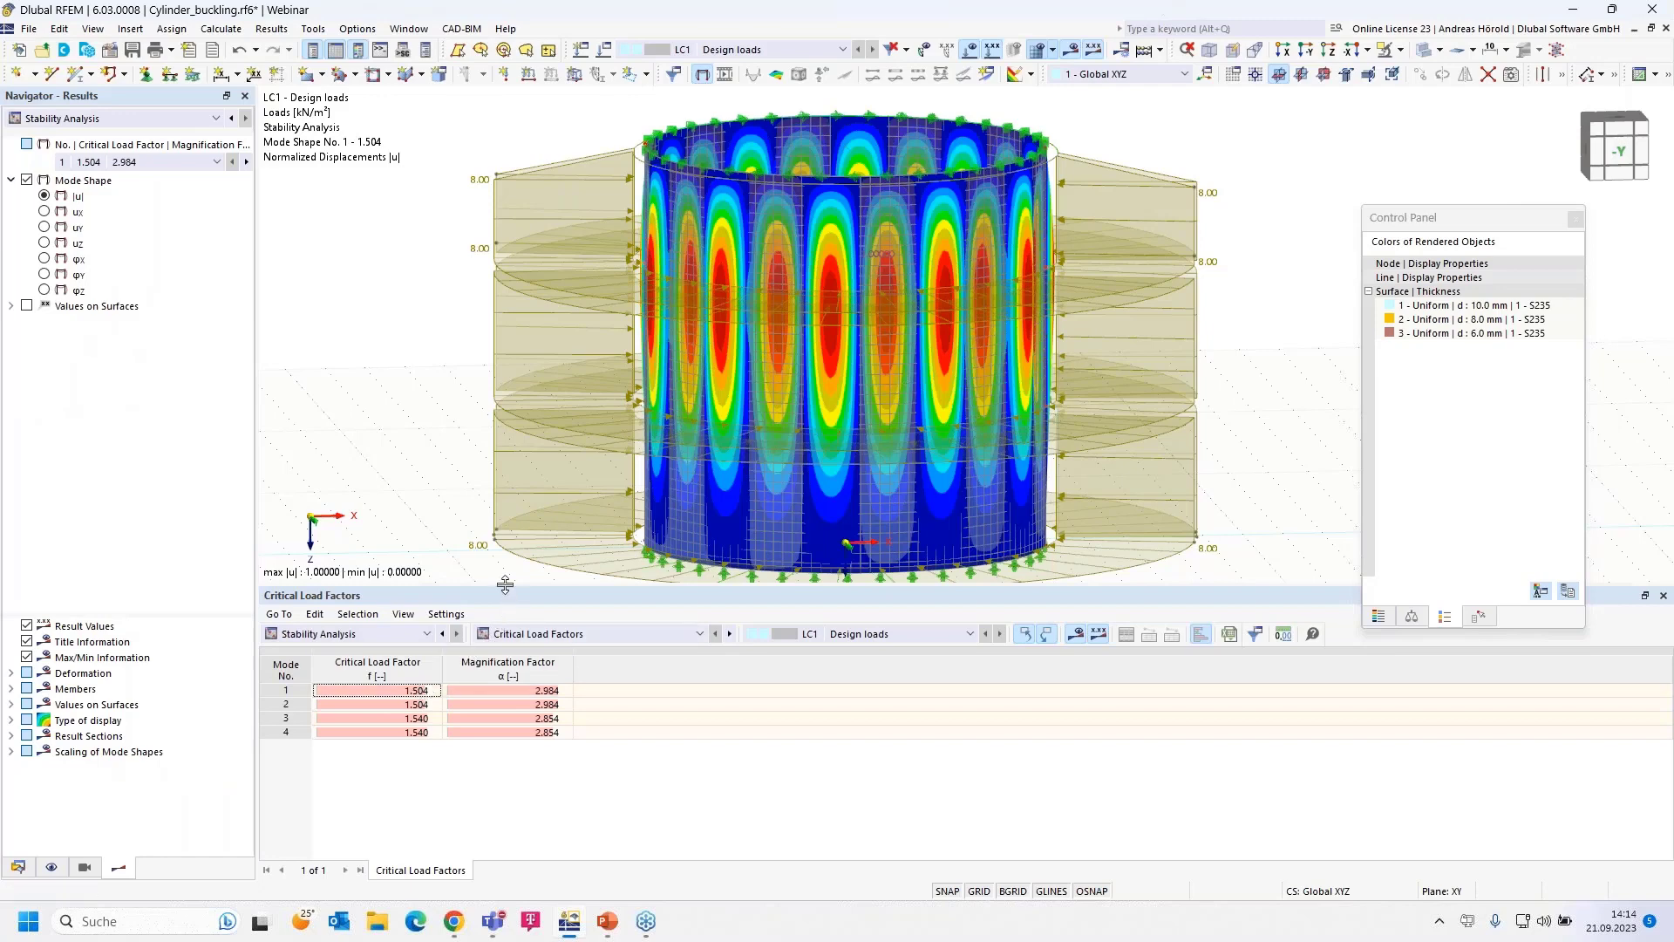
drag(505, 584, 527, 677)
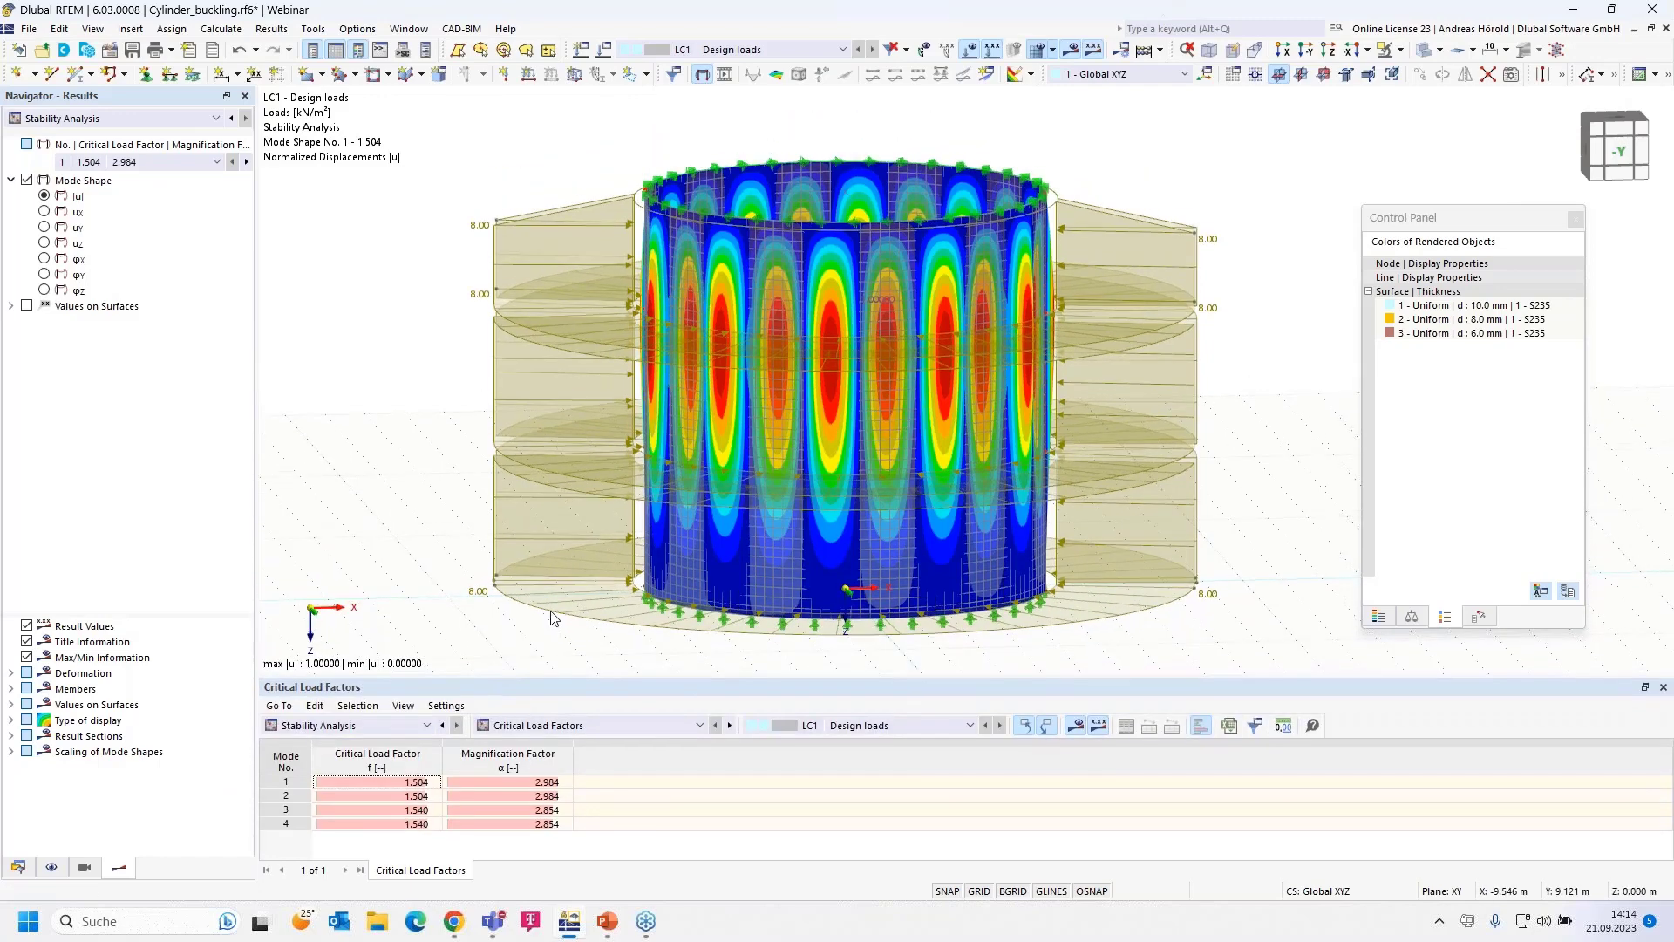
Inspect the buckling mode shapes 2, 3 and 4, and return to mode shape 1
click(416, 797)
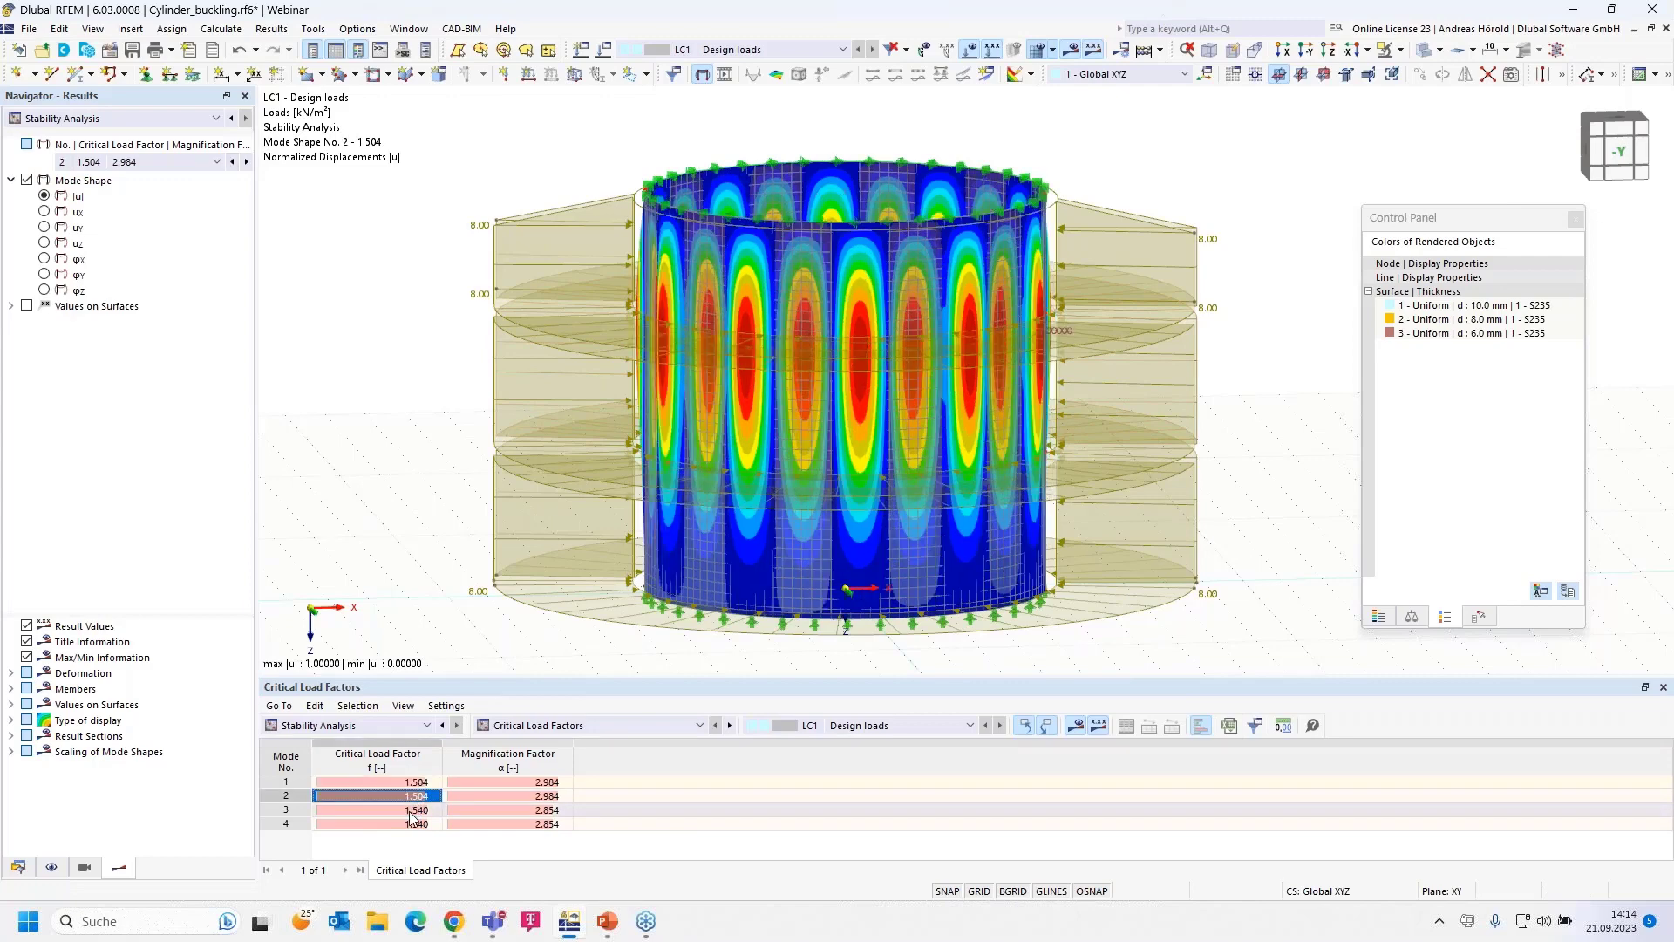
click(411, 813)
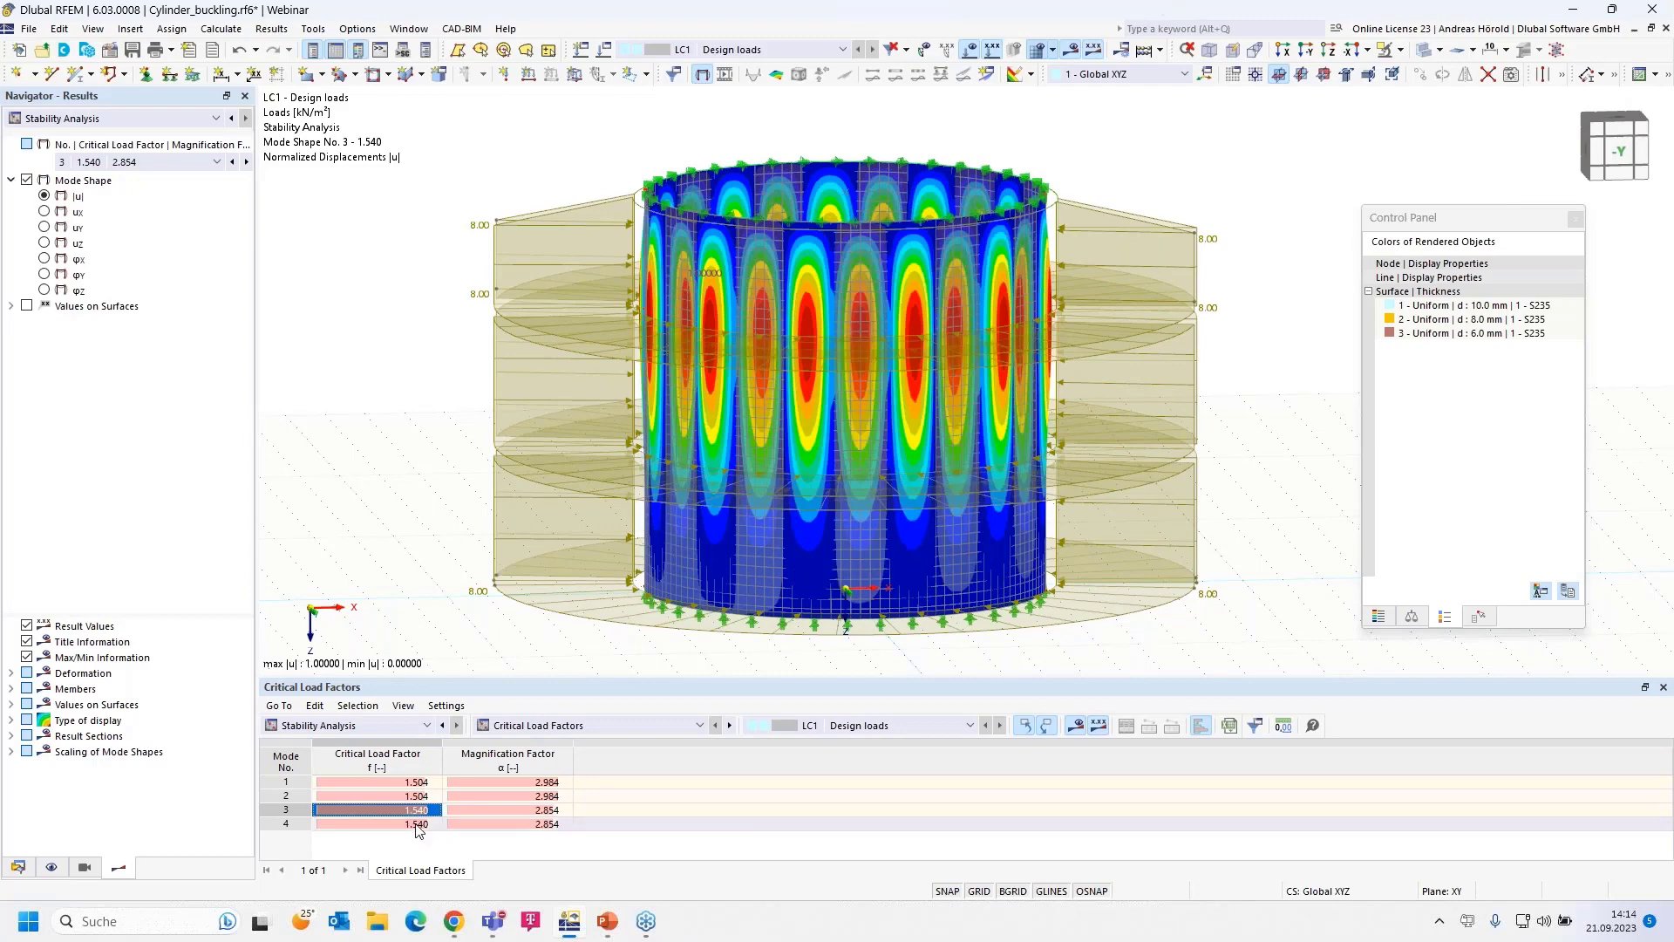
click(417, 824)
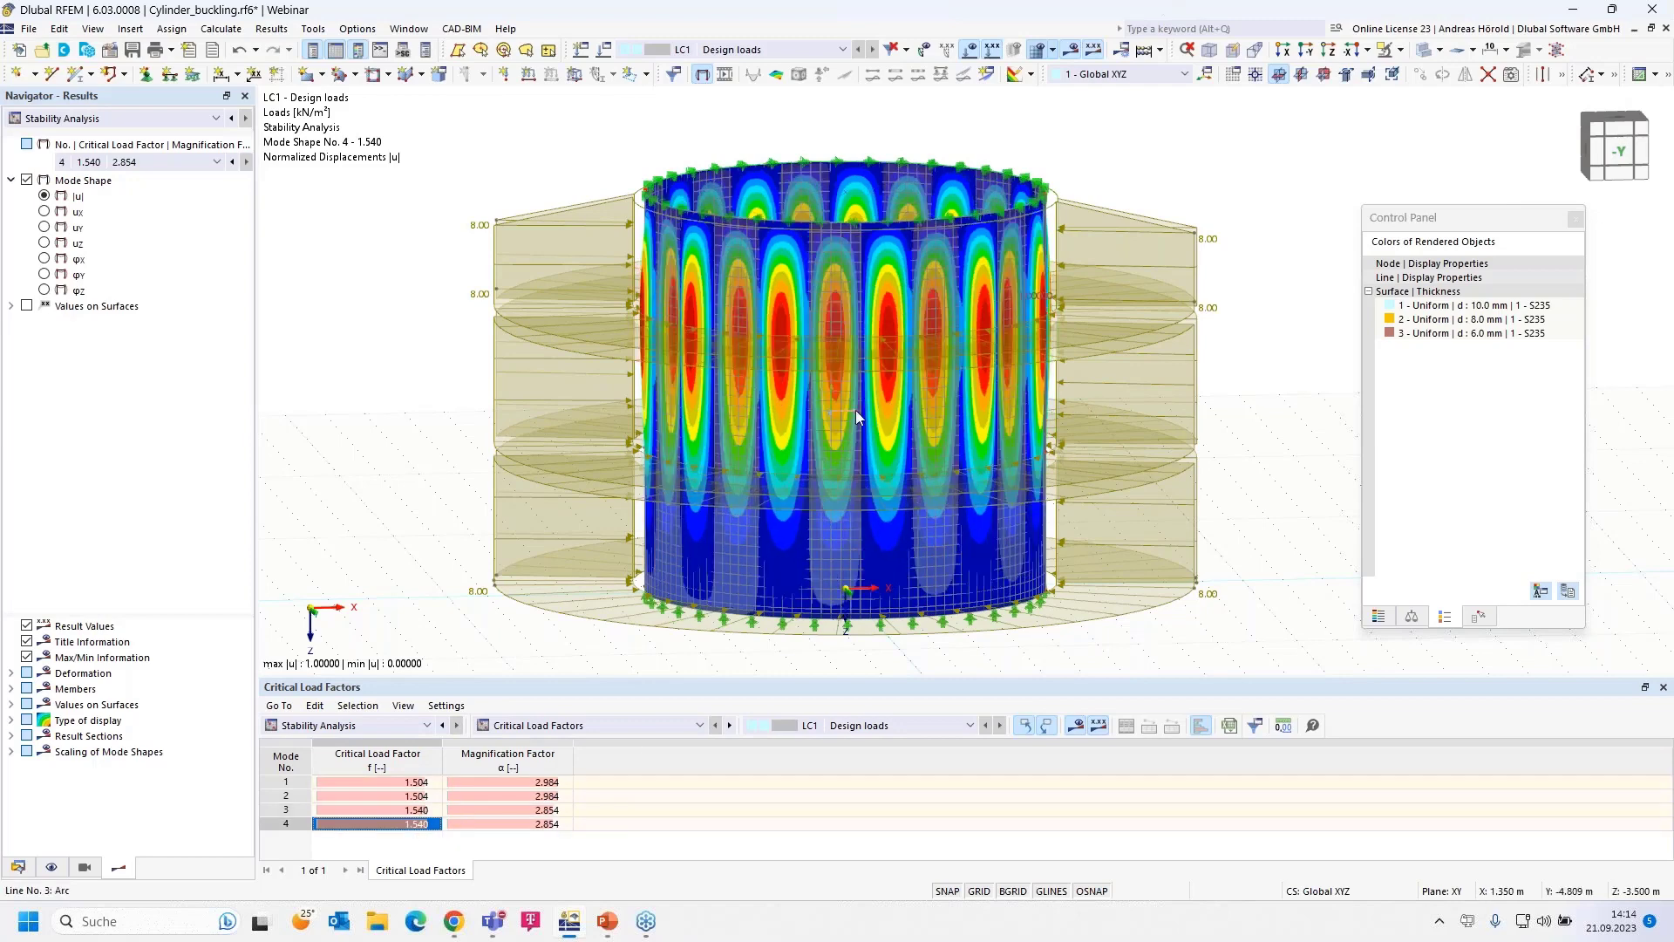
click(413, 783)
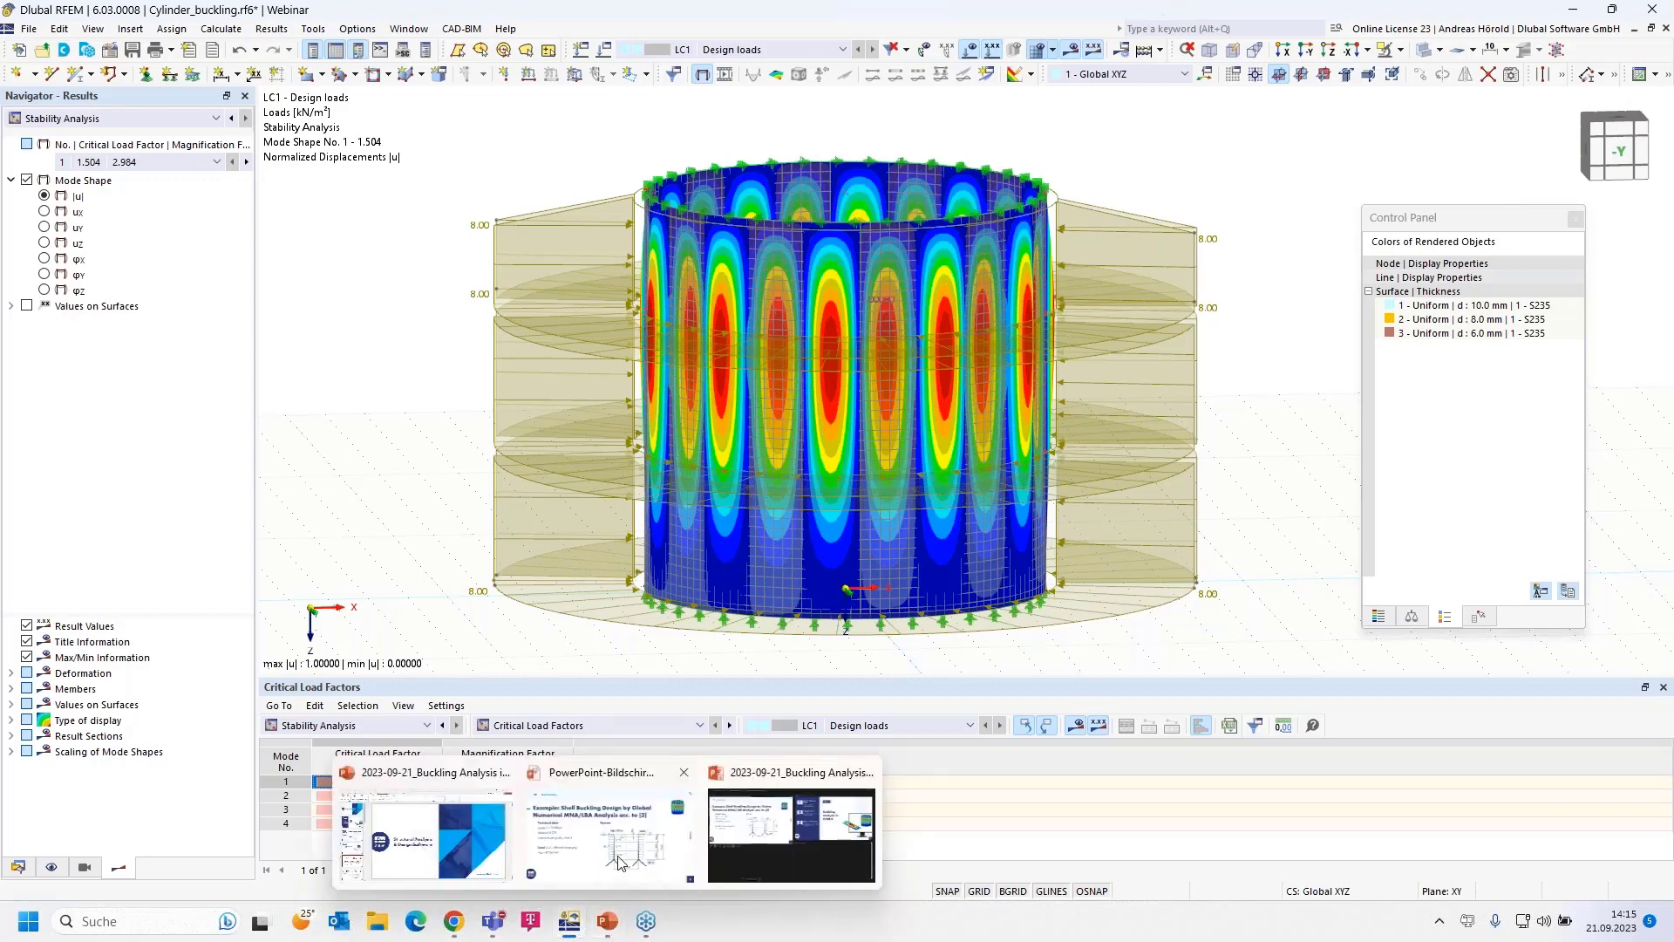
Switch to the PowerPoint slideshow and advance to the Analysis slide on the buckling and plastic resistance ratios
click(618, 860)
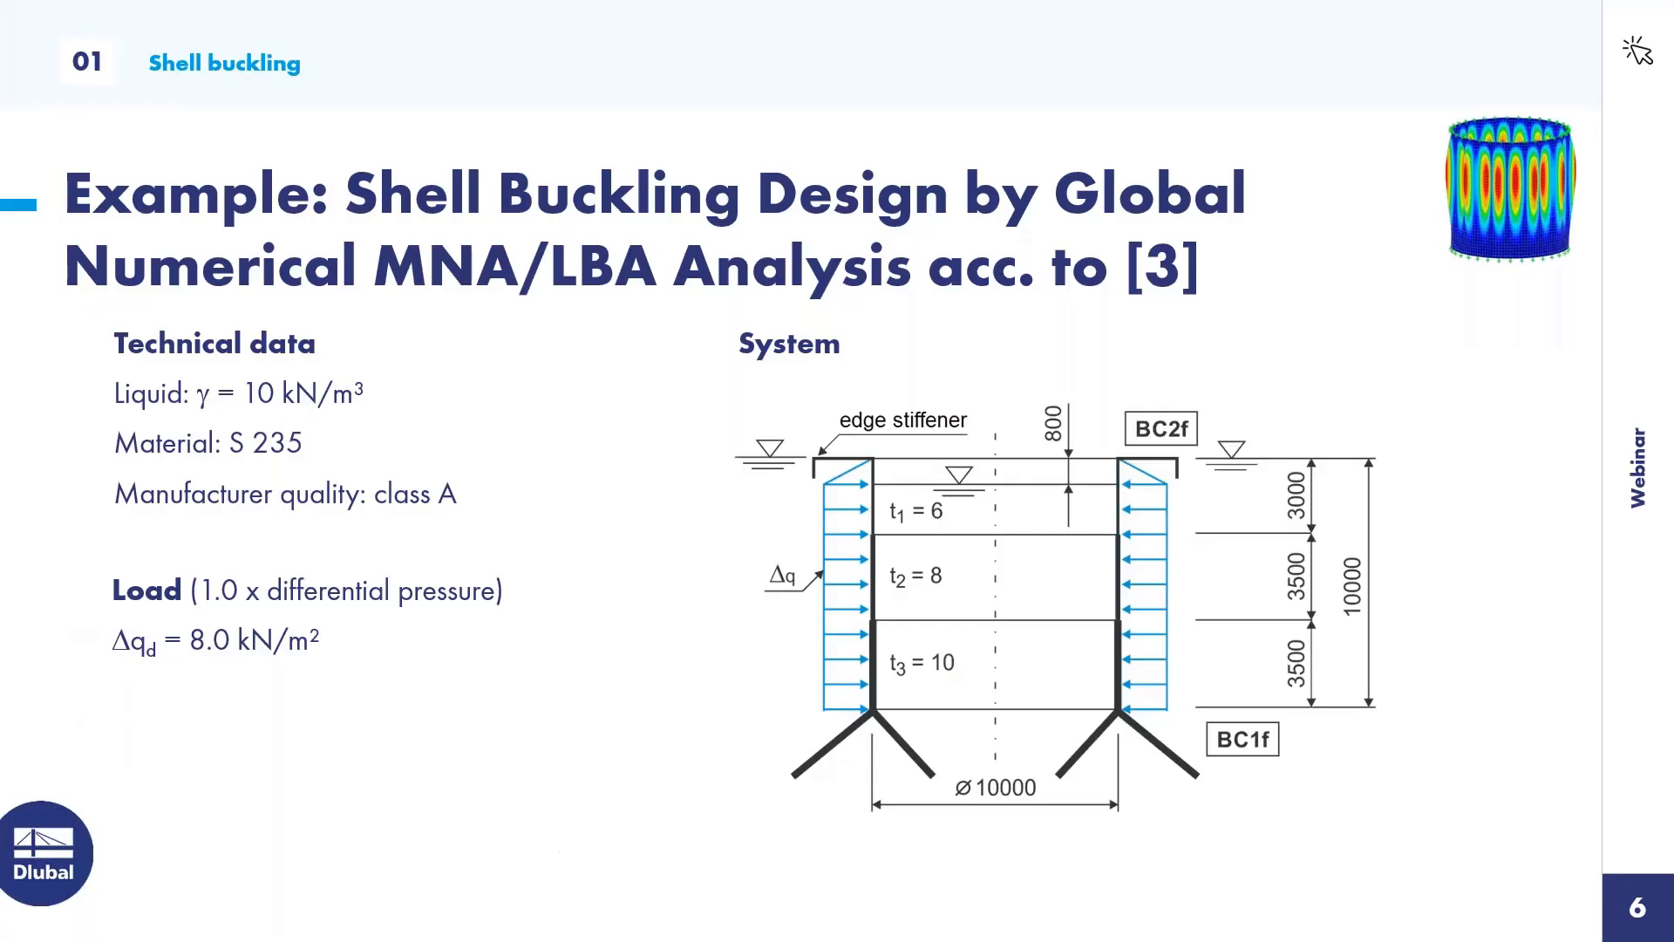
click(1409, 662)
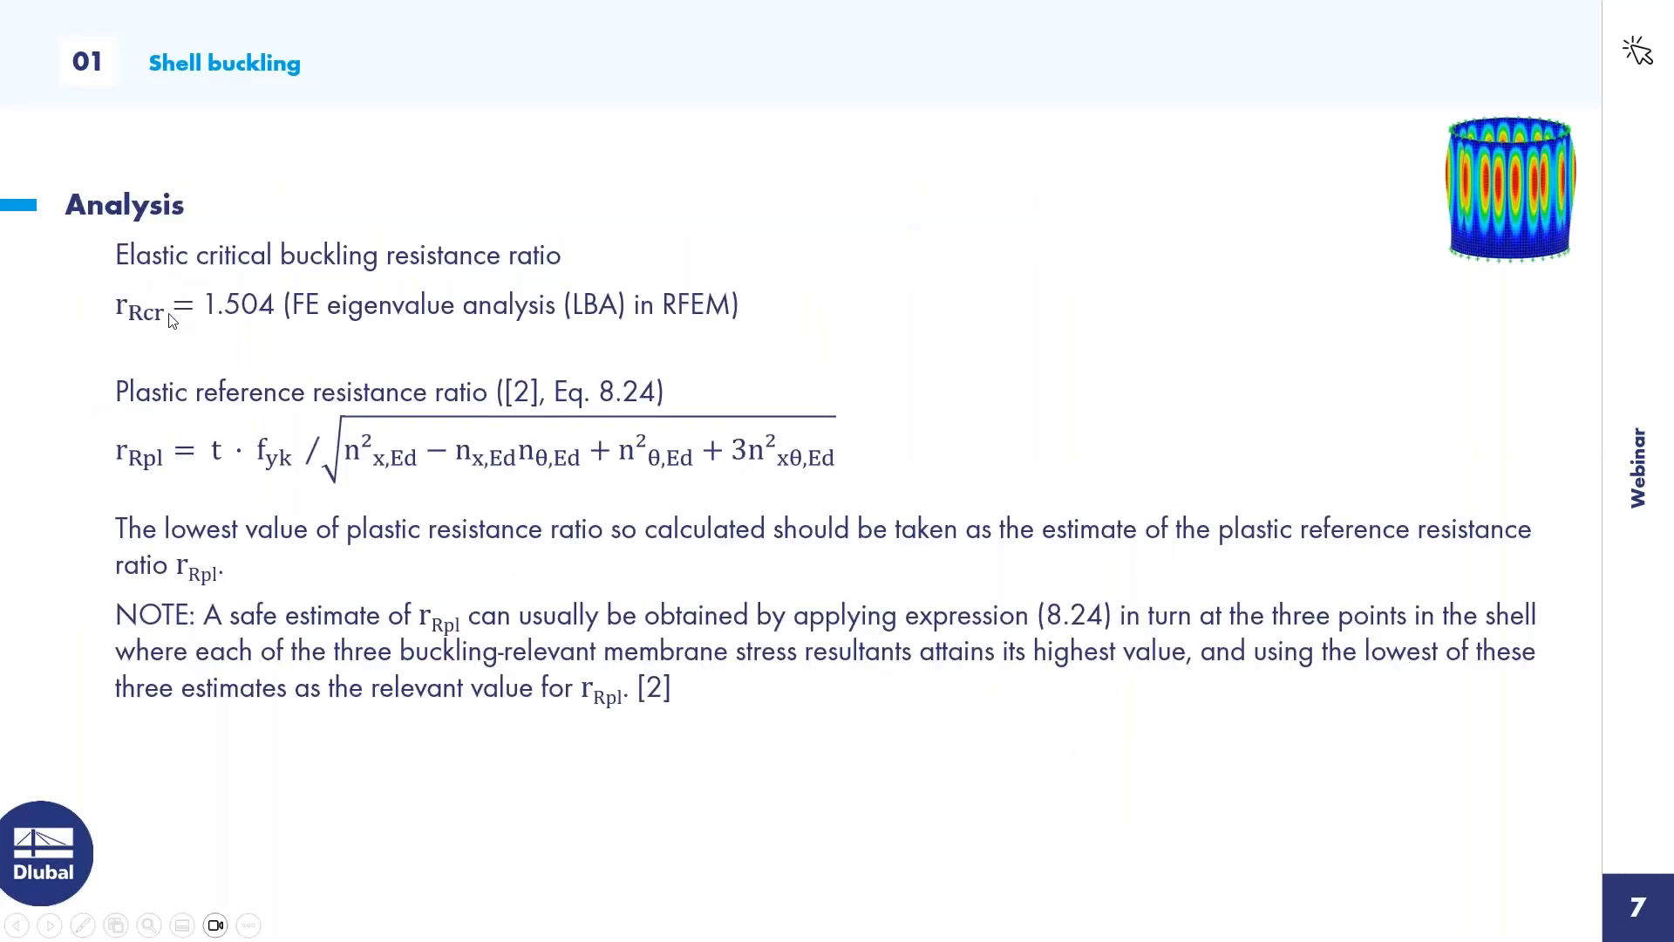
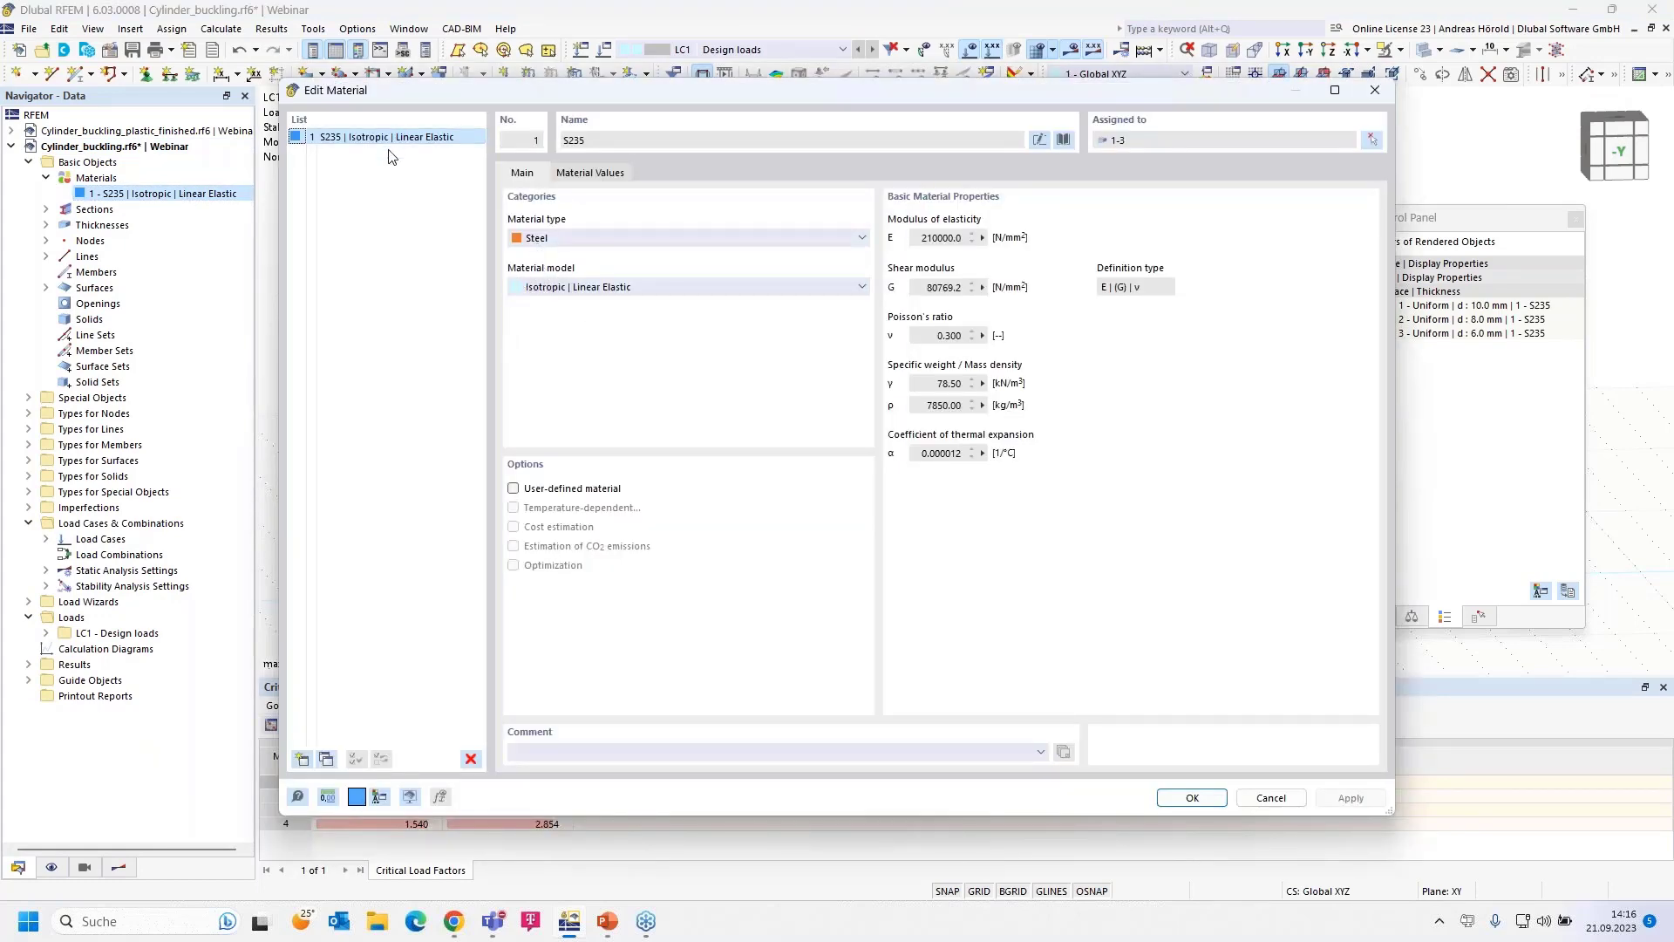
Change the S235 material model to Isotropic | Plastic (Surfaces/Solids), review its von Mises parameters and accept deleting all results
click(656, 291)
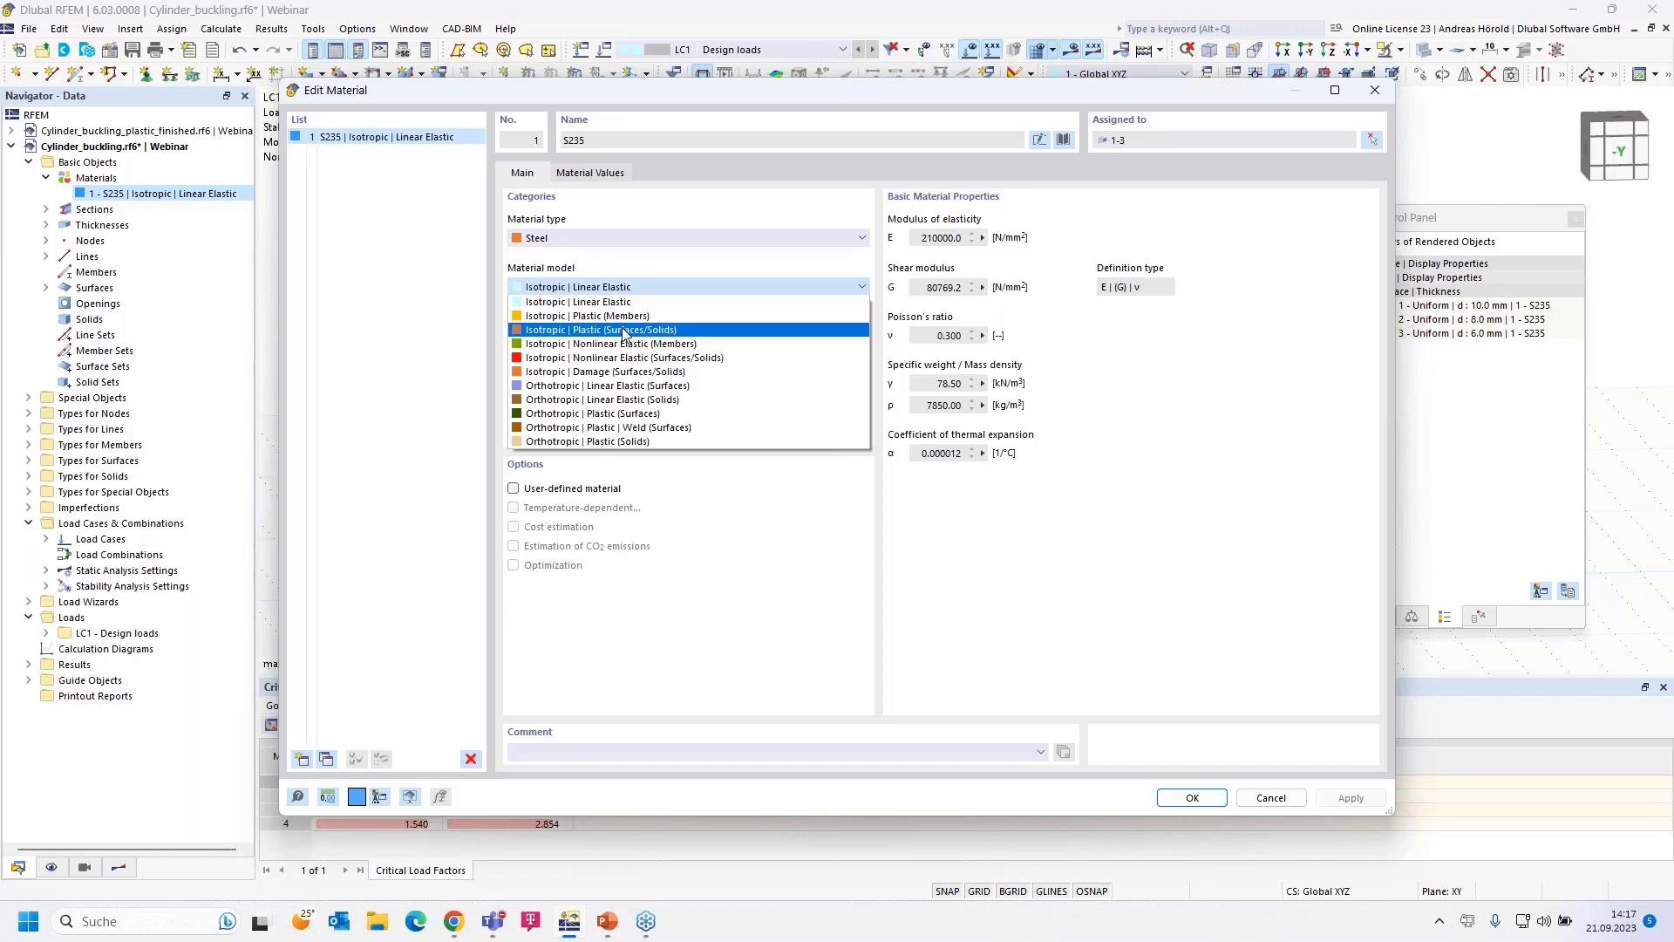
click(703, 337)
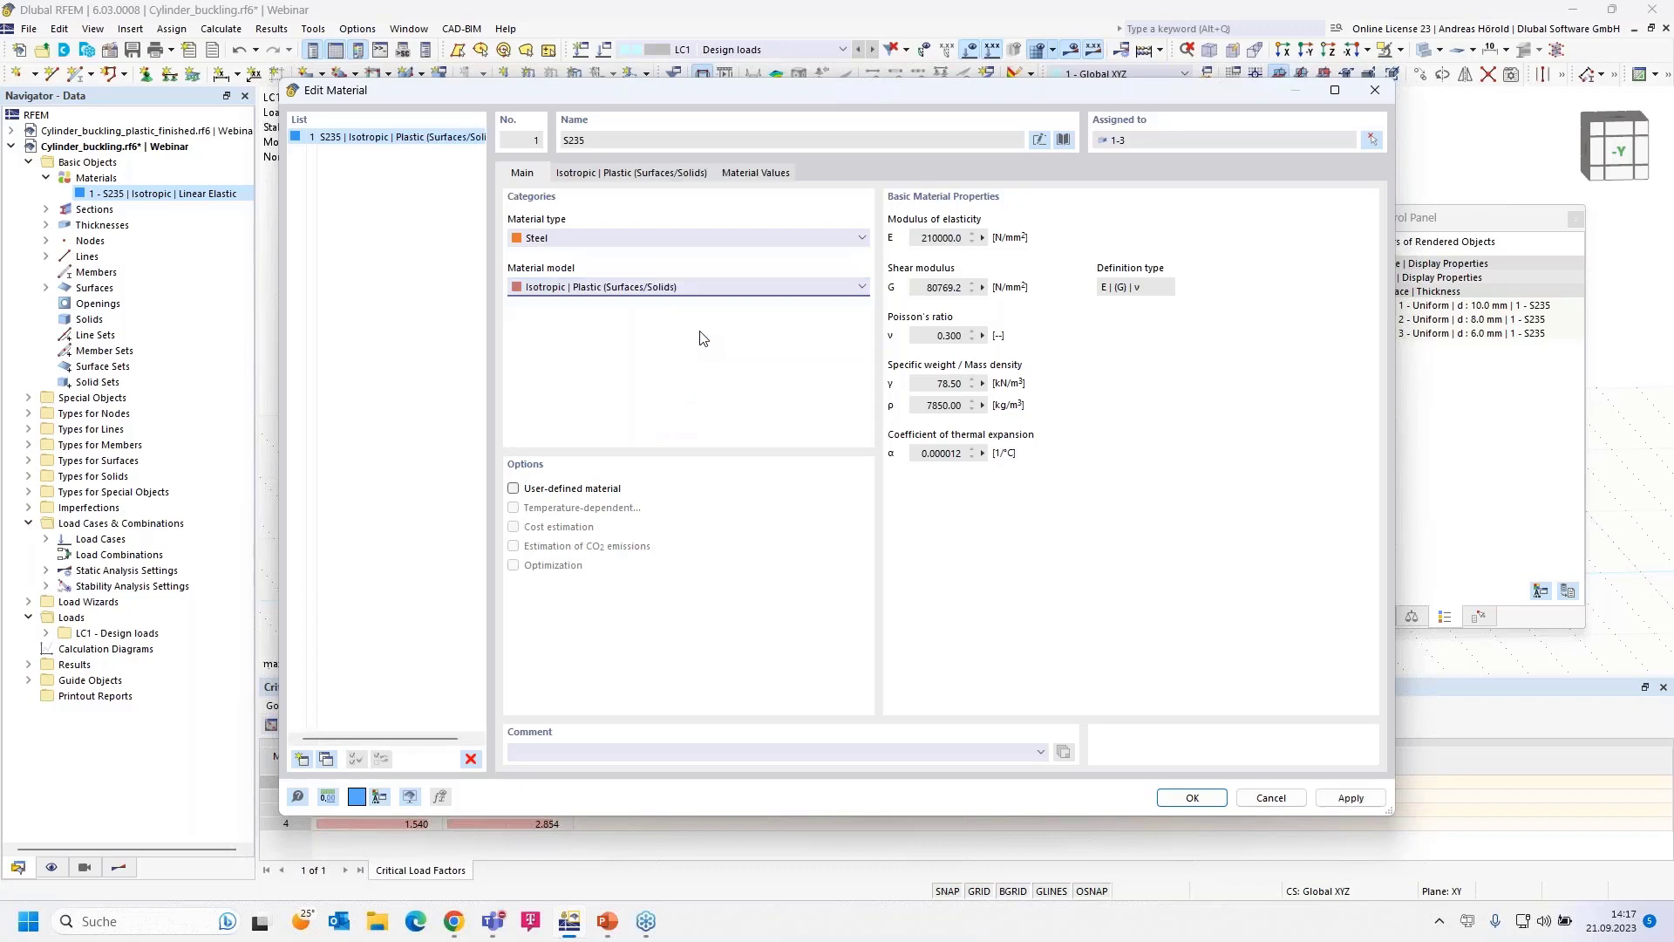
click(619, 174)
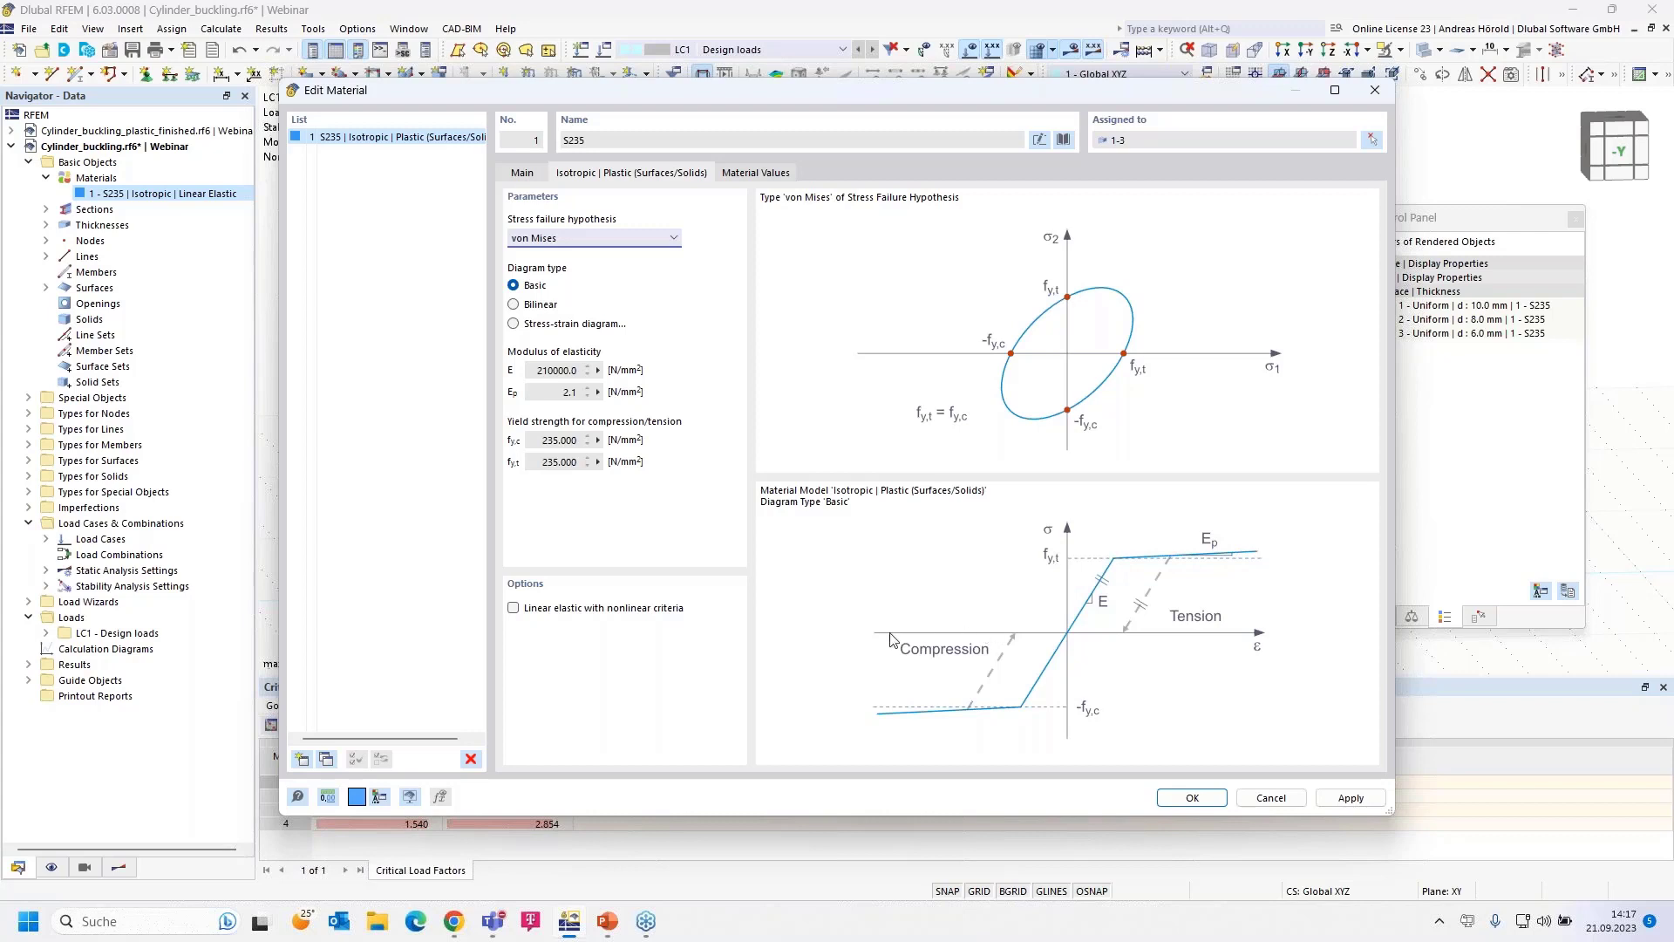
click(1177, 800)
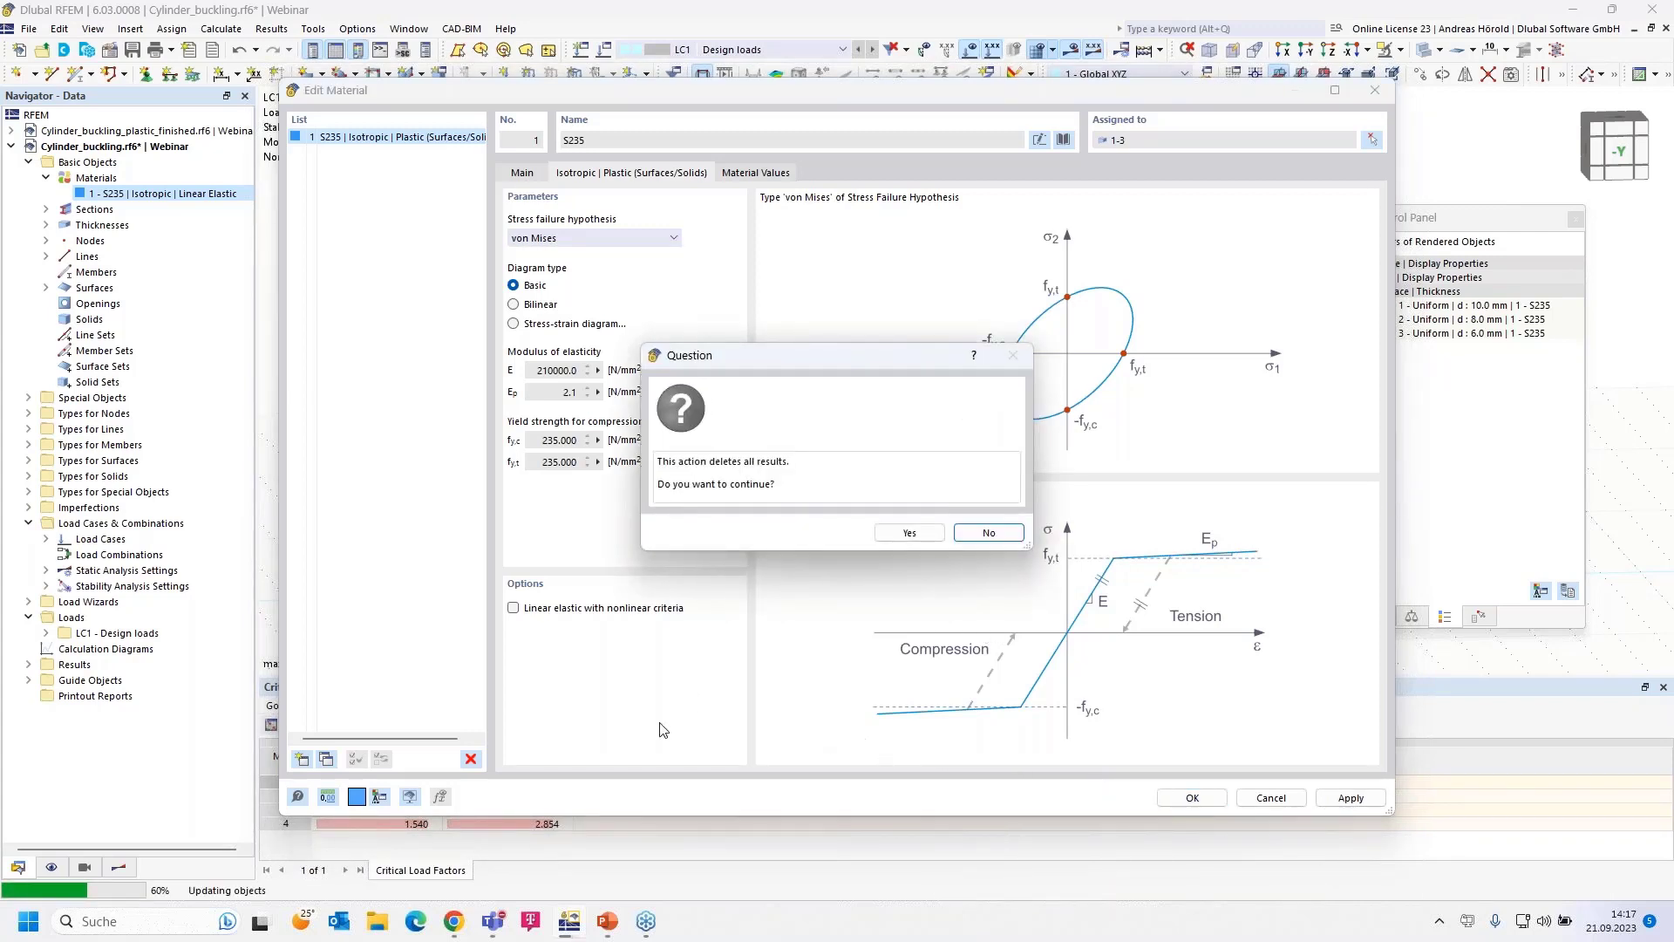
click(909, 532)
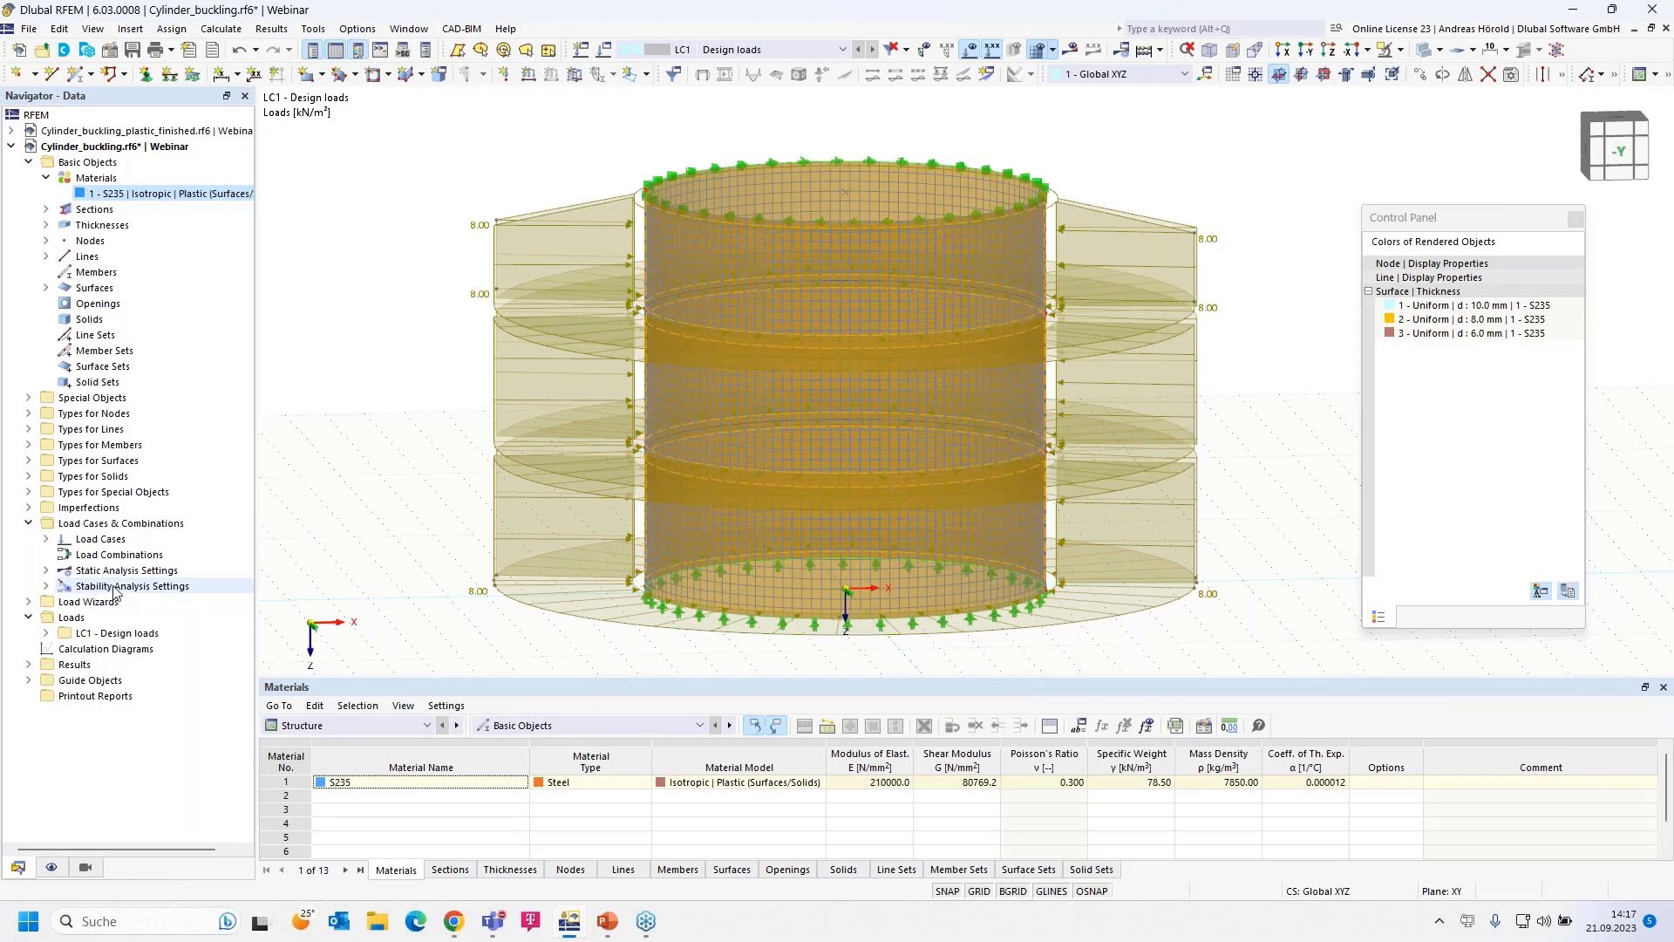
Set the analysis type of stability analysis settings ST1 to Incremental method without eigenvalue analysis (non-linear)
click(47, 586)
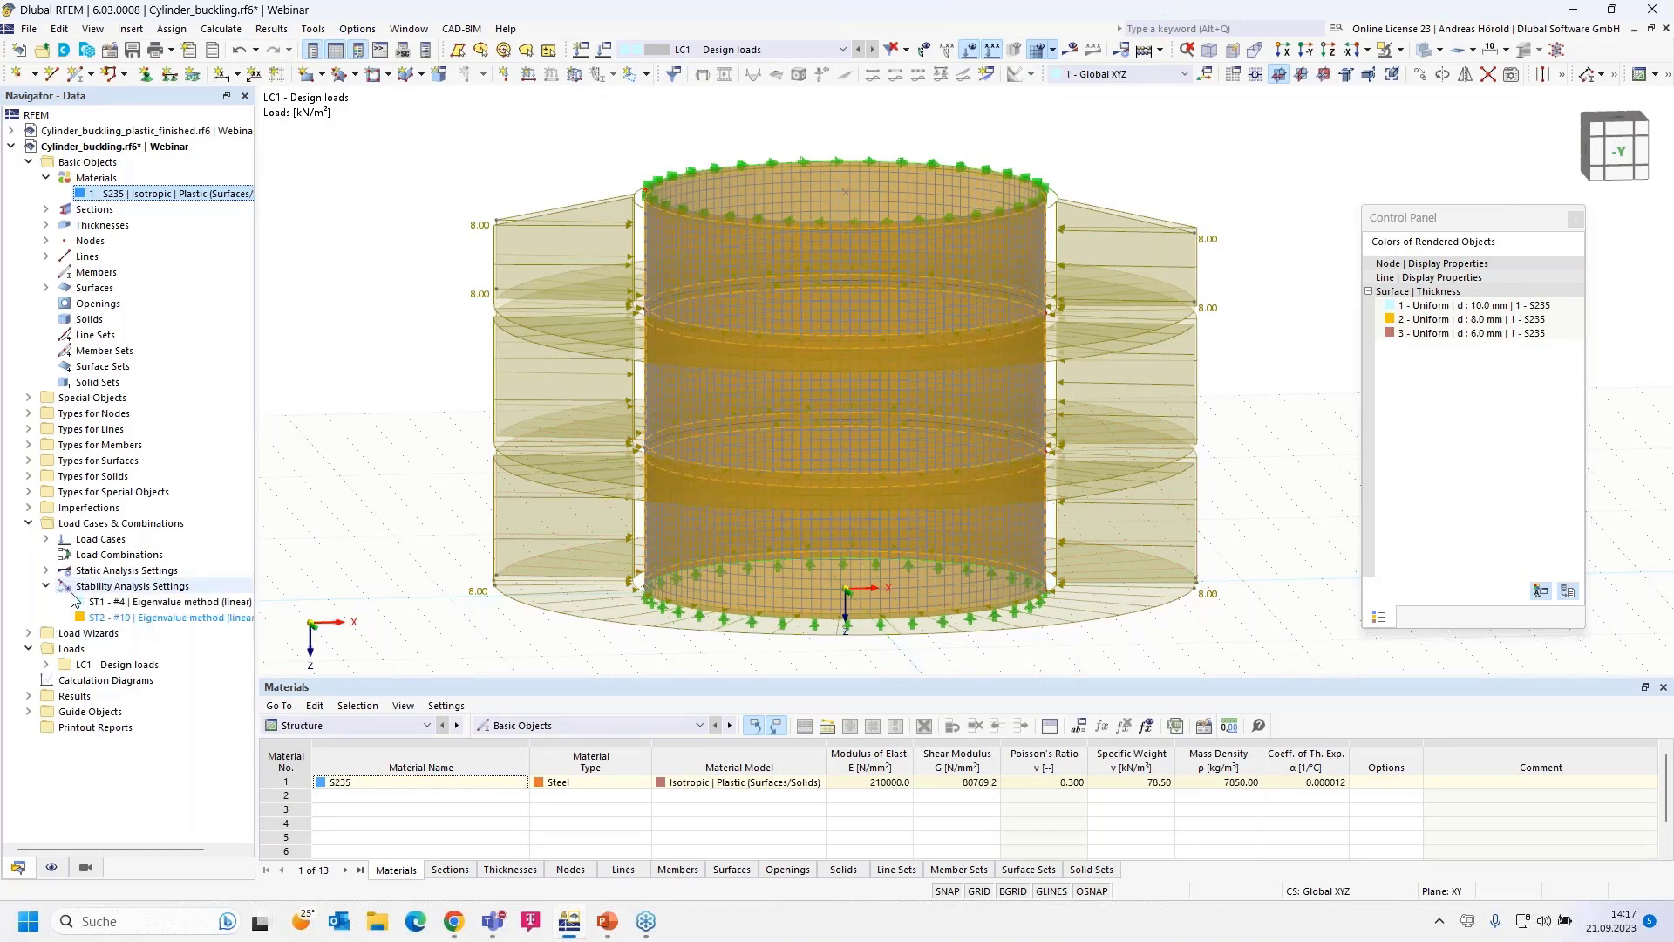
double_click(162, 601)
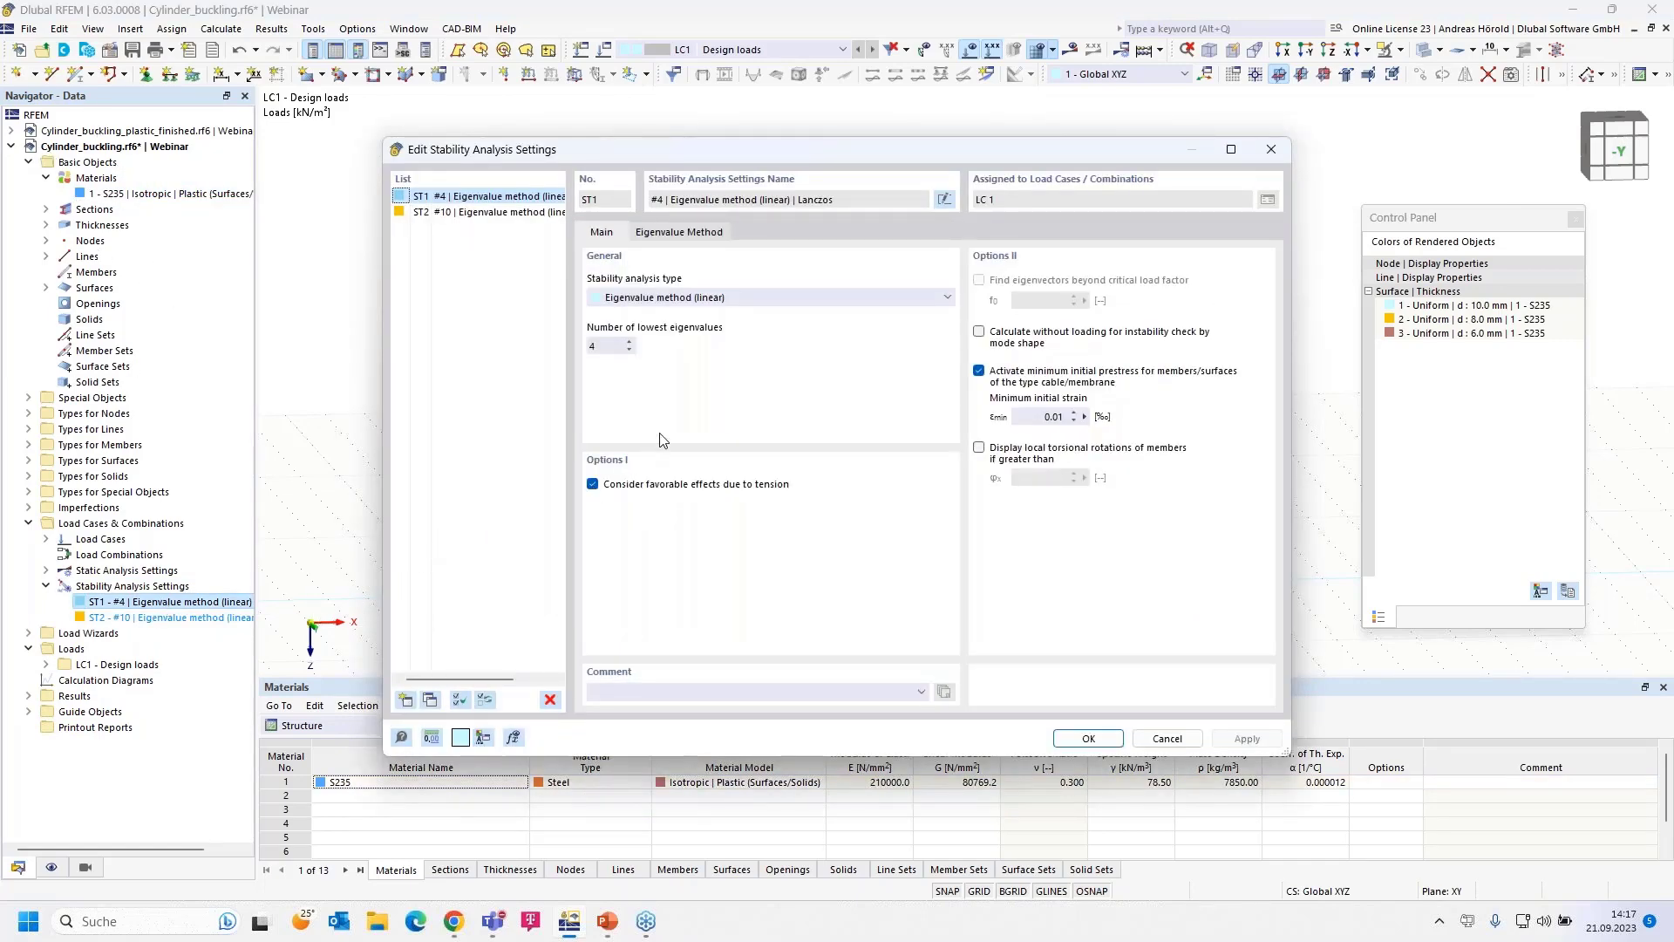
click(768, 297)
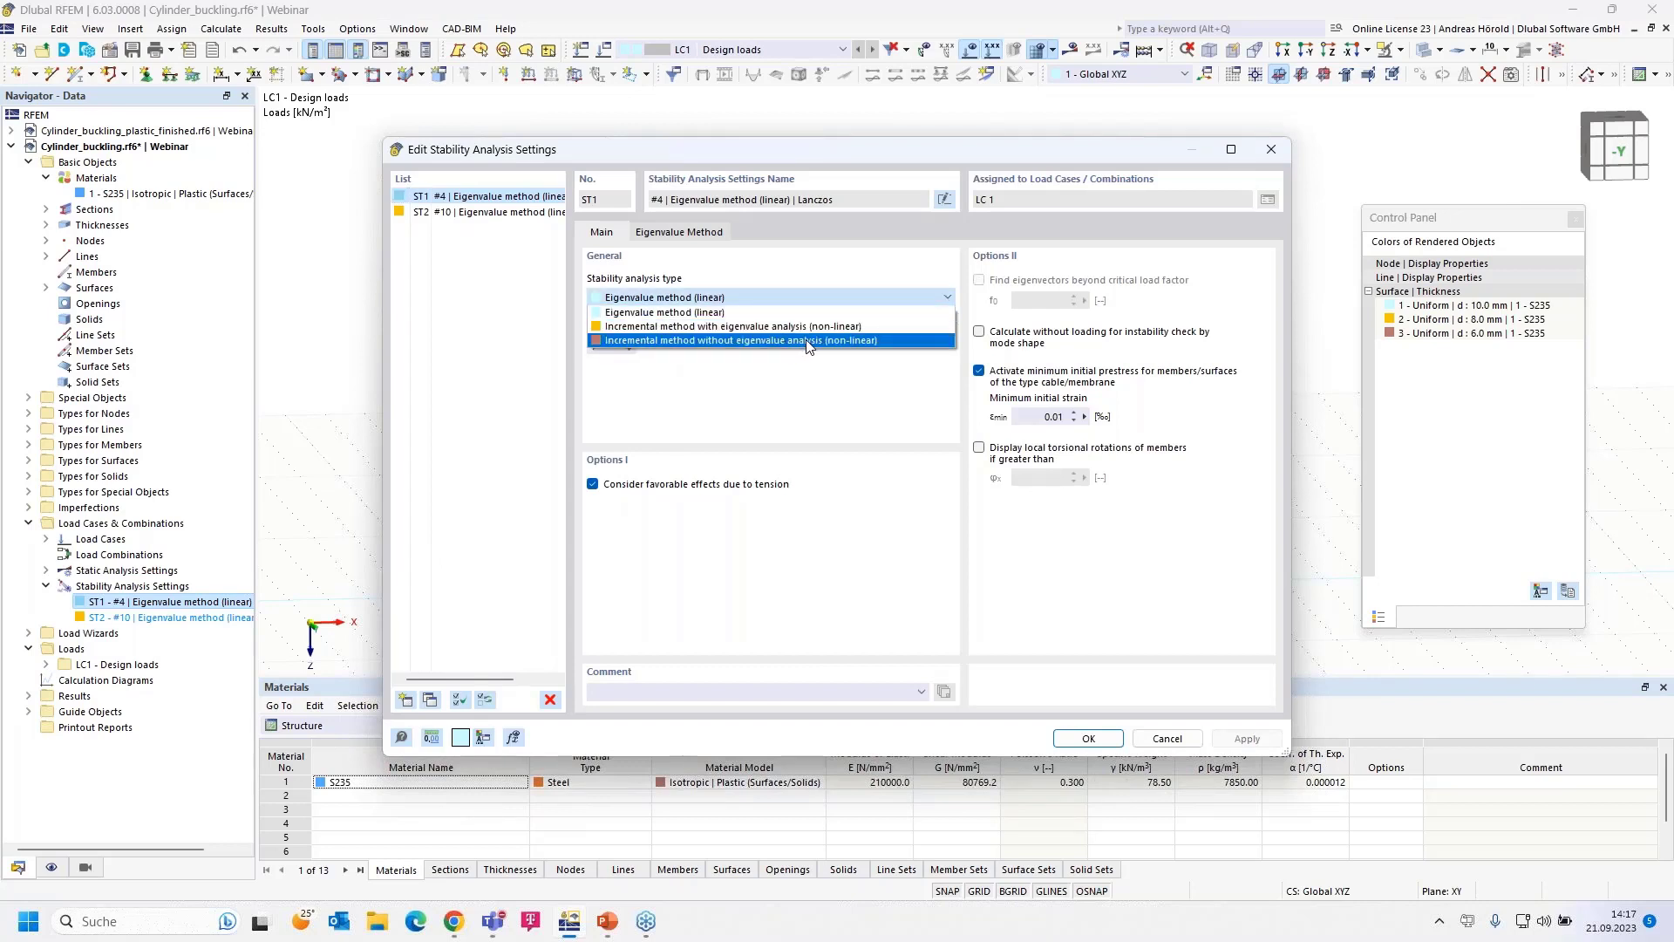
click(859, 345)
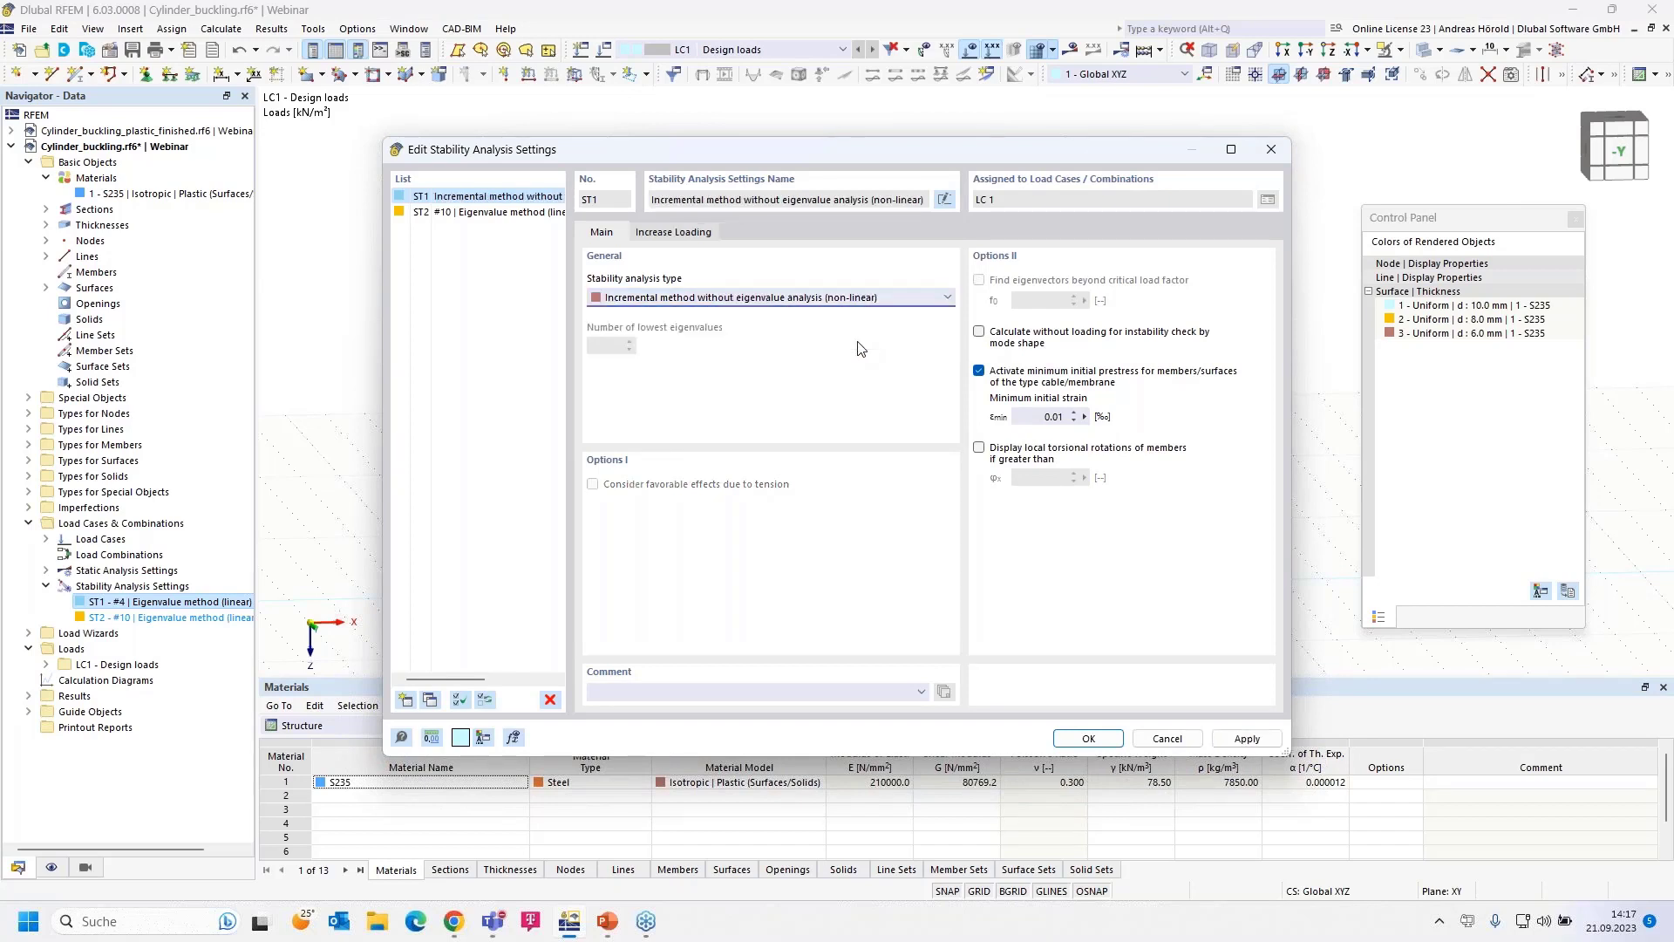
Set the maximum number of load increments for ST1 to 1000
click(674, 233)
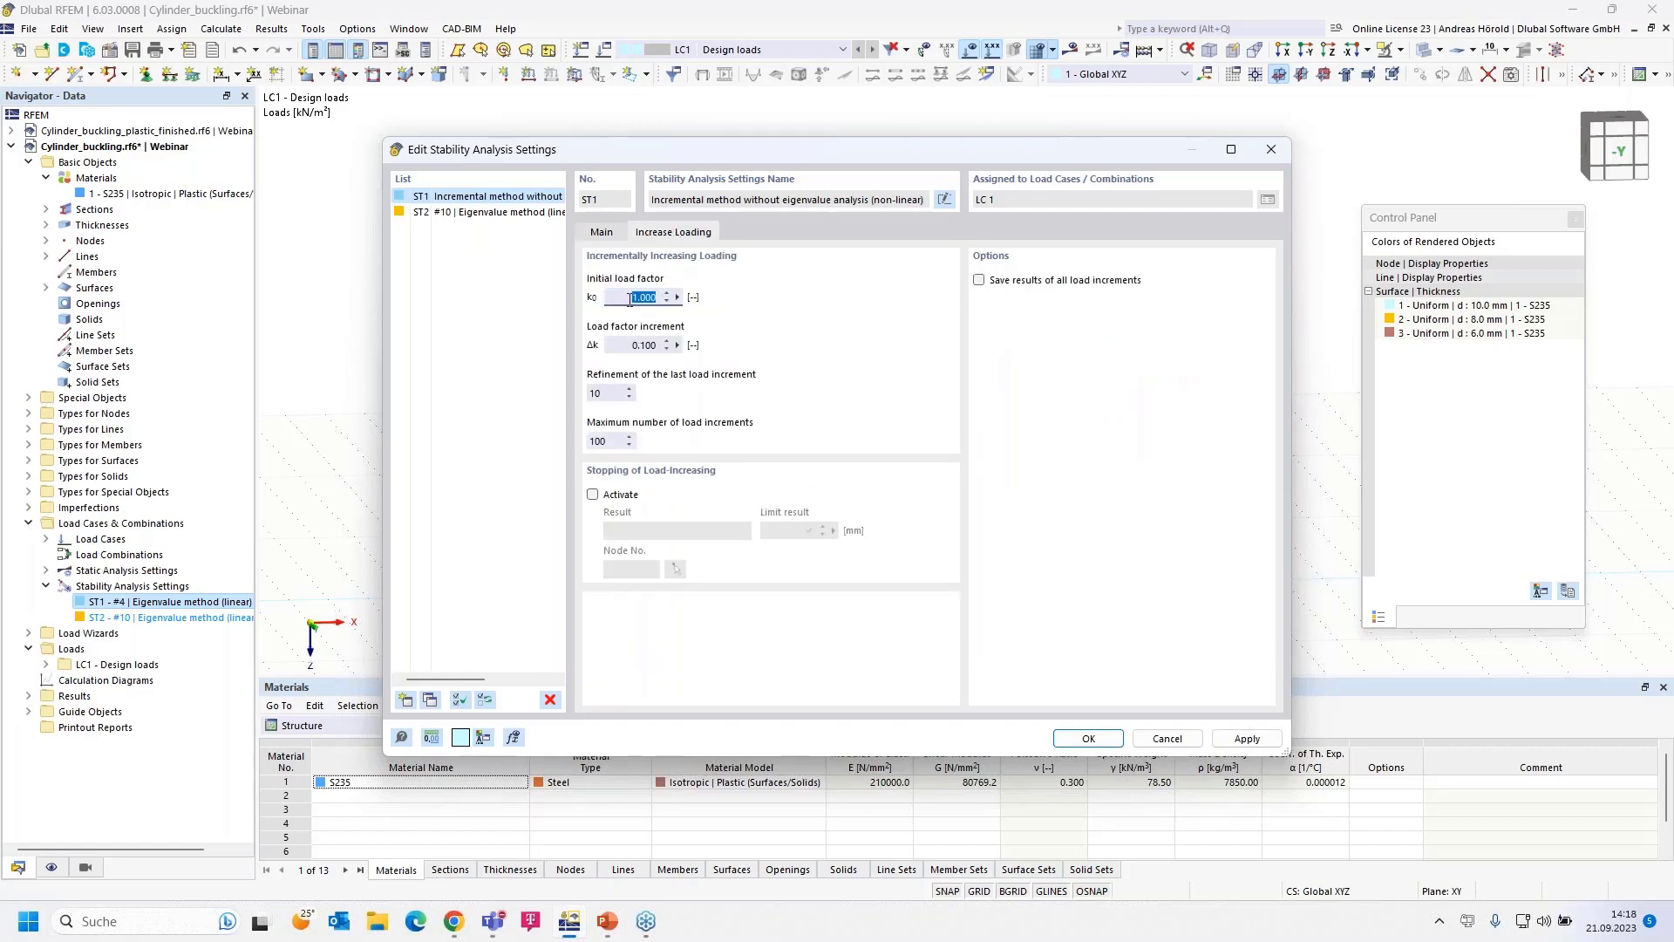
click(608, 393)
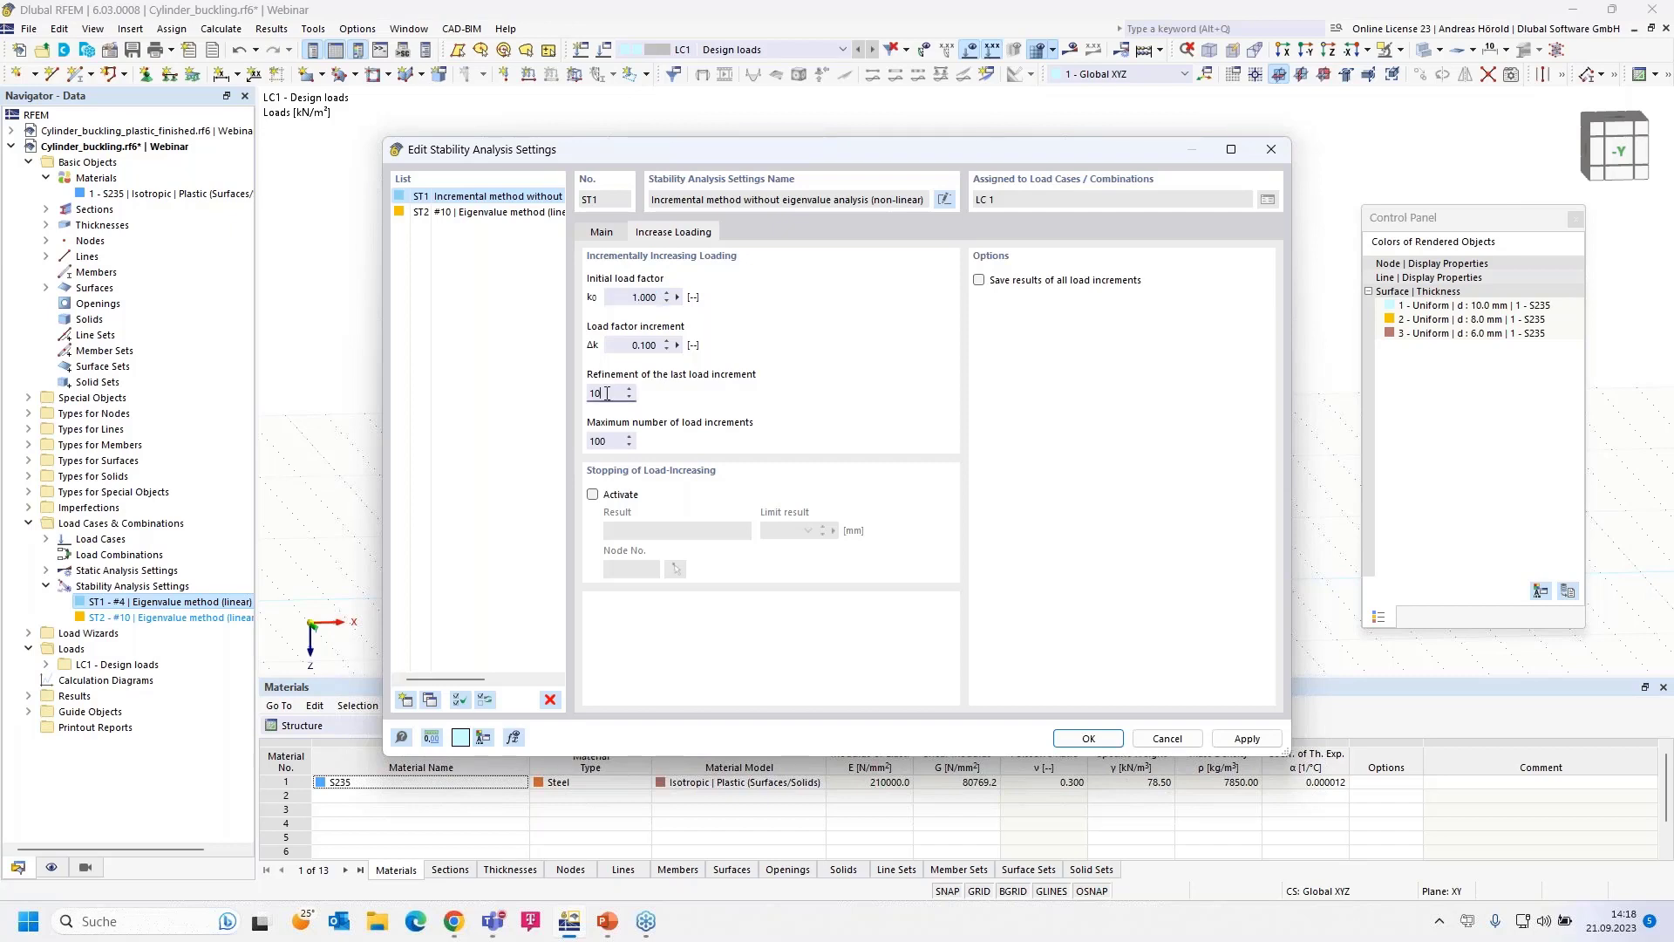
click(615, 438)
text(0)
Activate stopping of the load increase at a displacement u of 300 mm, enable saving results of all load increments, and apply the settings
click(593, 494)
click(782, 529)
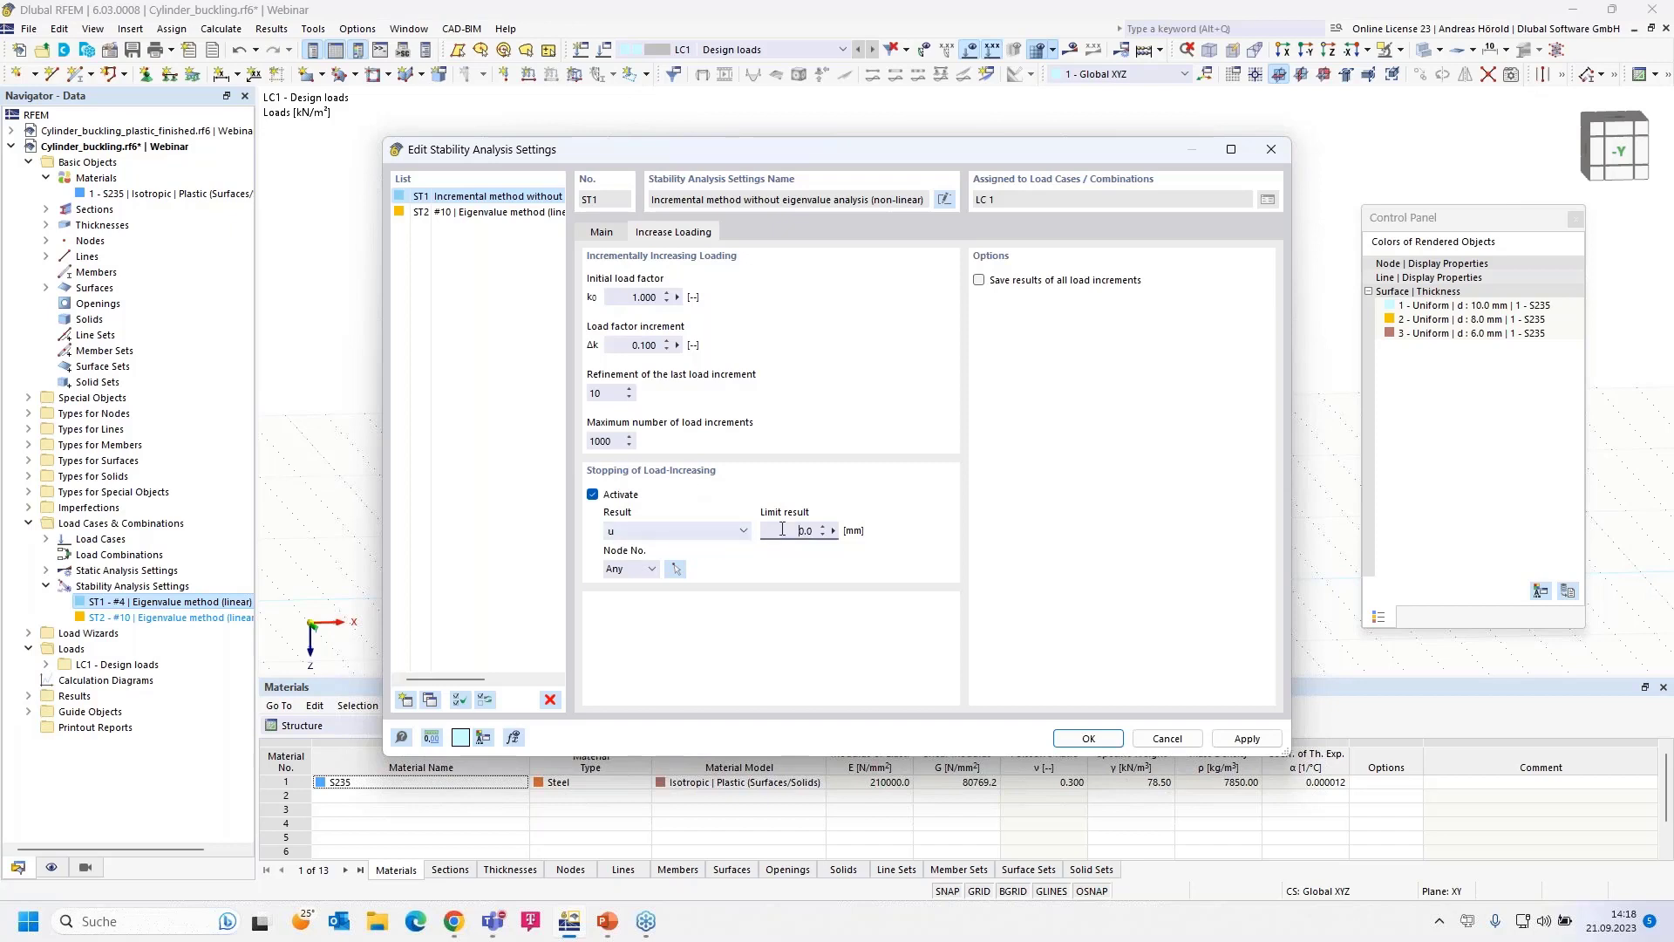
key(ctrl+a)
text(3)
click(979, 280)
click(1088, 740)
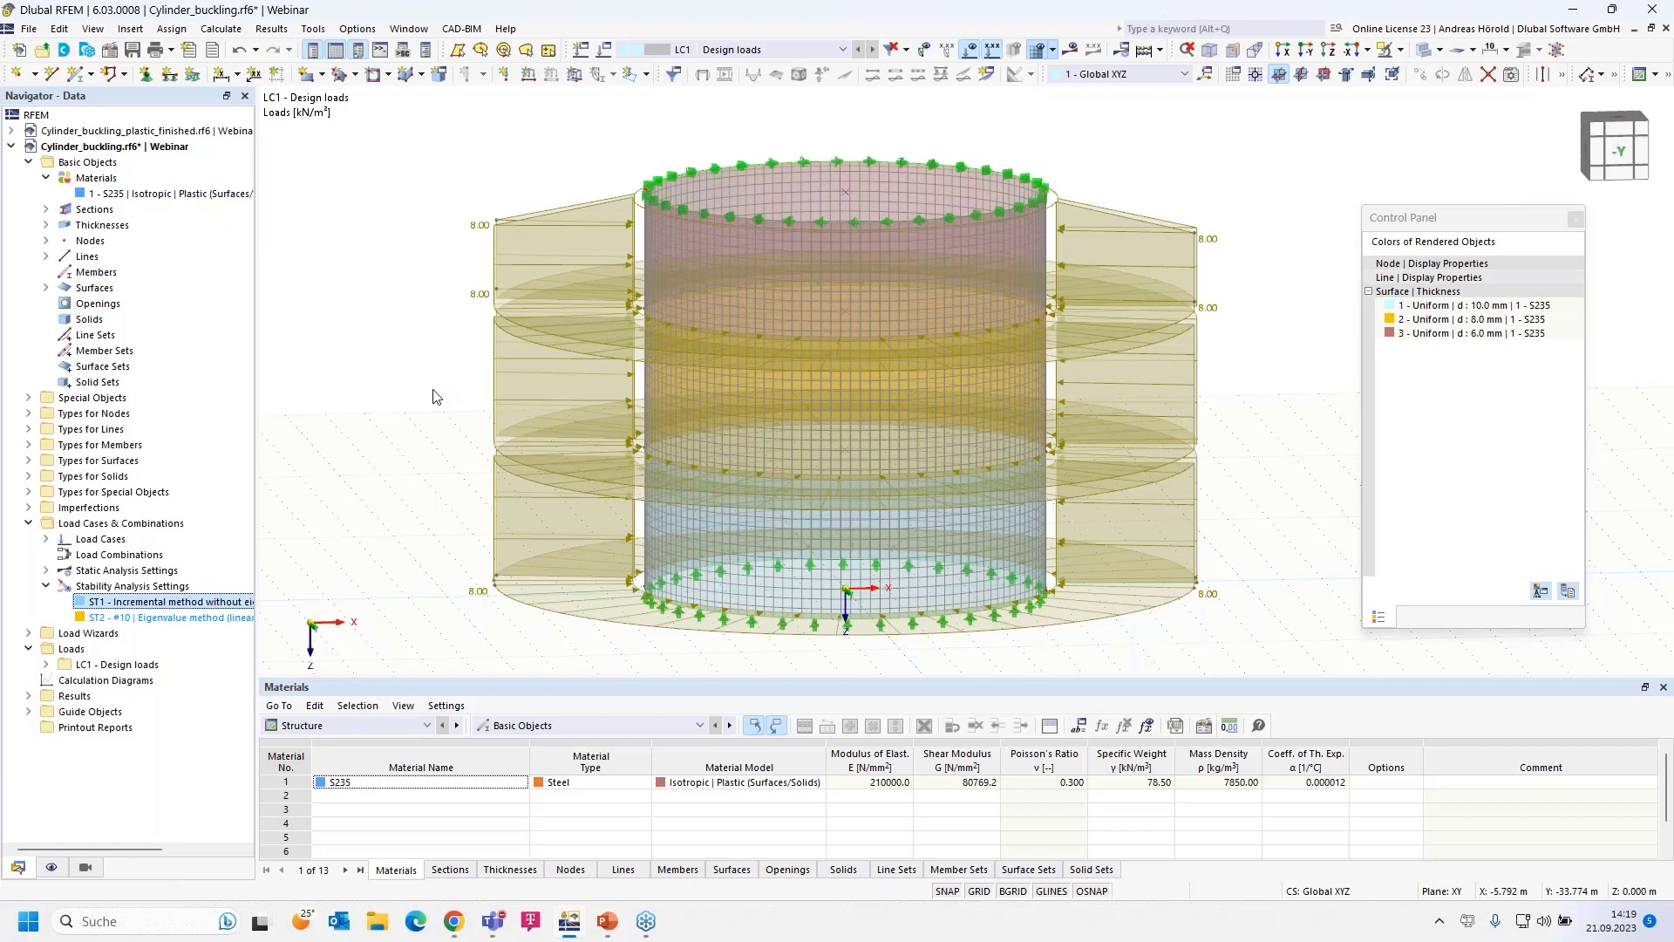
Switch to the Cylinder_buckling_plastic_finished model and read the critical load factor in the incremental stability analysis summary
click(119, 132)
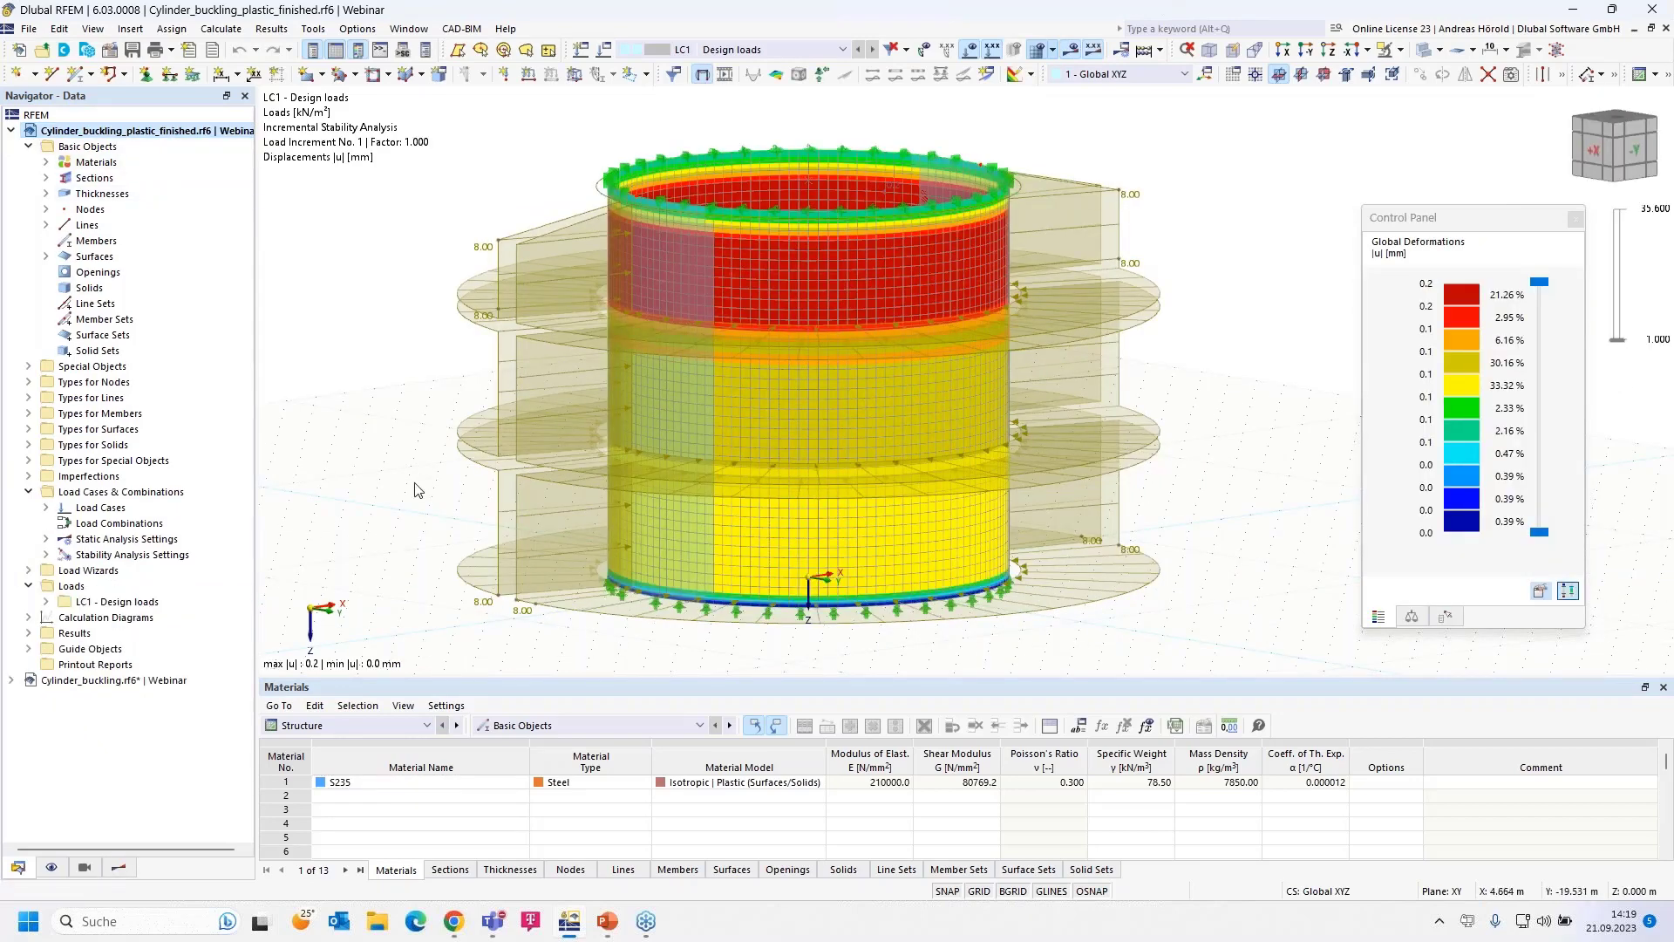
click(337, 726)
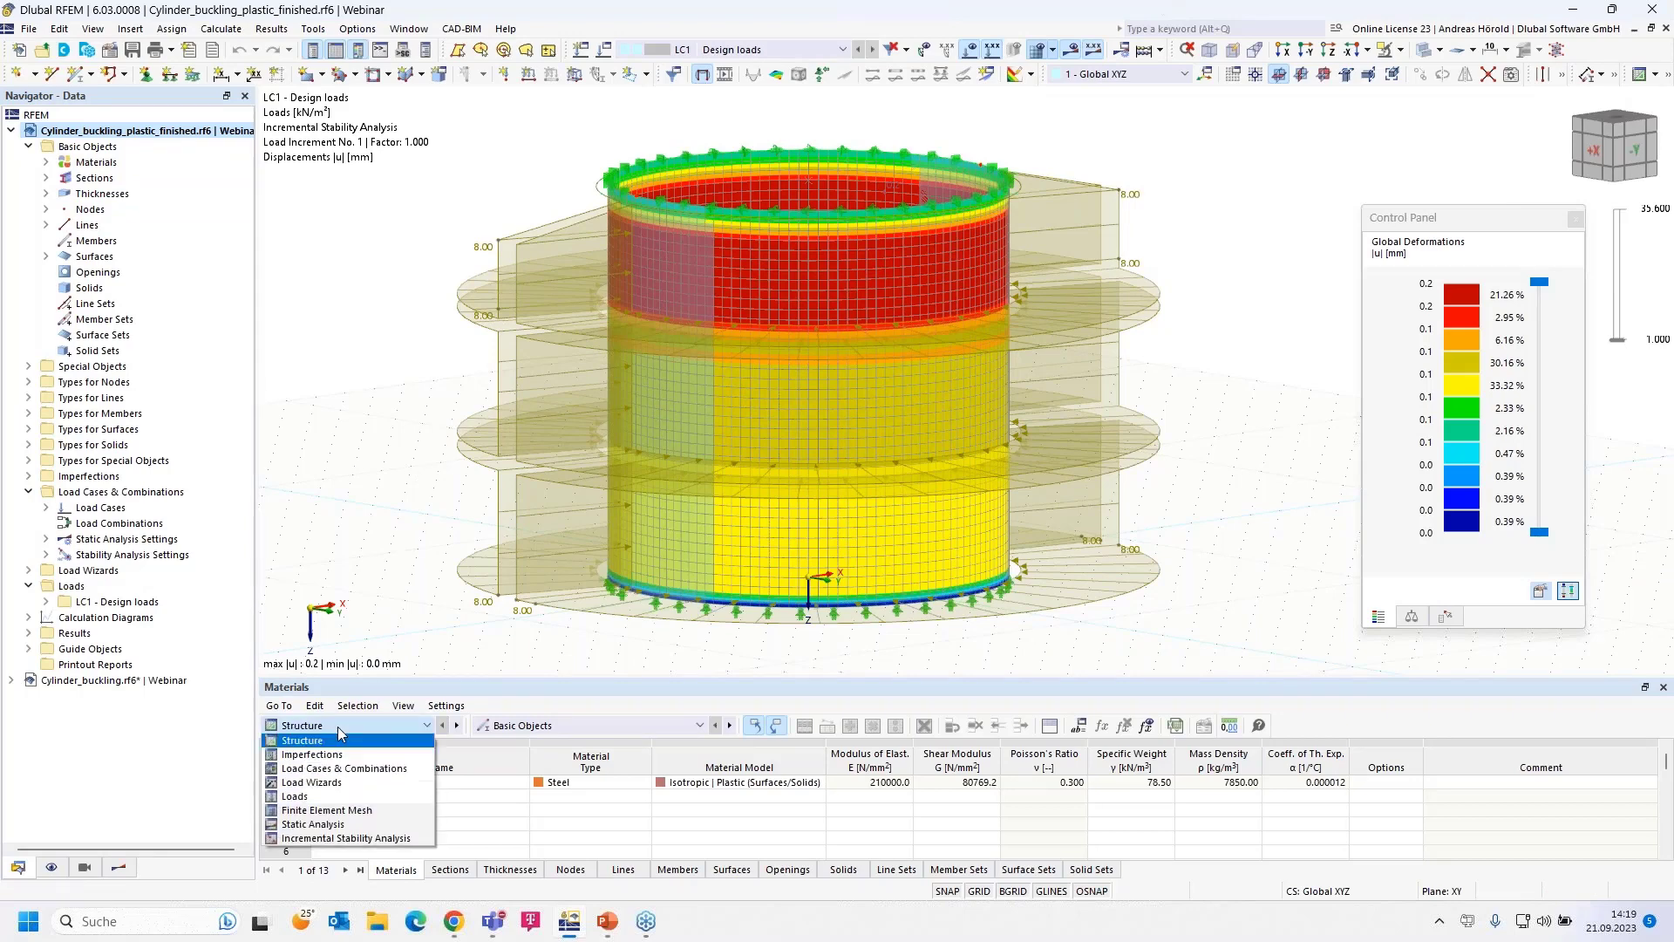
click(341, 838)
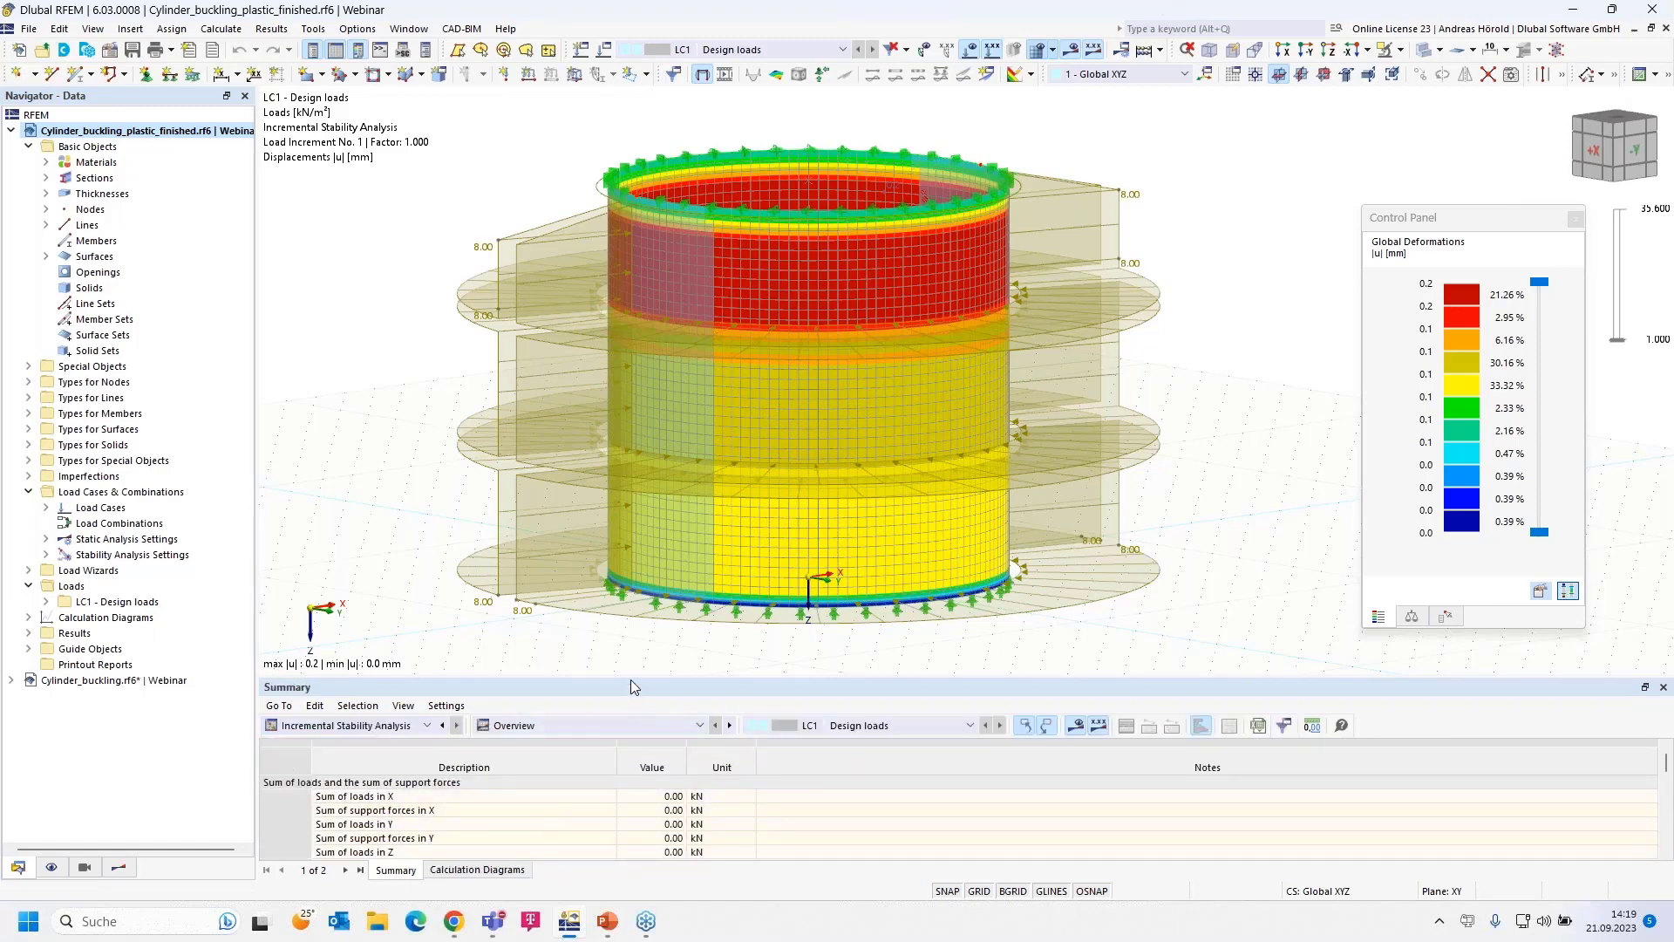
drag(631, 678, 636, 504)
scroll(495, 698, down, 3)
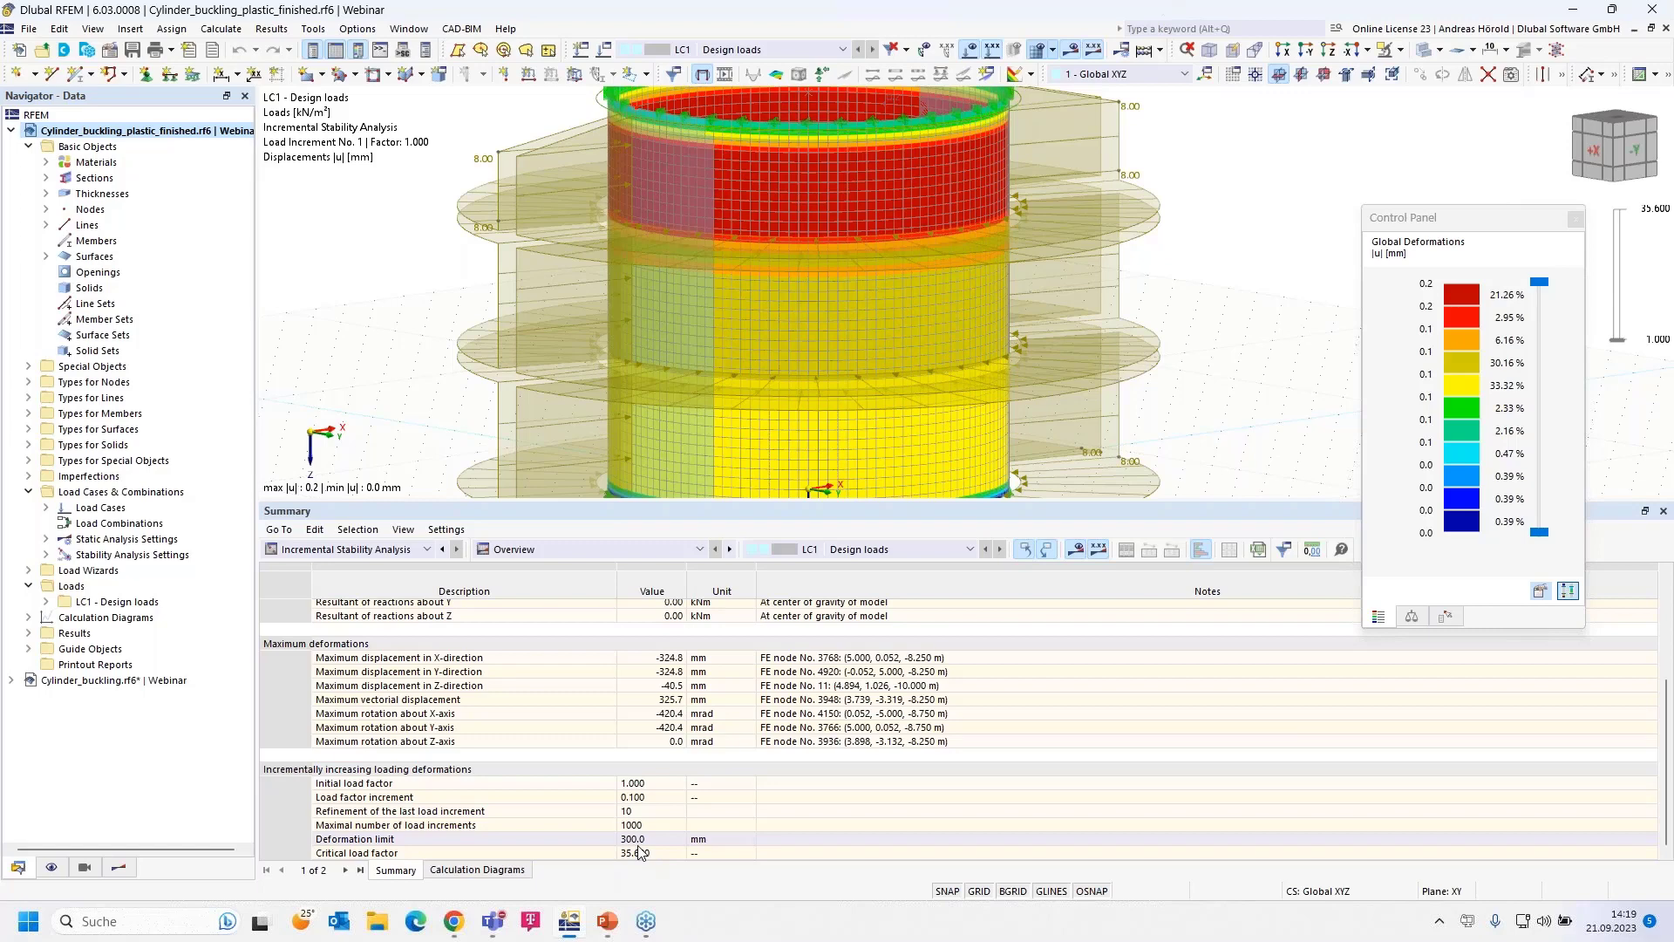
Open calculation diagram CD1 and review its Incremental Stability Analysis source, Load Factor horizontal axis and Maximum Deformation vertical axis
click(28, 617)
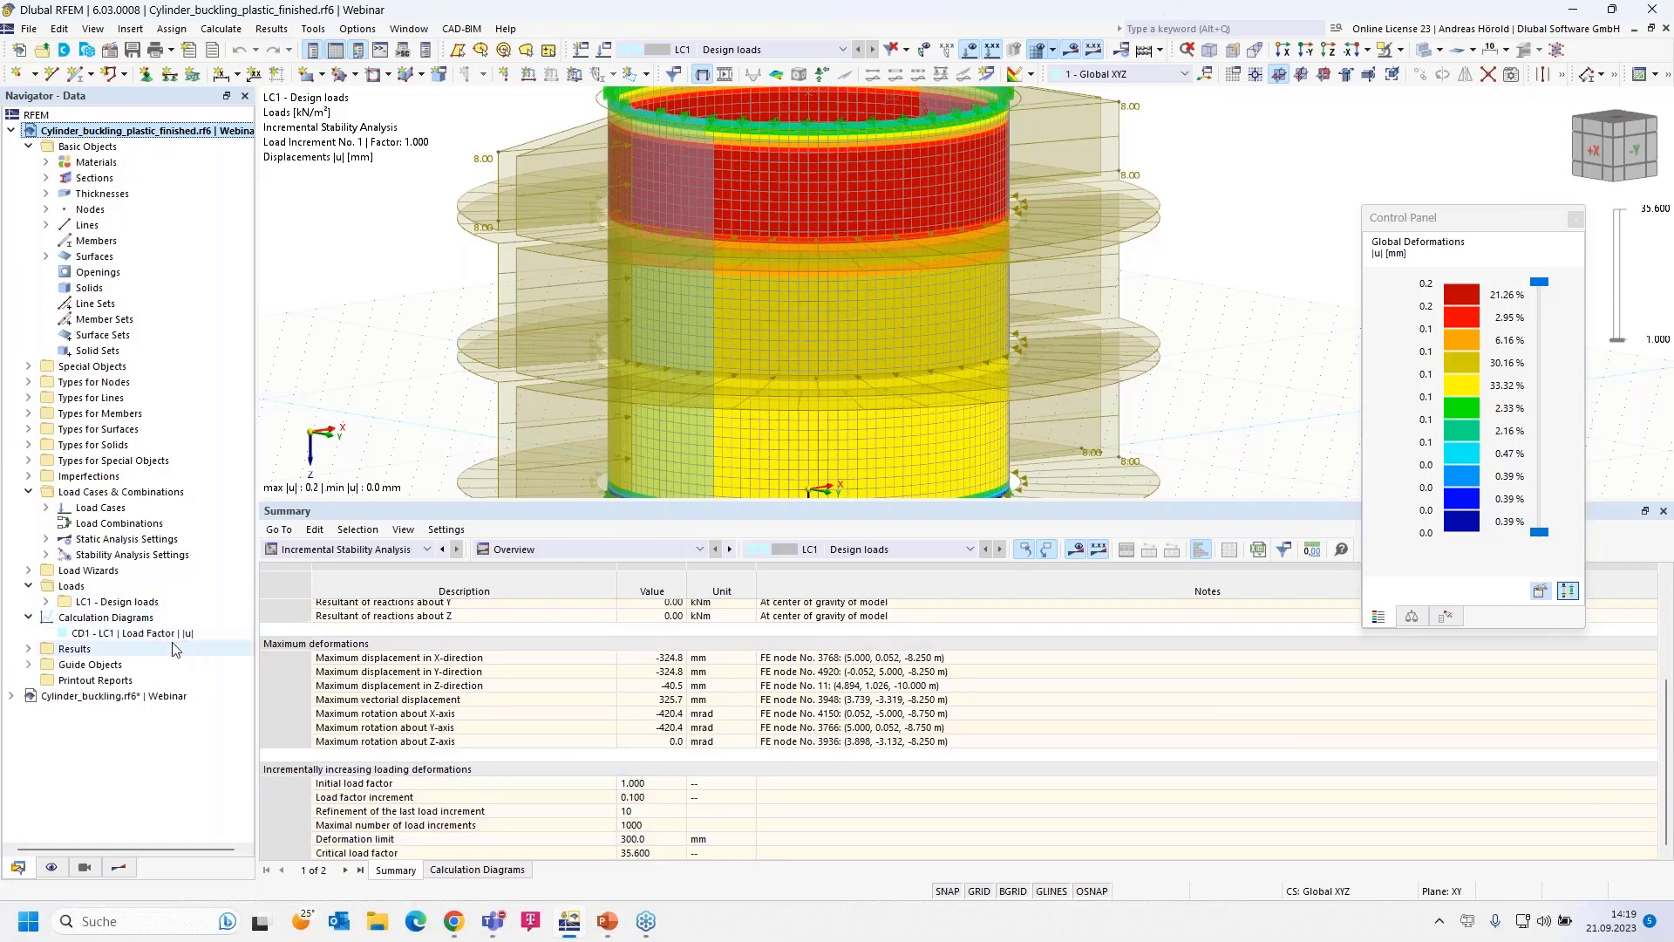
double_click(132, 634)
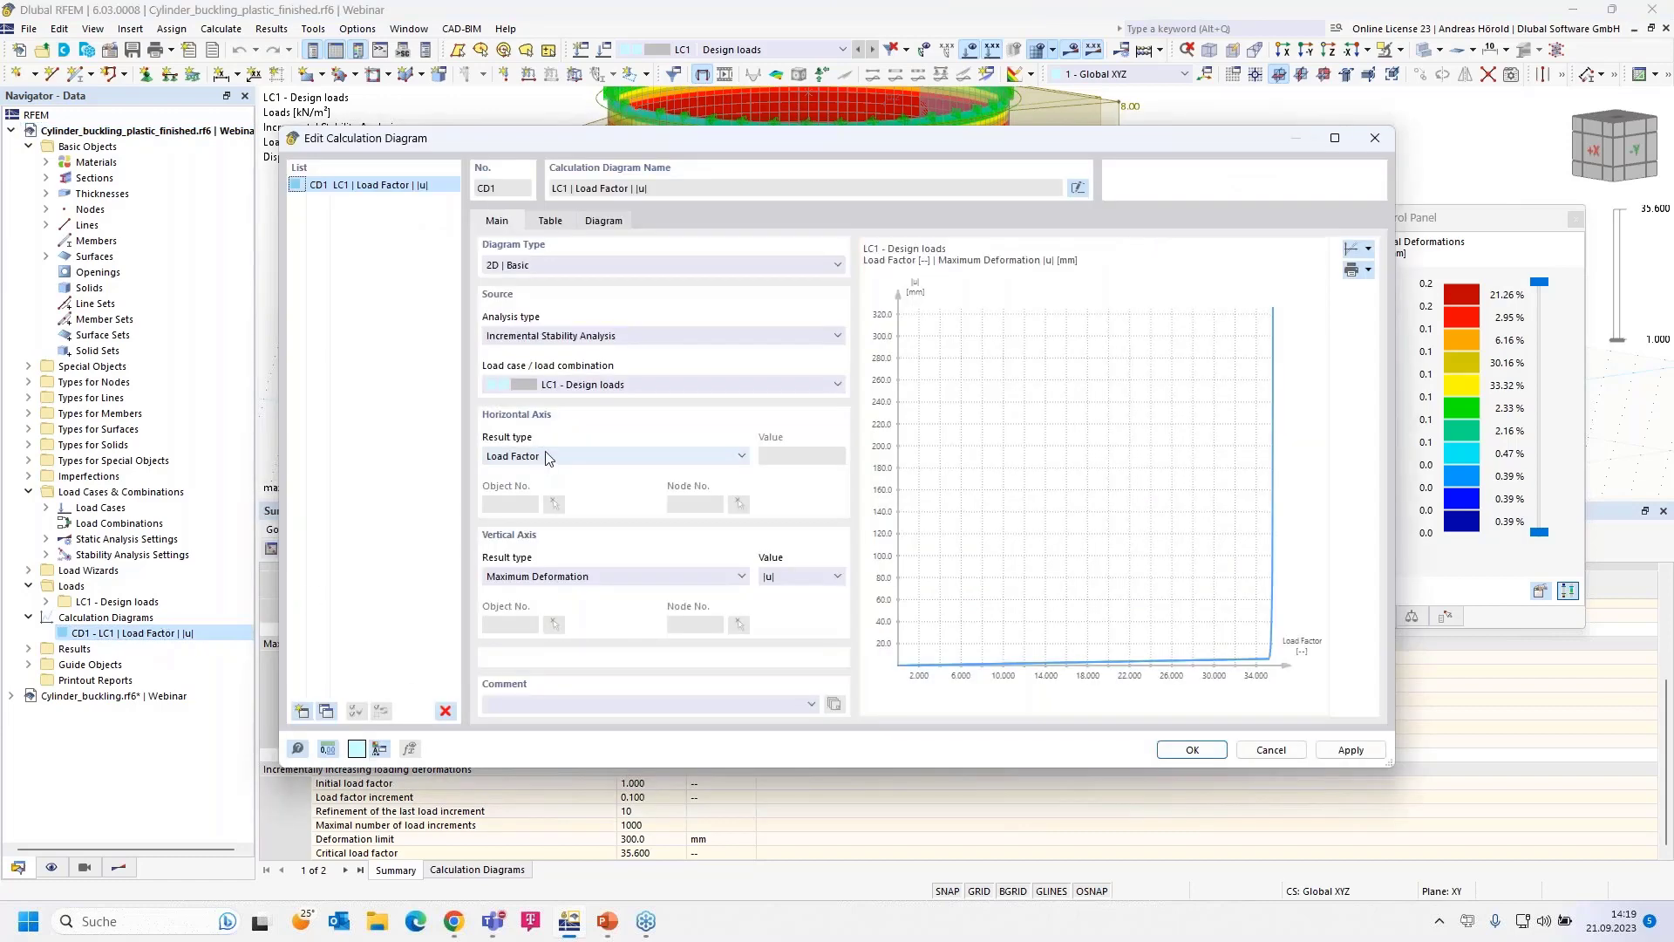
click(663, 340)
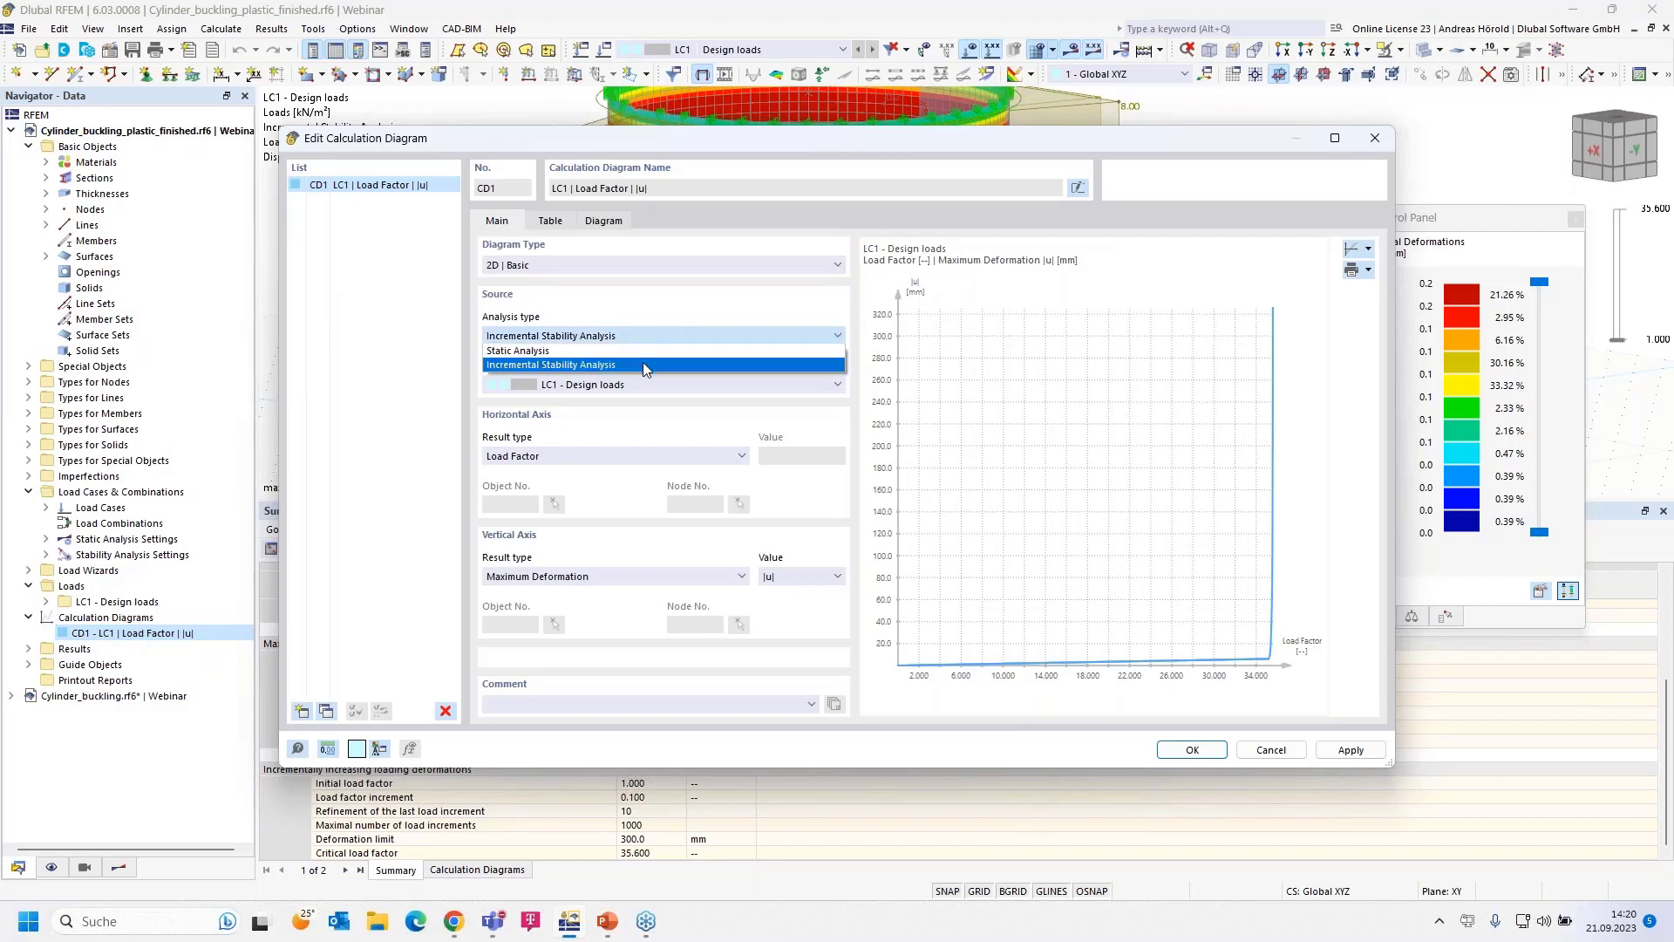
click(645, 365)
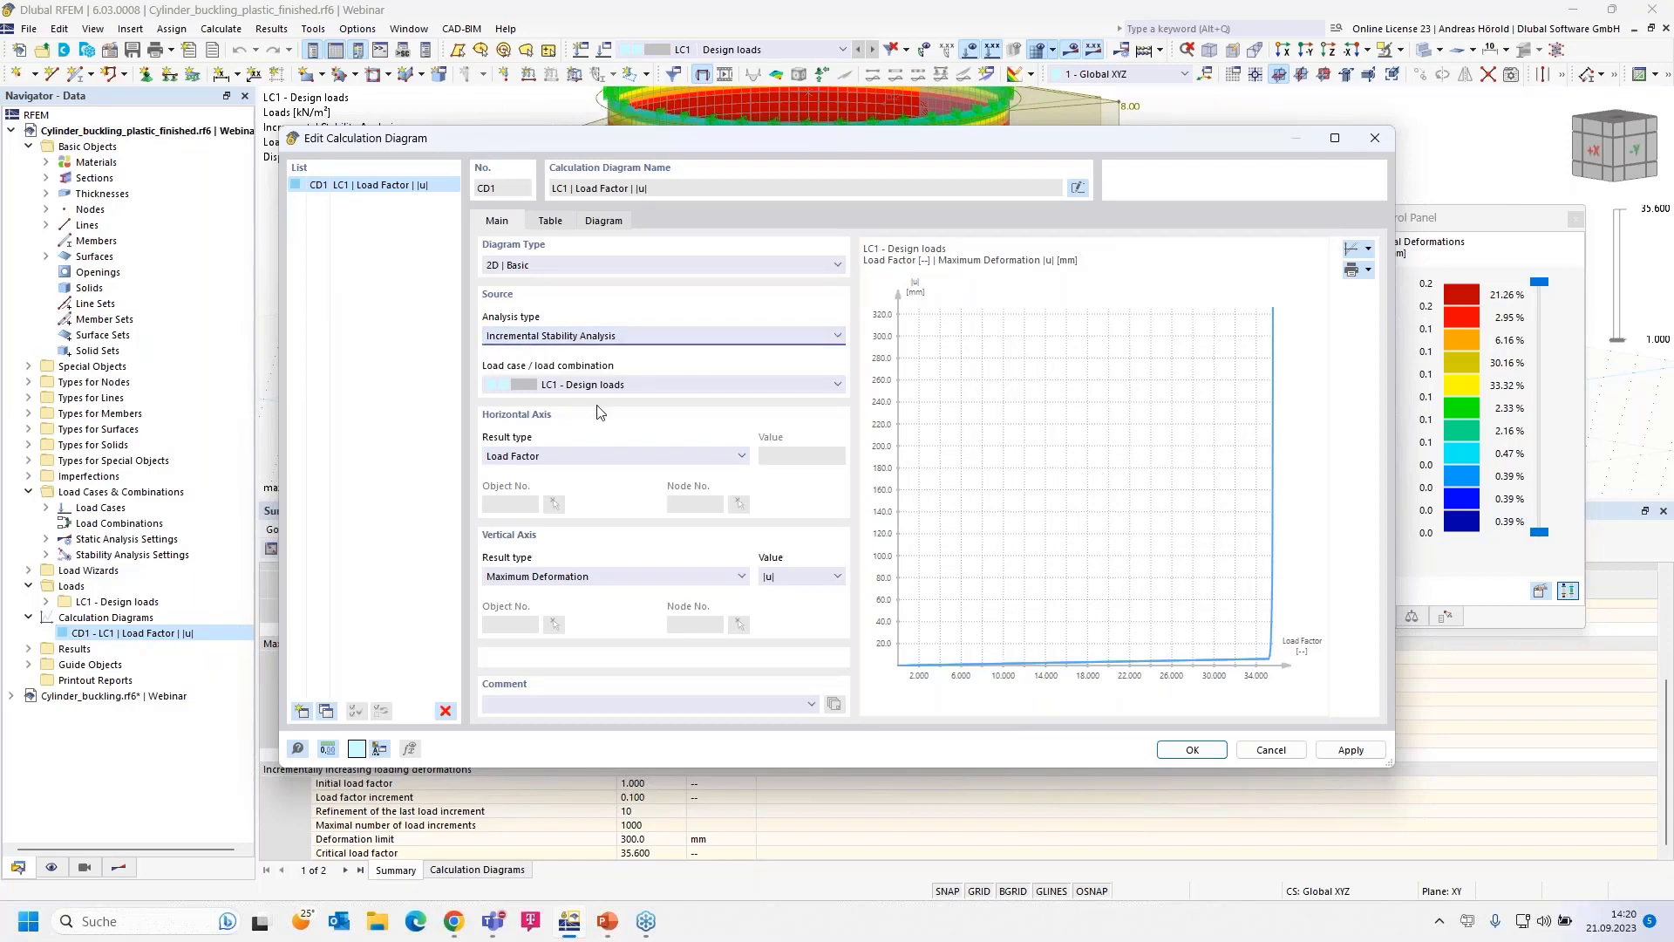
click(567, 454)
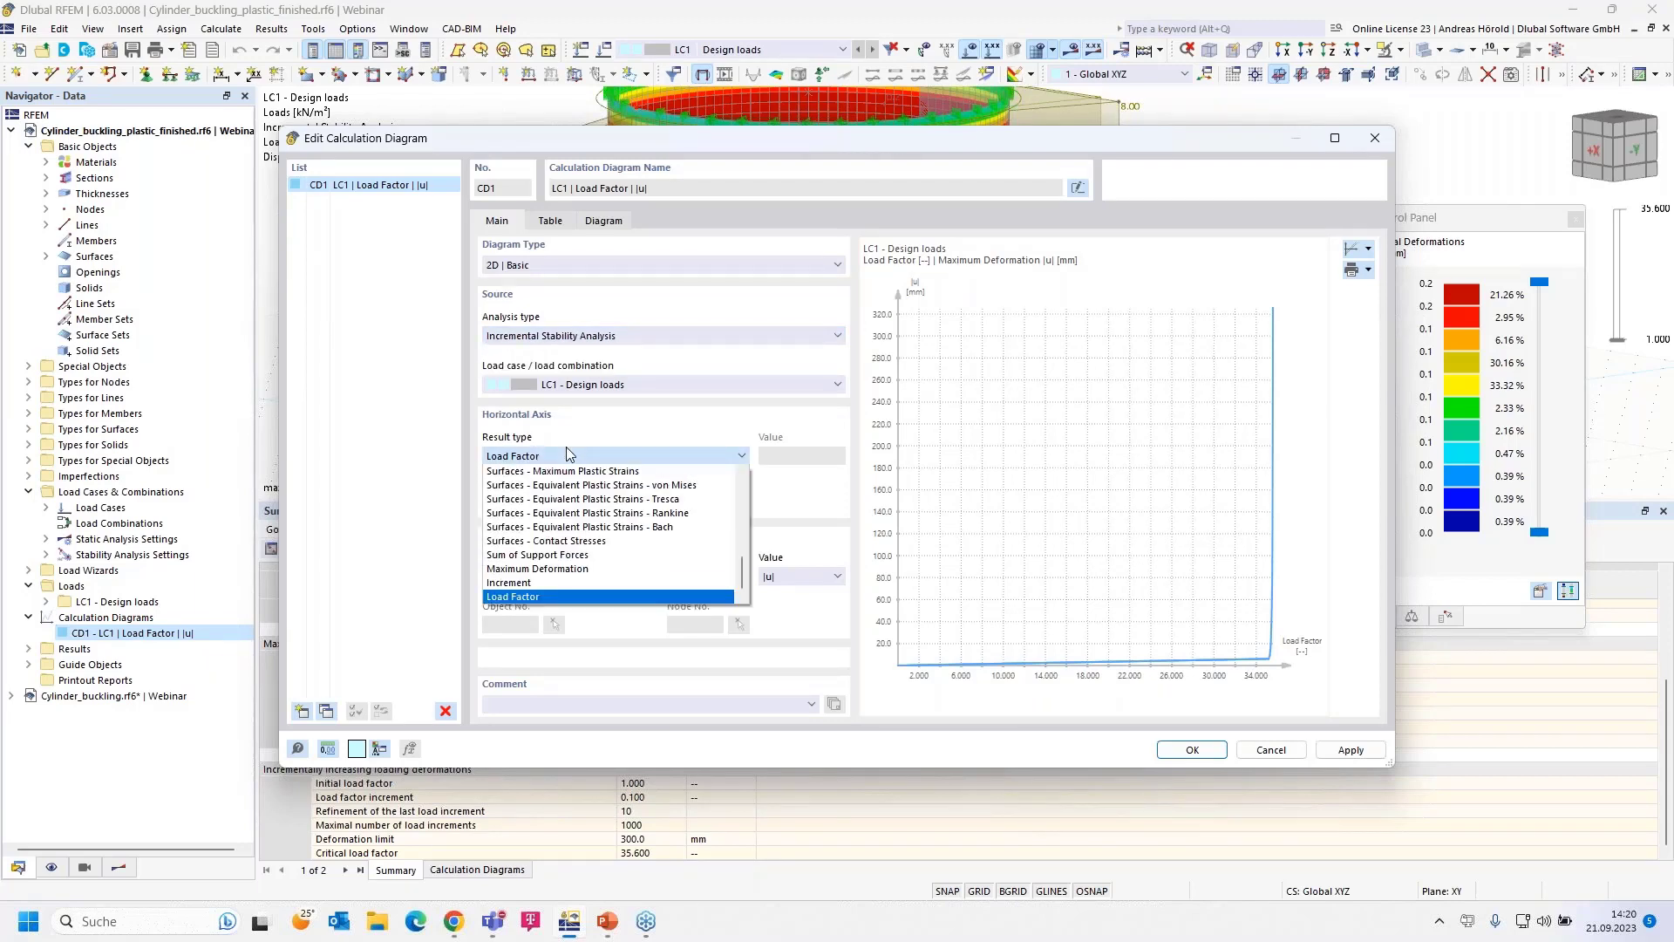
click(571, 597)
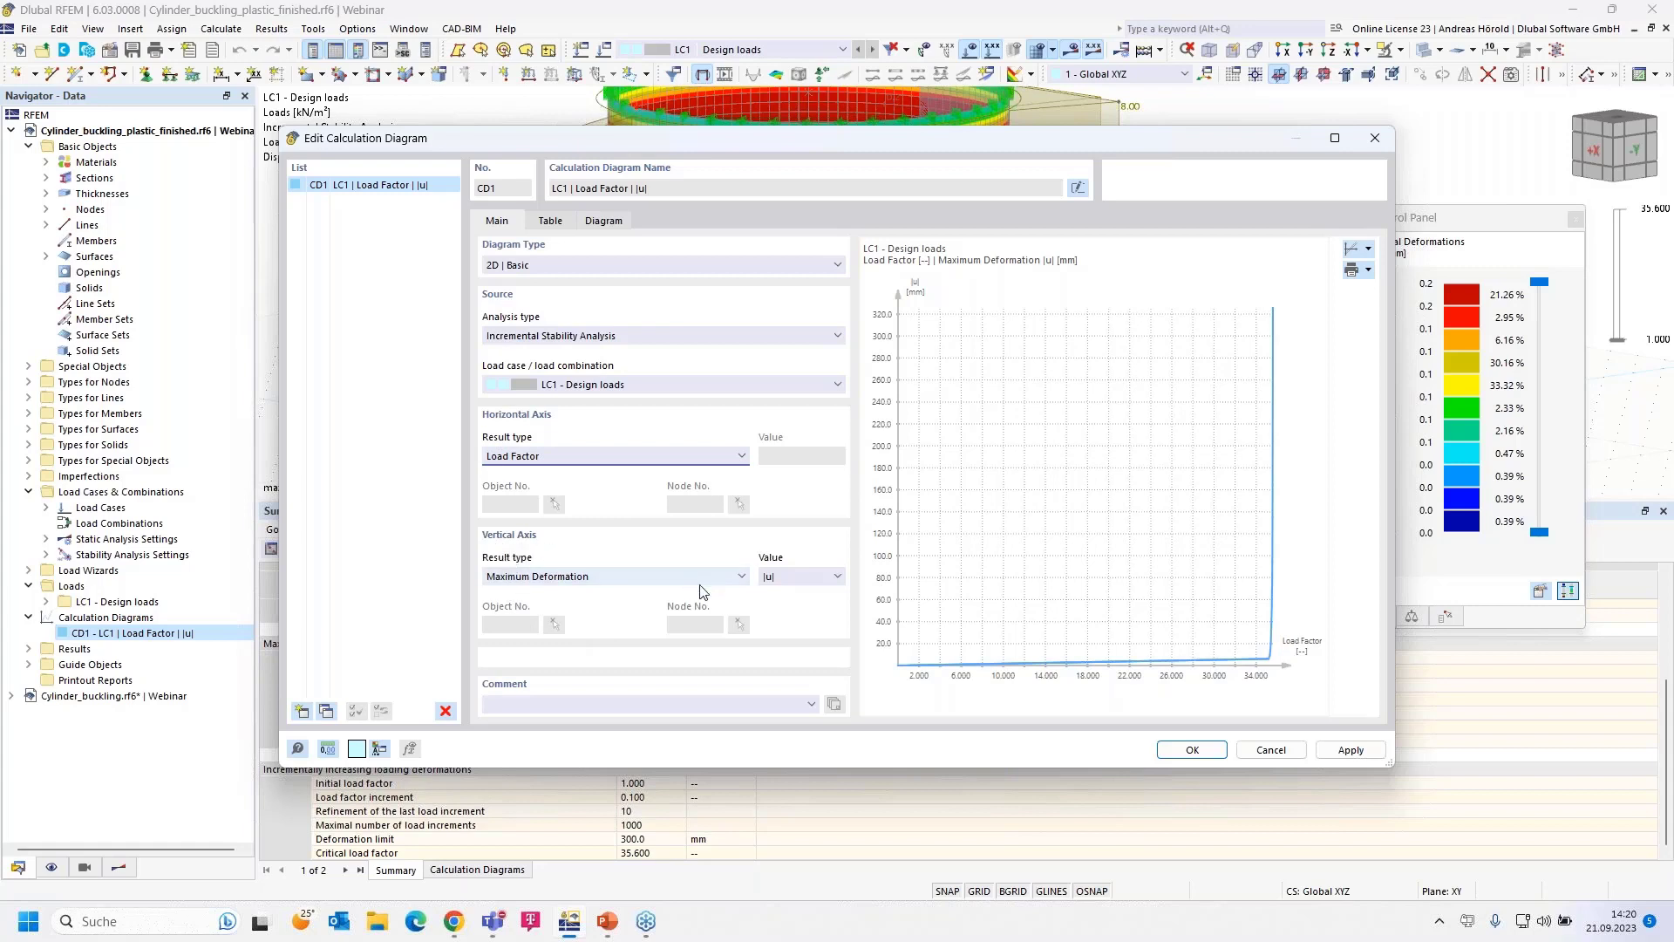
click(601, 582)
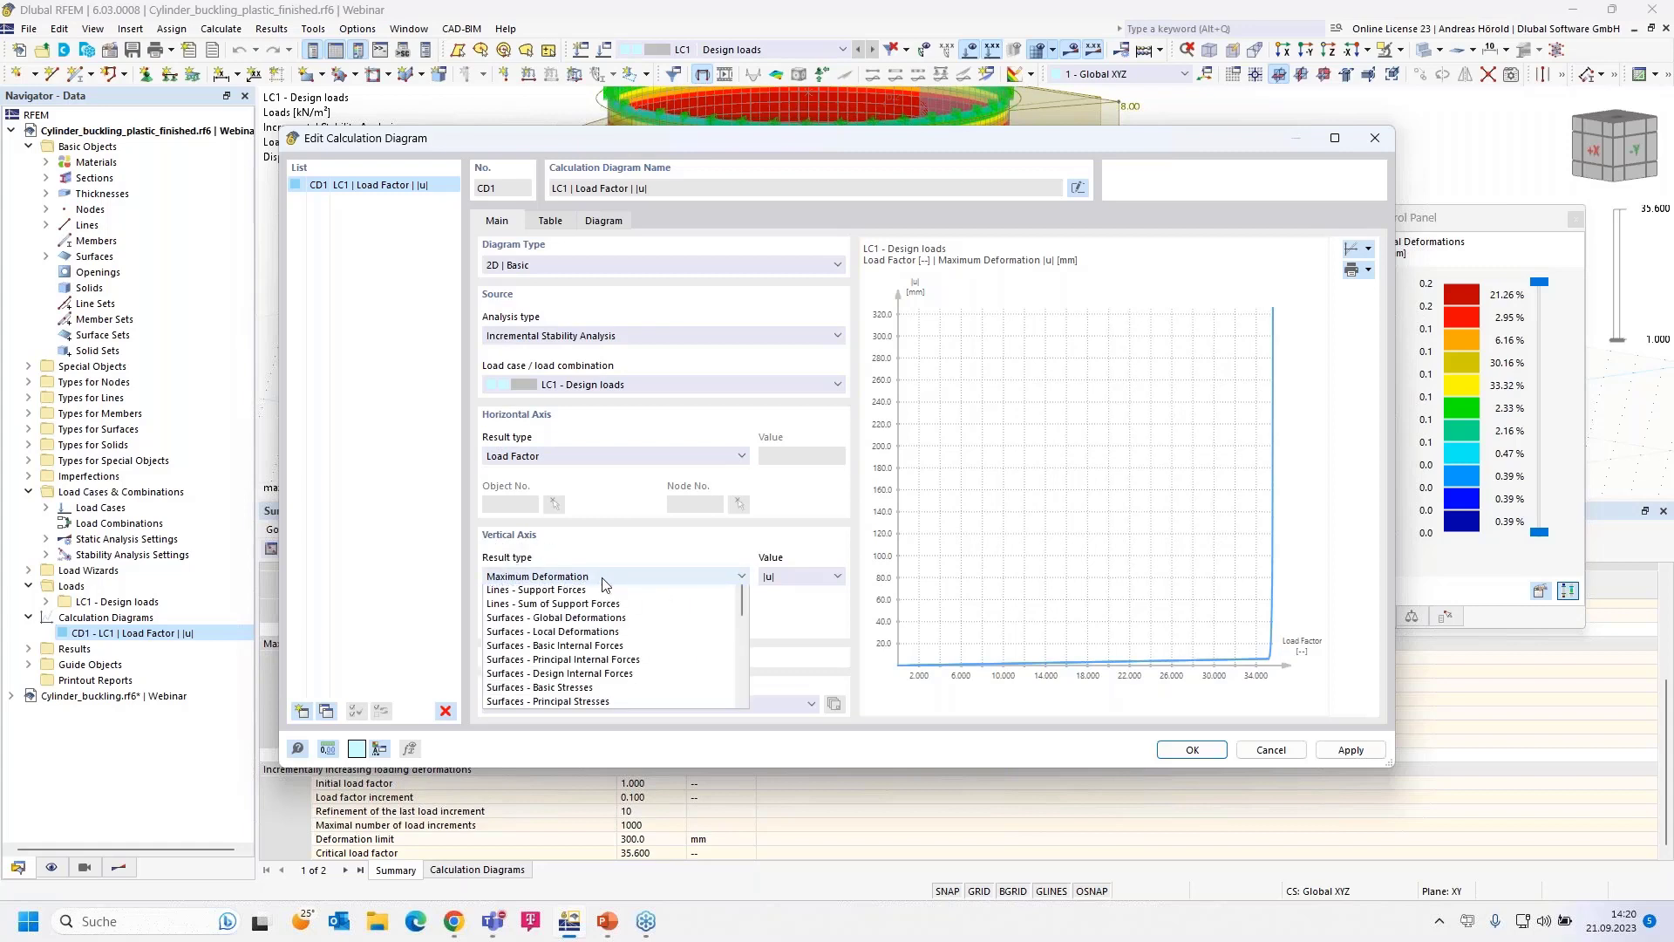
click(551, 587)
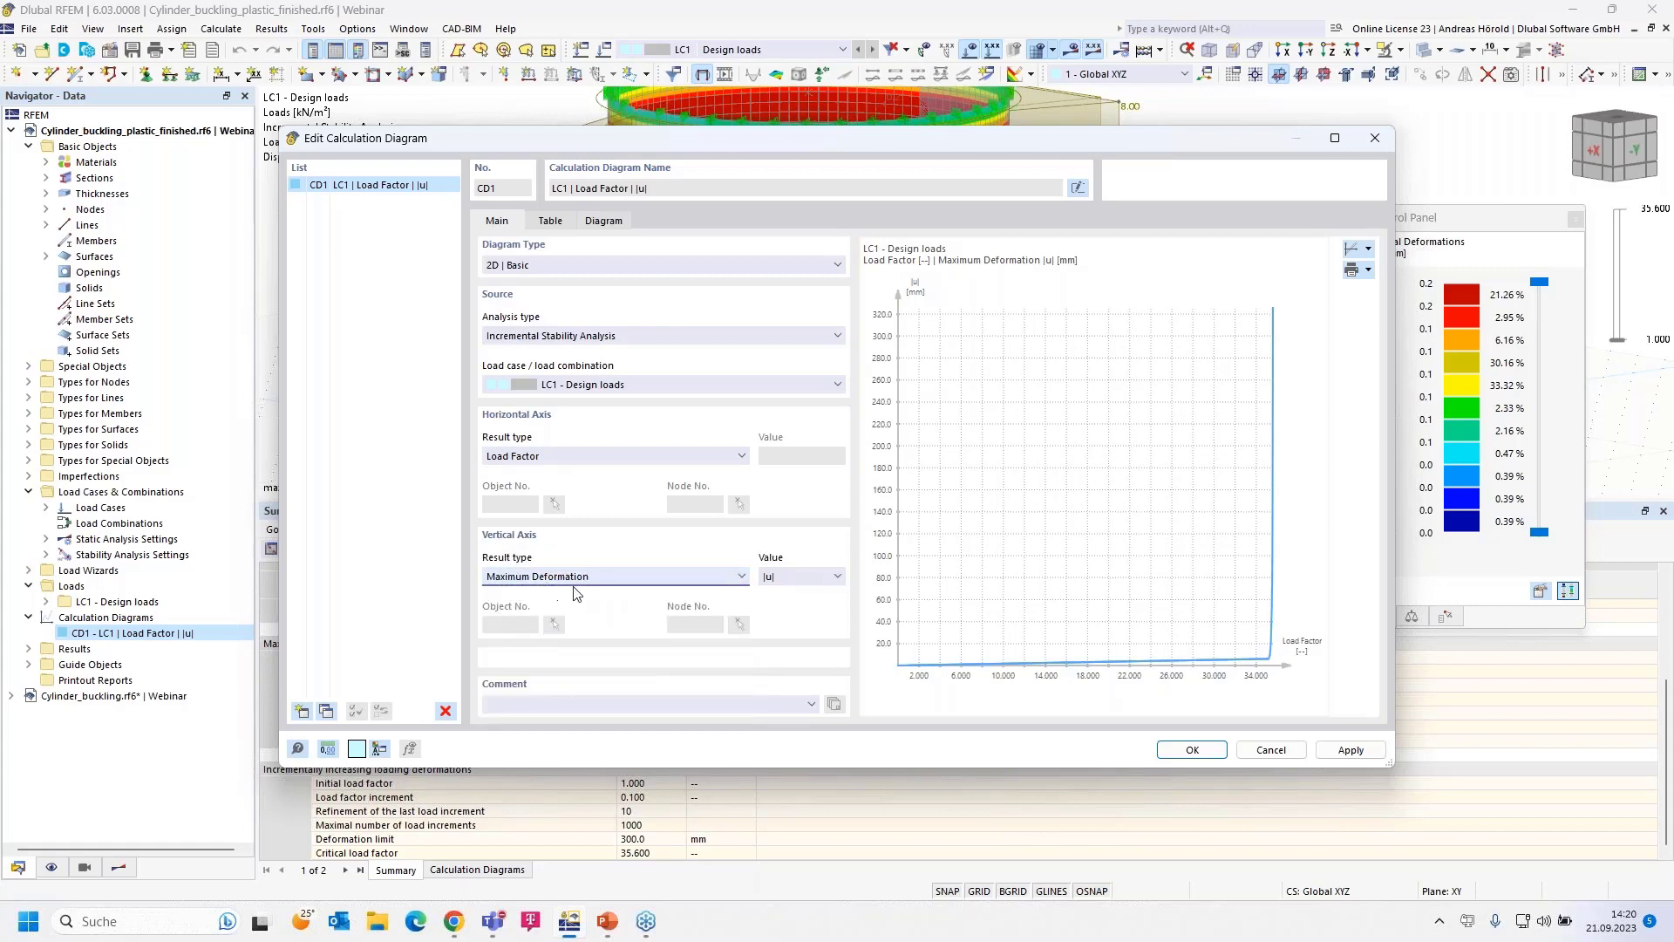
Enlarge the calculation diagram to examine the load-deformation curve, check the graphics printing options, and close it
click(1334, 137)
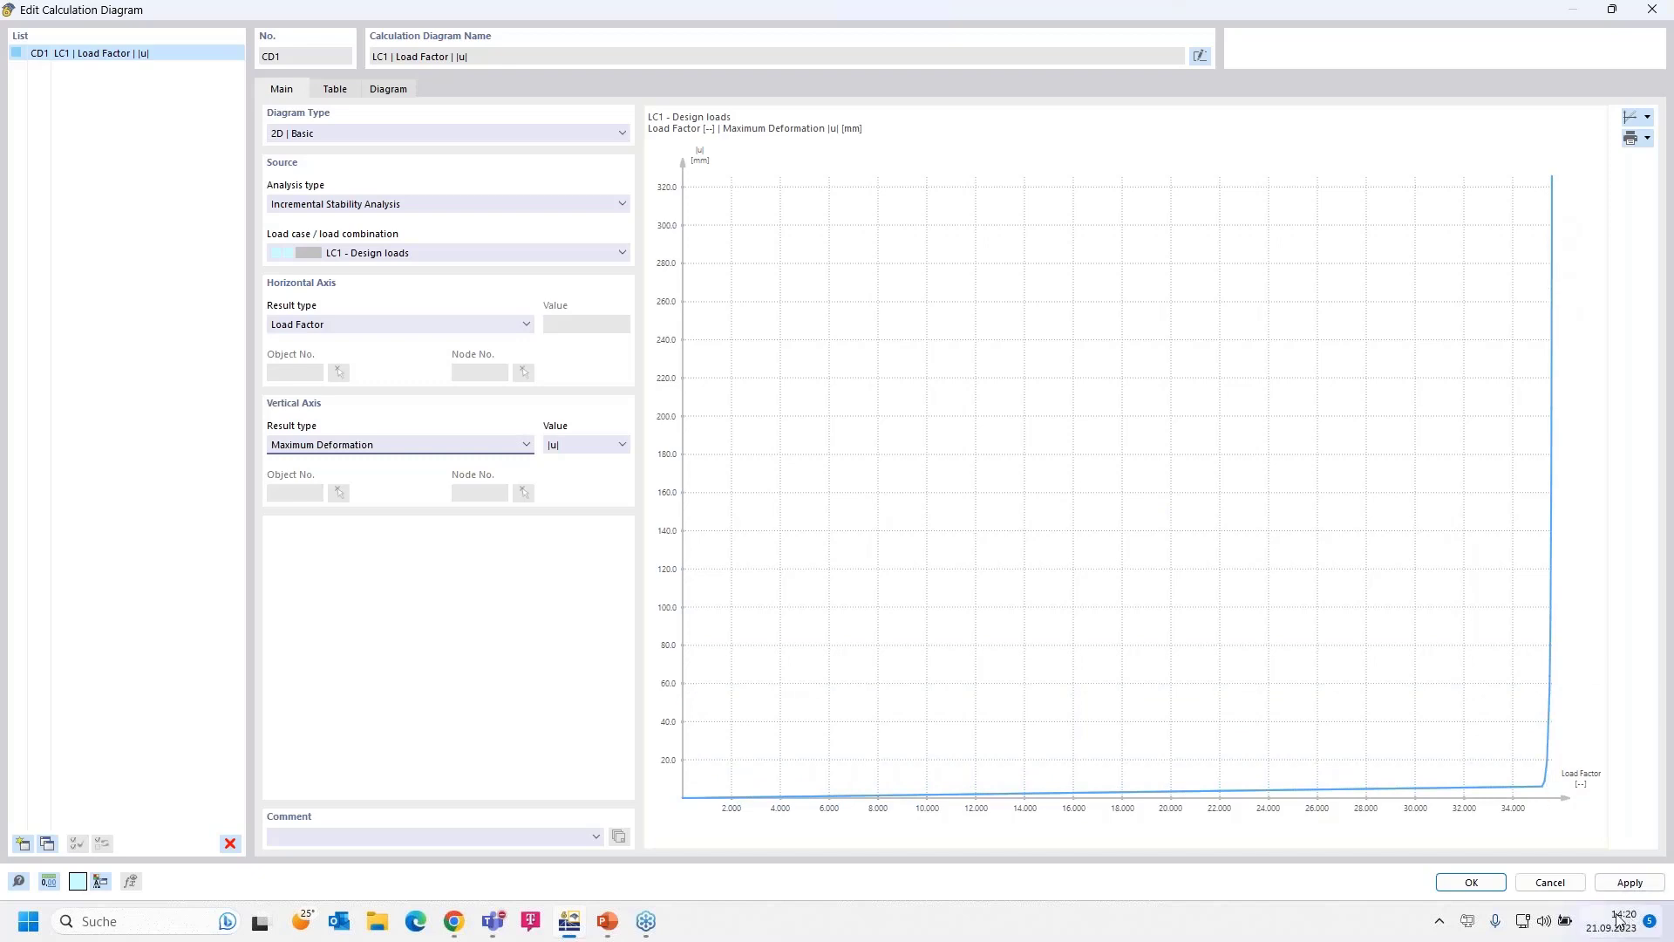
click(1648, 138)
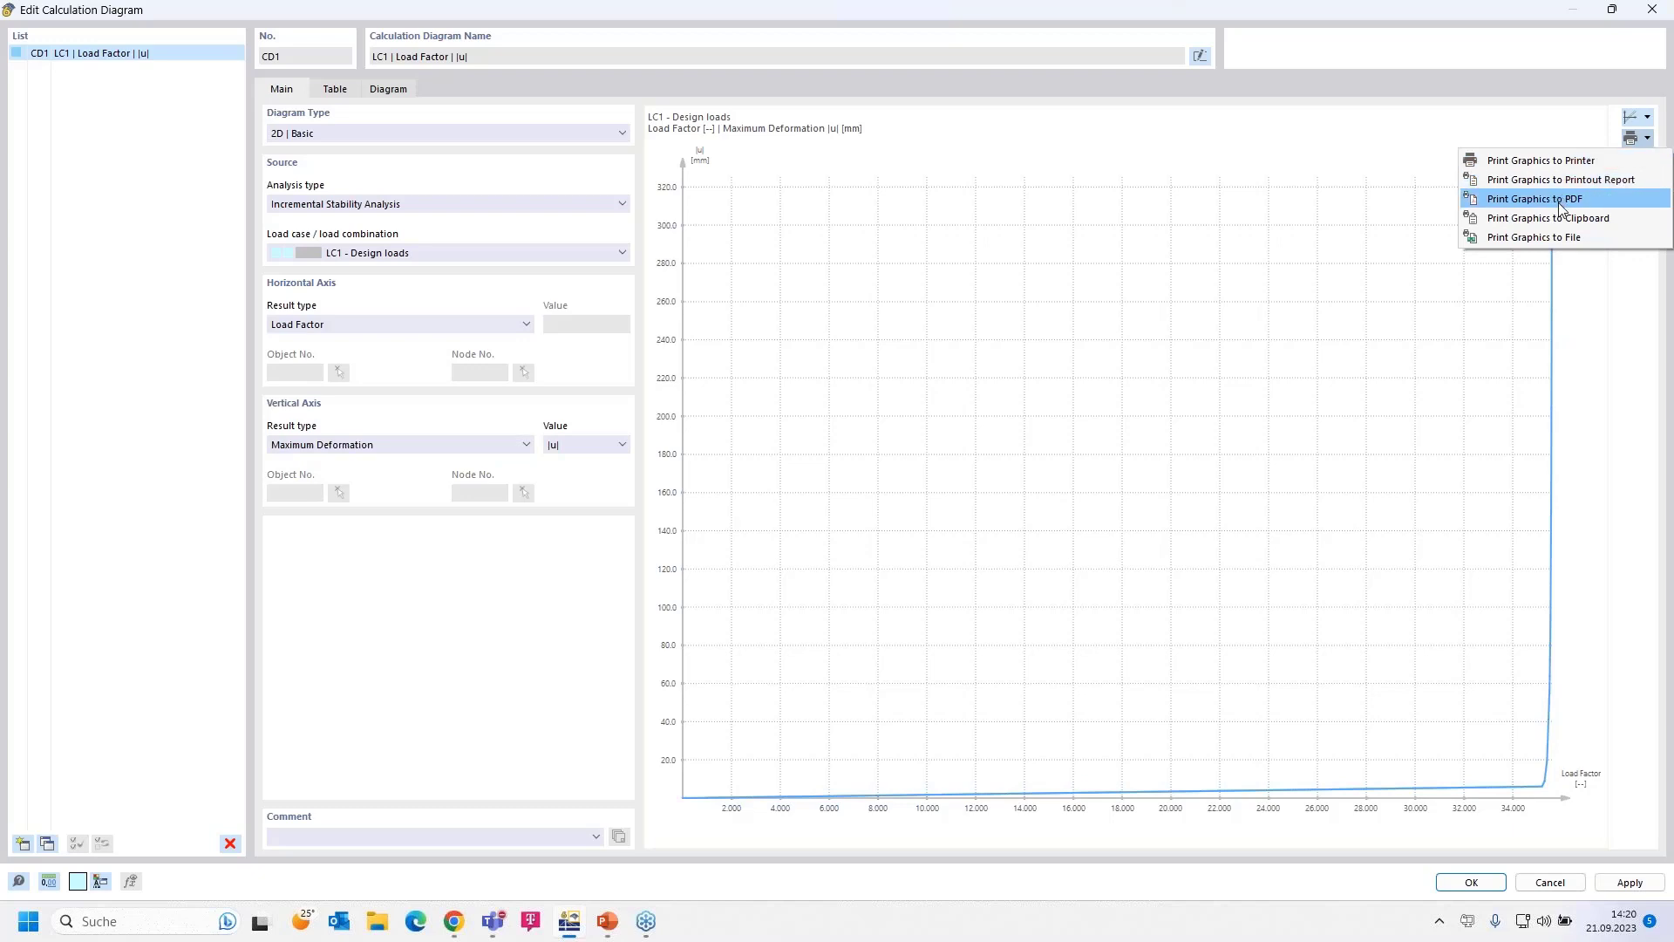
click(1607, 355)
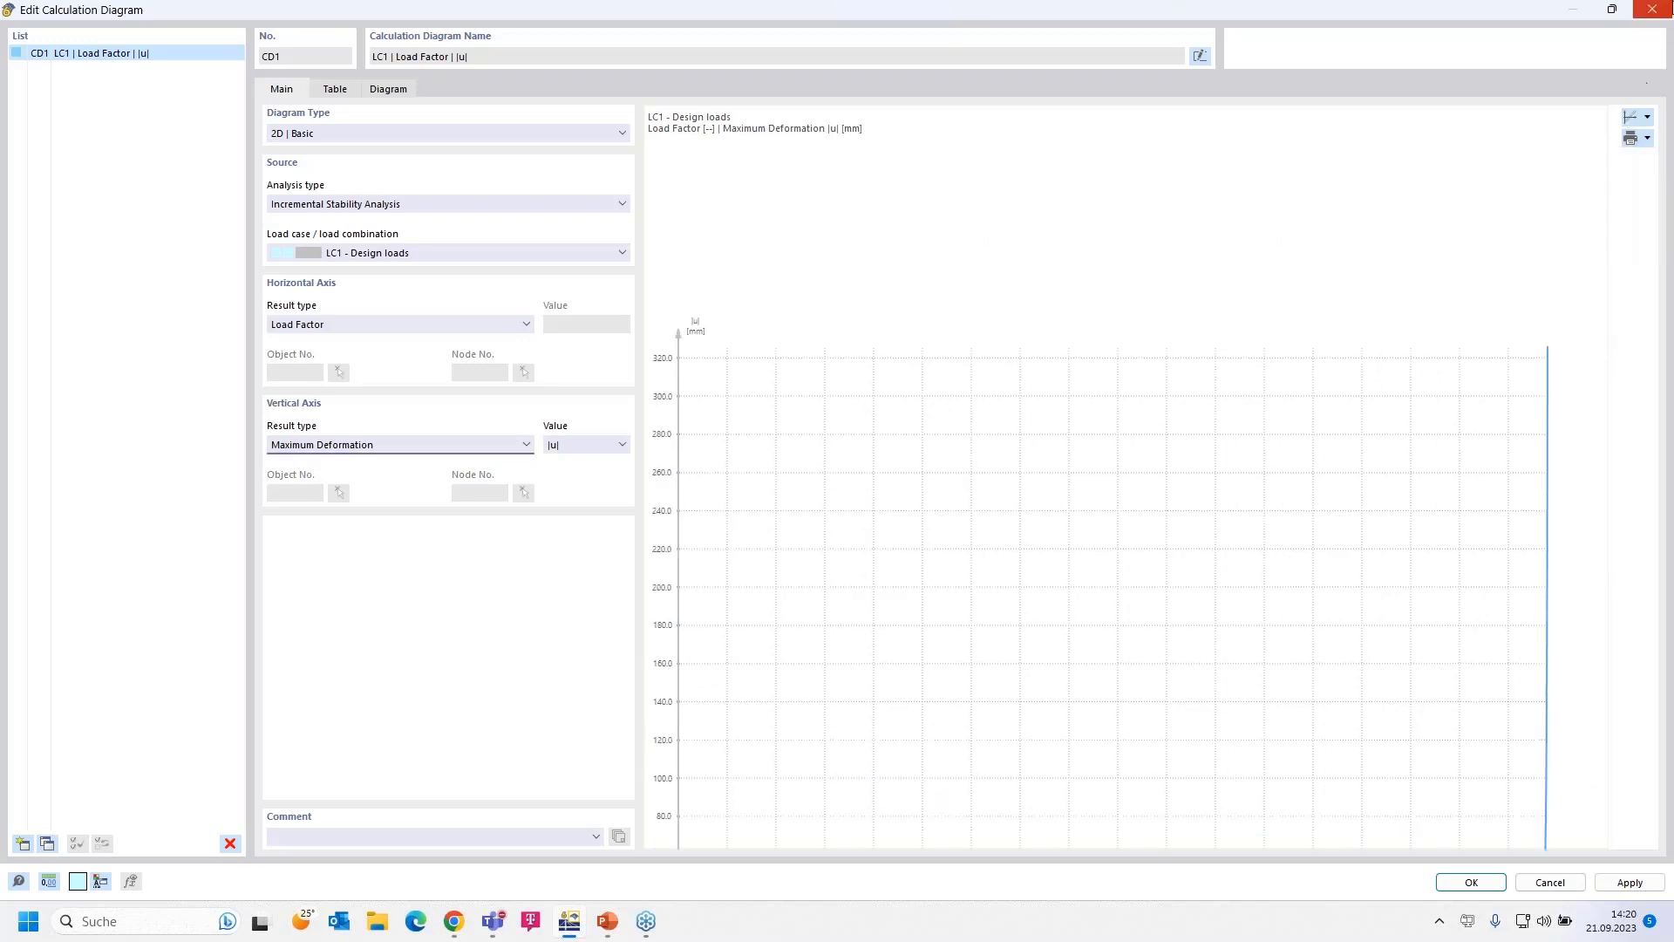
click(1653, 11)
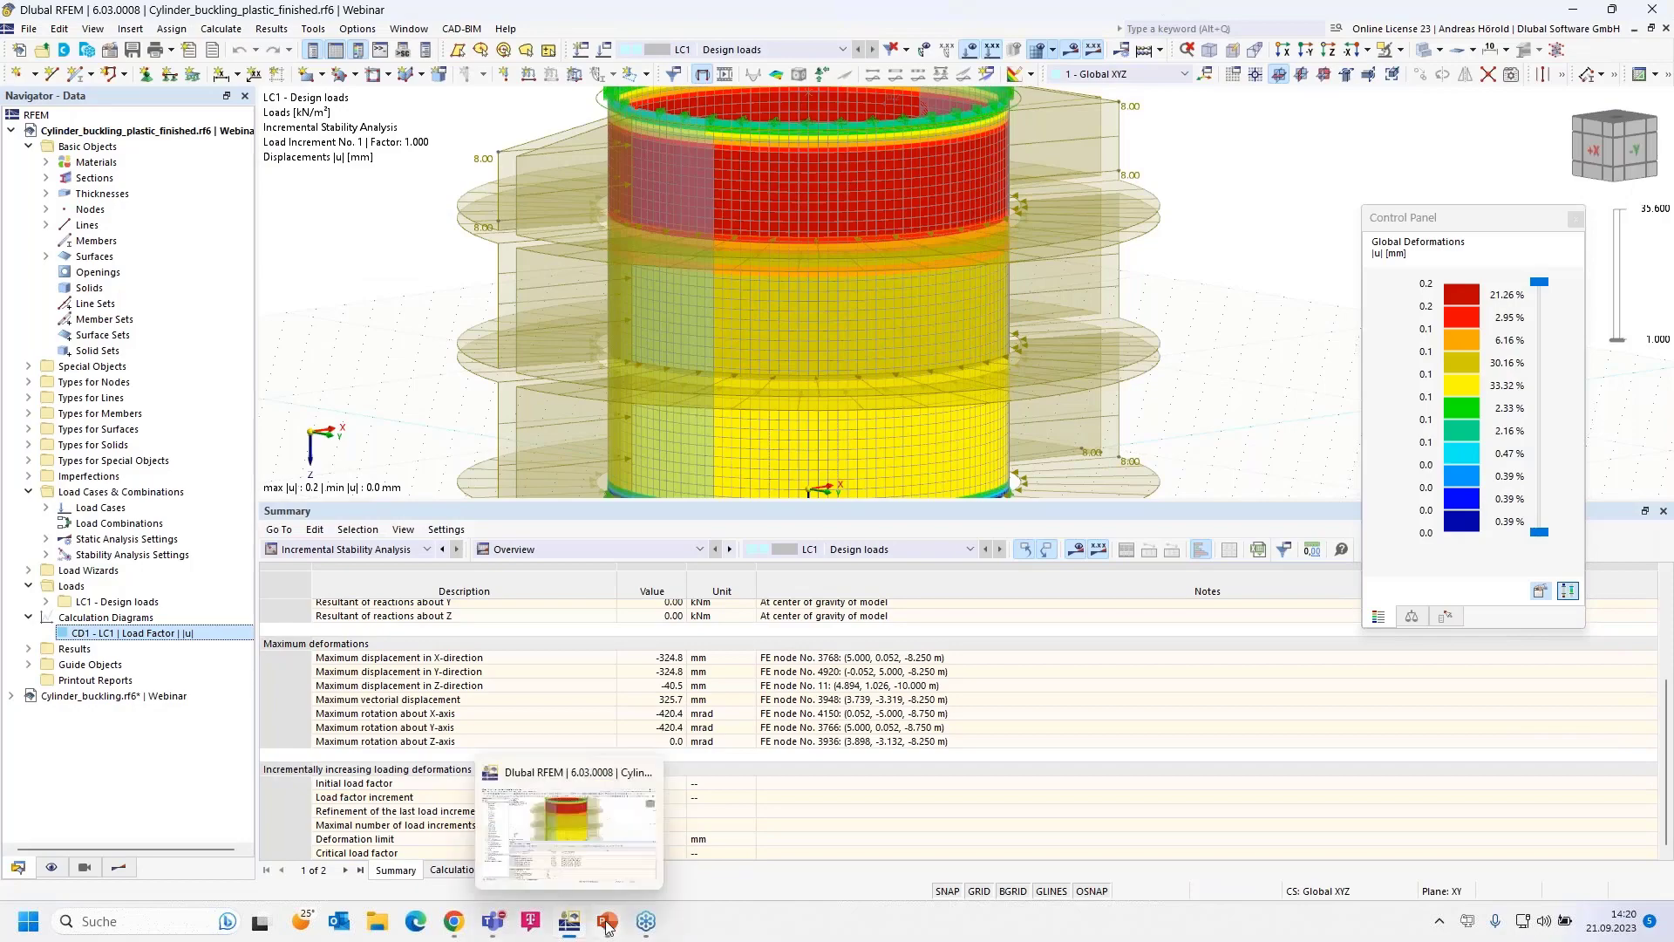
Switch to the PowerPoint slideshow and show the Analysis slide on overall relative slenderness and imperfection reduction factors
mouse_move(607, 928)
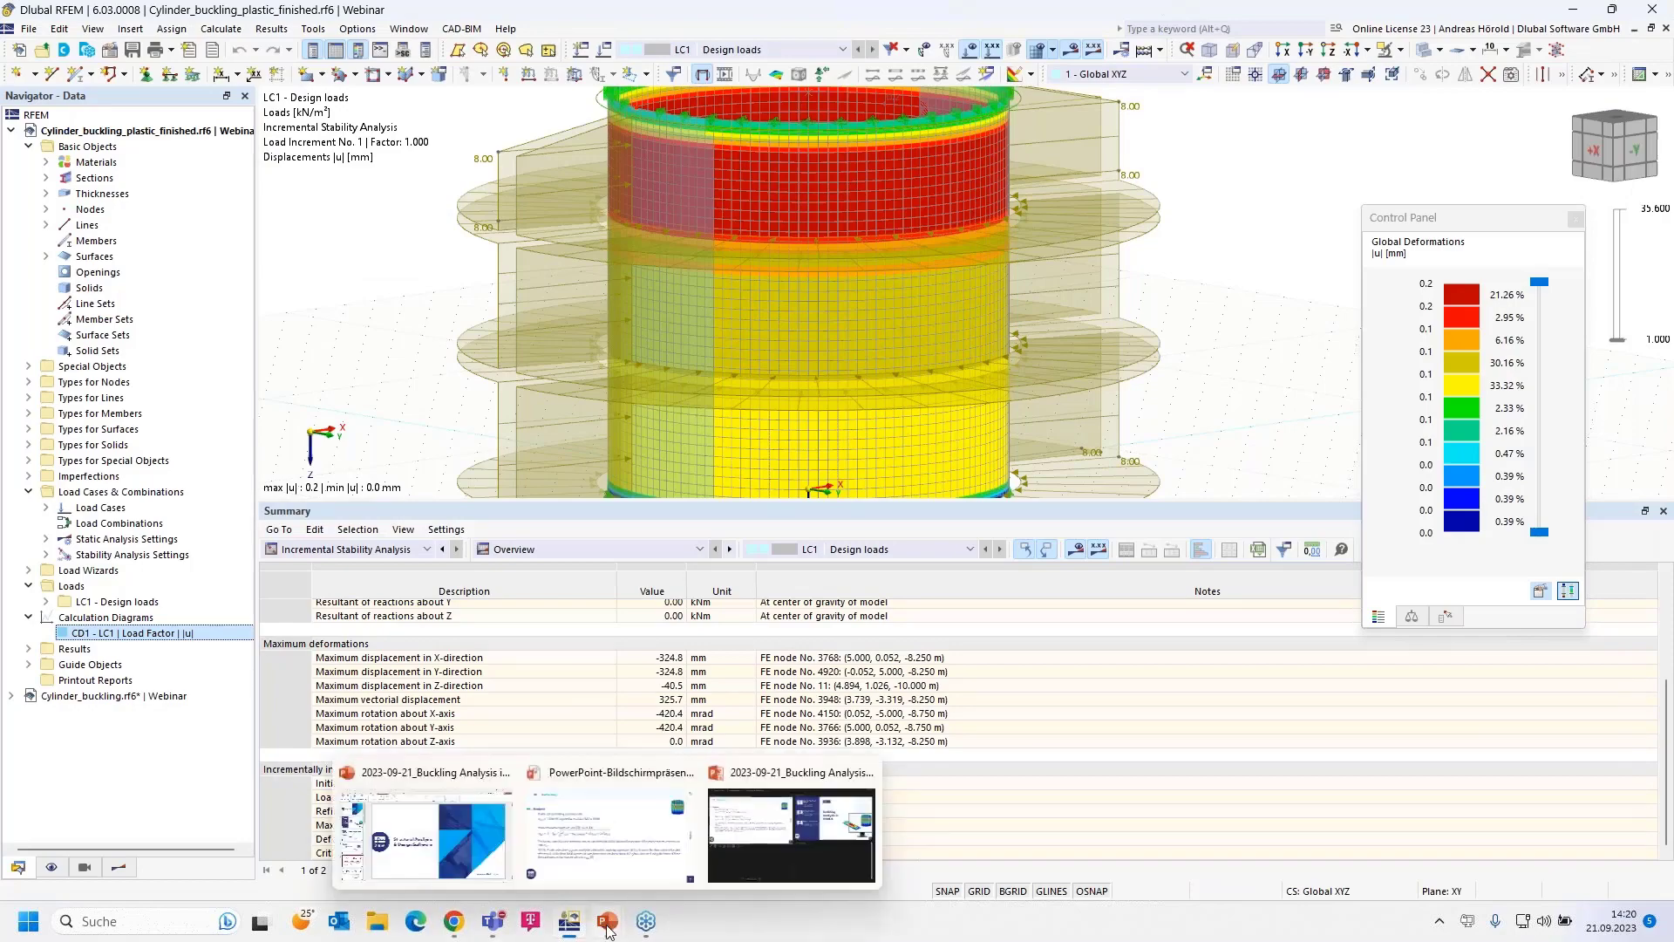
click(607, 830)
click(1237, 766)
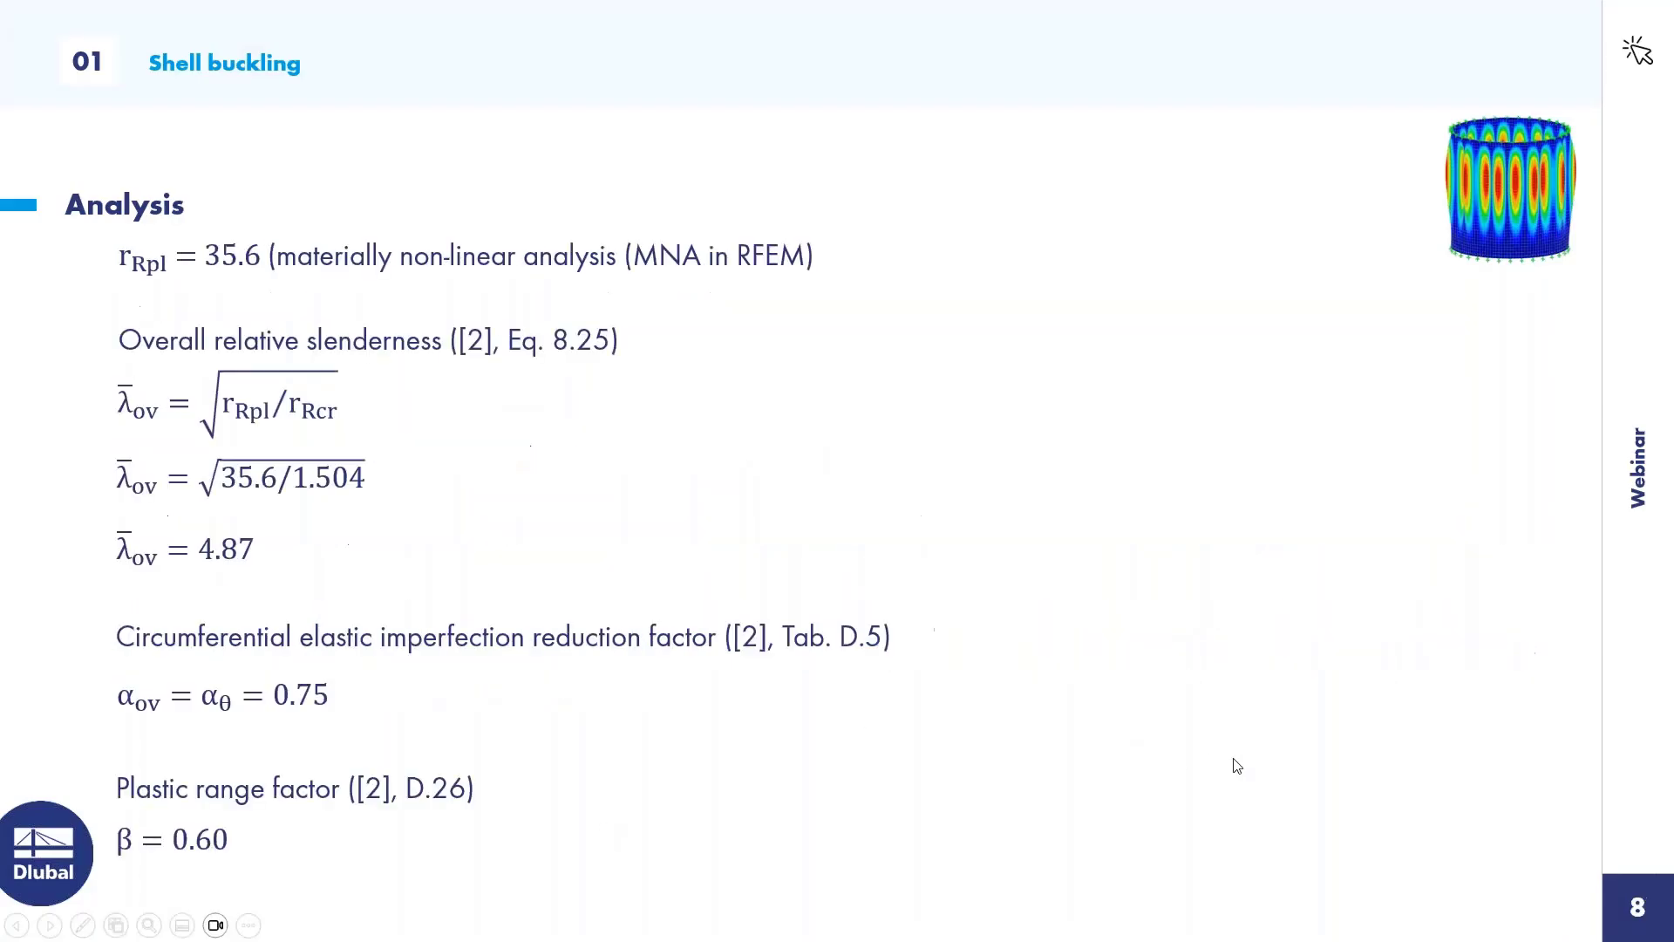
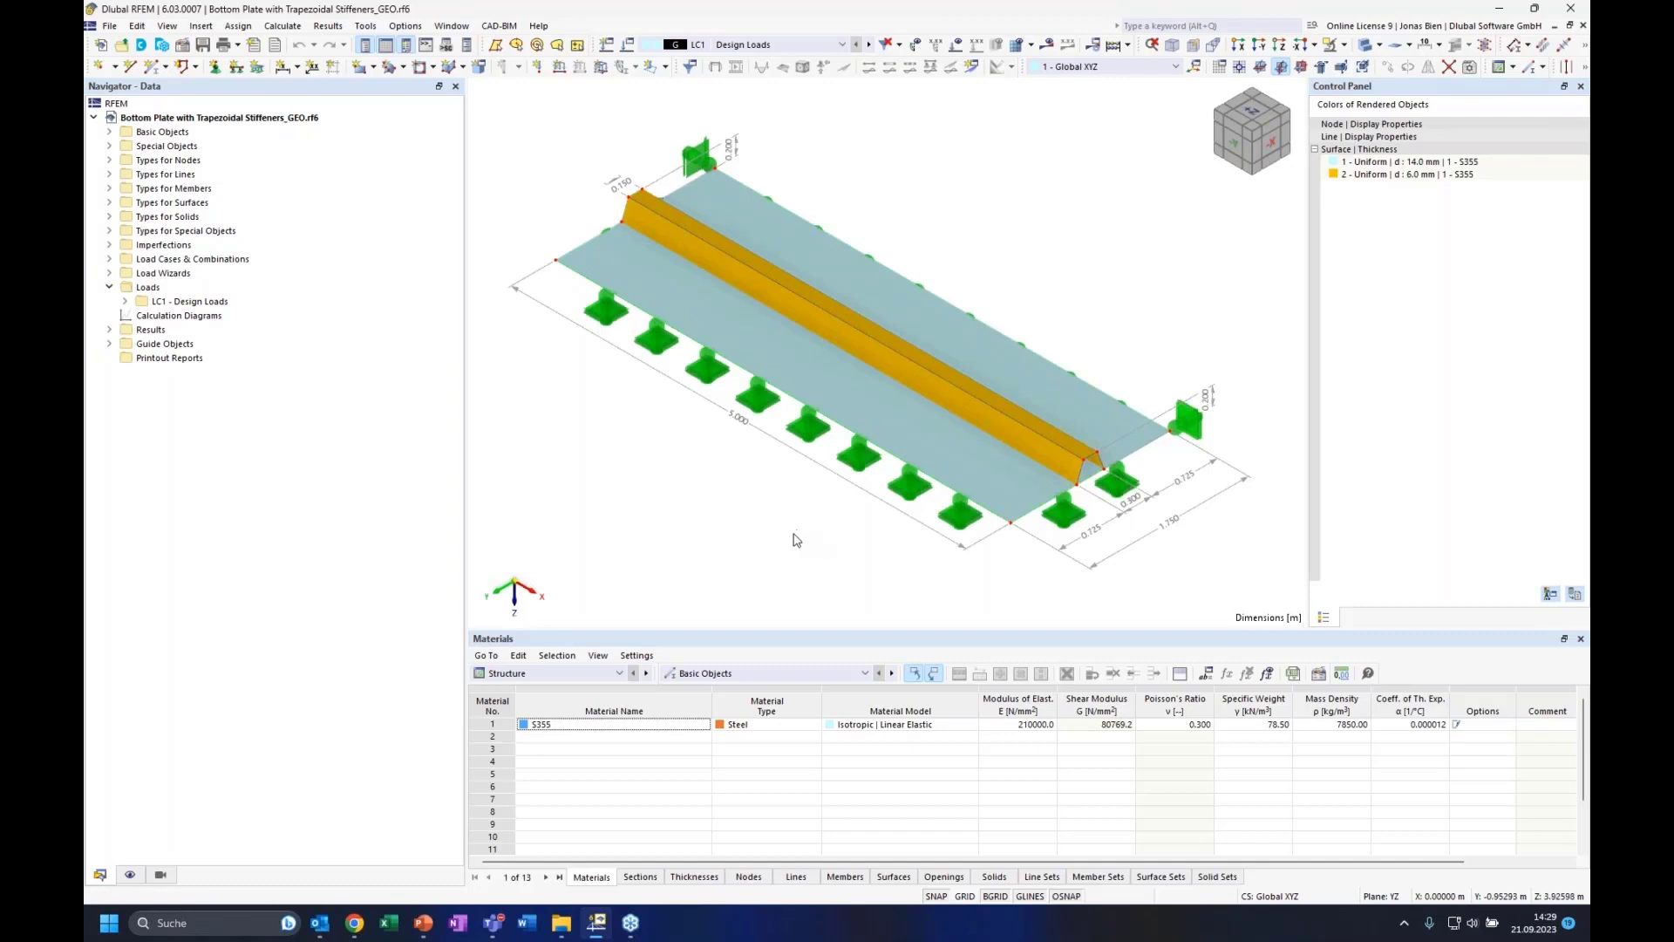
List the materials of the Bottom Plate with Trapezoidal Stiffeners model and select the S355 material
click(108, 133)
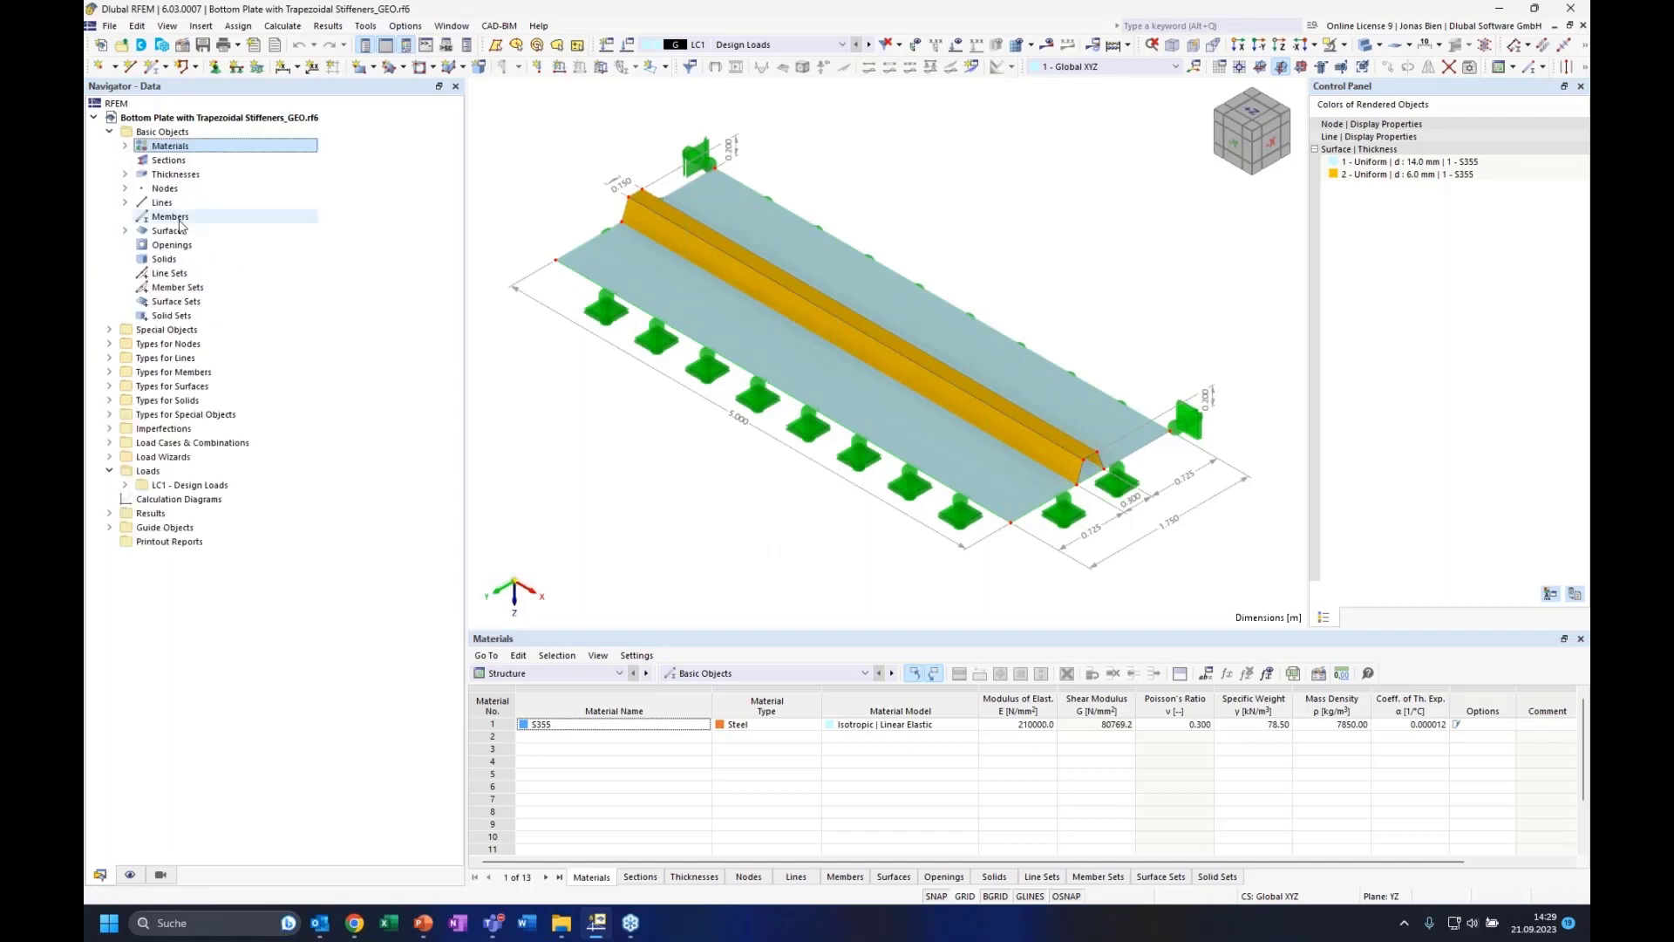
click(125, 146)
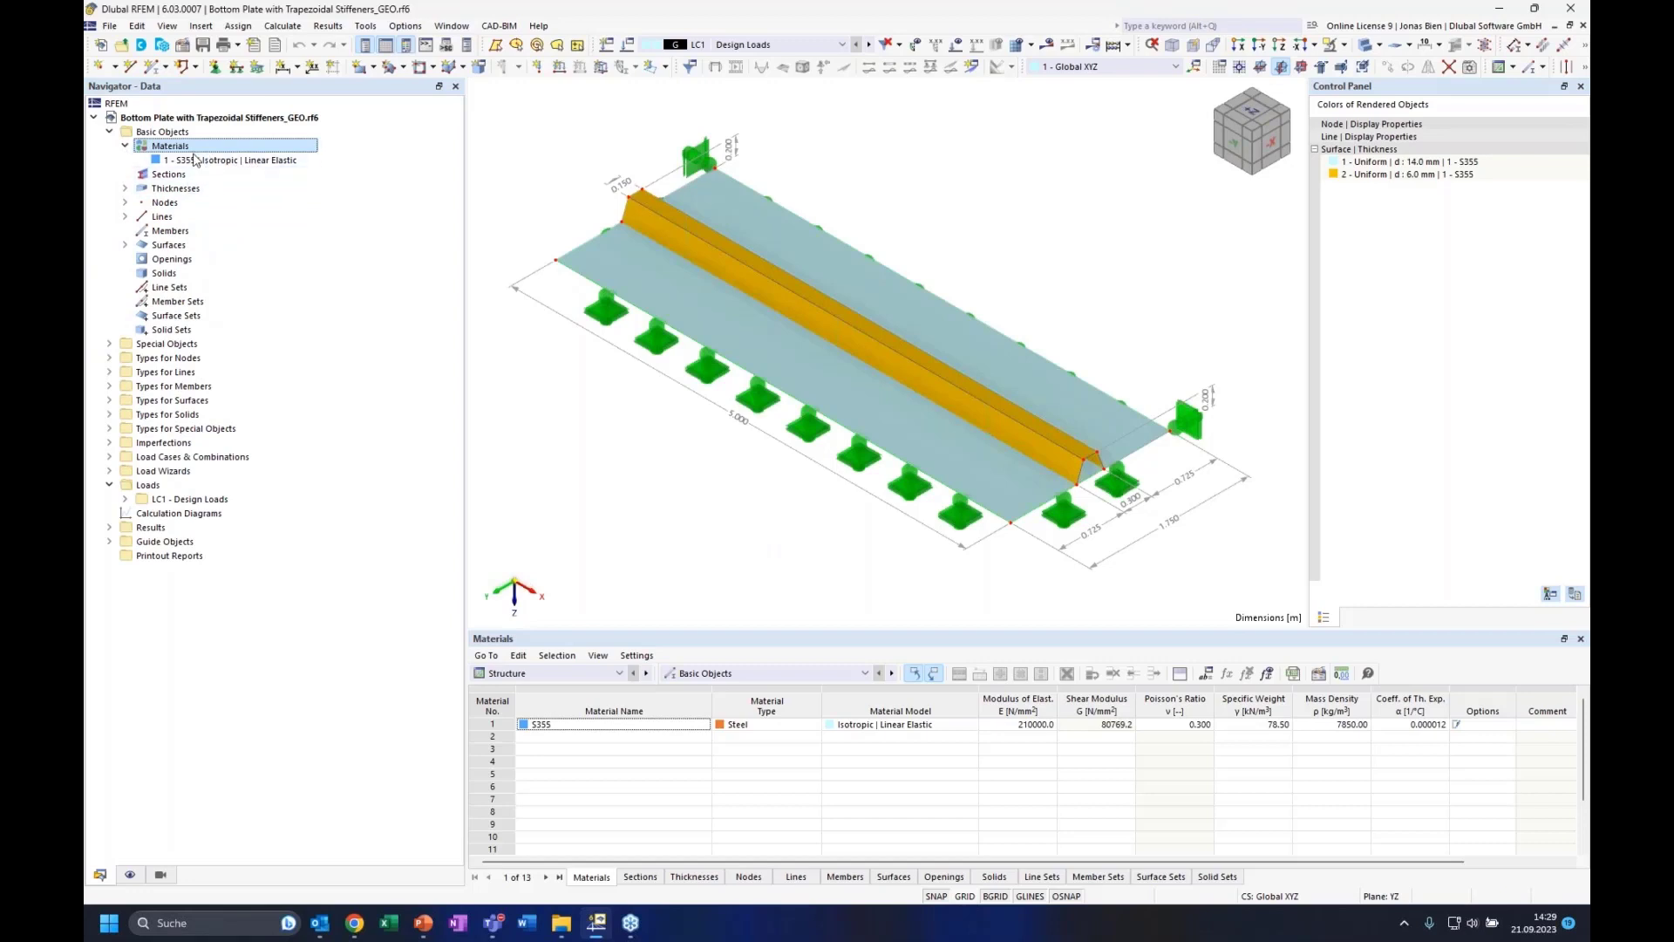
click(228, 162)
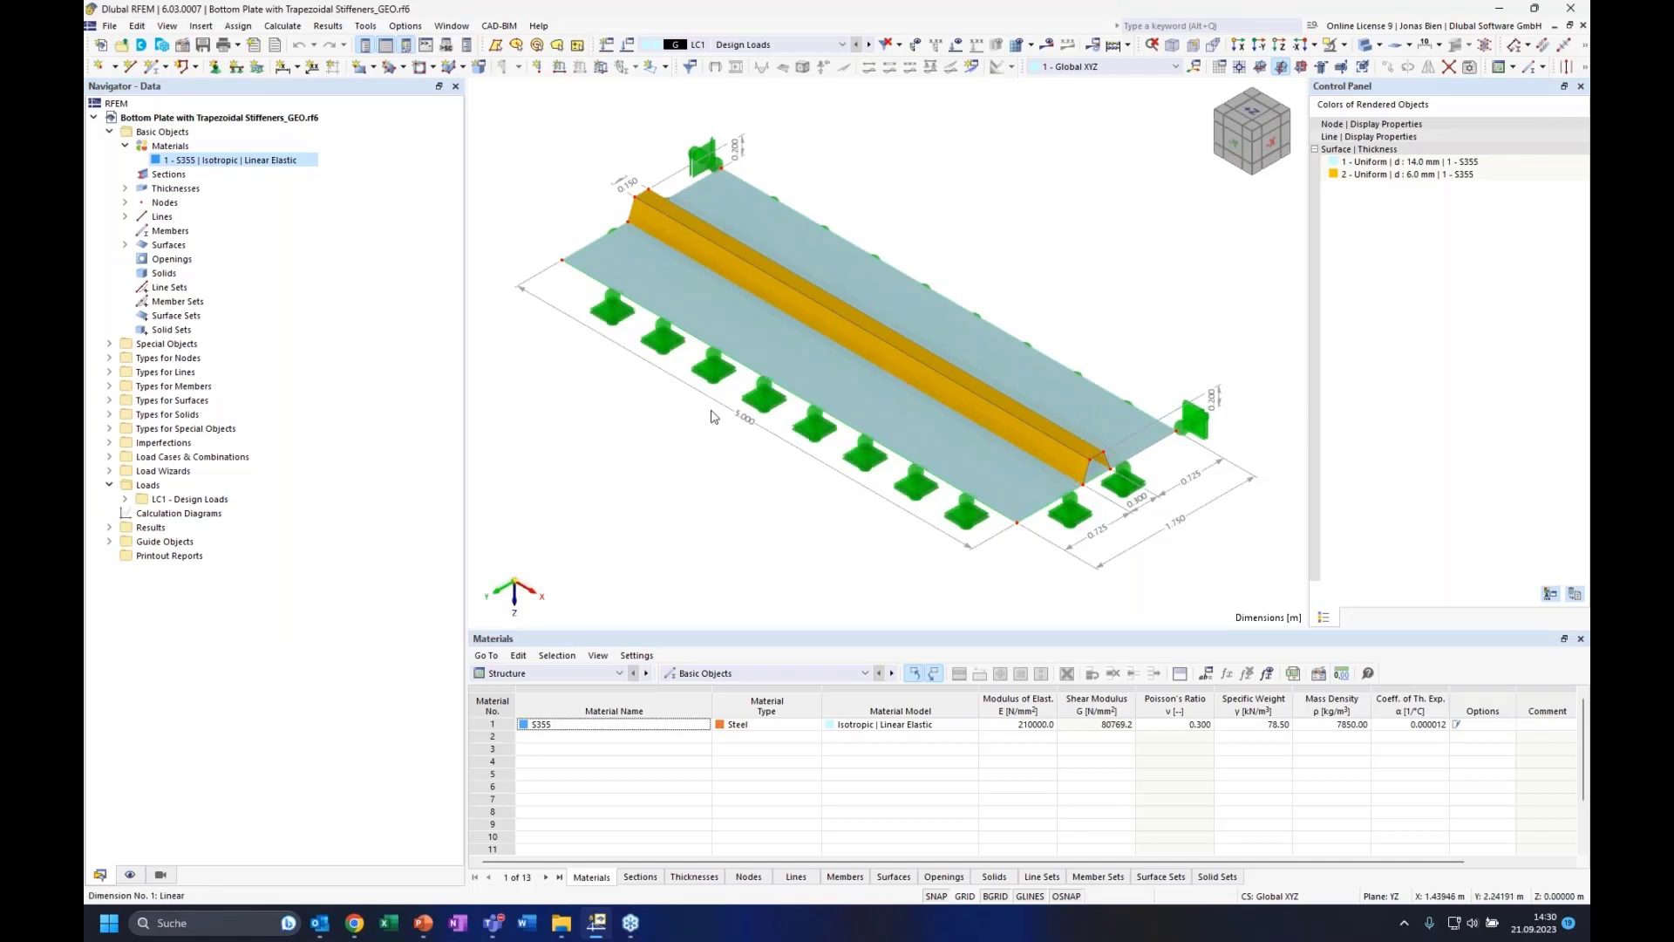
Hide the dimensions of the stiffened plate and display the loads of LC1 Design Loads on the model
click(881, 416)
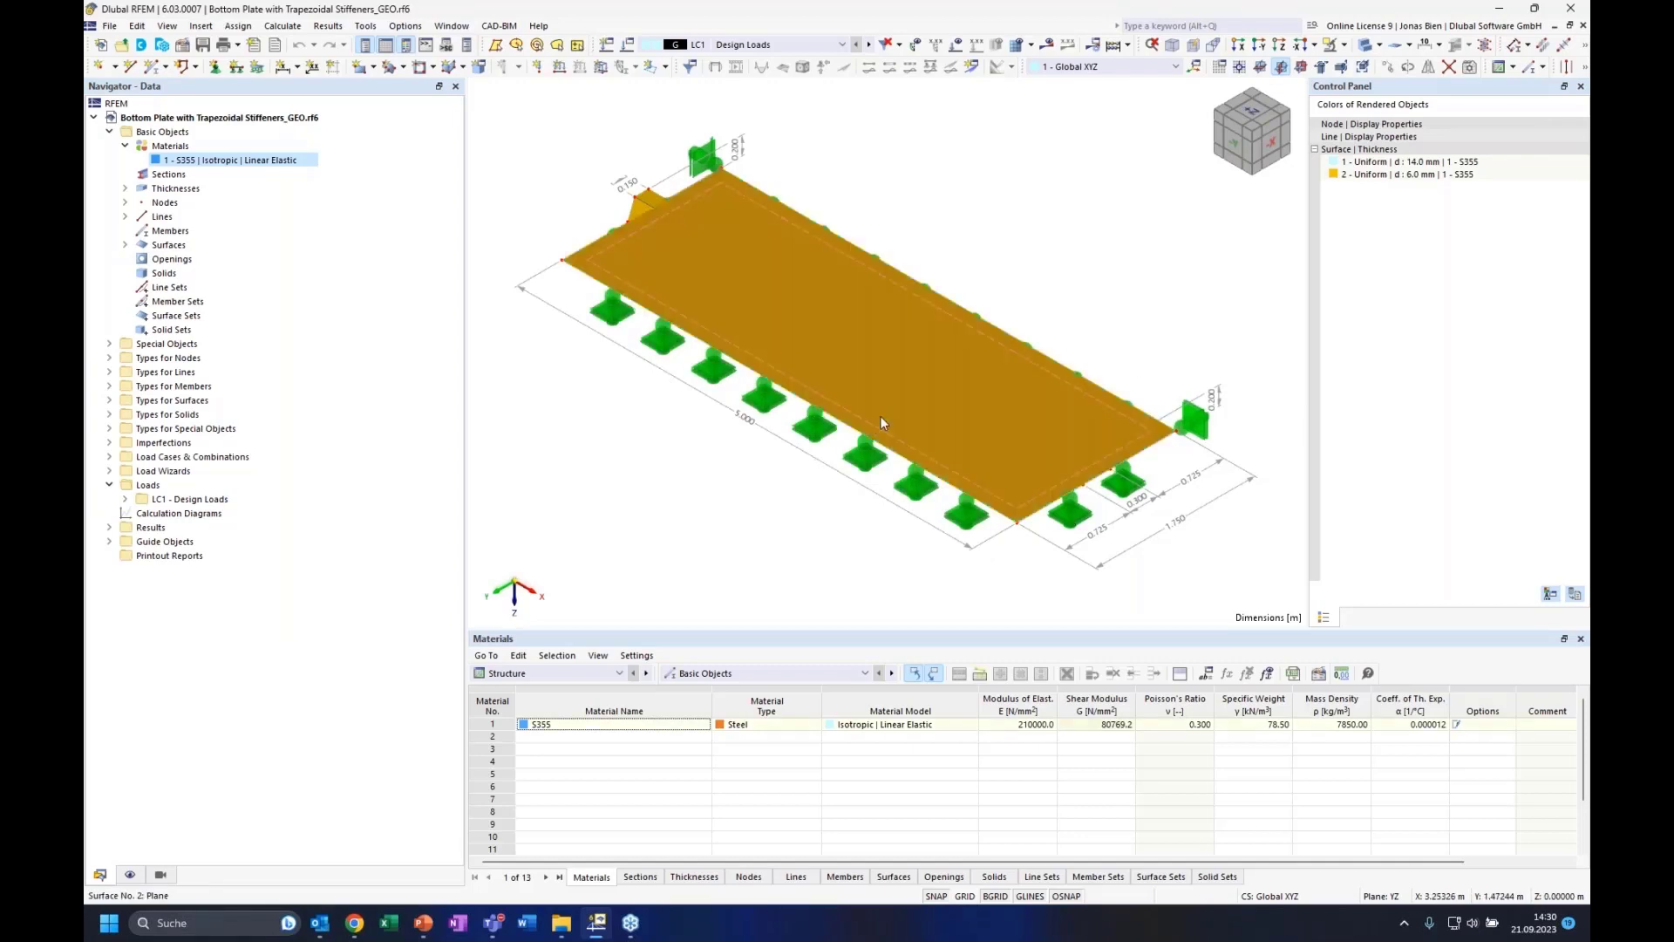
click(751, 528)
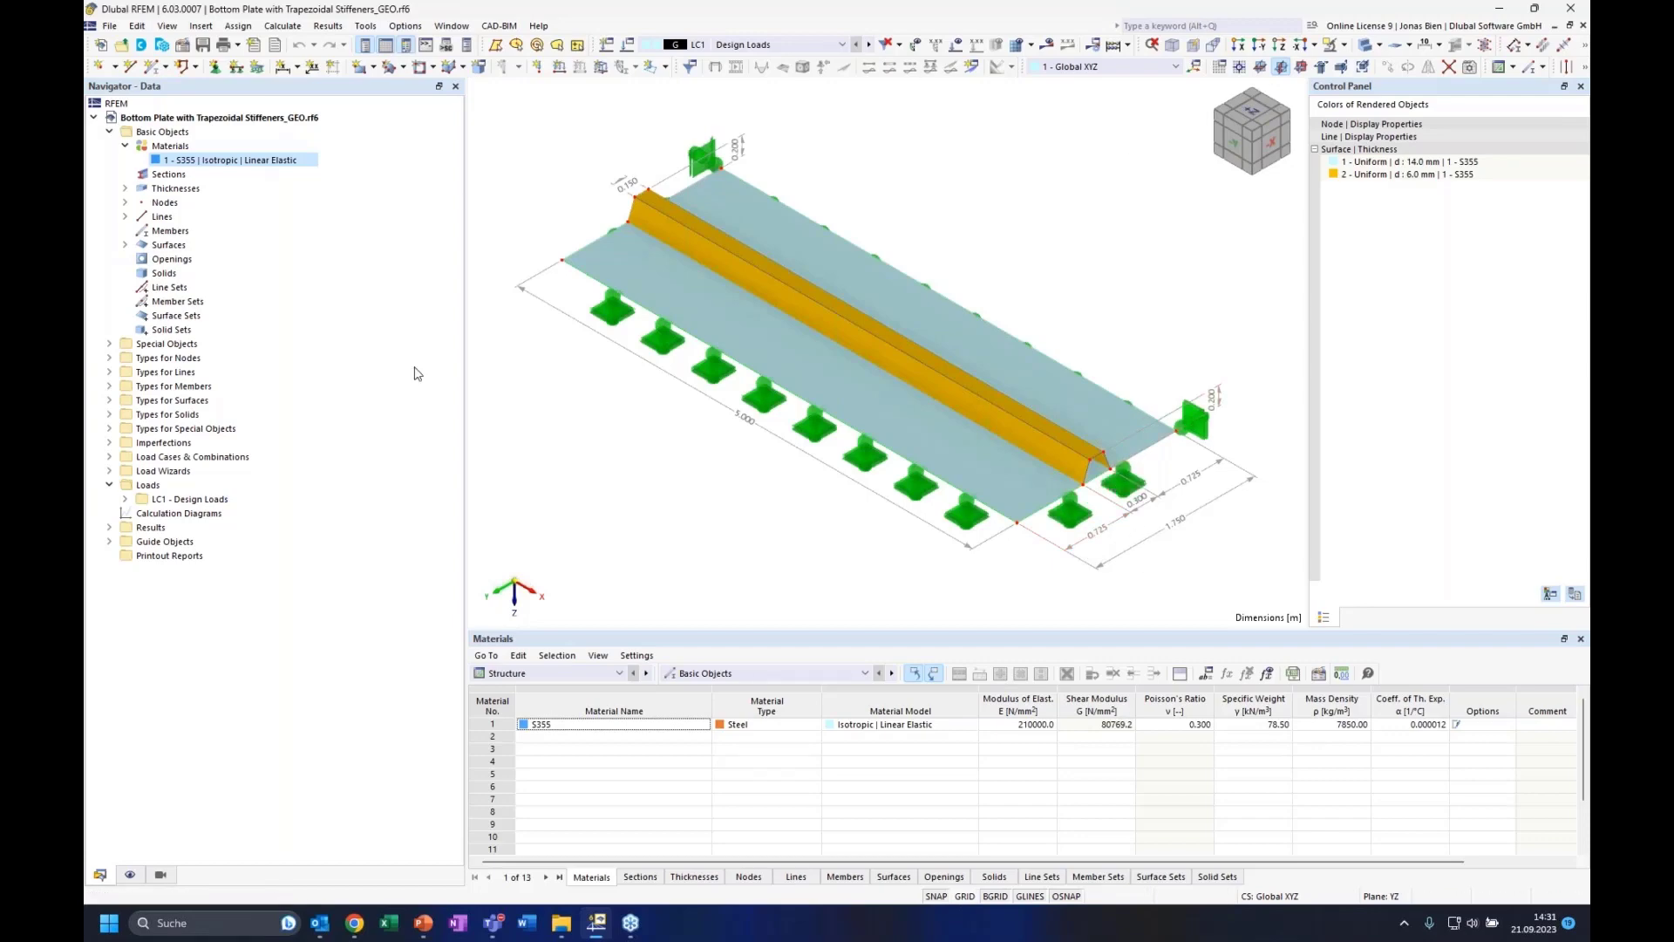
click(133, 876)
scroll(188, 784, down, 9)
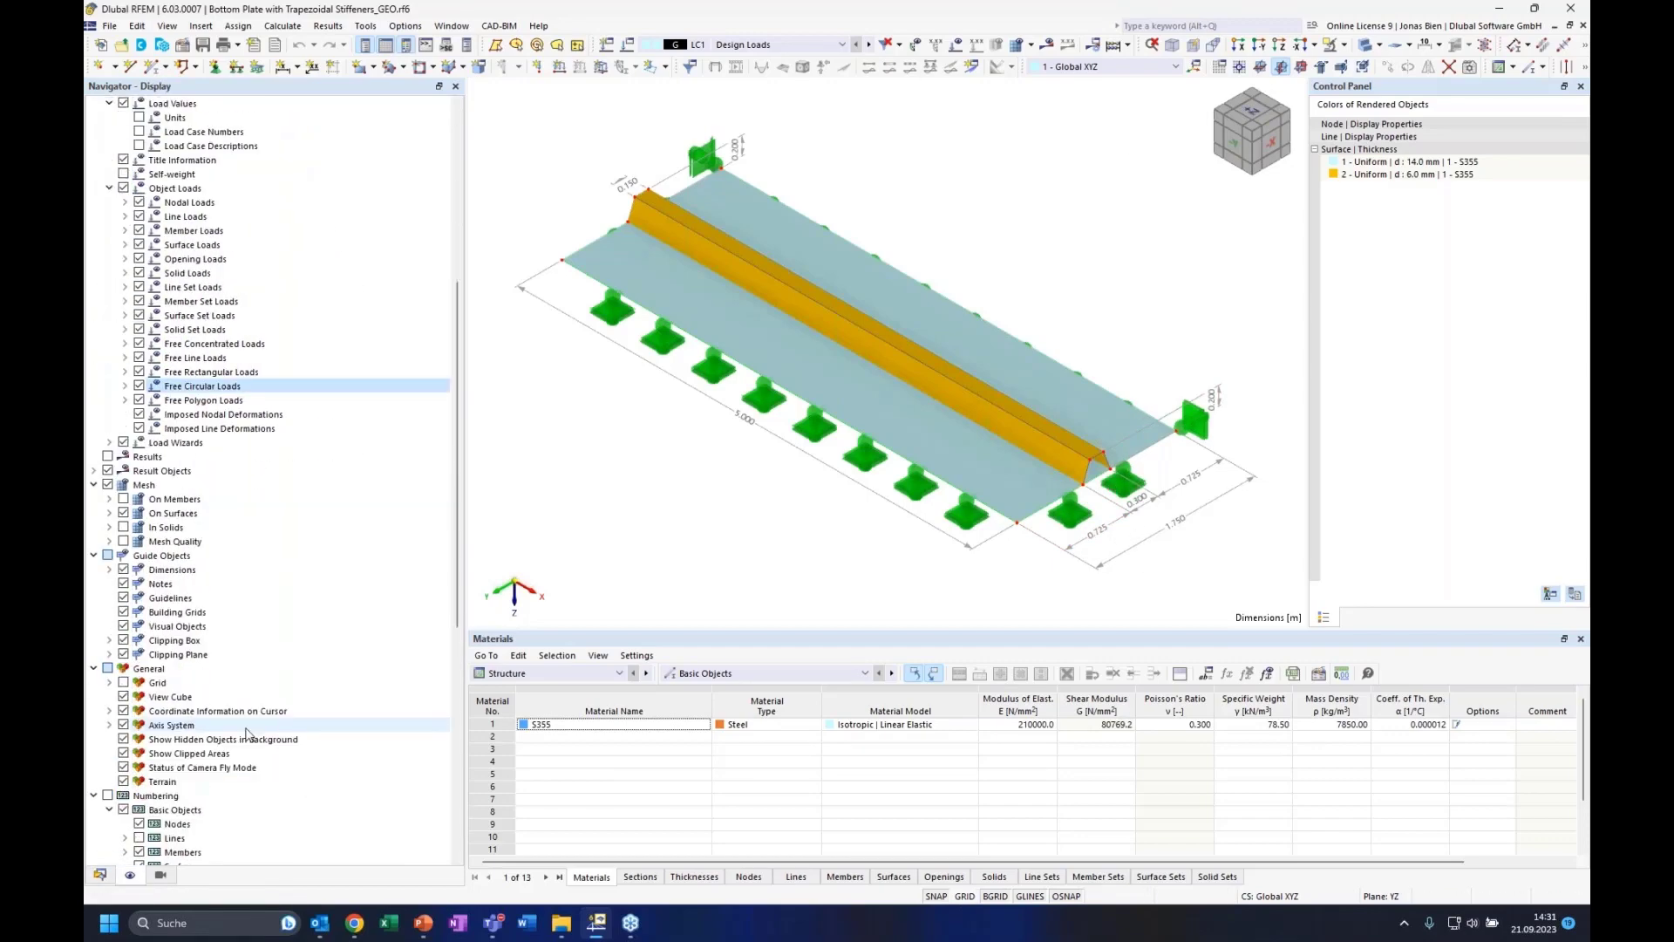
click(123, 569)
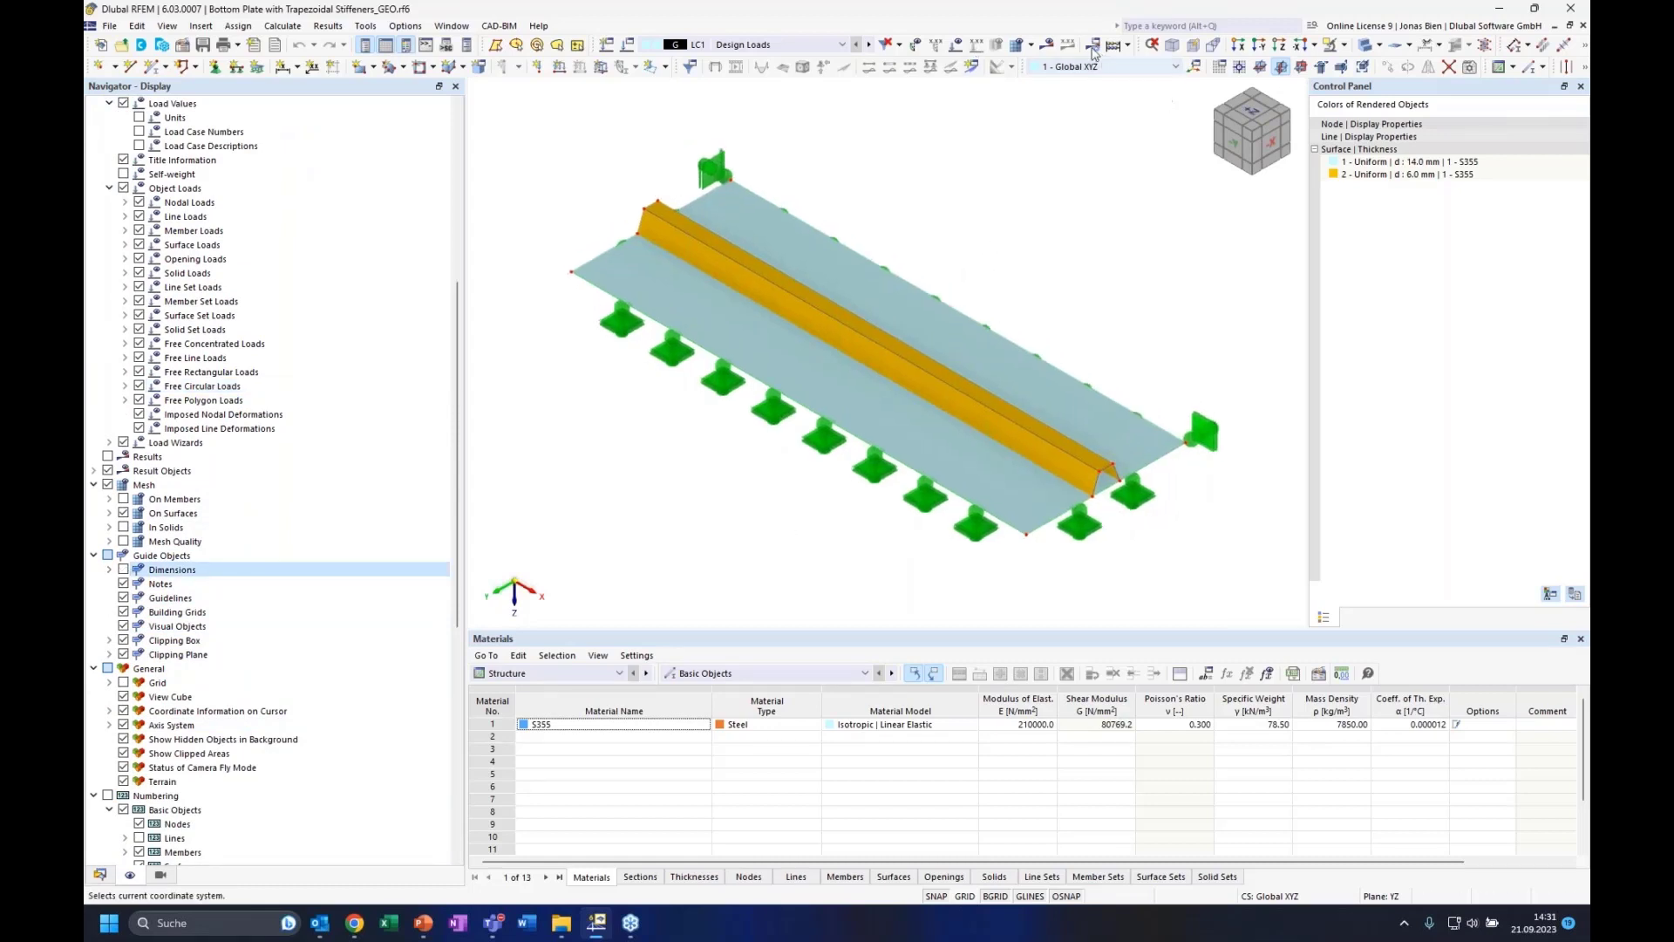
click(957, 44)
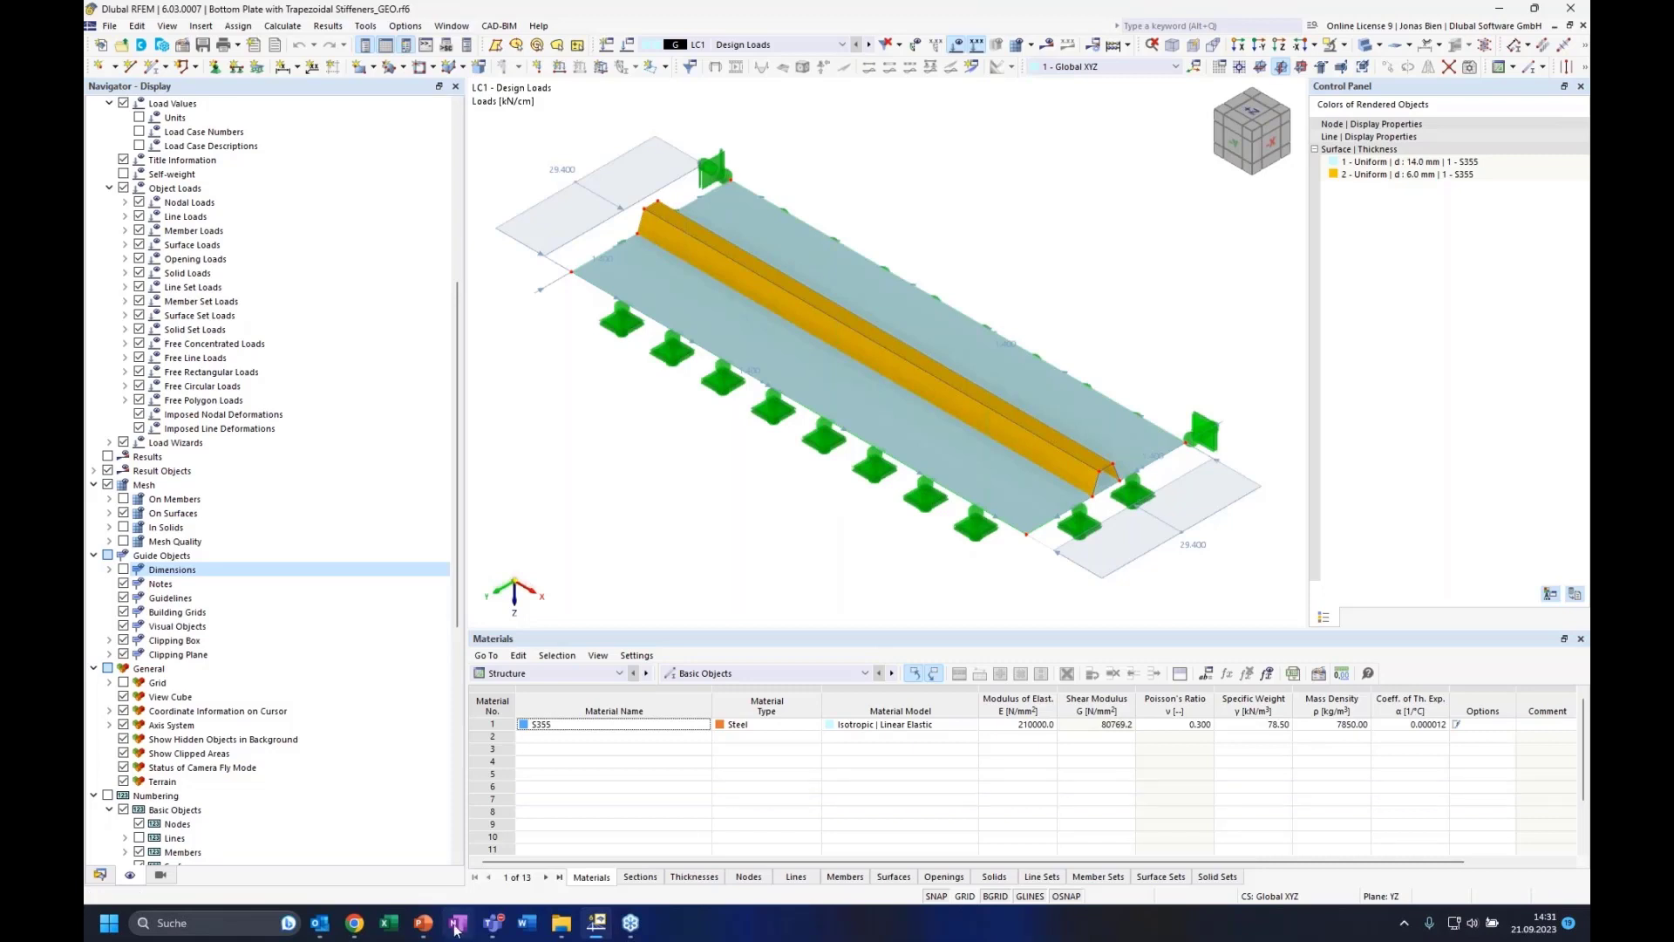
Show the stiffened plate GMNIA example slide in PowerPoint, return to RFEM and examine the plate's line supports and loads
click(423, 923)
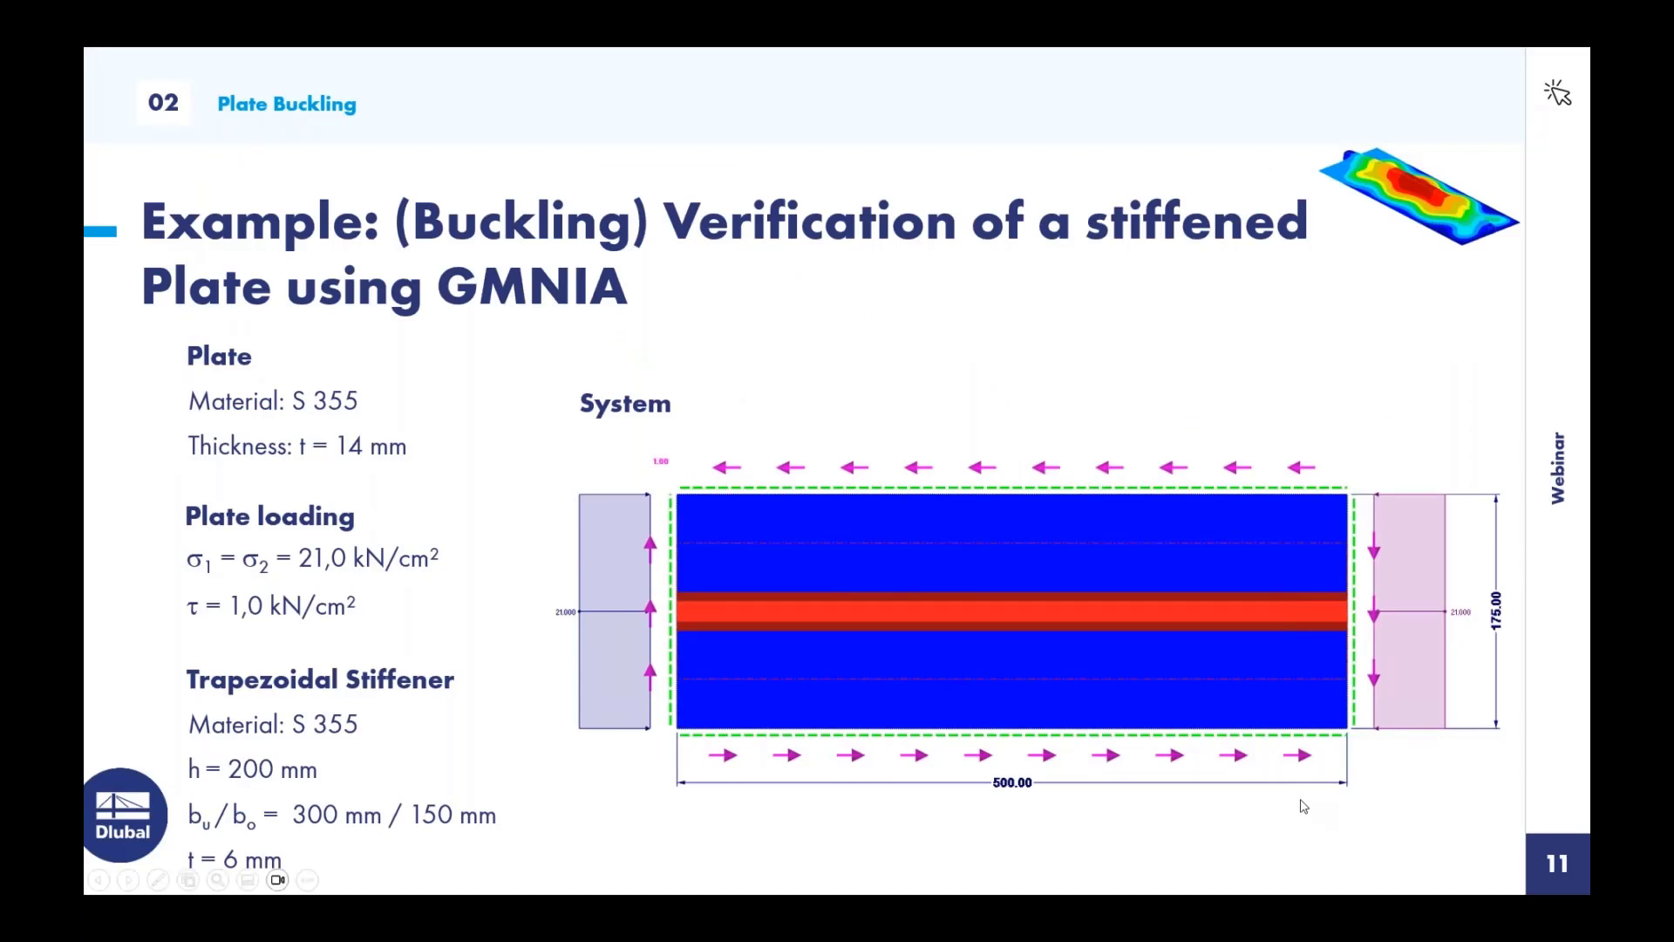
key(alt+Tab)
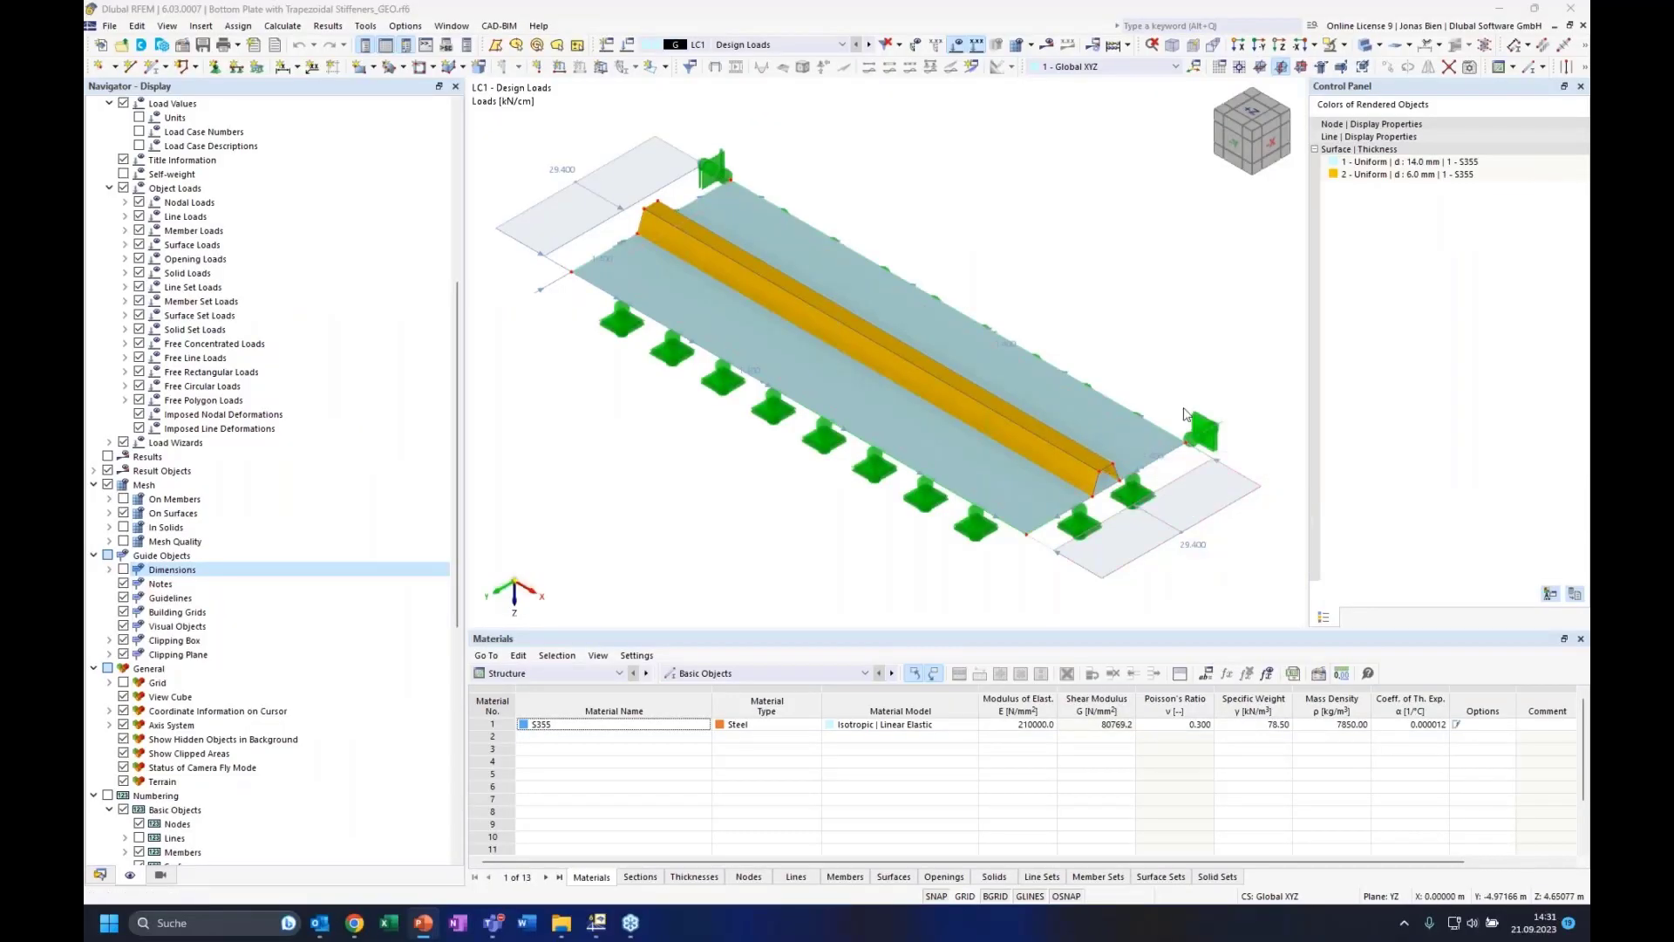
click(100, 875)
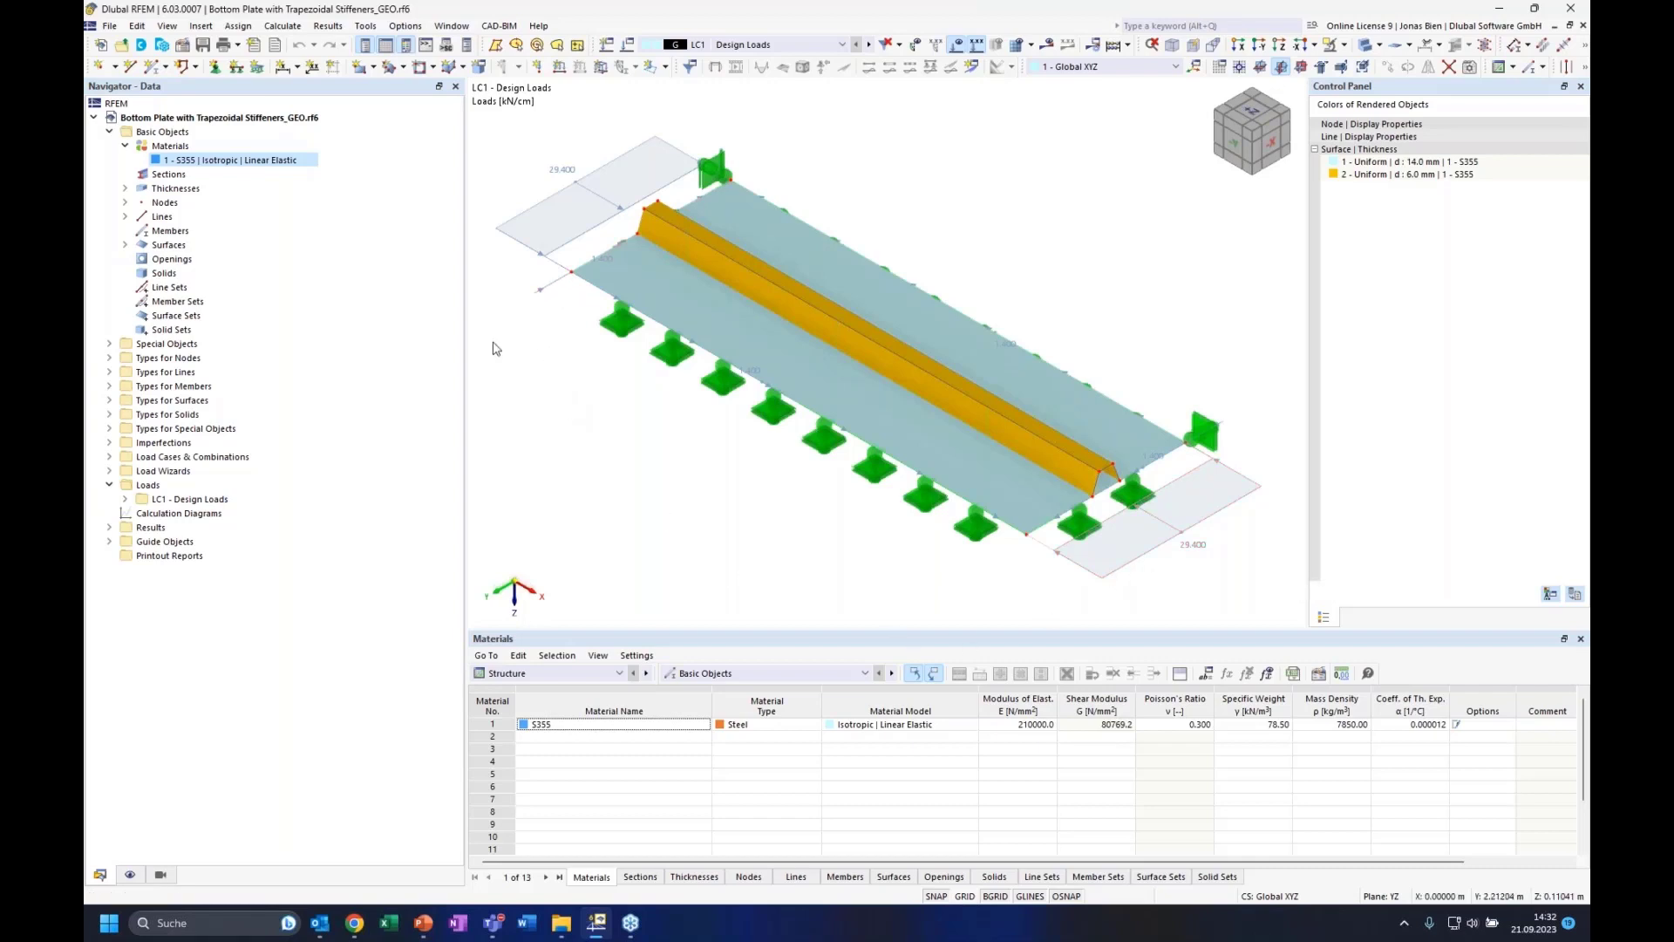
ctrl+middle_drag(693, 388, 619, 221)
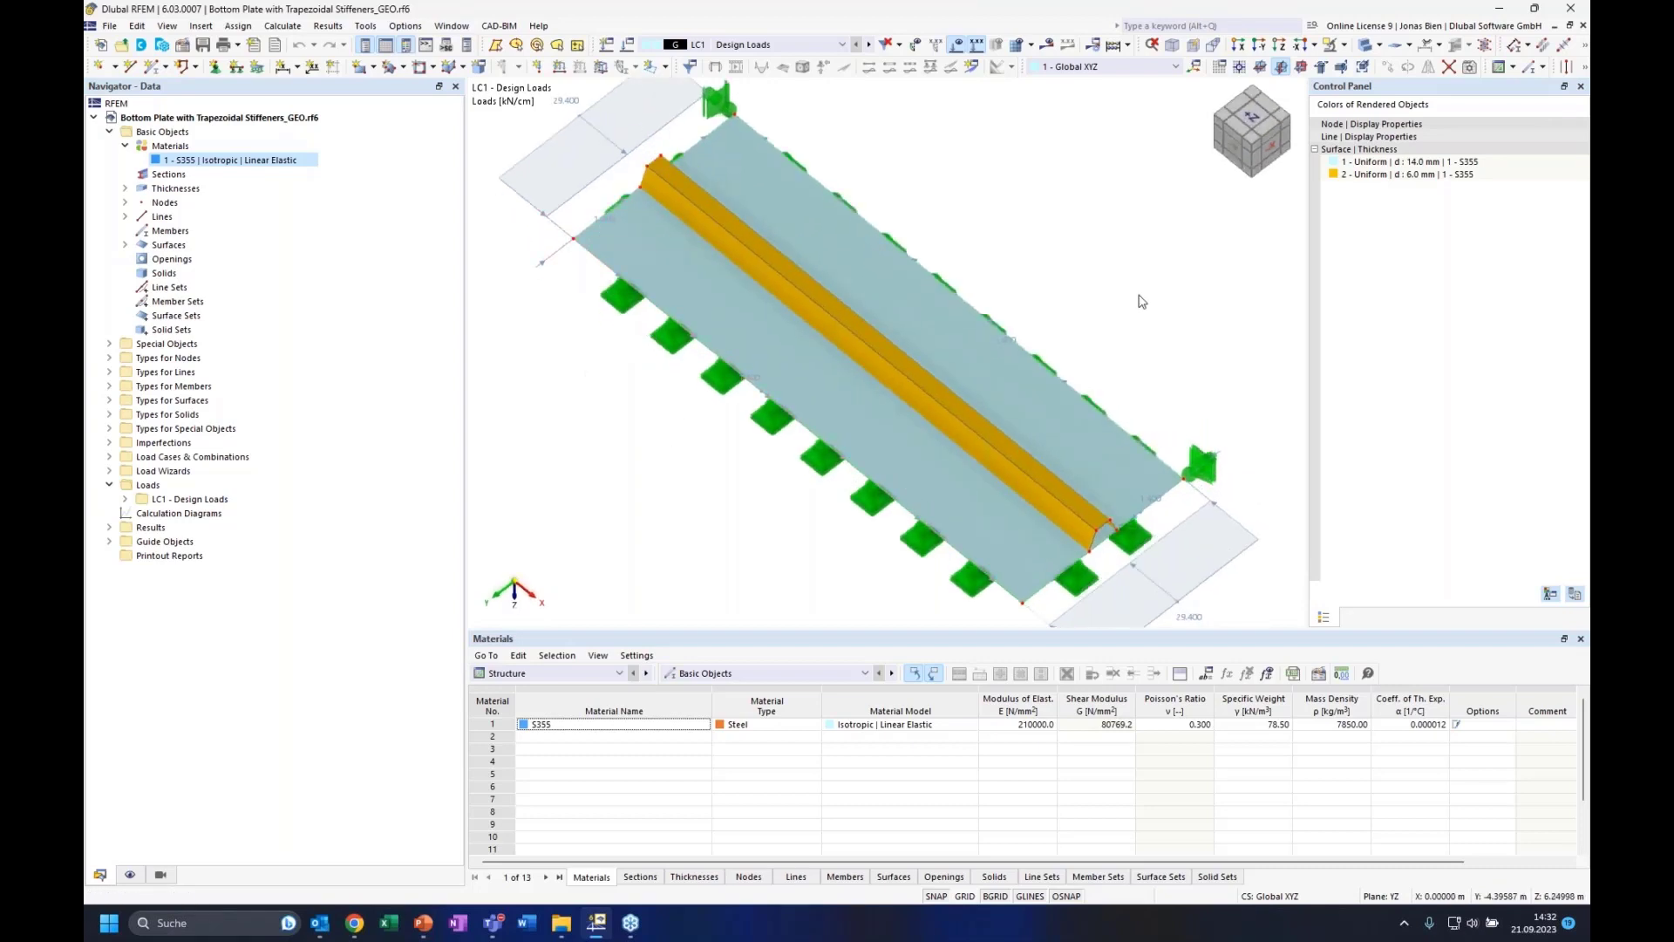
shift+scroll(1136, 288, down, 2)
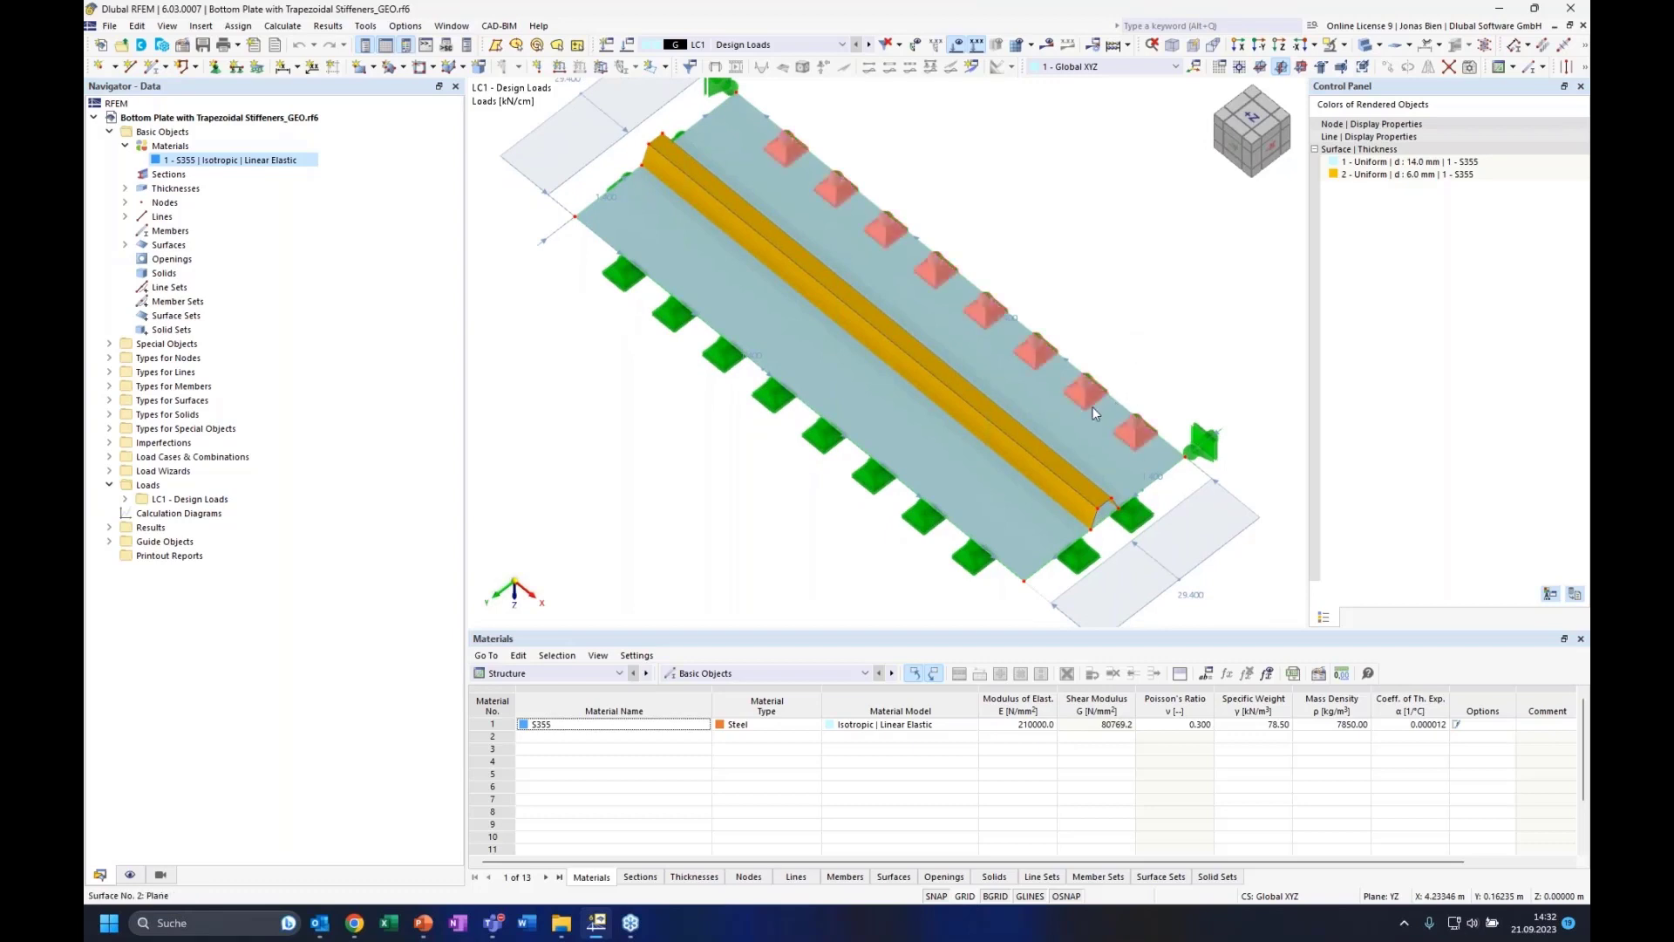
ctrl+middle_drag(1179, 329, 573, 253)
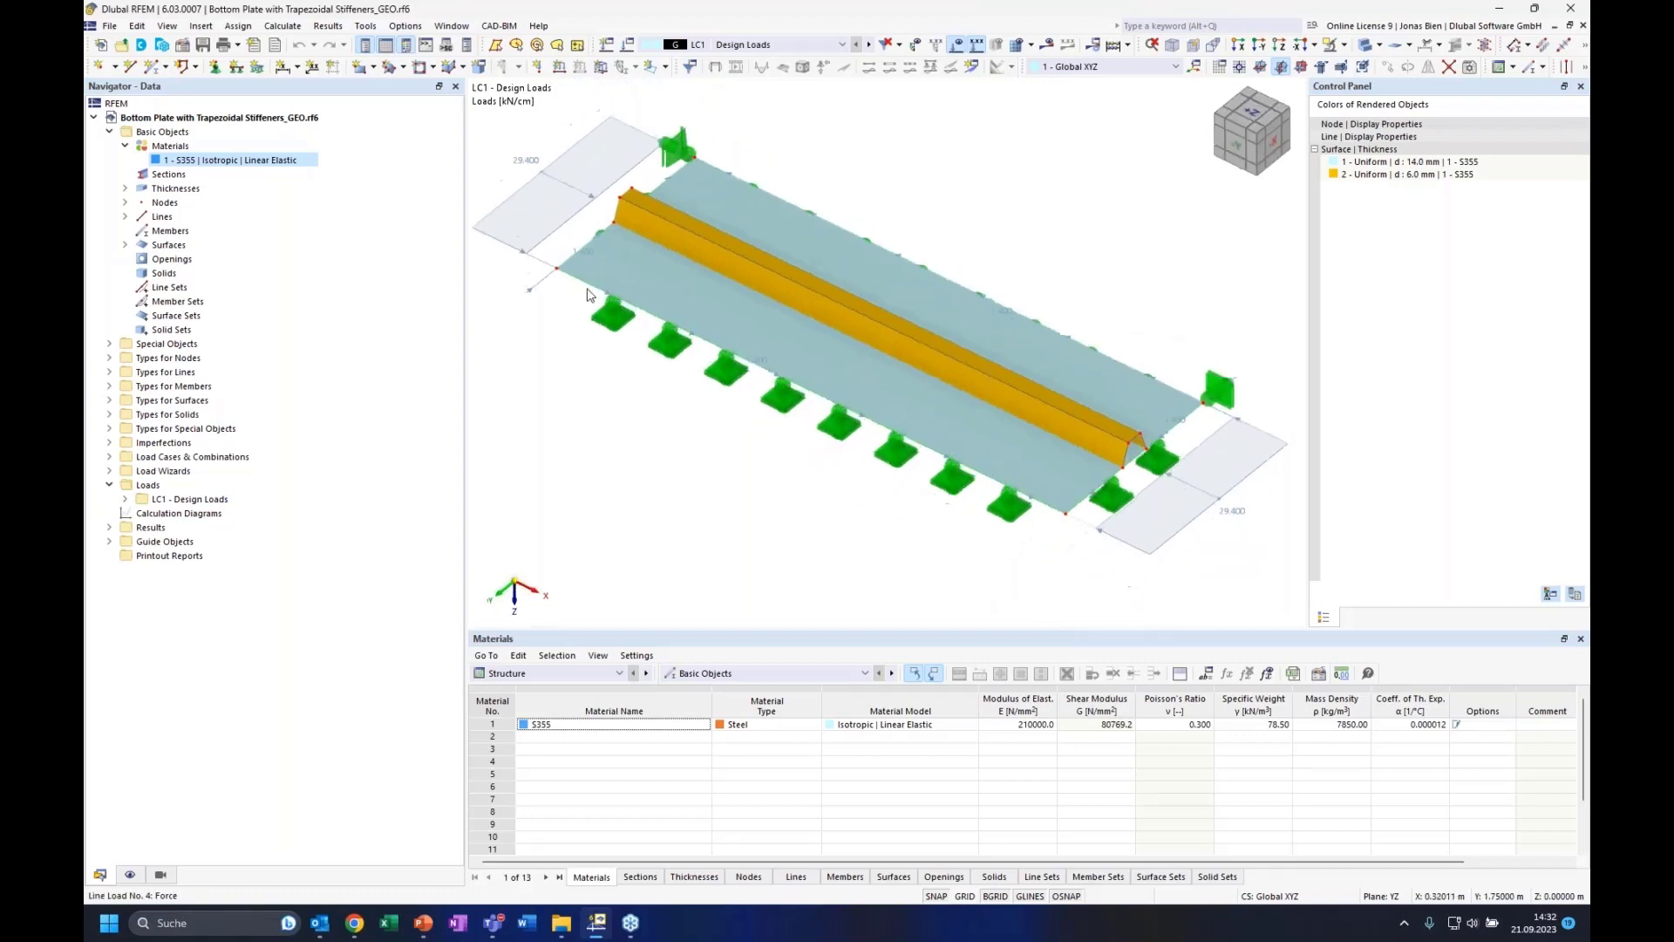
Open the line load on the plate's short edge on line 12, check its coordinate system options, and close it unchanged
mouse_move(573, 253)
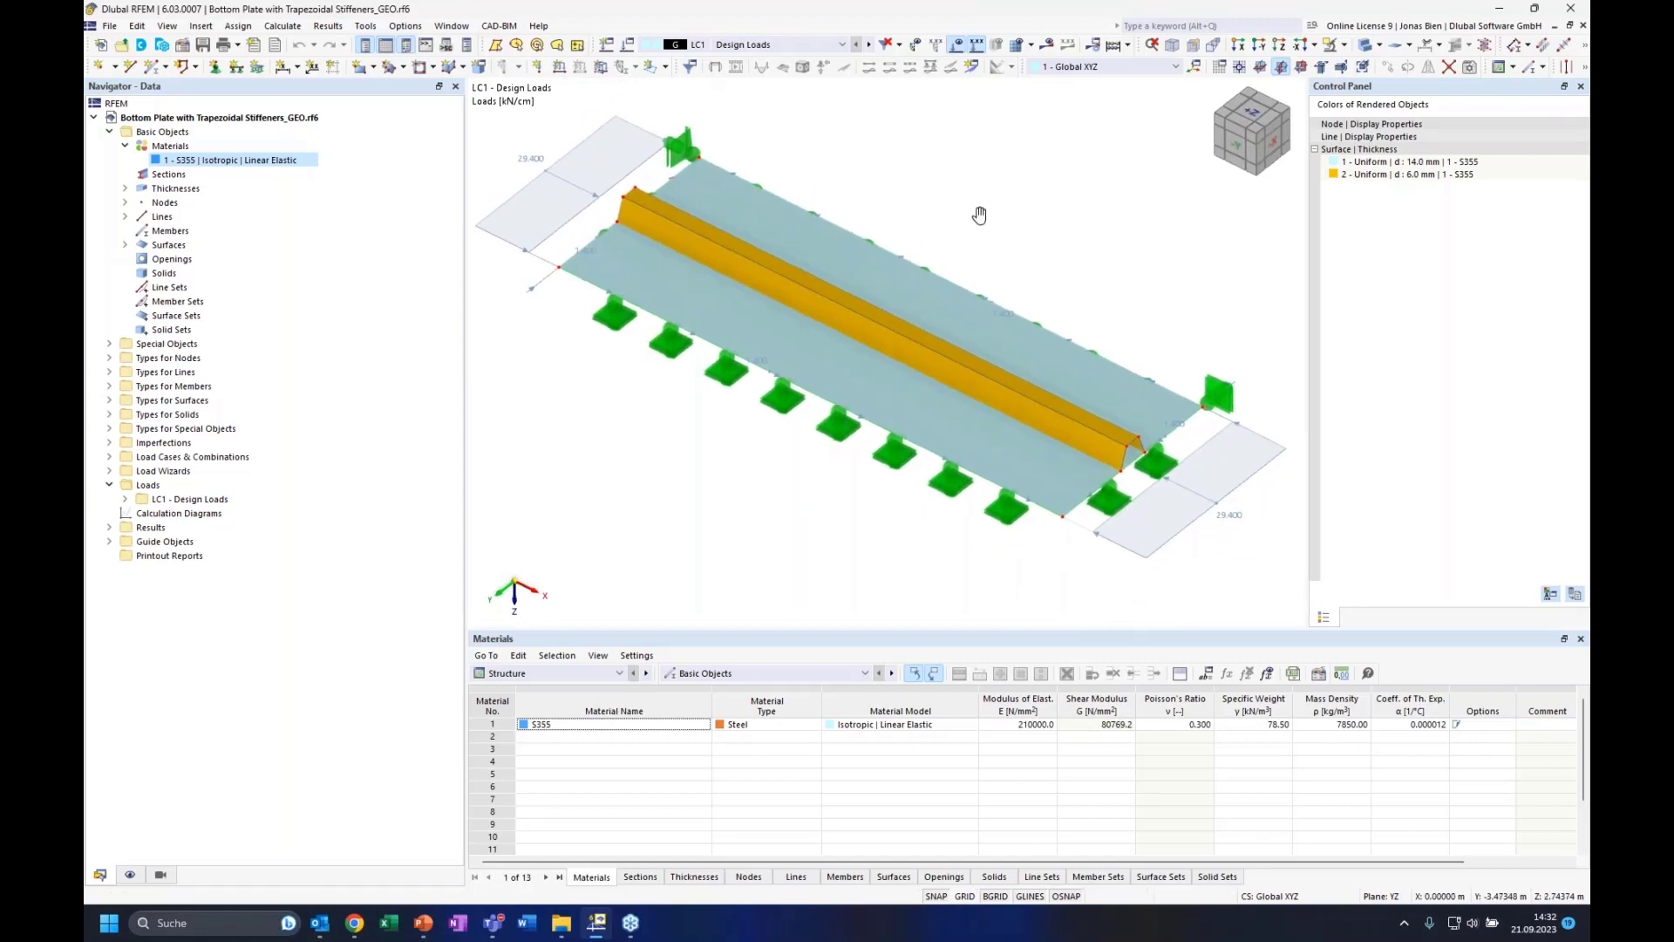
mouse_move(573, 225)
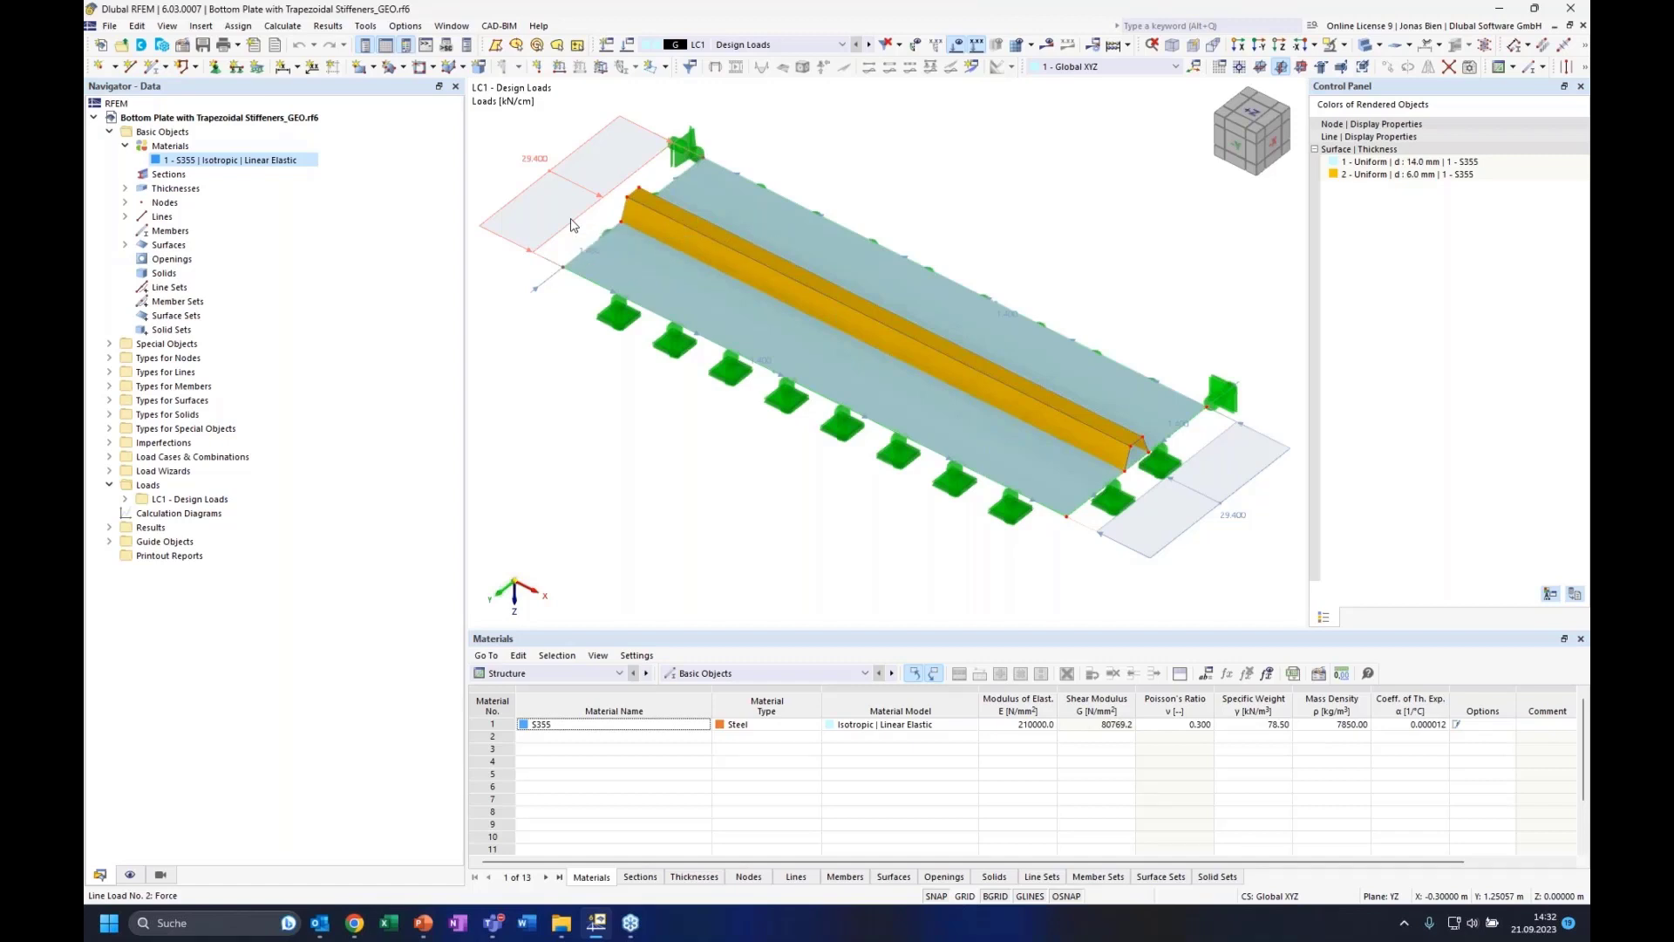
double_click(572, 225)
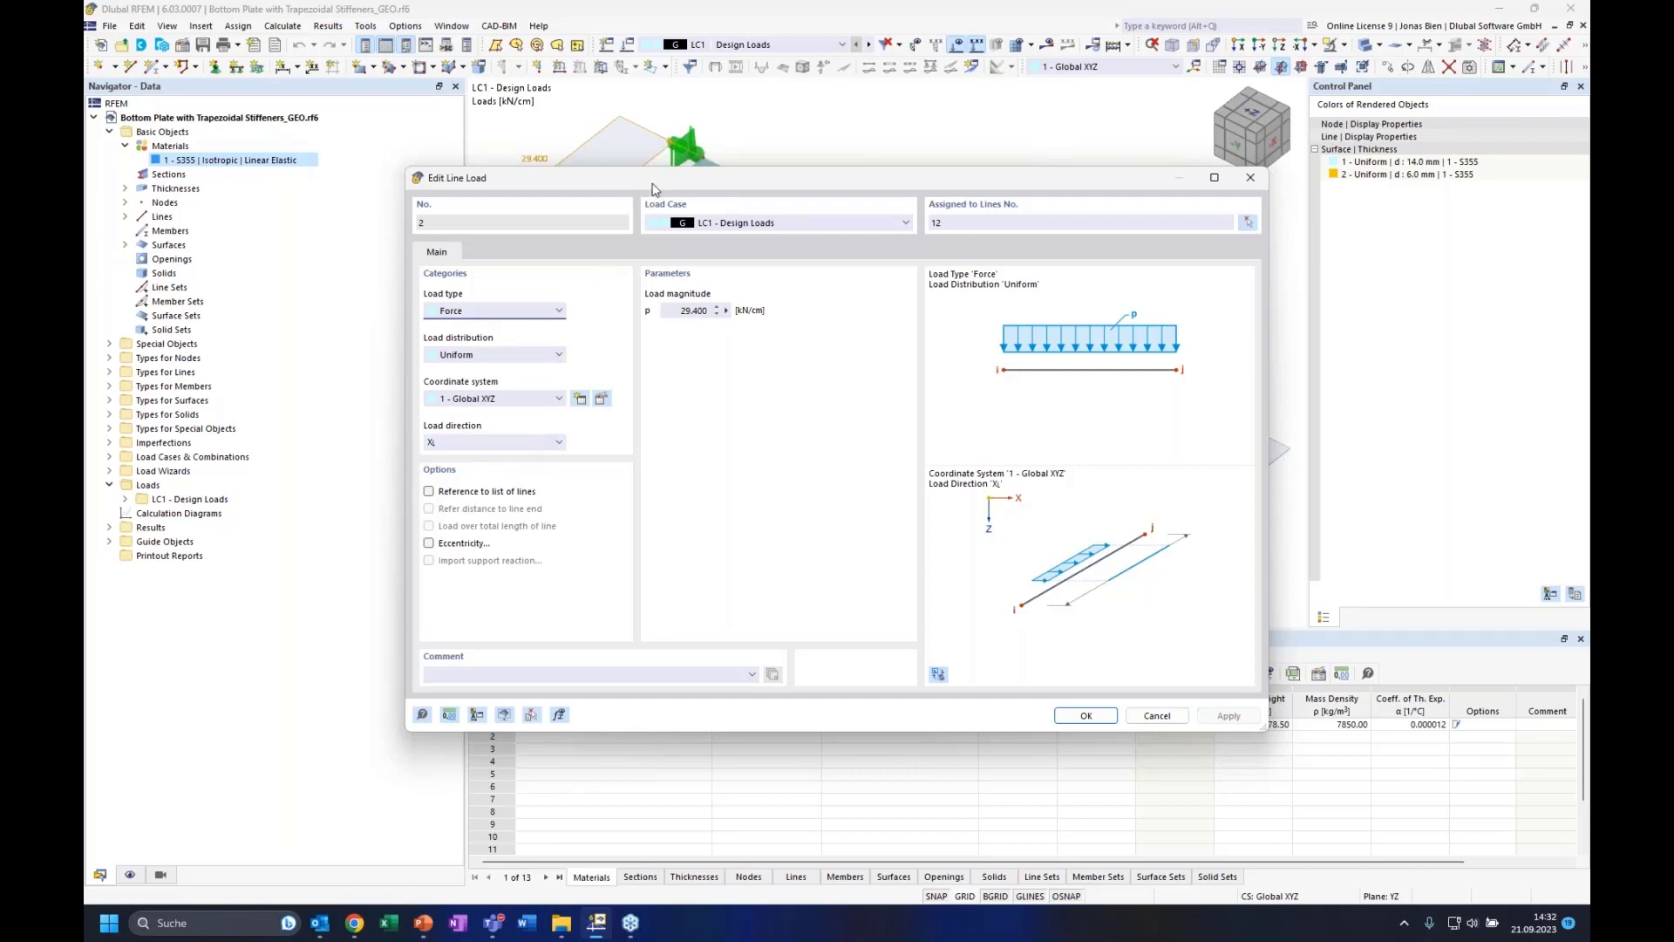
drag(655, 185, 937, 201)
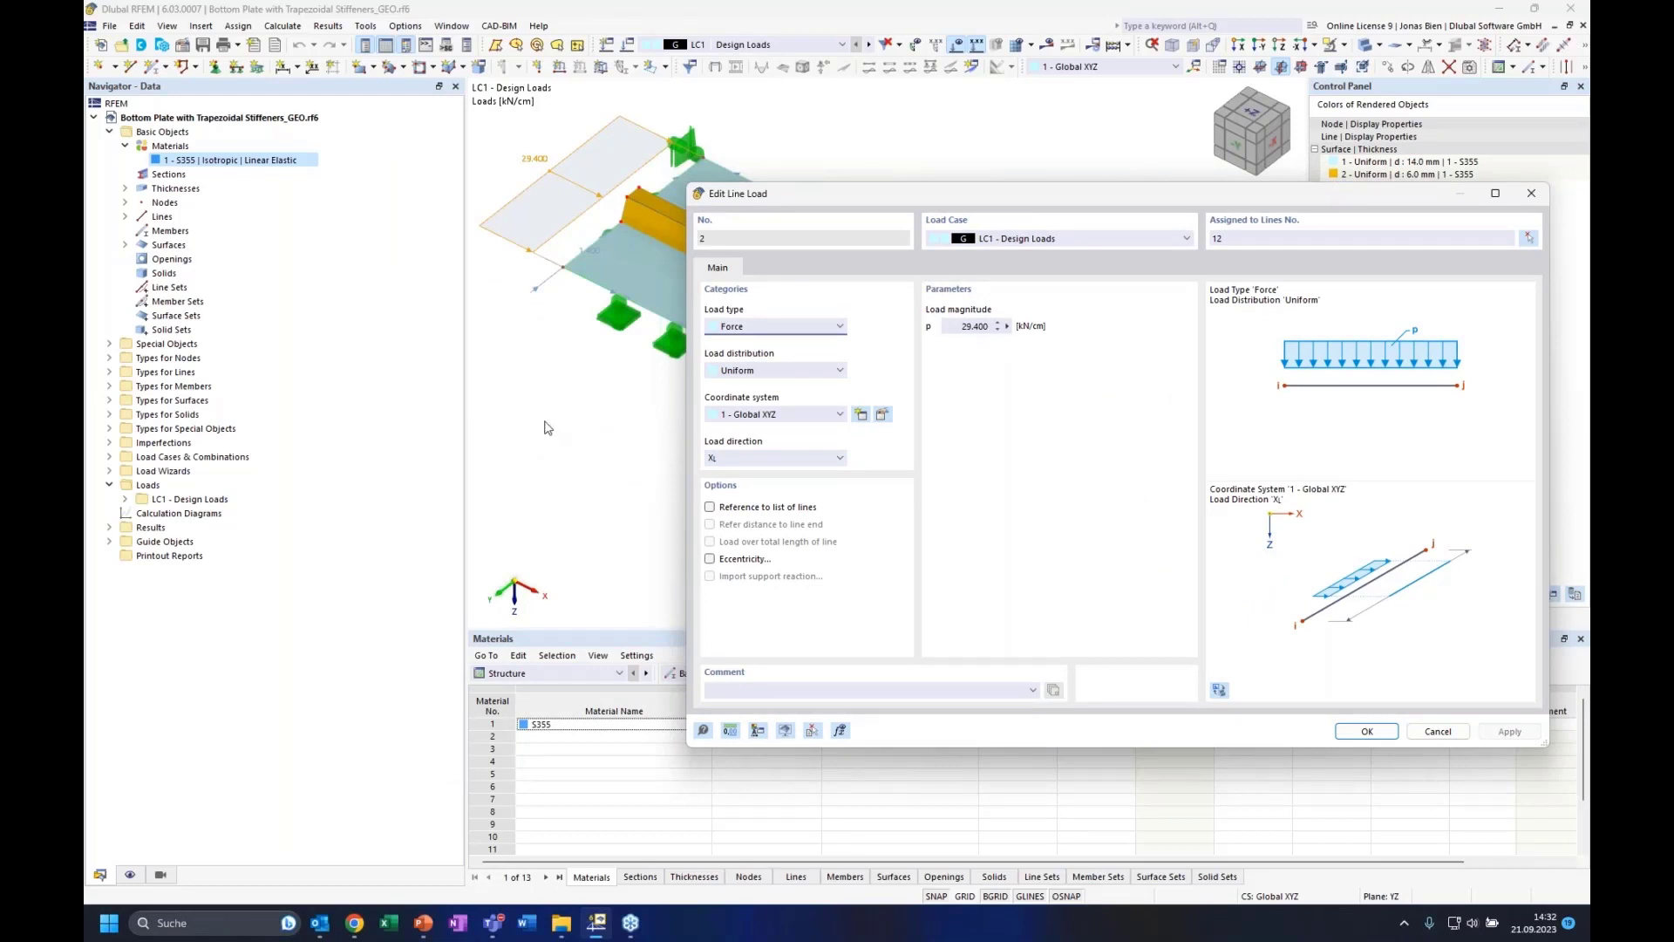
click(789, 414)
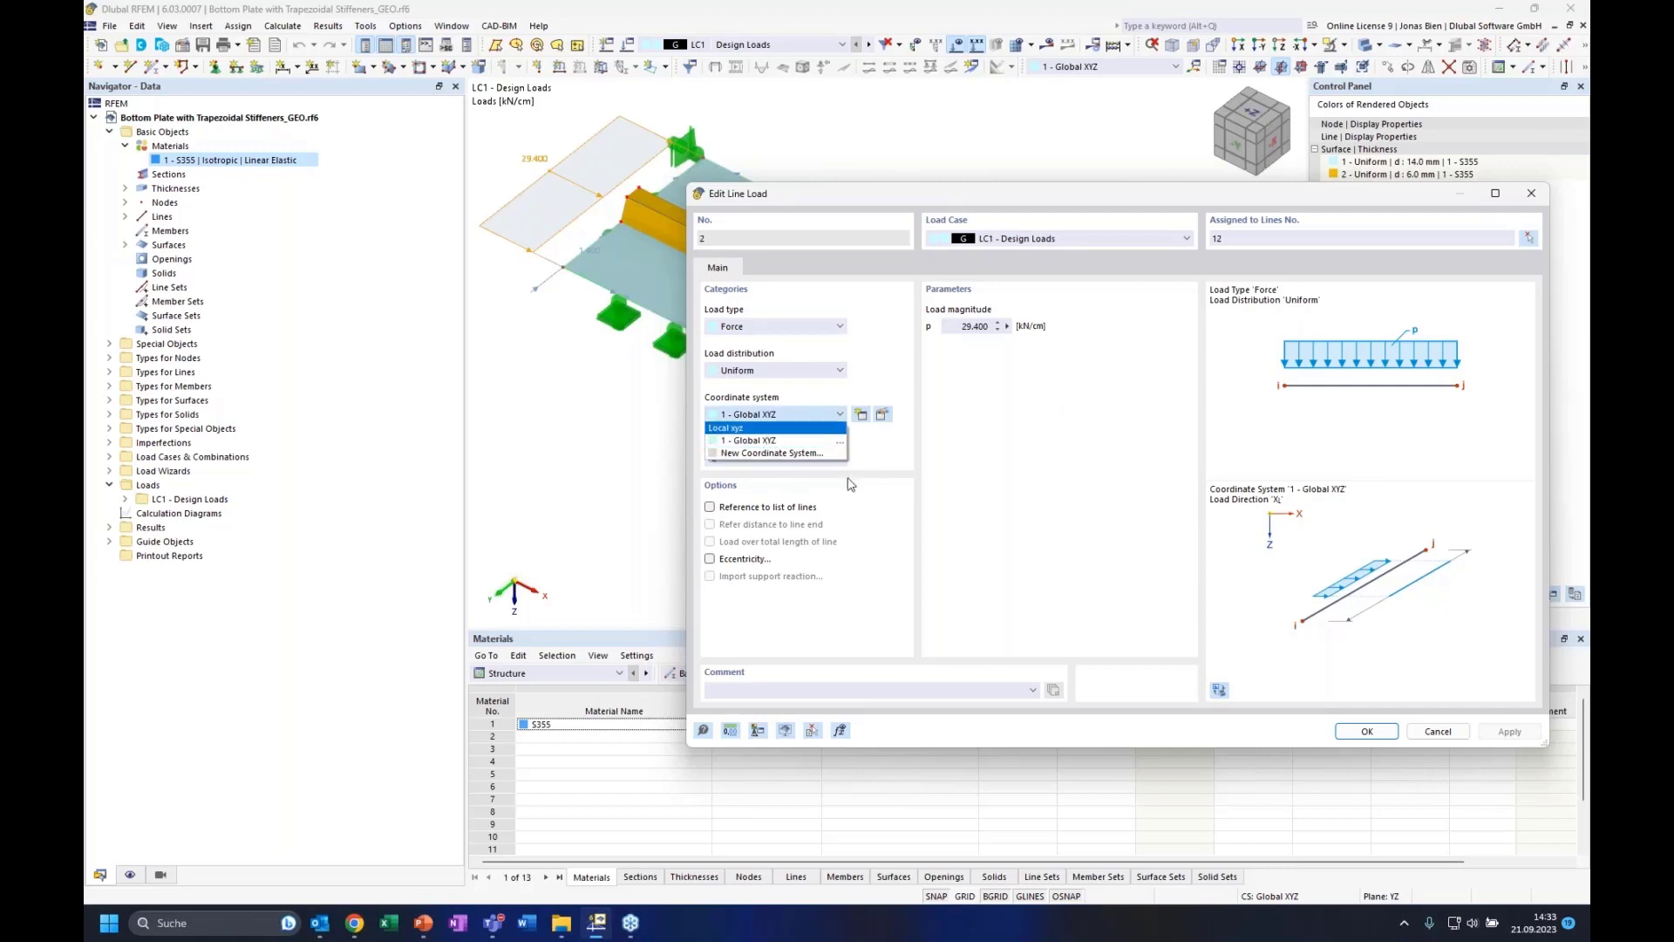
click(1527, 195)
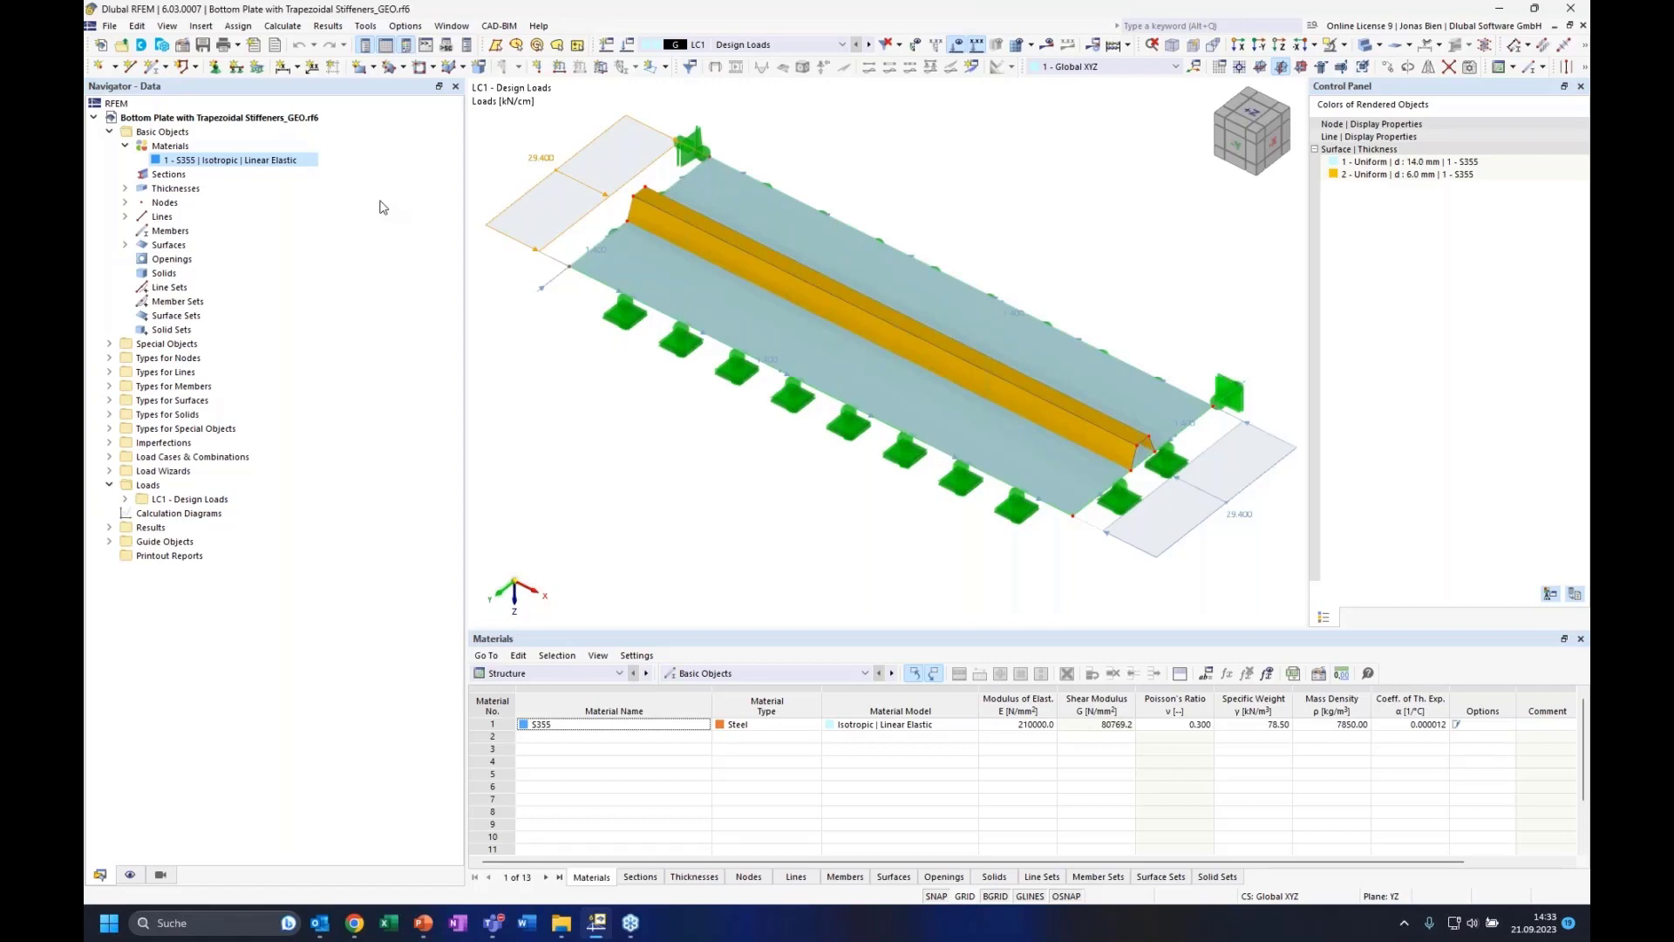
Activate the Nonlinear Material Behavior and Structure Stability add-ons in the model's base data
right_click(242, 120)
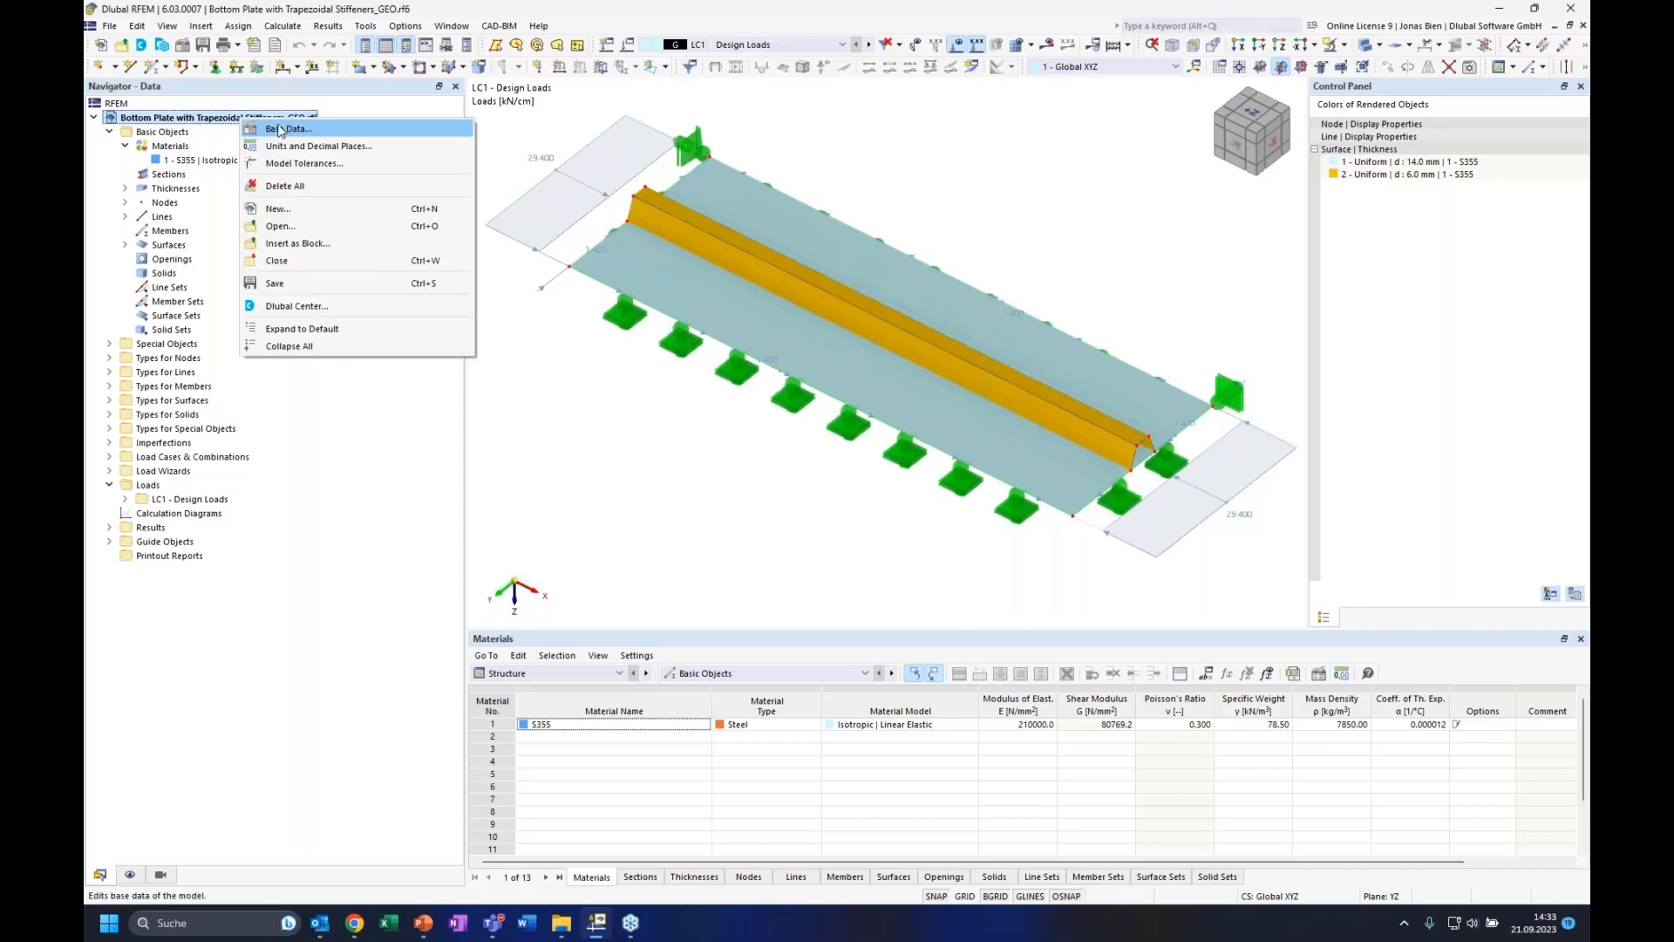
click(288, 131)
click(593, 155)
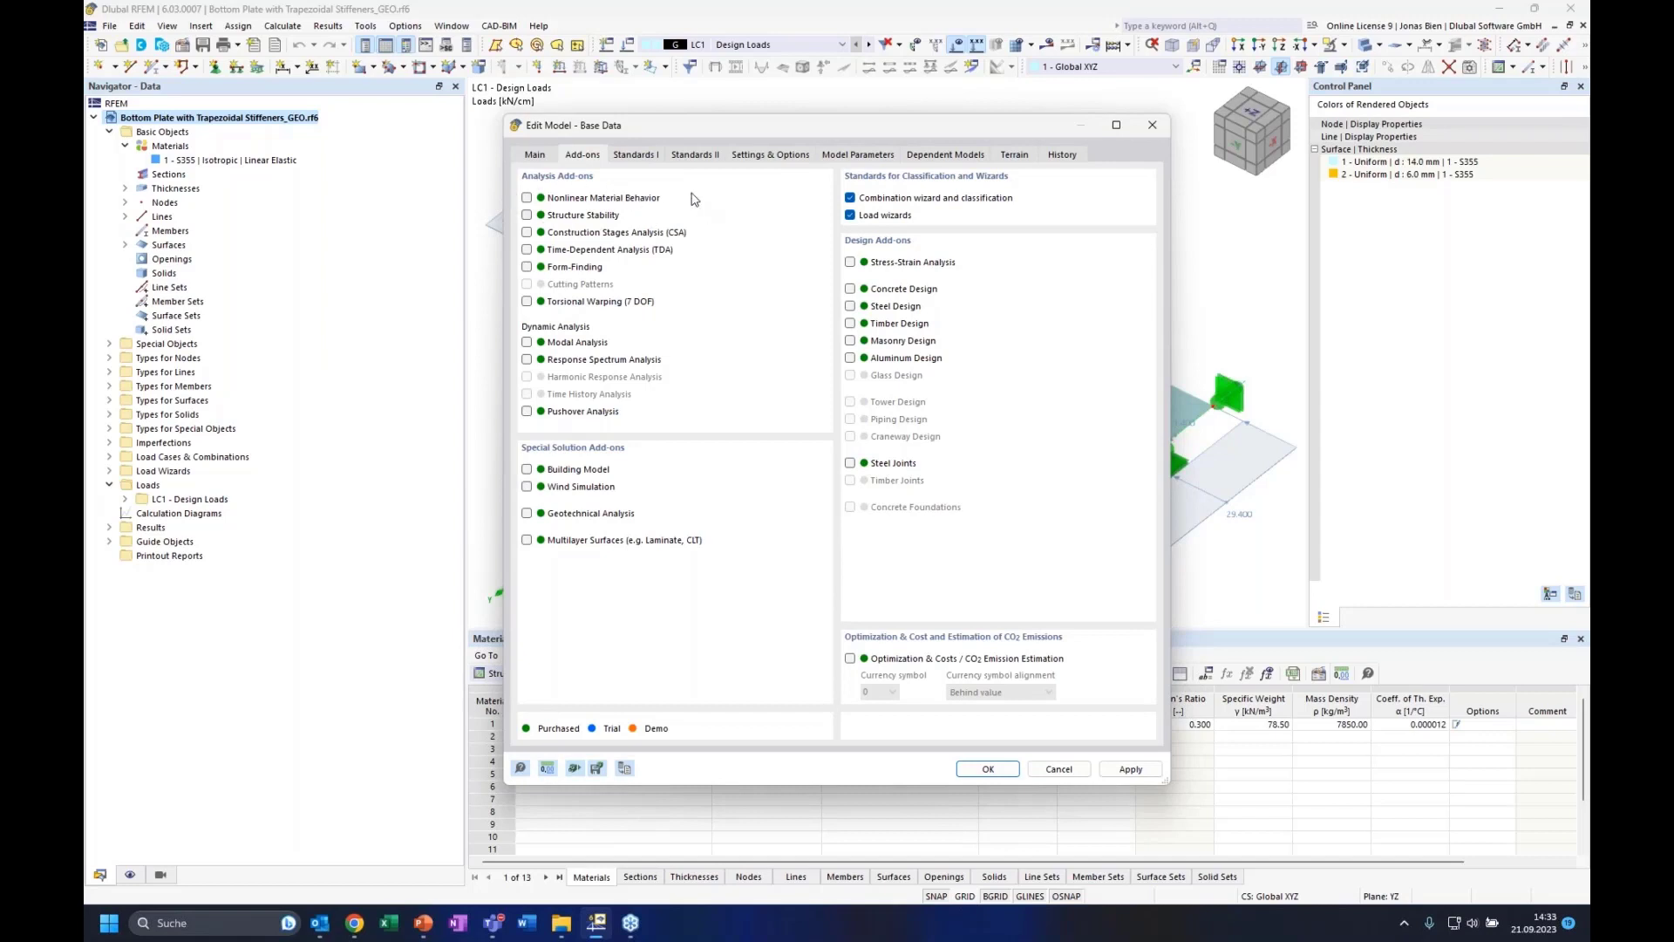
click(527, 198)
click(527, 215)
click(988, 770)
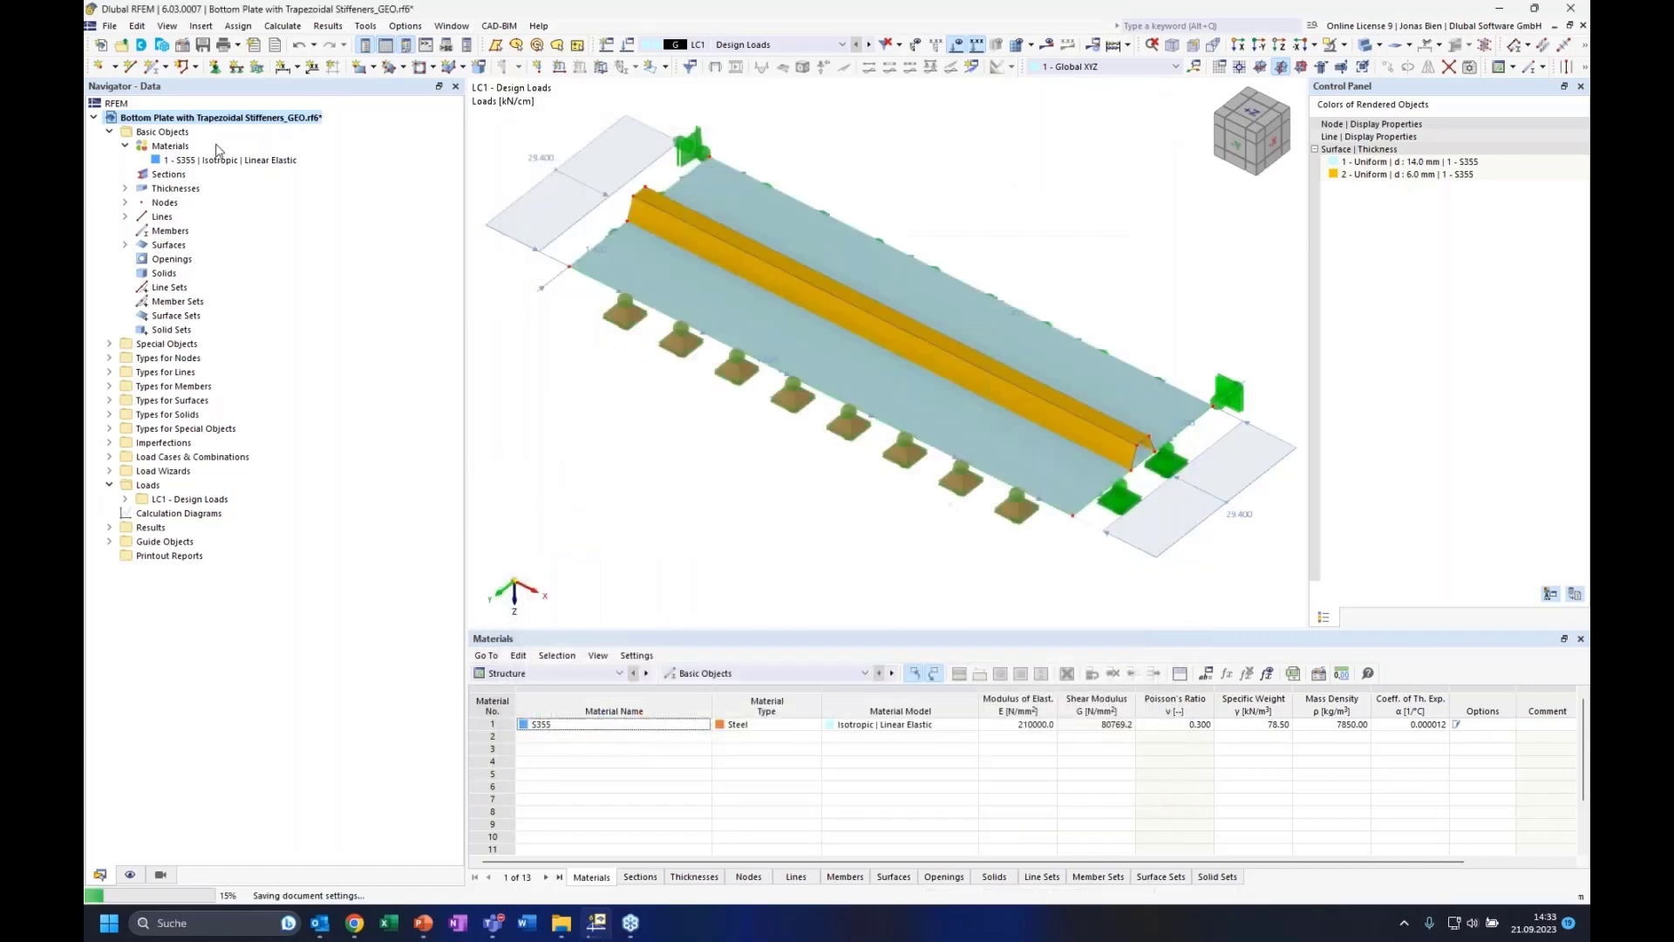
Set the material model of the S355 steel to Isotropic | Plastic (Surfaces/Solids)
double_click(231, 162)
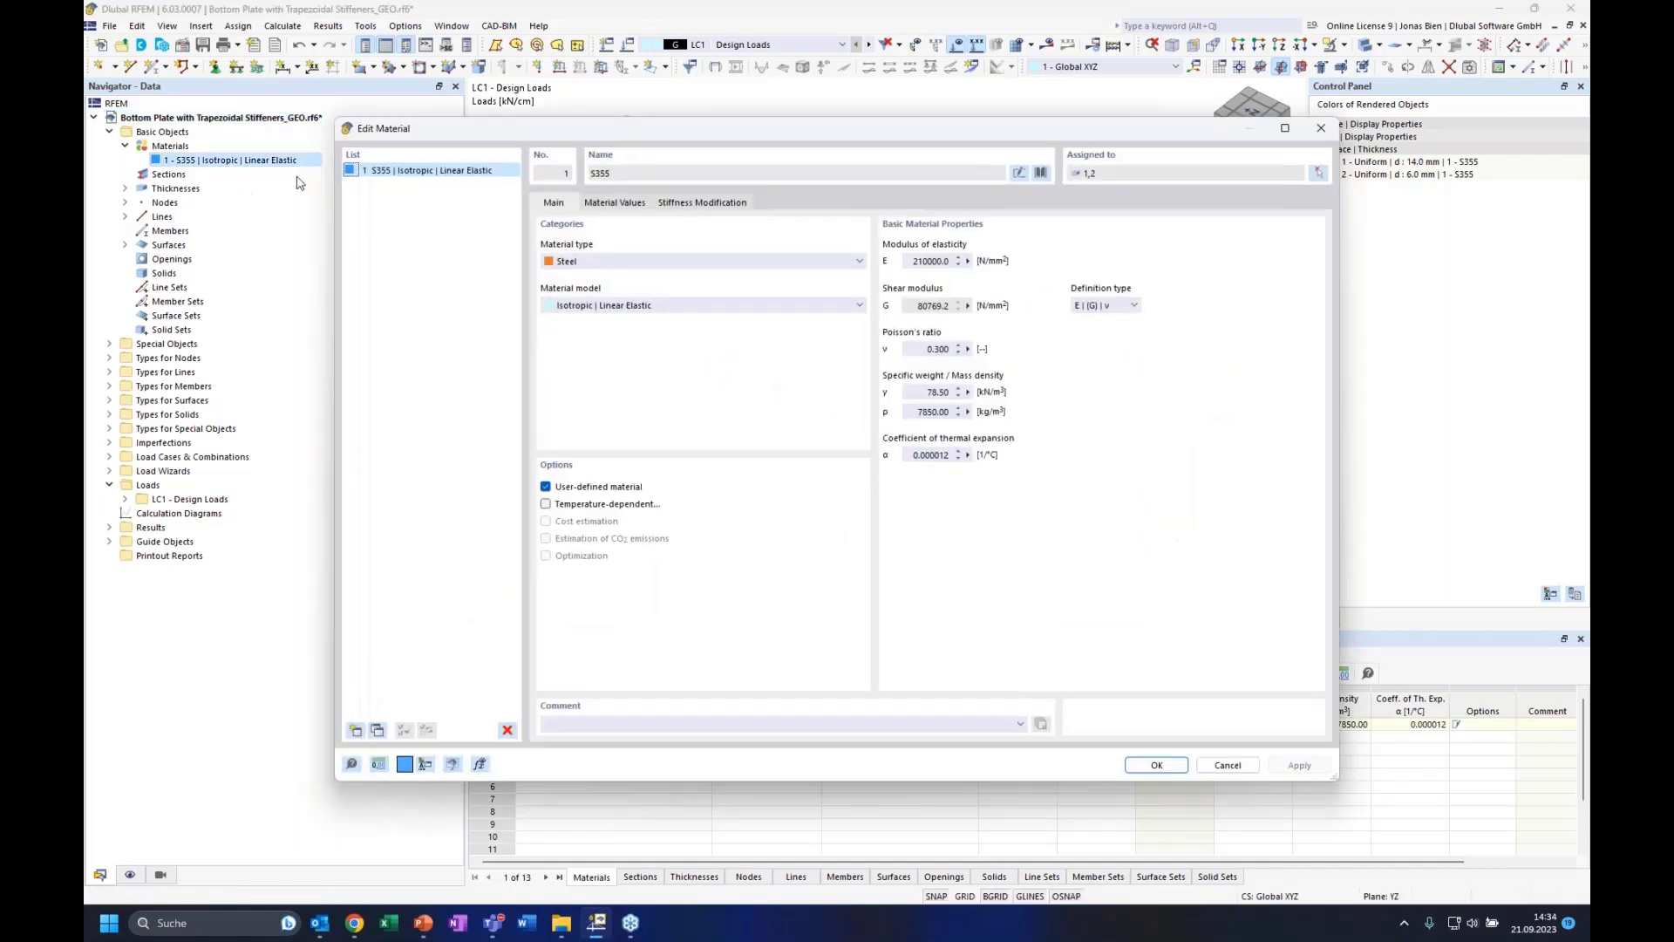
click(646, 313)
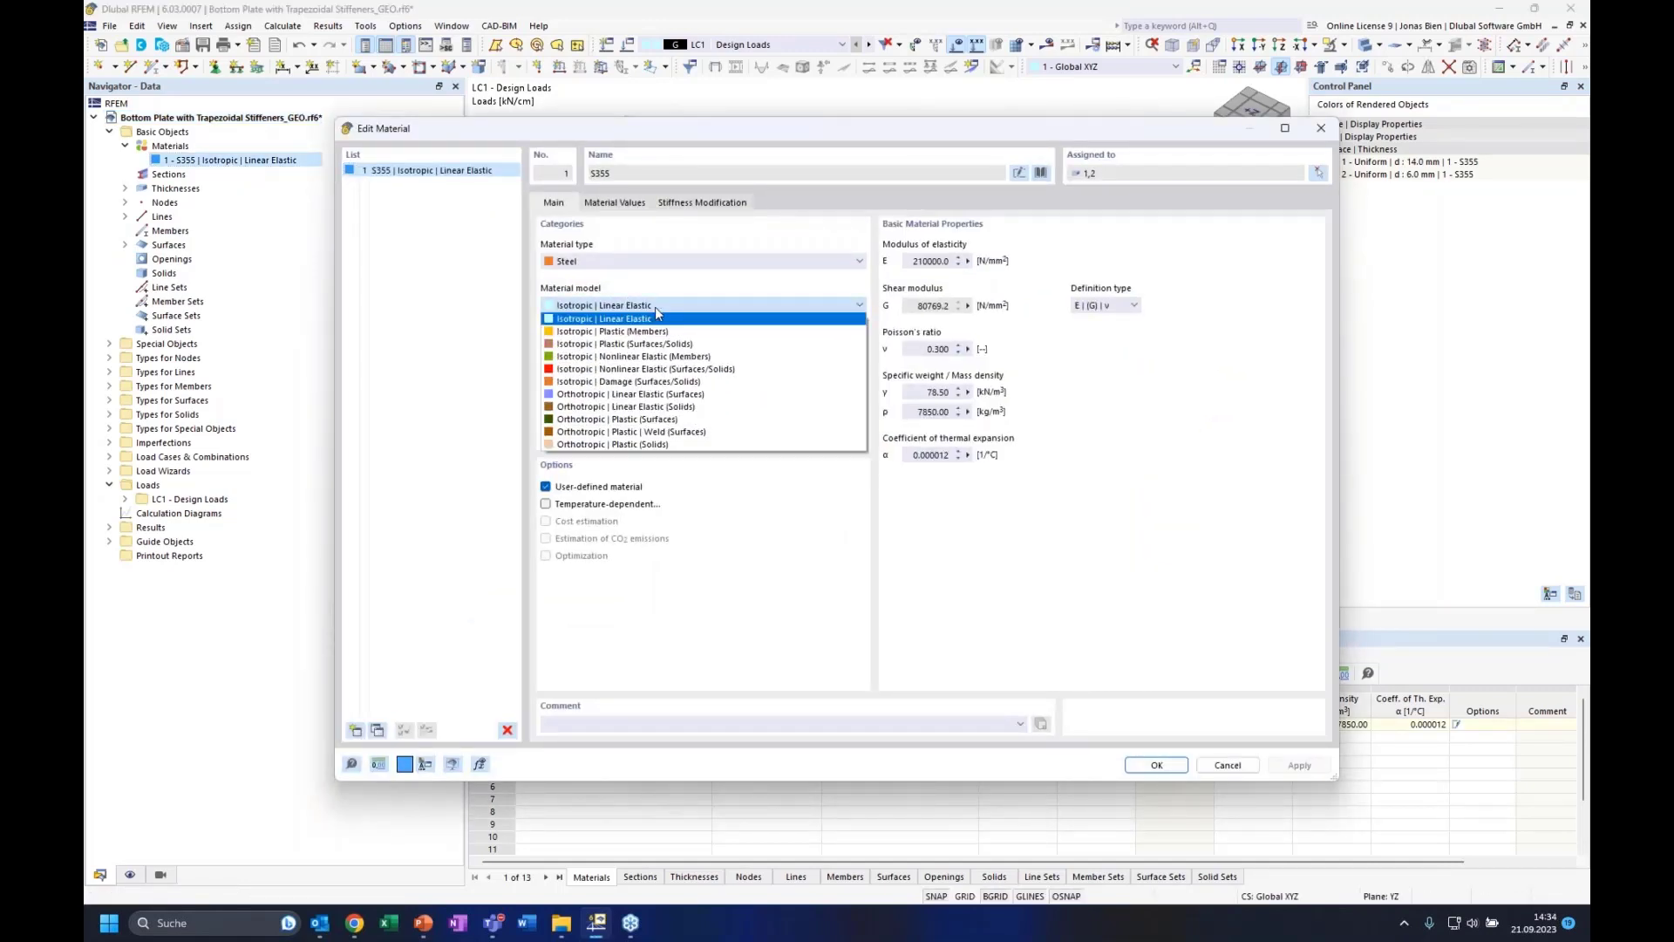
click(616, 345)
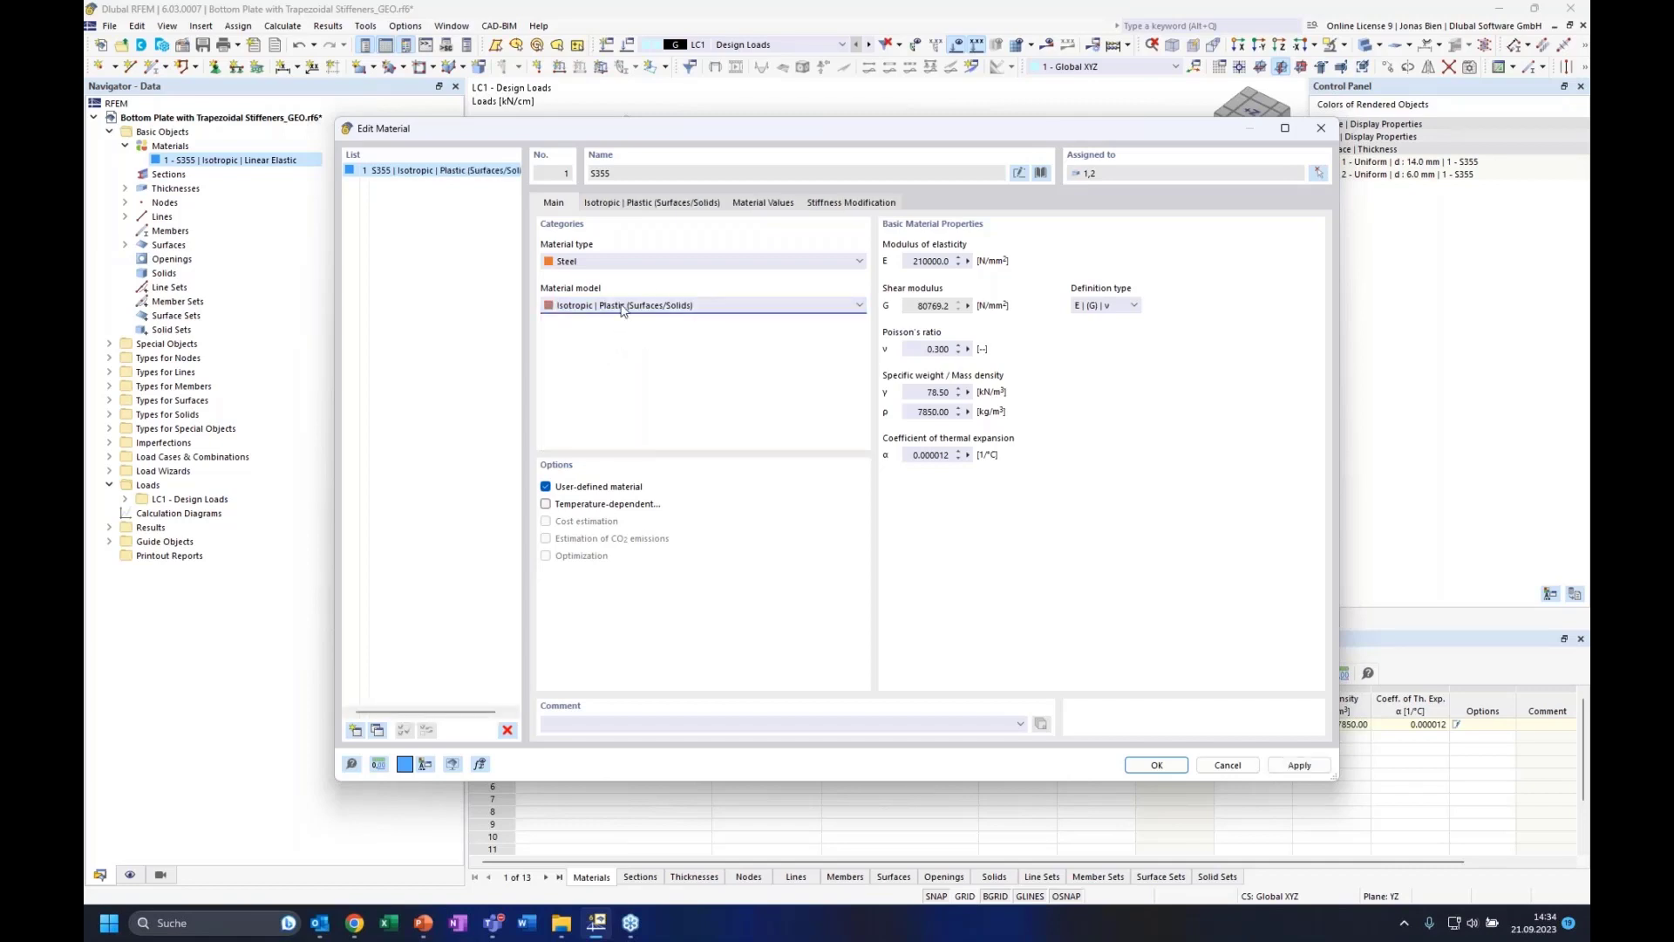
click(702, 310)
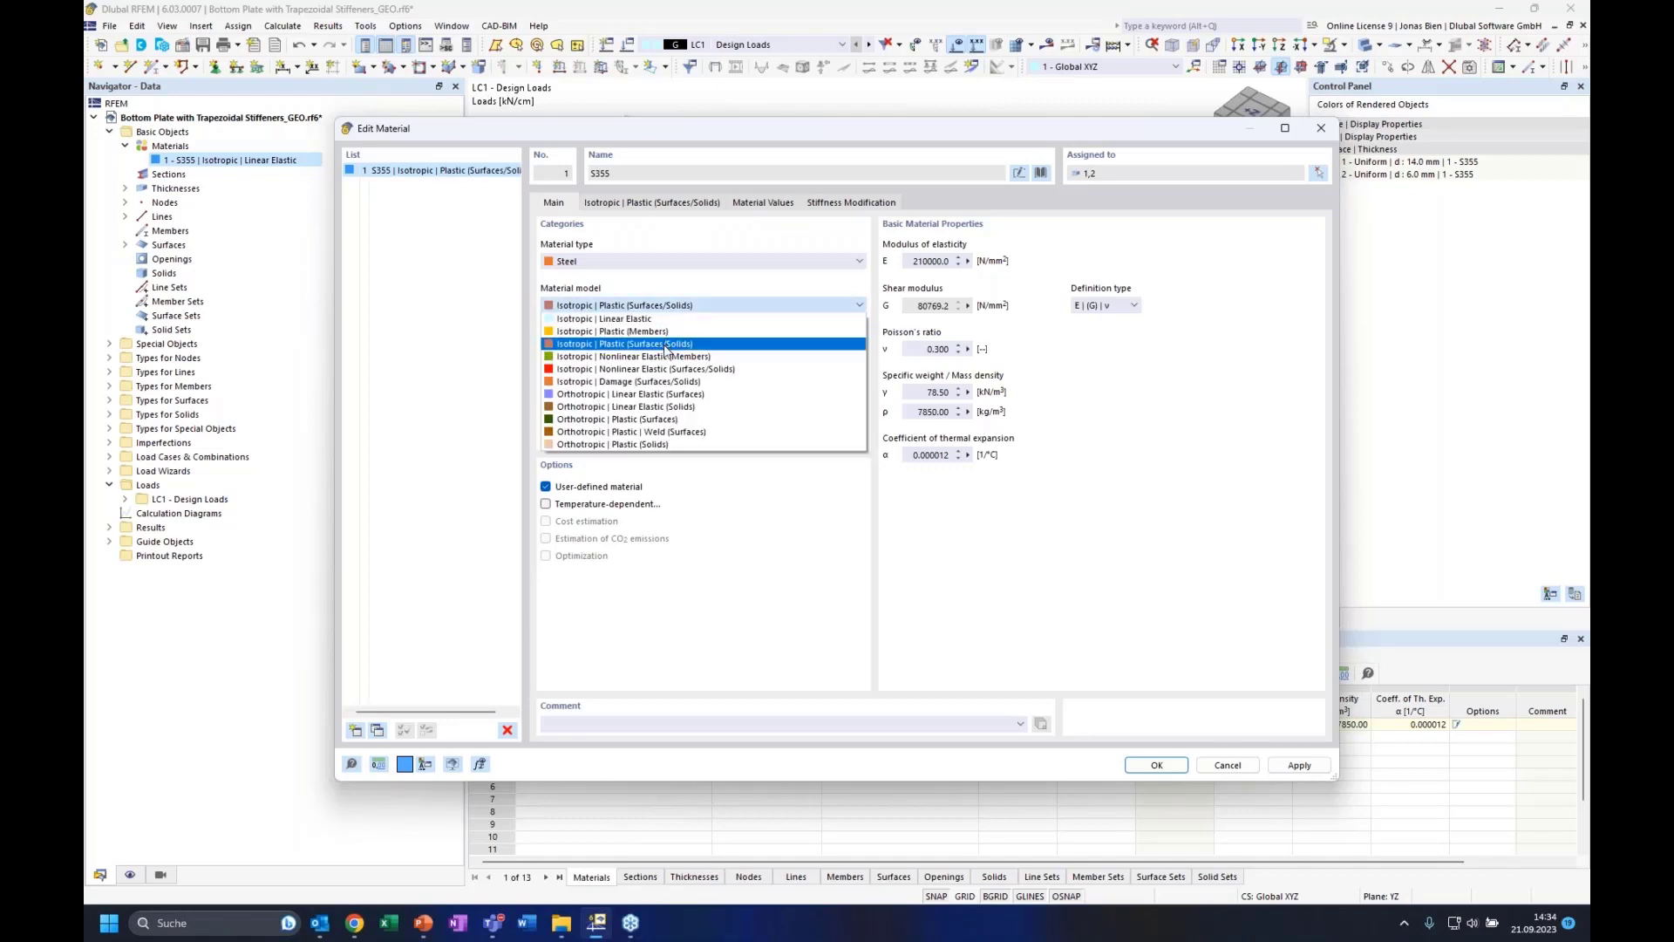
click(665, 345)
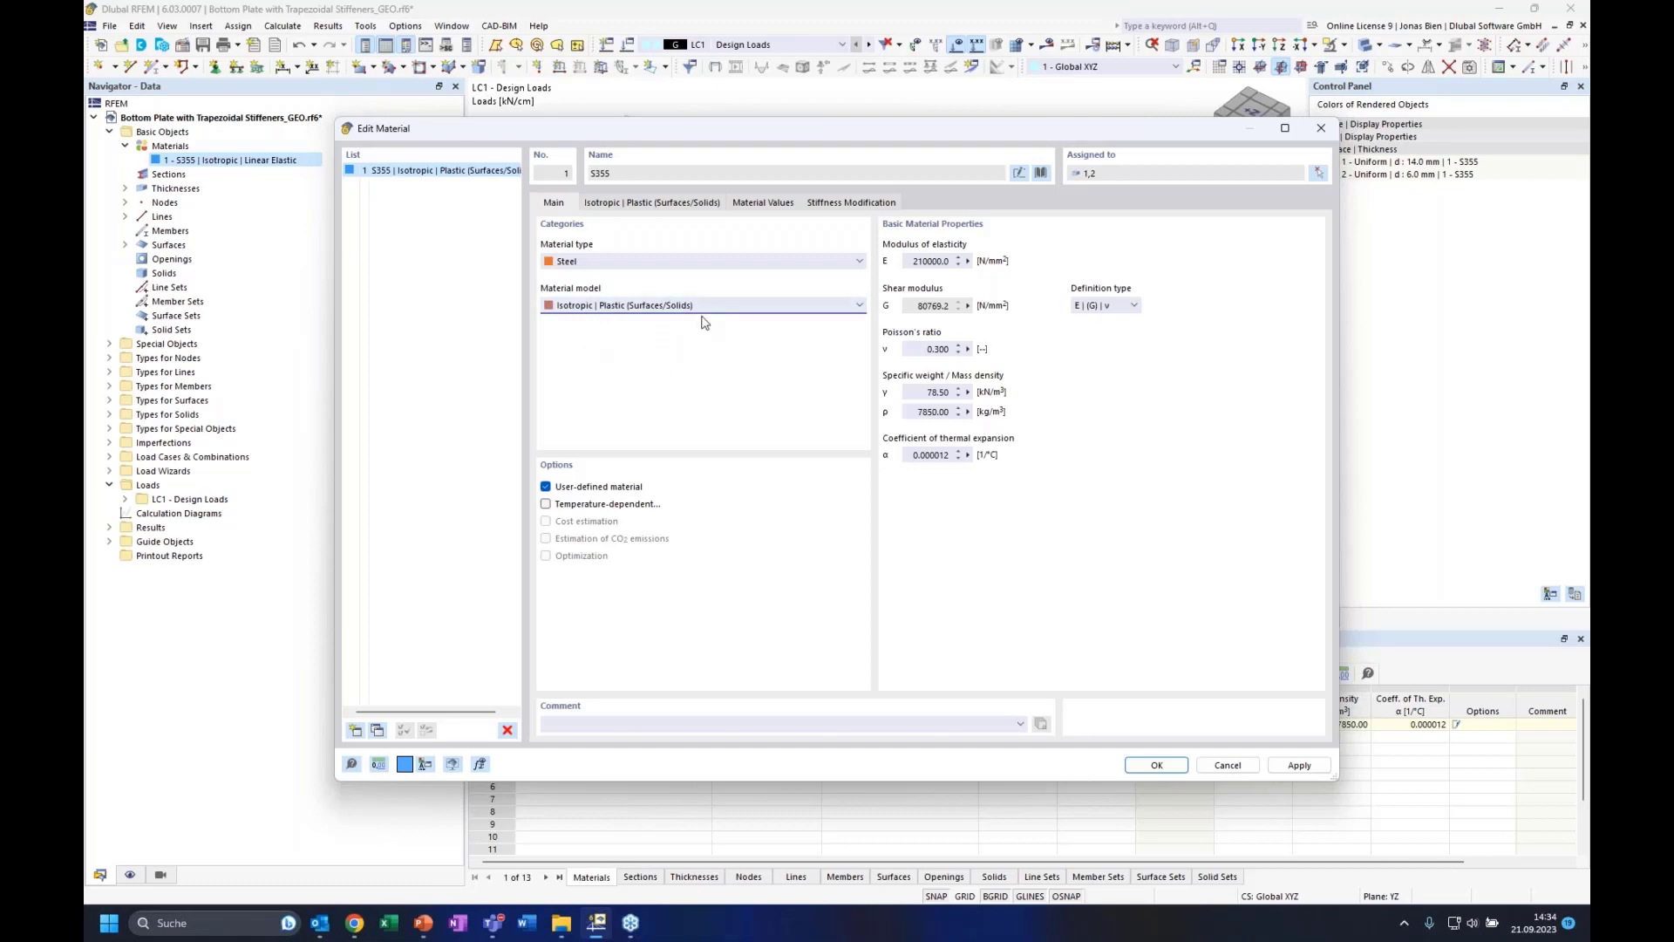
Review the plastic parameters and stress failure hypothesis options of the S355 material, and switch to PowerPoint
click(678, 205)
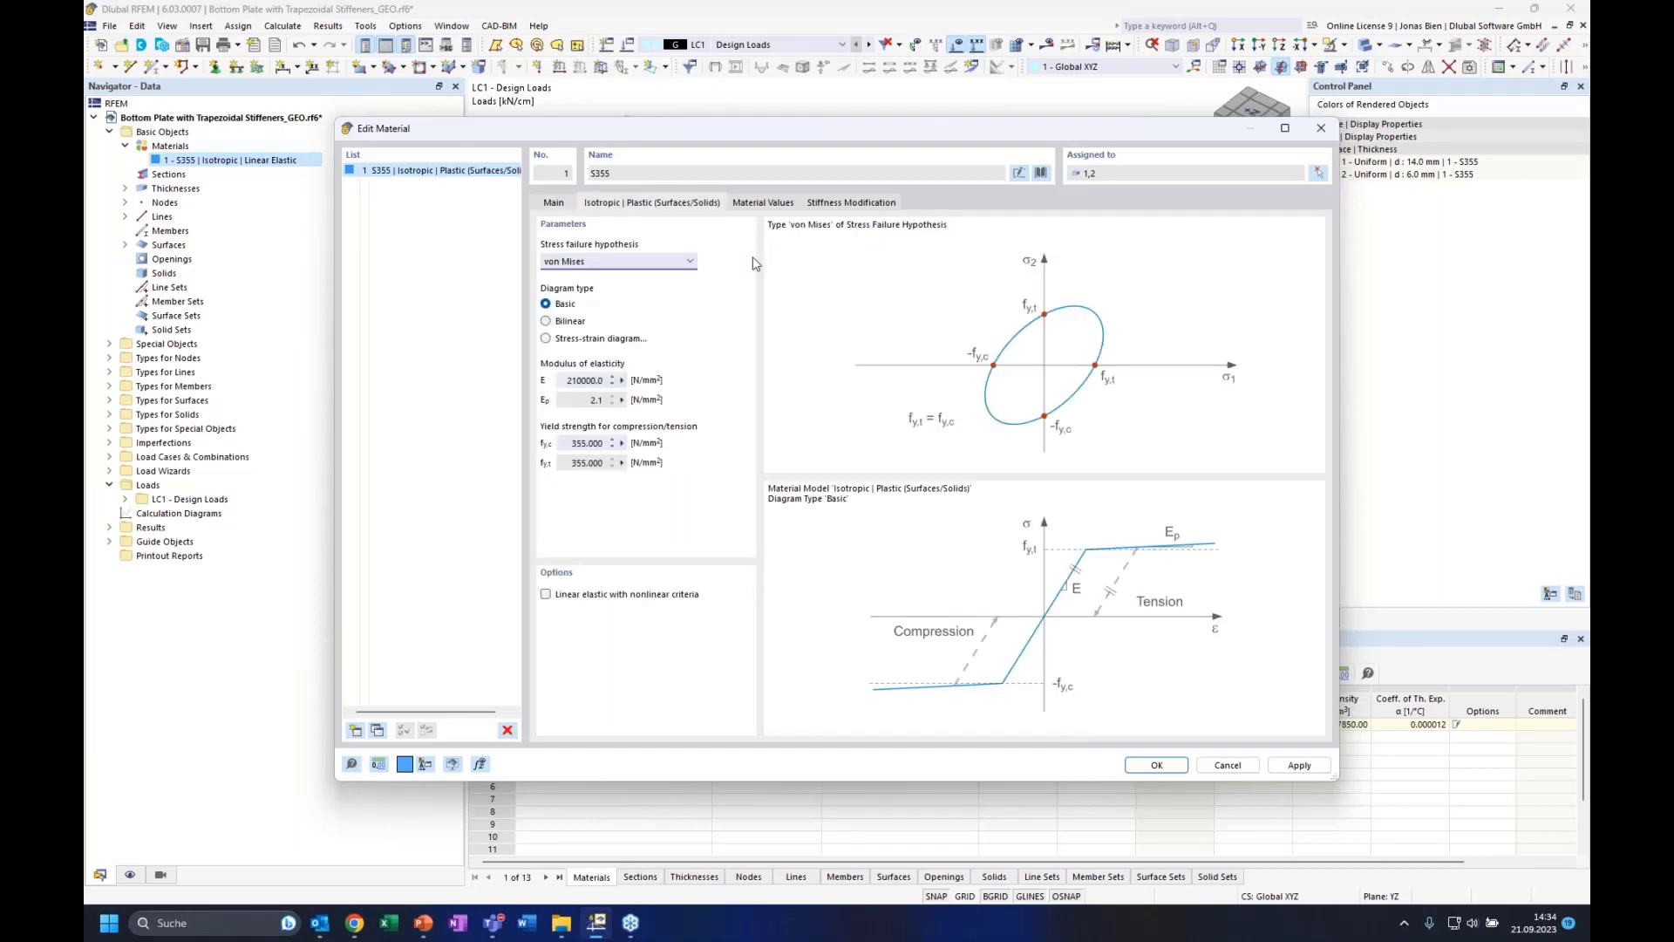
click(657, 264)
click(657, 264)
key(alt+Tab)
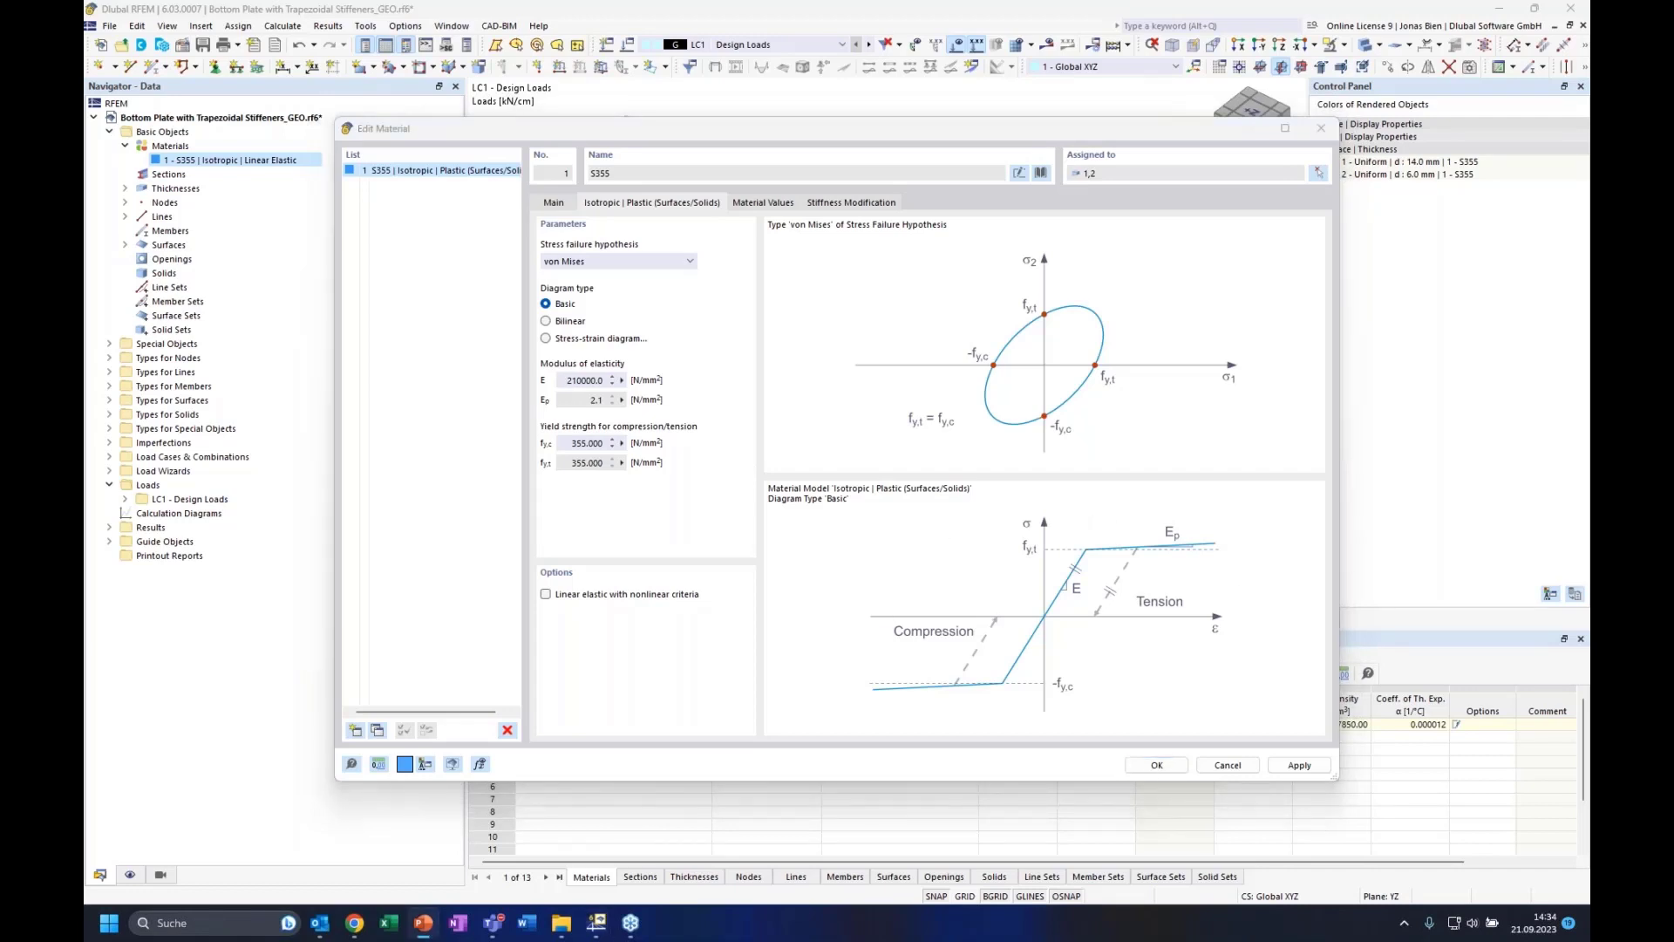
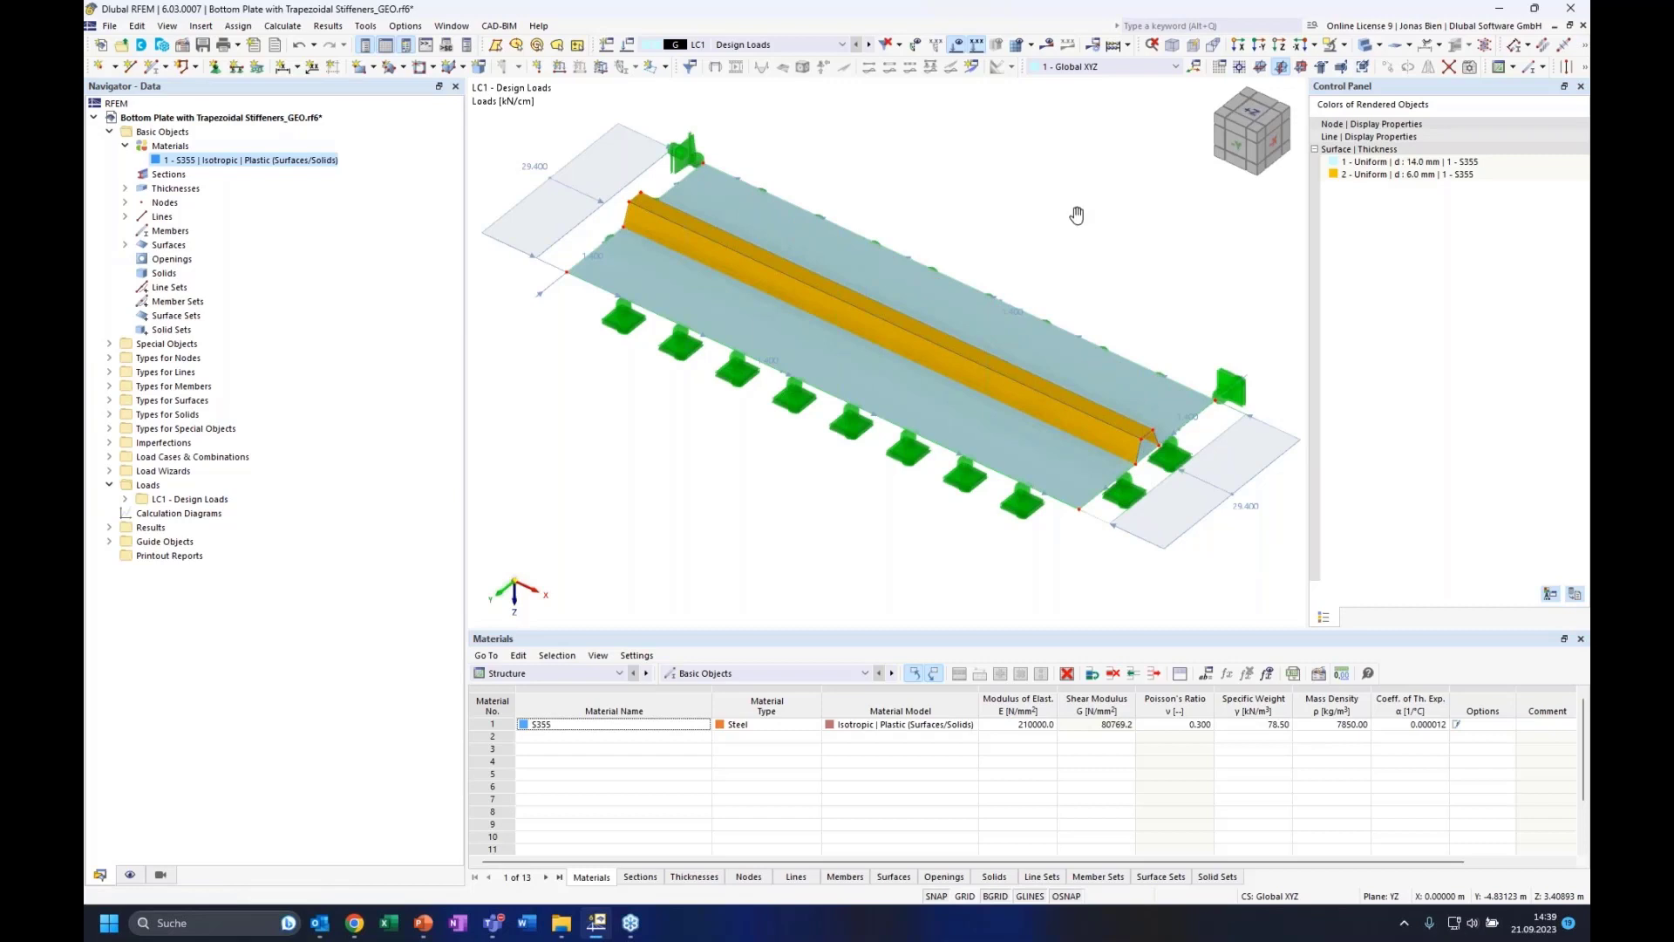
Open load case LC1 Design Loads and activate its critical load calculation with the Structure Stability add-on
middle_drag(1077, 215, 1082, 212)
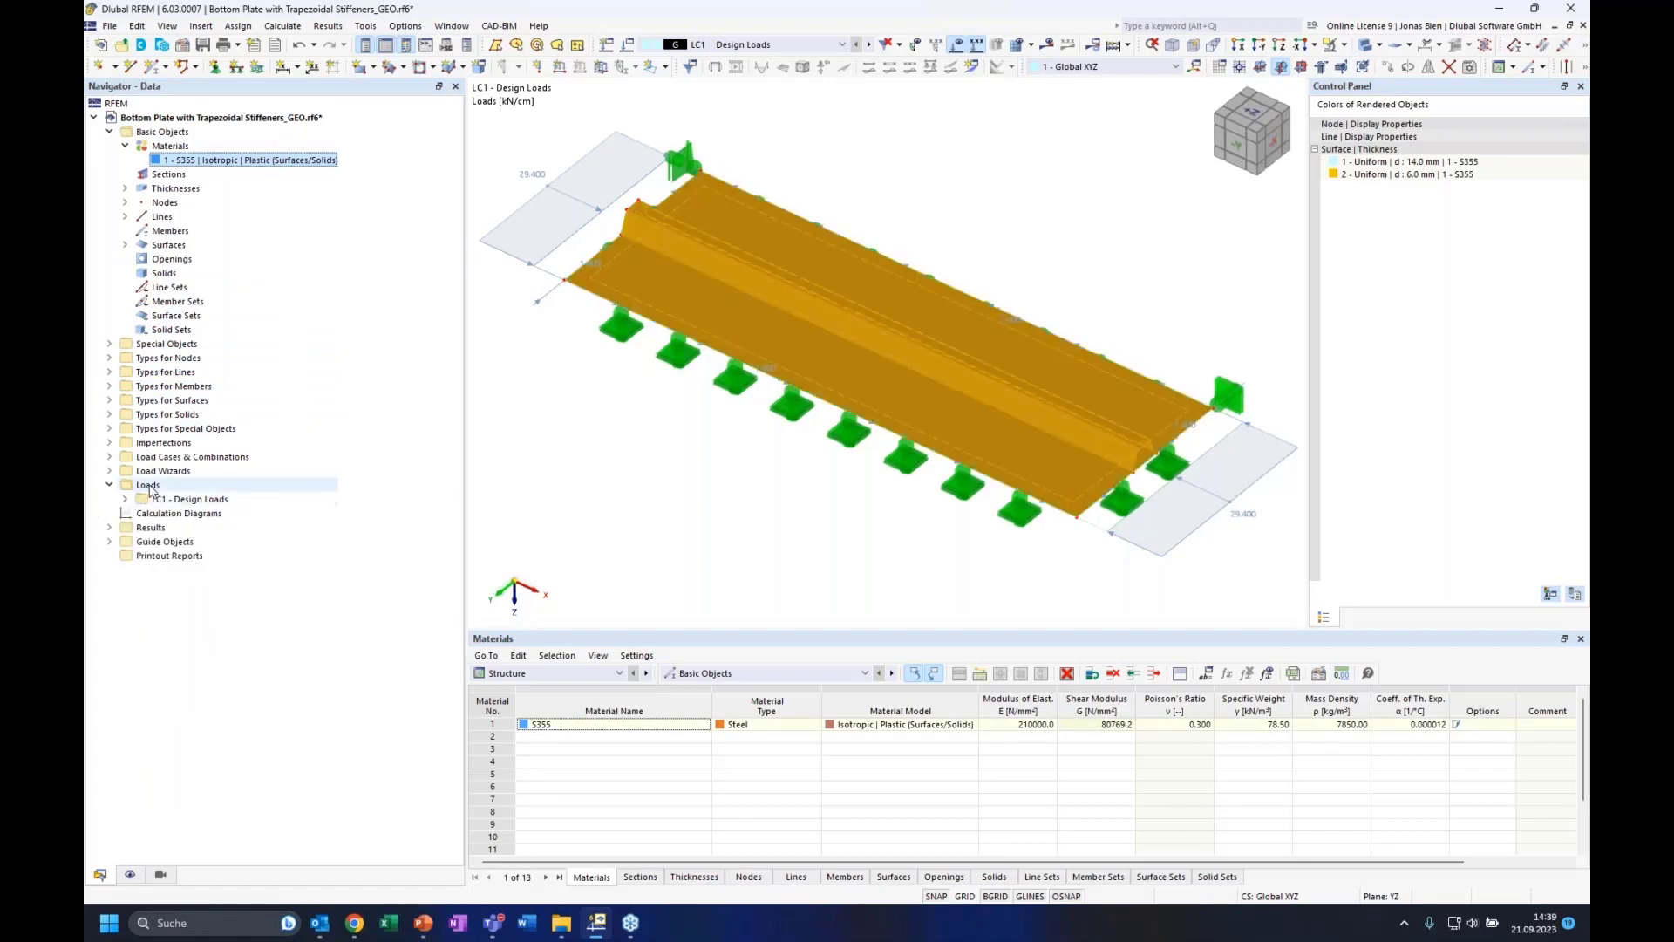
click(109, 457)
click(125, 471)
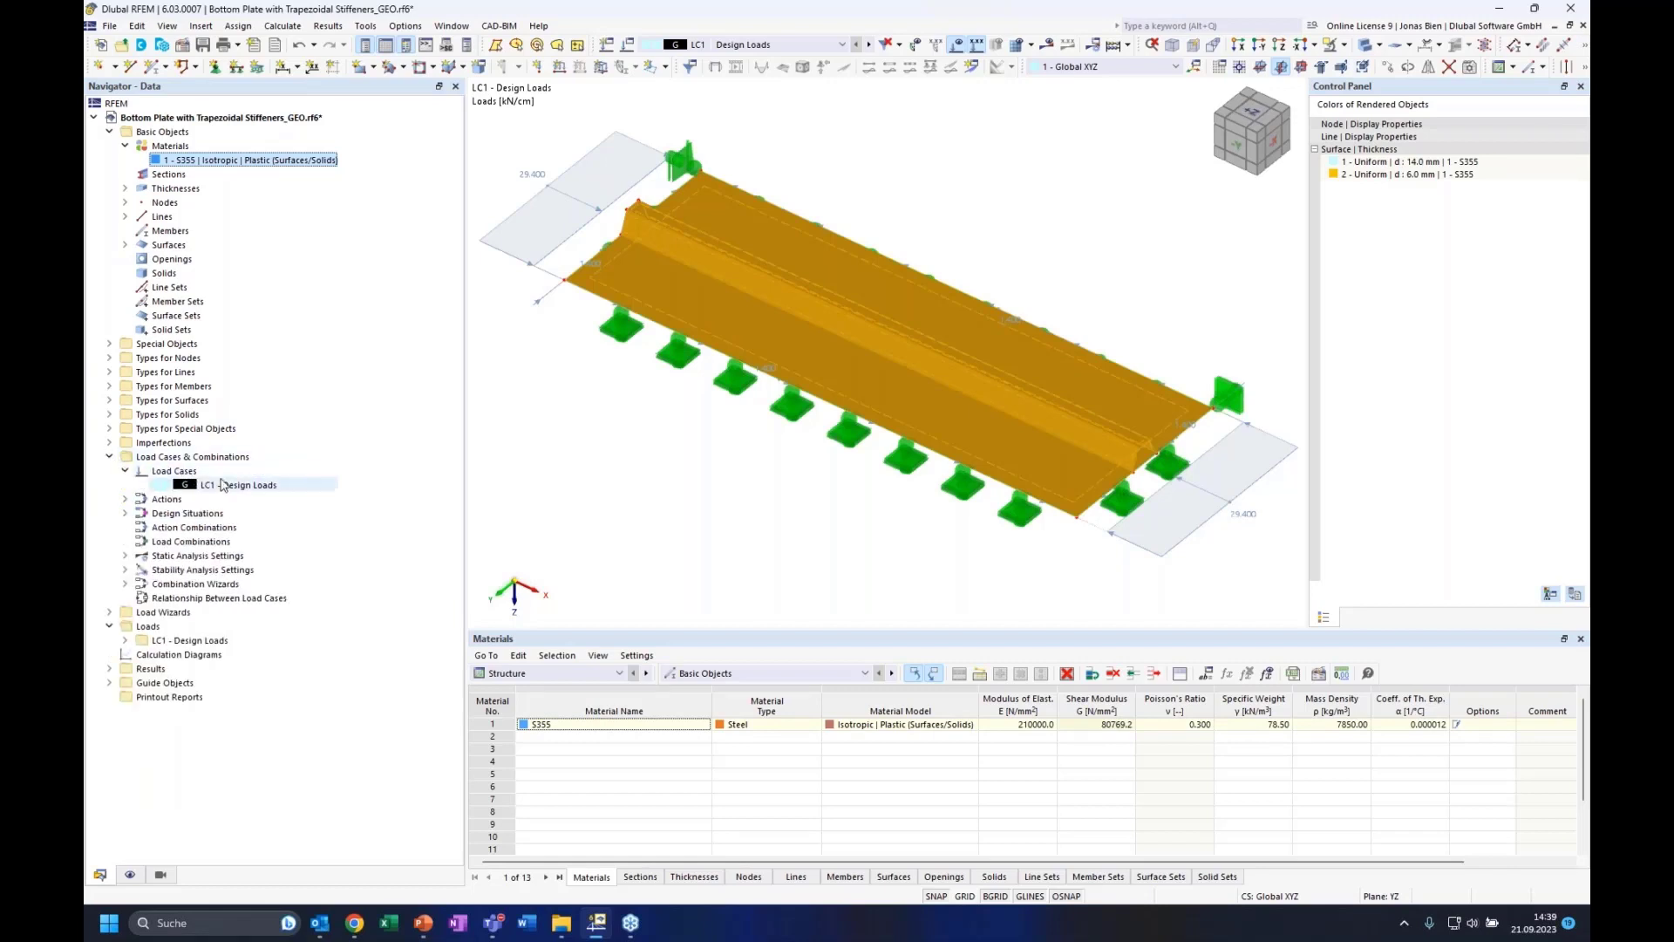
click(249, 487)
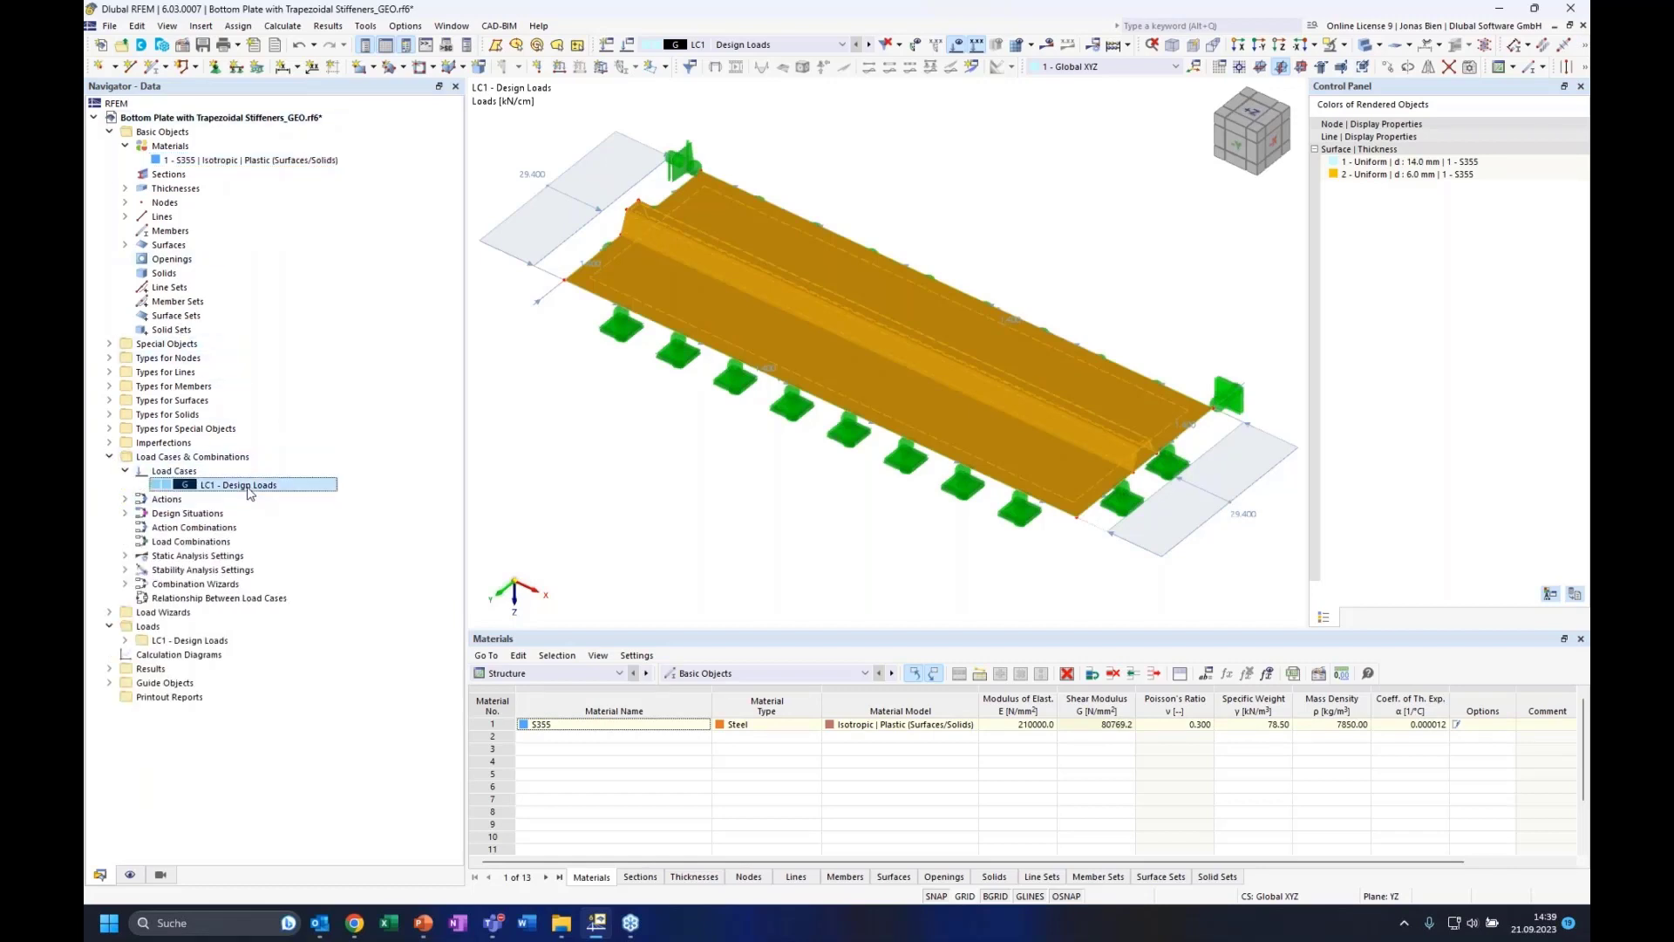
double_click(249, 486)
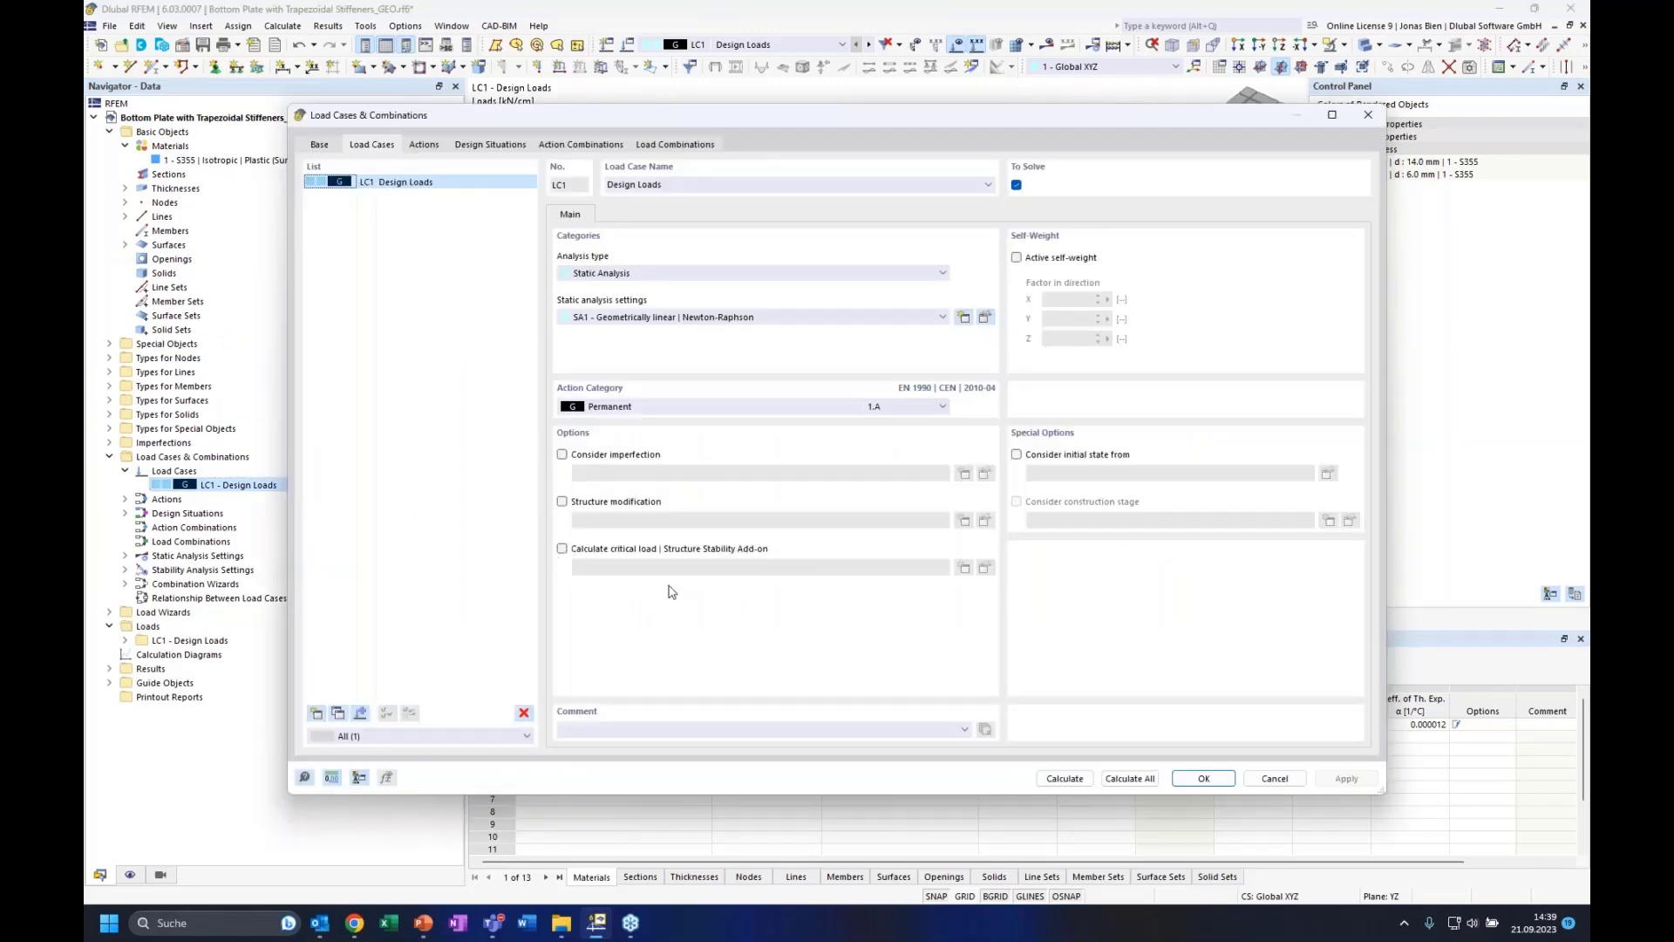
click(561, 550)
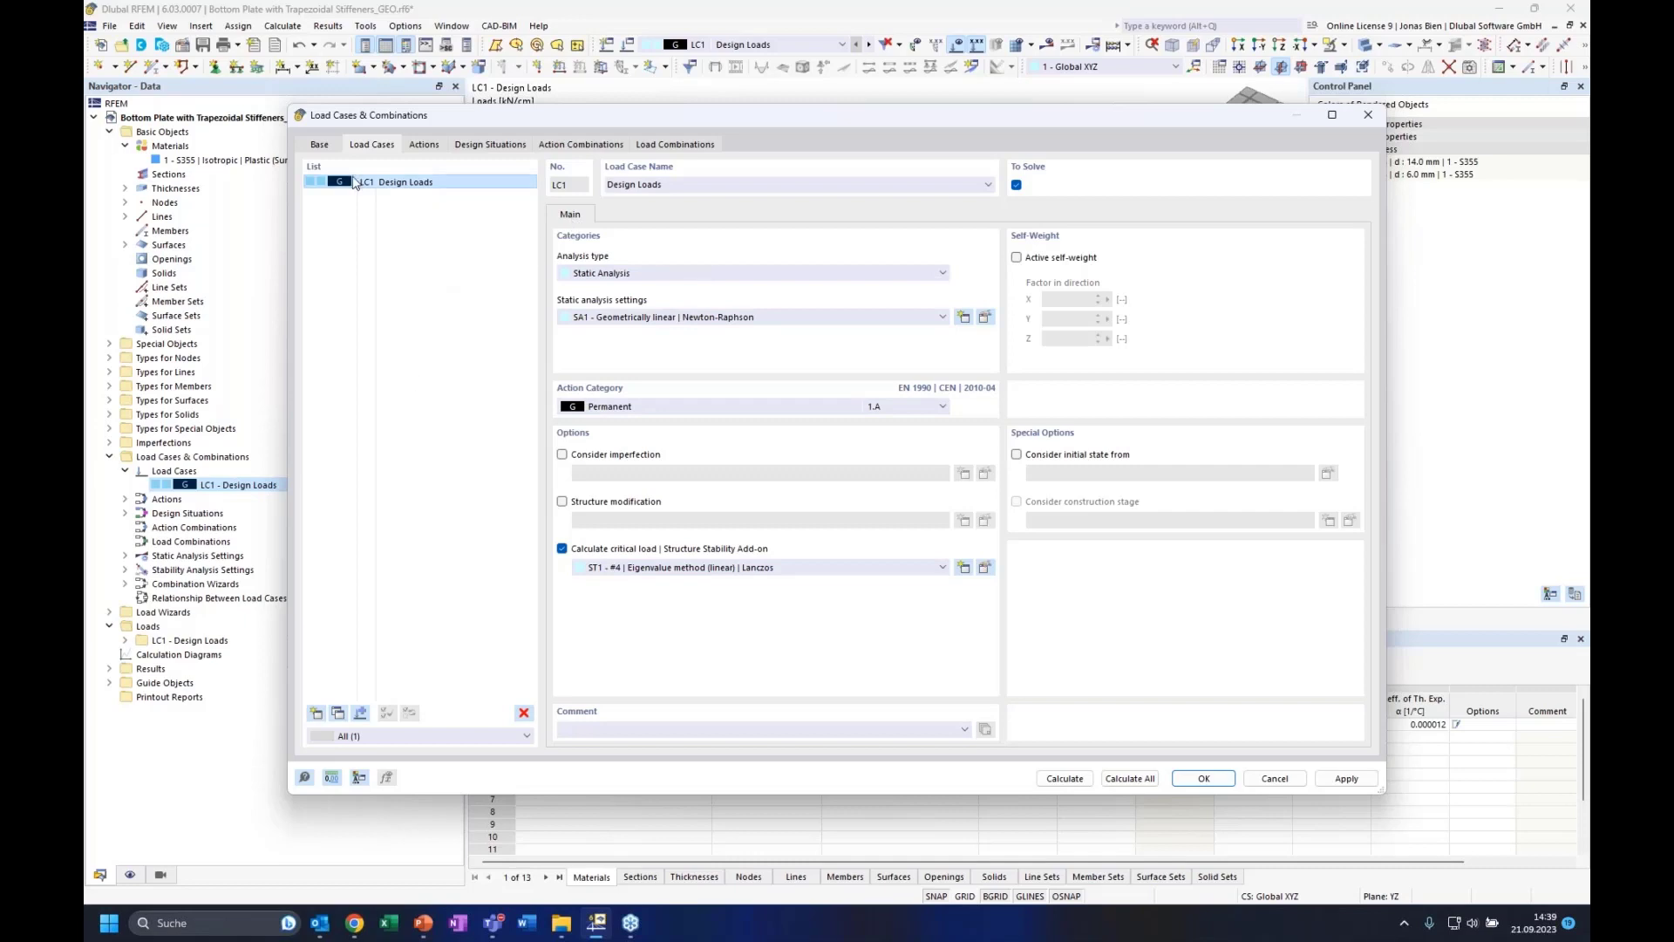
Set the number of lowest eigenvalues to 20 in stability analysis settings ST1 and apply the load case LC1 settings
click(984, 568)
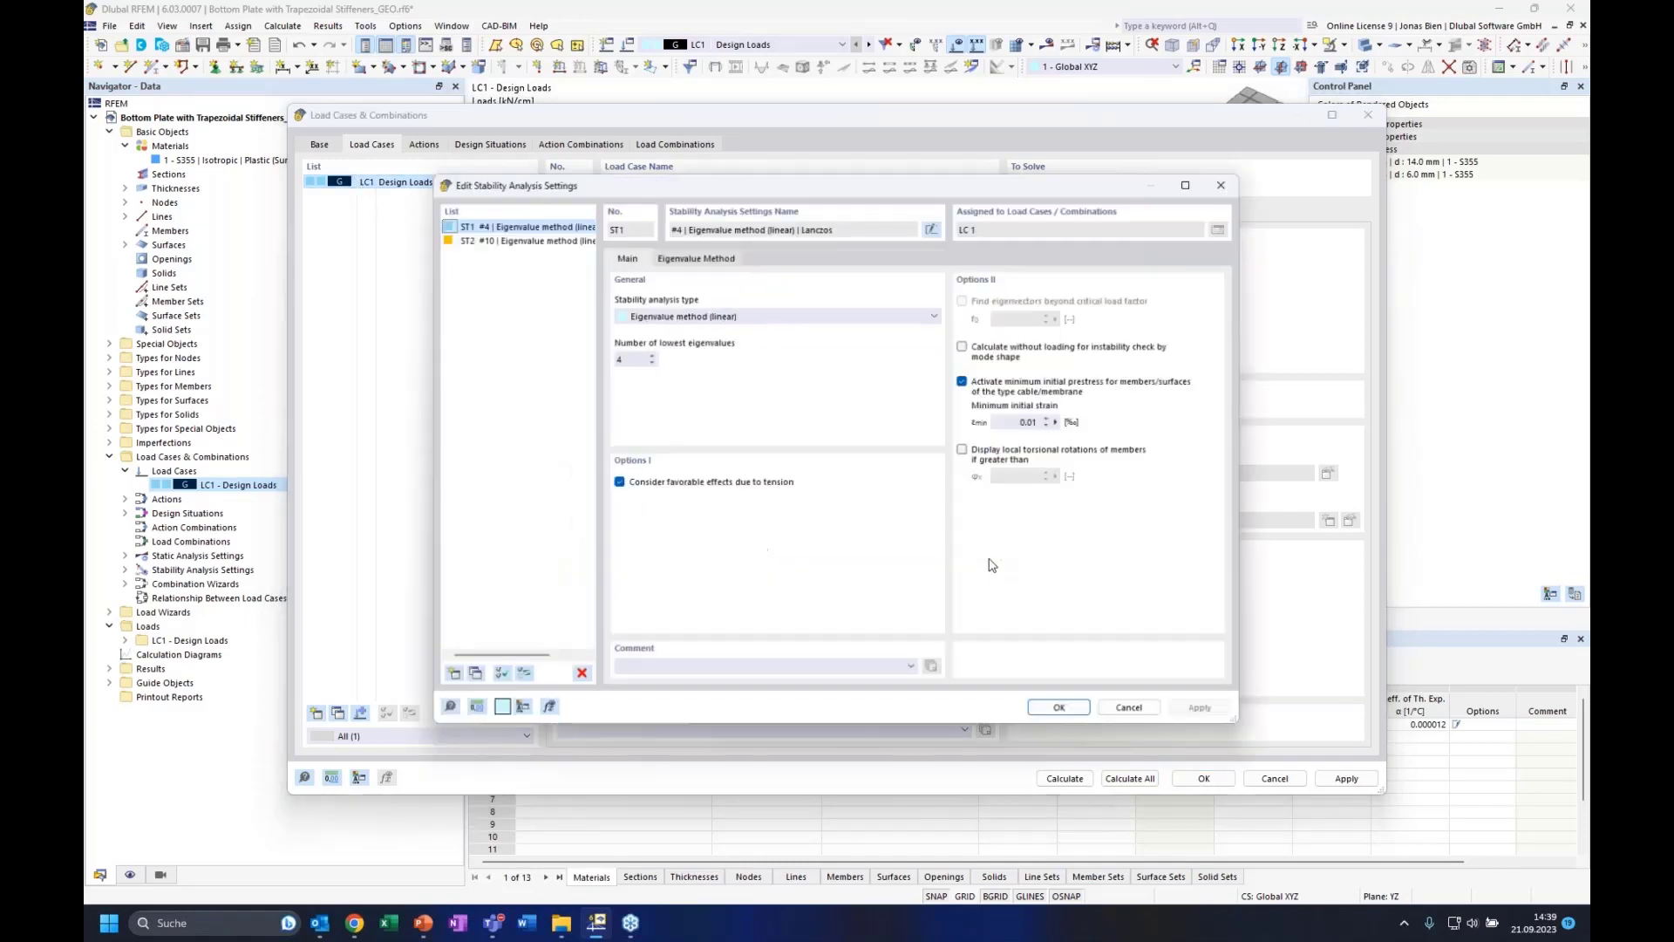
double_click(629, 354)
text(20)
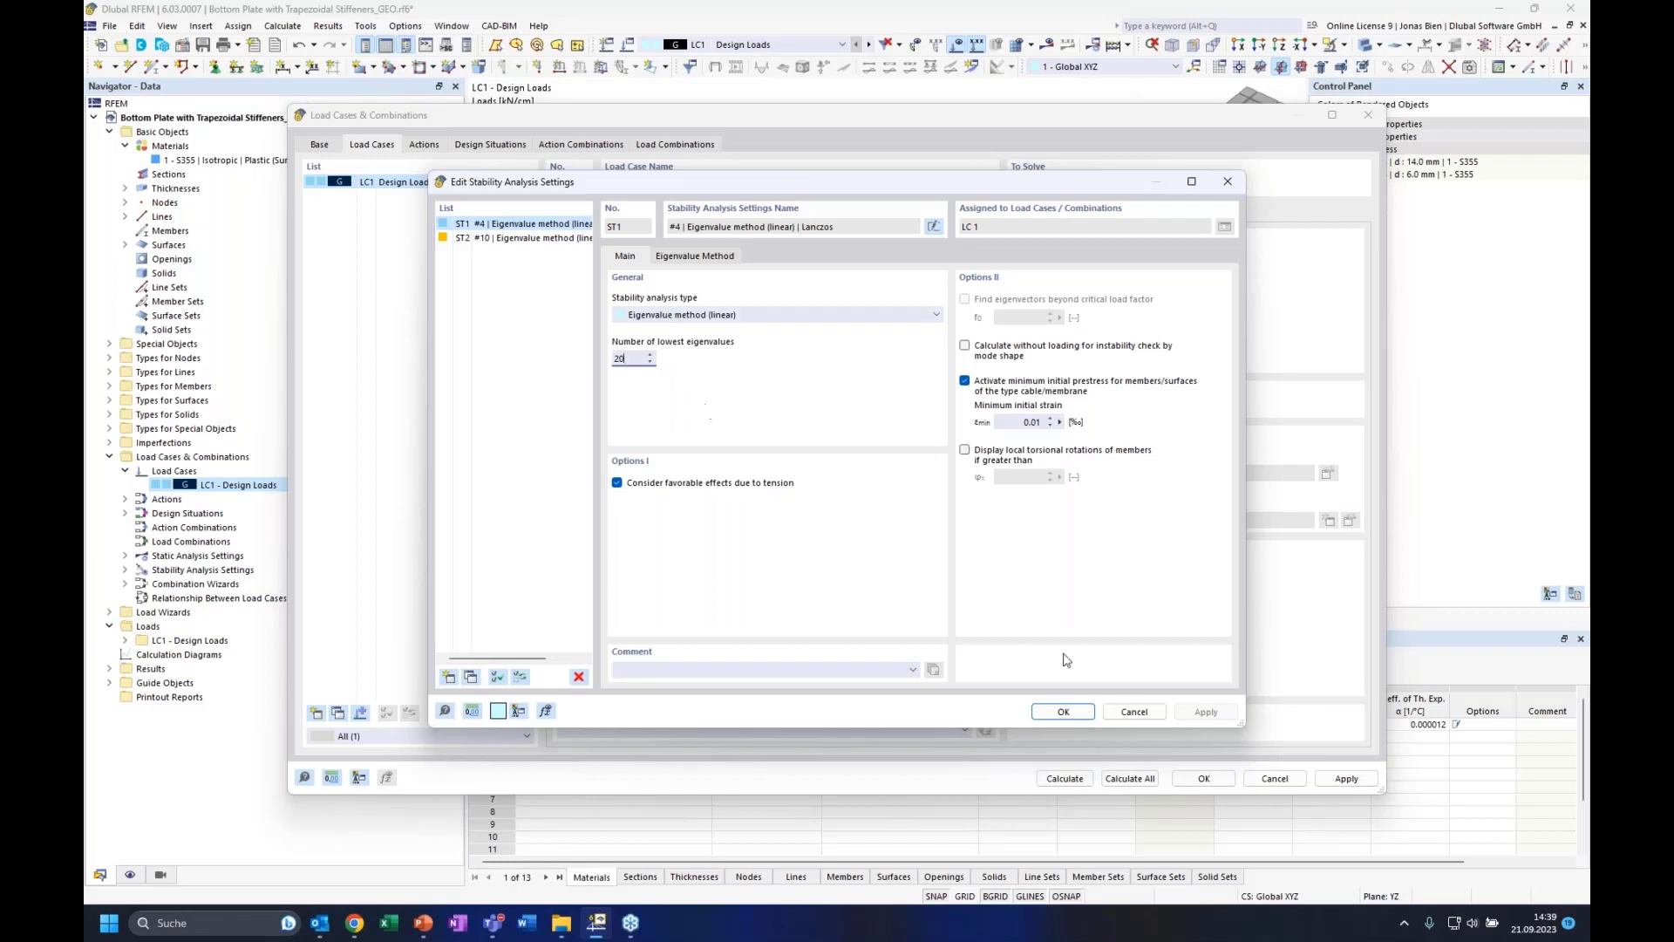
click(1063, 711)
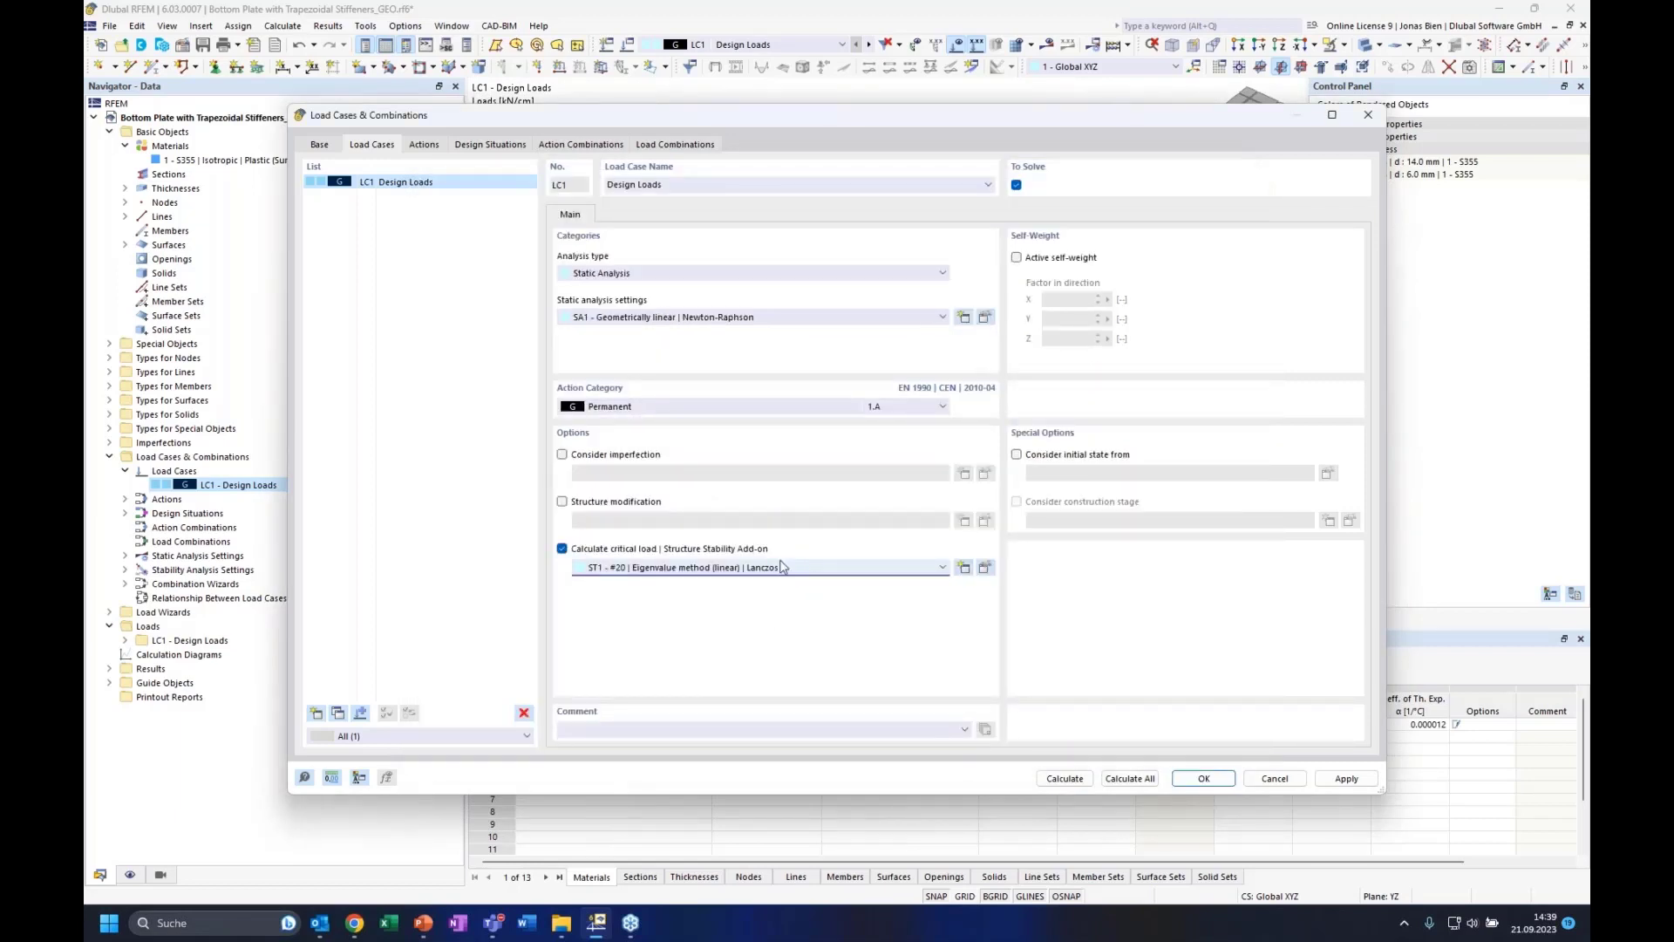
click(1204, 779)
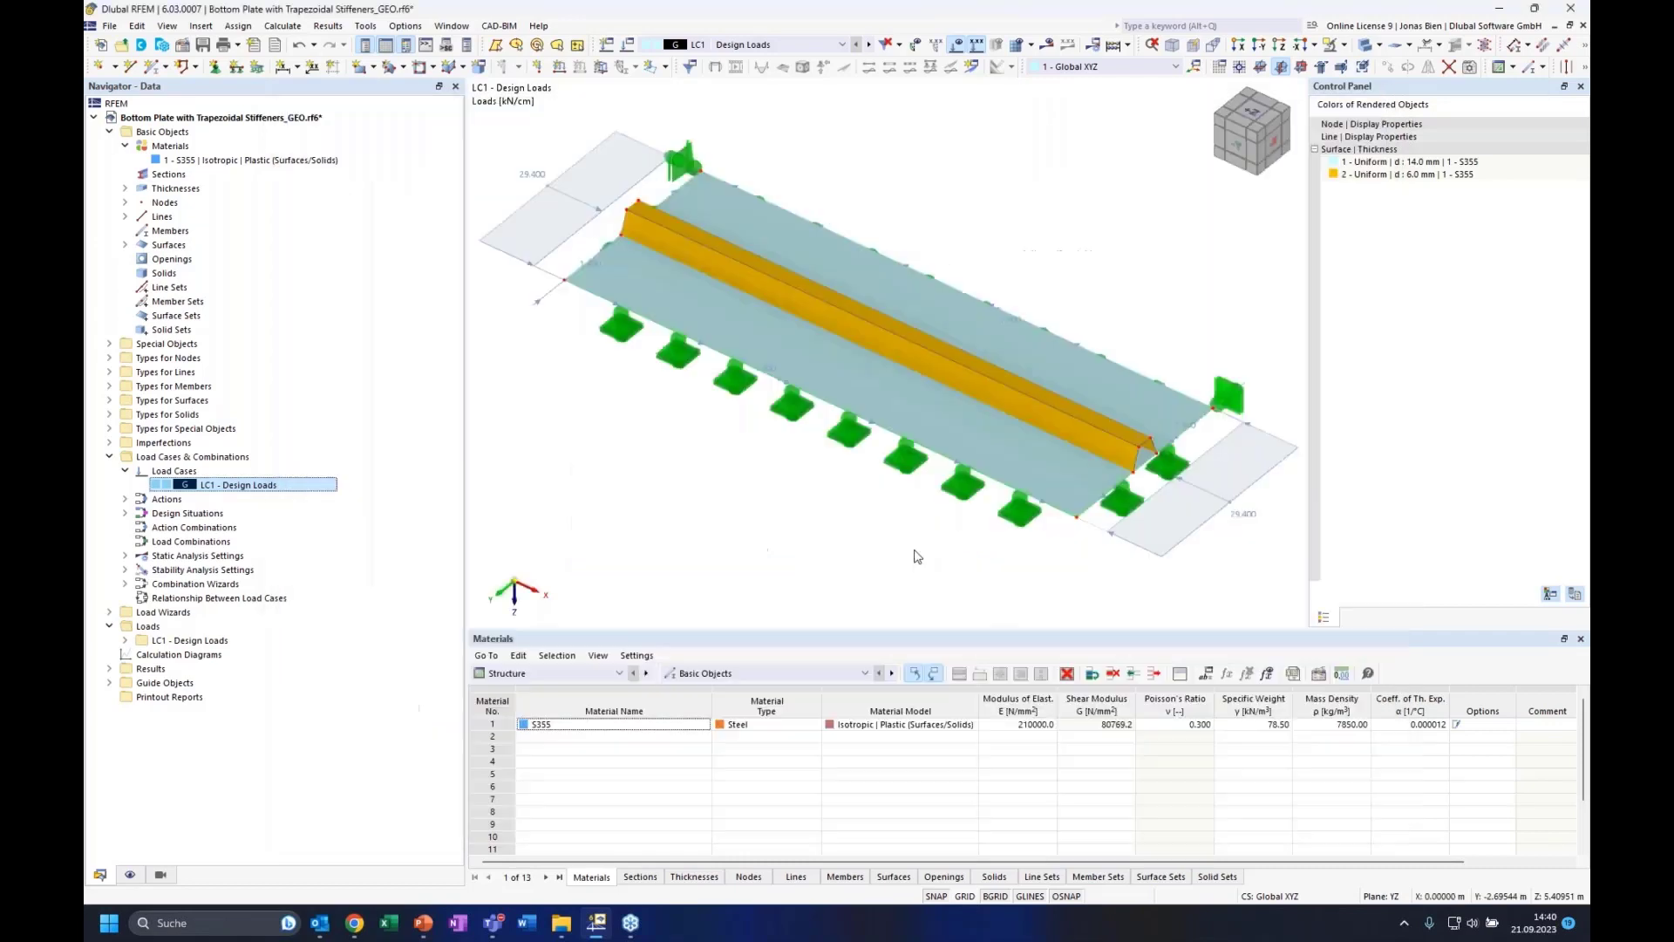
Generate the FE mesh with the existing mesh settings and inspect it on the plate with its supports
mouse_move(1102, 259)
middle_down()
mouse_move(1050, 270)
mouse_move(1078, 274)
middle_up()
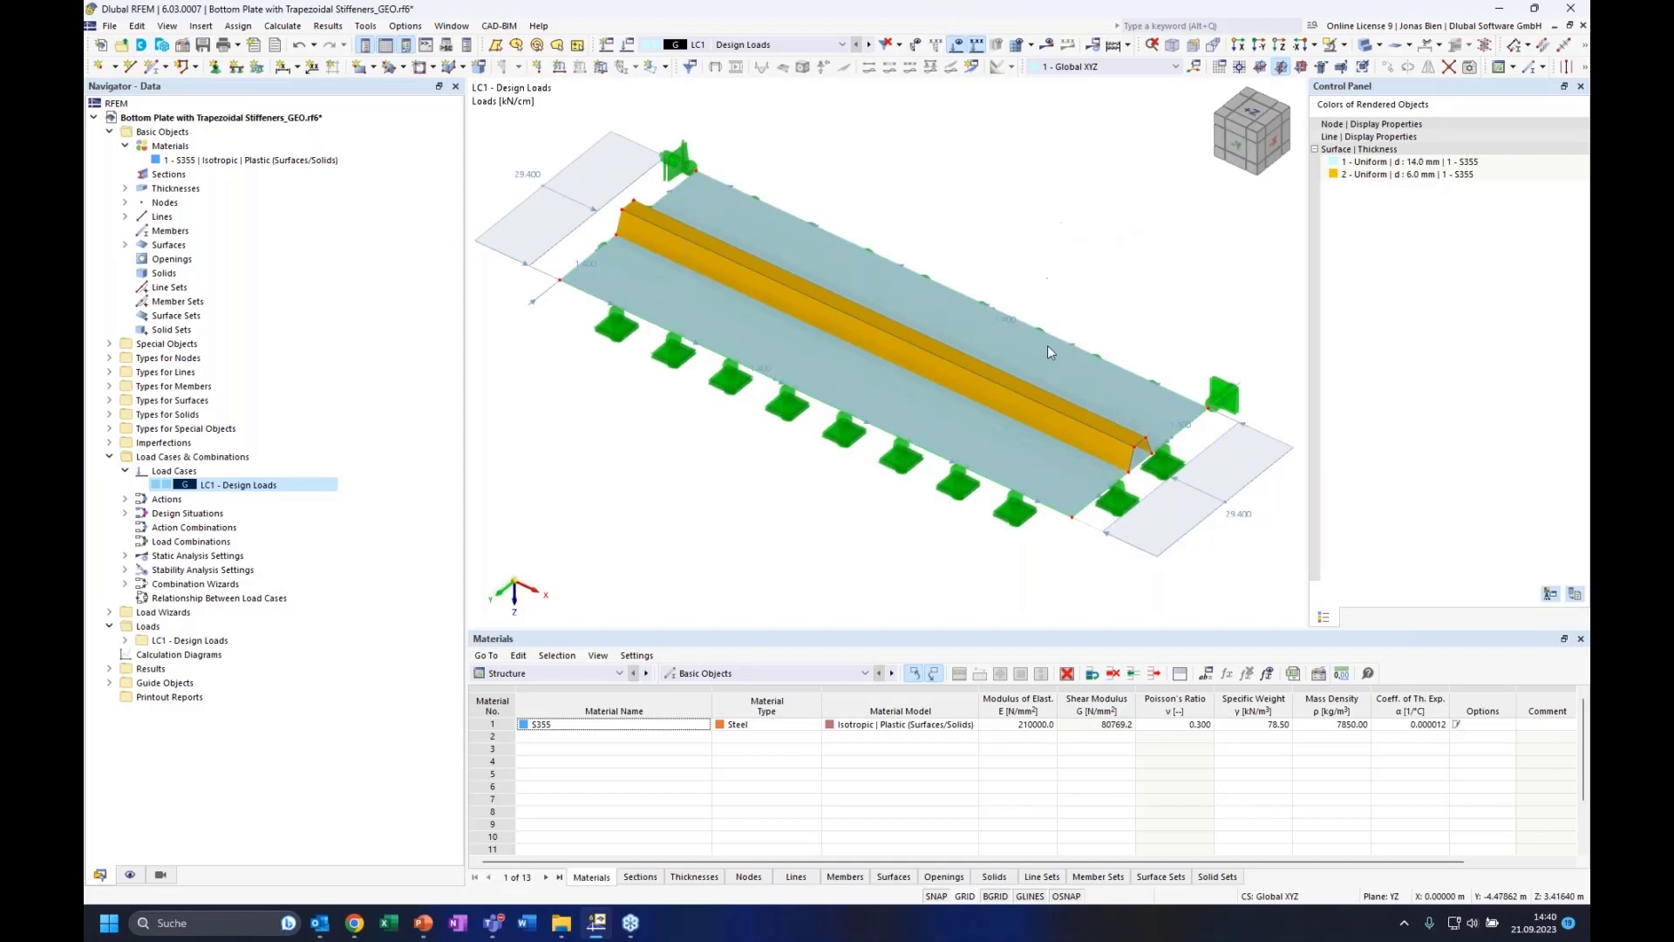
click(1016, 48)
click(898, 534)
ctrl+middle_drag(1115, 251, 1050, 247)
scroll(958, 473, up, 3)
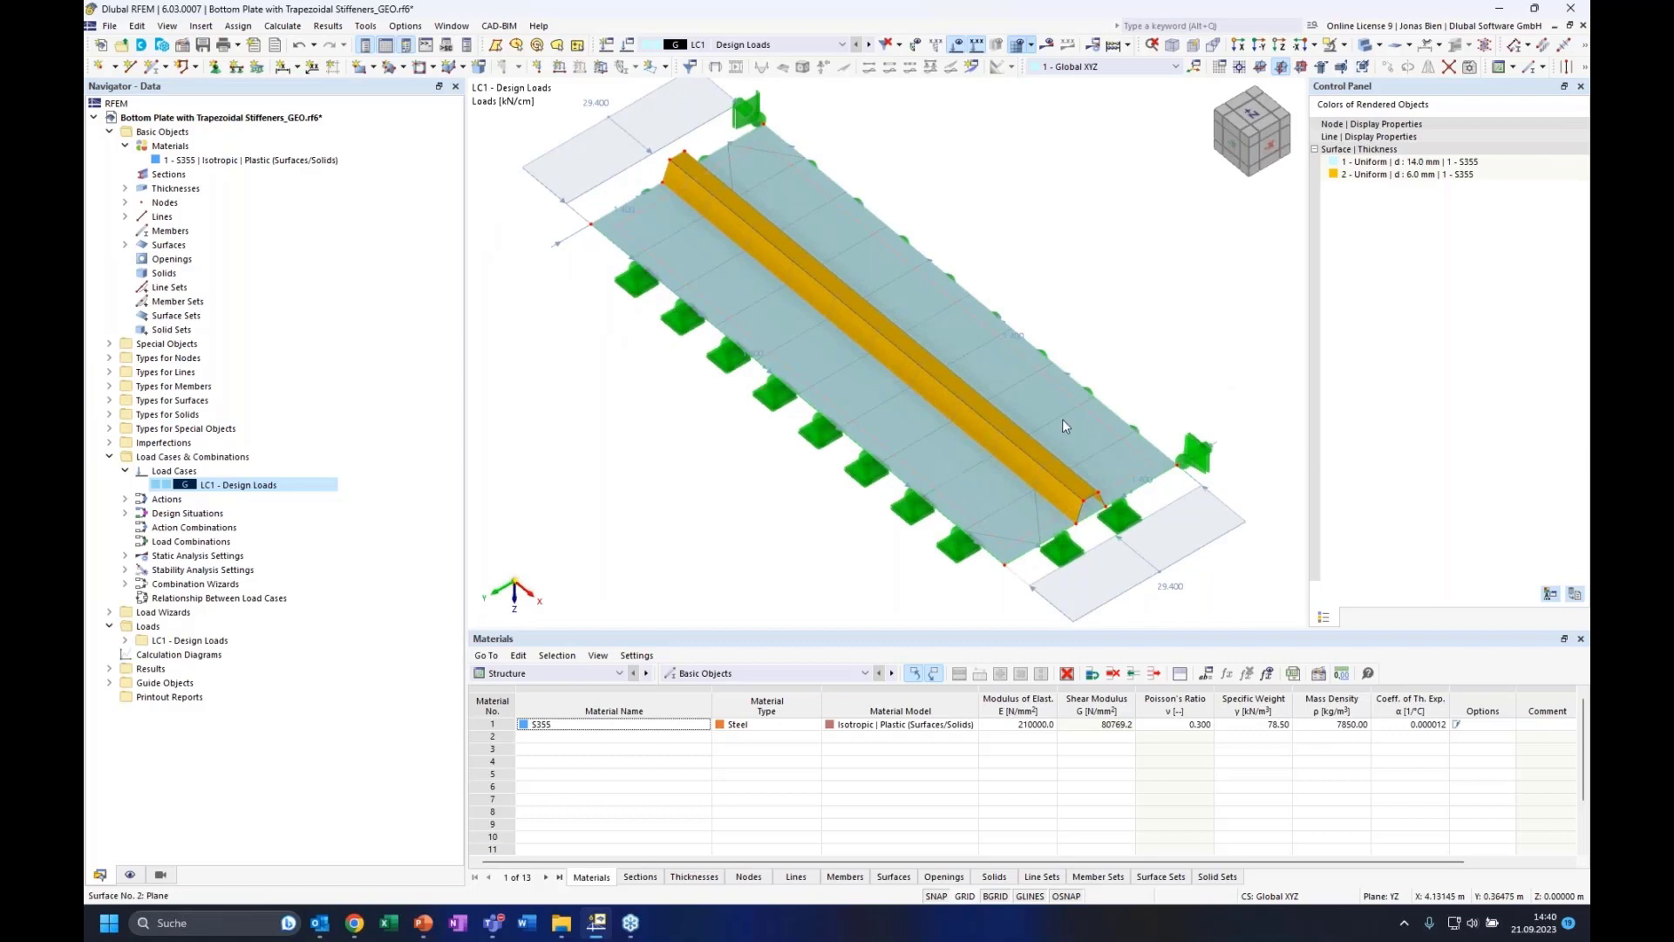
ctrl+middle_drag(999, 216, 1103, 272)
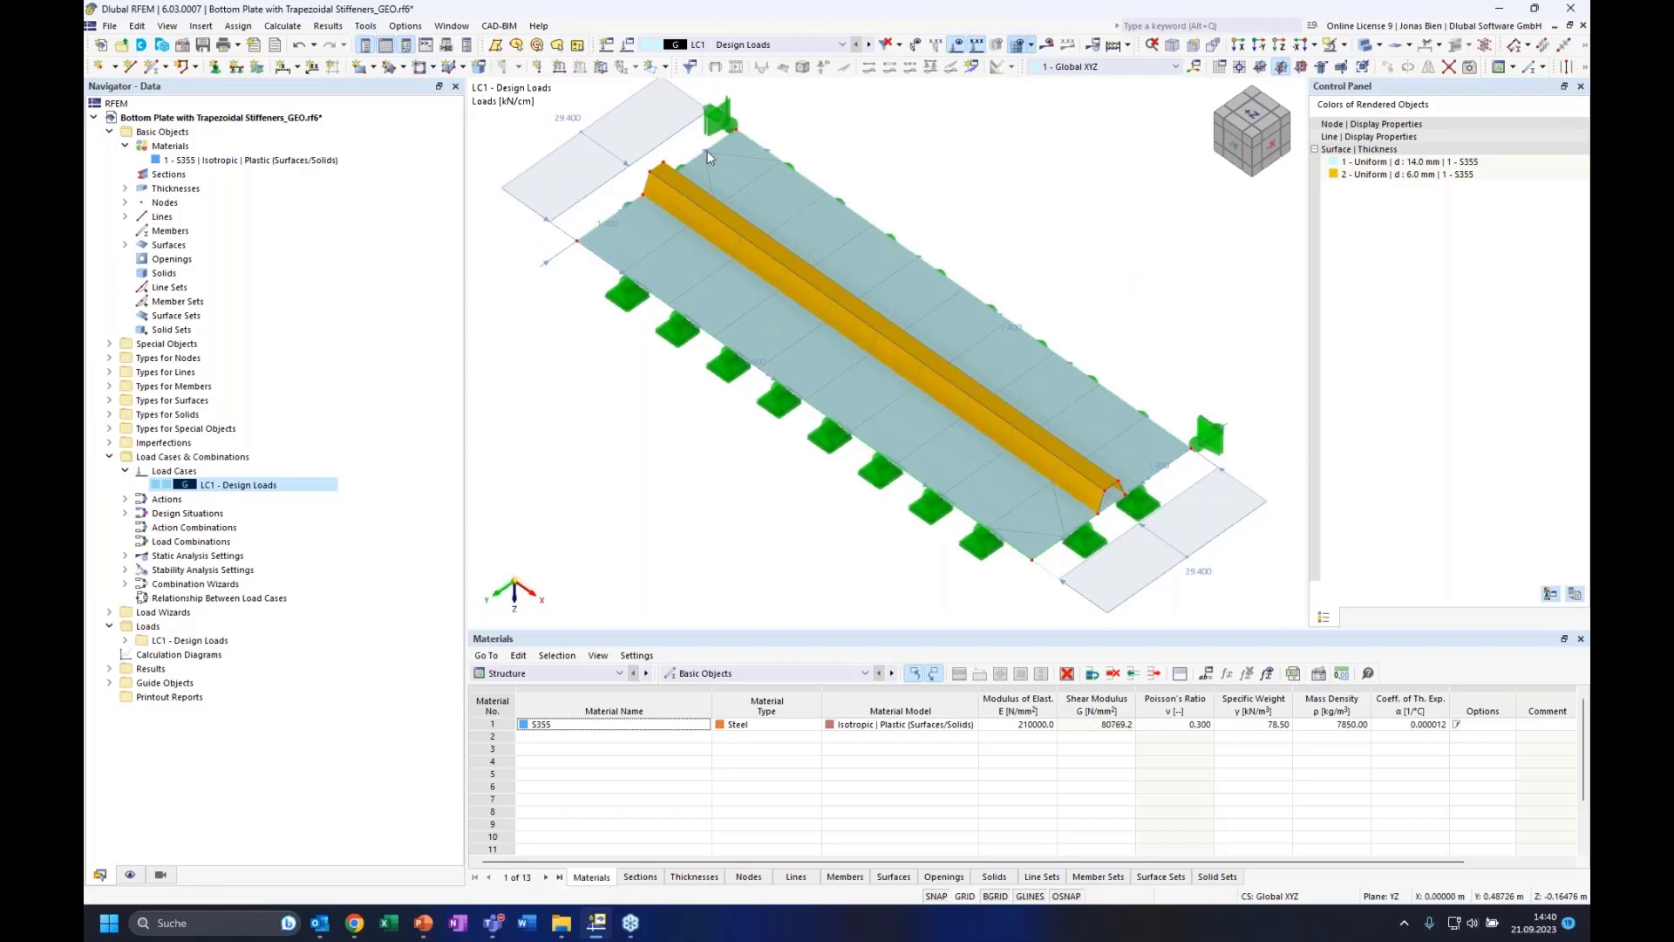
mouse_move(986, 198)
ctrl+middle_down()
mouse_move(977, 180)
mouse_move(988, 229)
ctrl+middle_up()
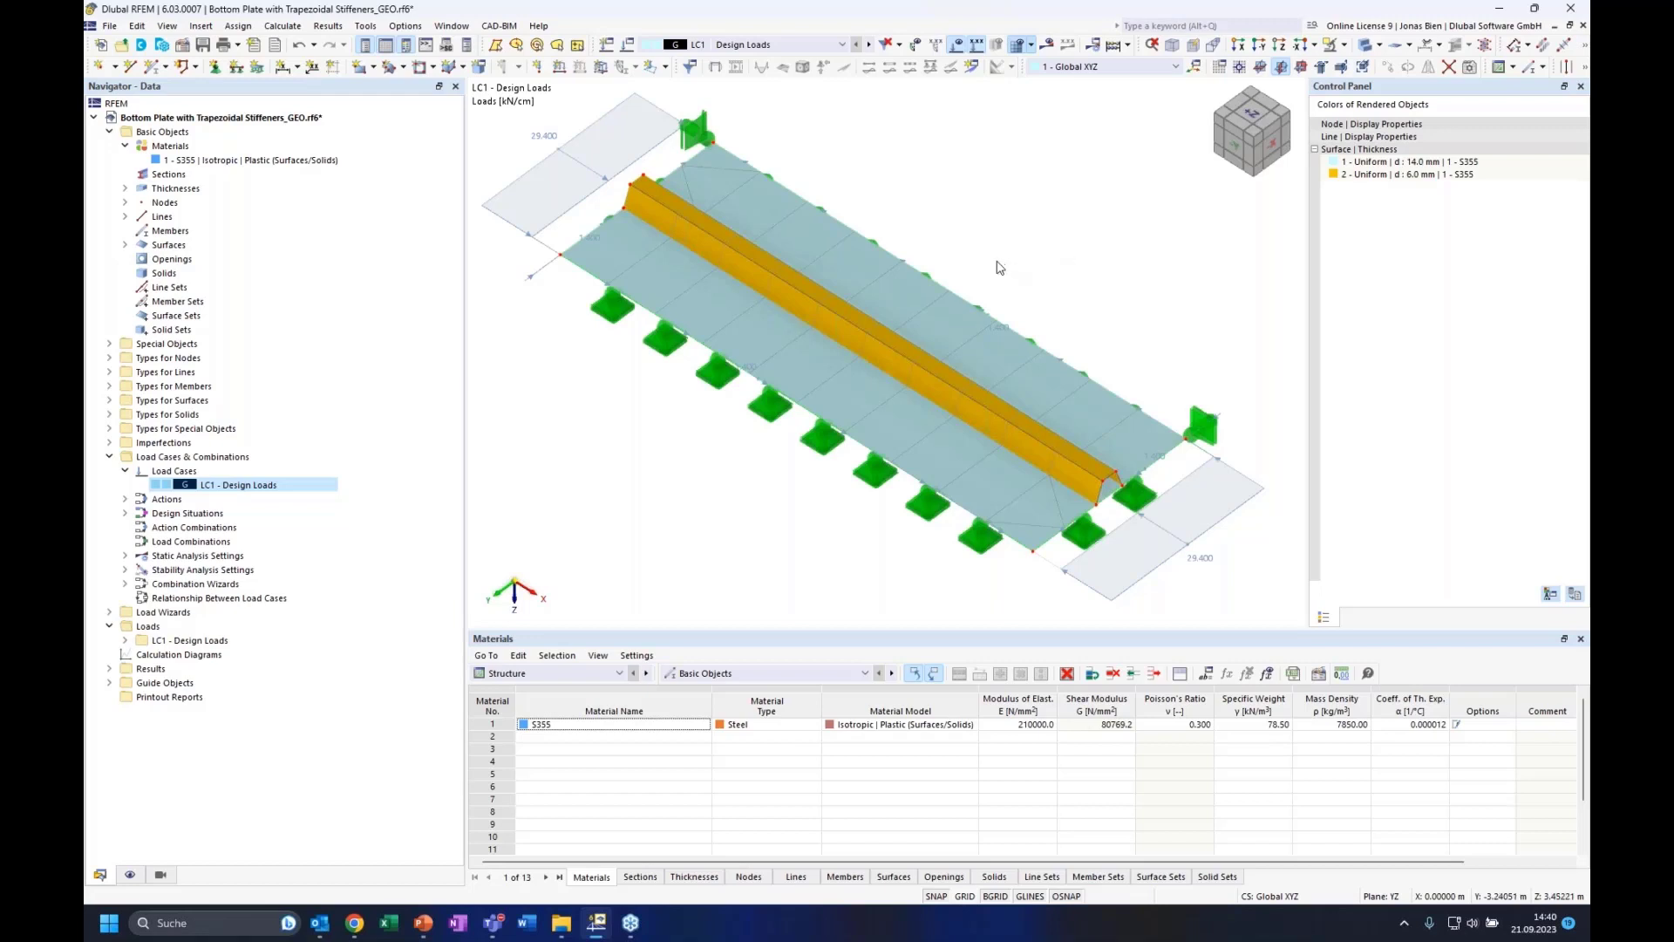
scroll(991, 227, down, 1)
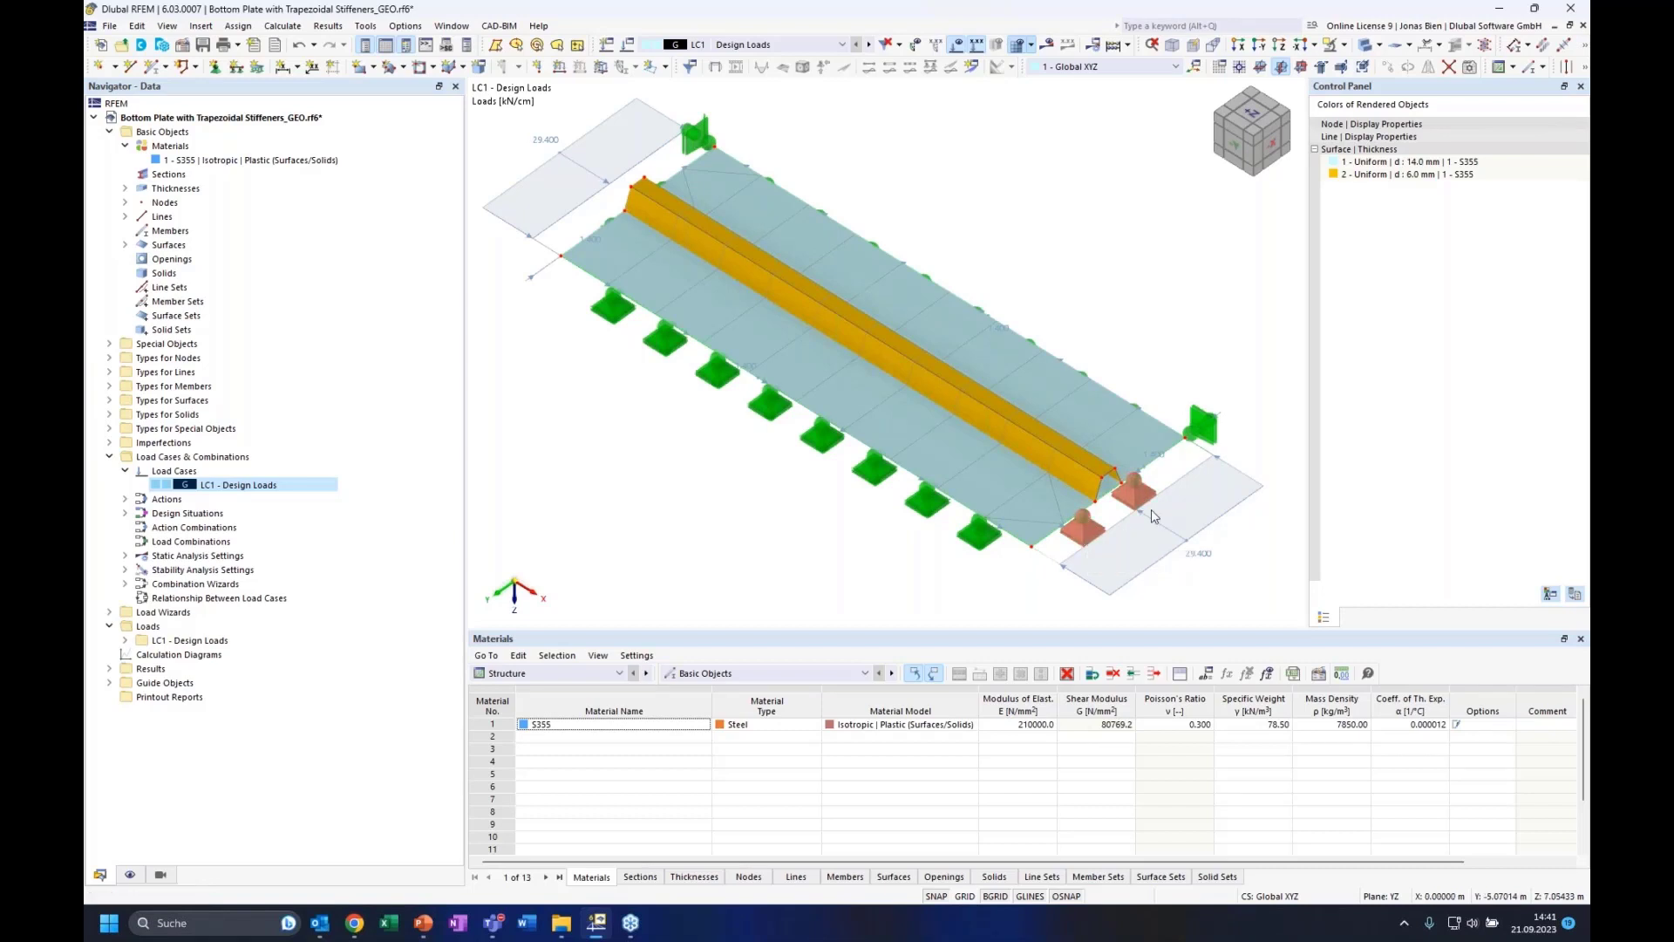
scroll(1081, 538, up, 3)
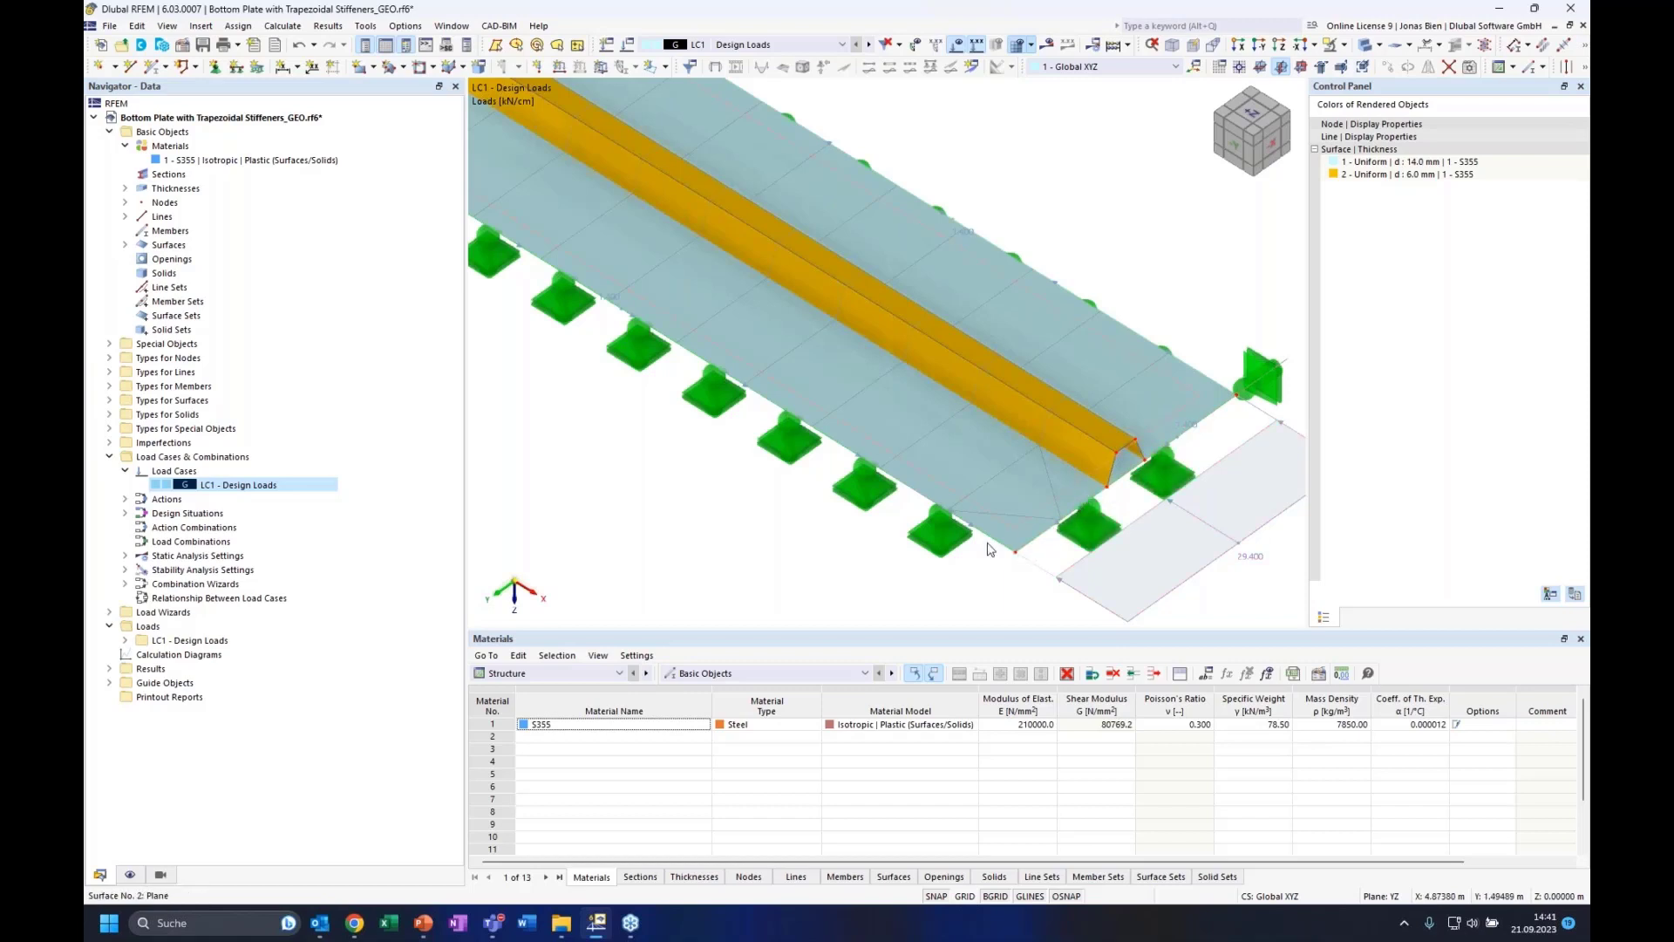
Set the target length of finite elements to 0.05 m and generate the mesh again
click(250, 27)
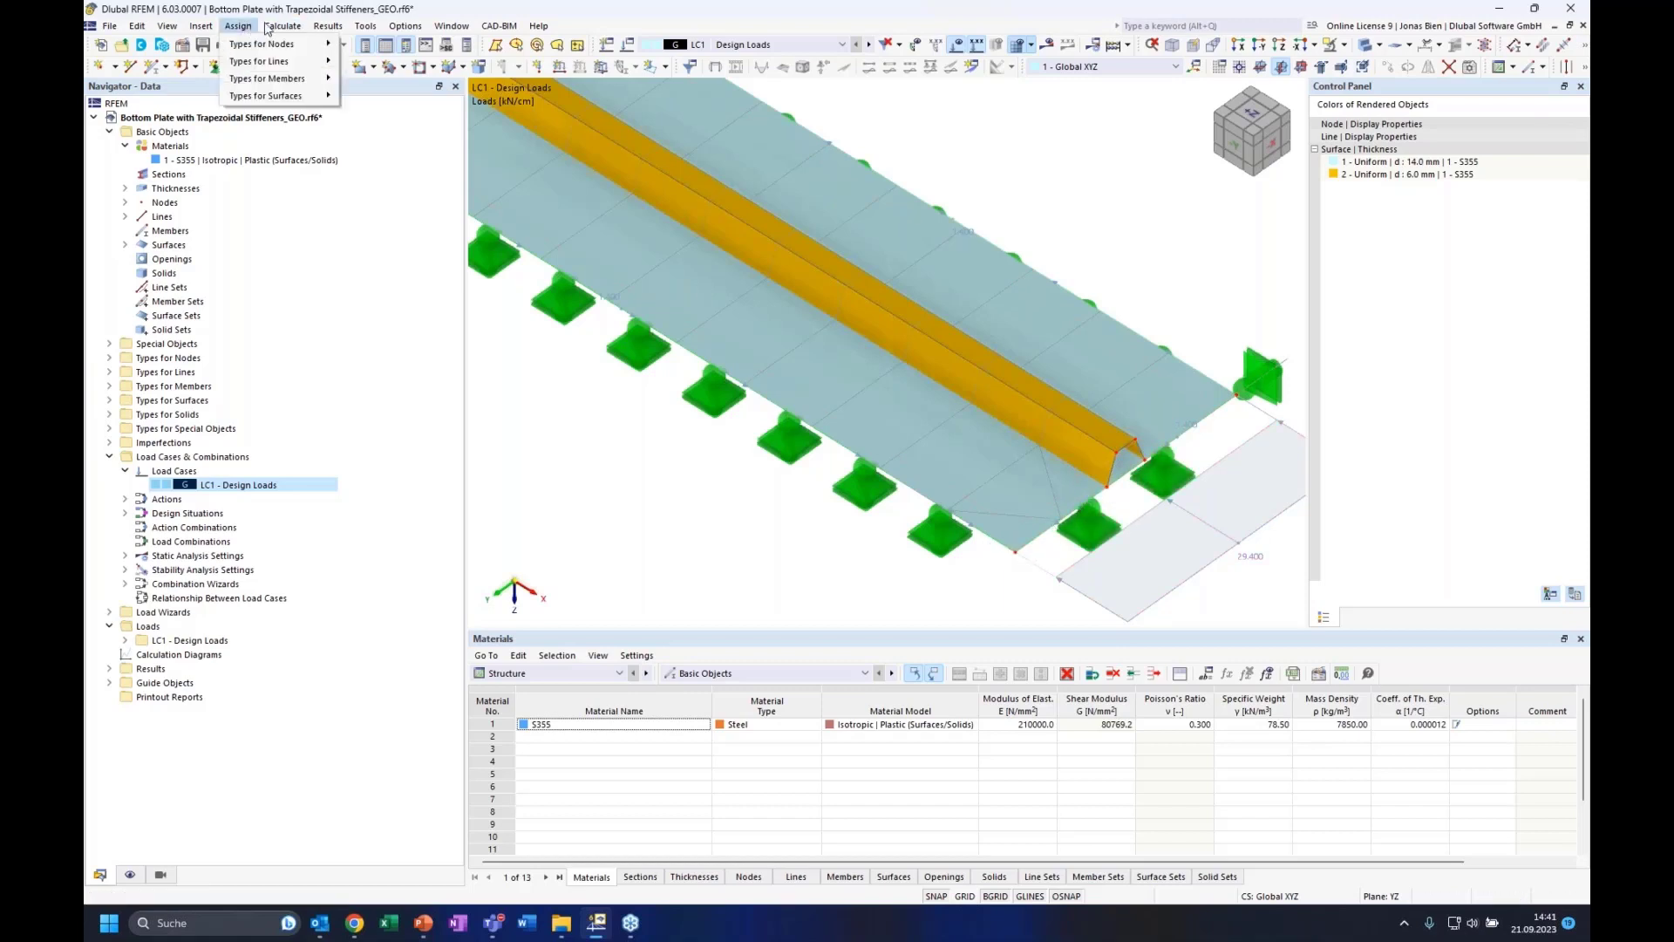
mouse_move(285, 29)
click(315, 210)
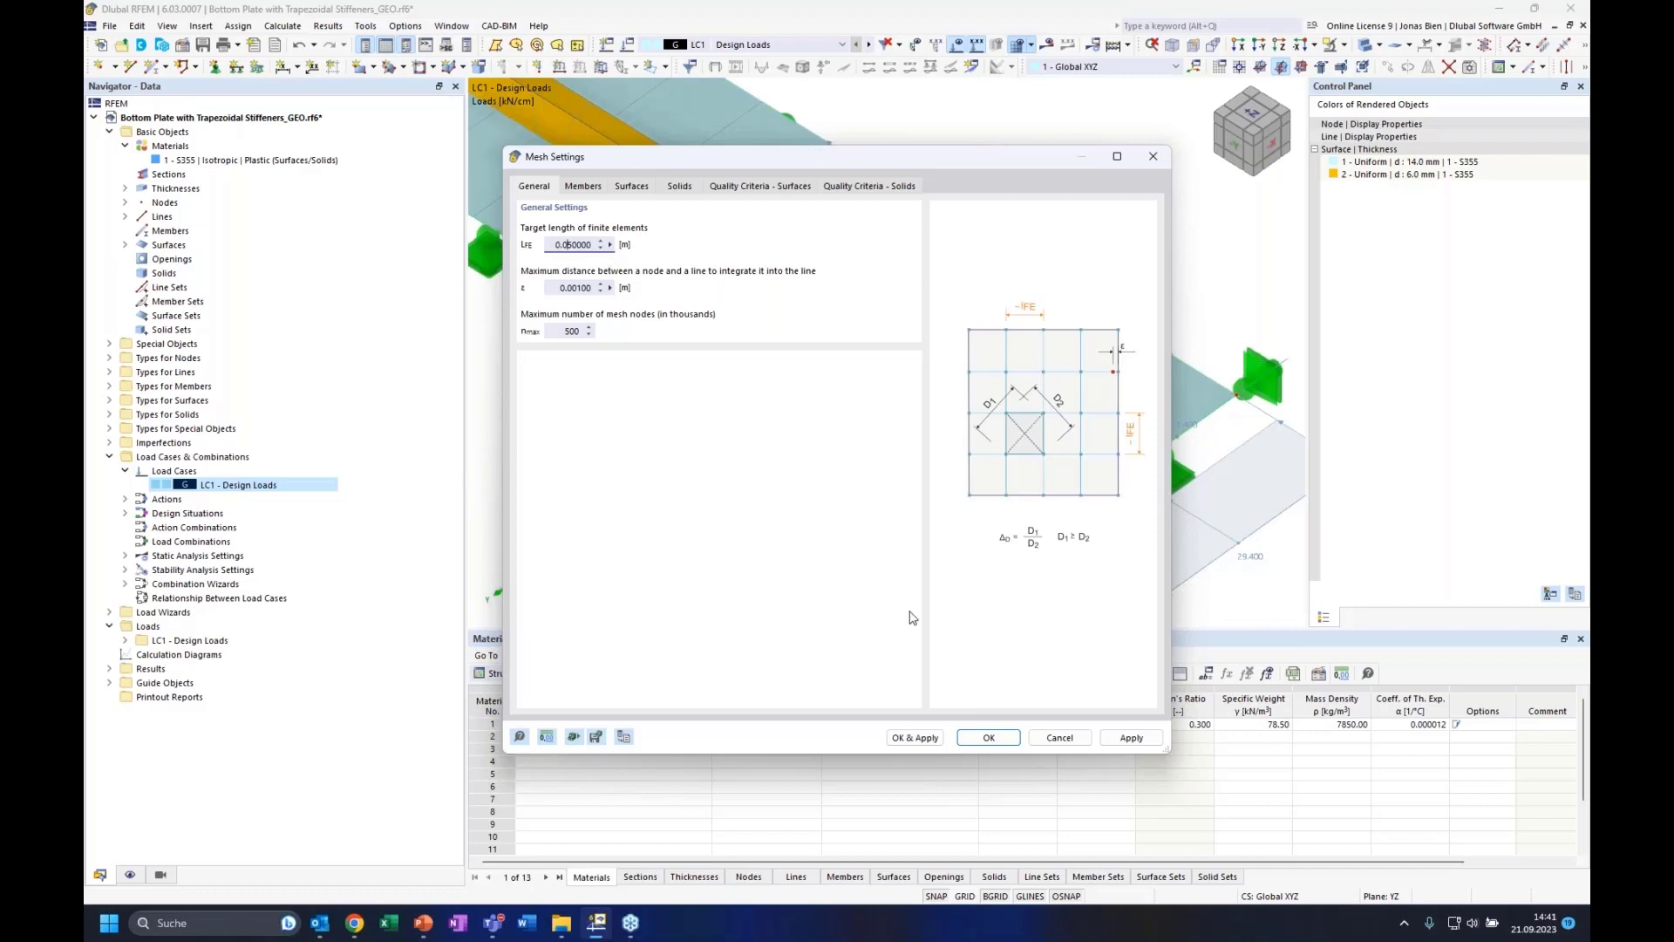
click(999, 737)
click(1003, 739)
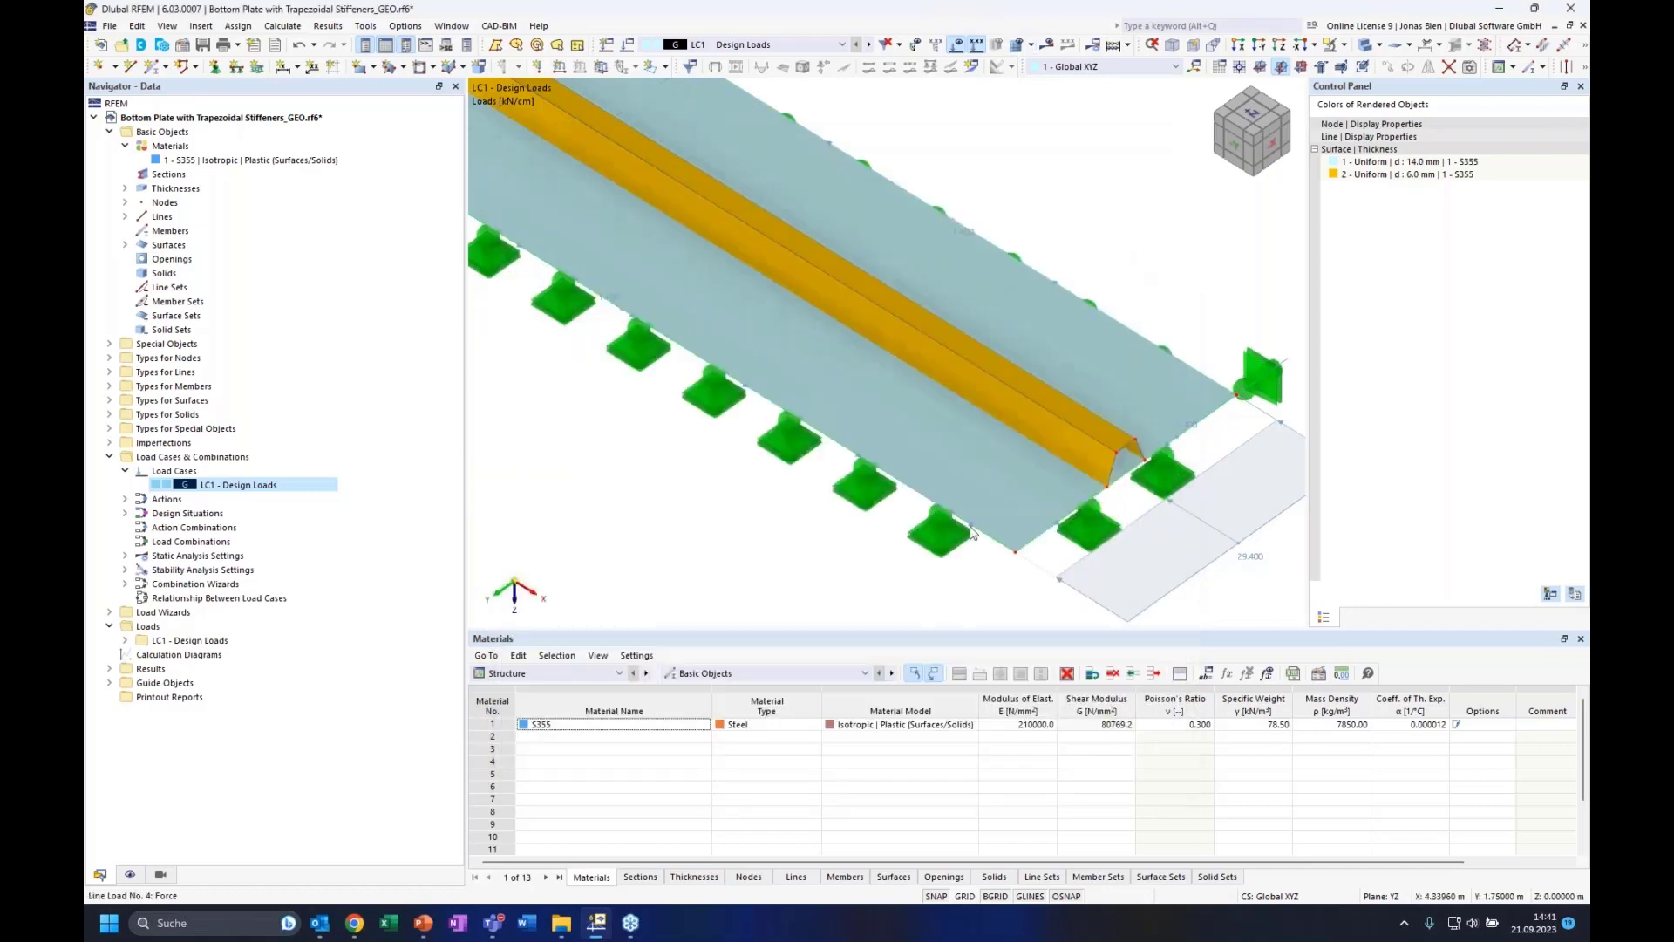
key(ctrl+F5)
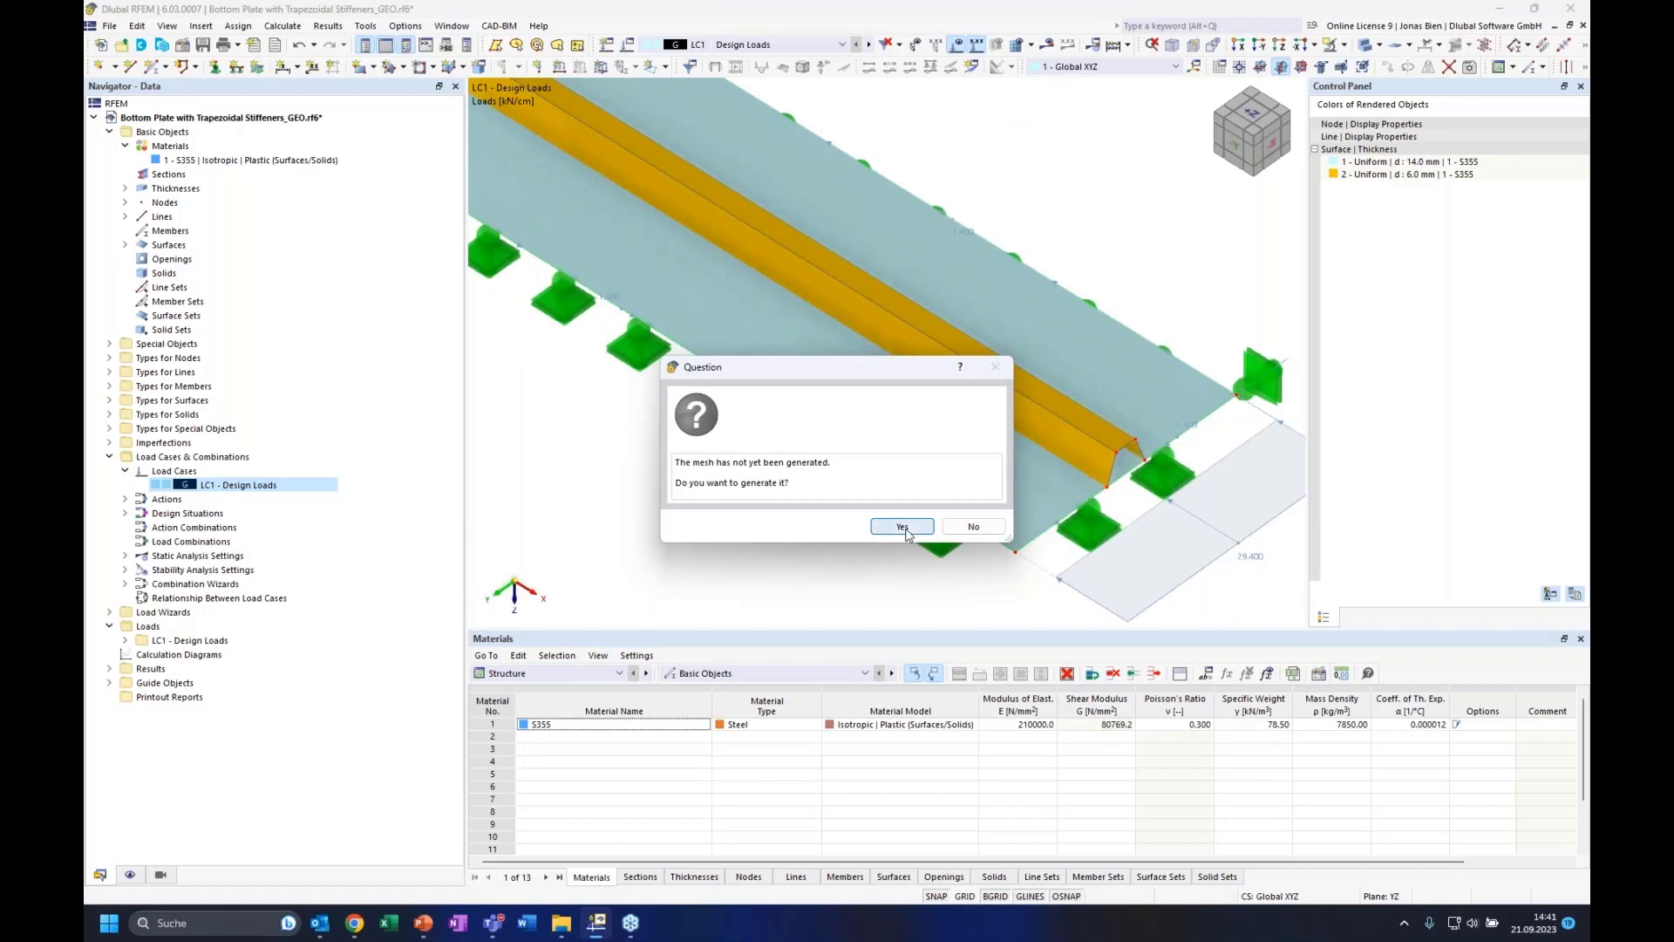
click(903, 528)
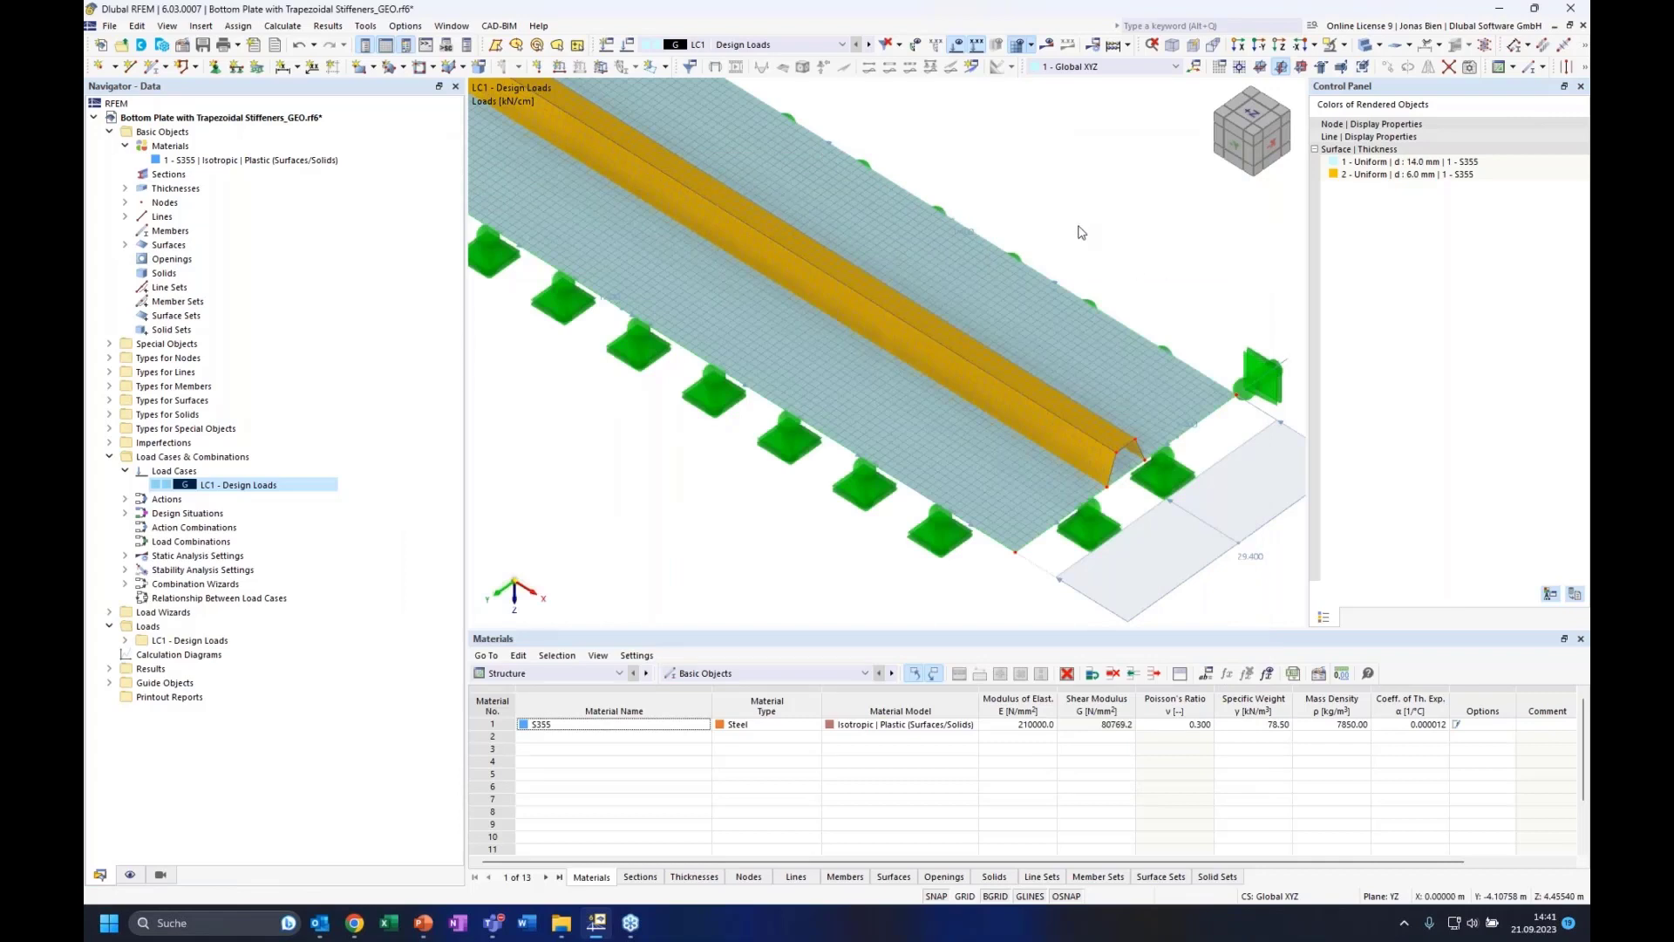
Calculate load case LC1 and display its static analysis results on the model
scroll(1086, 232, down, 3)
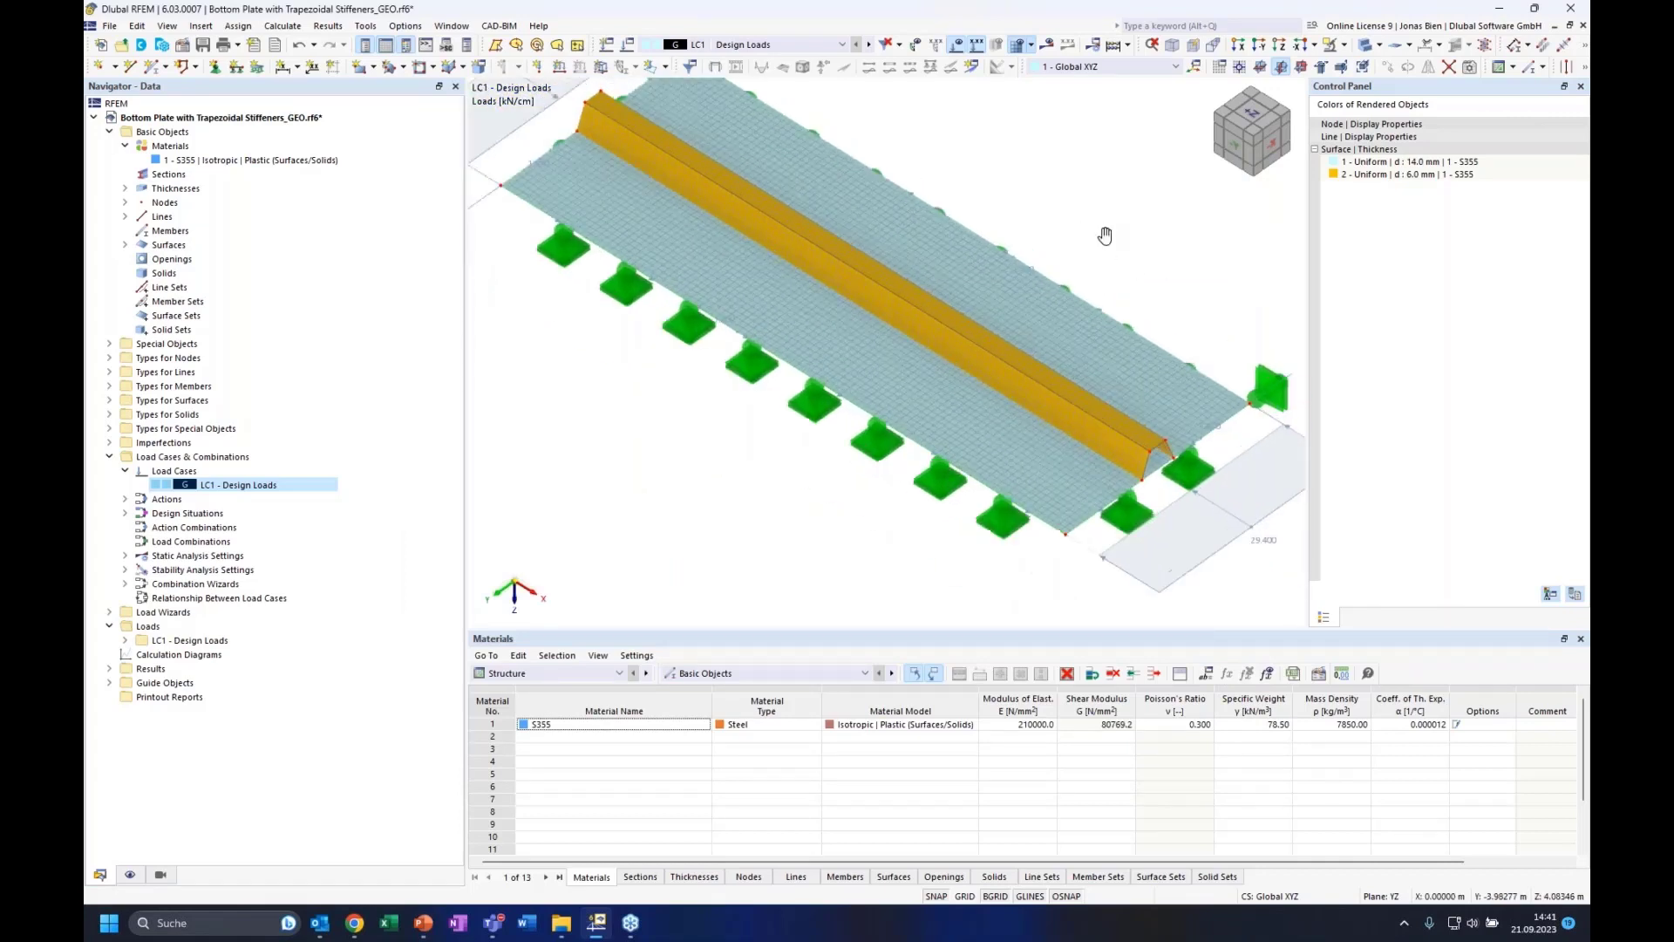
scroll(1080, 261, down, 2)
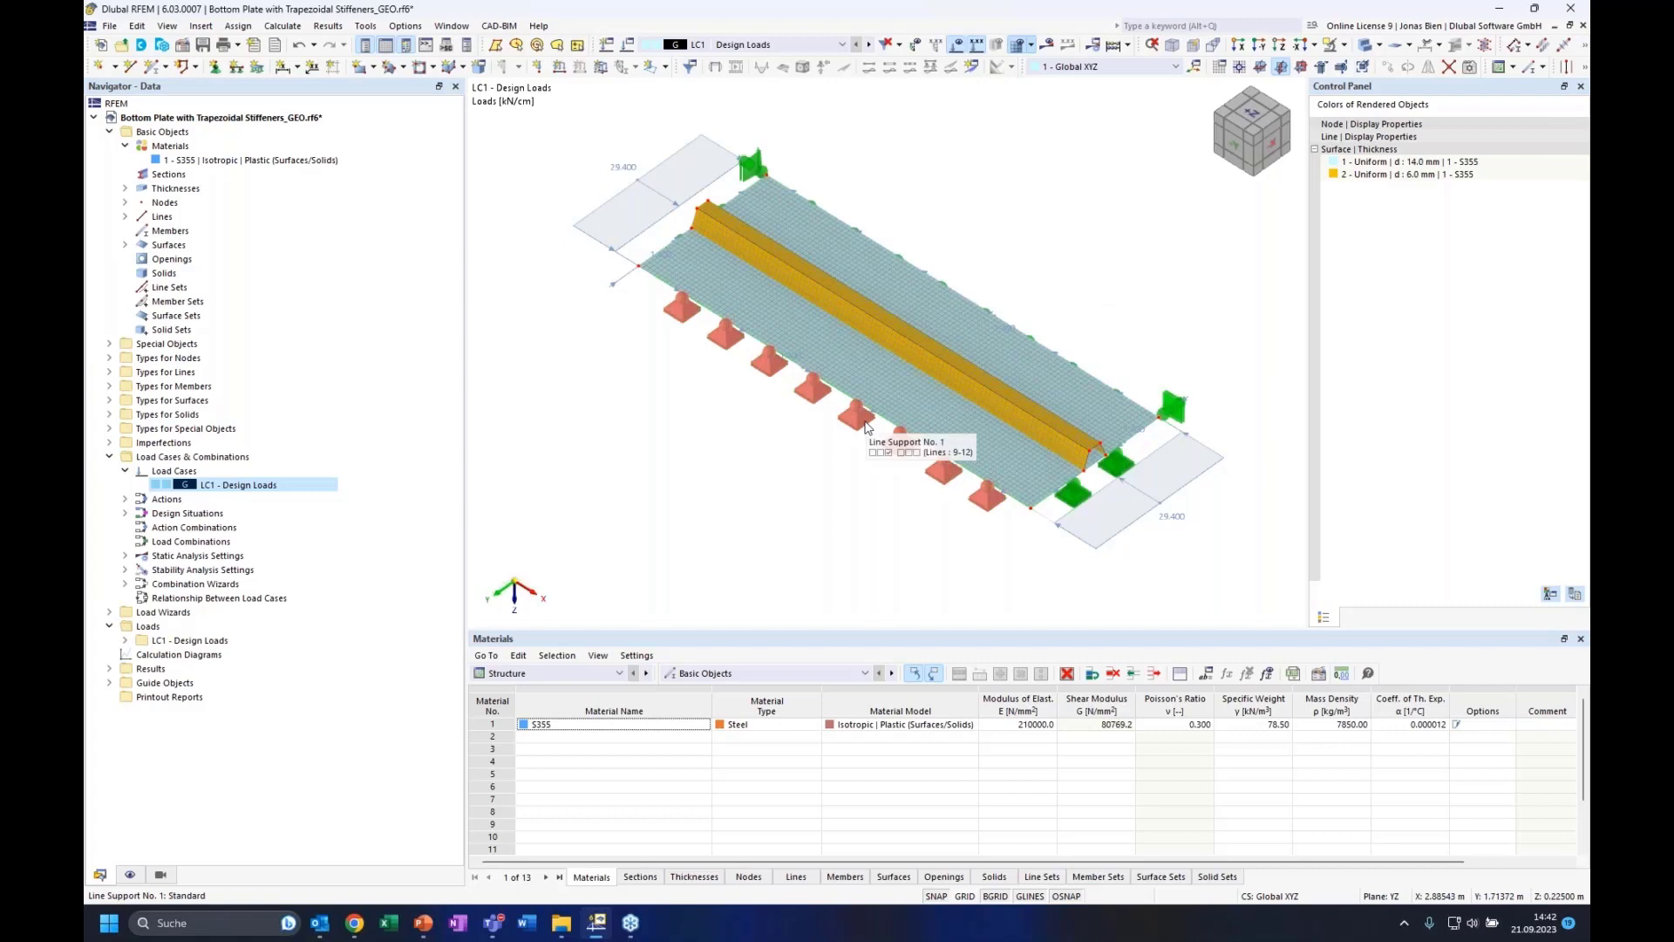
middle_drag(1081, 418, 1031, 265)
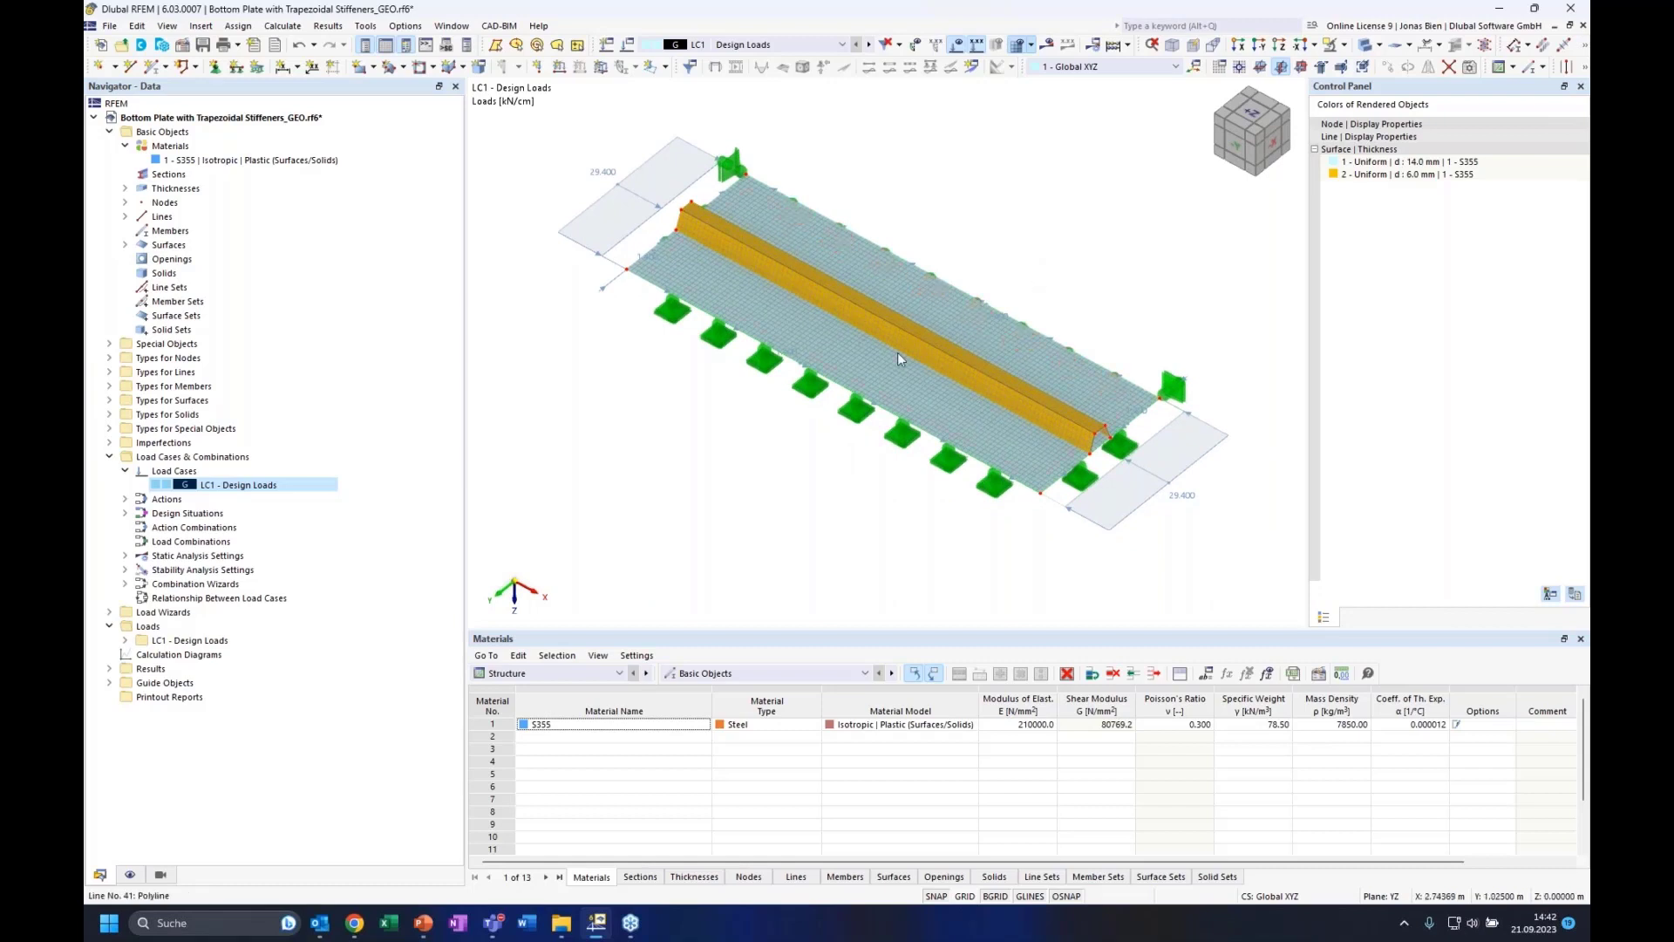
middle_drag(1031, 209, 1009, 232)
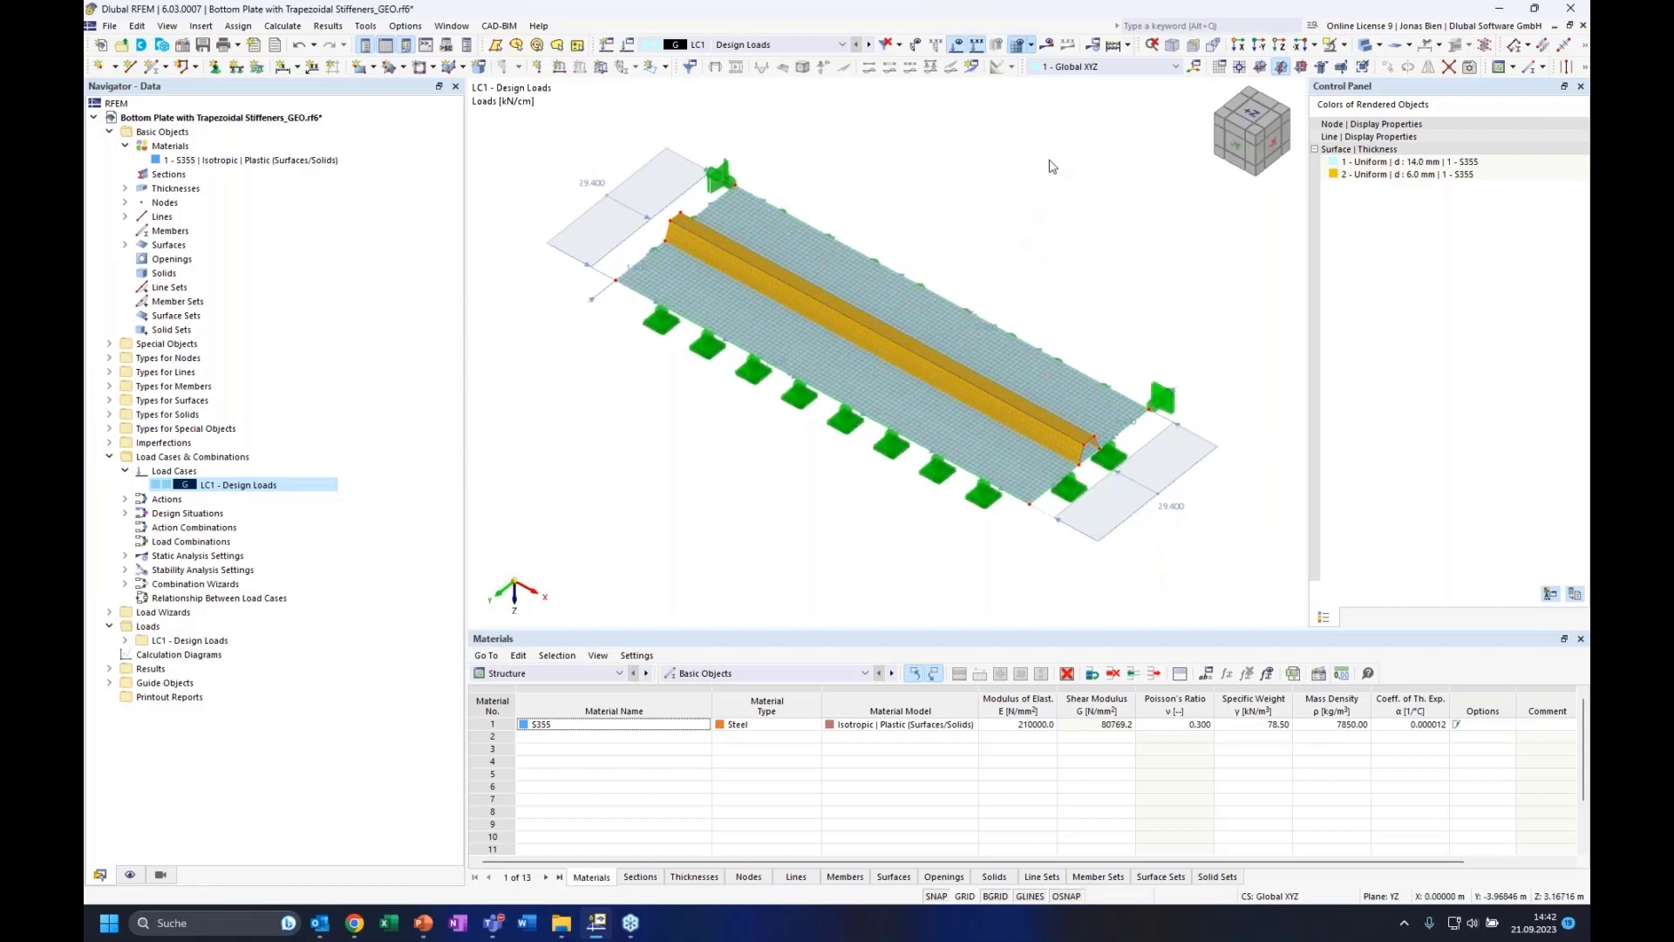
click(1050, 48)
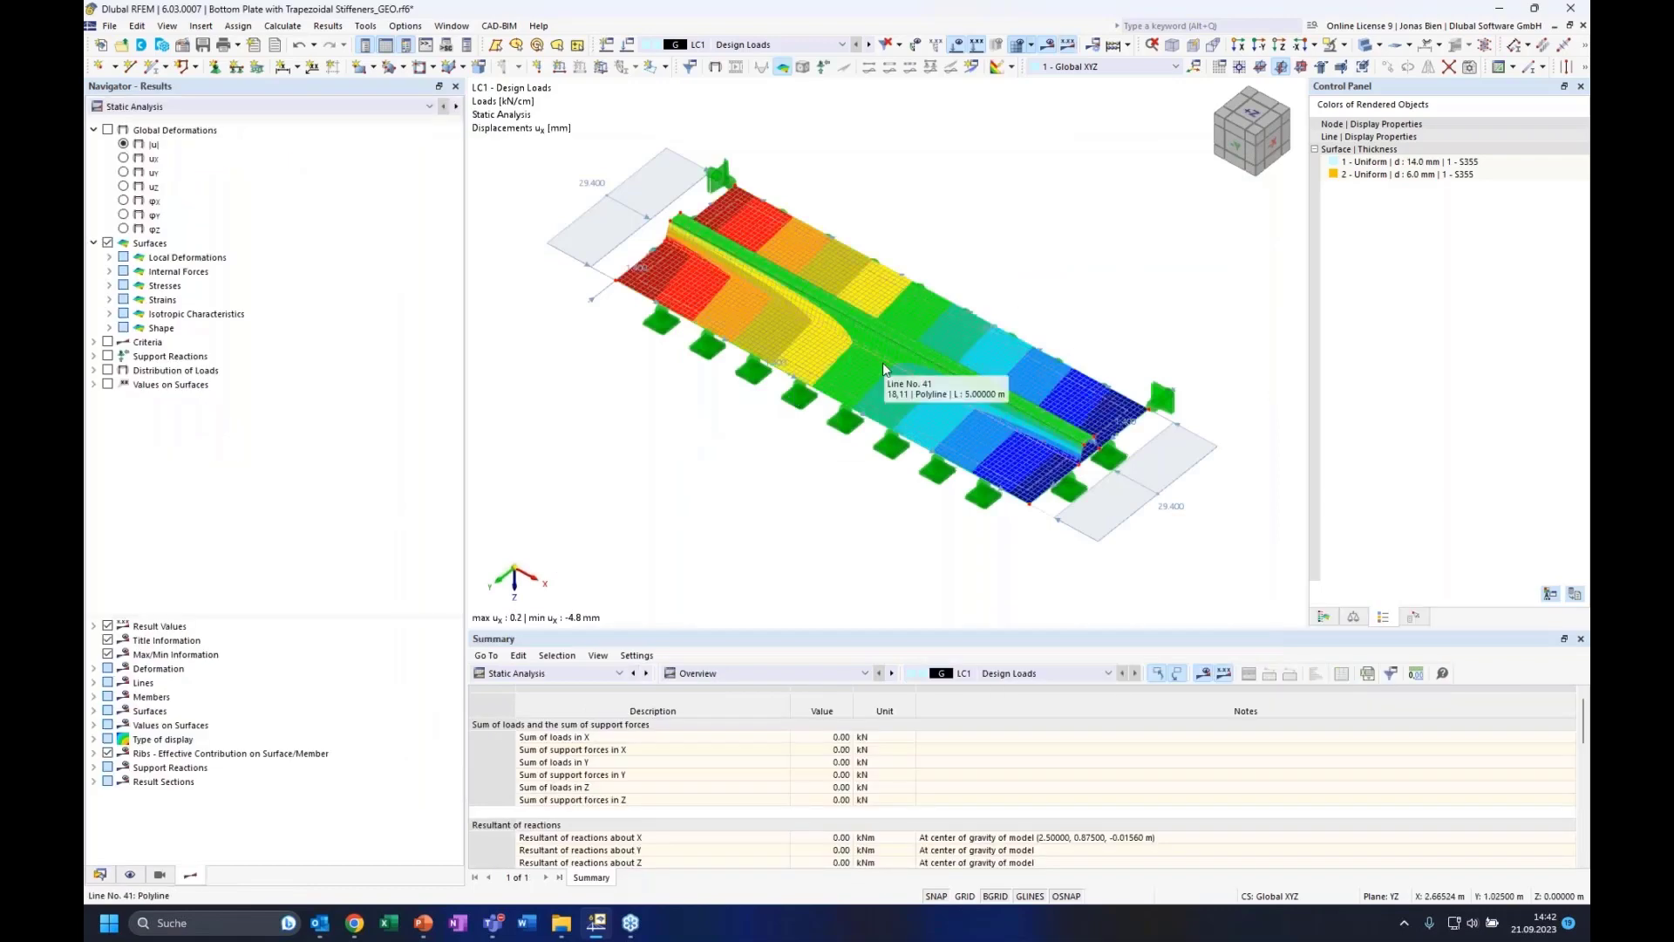
middle_drag(969, 250, 964, 262)
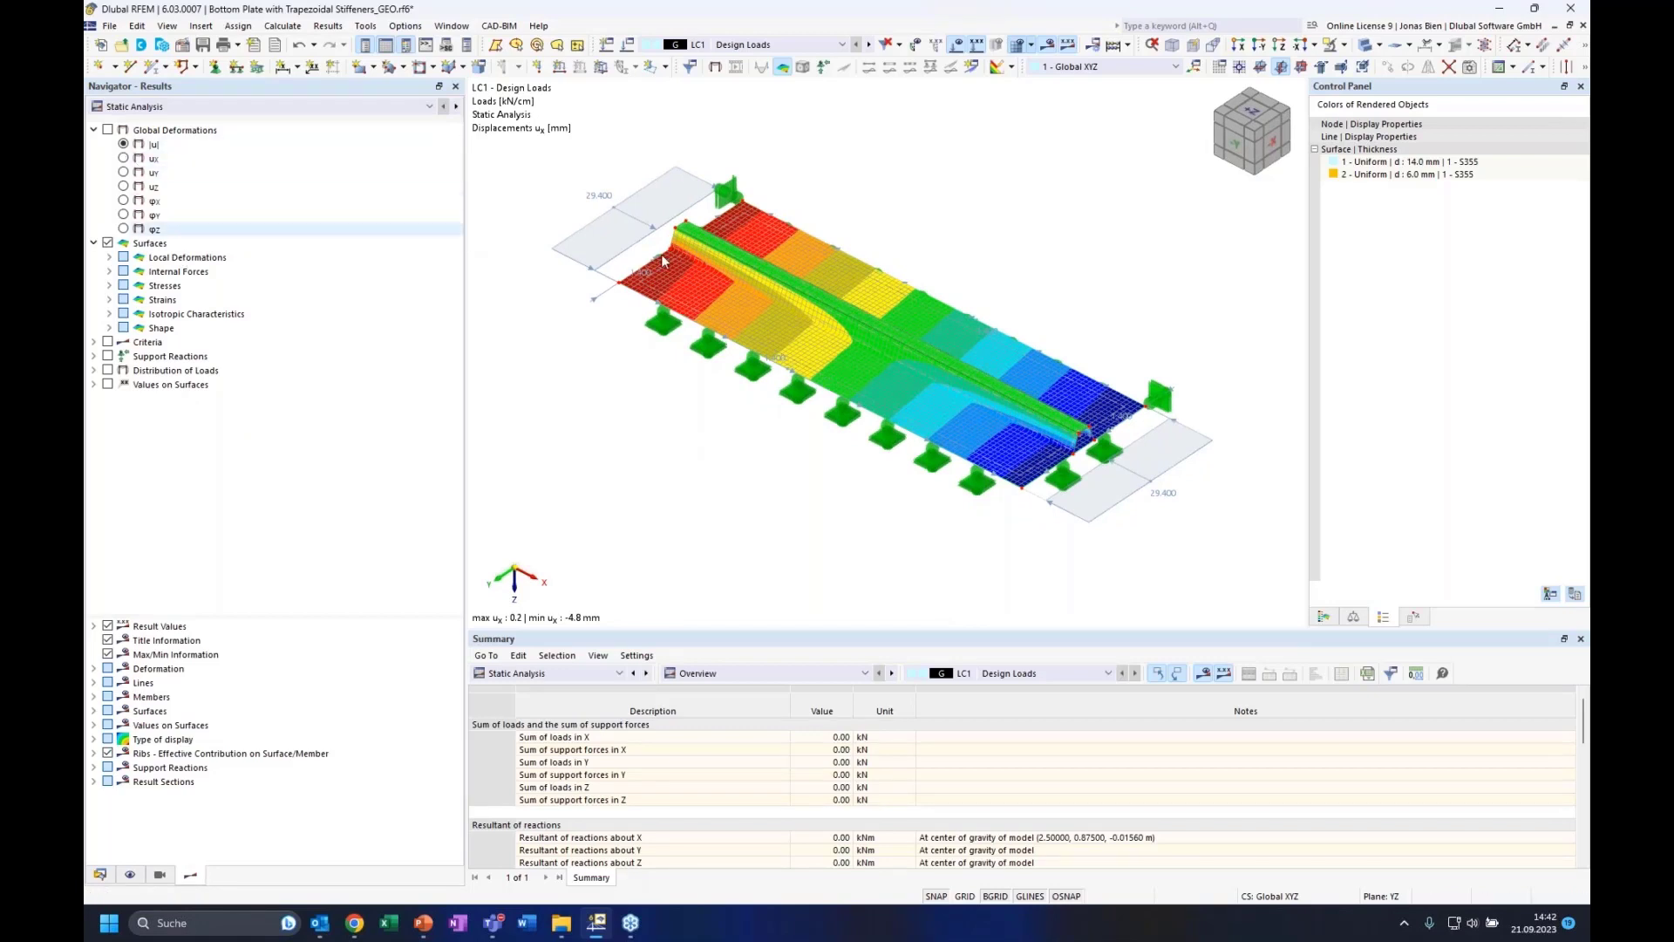
Display the global deformations |u| for LC1 and examine the deformed plate and its end supports
click(125, 145)
middle_drag(970, 244, 1049, 260)
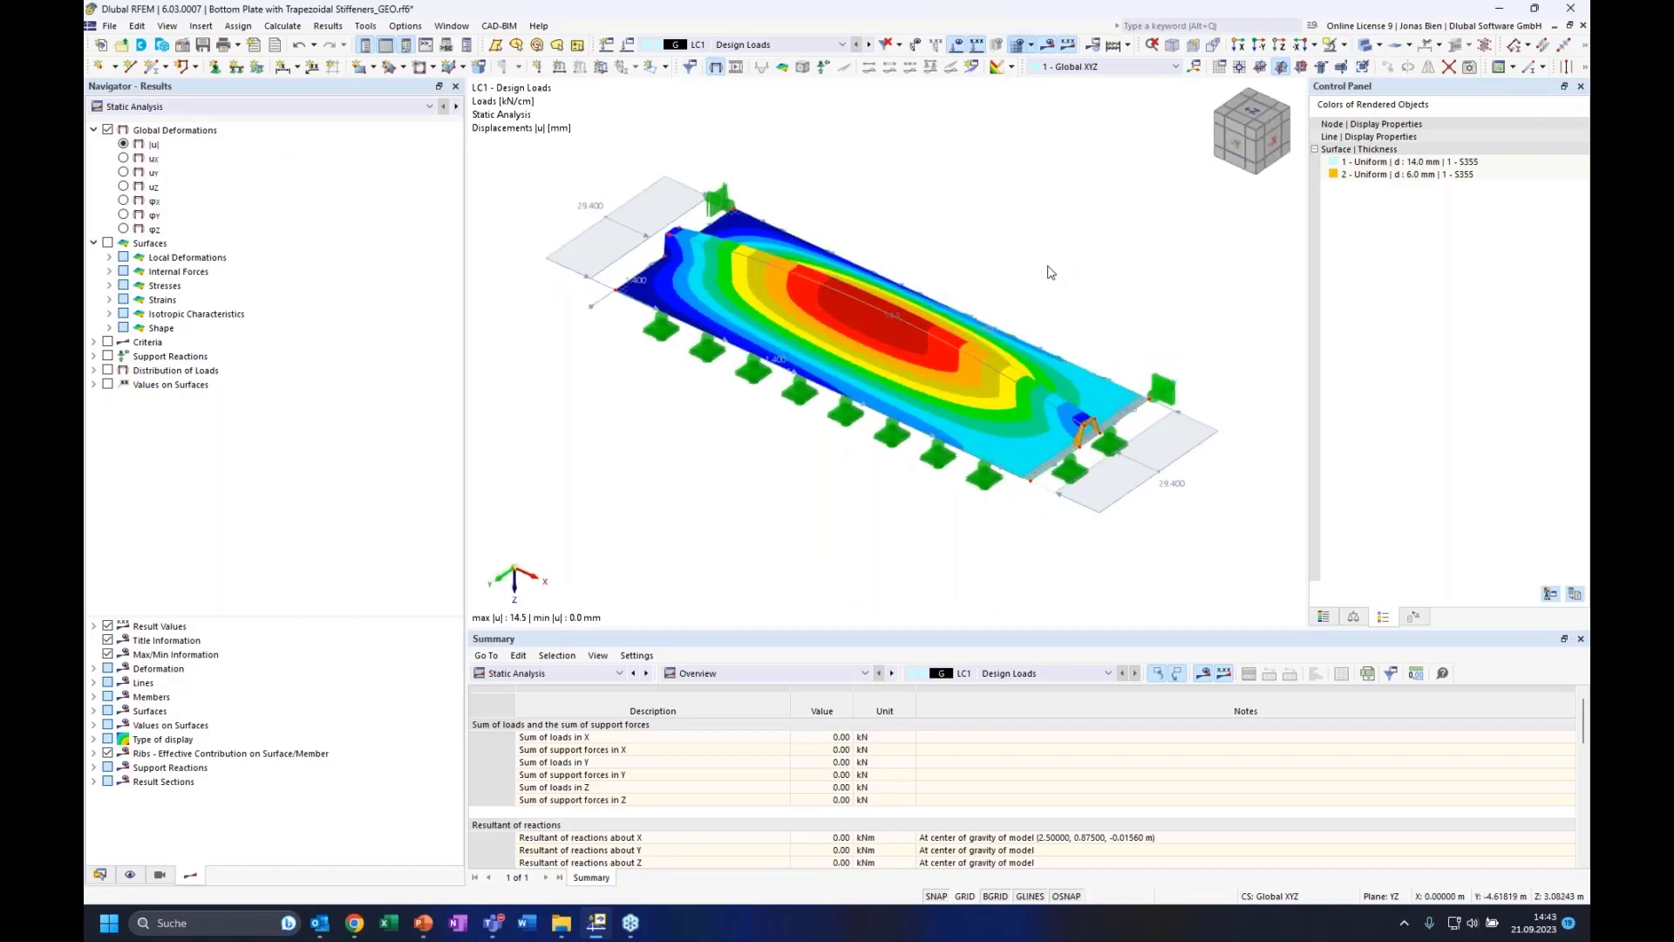
middle_drag(1064, 294, 1050, 258)
scroll(1015, 268, up, 2)
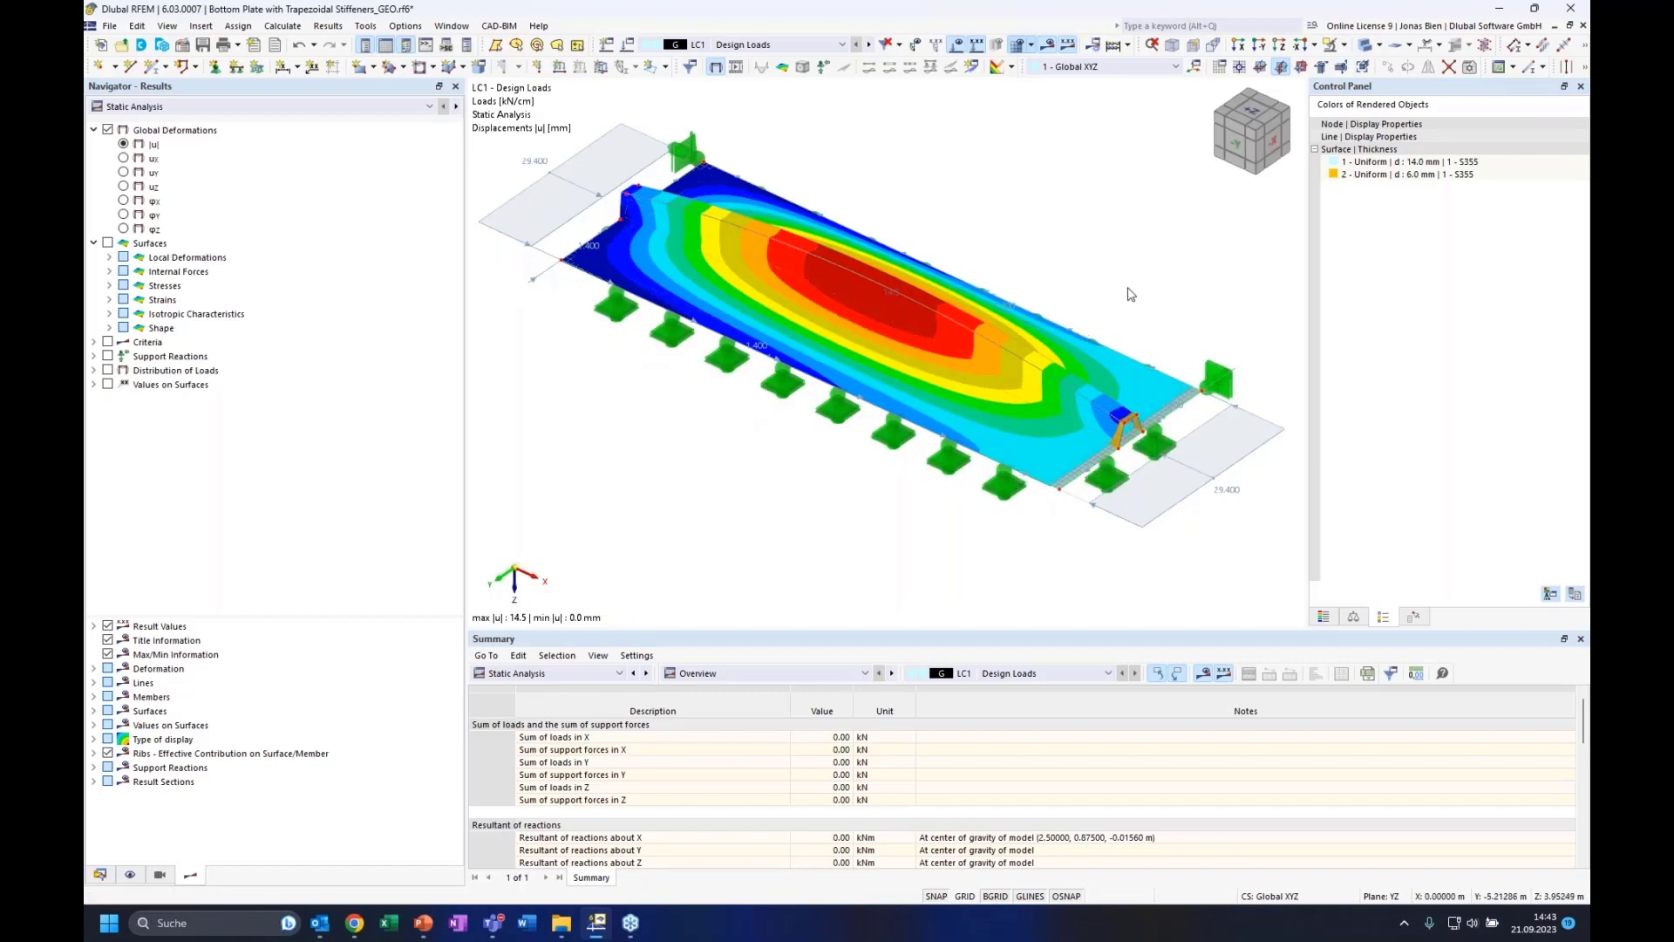
click(1147, 443)
key(Escape)
Display the maximum von Mises equivalent stresses on the surfaces and examine their distribution over plate and stiffener
click(109, 285)
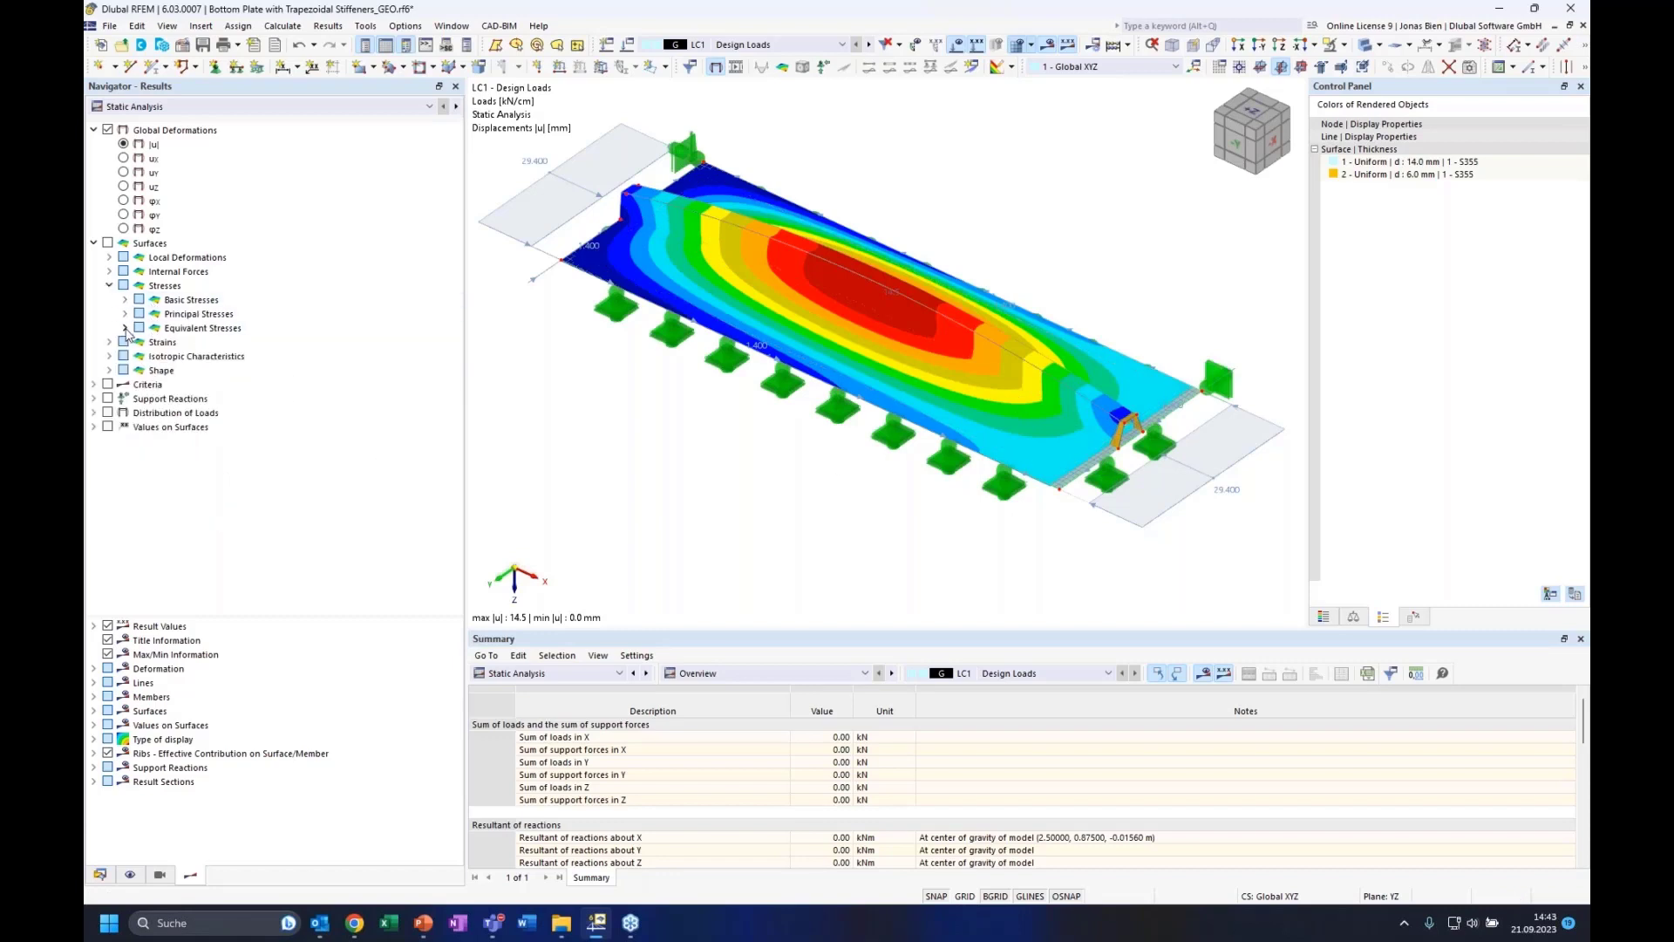
click(125, 328)
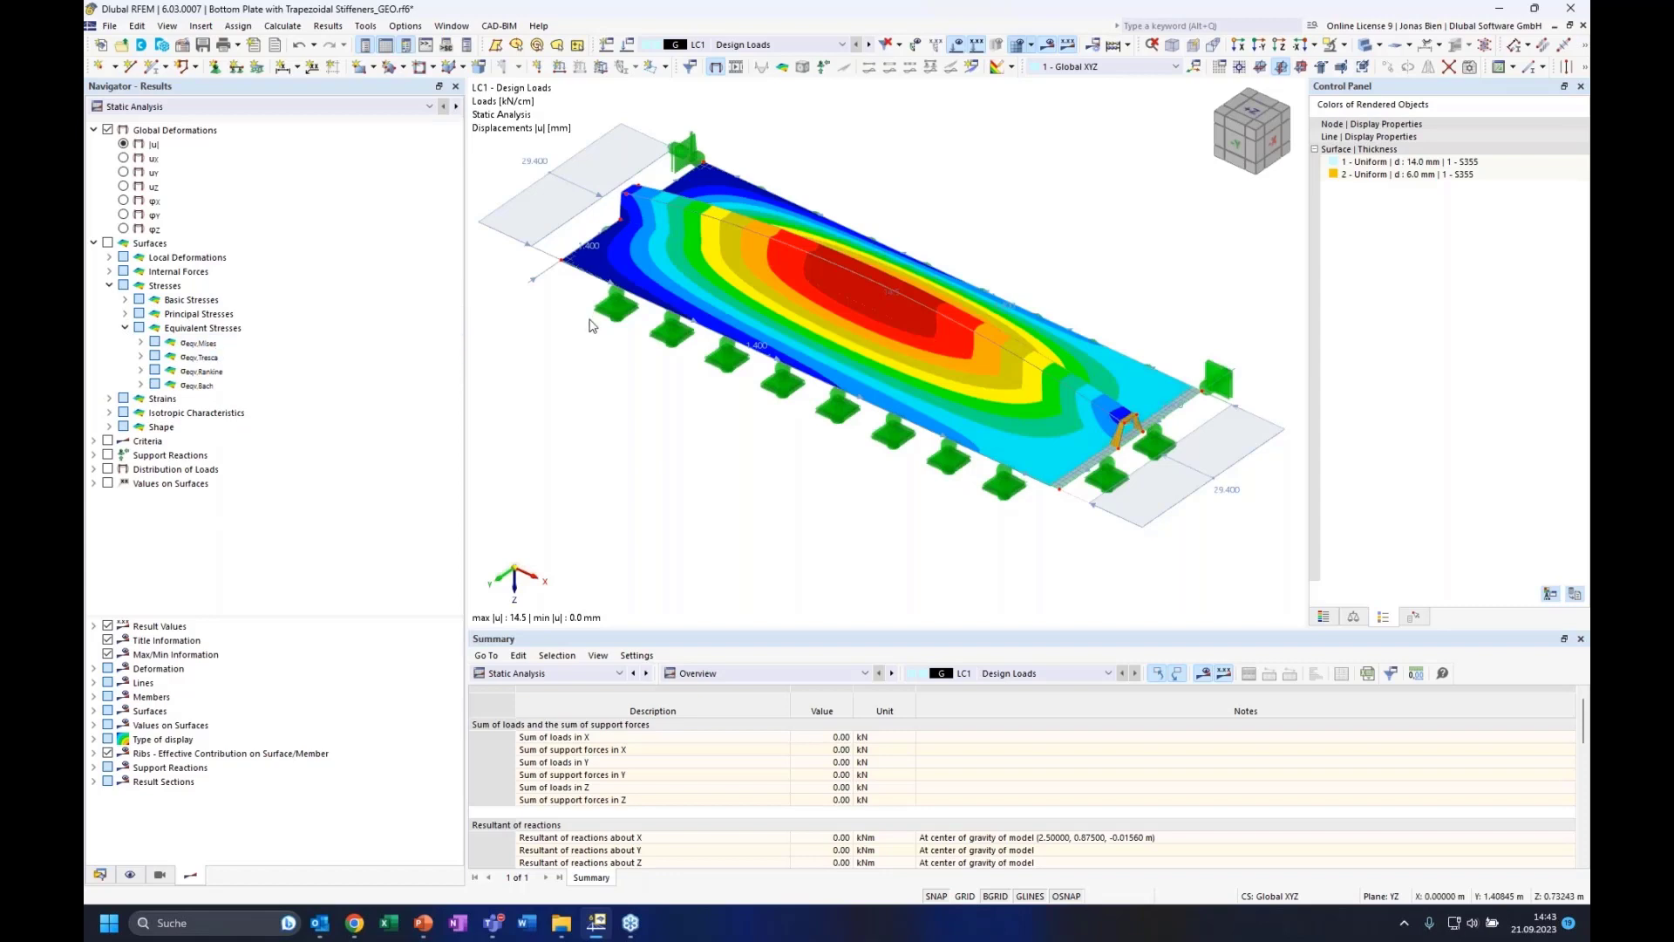
click(140, 343)
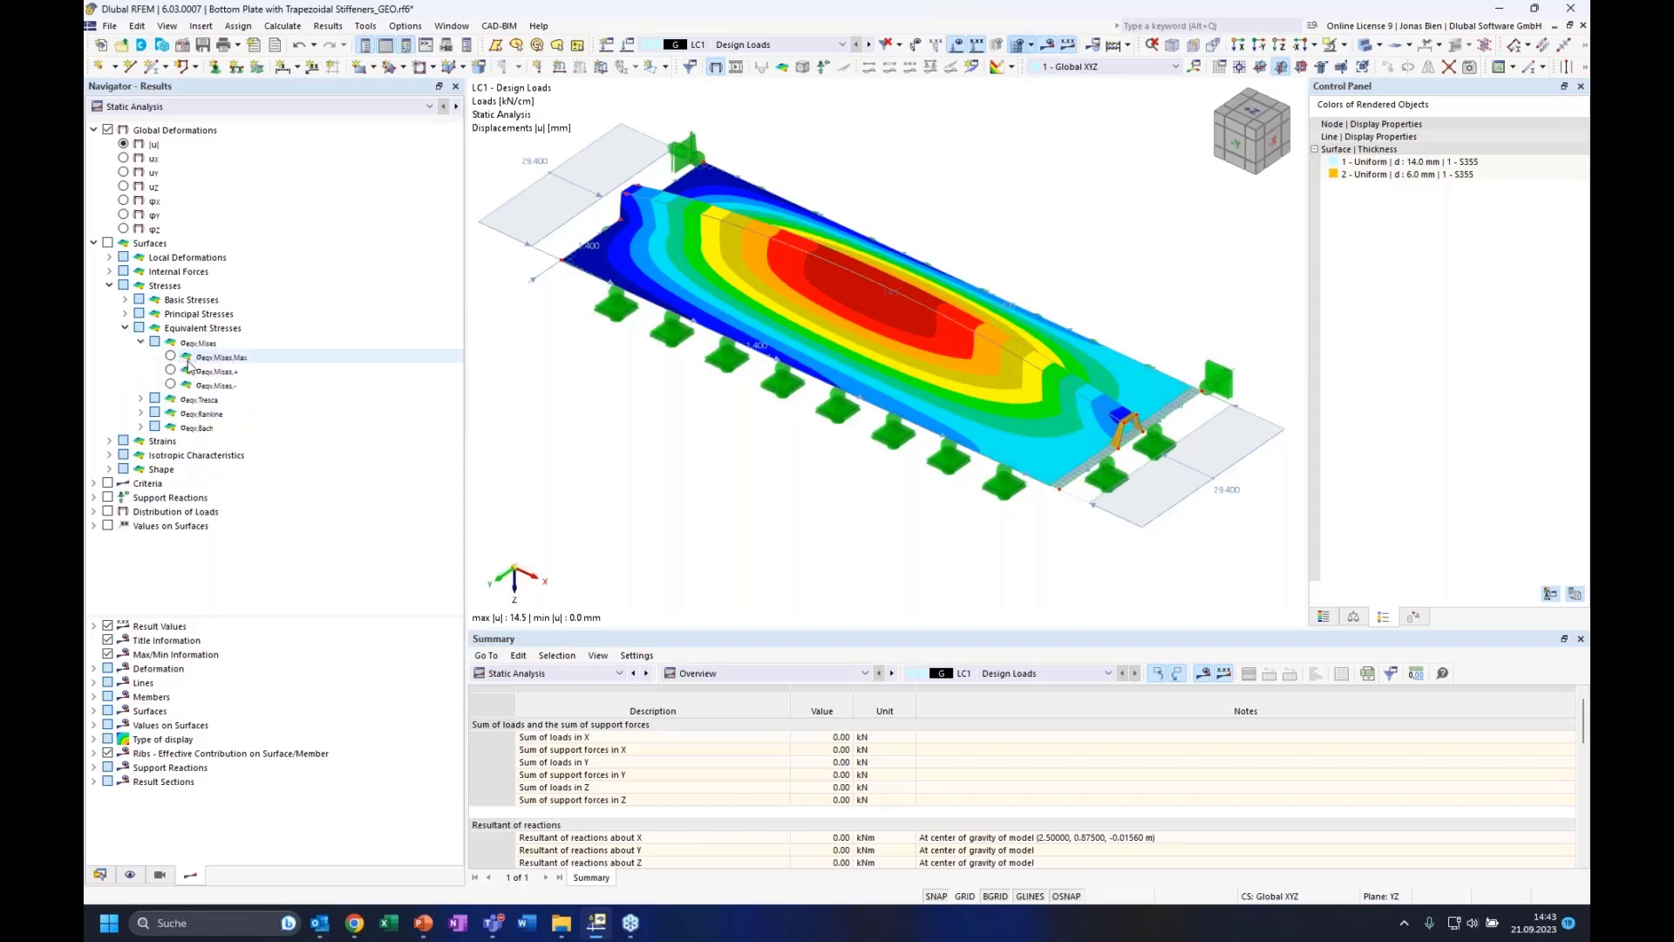
click(171, 356)
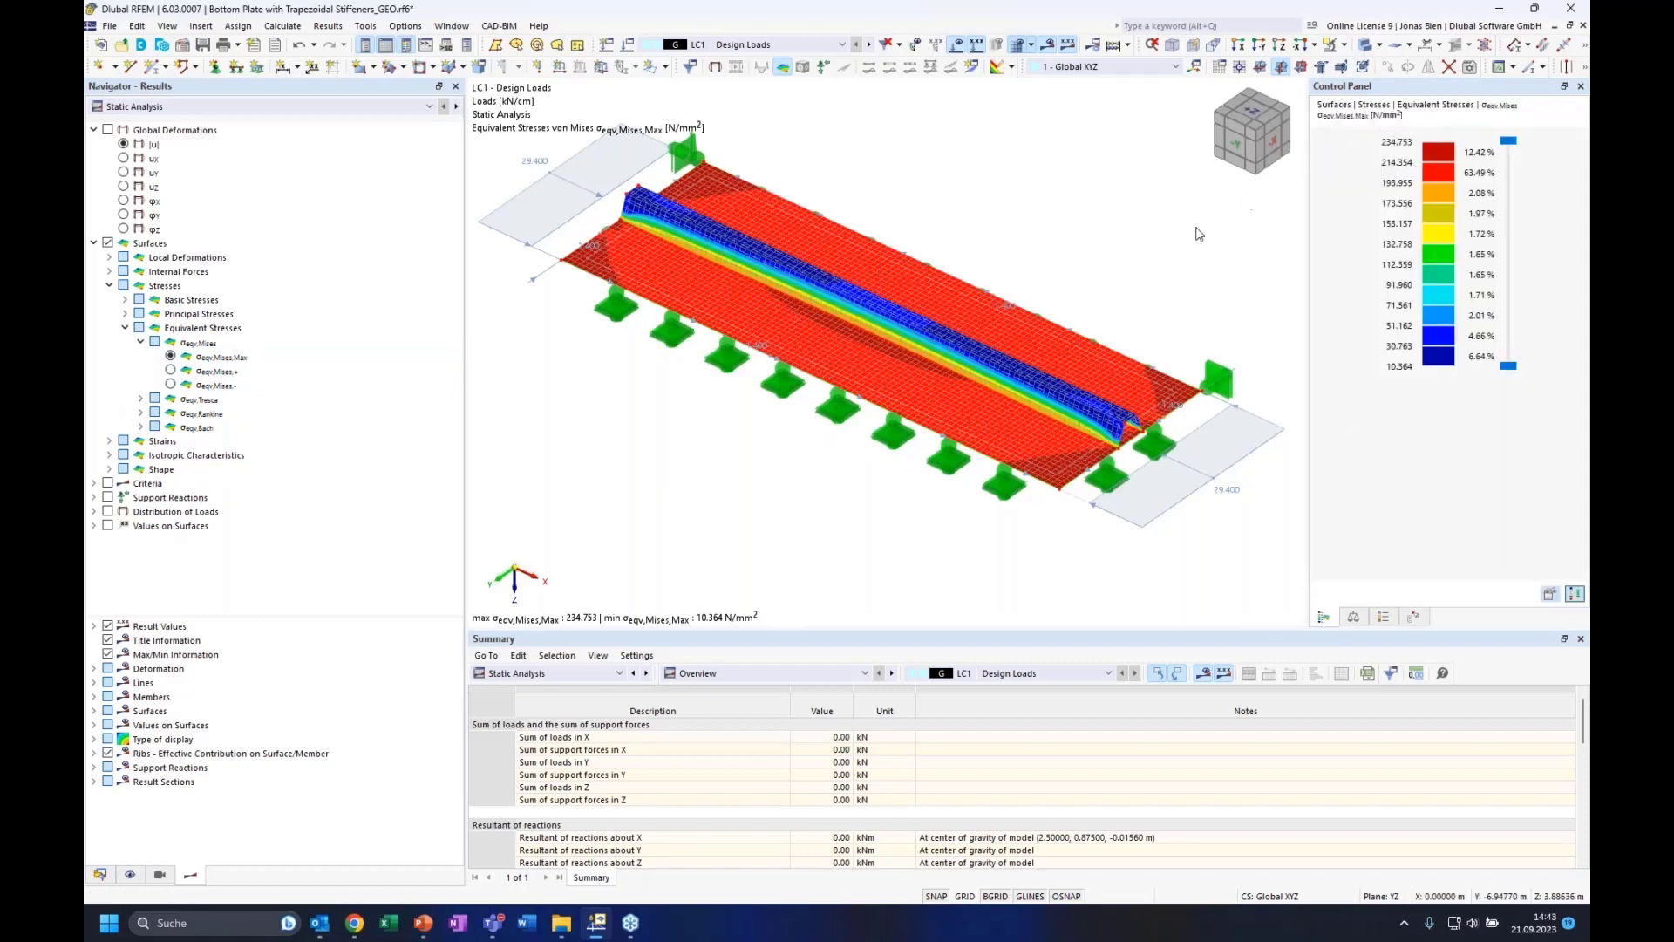
middle_drag(1142, 215, 1135, 217)
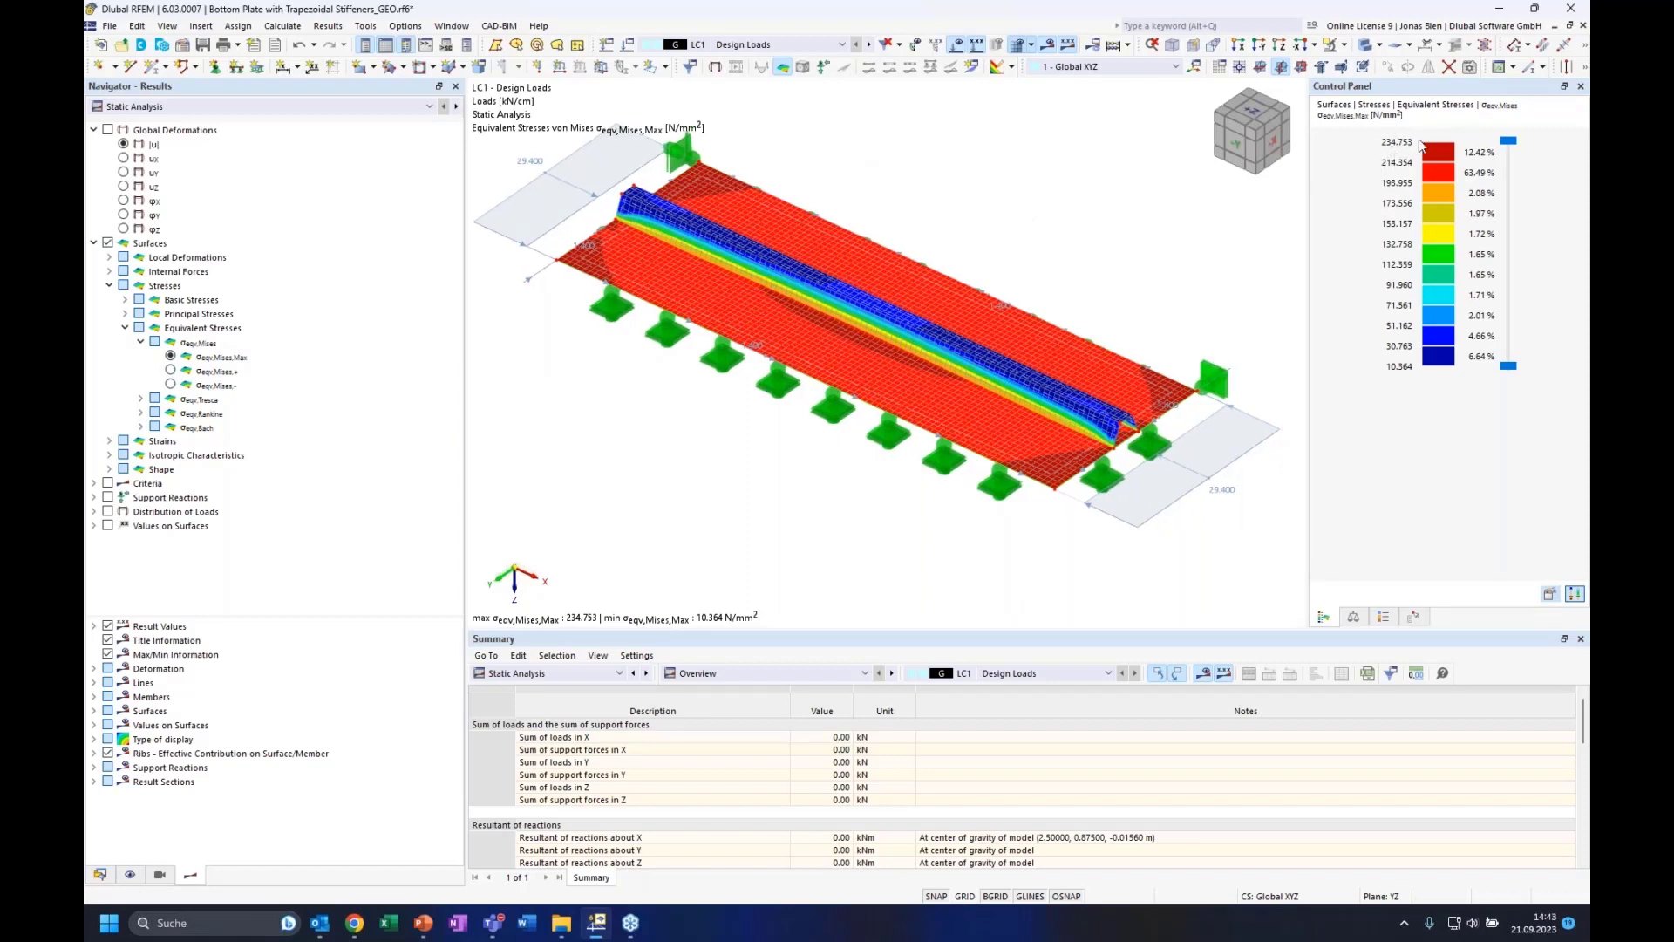
middle_drag(1013, 179, 1019, 226)
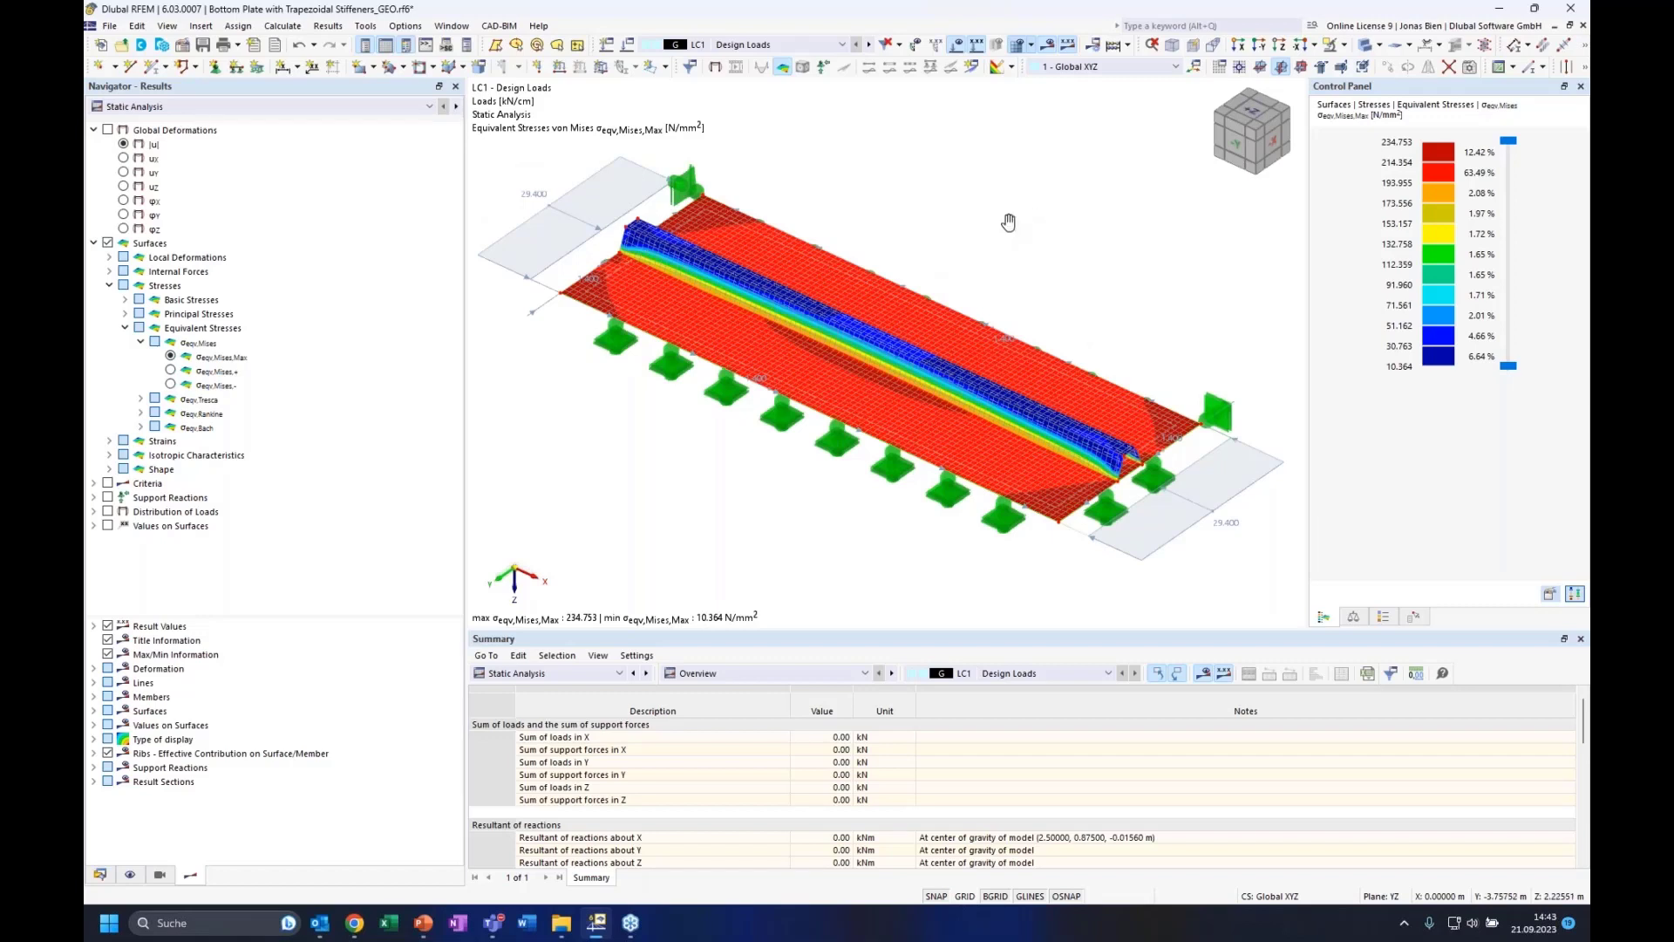
middle_drag(1021, 258, 1024, 263)
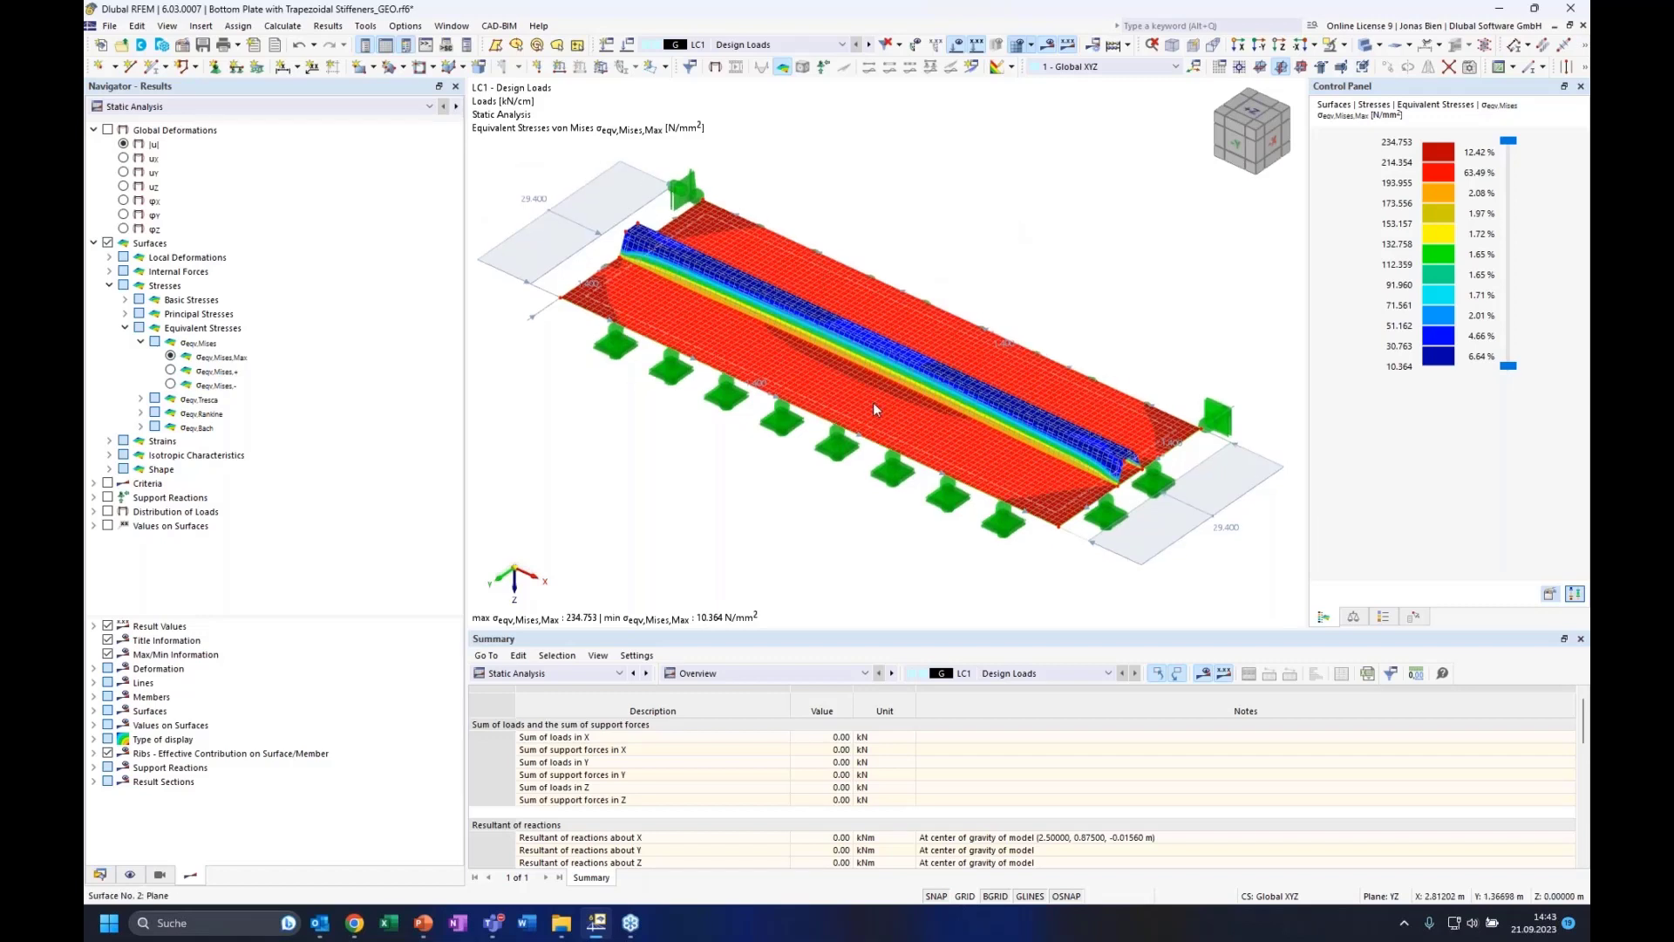
Show the Stability Analysis results for LC1 with the FE mesh hidden and the model rendered transparently
click(571, 673)
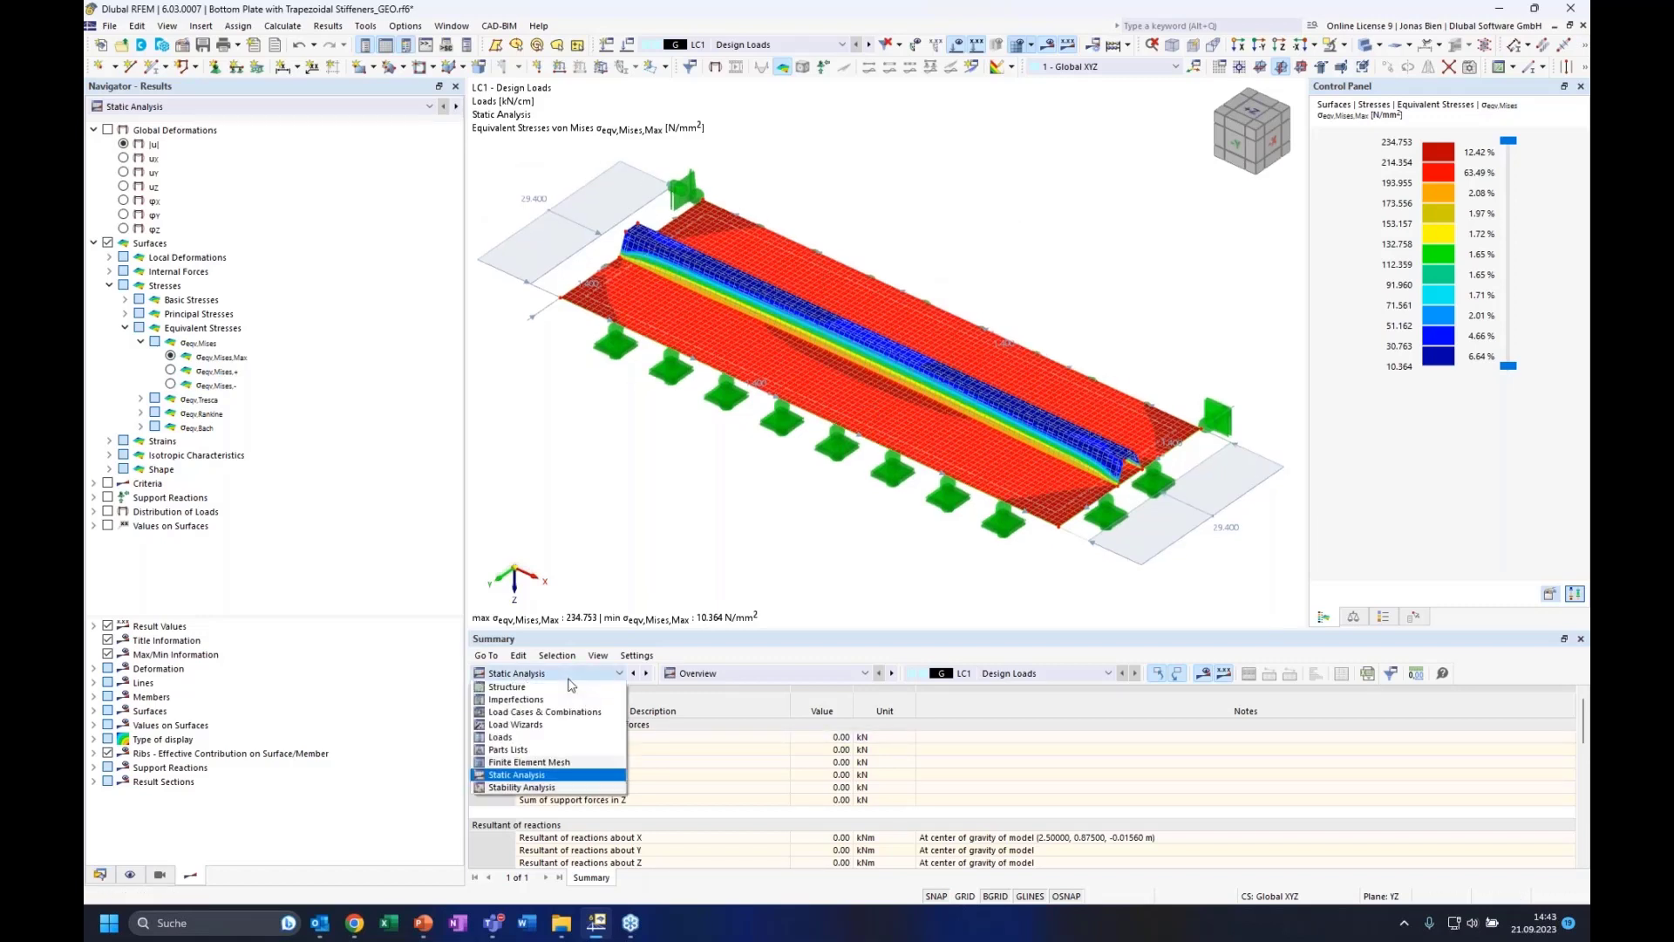
click(521, 787)
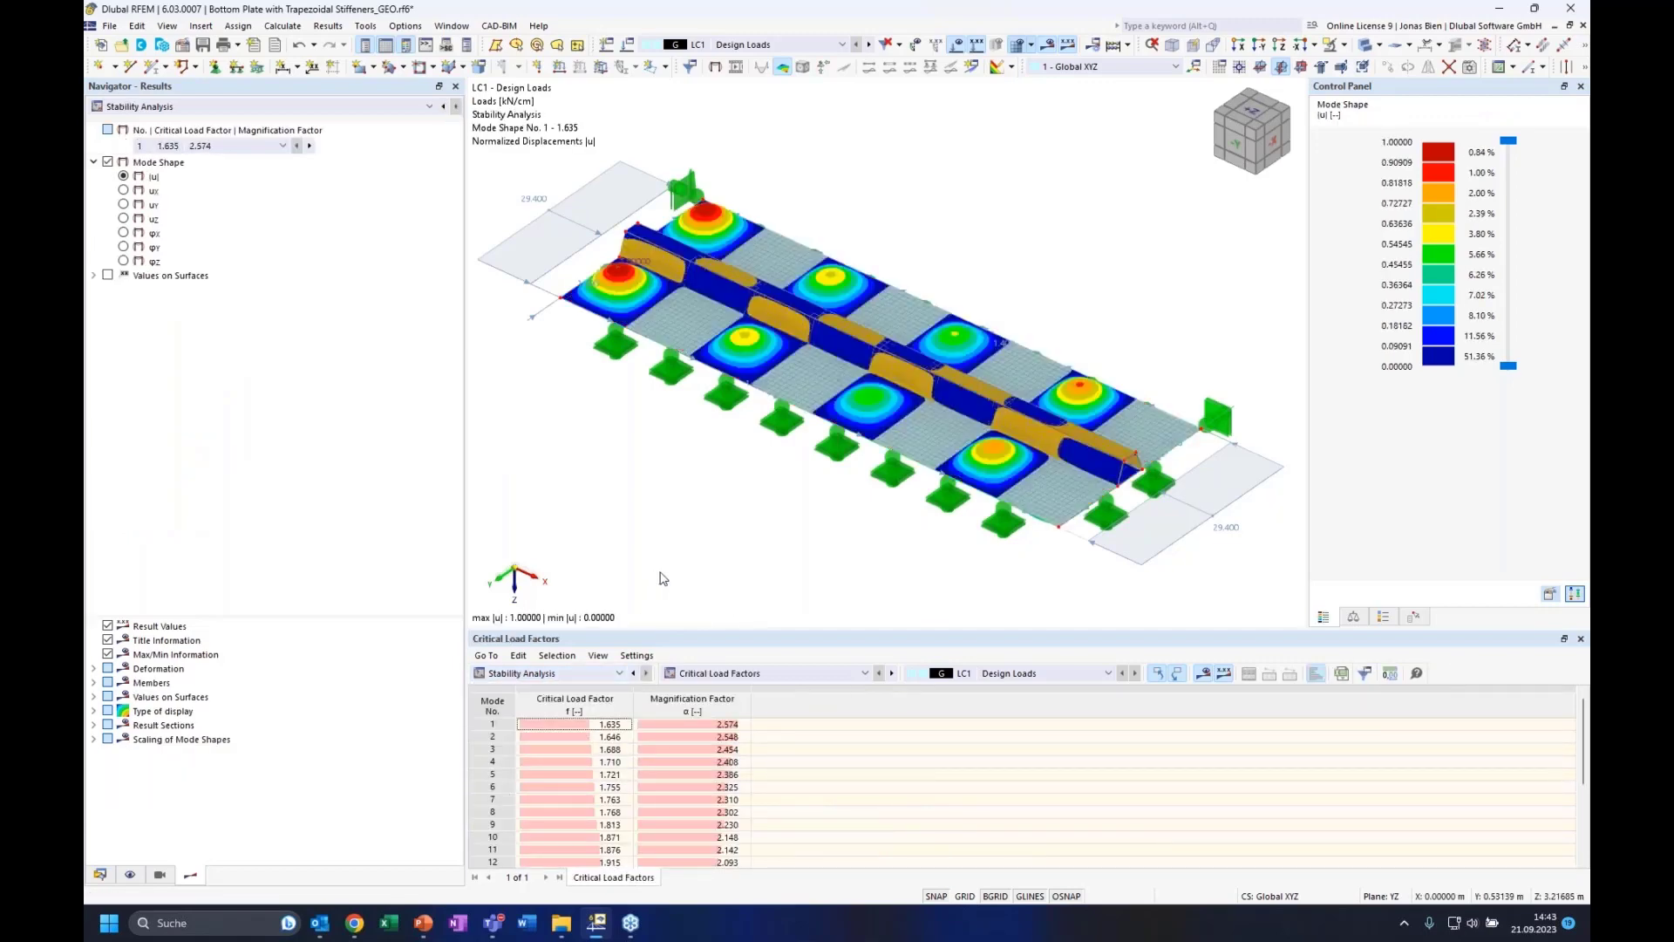
click(1017, 45)
click(1026, 44)
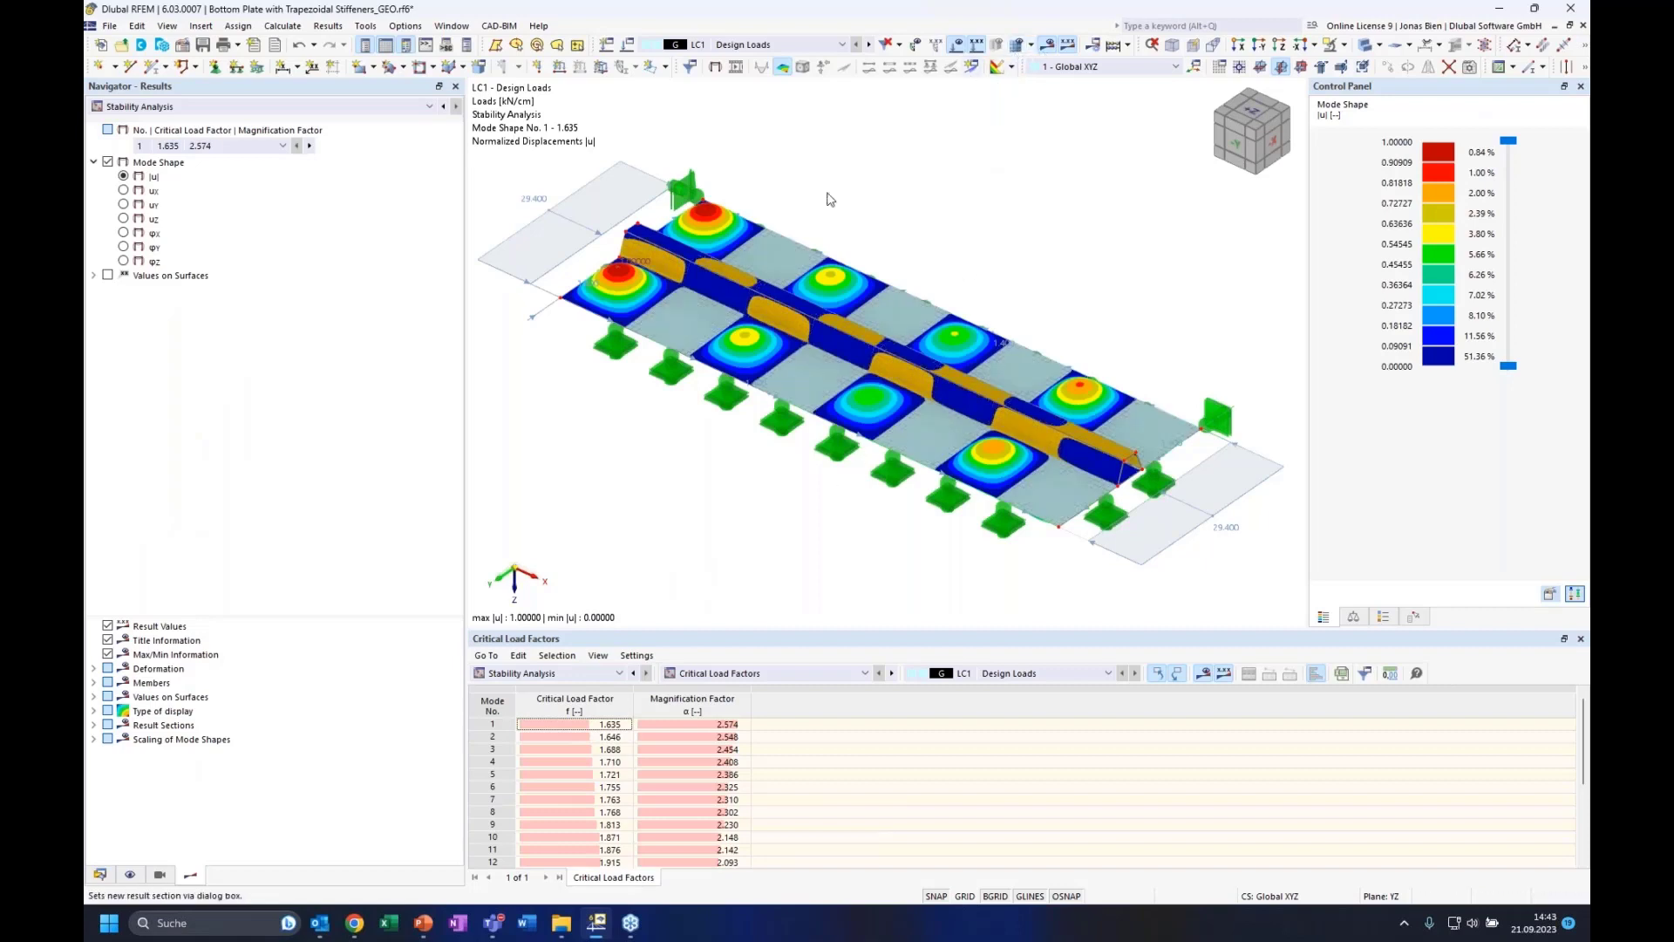
click(1281, 66)
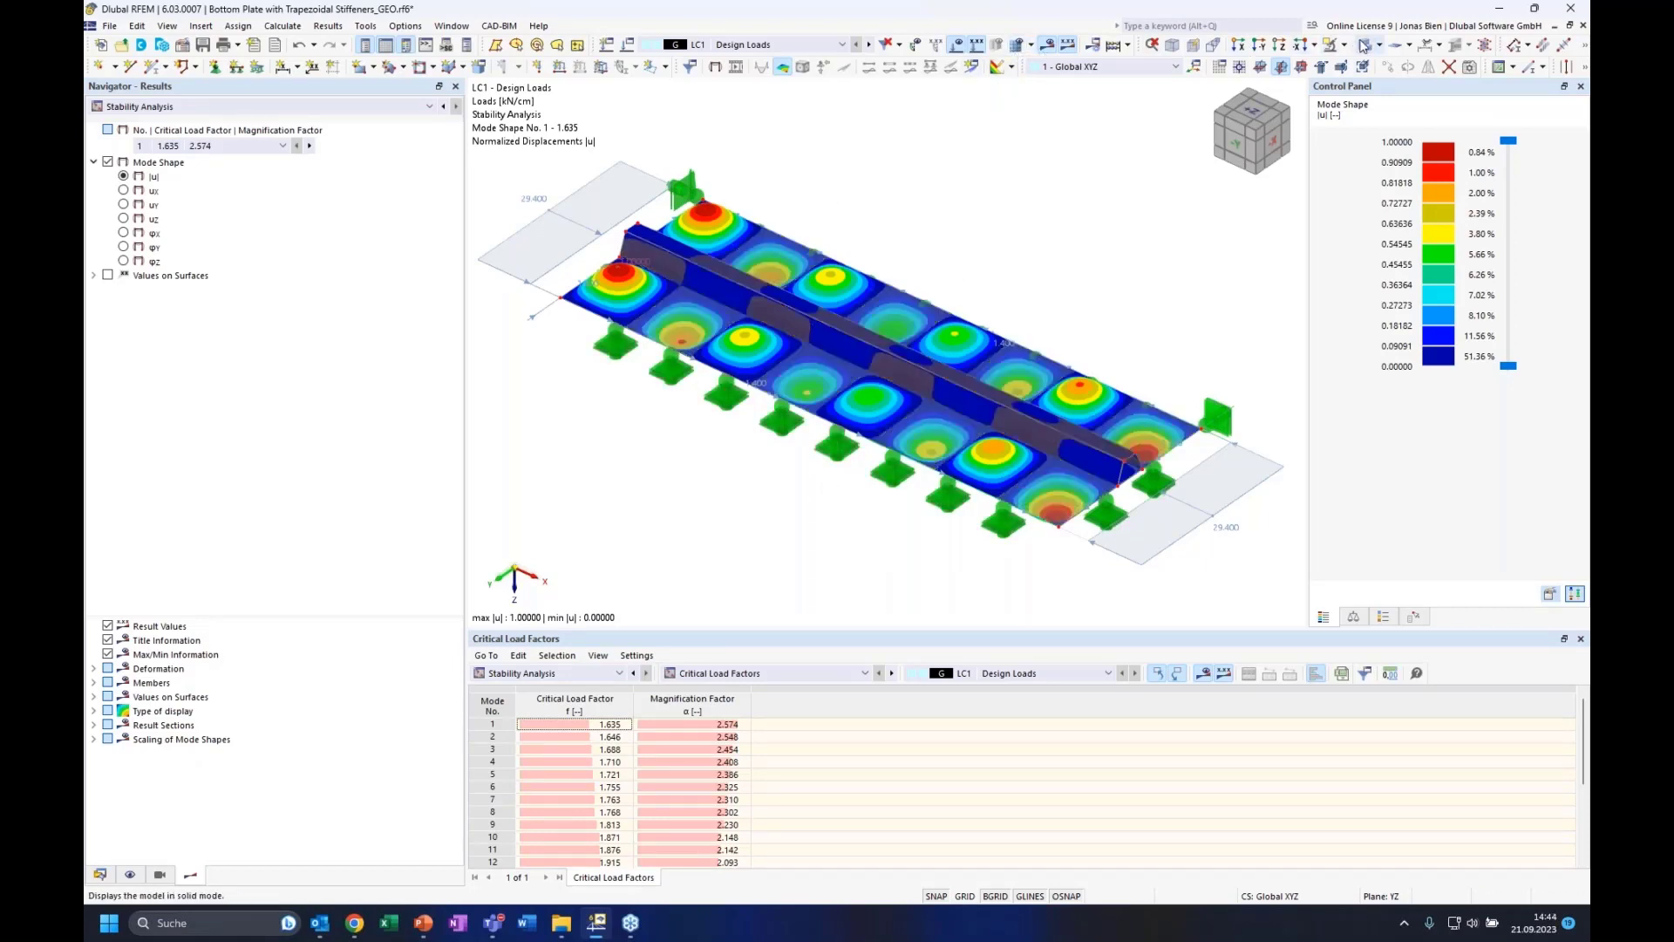
click(278, 106)
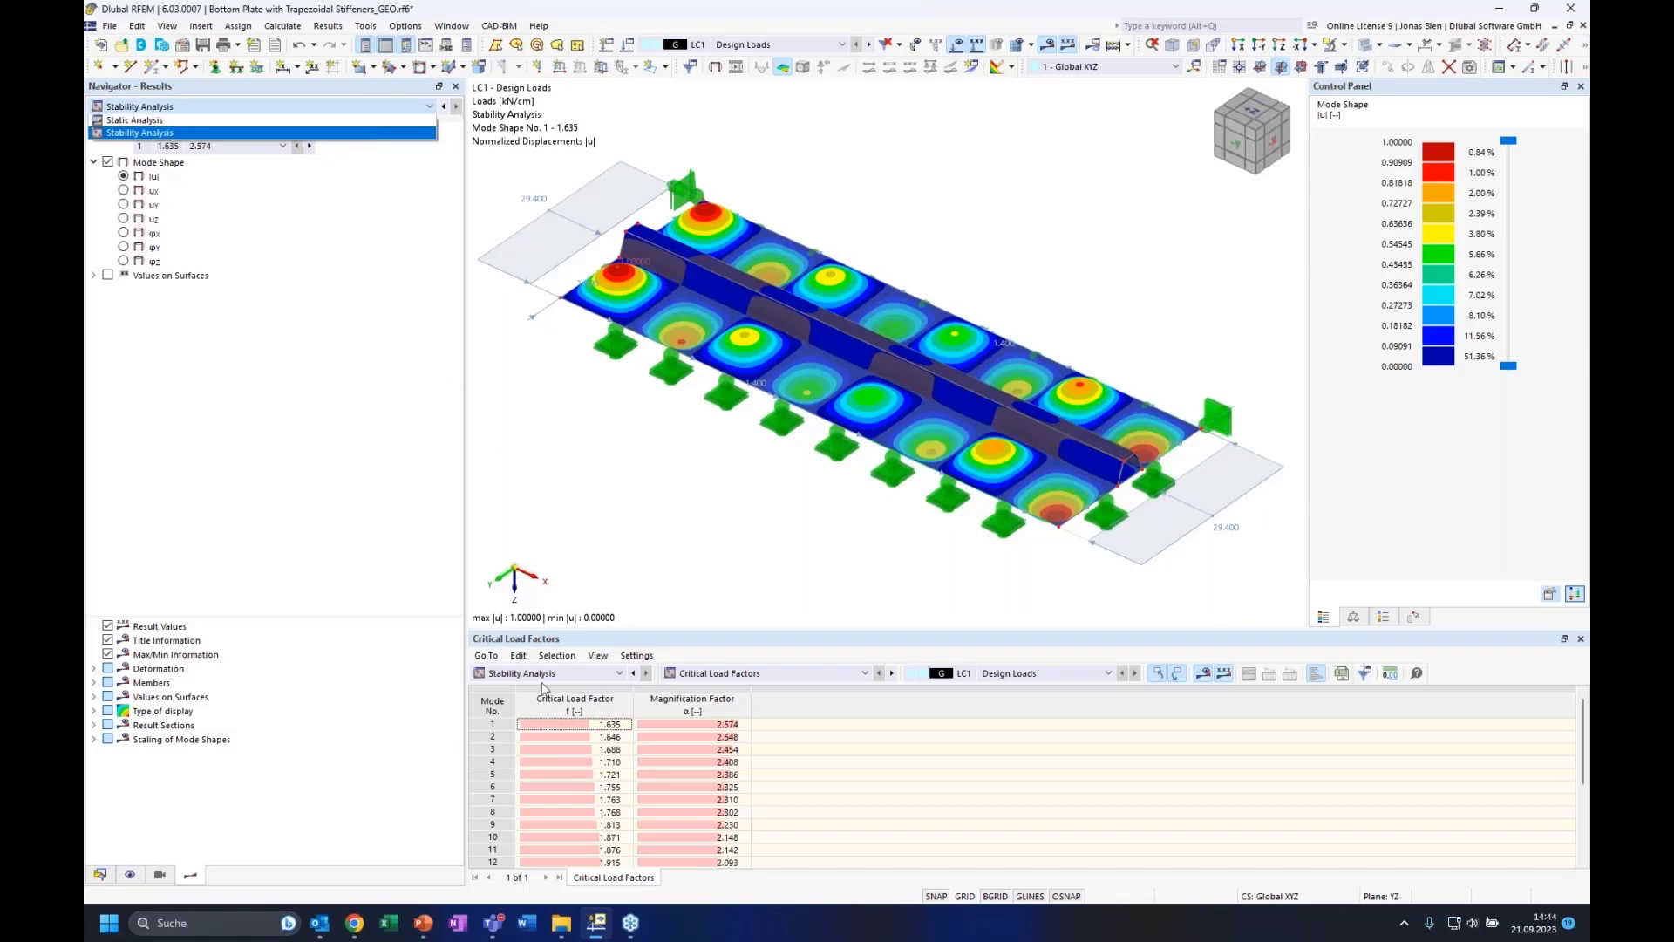
Step through buckling modes 2 to 16 of LC1 and examine each mode shape on the plate and stiffener
click(657, 457)
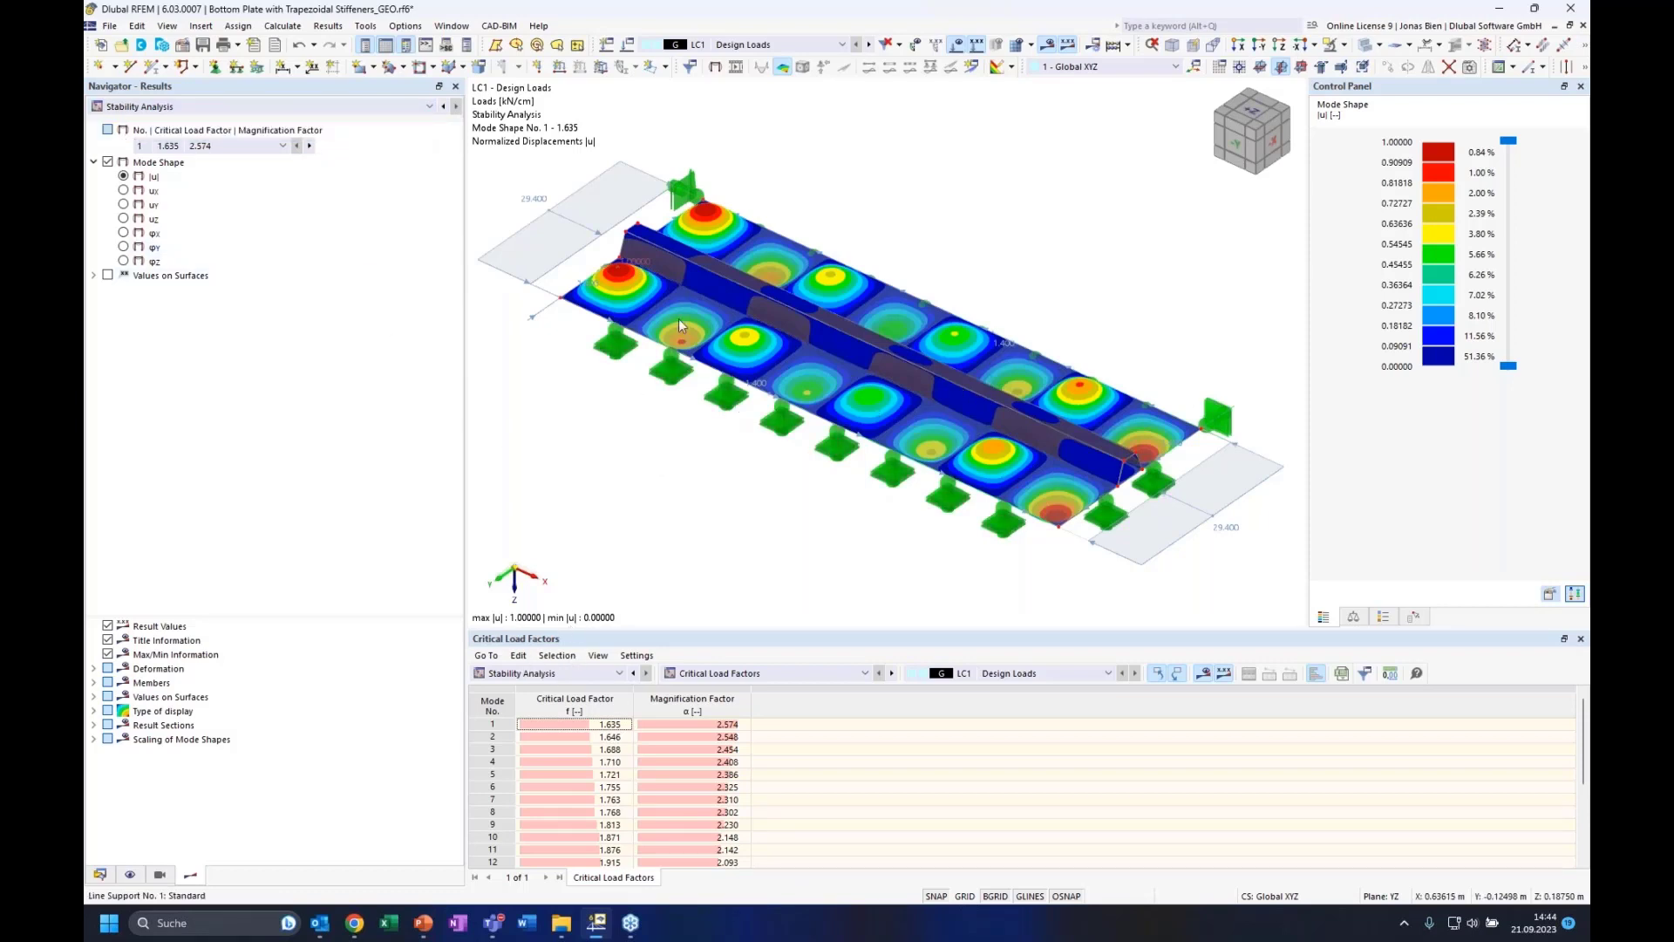
click(568, 740)
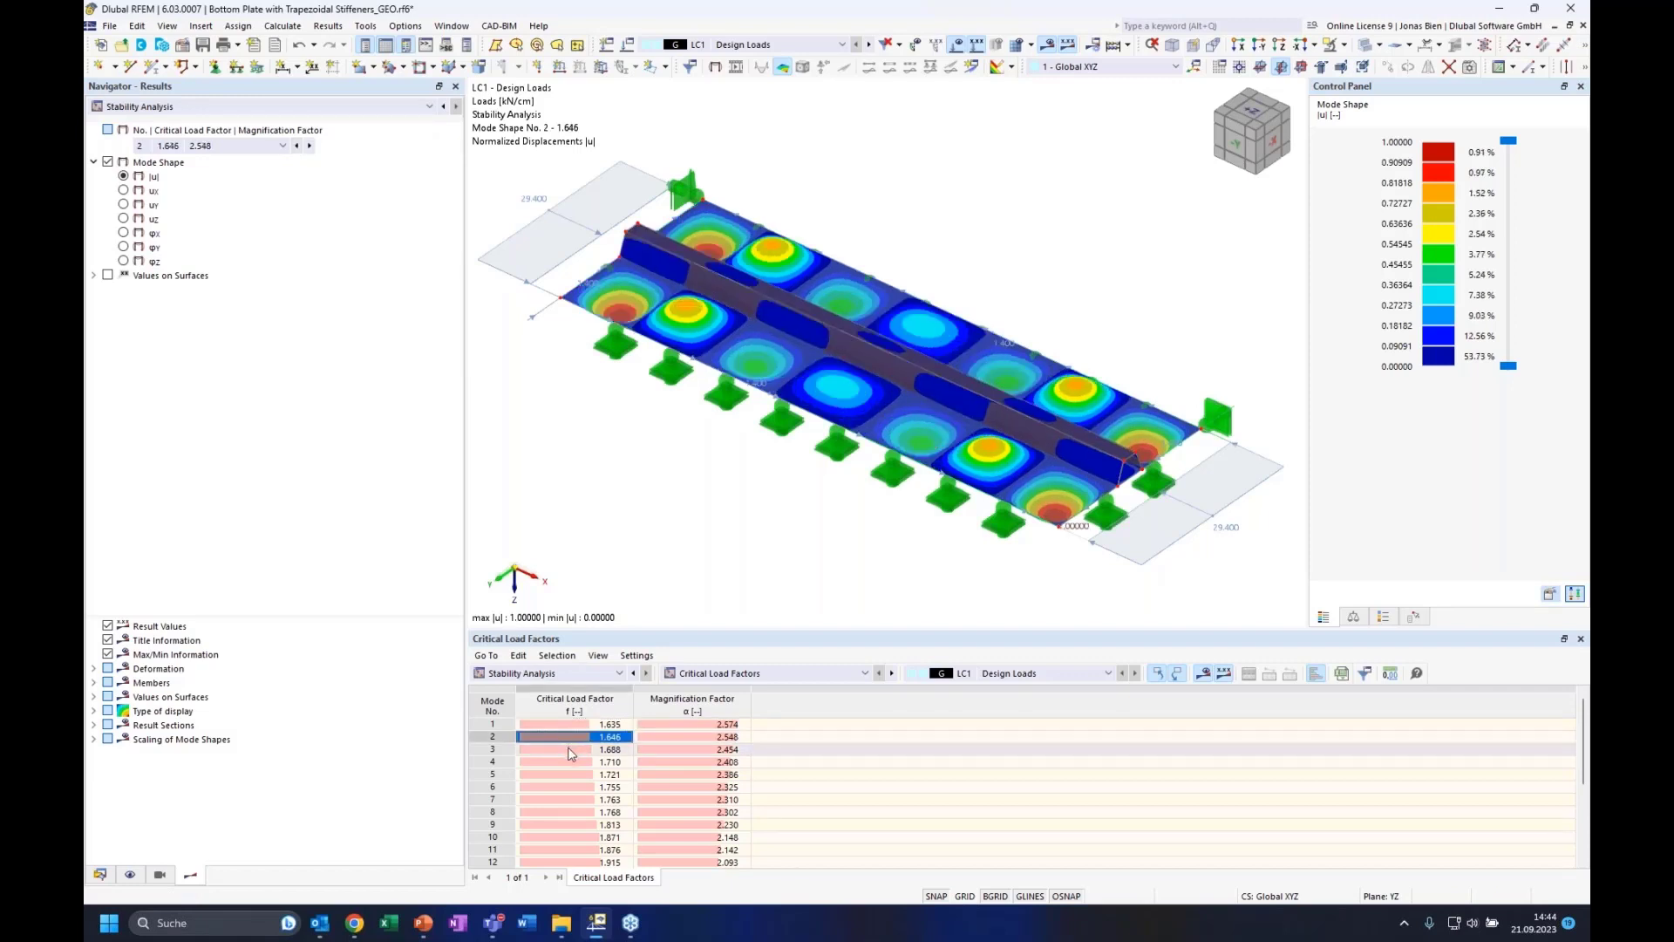
click(571, 750)
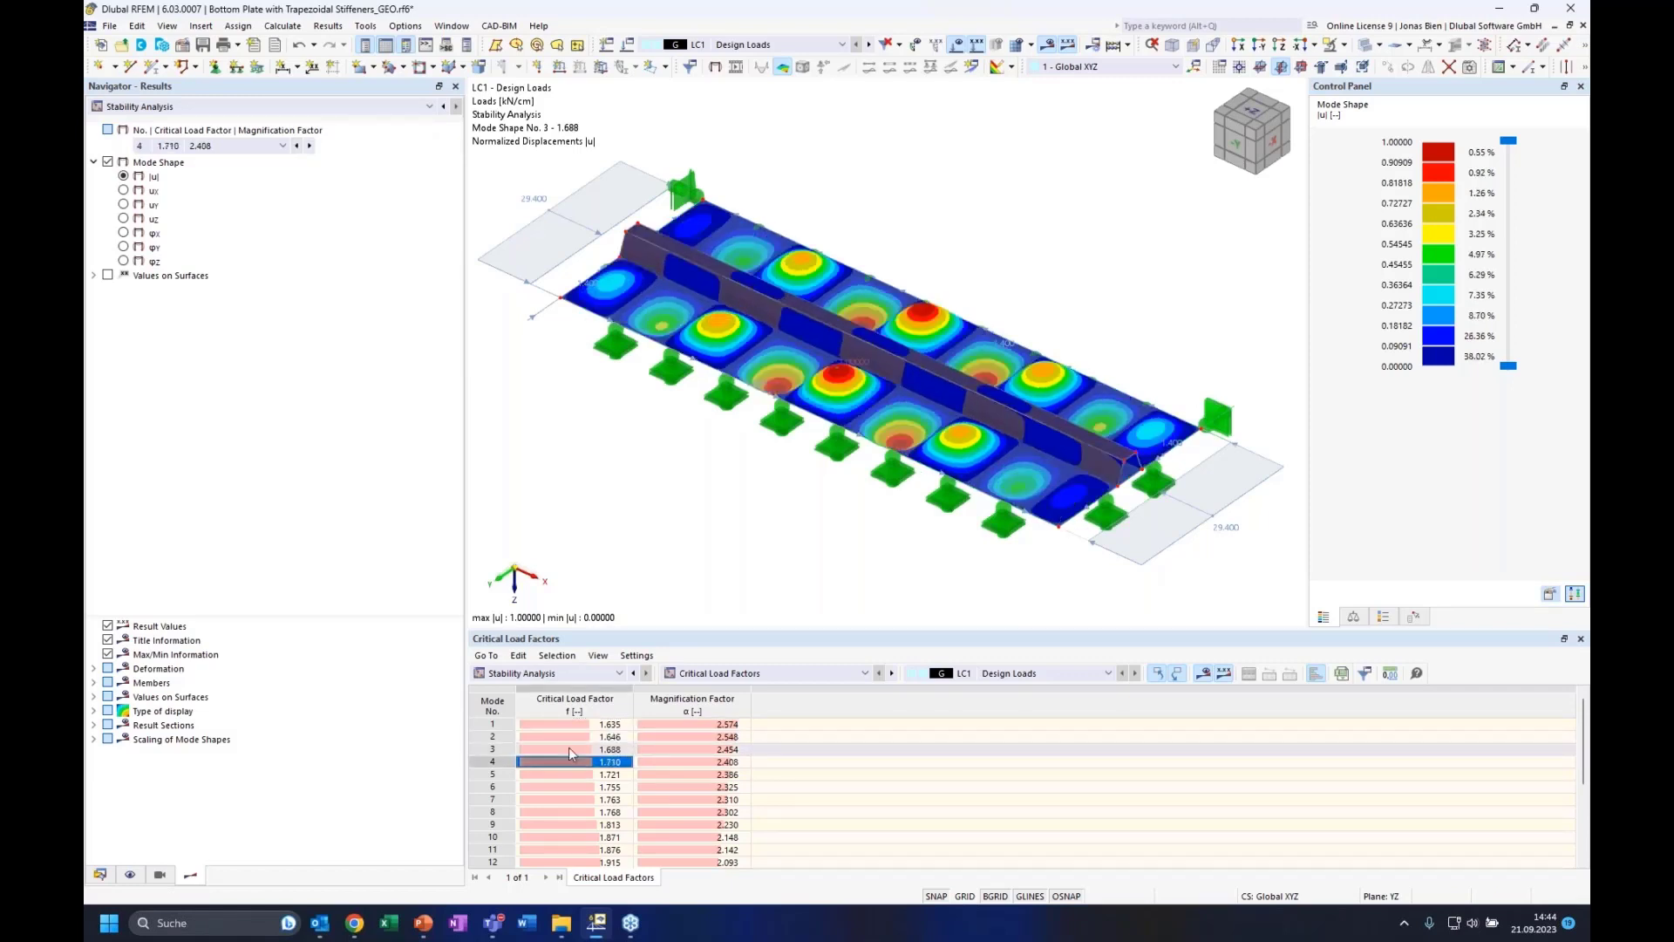
key(Down)
key(Down)
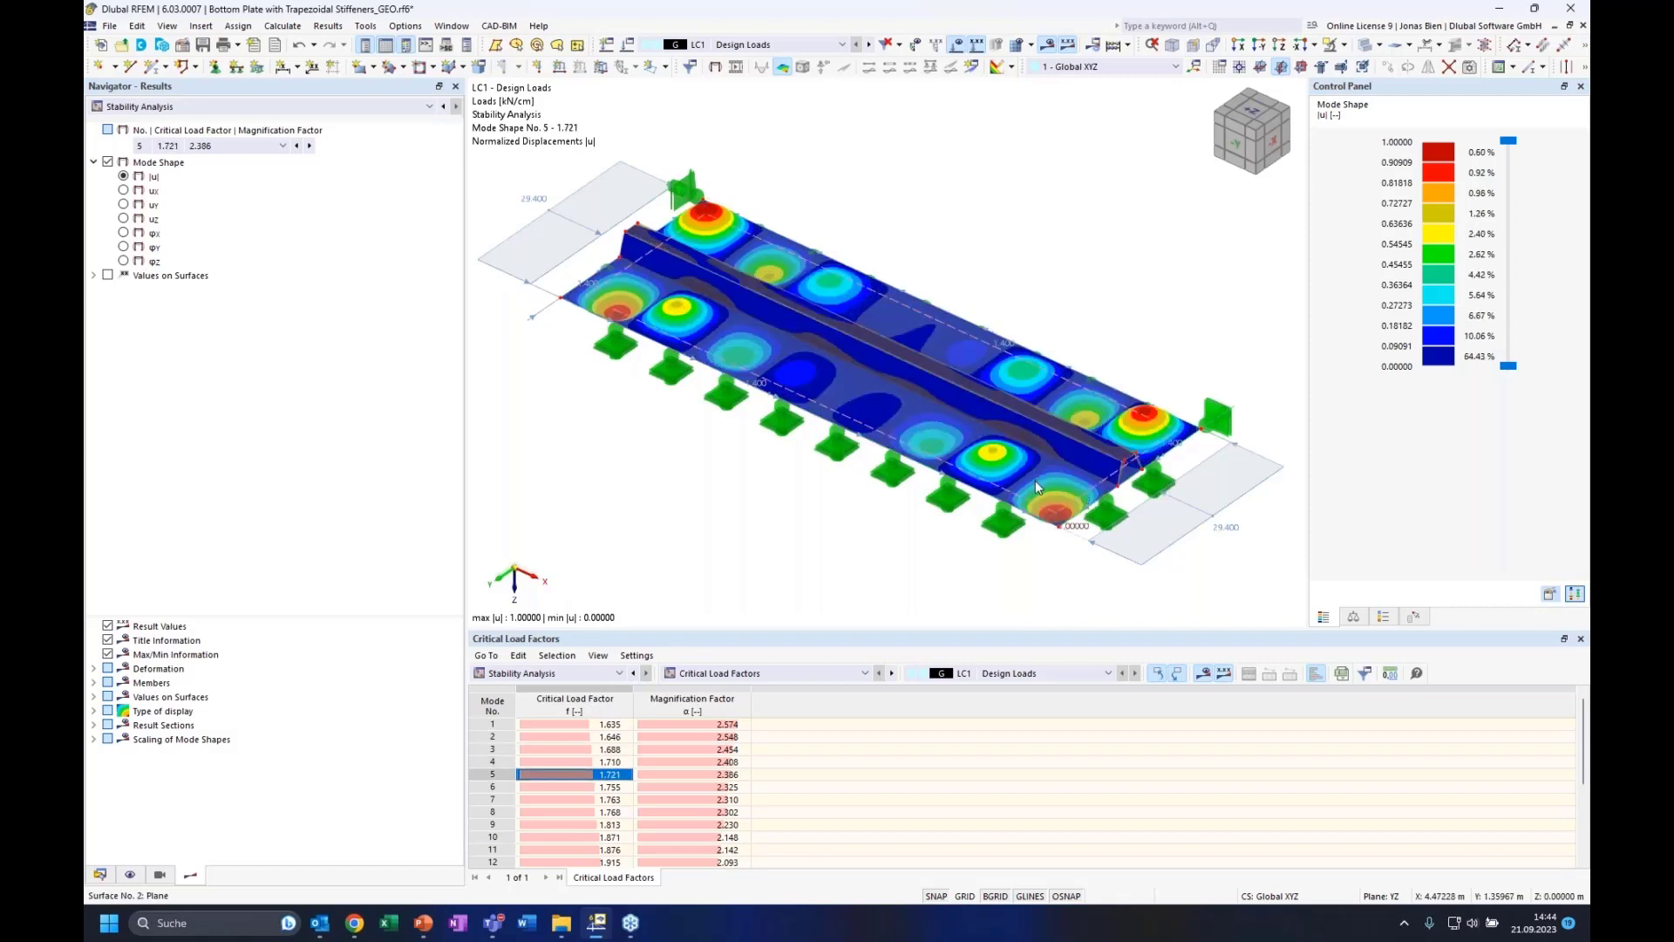
key(Down)
key(Down)
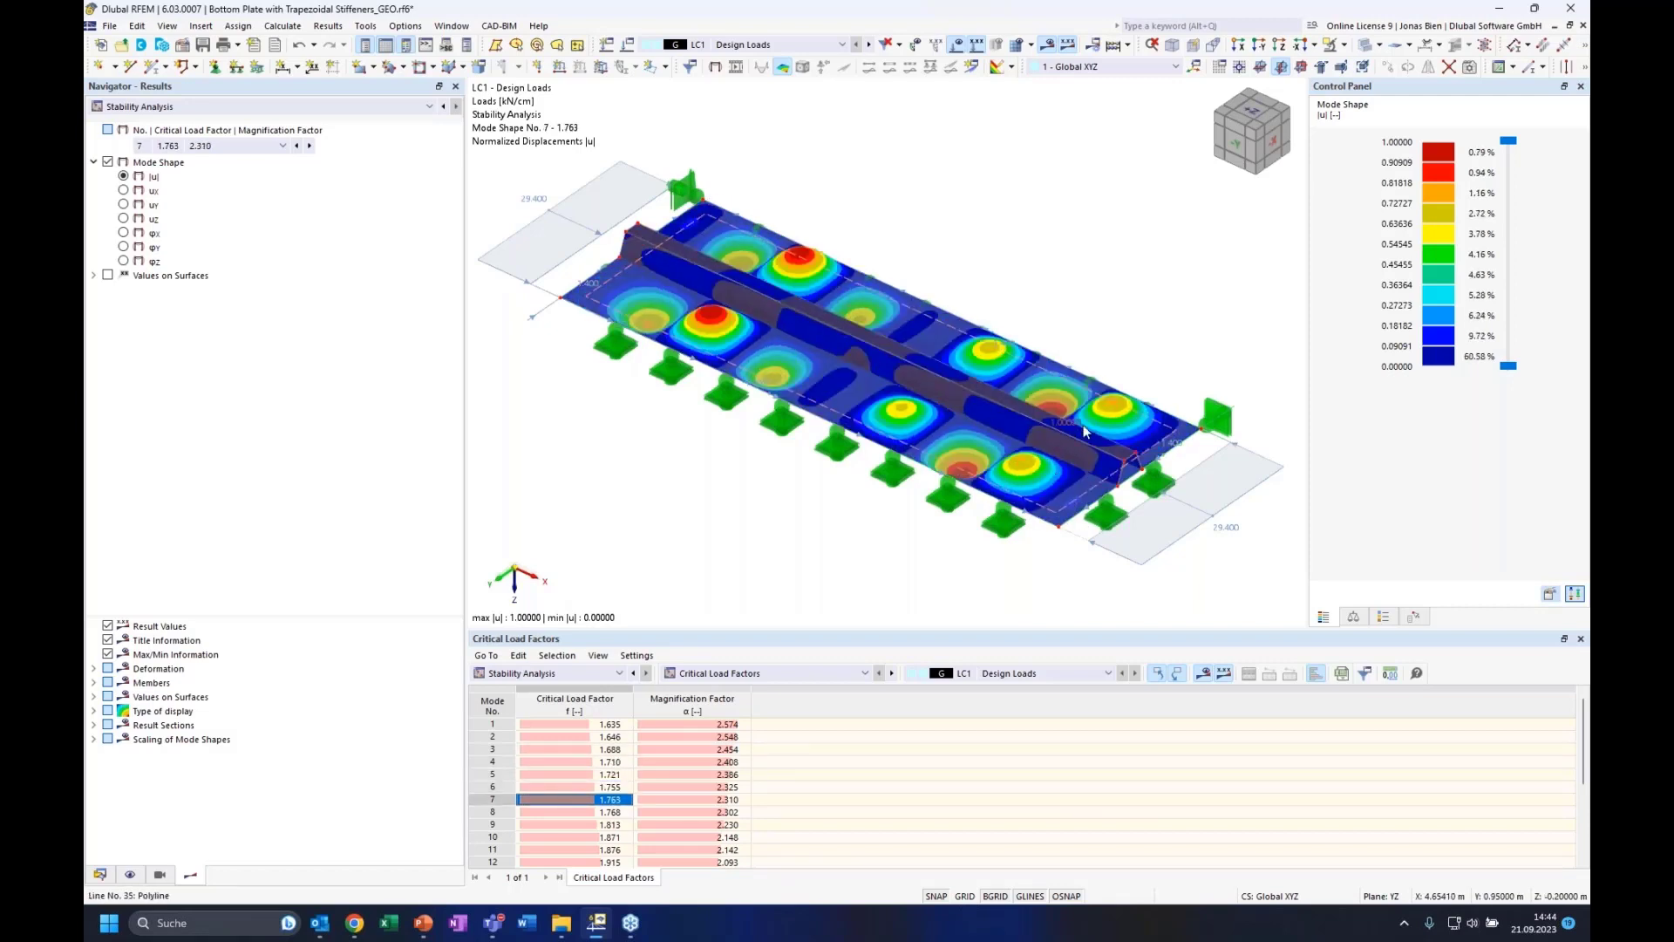
key(Down)
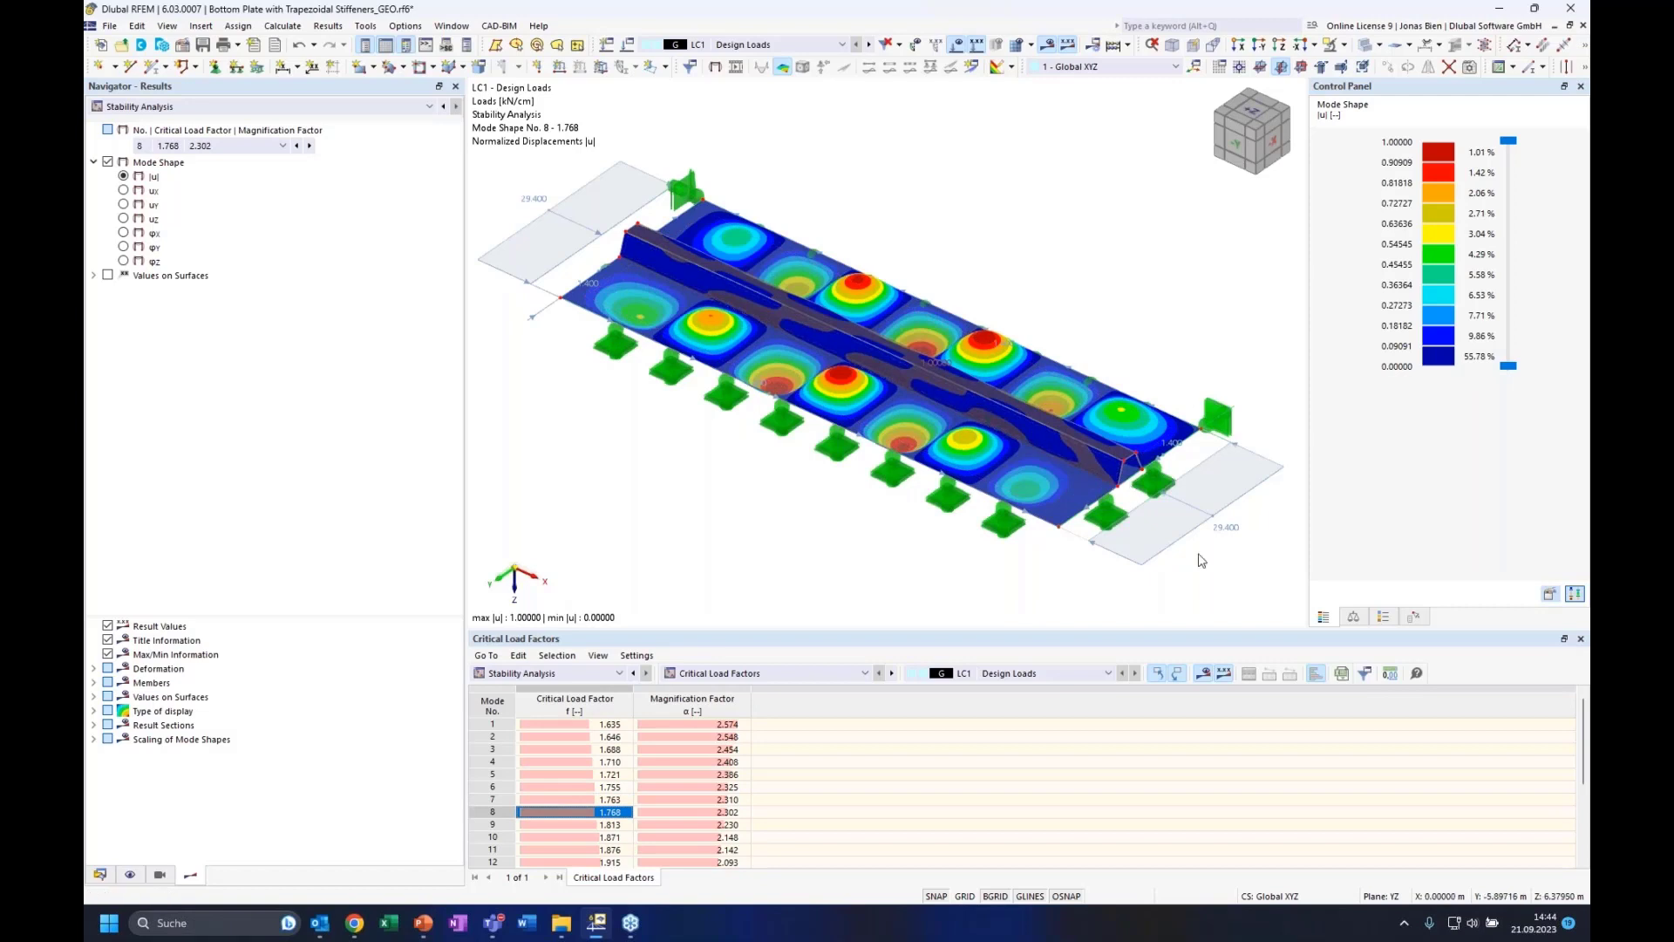
key(Down)
key(Down)
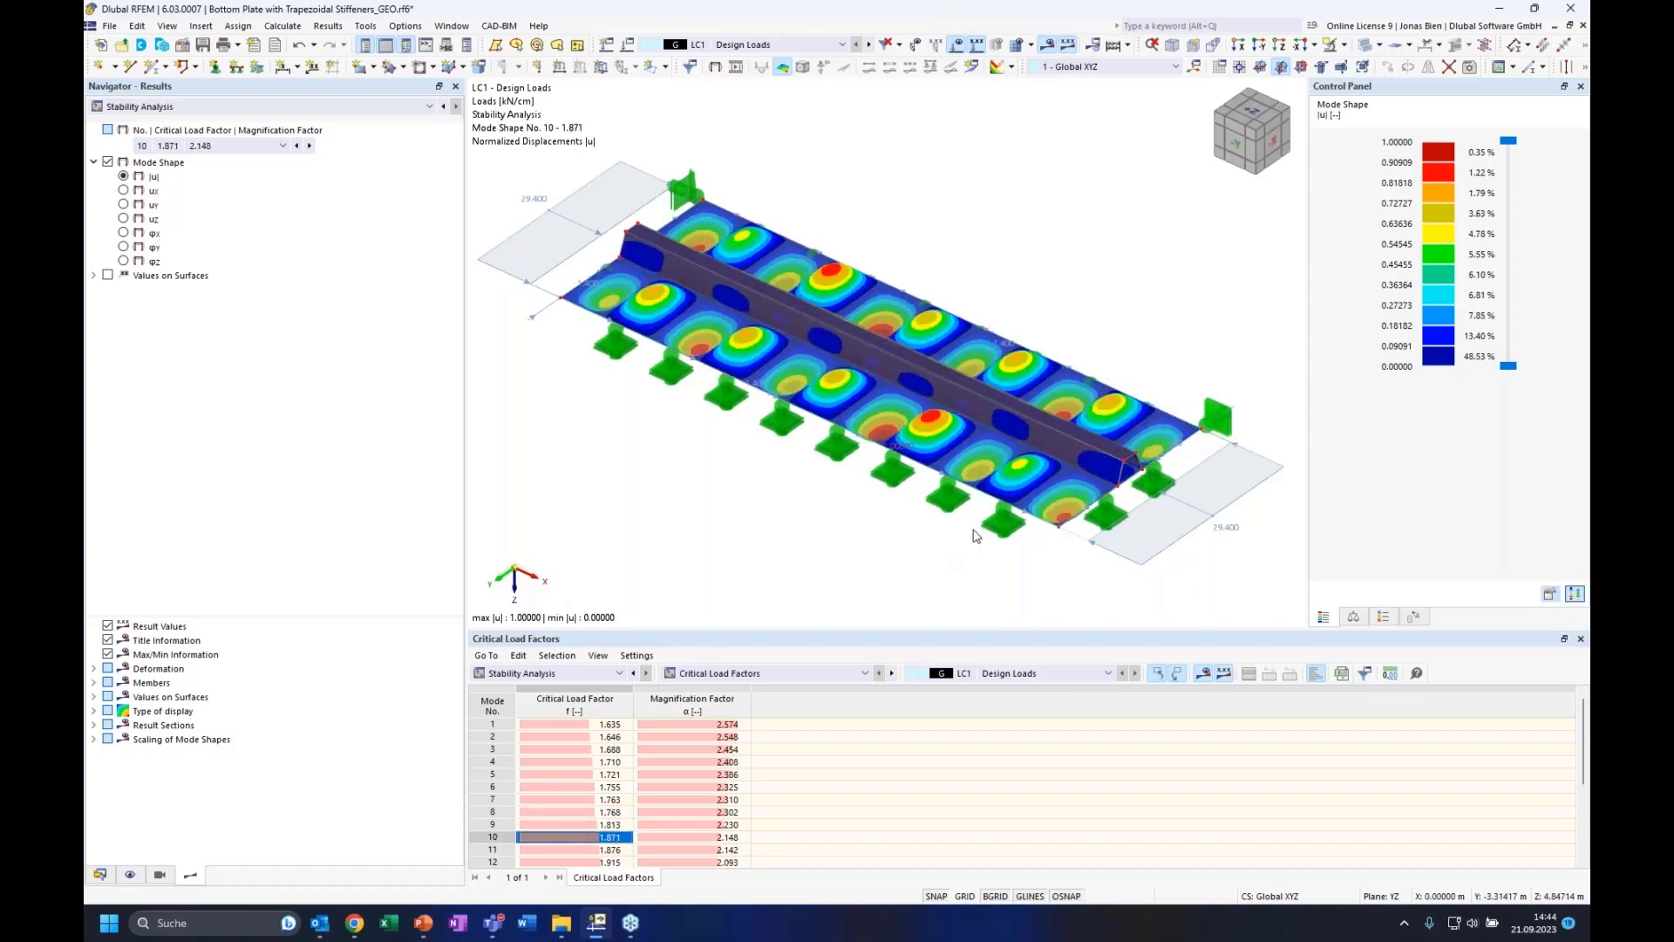
key(Down)
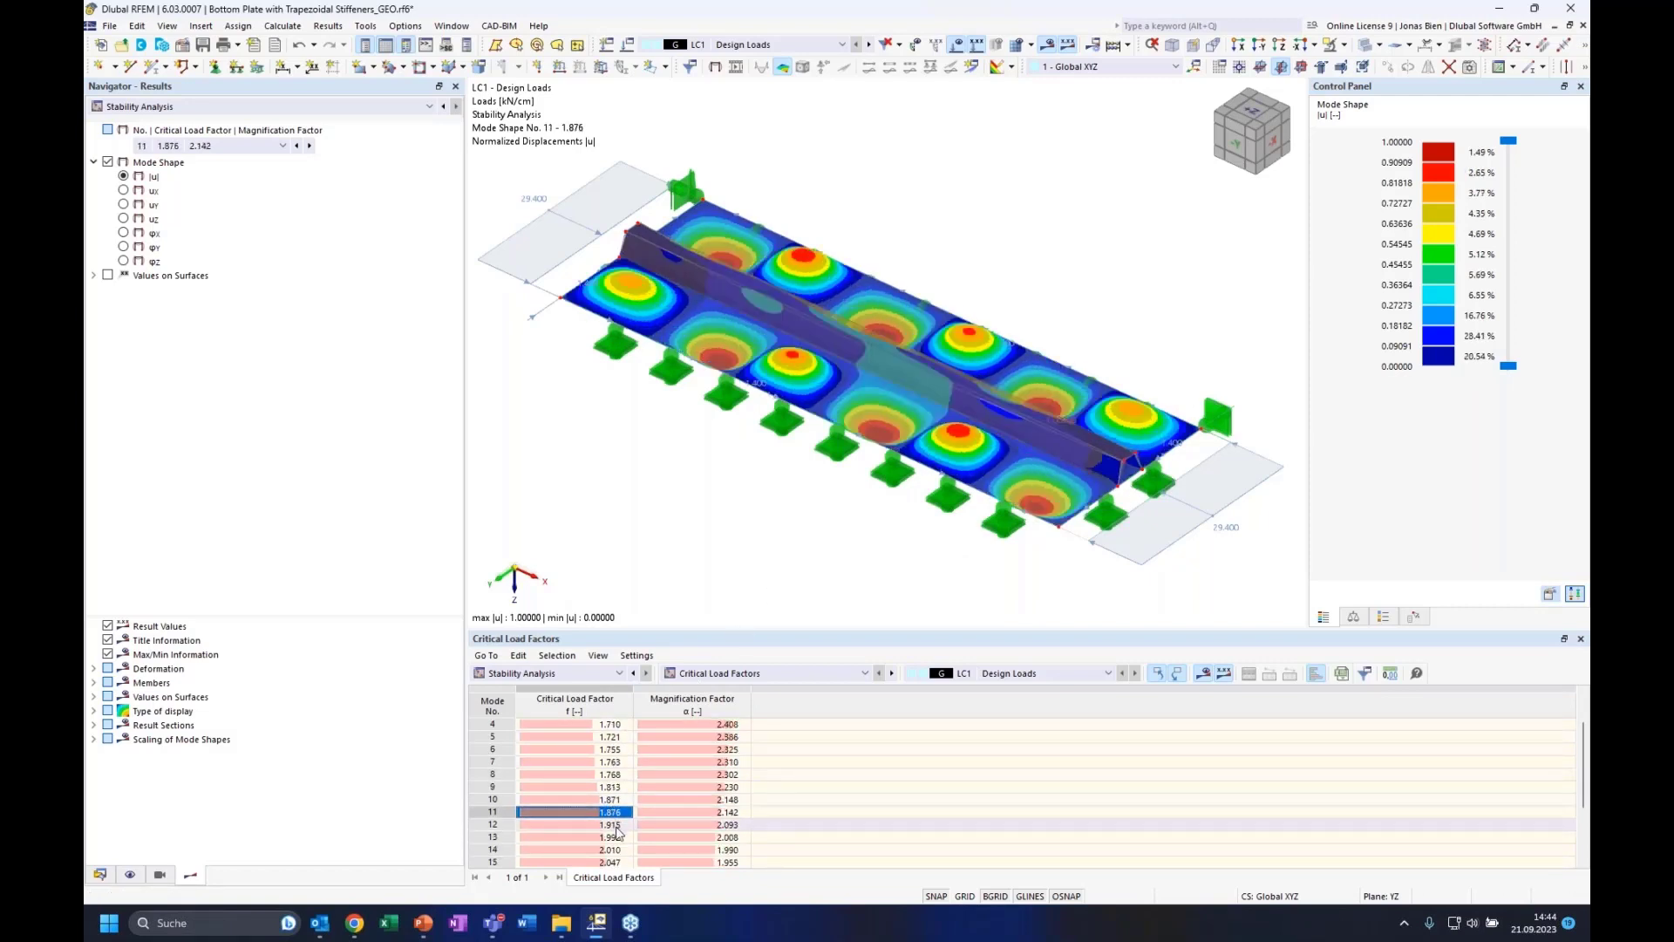
key(Down)
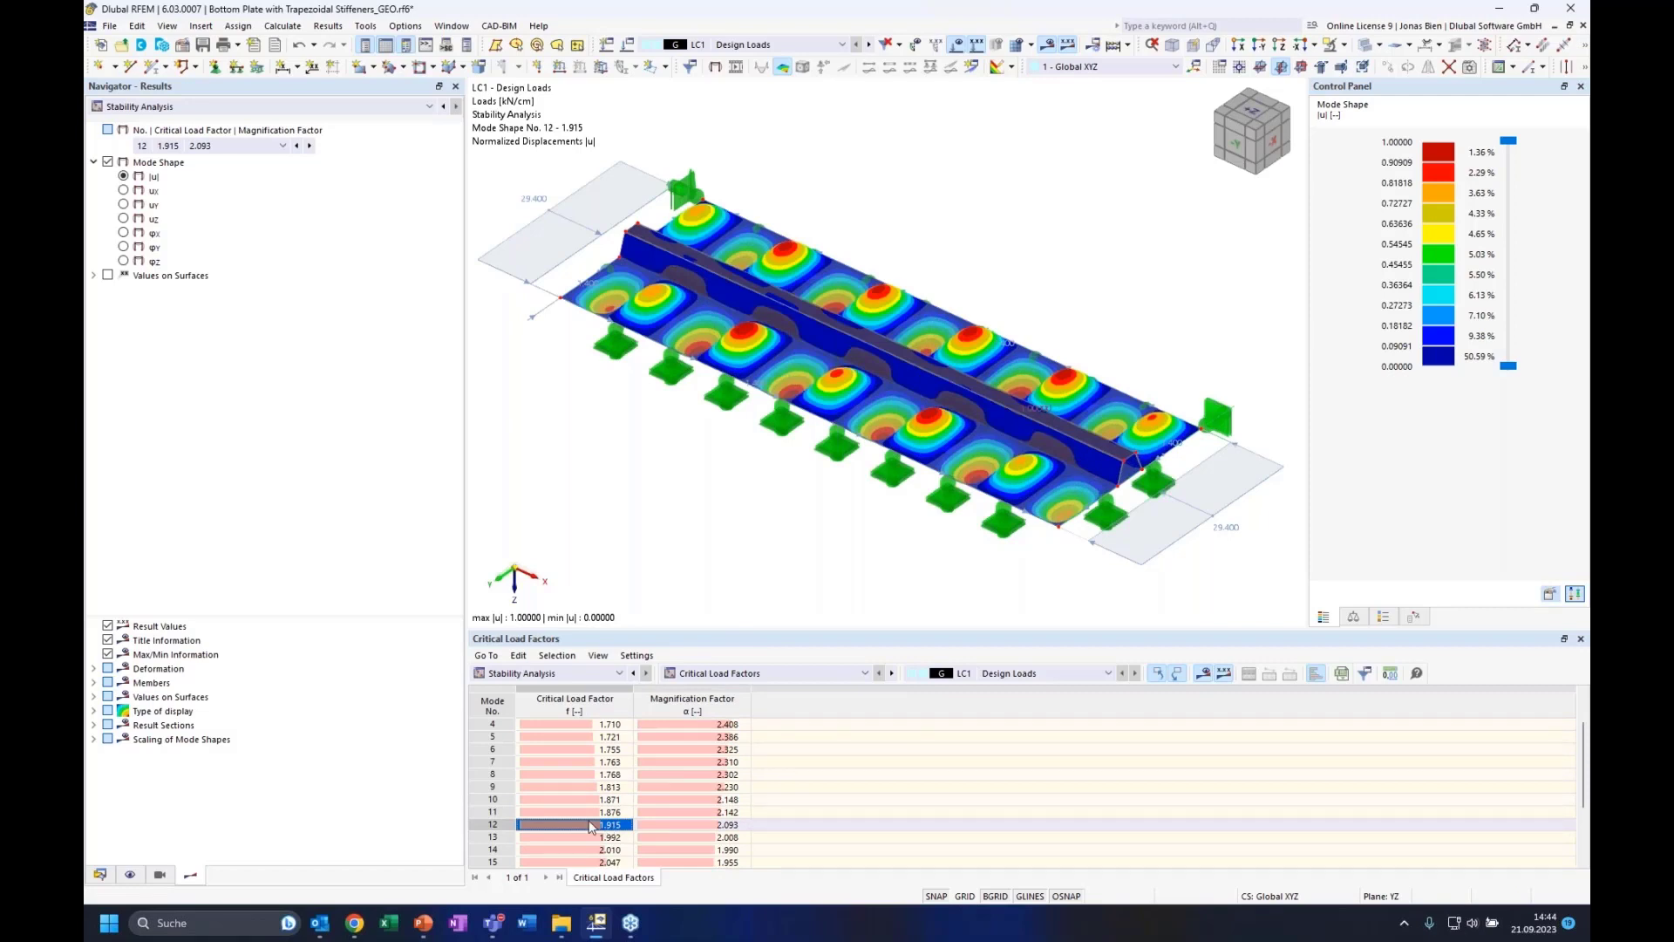
key(Down)
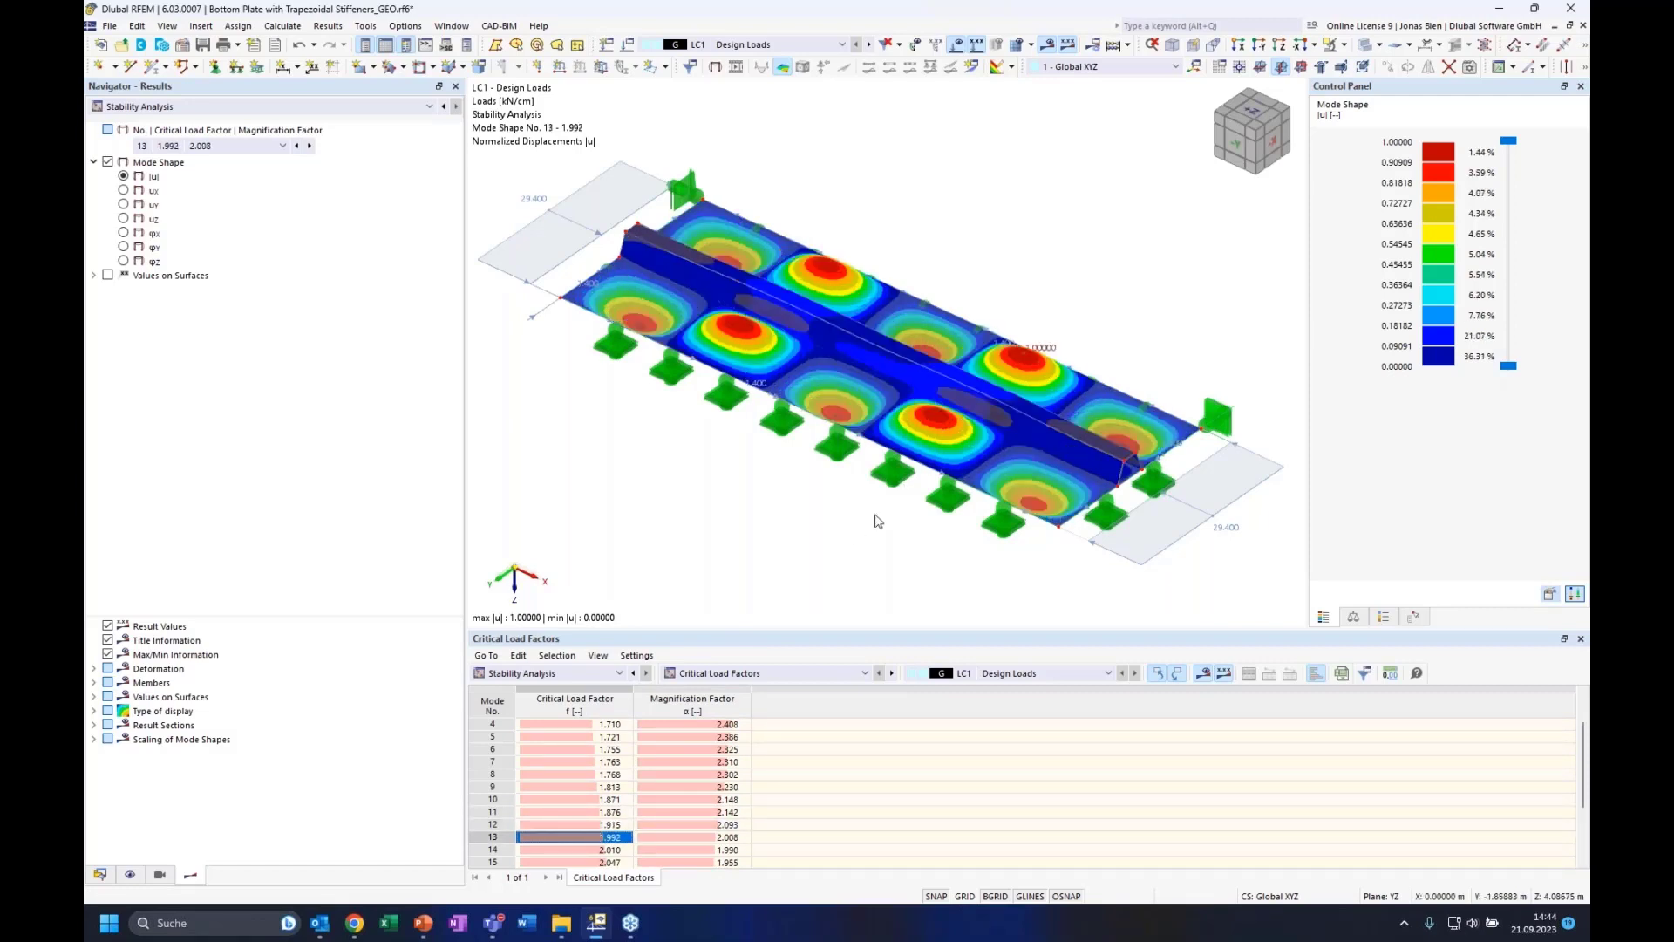
key(Down)
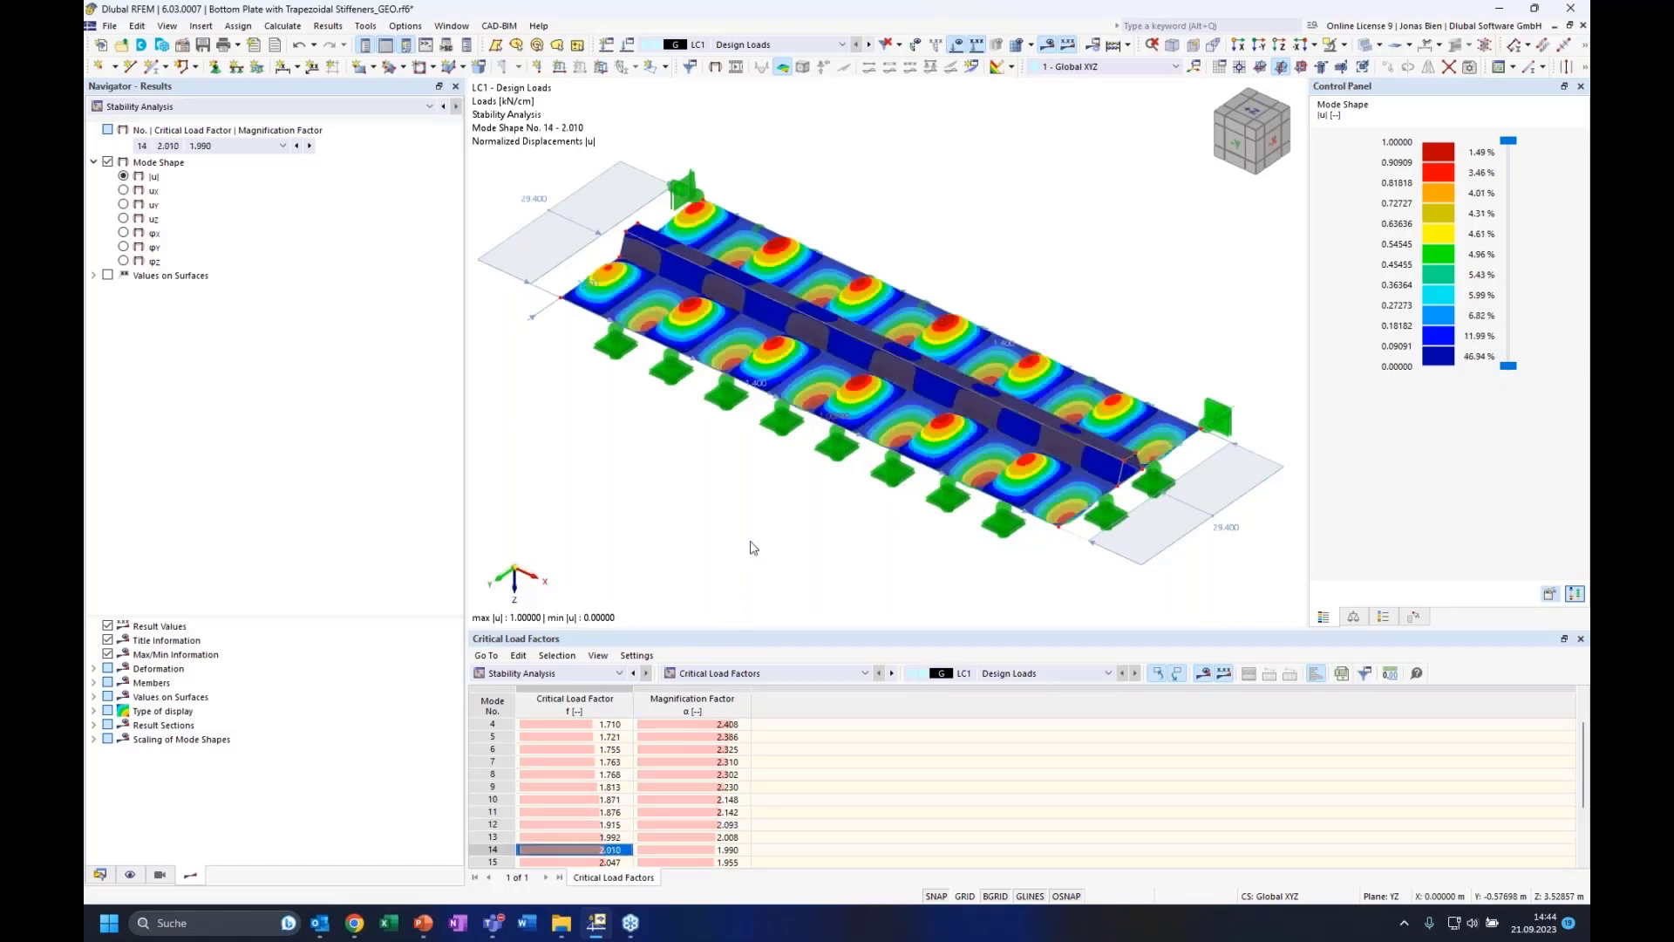
key(Down)
key(Down)
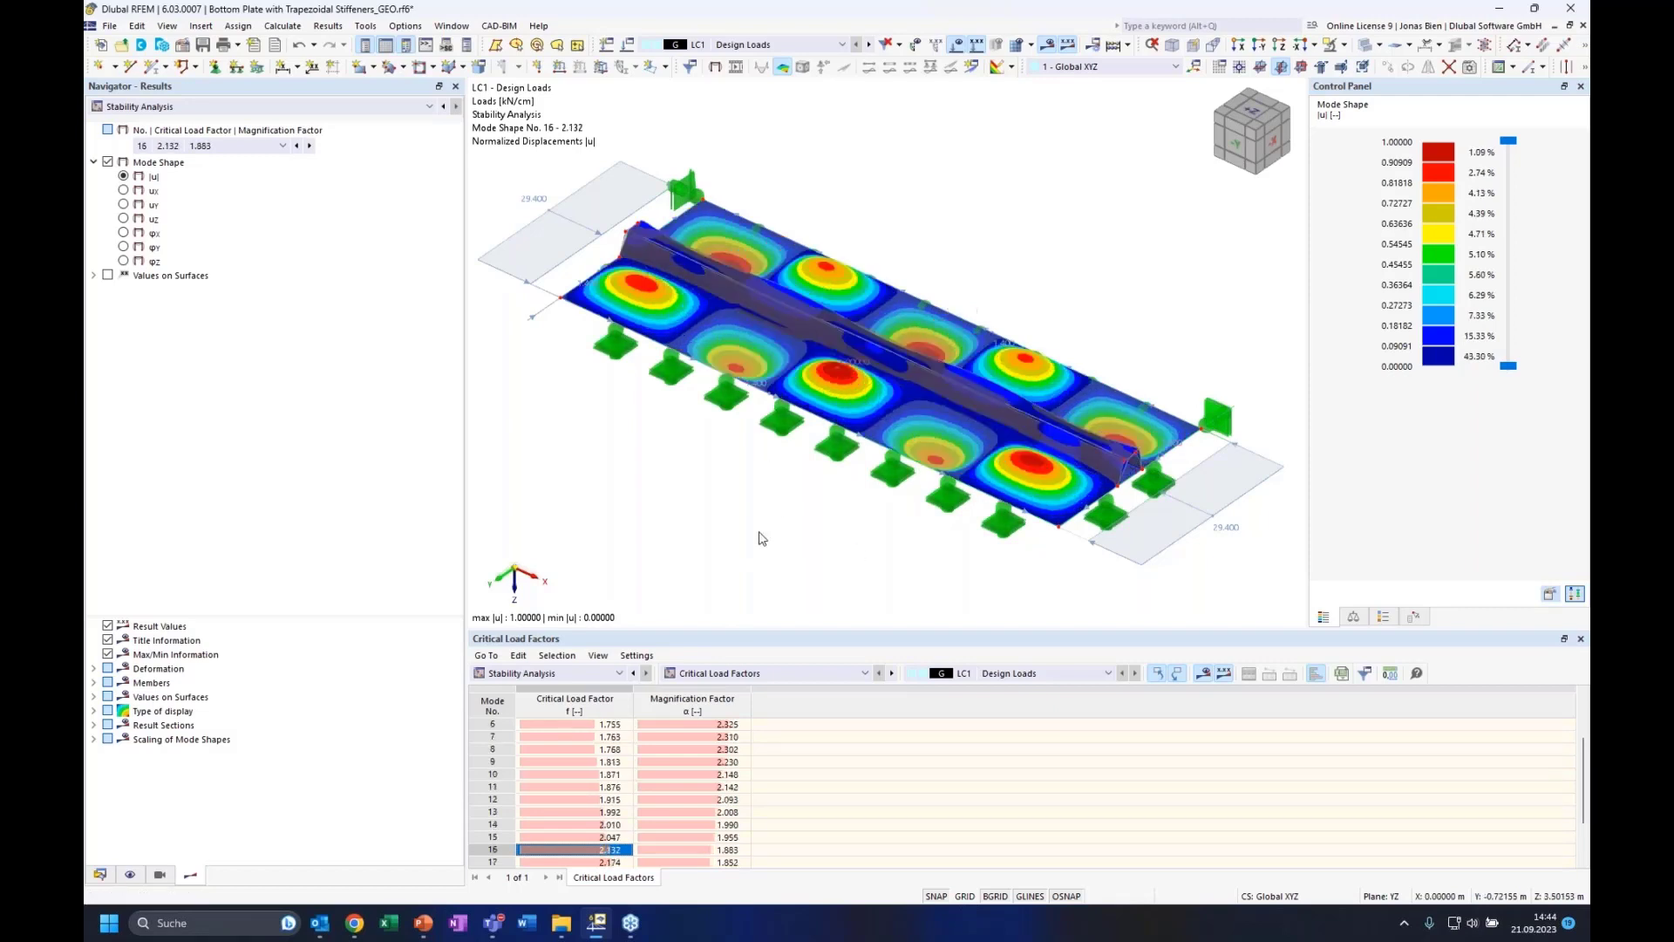
Display mode shapes 17 to 19 and examine the buckling shape of mode 19 on the stiffened plate
scroll(583, 810, down, 1)
click(577, 828)
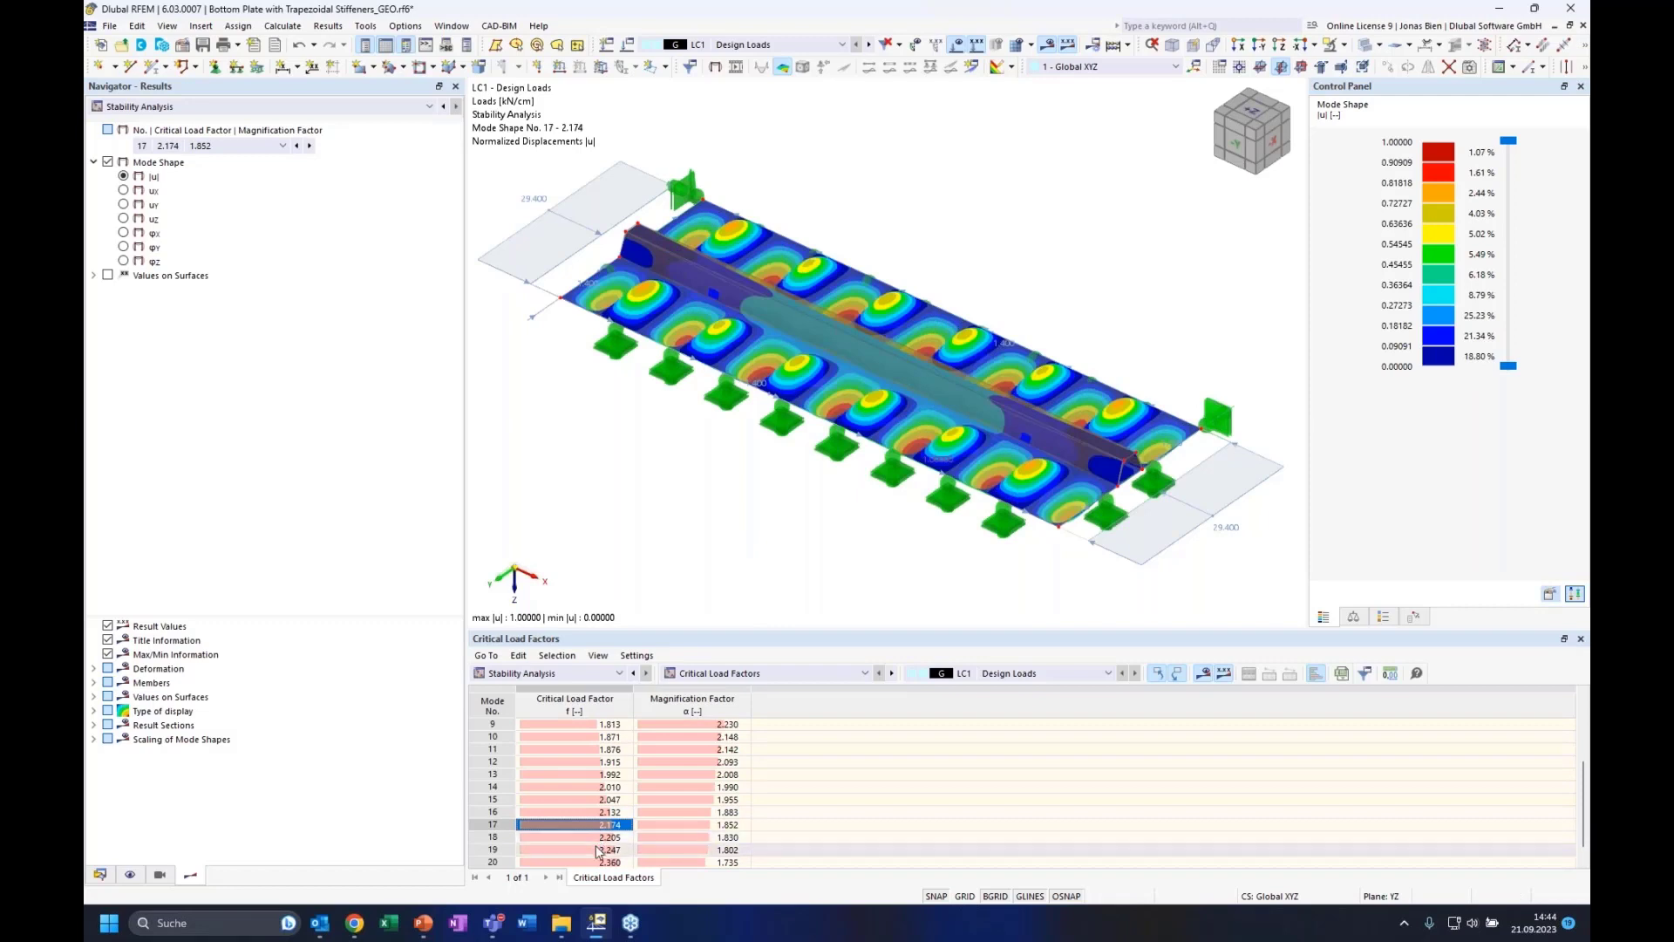
click(600, 837)
key(Down)
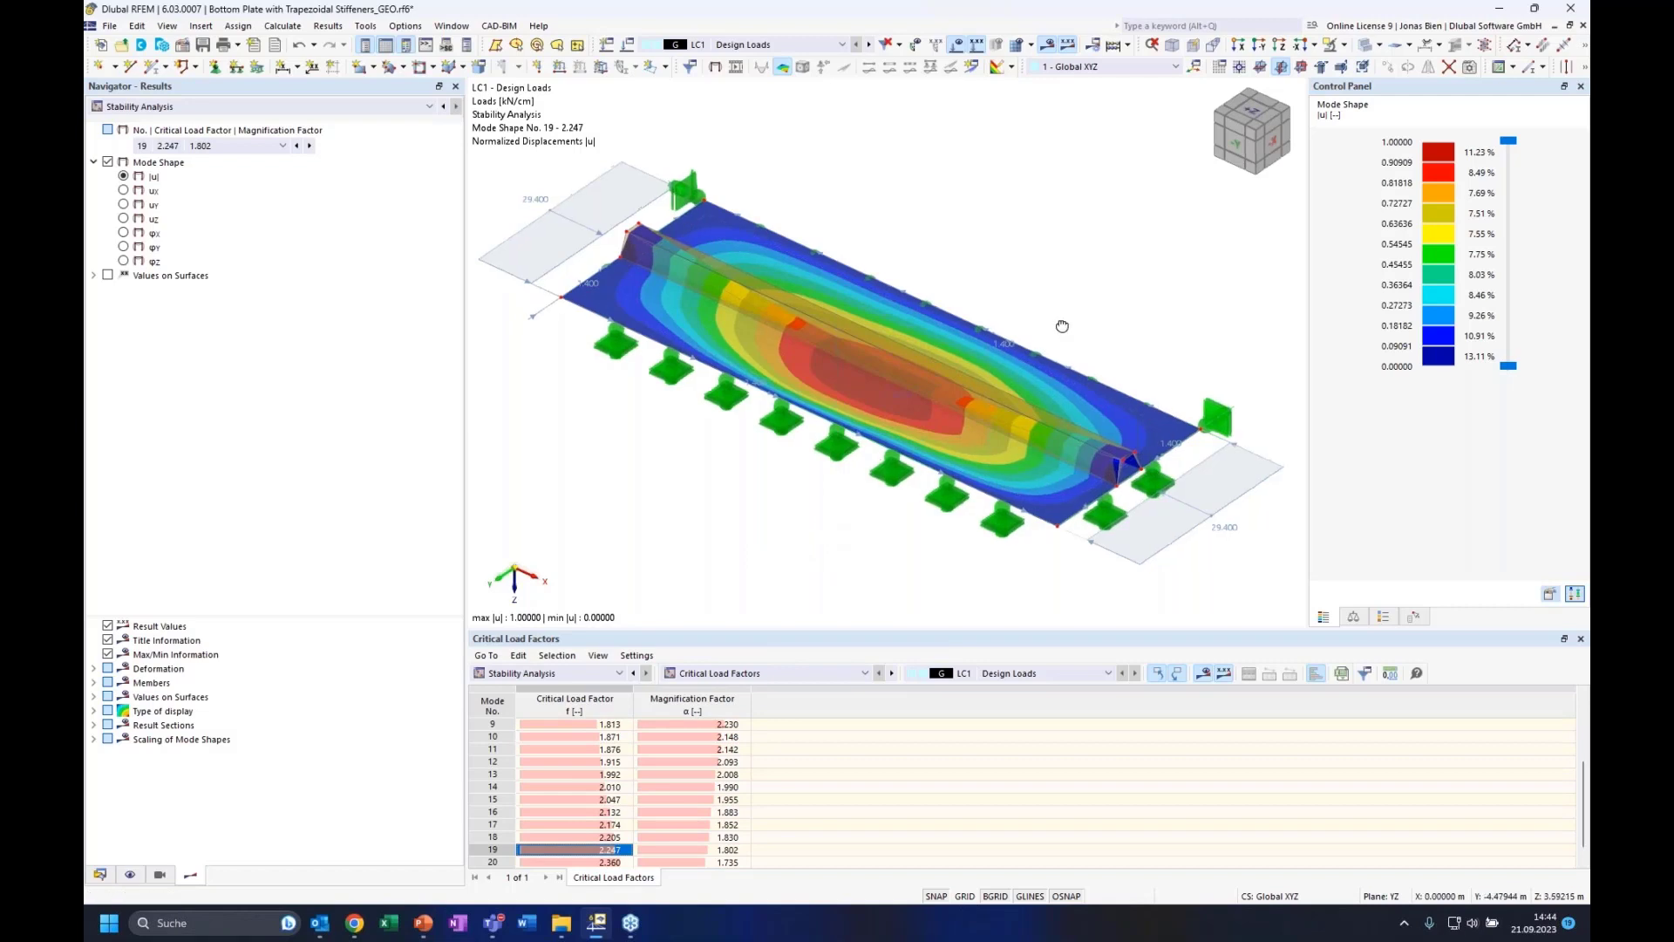
scroll(880, 366, down, 1)
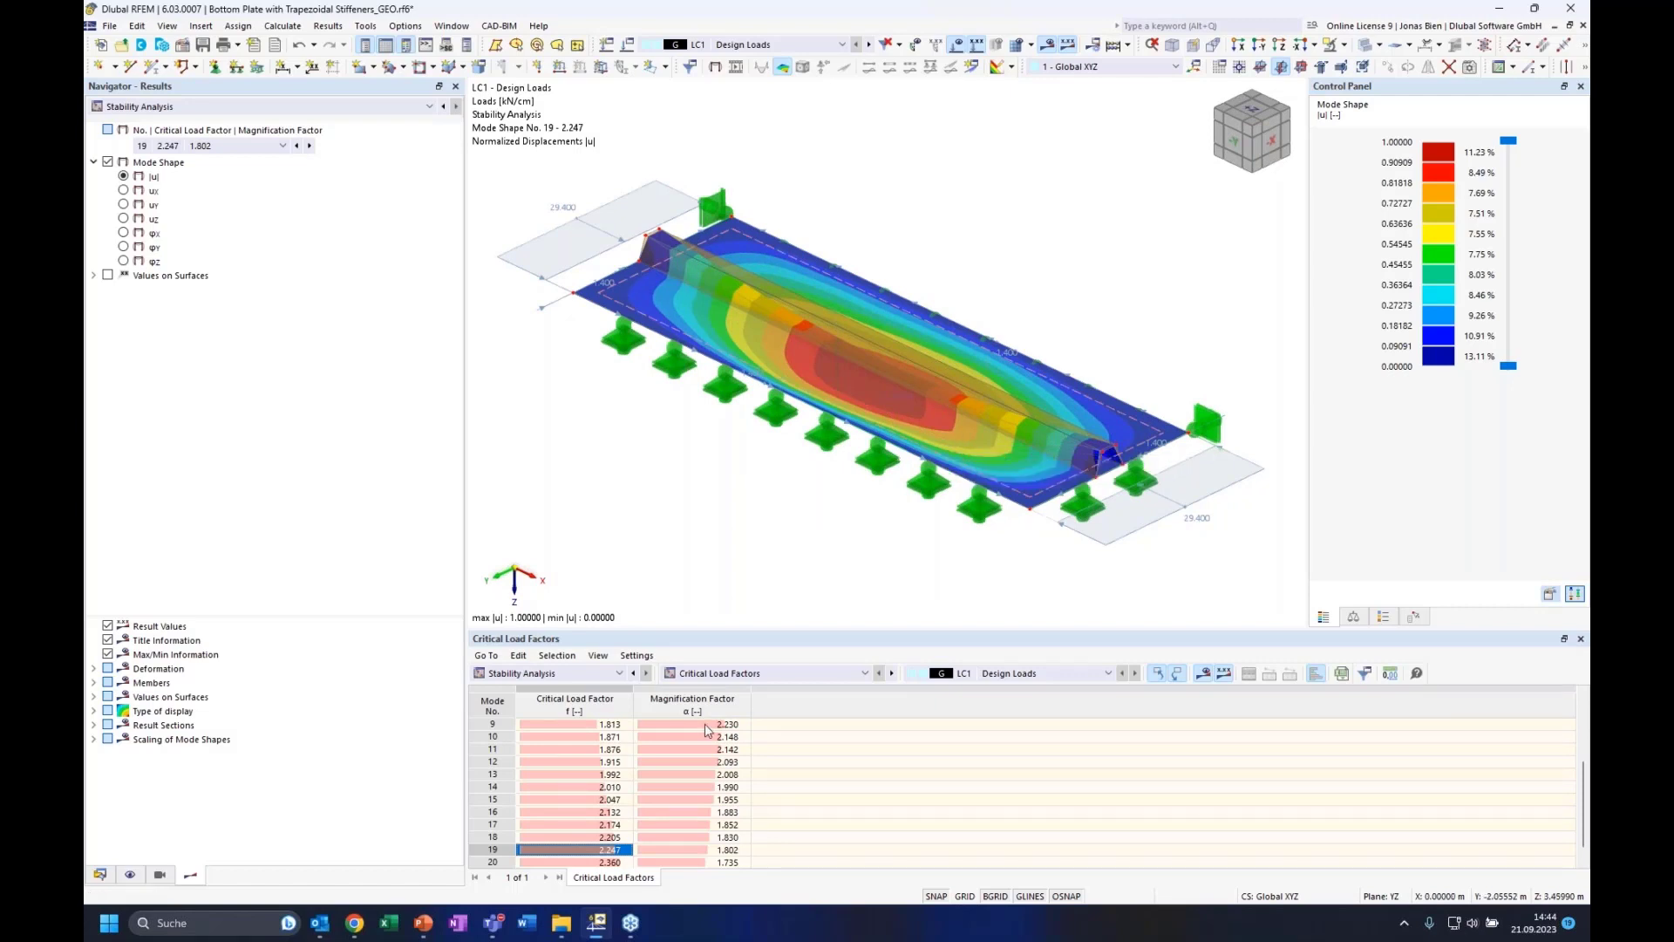
Display mode shape 20 and return to mode shape 1 in the critical load factors
click(551, 863)
scroll(584, 839, up, 3)
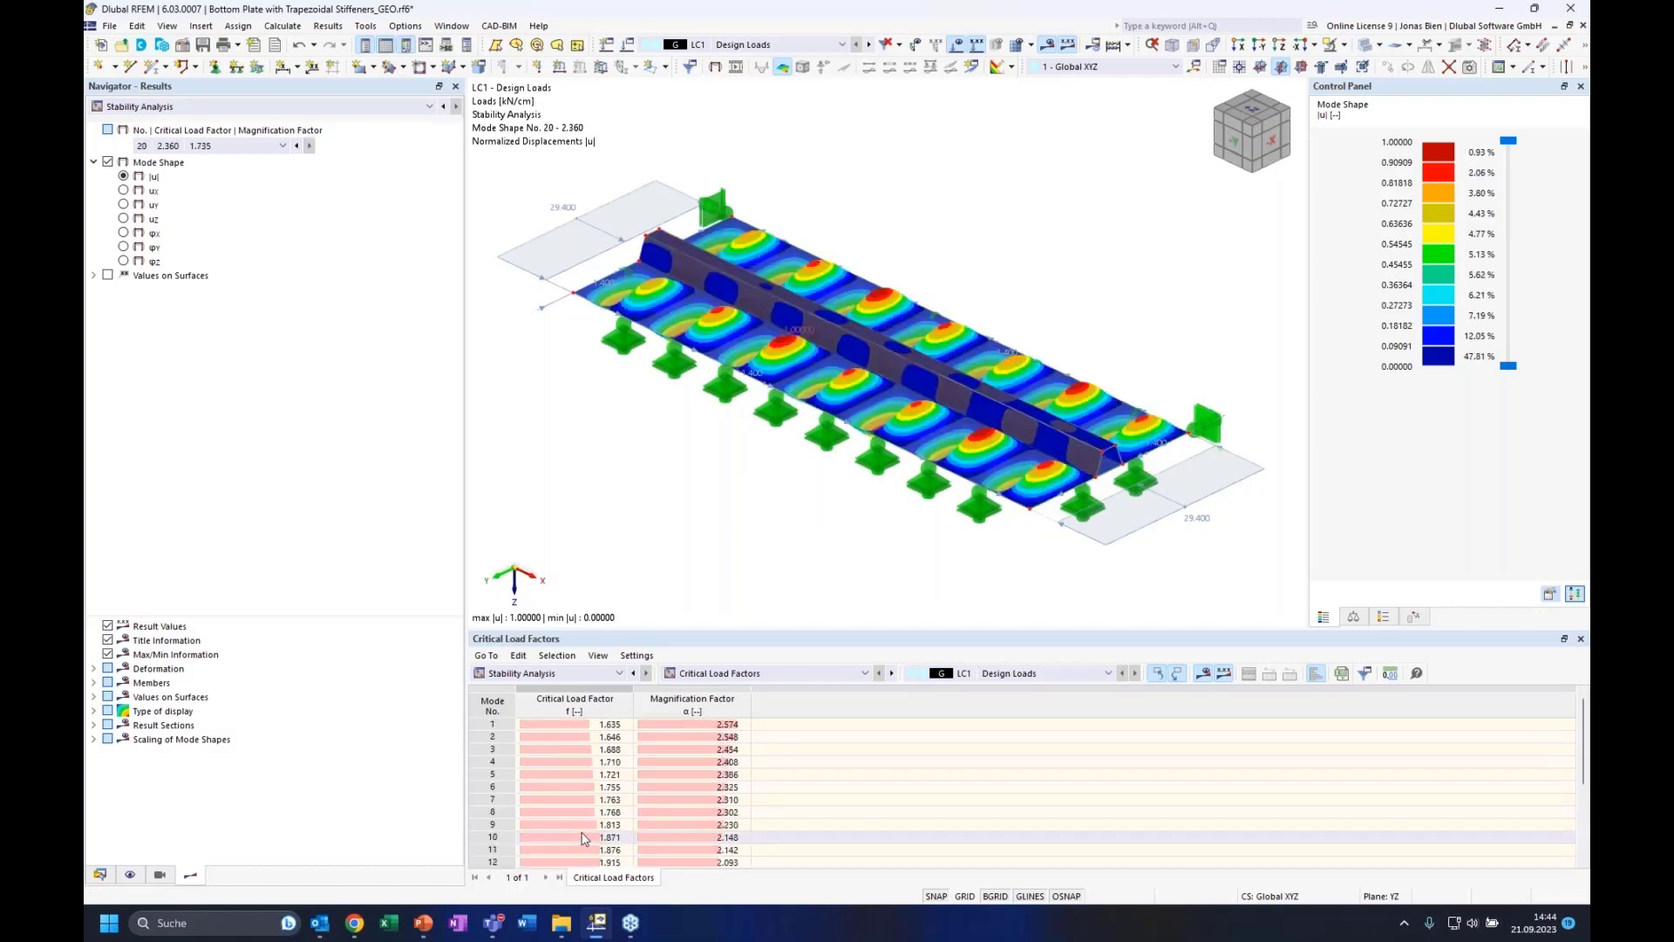
click(586, 725)
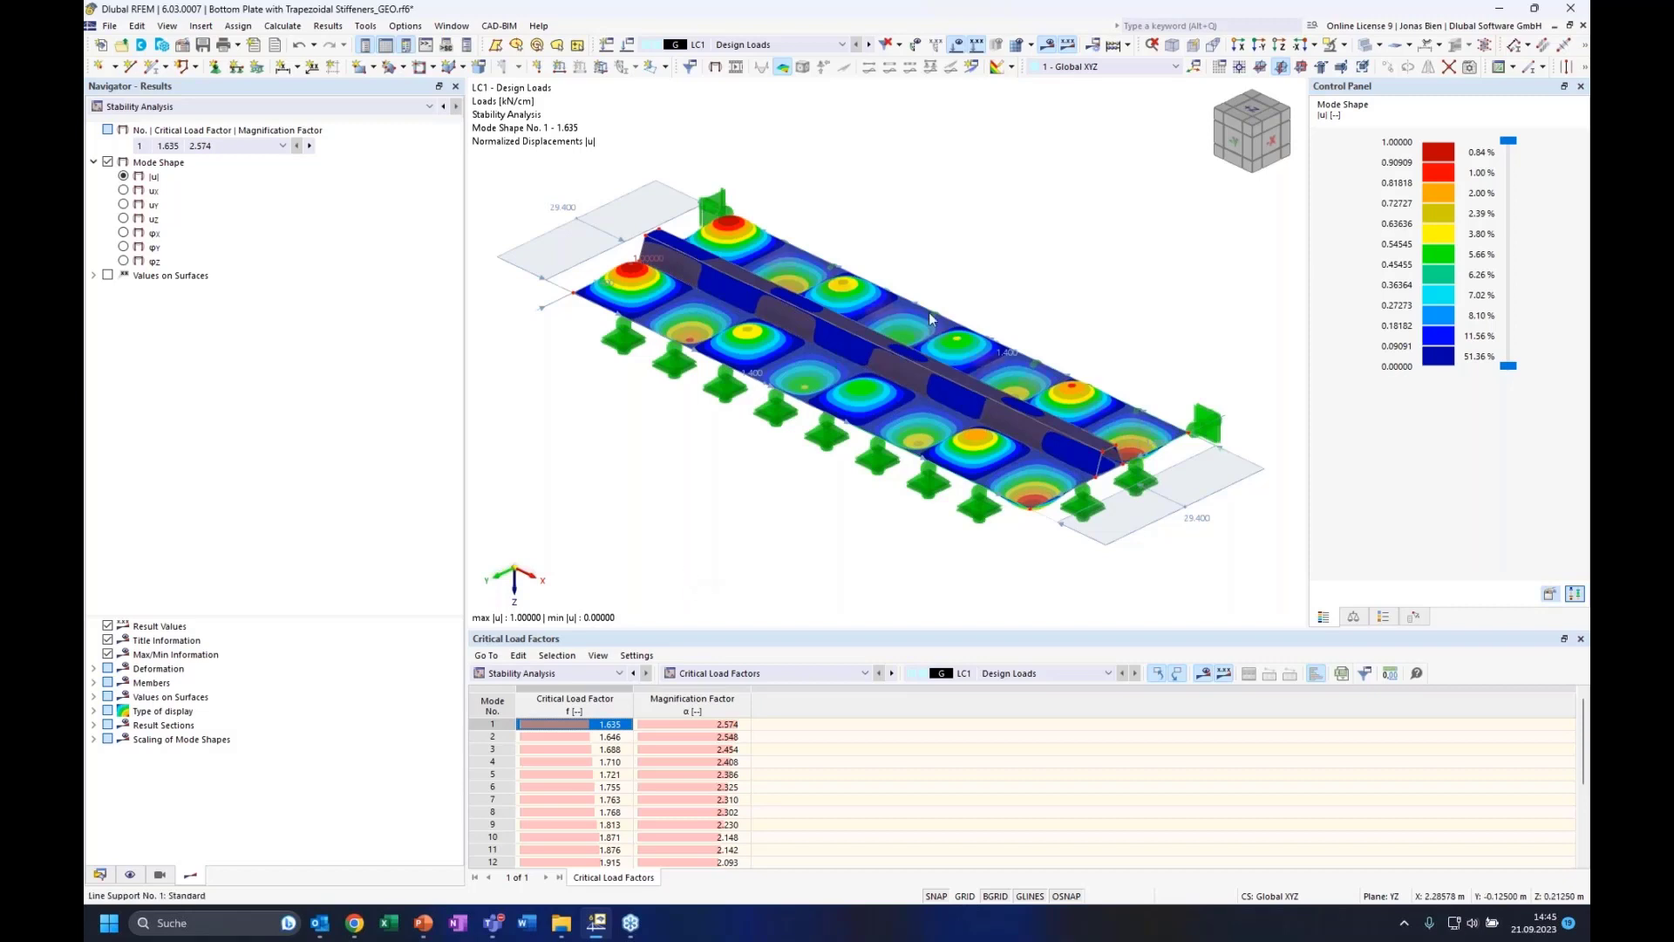
Create a new imperfection case and set its imperfection type to Buckling Mode
click(114, 876)
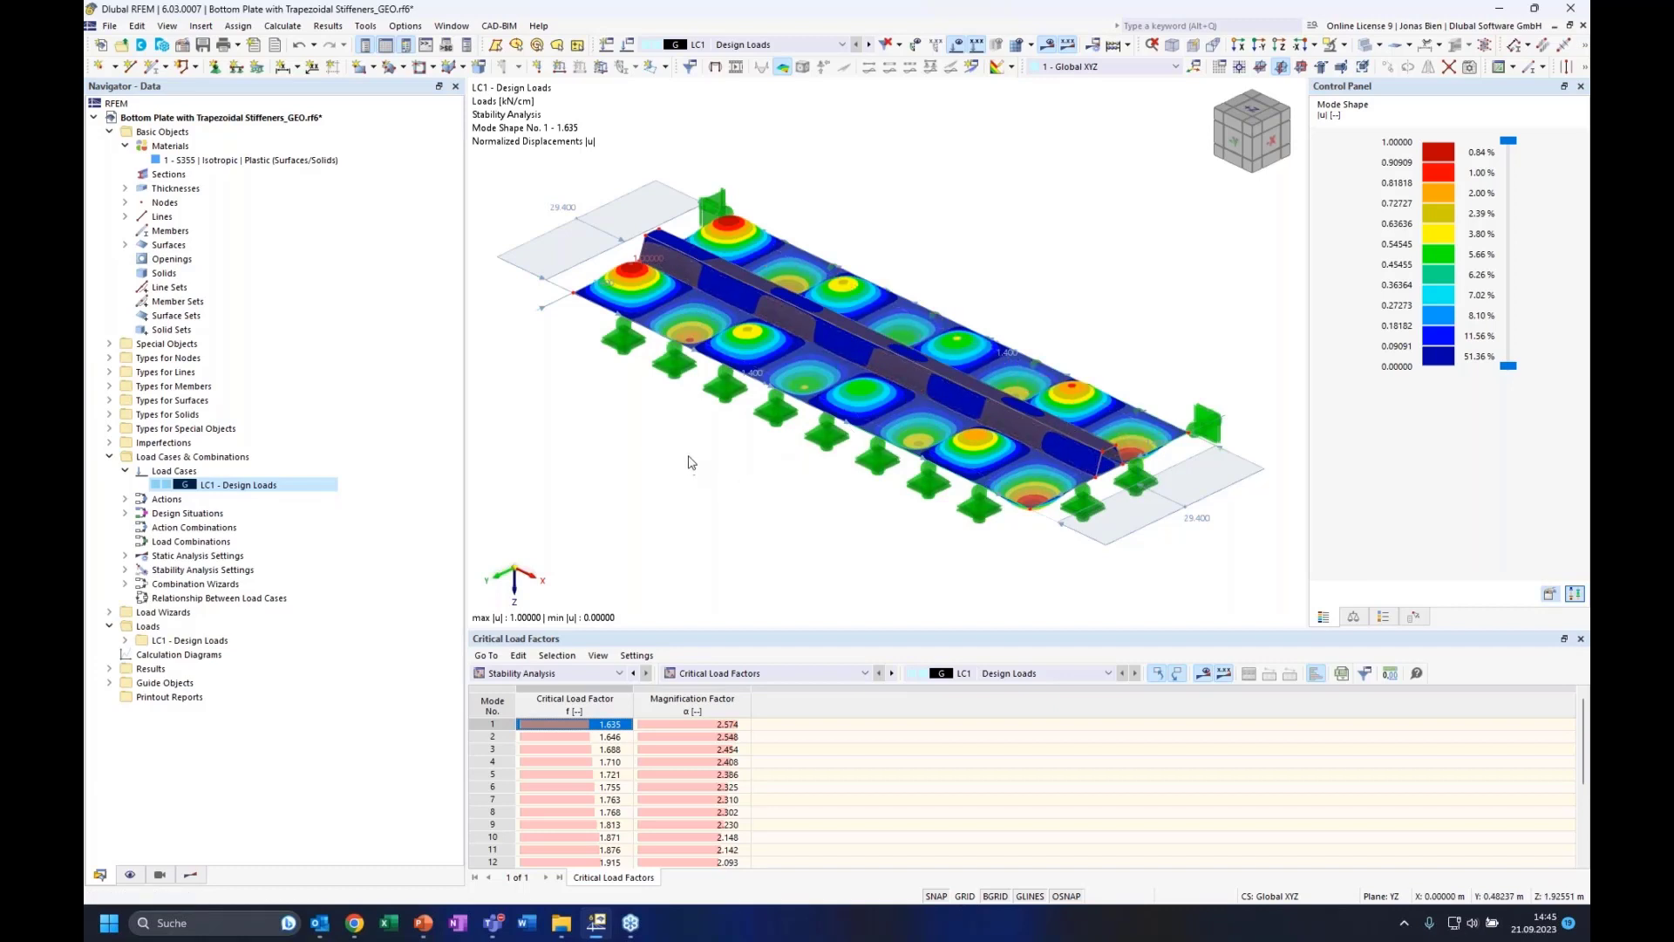
click(109, 443)
double_click(174, 458)
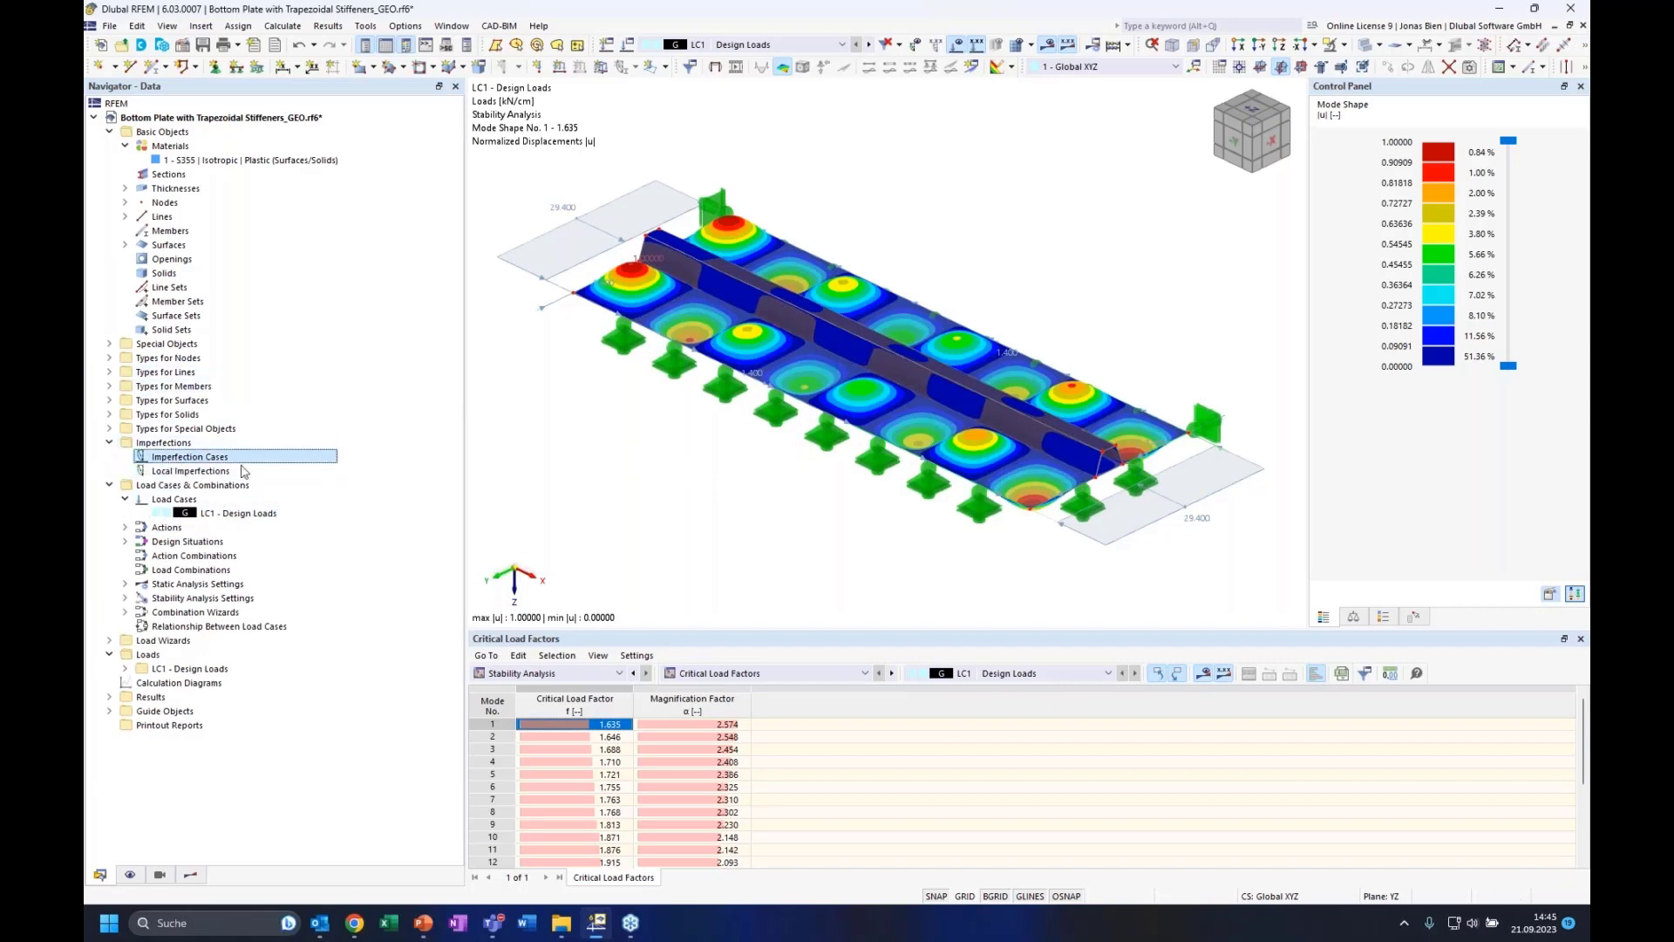
click(671, 316)
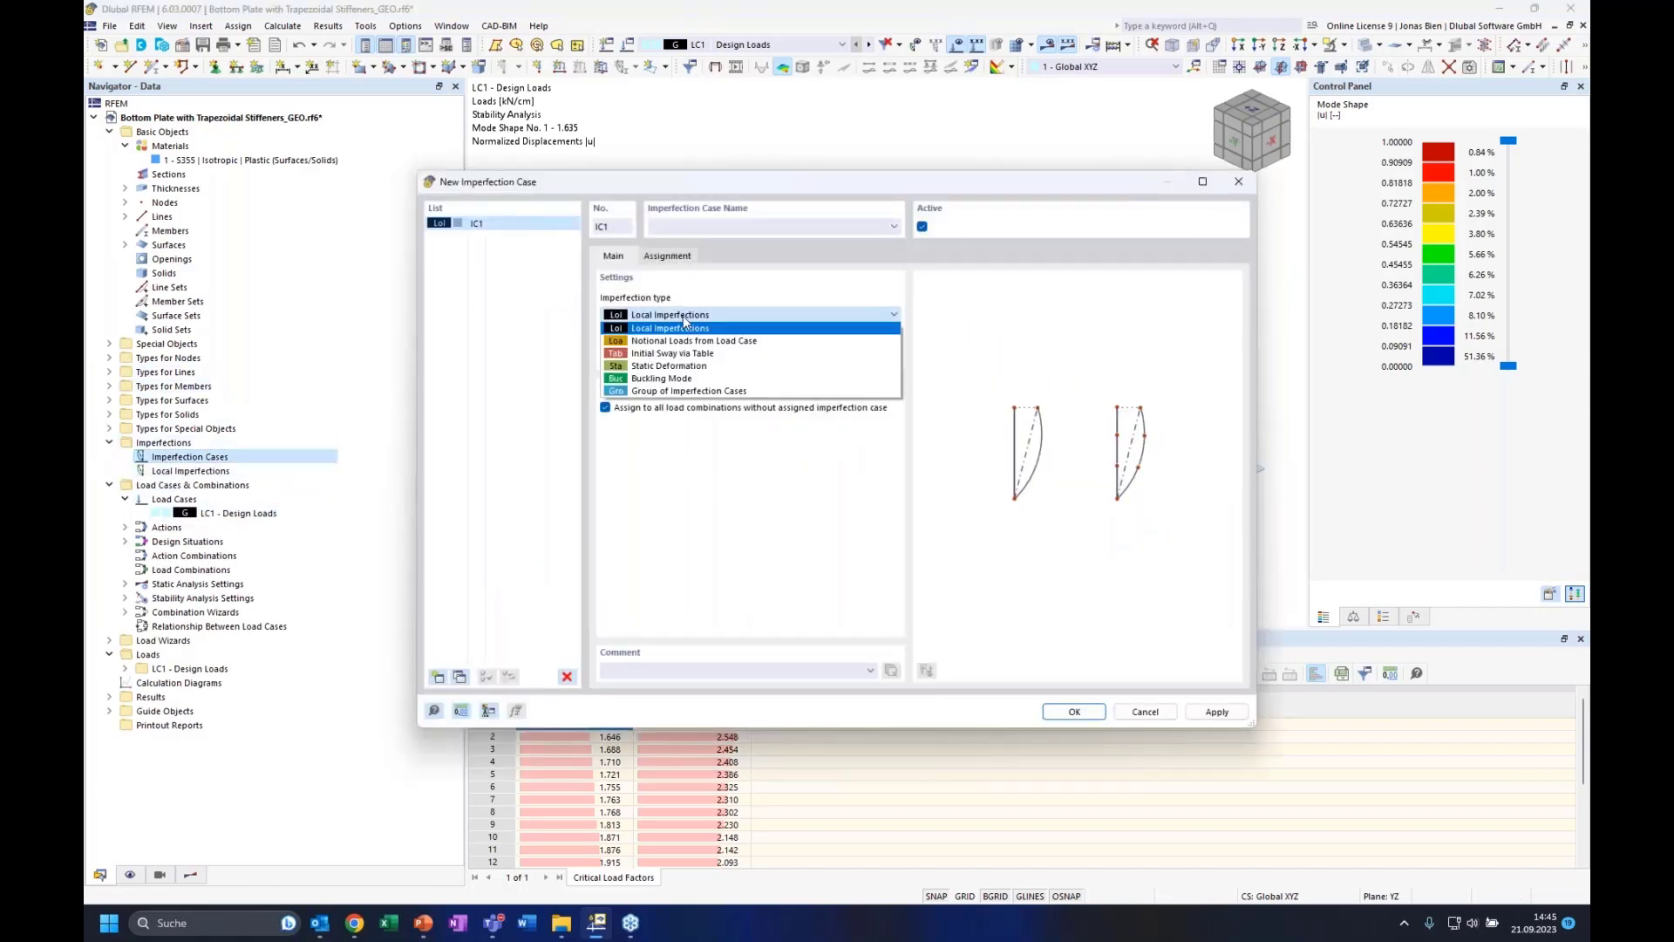
click(689, 381)
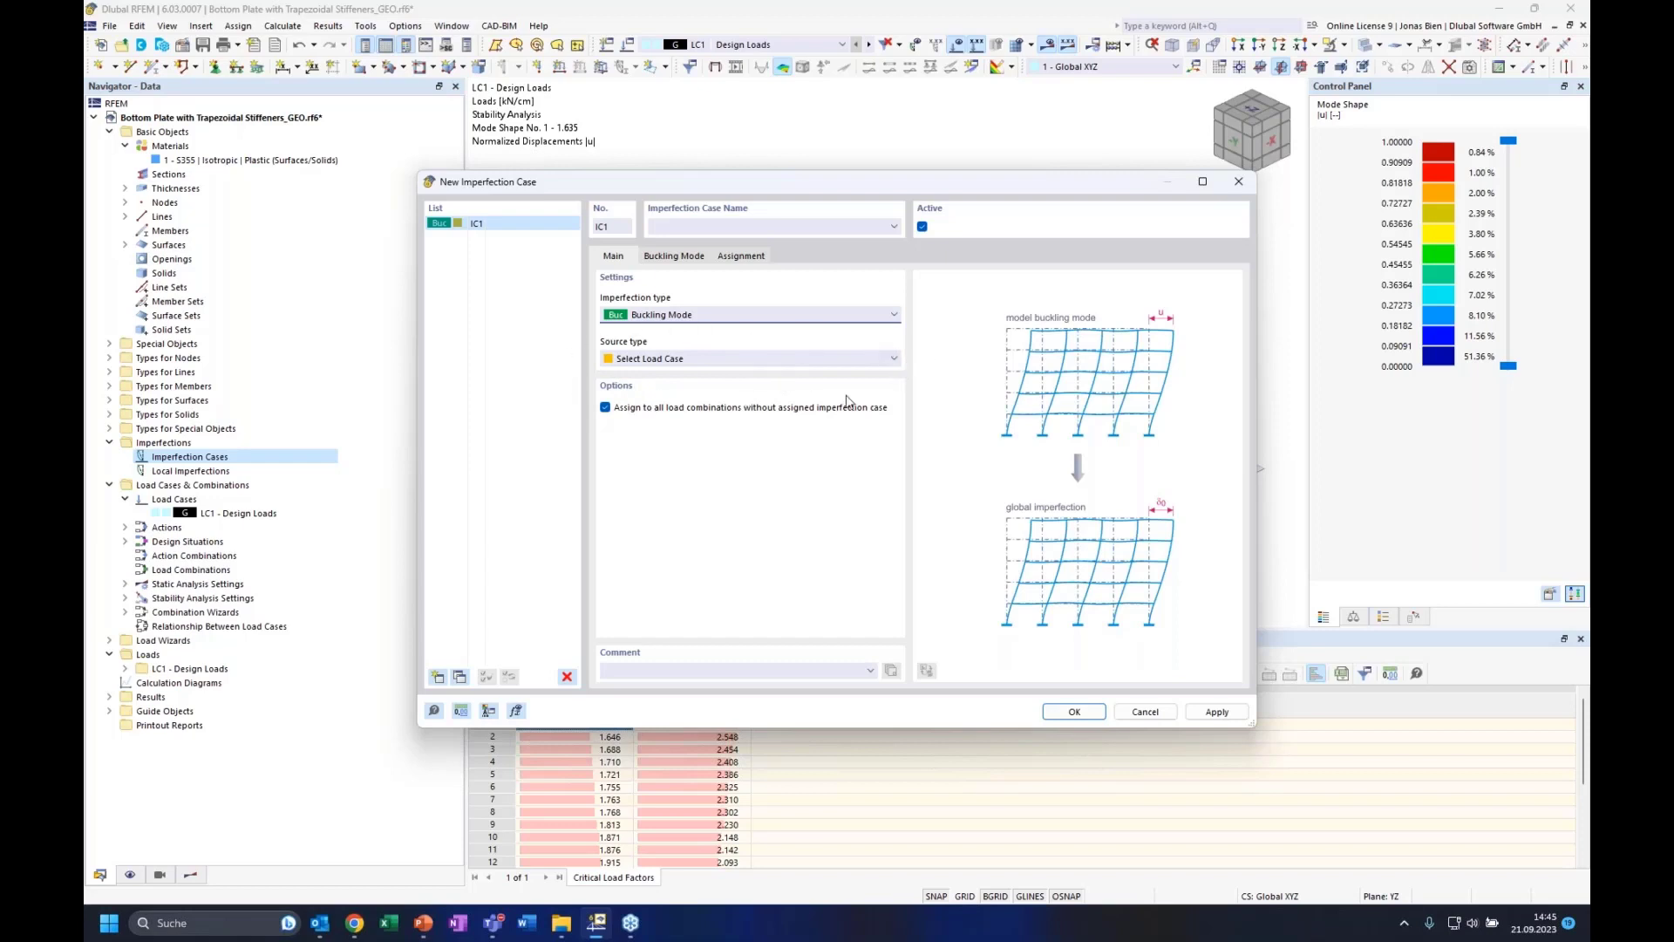
Set the scaling direction of the imperfection case's buckling mode to S (Spatial)
click(681, 258)
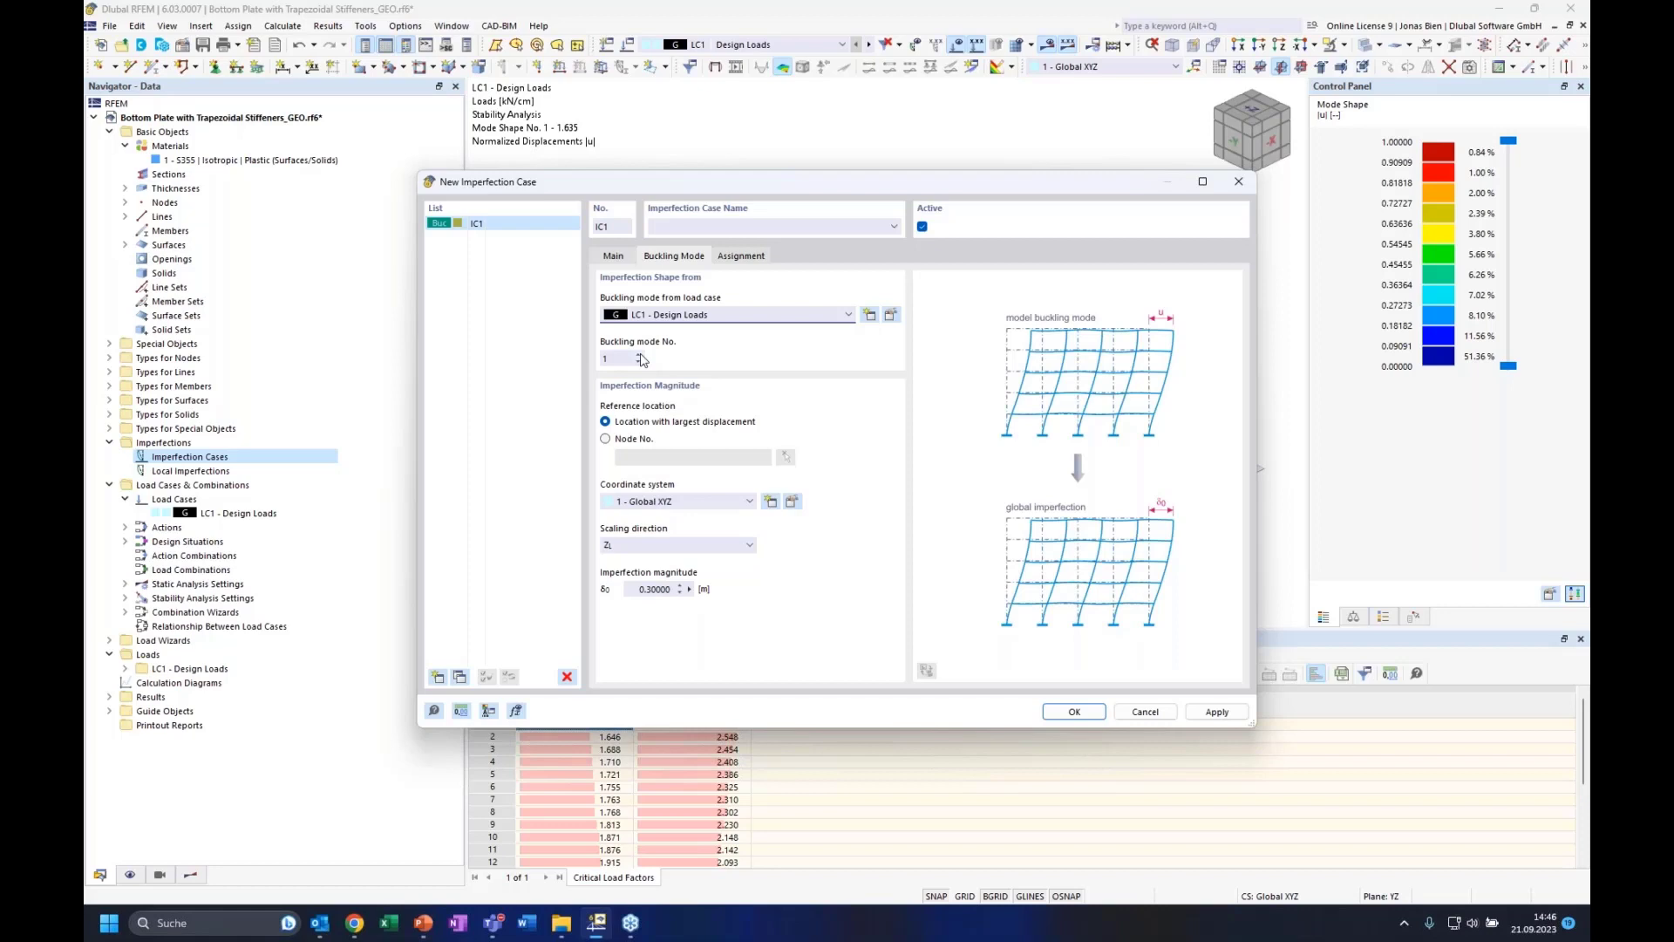
drag(728, 185, 739, 124)
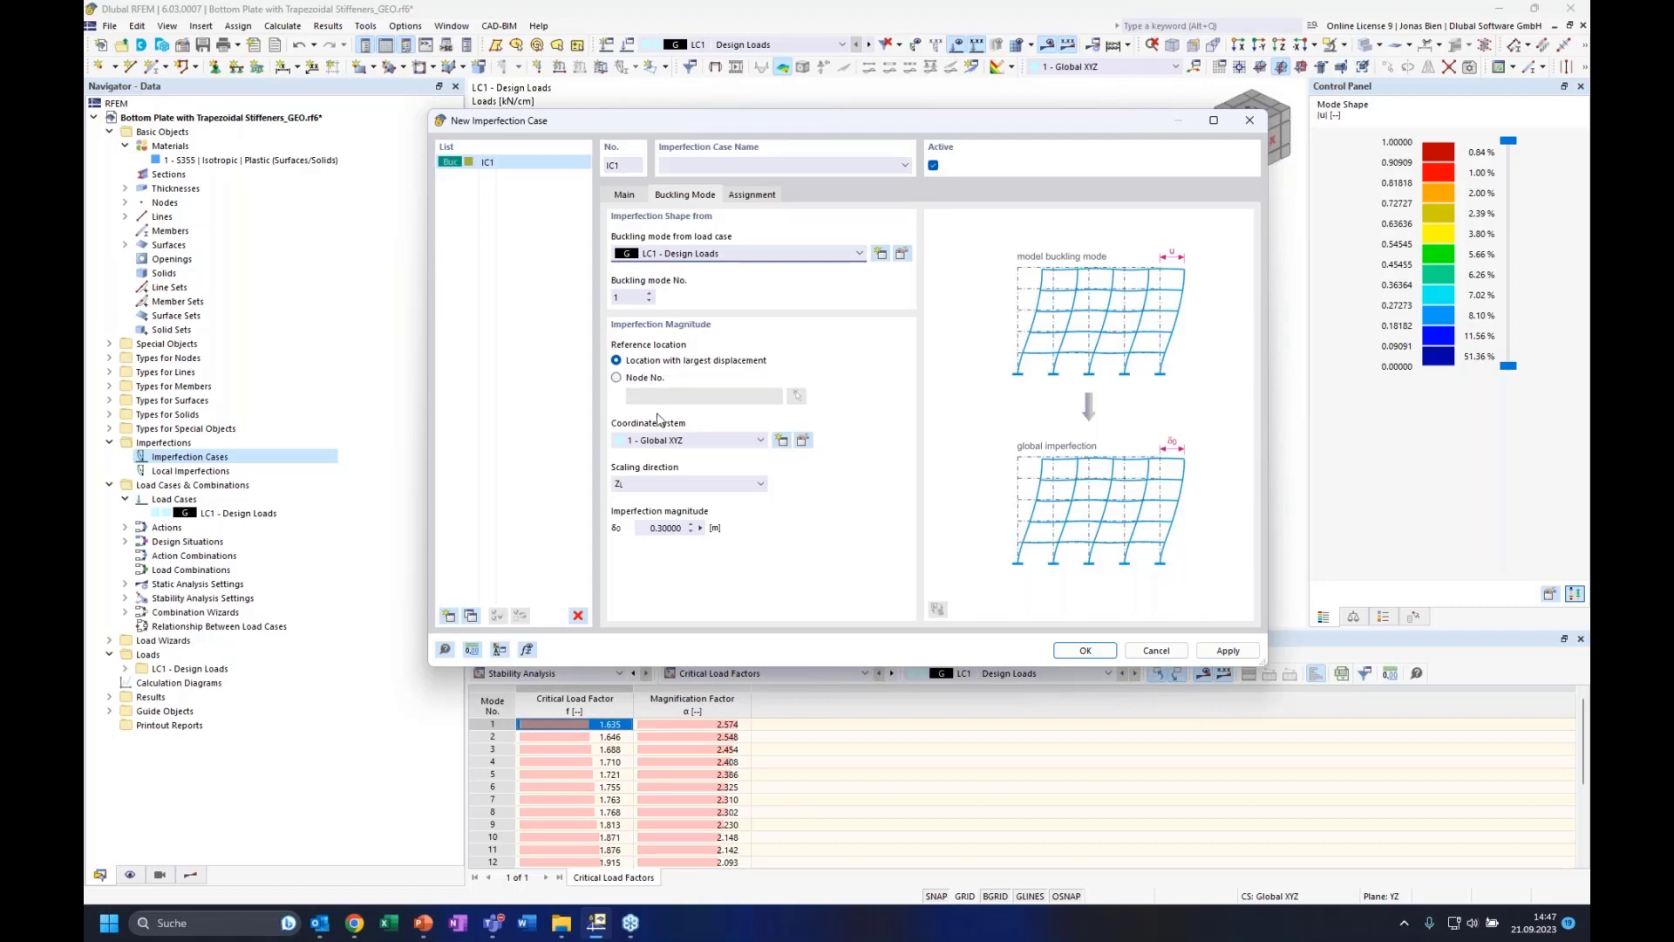
click(665, 485)
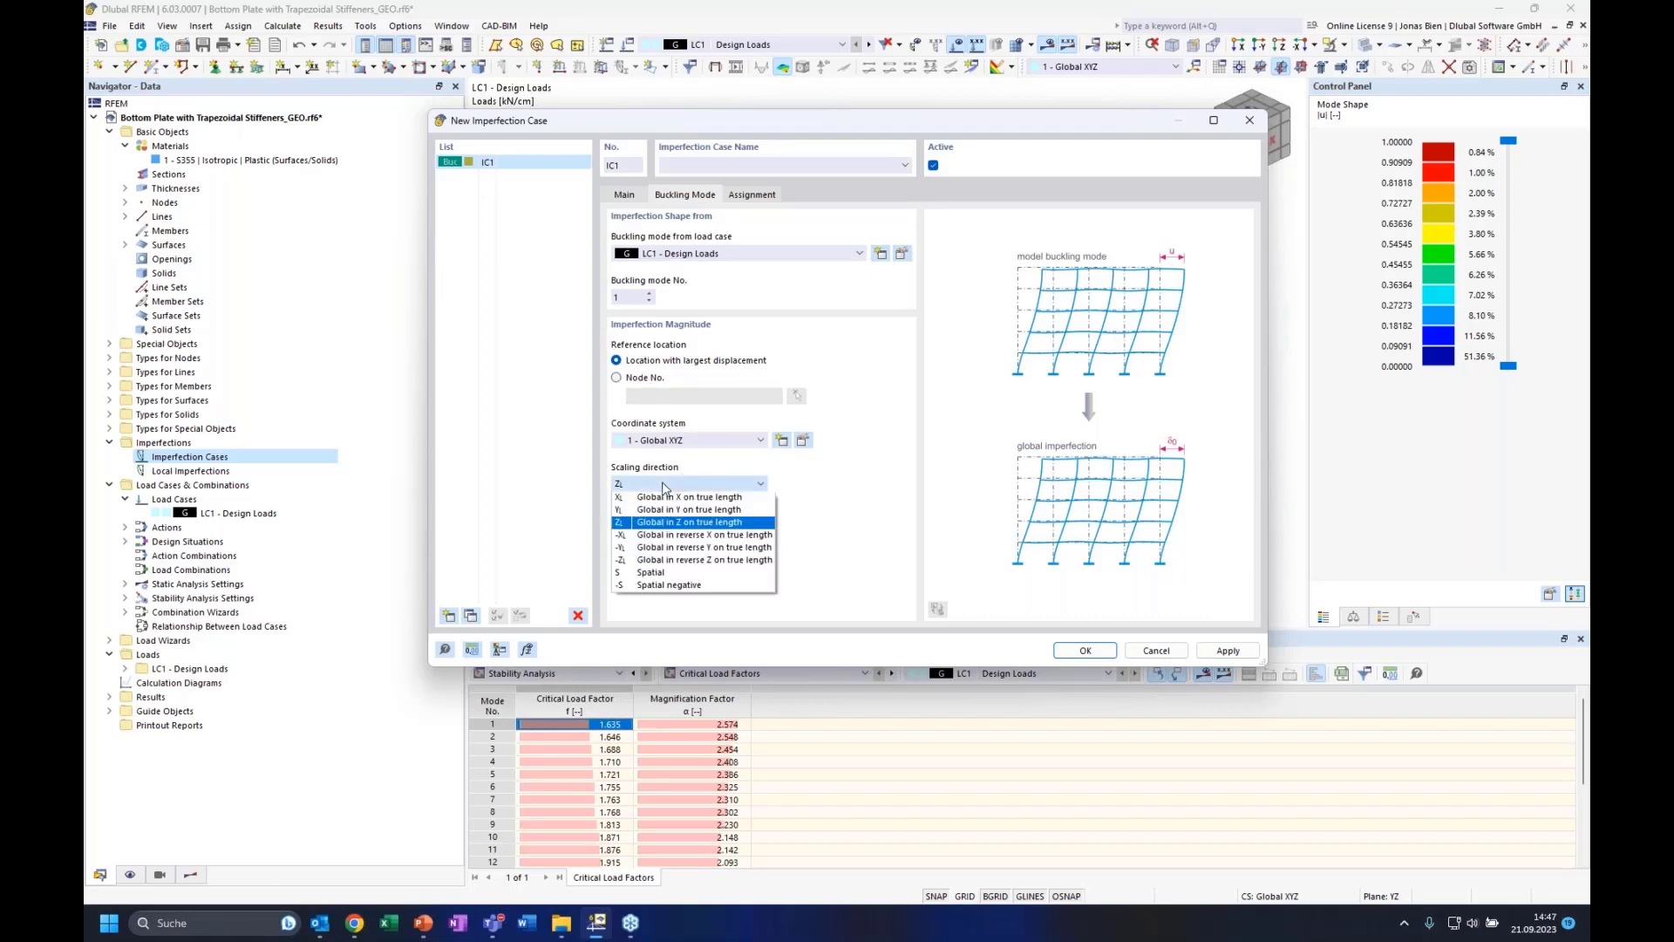
click(669, 574)
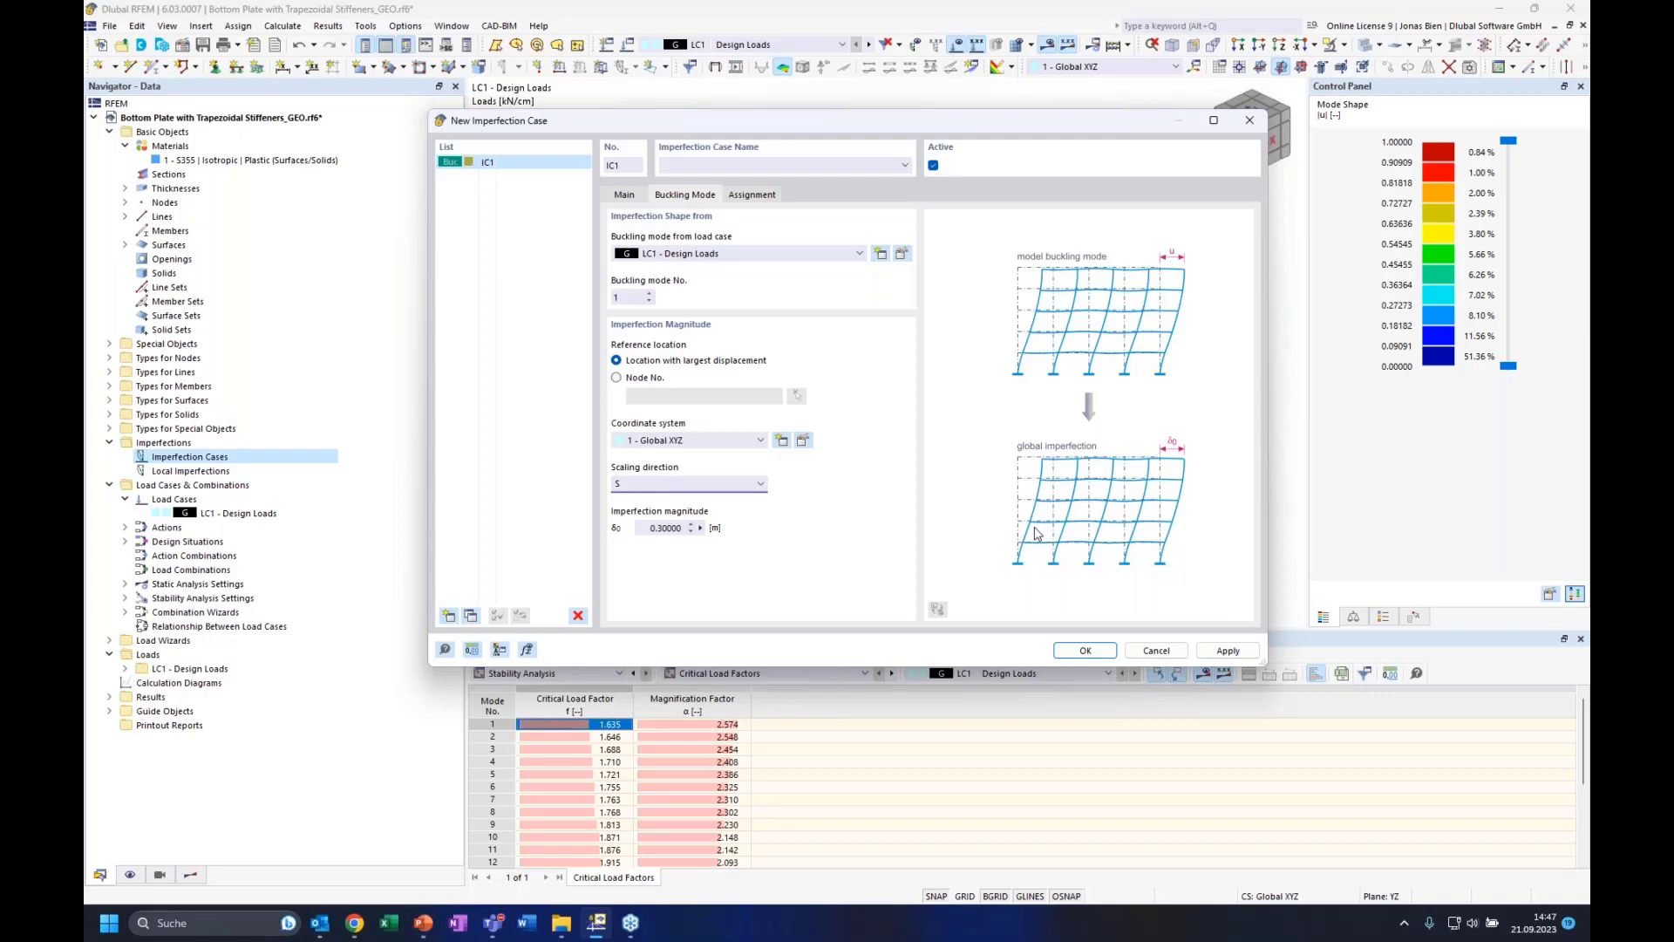
Define the imperfection magnitude δ0 with the formula min(0.725, 5)/200 and apply it to the imperfection case
key(super+shift+q)
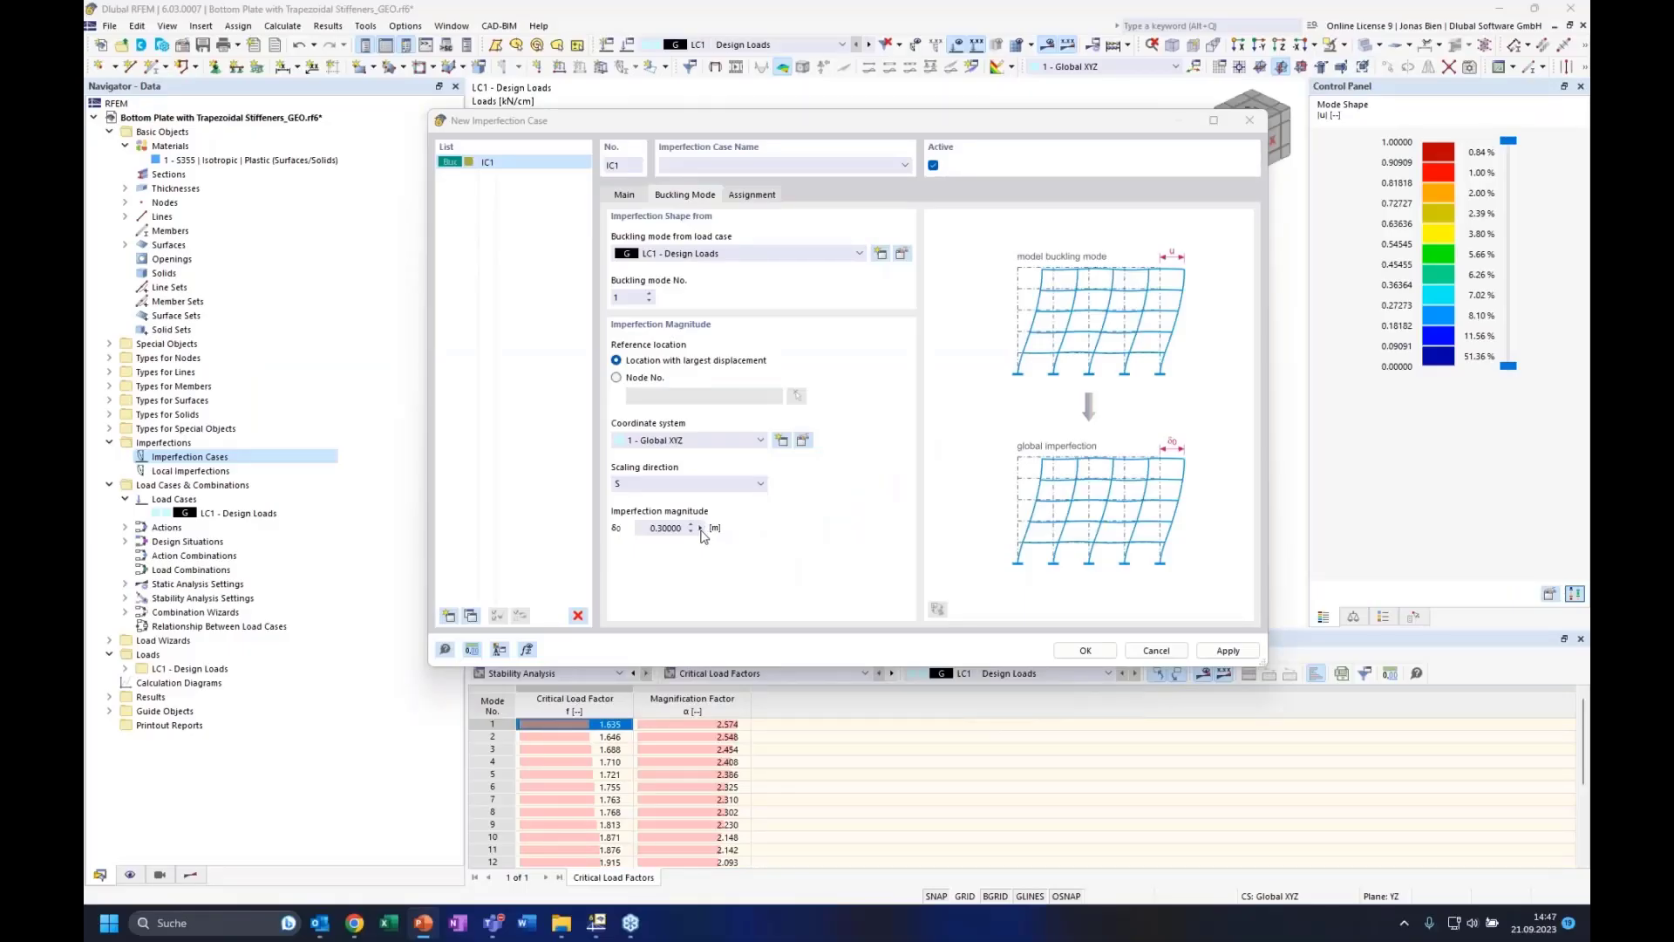
click(701, 529)
click(754, 531)
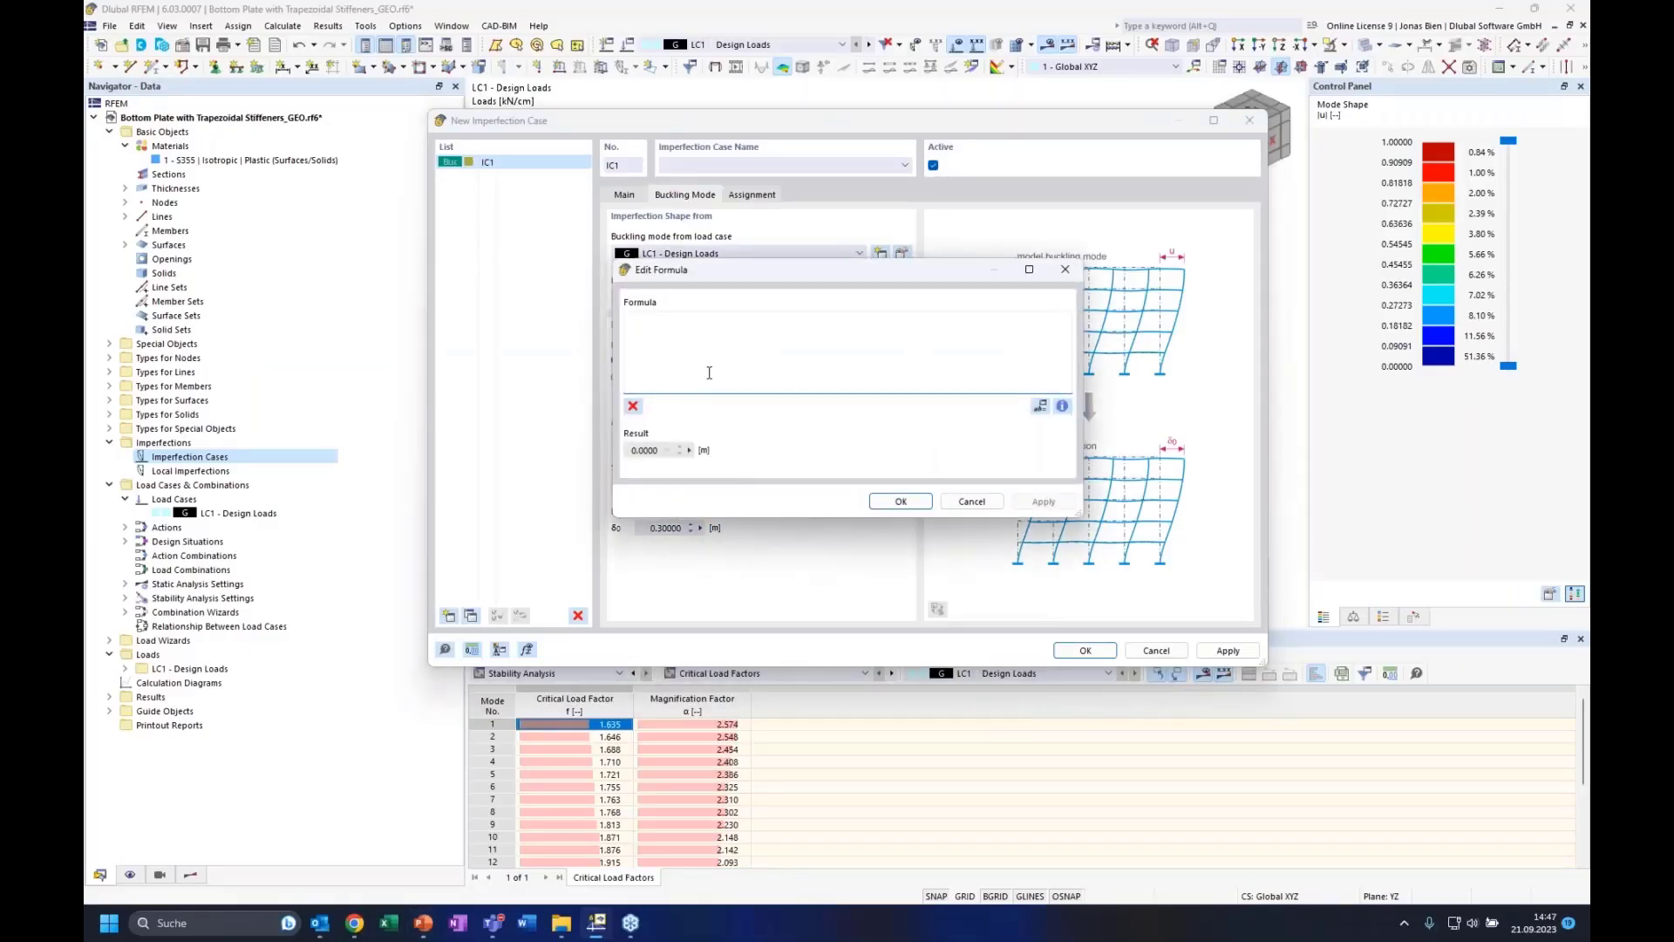
text(min()
key(BackSpace)
key(BackSpace)
key(BackSpace)
text(n(0.725, 5)/200)
click(897, 502)
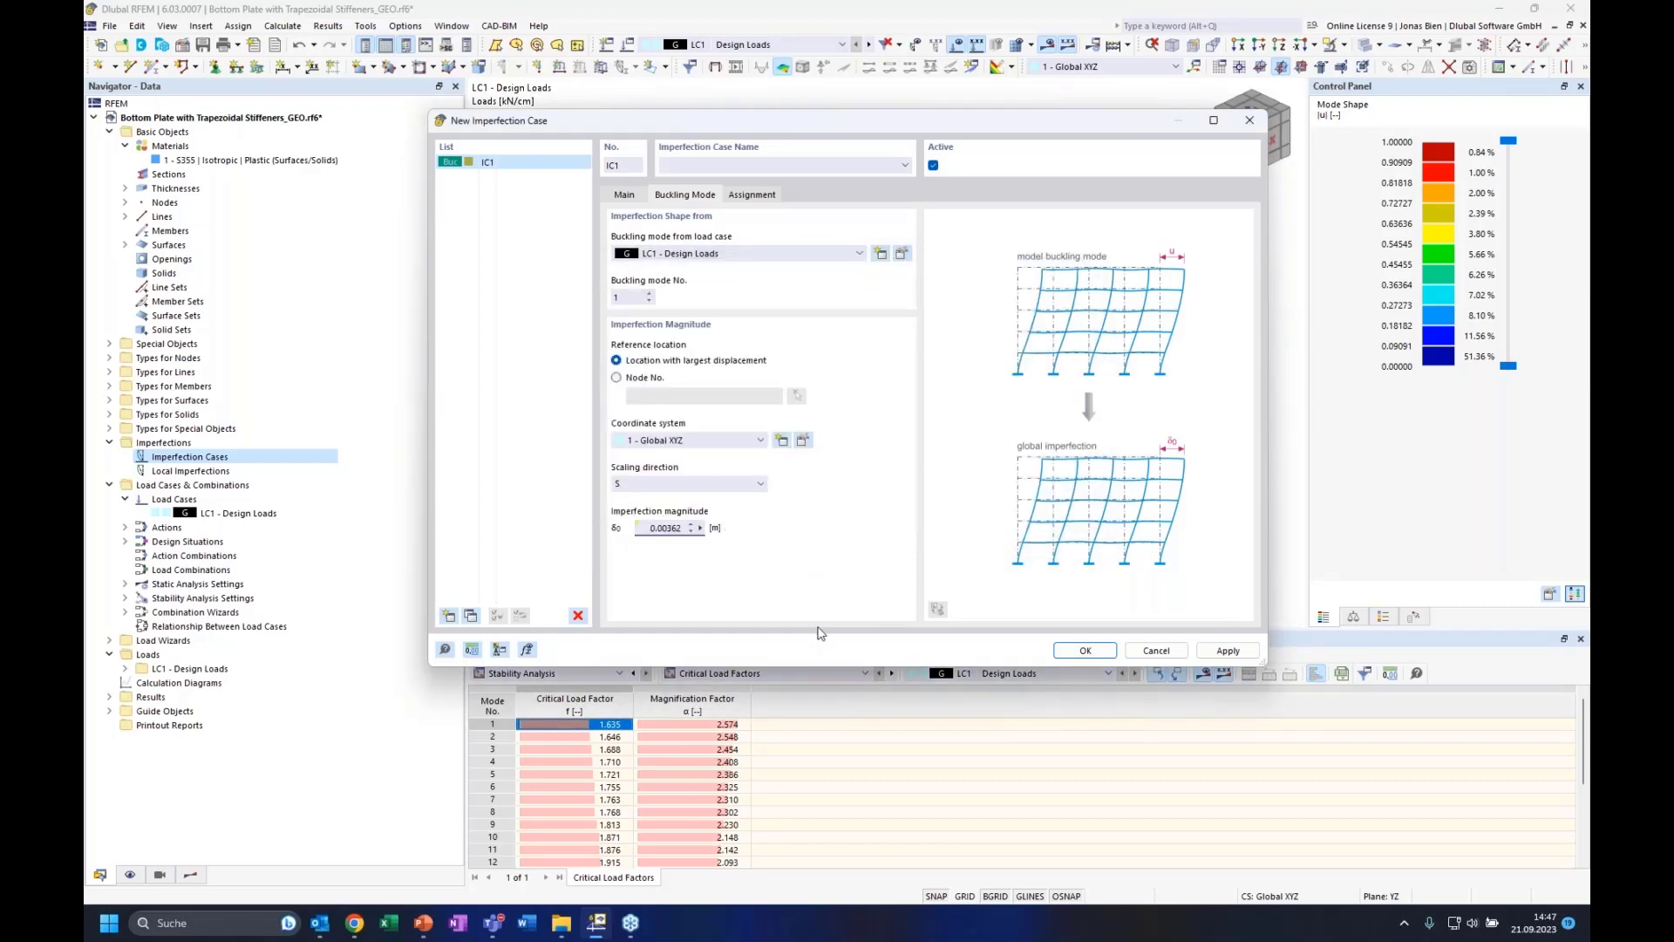
click(1227, 650)
Review the scaling direction options, including Spatial negative, and close the imperfection case dialog
click(679, 485)
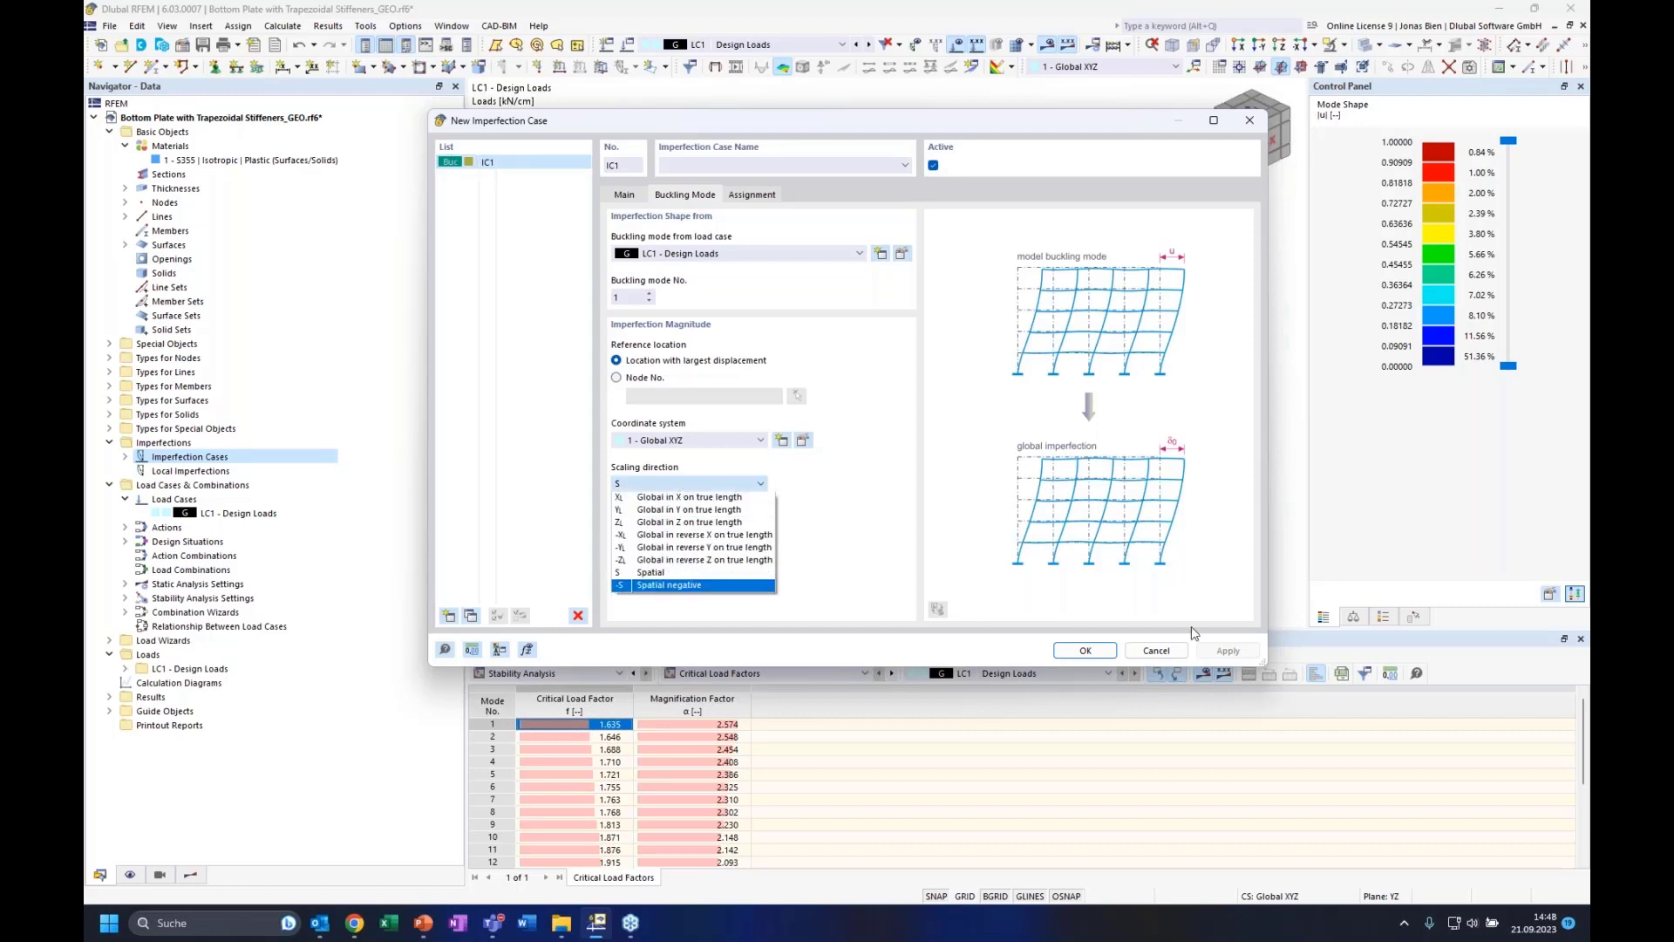
click(1144, 651)
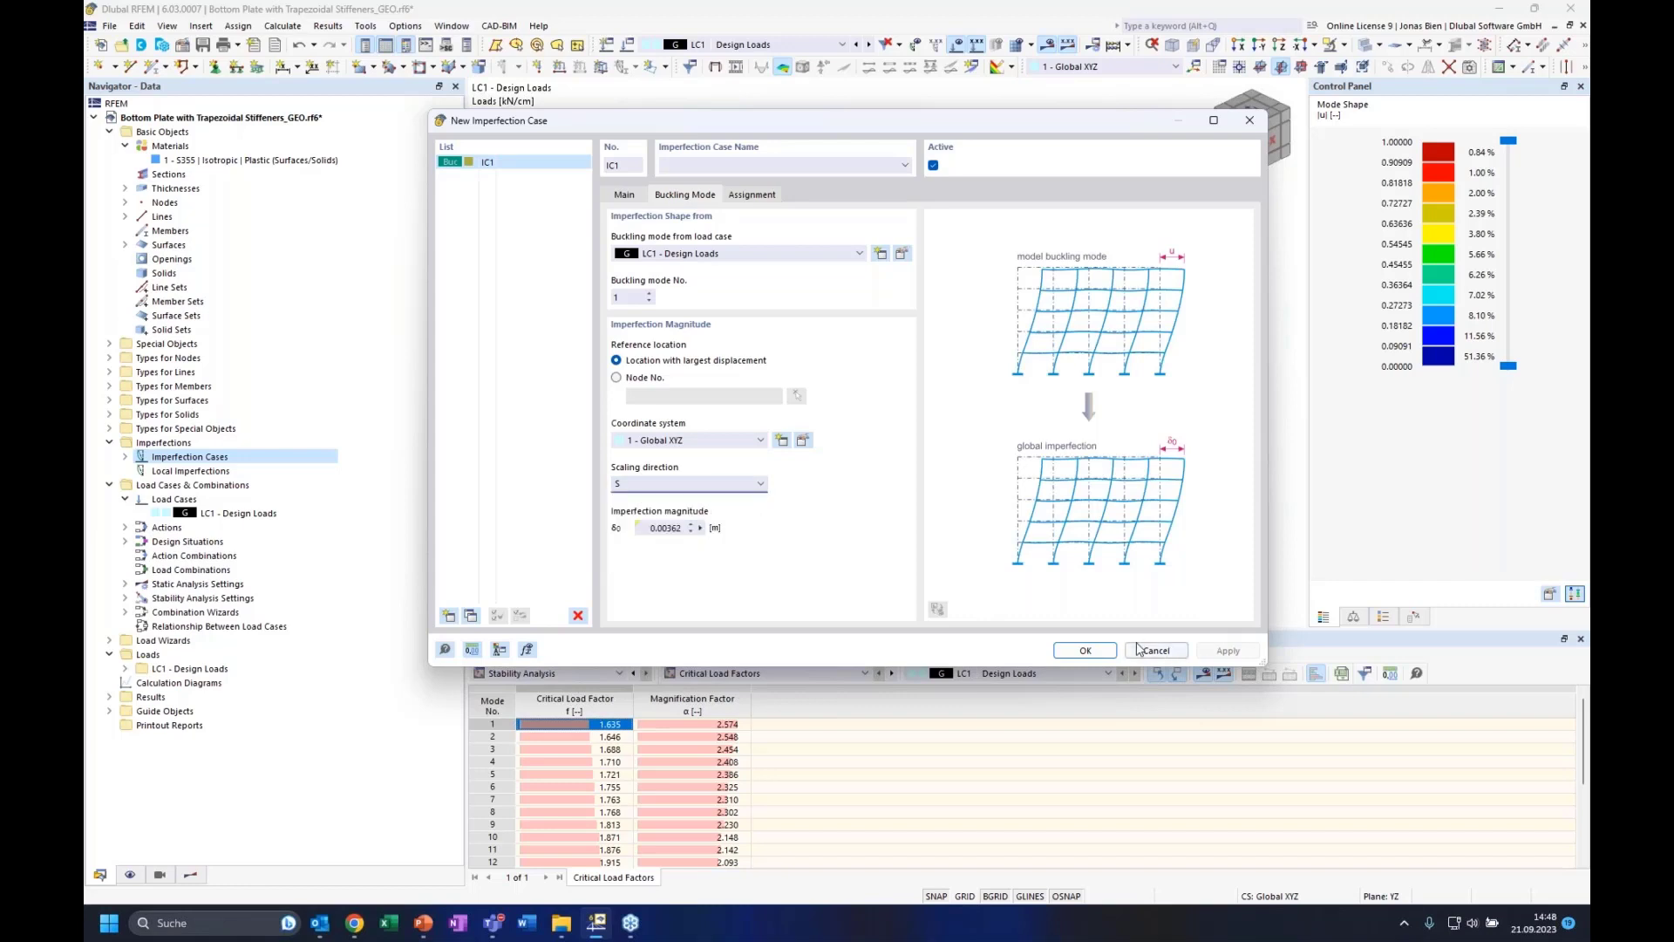
click(1156, 651)
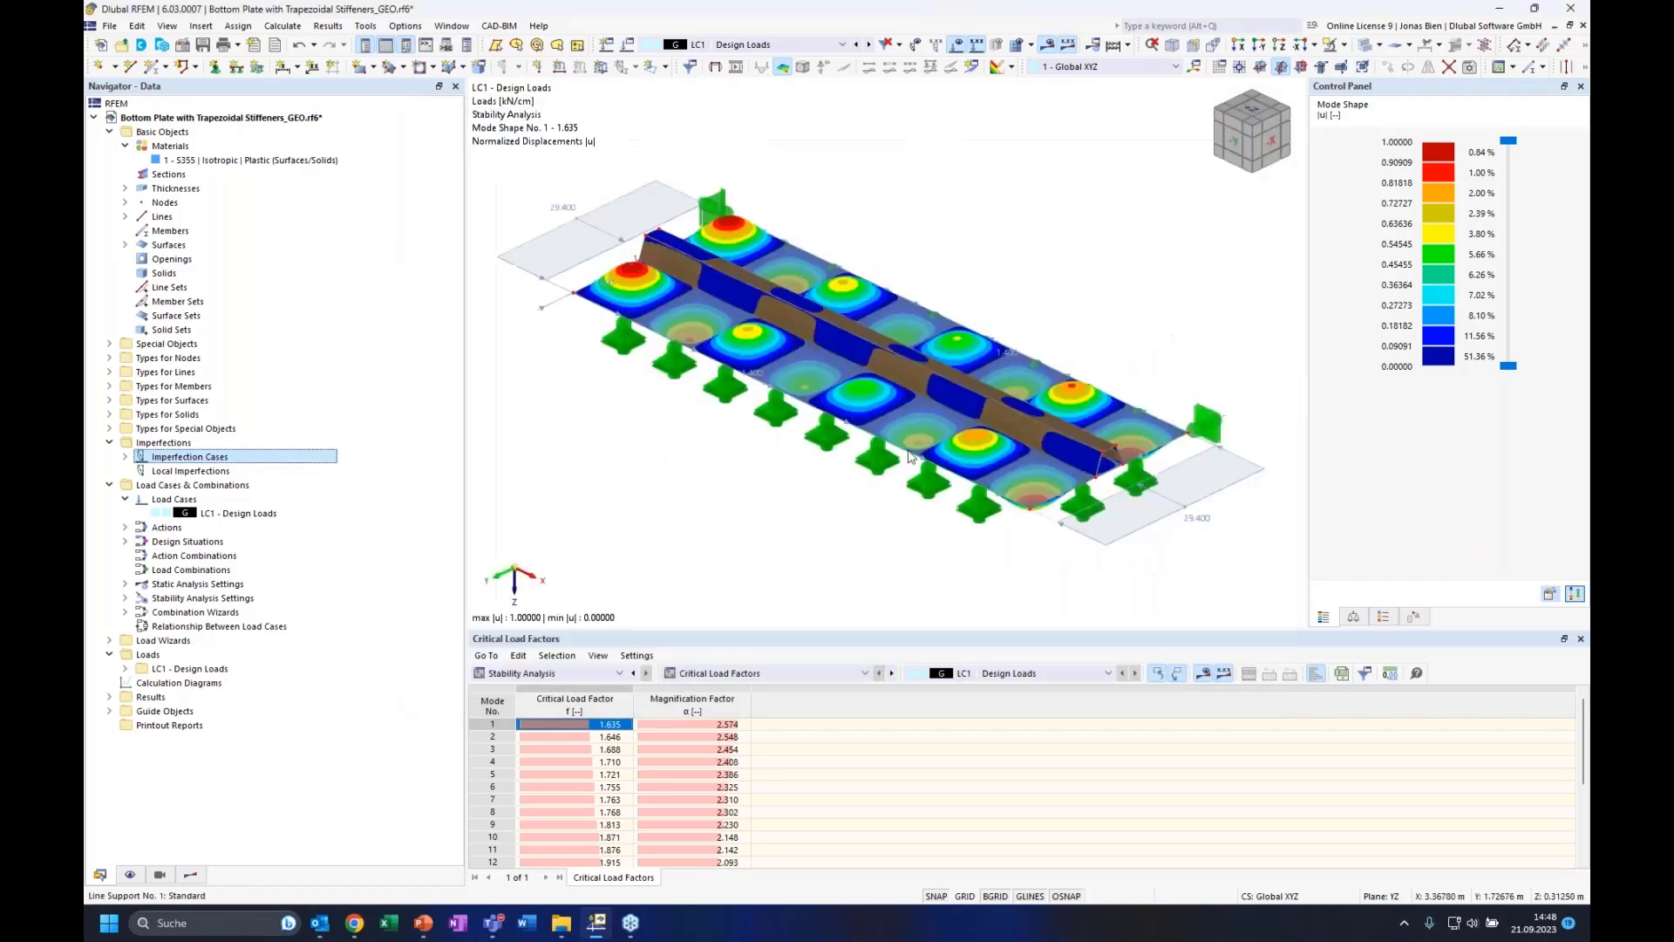
Examine mode shape 1 from the side to compare the inward and outward buckles along the plate
ctrl+middle_drag(871, 338, 944, 321)
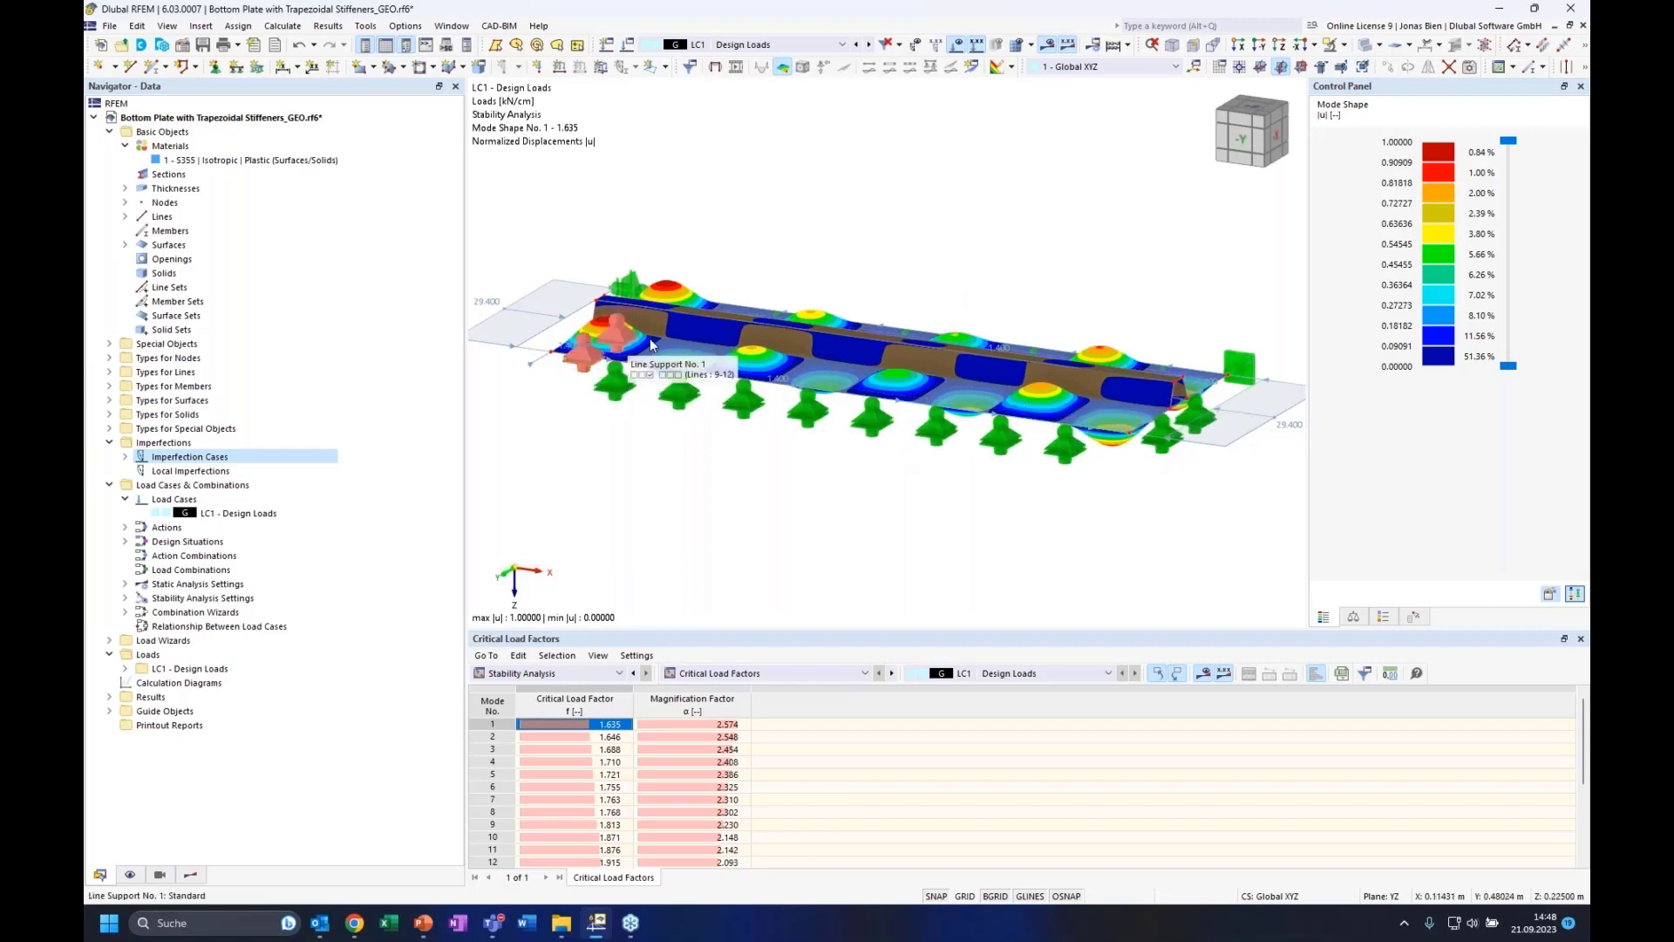
ctrl+middle_drag(953, 250, 907, 328)
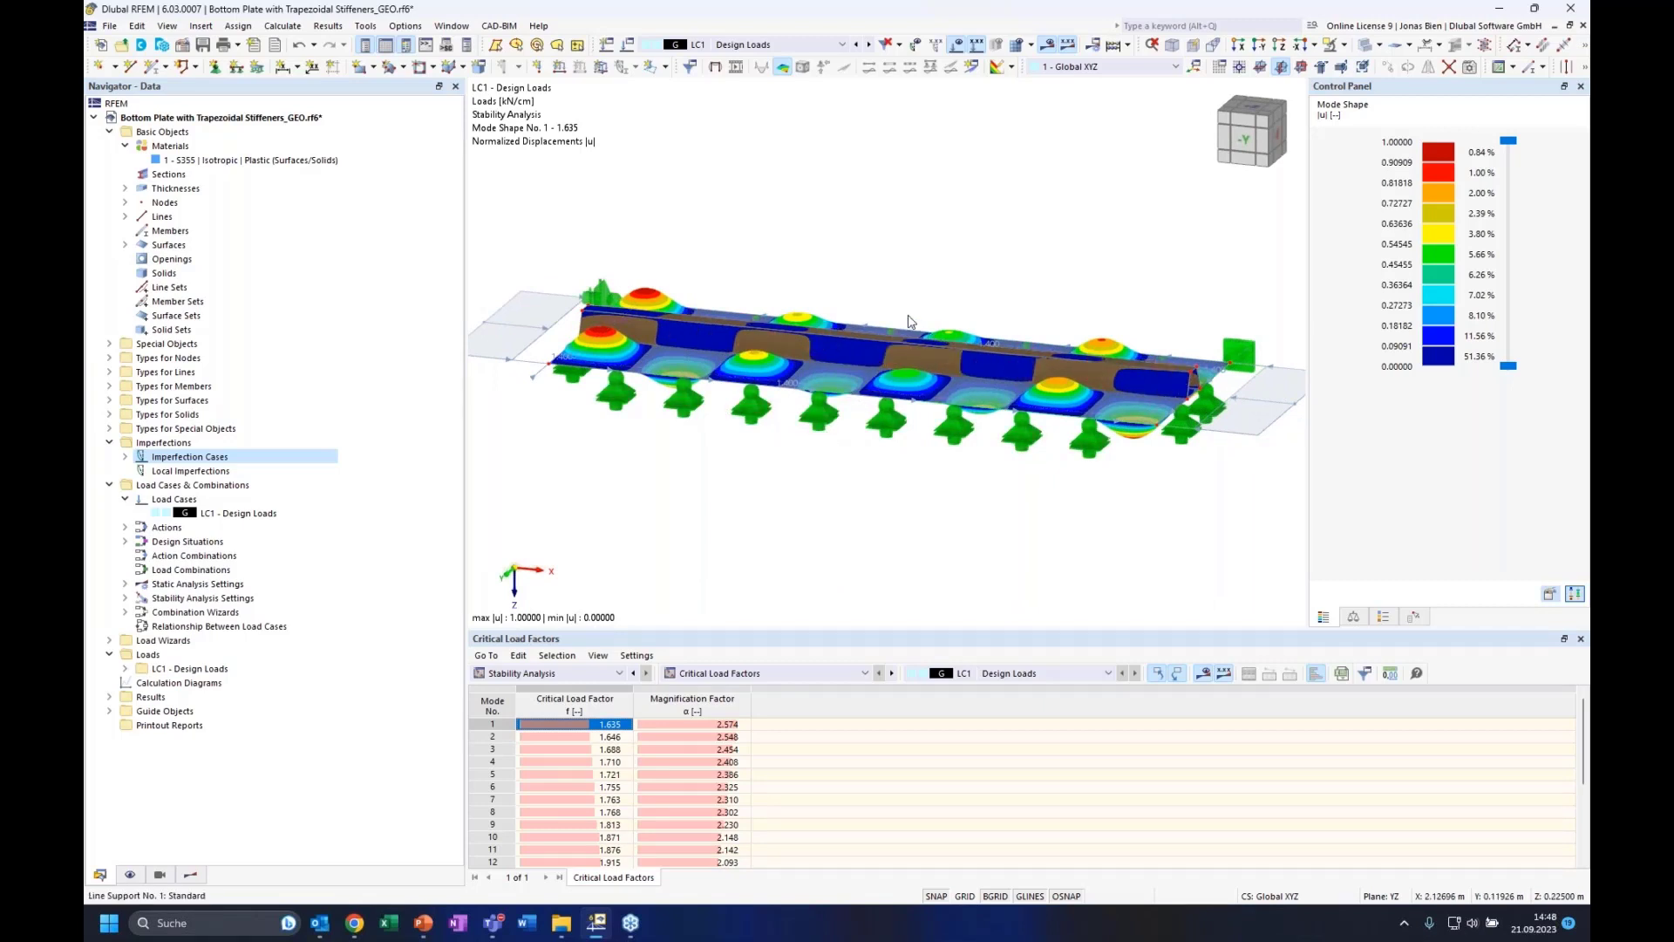
ctrl+middle_drag(776, 478, 842, 493)
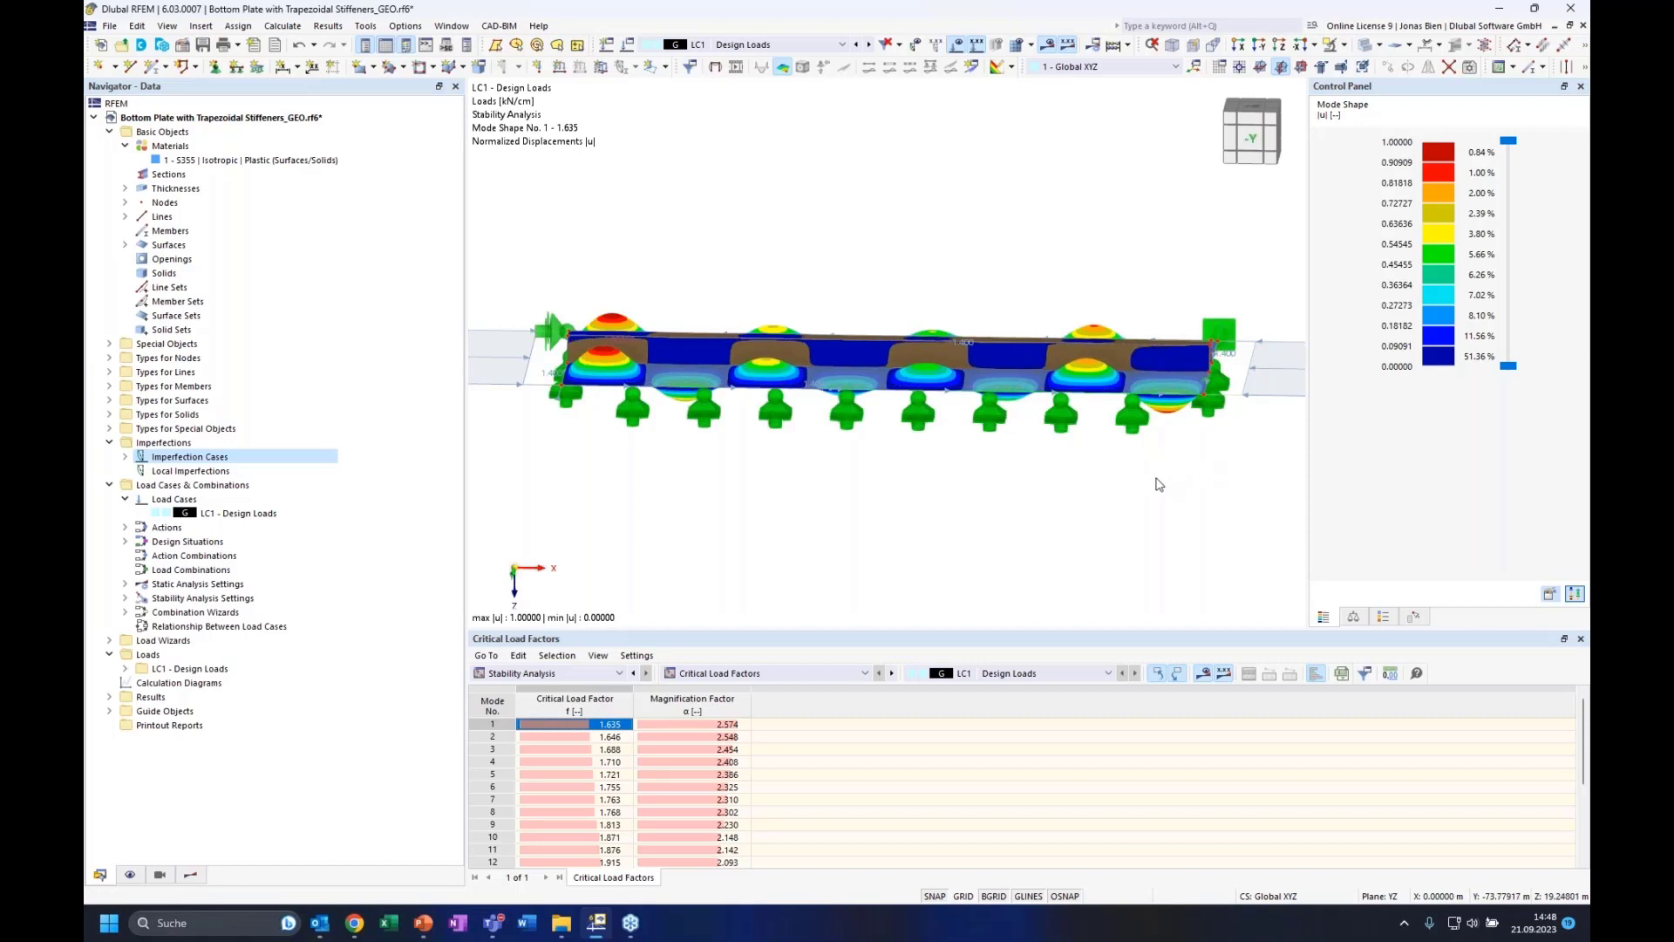
ctrl+middle_drag(1148, 272, 1068, 324)
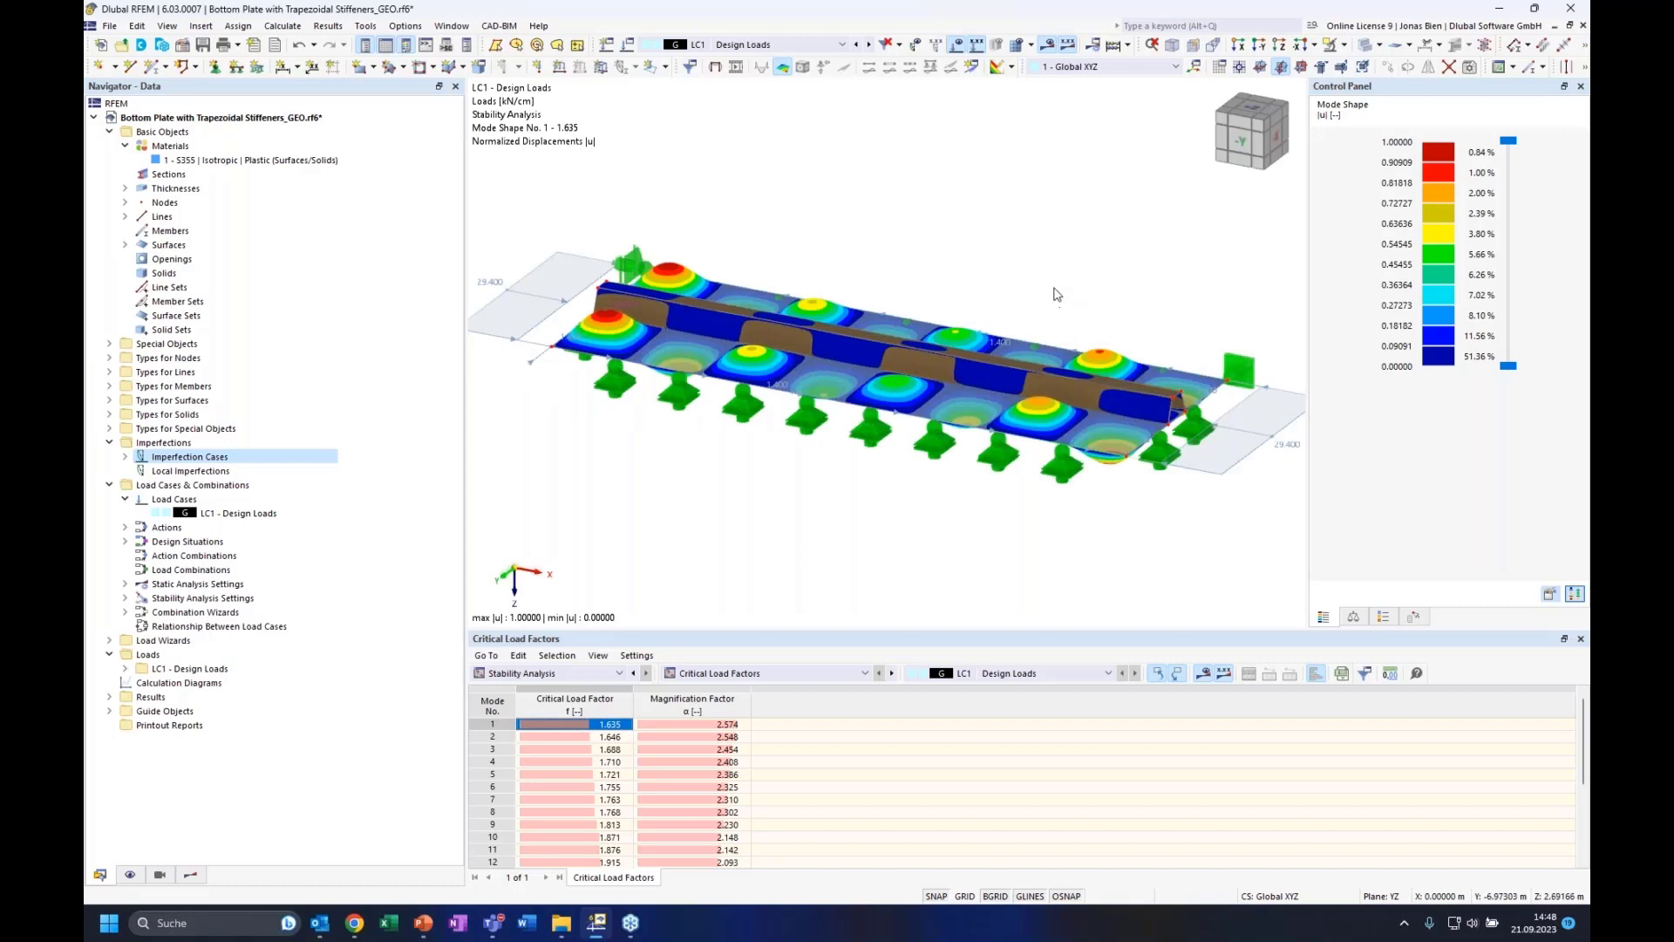
Display mode shape 2 and examine its buckles along the plate from the side
click(584, 739)
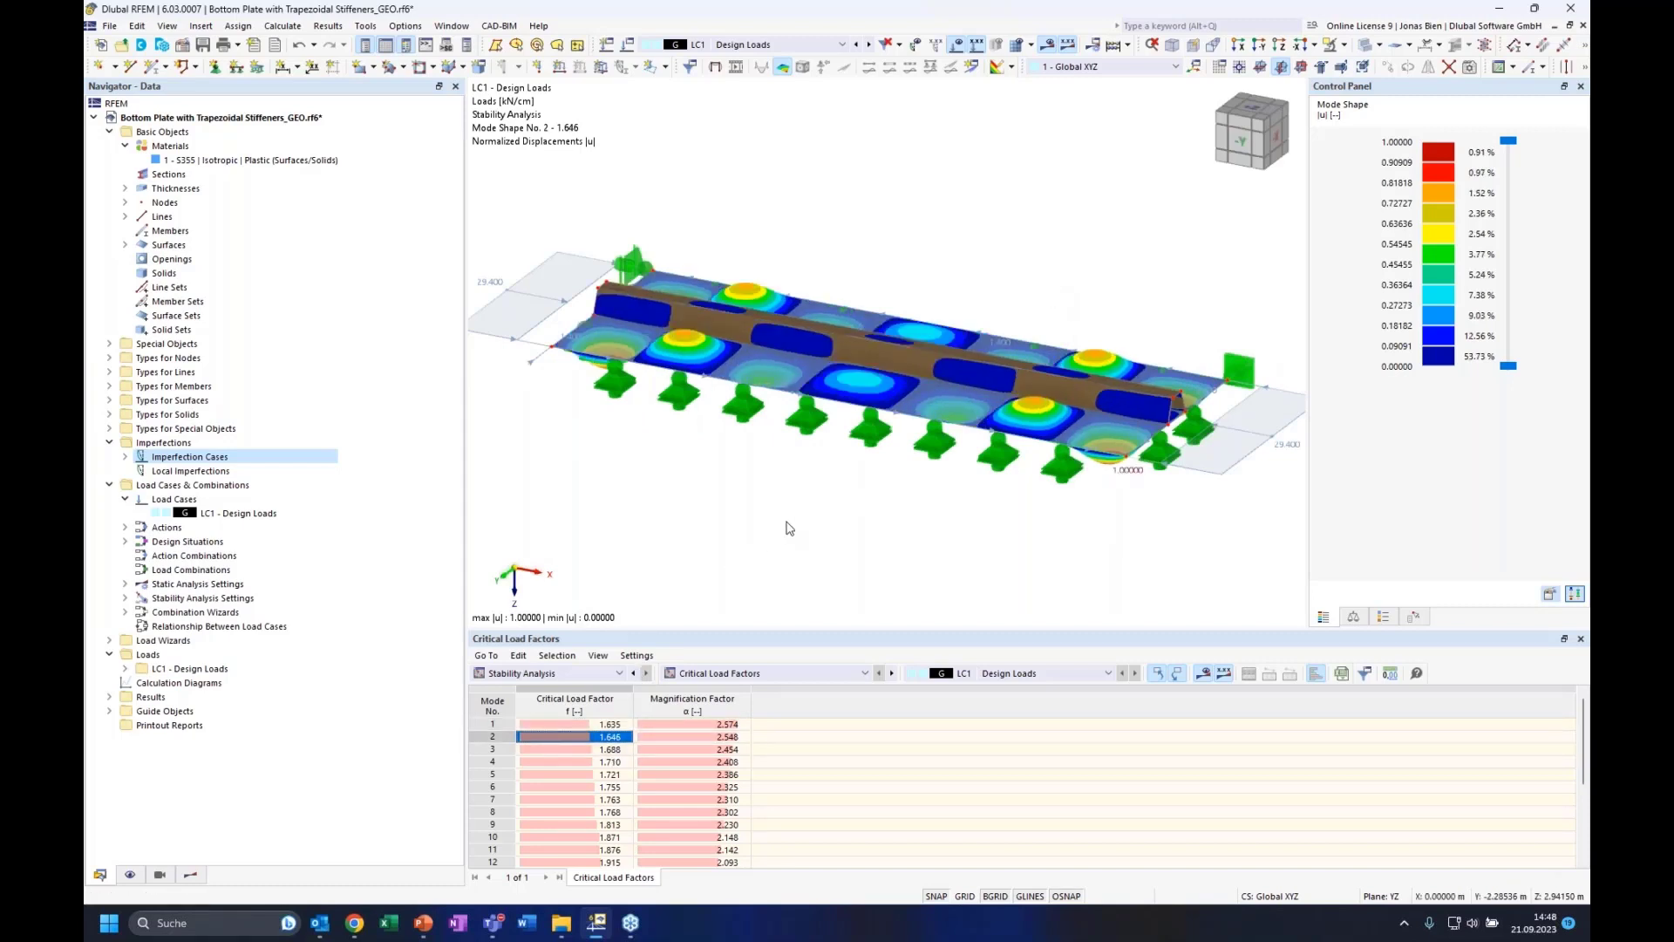
ctrl+middle_drag(784, 515, 795, 510)
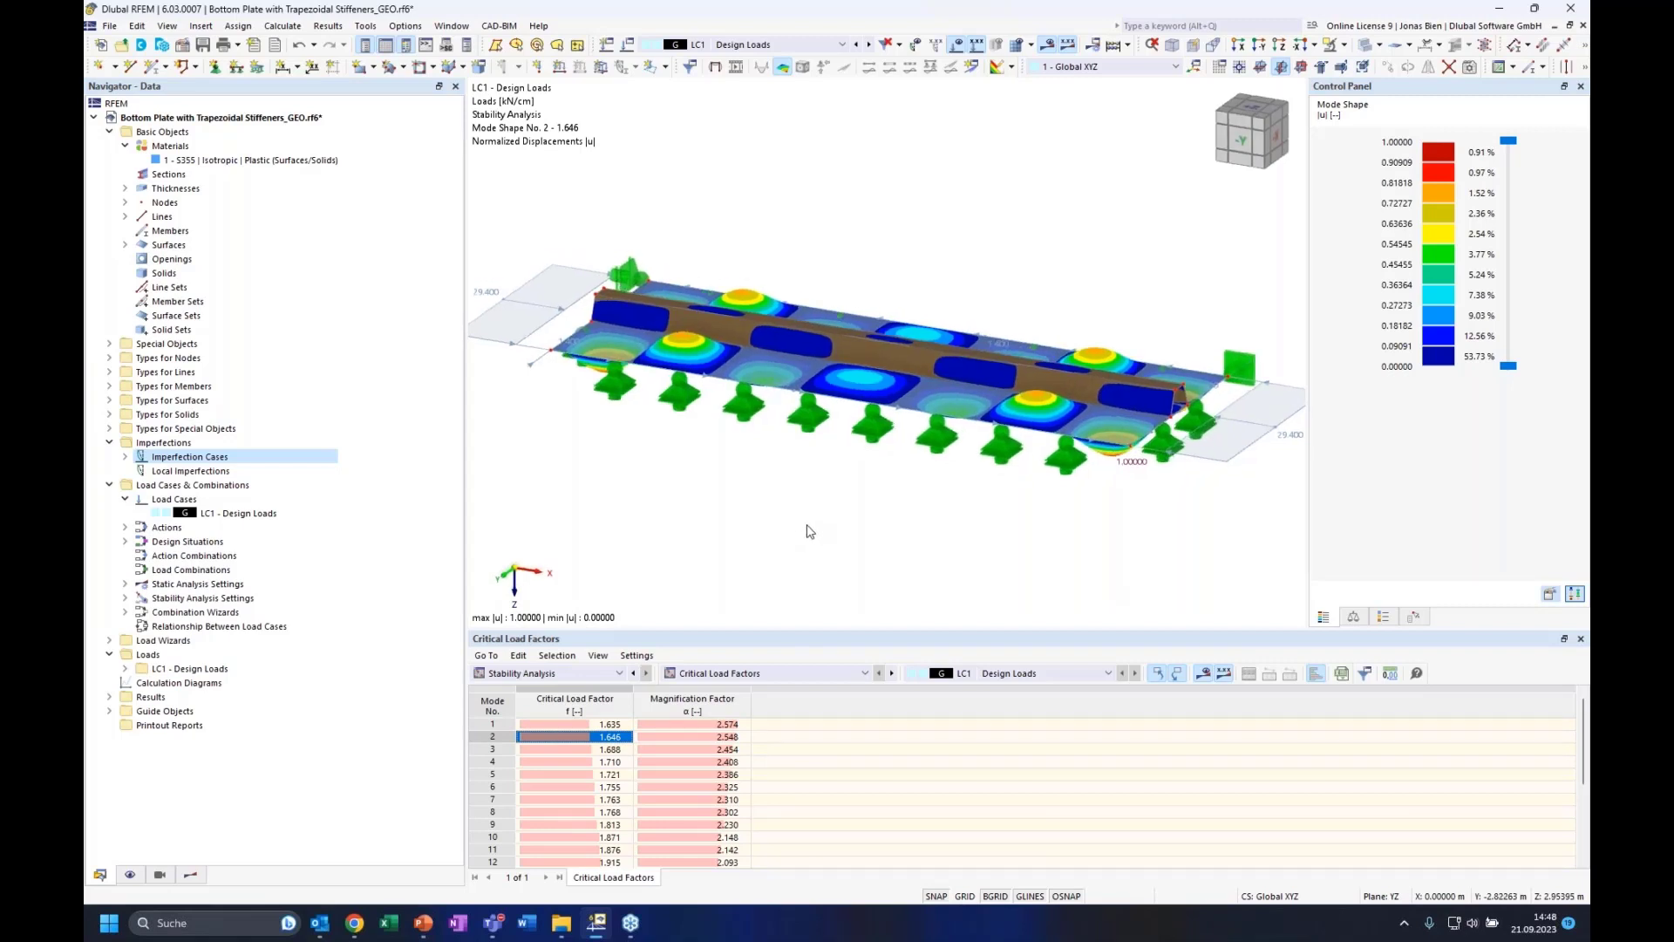
ctrl+middle_drag(981, 546, 855, 452)
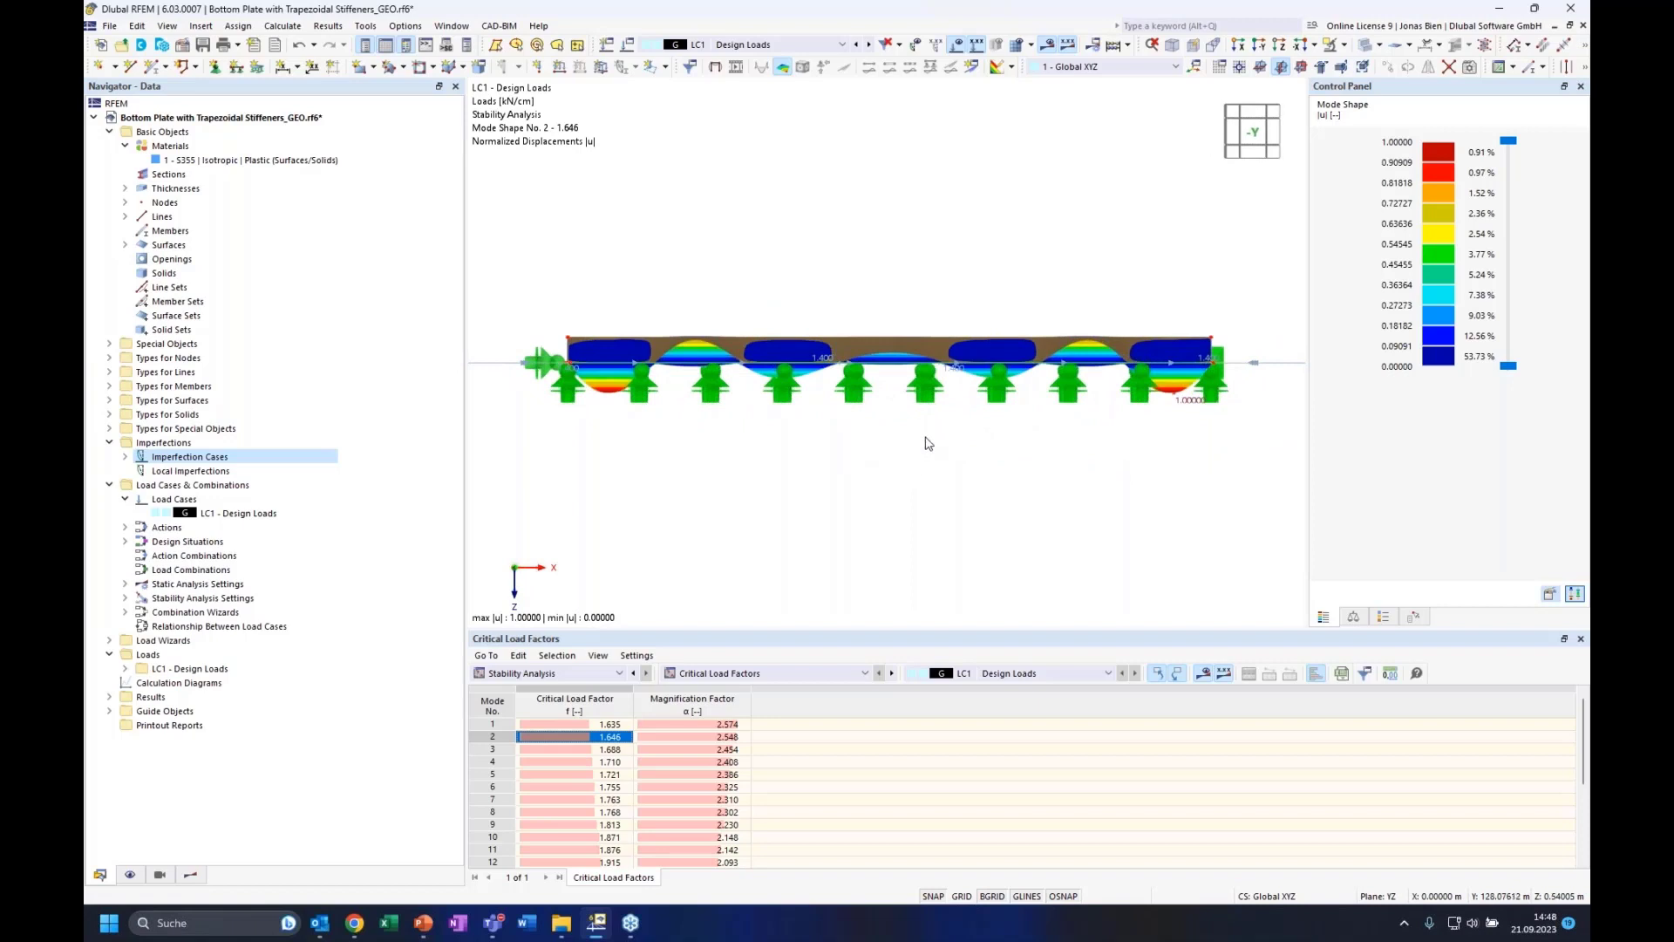
ctrl+middle_drag(1031, 456, 898, 475)
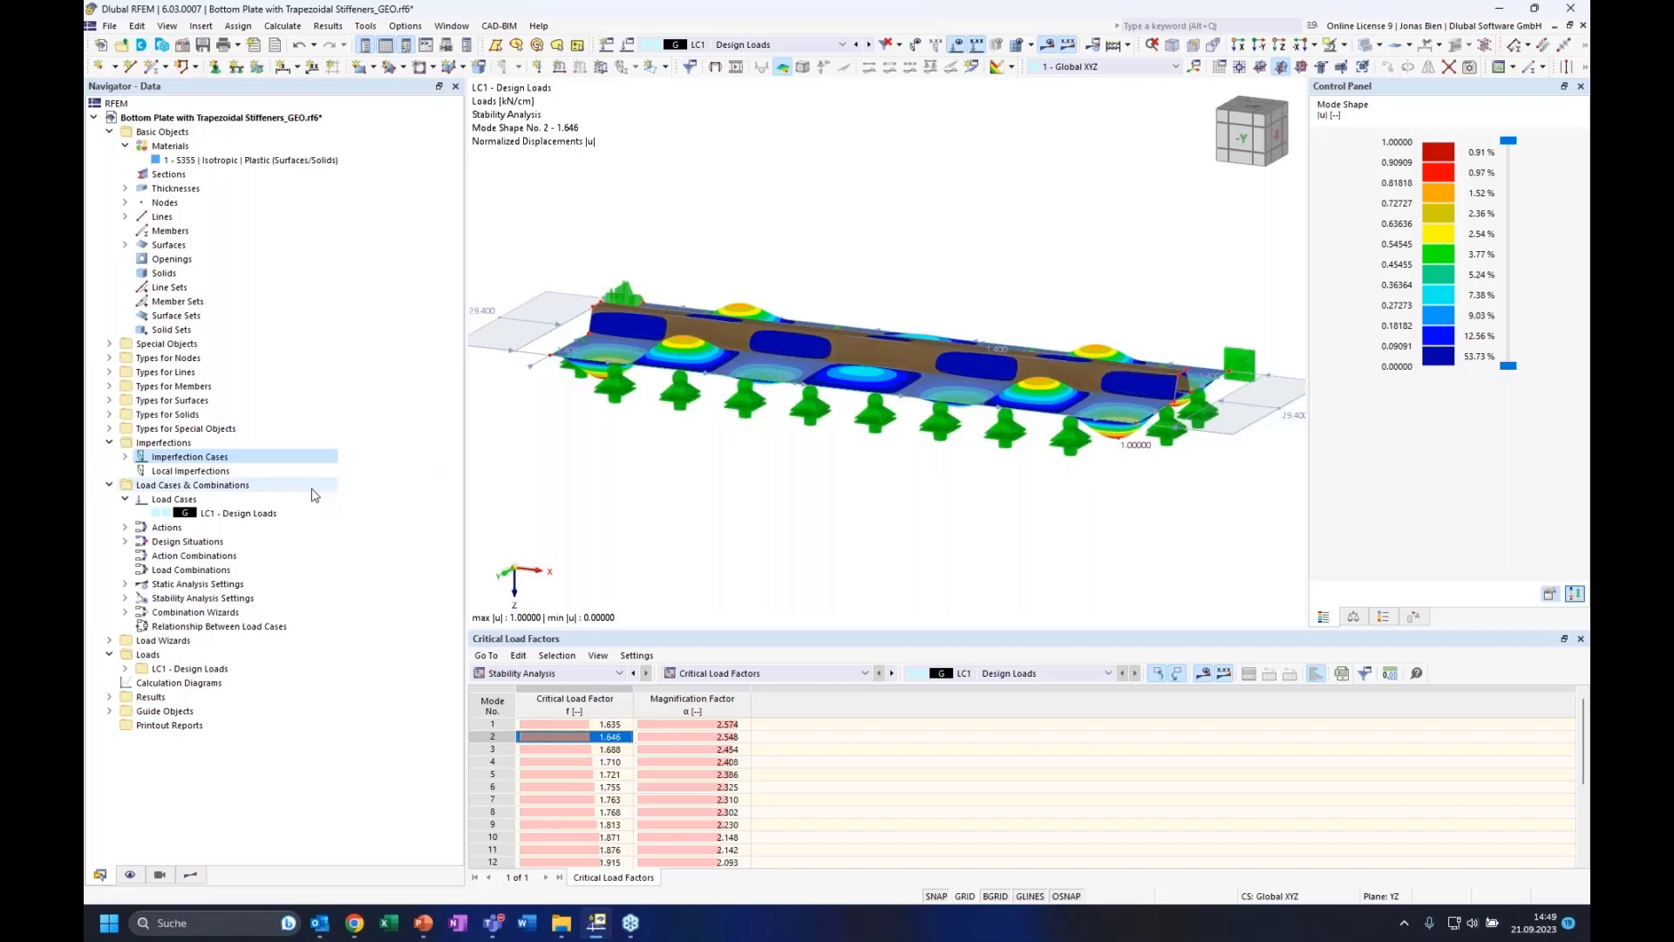
Open the imperfection case definitions from IC1 and discard the blank new case, leaving only IC1
click(124, 457)
click(166, 471)
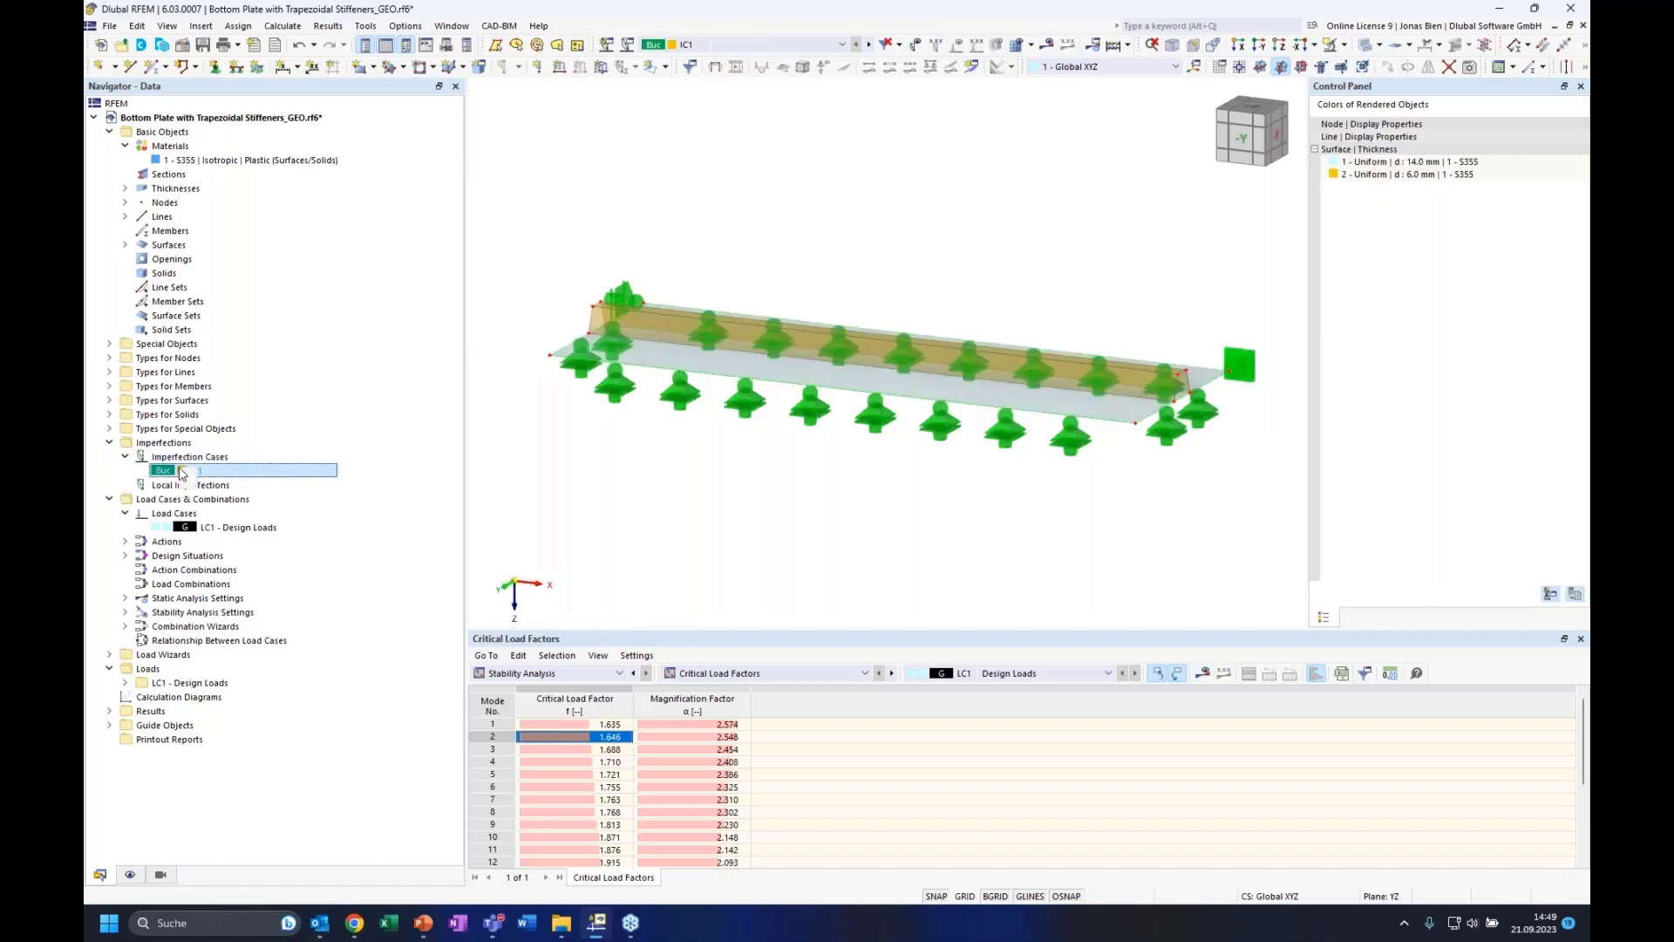
right_click(180, 471)
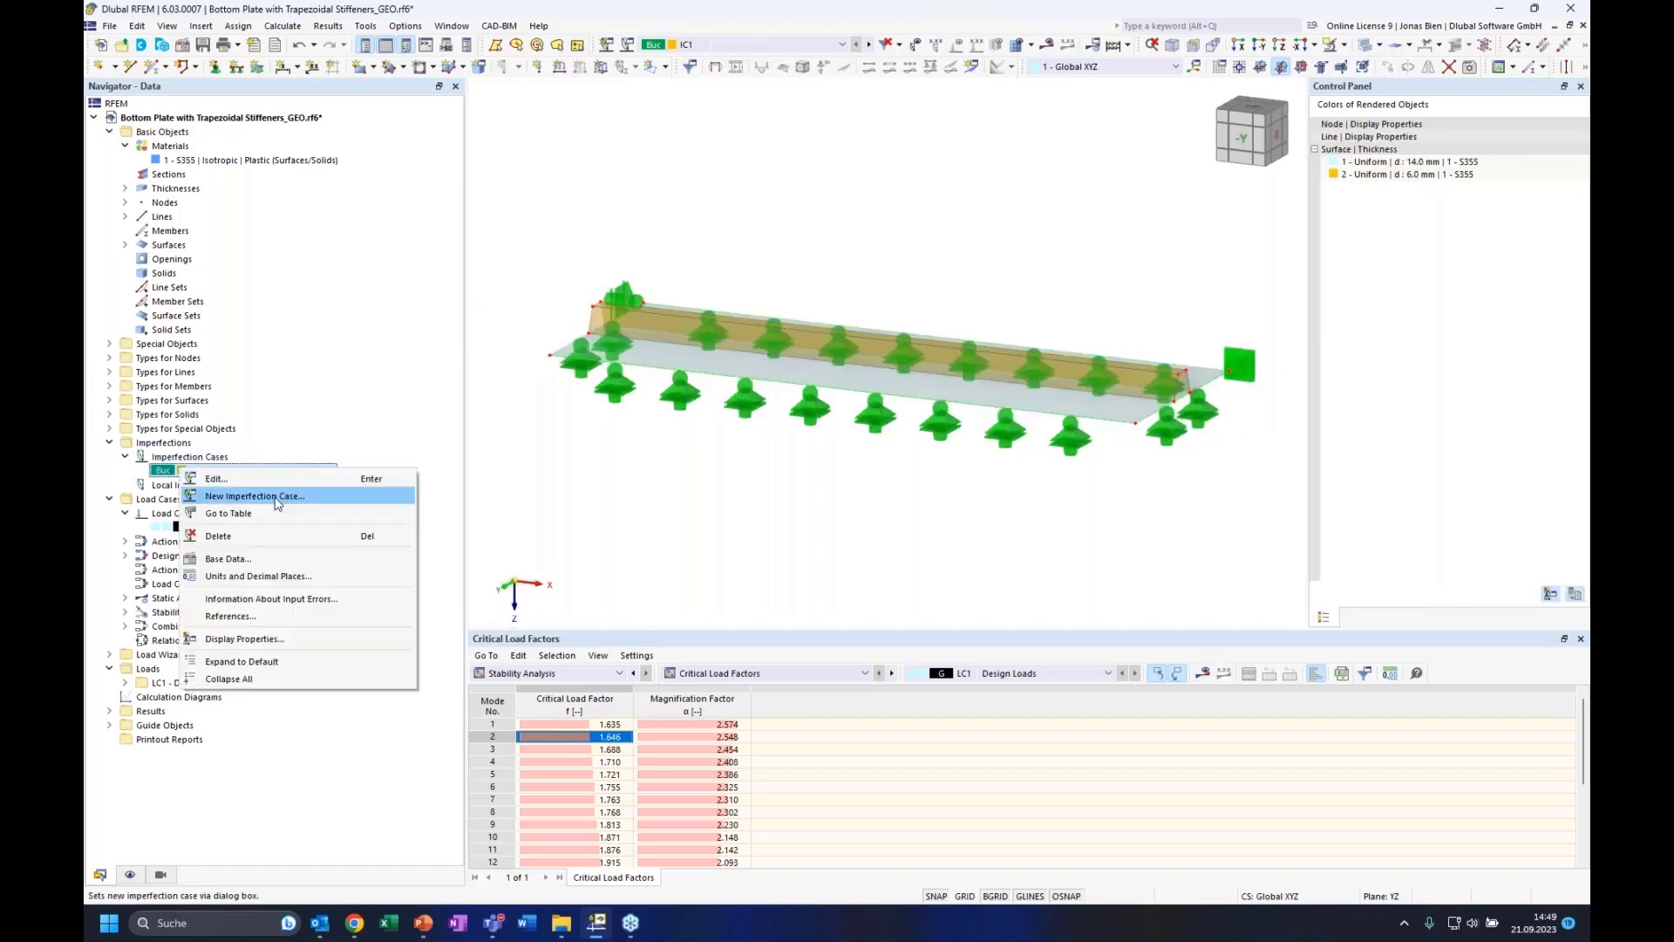
click(262, 495)
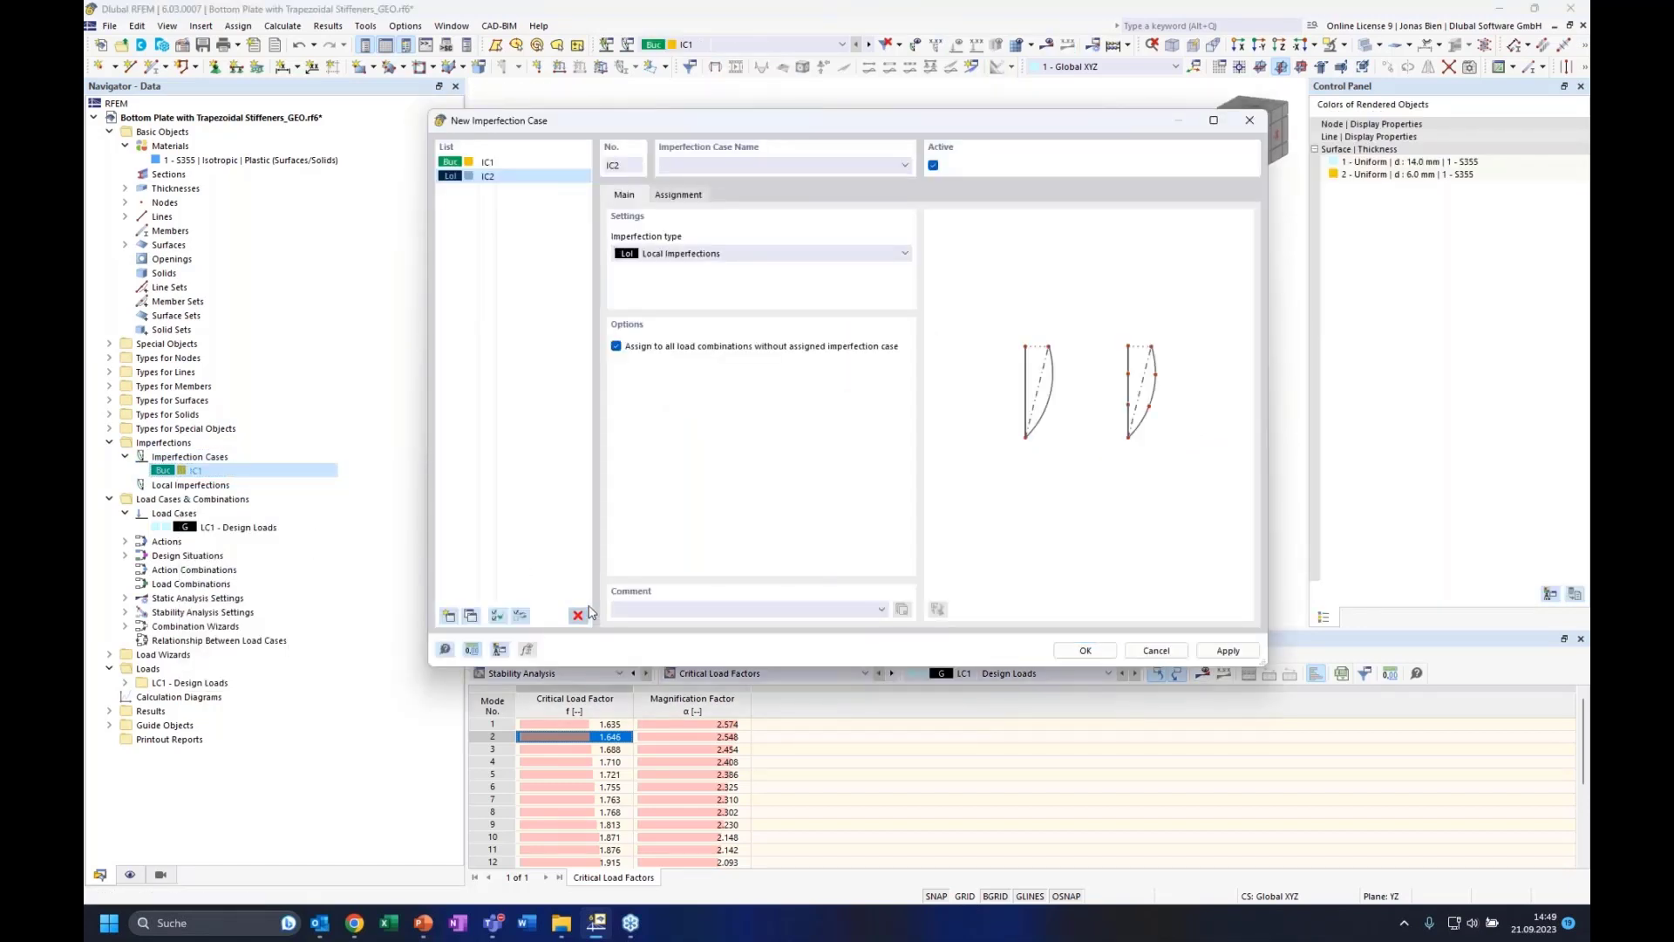
click(577, 615)
click(850, 514)
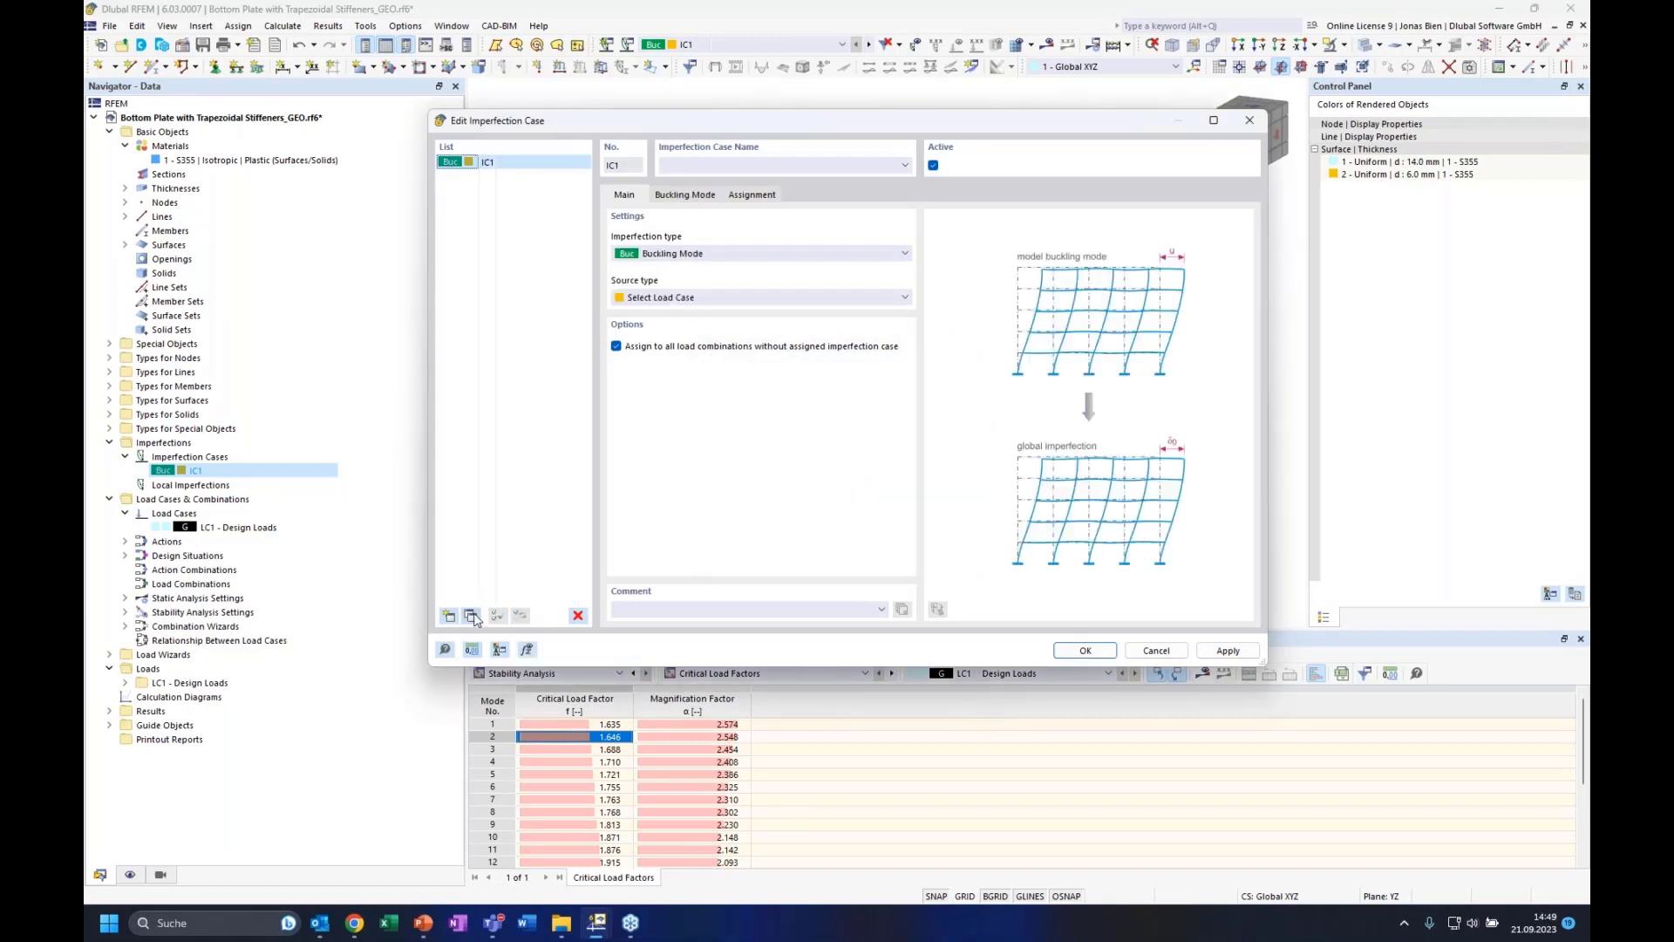
Duplicate the buckling mode imperfection case IC1 and name the original "Mode 1 (local) pos"
click(703, 200)
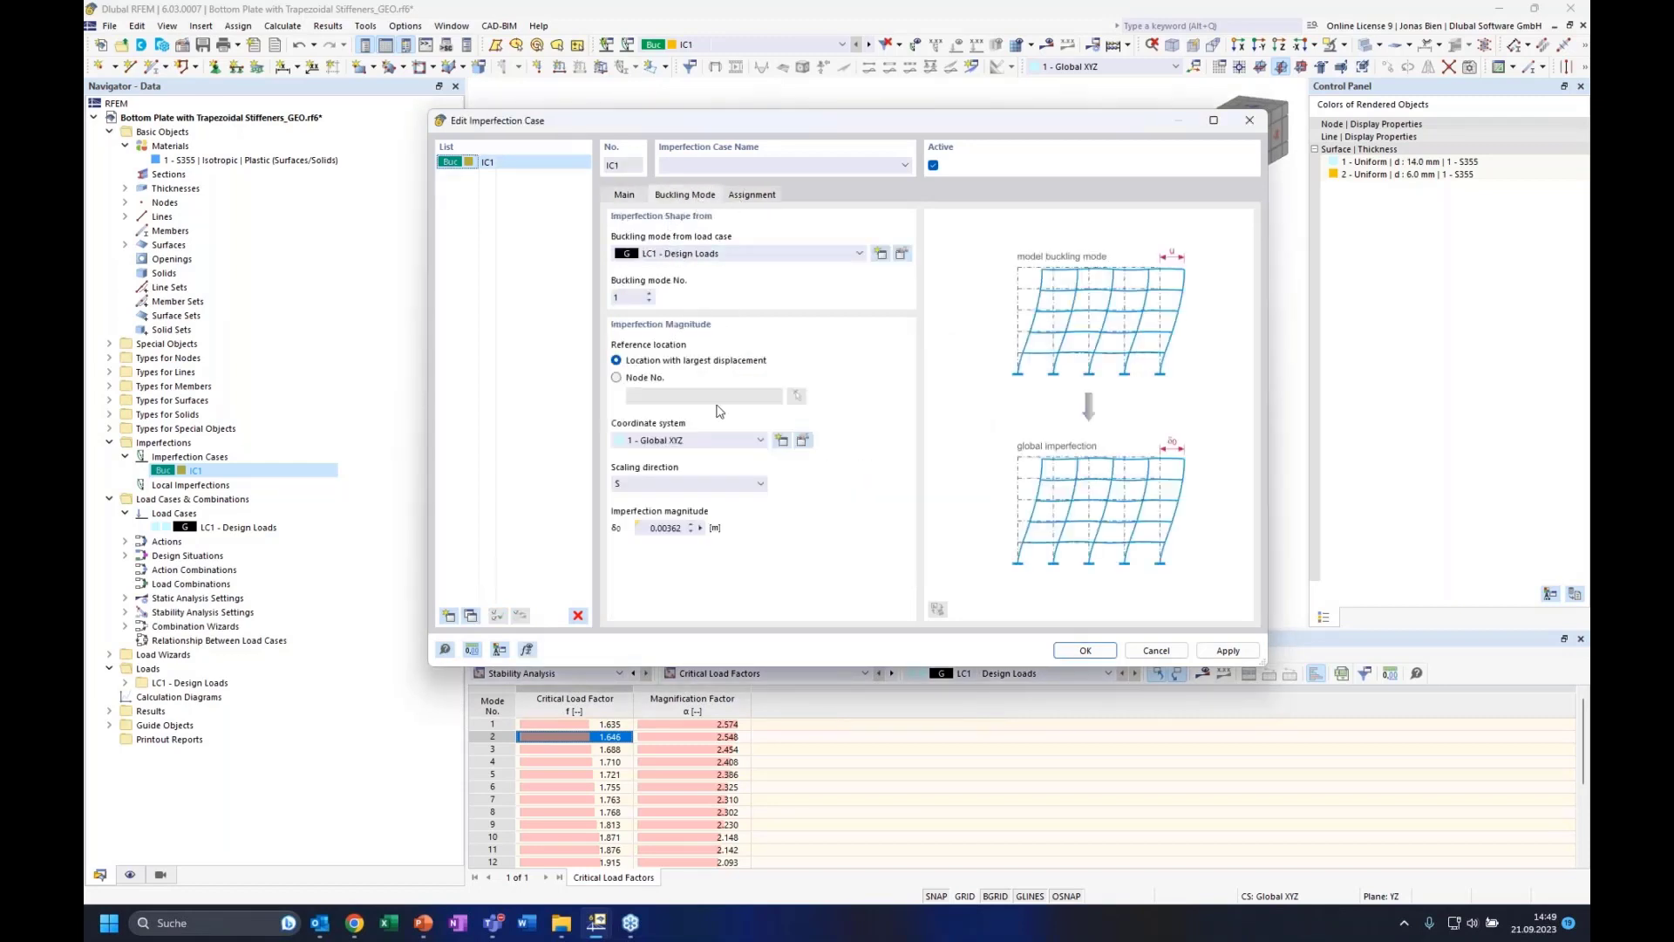
click(472, 616)
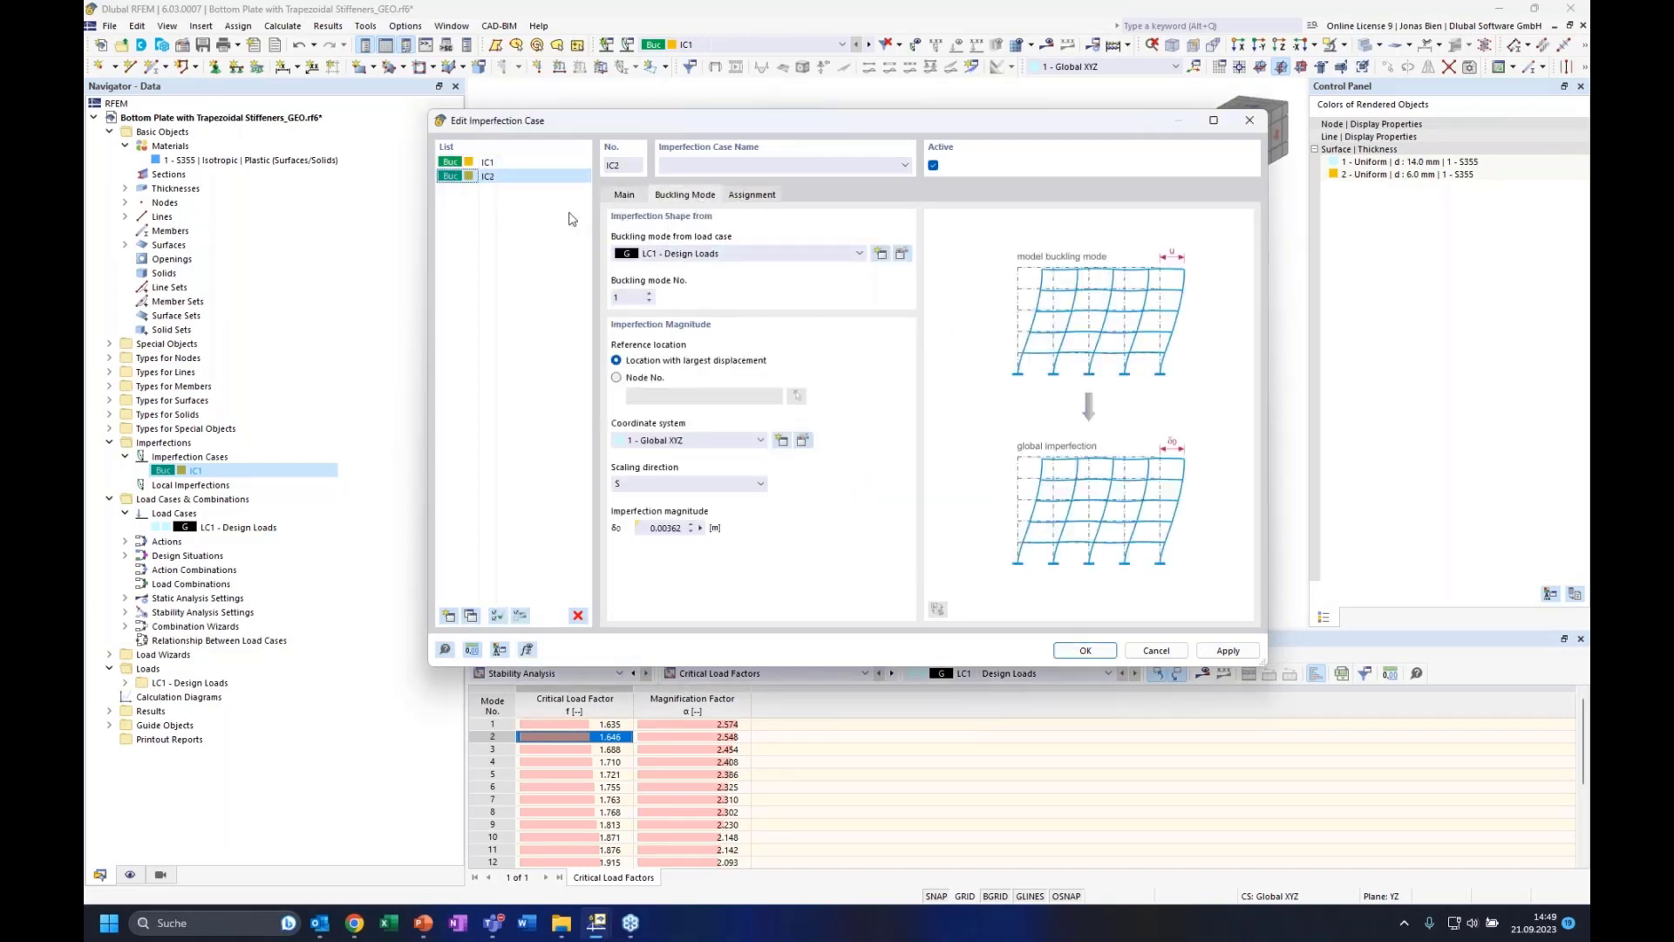
click(763, 163)
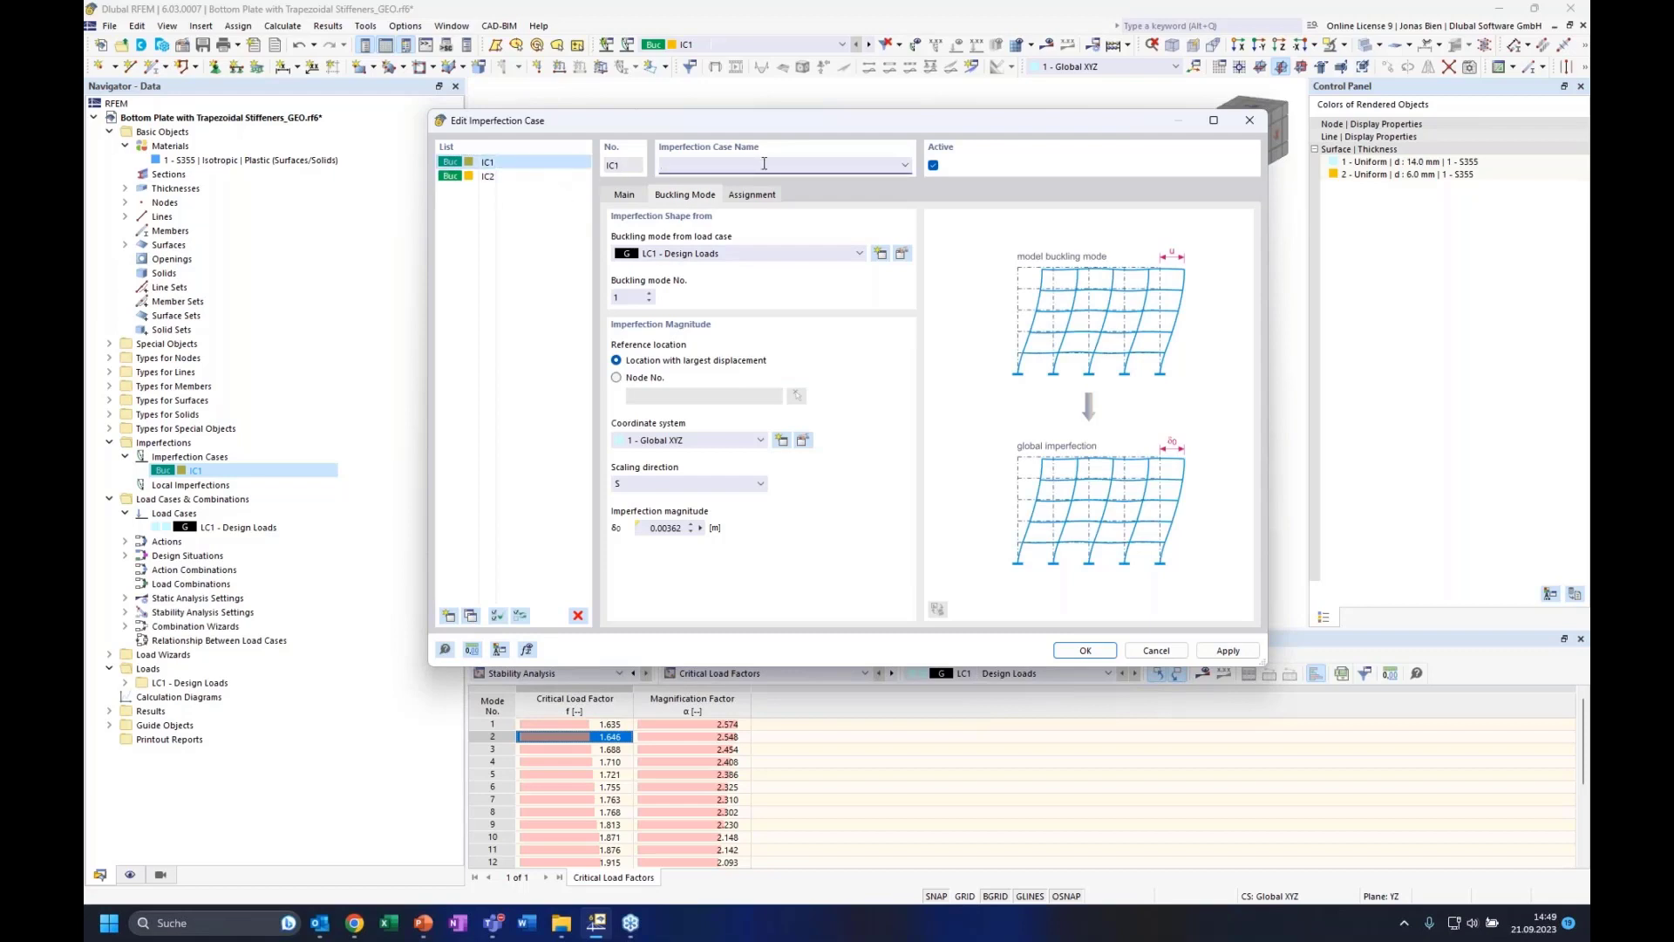
text(Mode 1 (local) pos)
Set the buckling mode number of imperfection case IC2 to 19 and name the case "Mode 19 (global) pos"
click(545, 176)
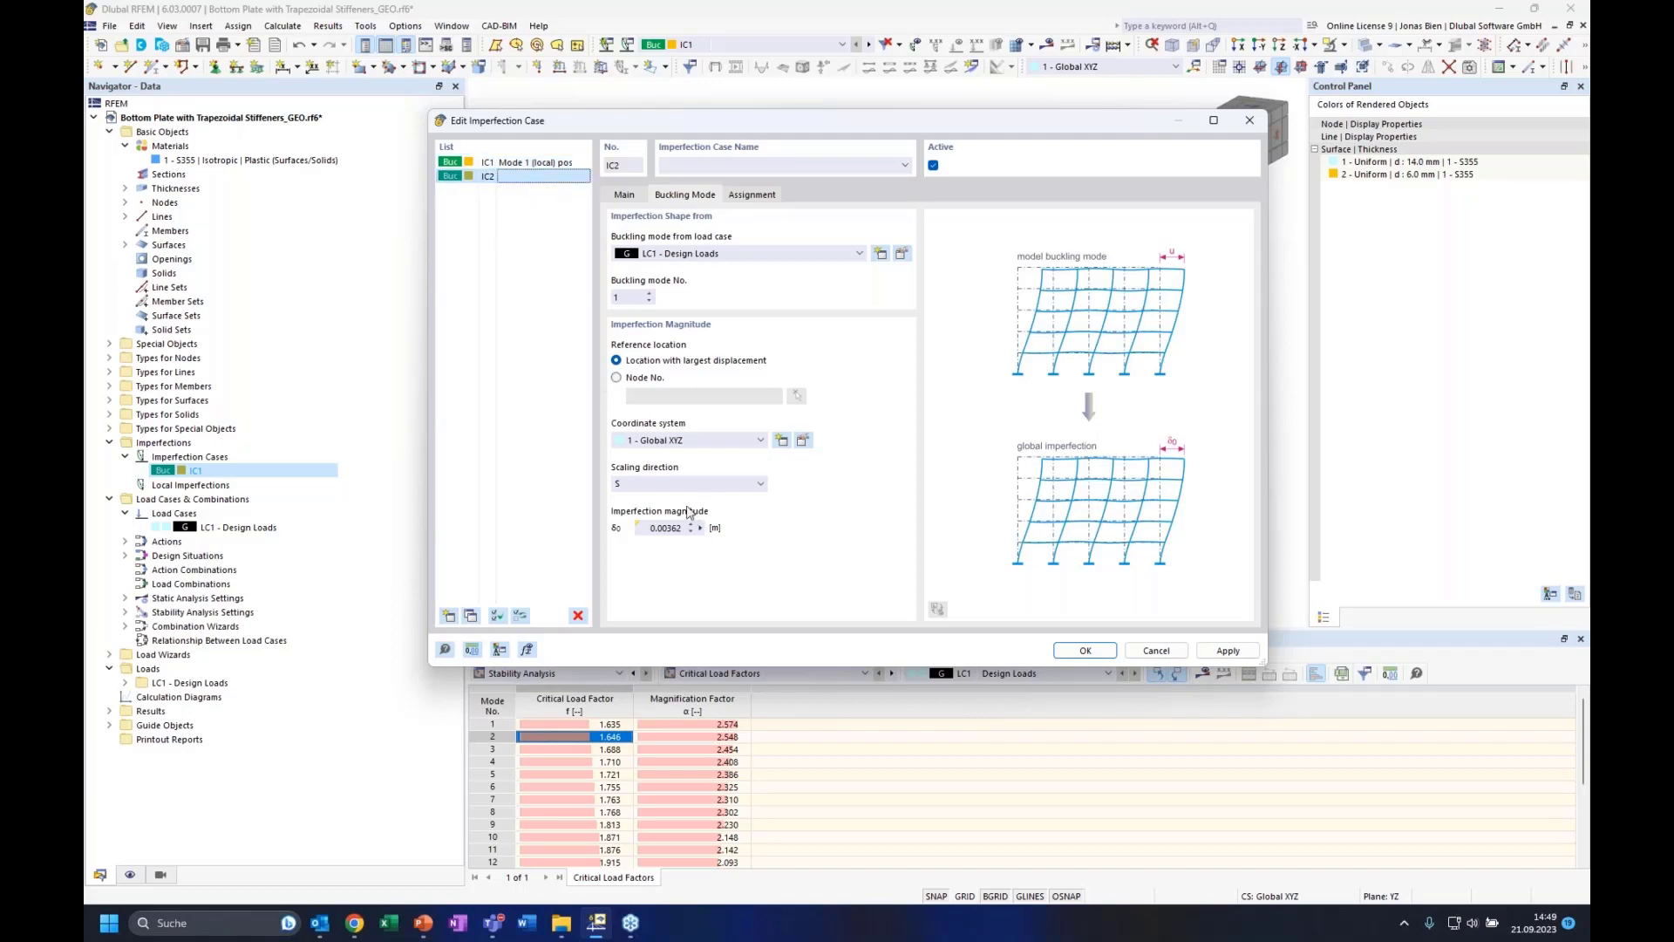
double_click(639, 296)
click(749, 162)
text(Mode 19)
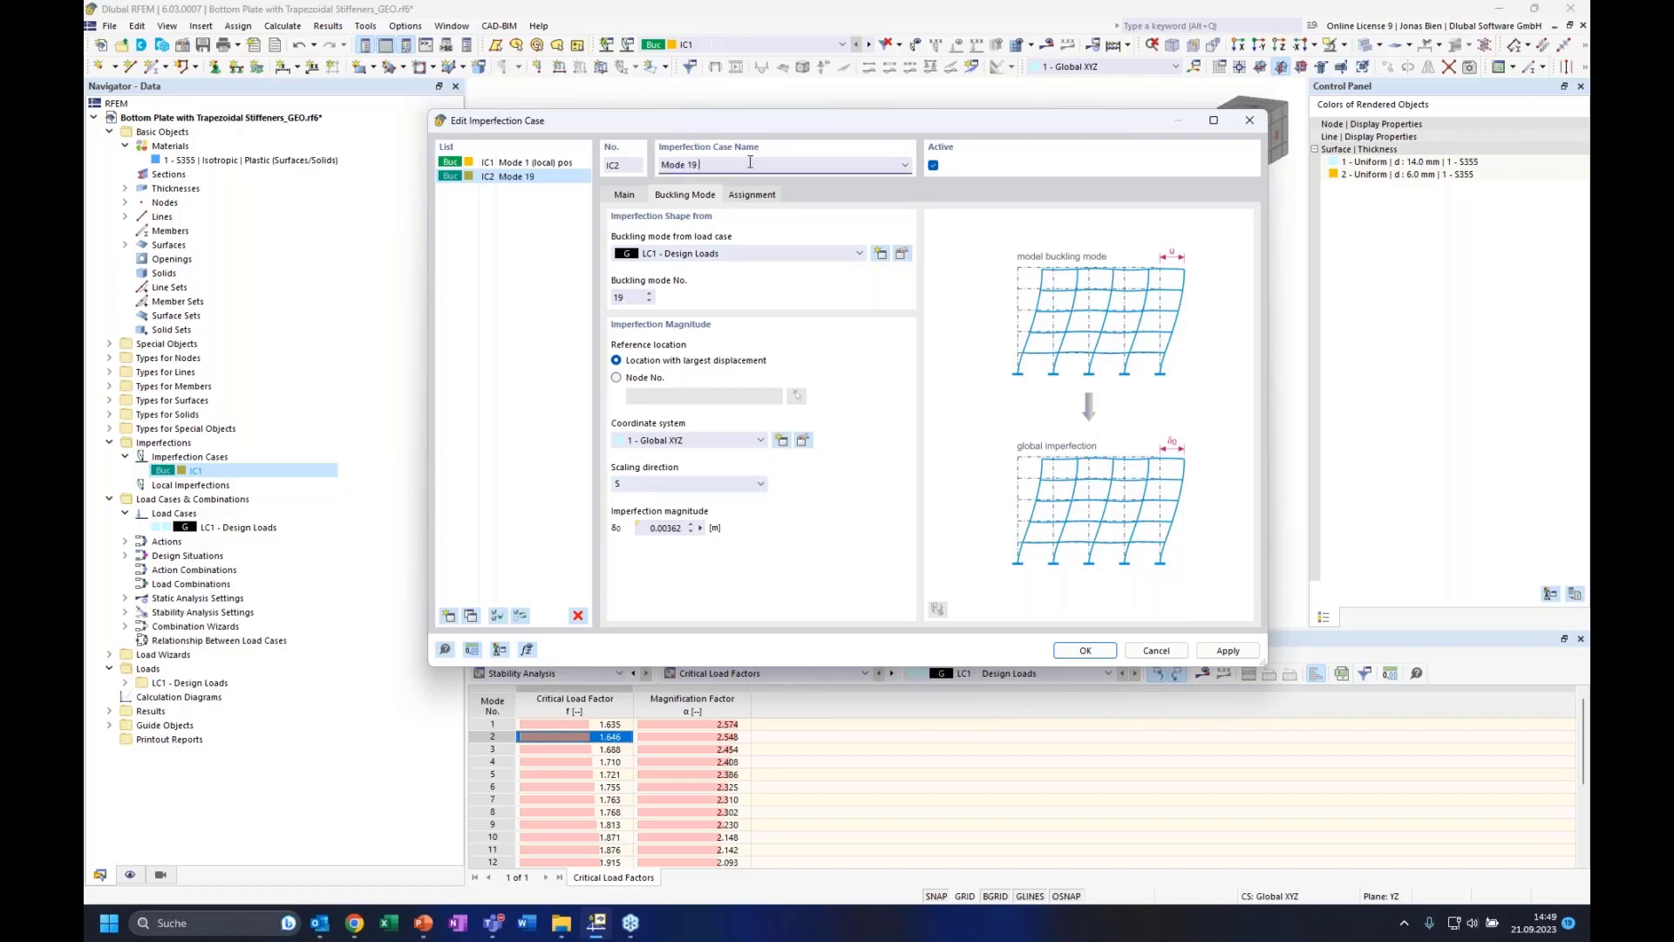
text( (global) pos)
Change IC2's imperfection magnitude formula to min(1.75, 5)/400, giving a δ0 of 0.00438 m
click(701, 528)
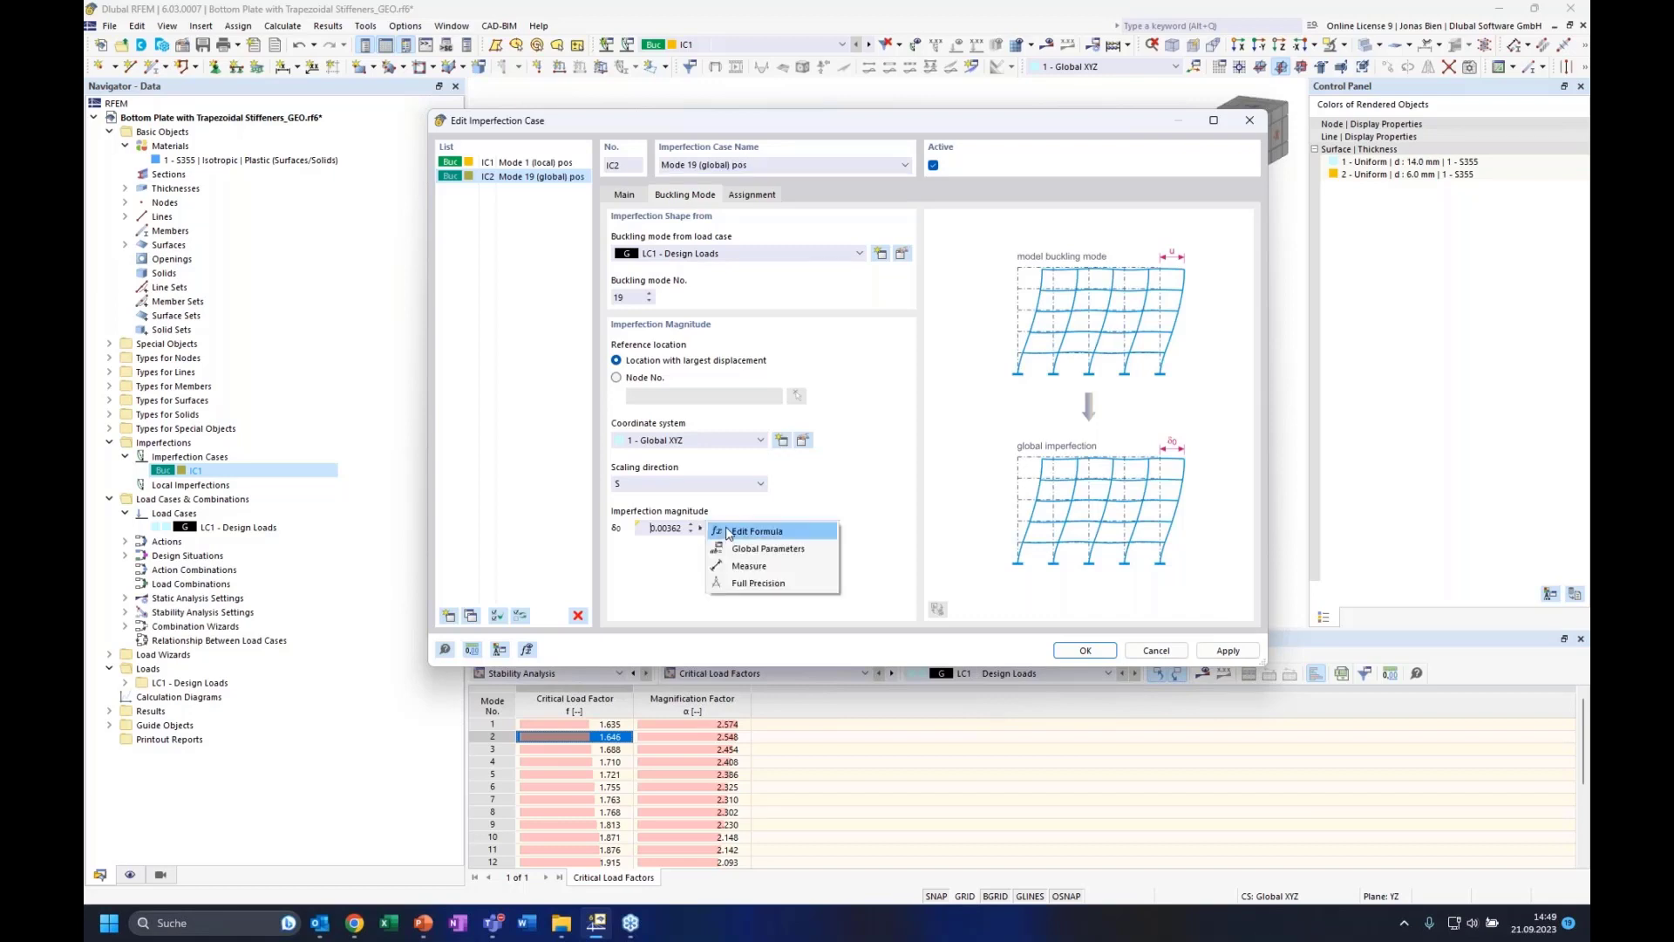
click(741, 534)
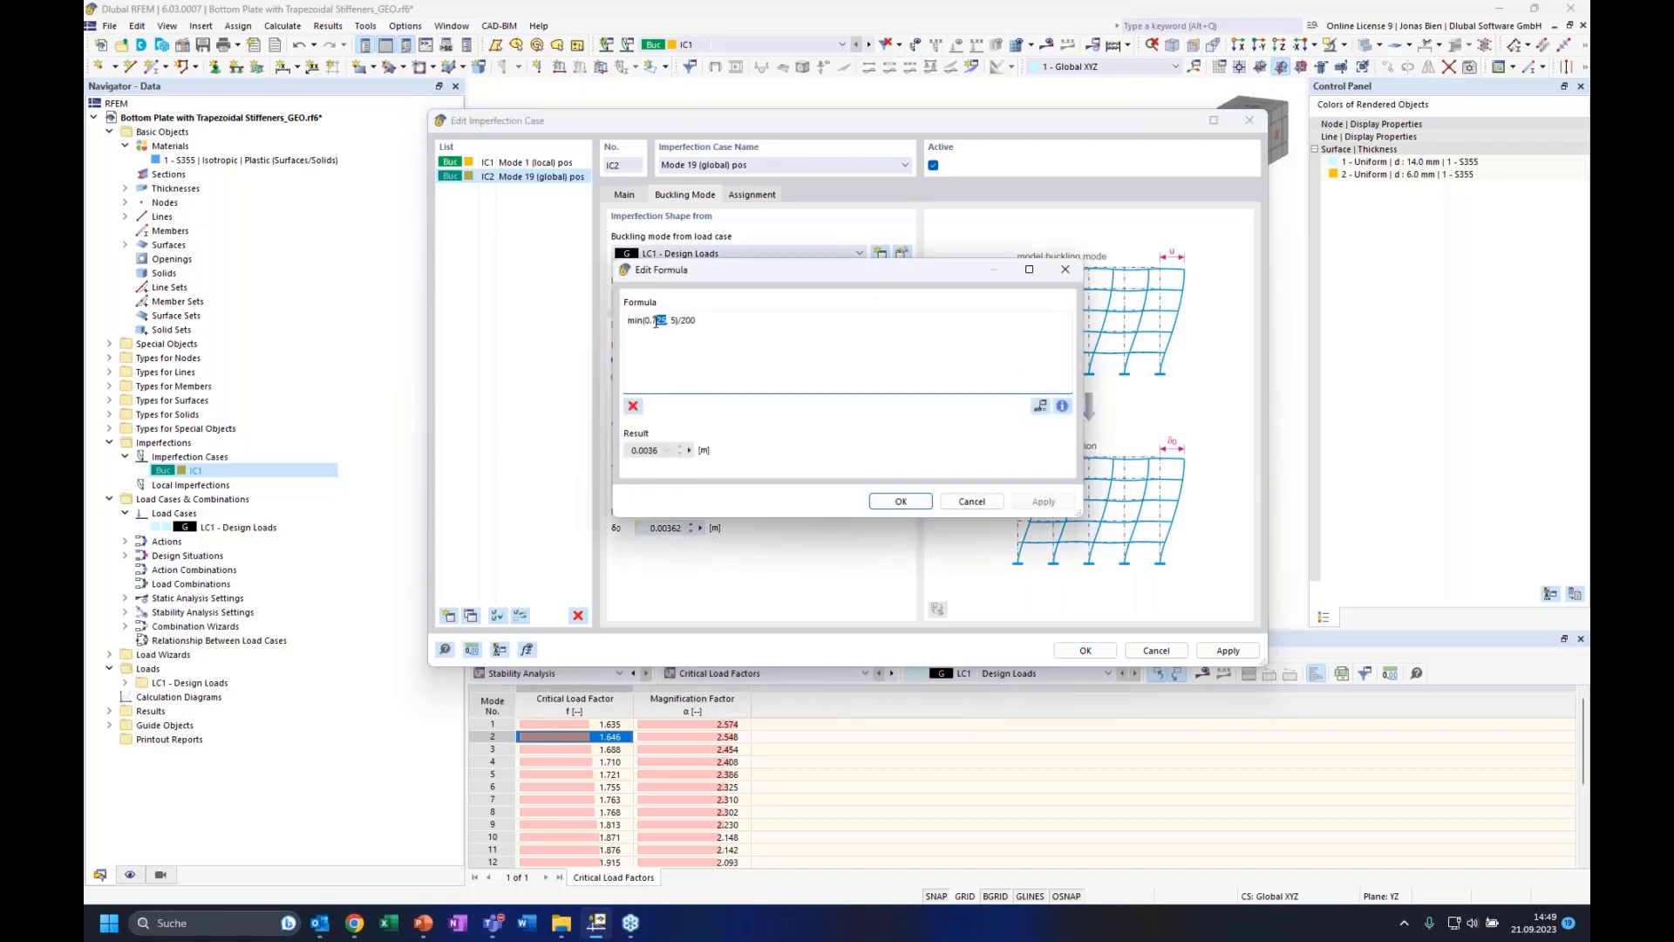
text(1.7)
text(400)
click(877, 504)
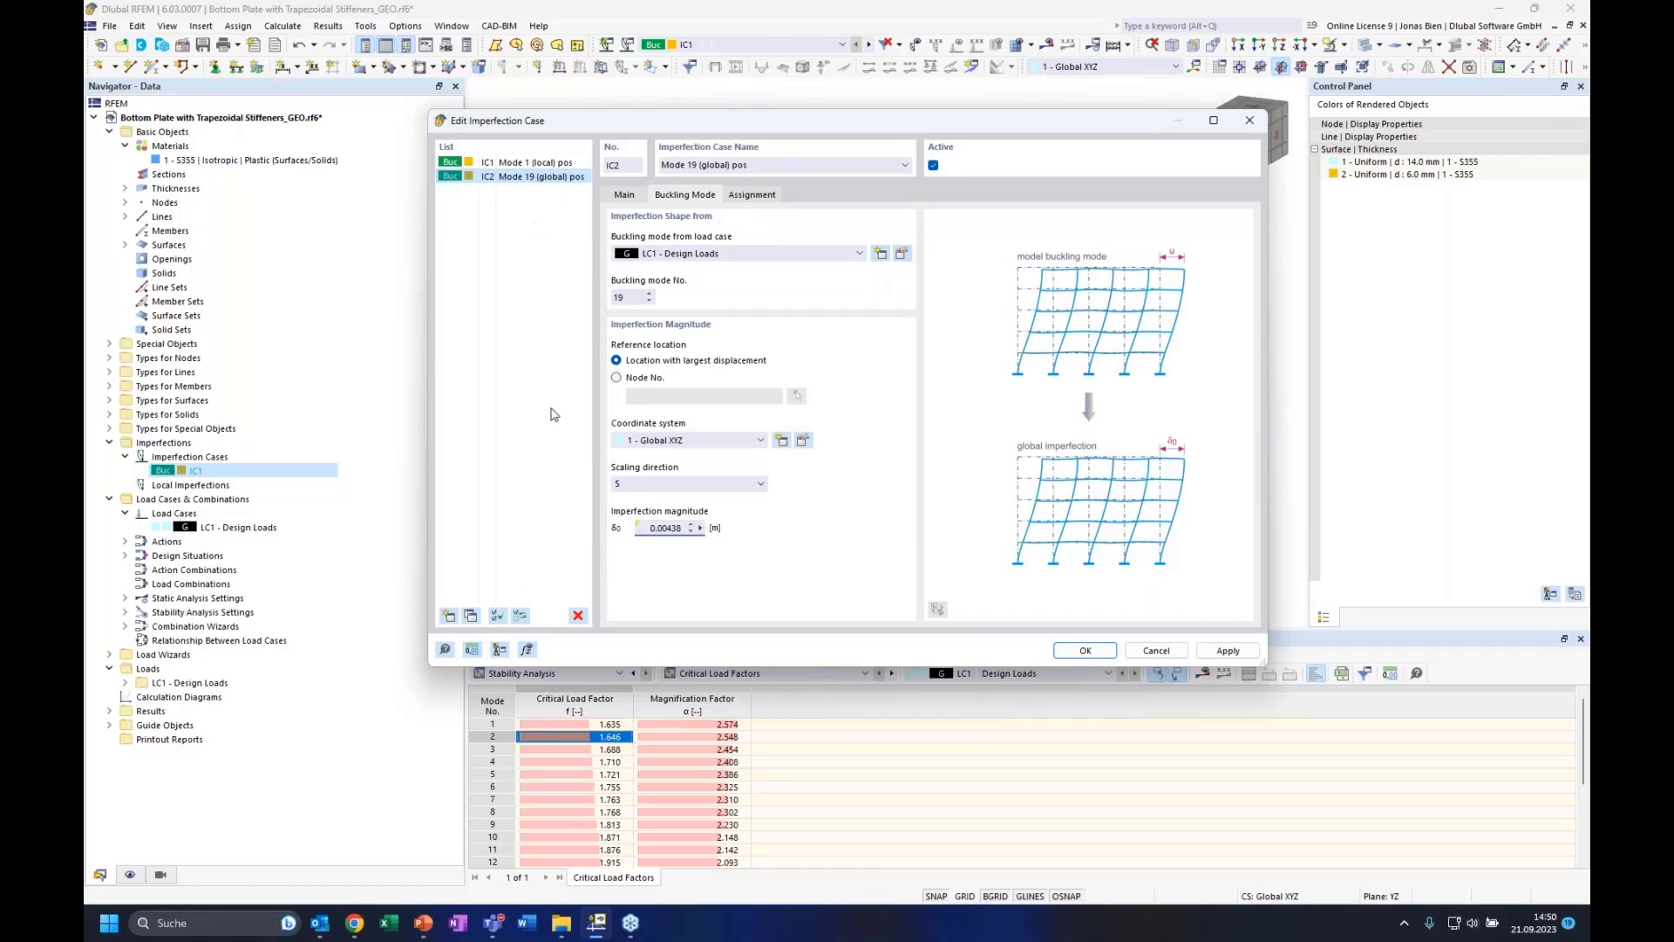
Copy imperfection case IC2 as IC3 and set its scaling direction to -S (Spatial negative)
click(472, 615)
click(705, 485)
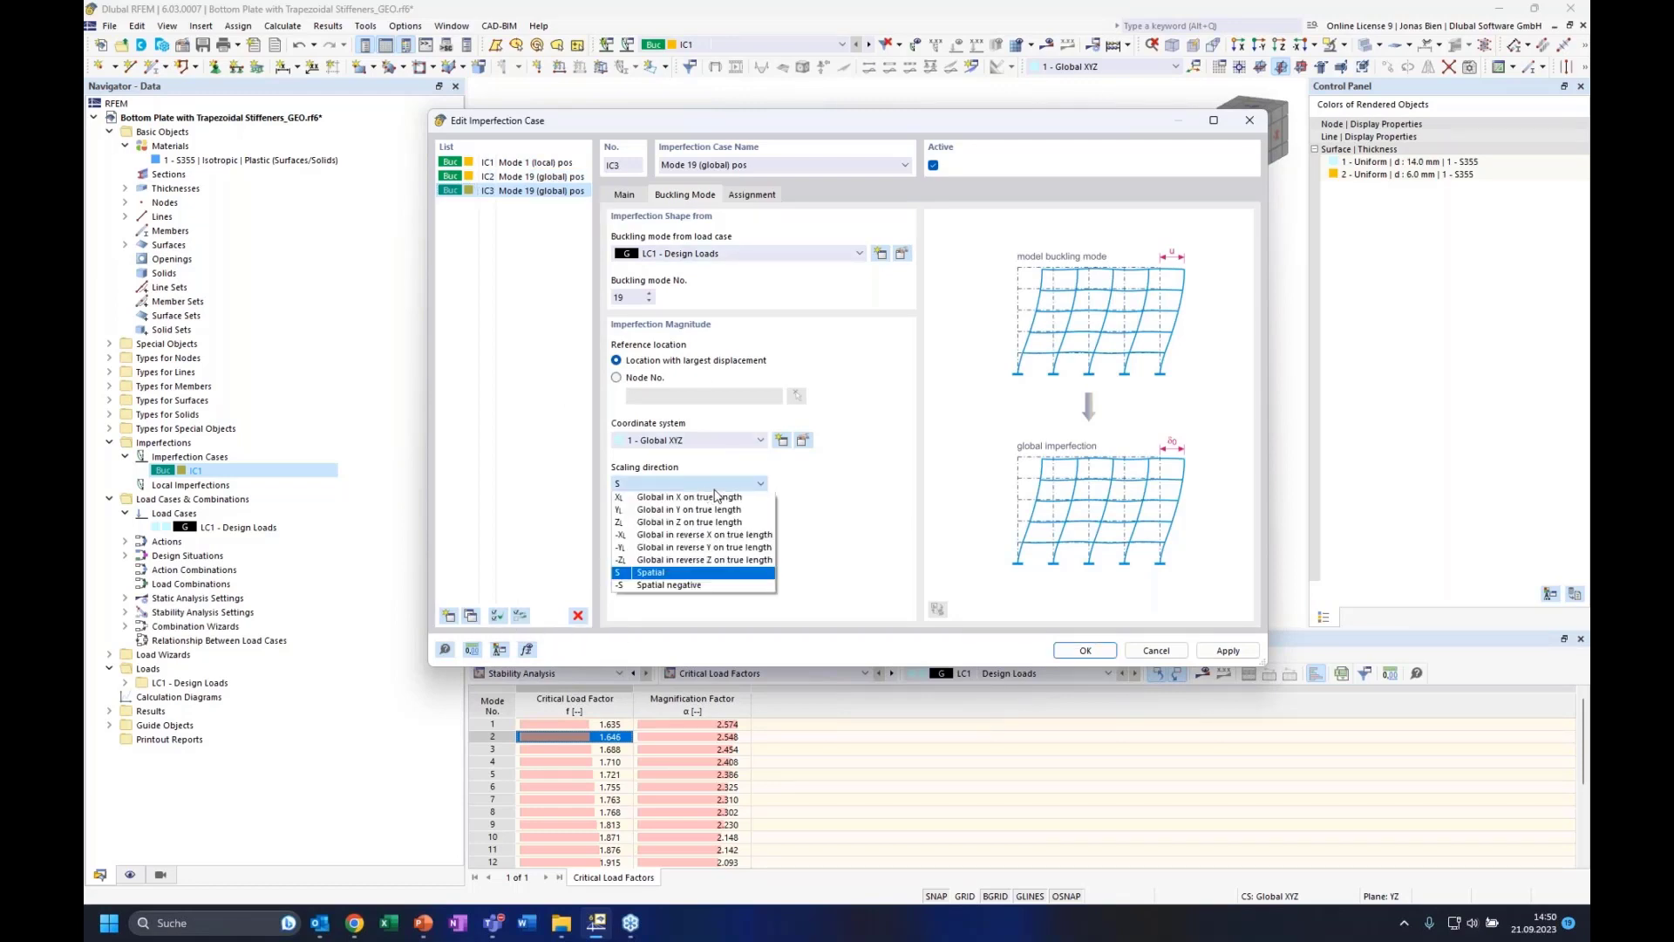
click(669, 585)
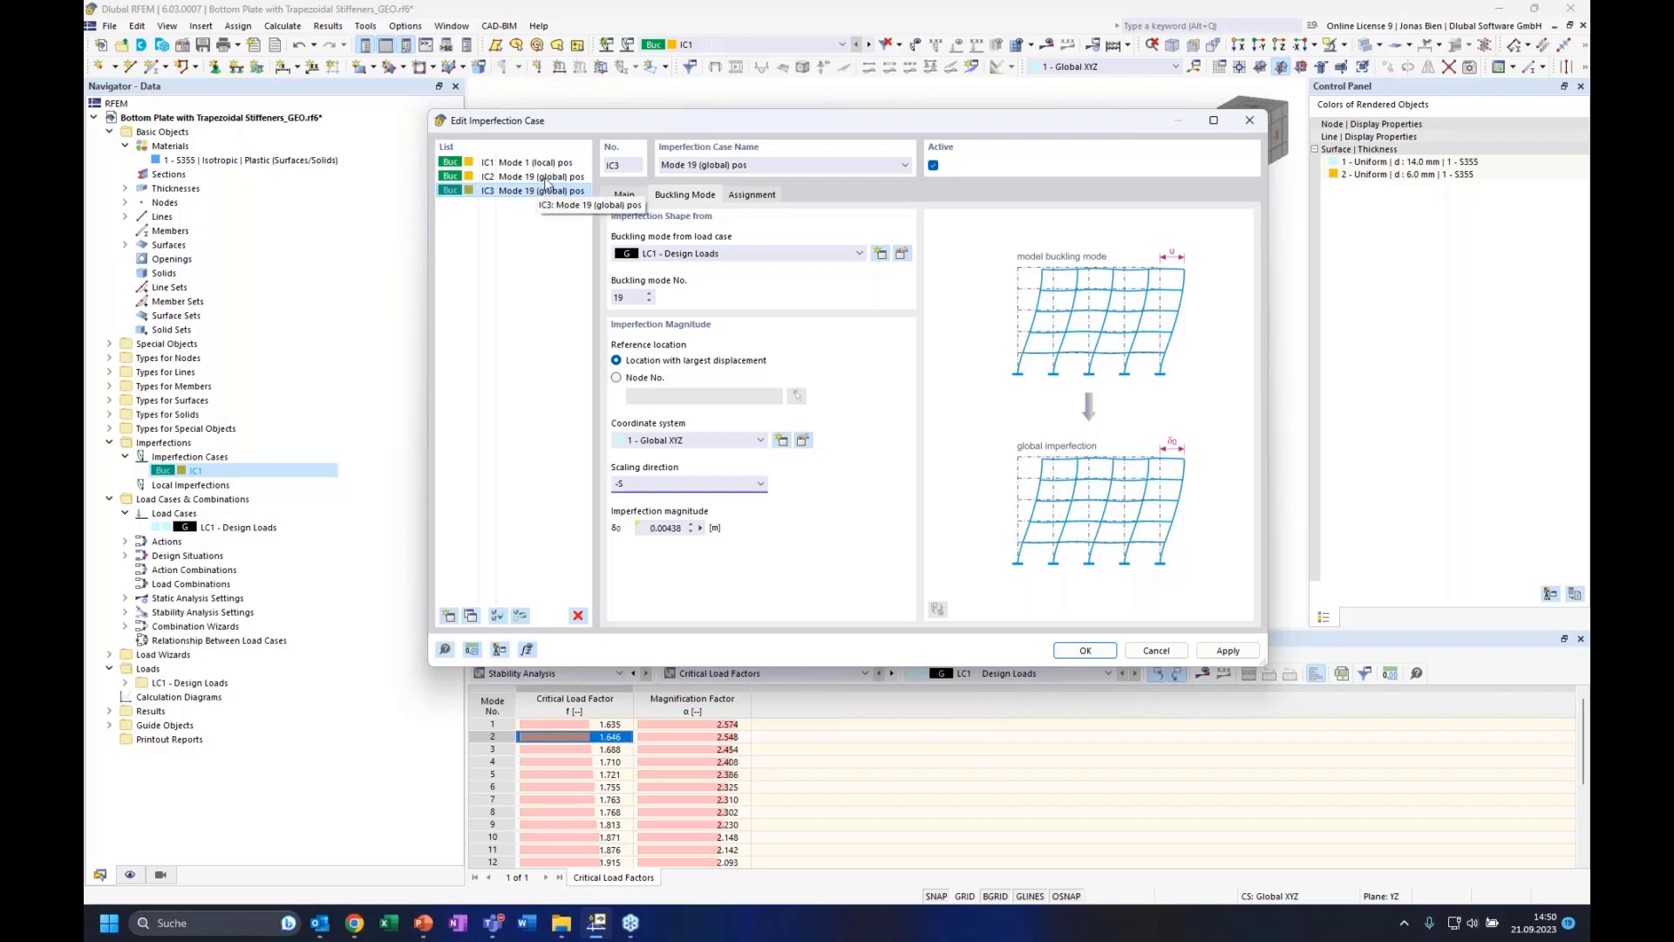
Copy imperfection case IC3 as IC4 and set its imperfection type to Group of Imperfection Cases
click(485, 567)
click(471, 617)
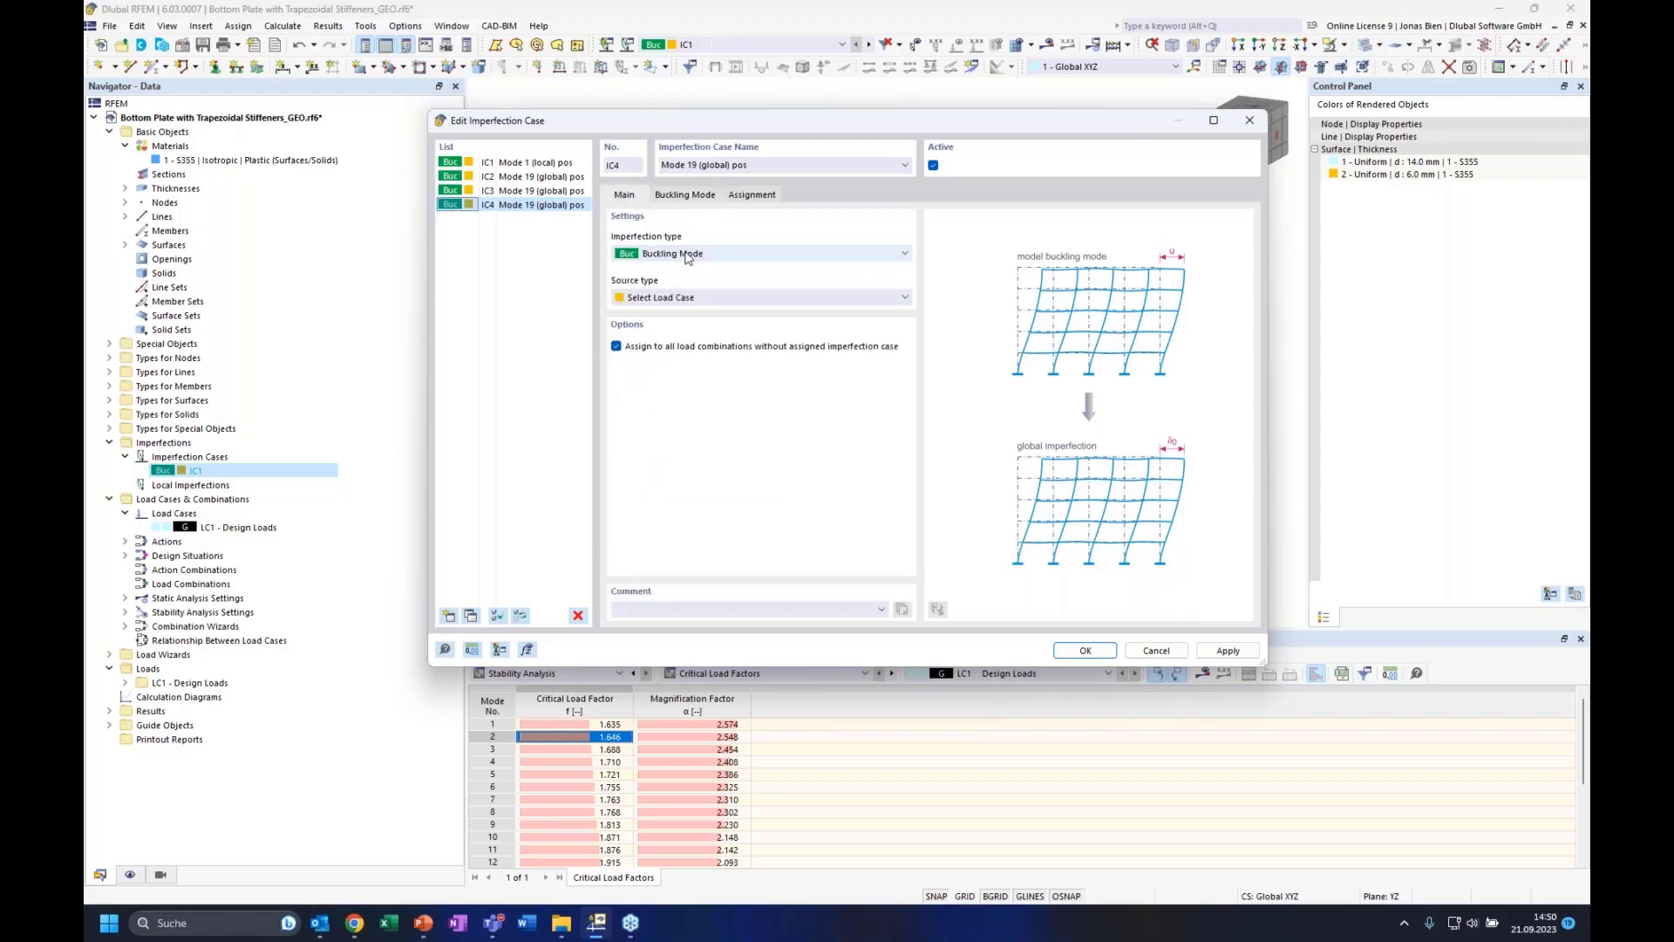
click(686, 254)
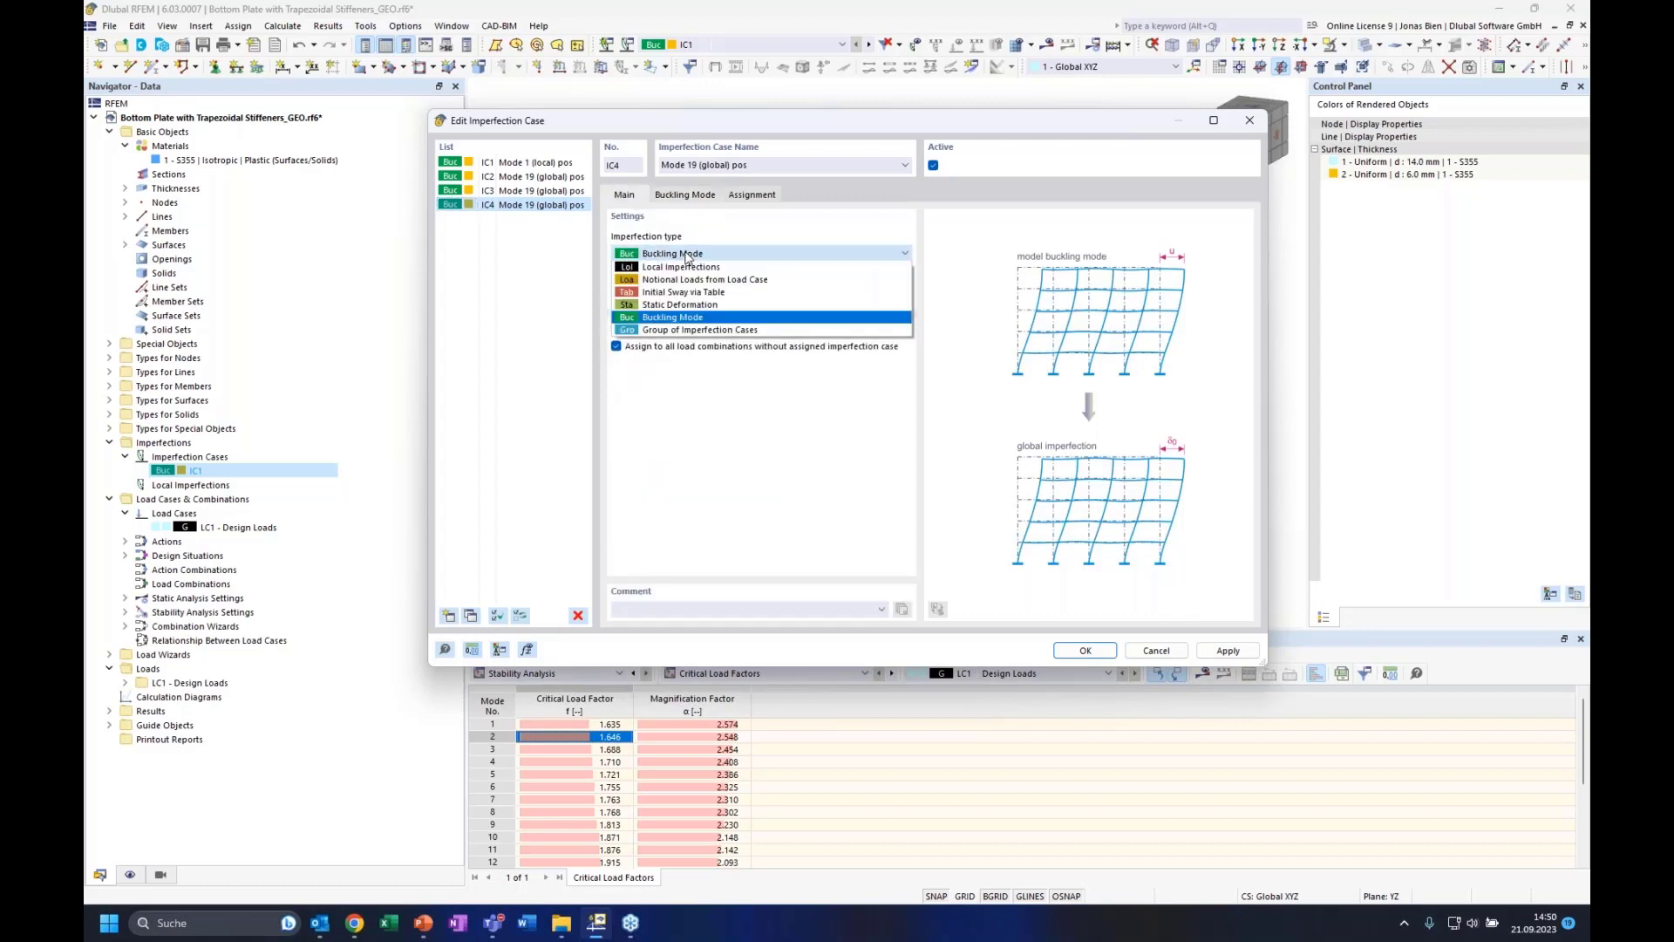
click(686, 330)
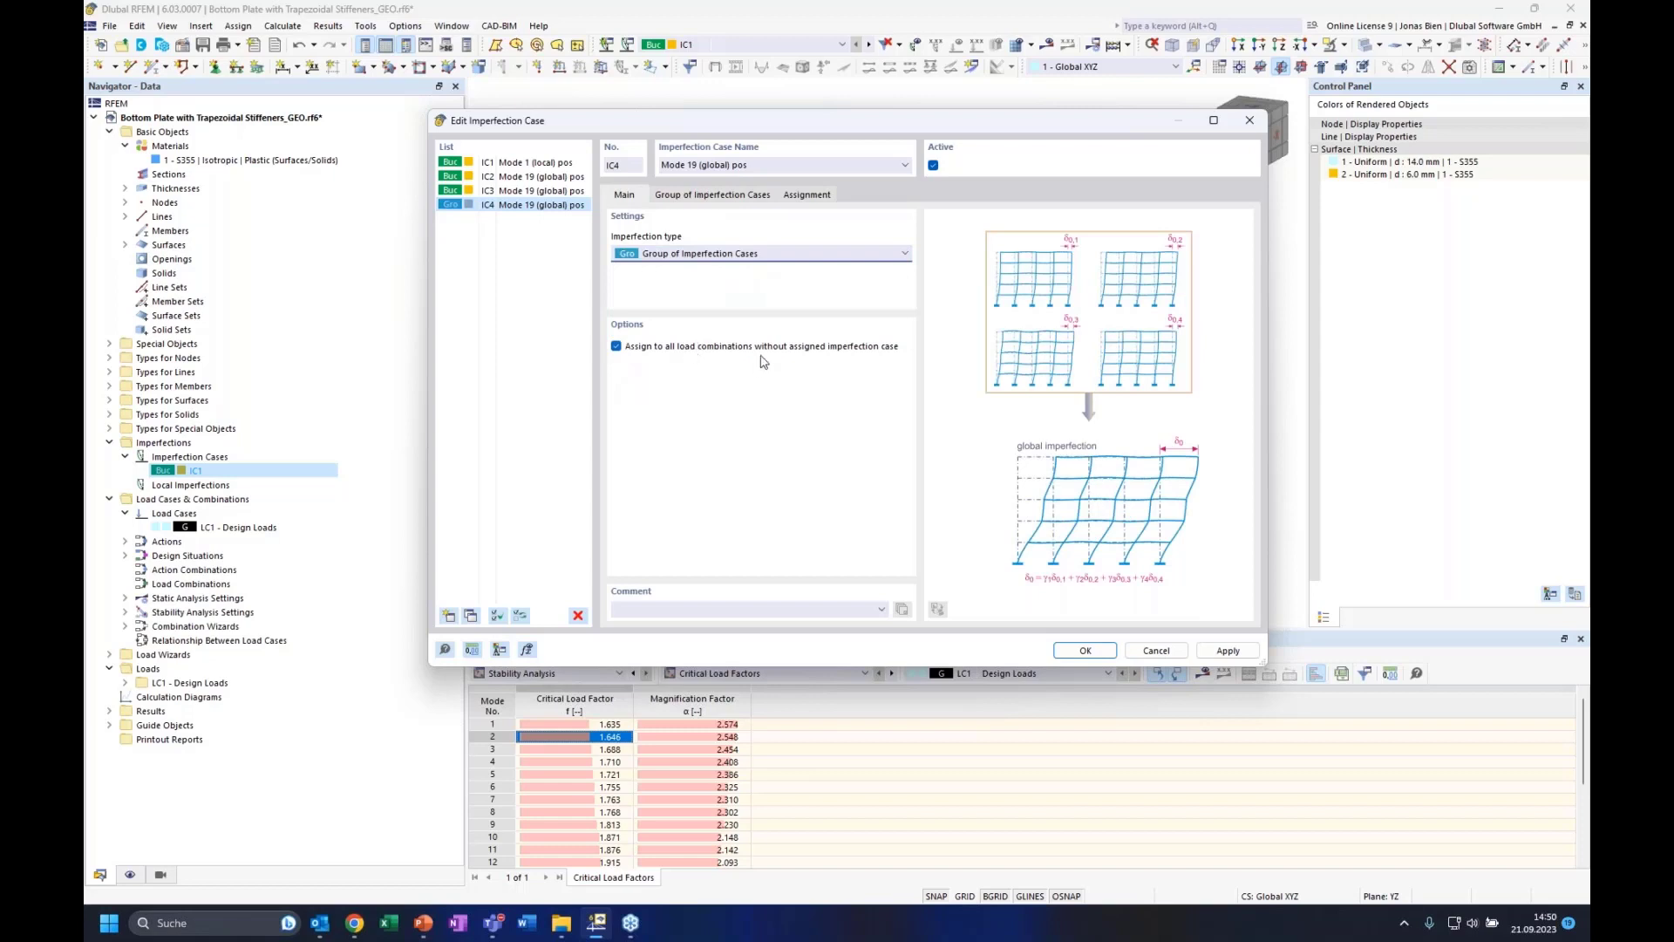
Add IC1 (Mode 1 local) and IC2 (Mode 19 global) as the two entries of the IC4 group
click(714, 197)
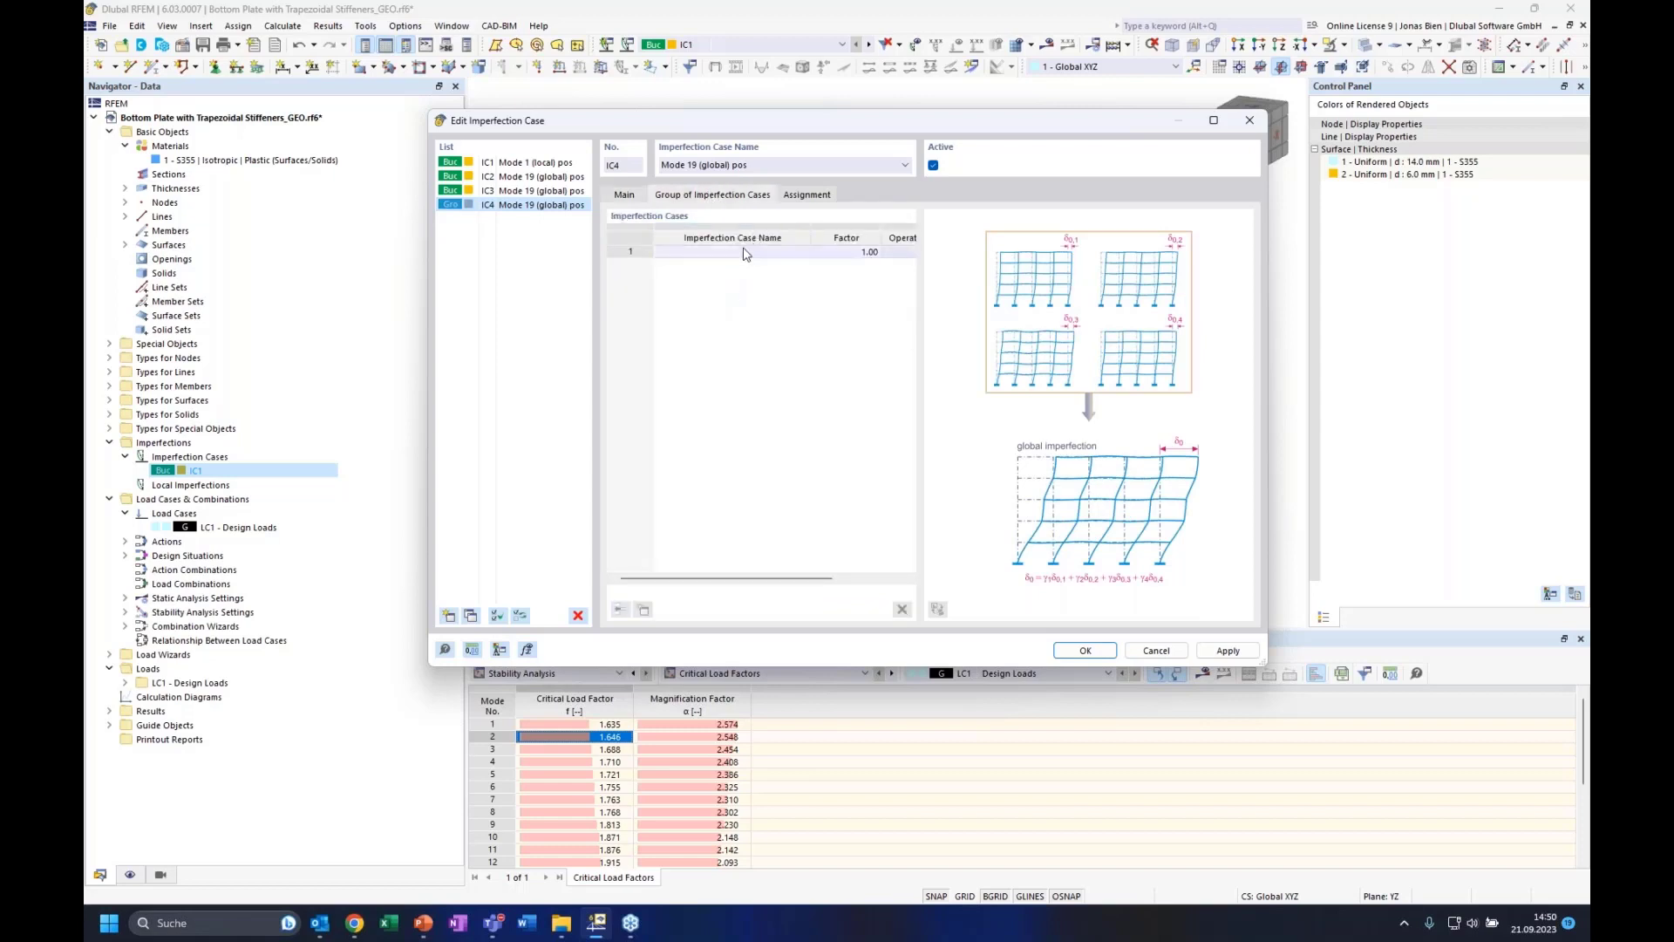
click(732, 251)
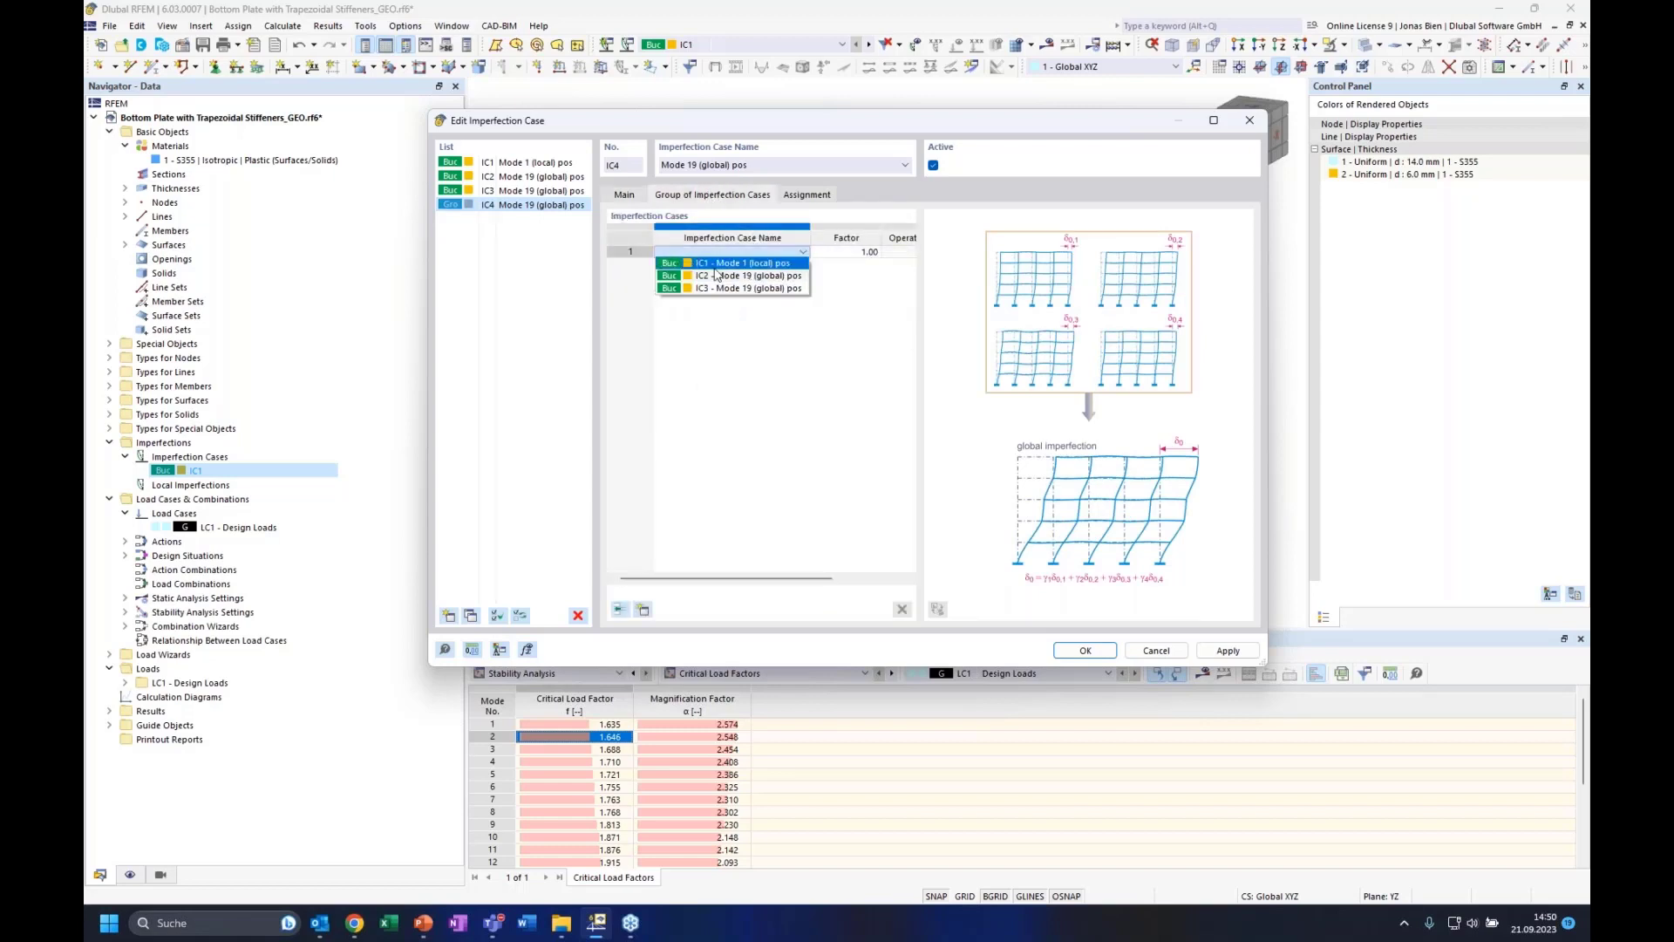
click(622, 613)
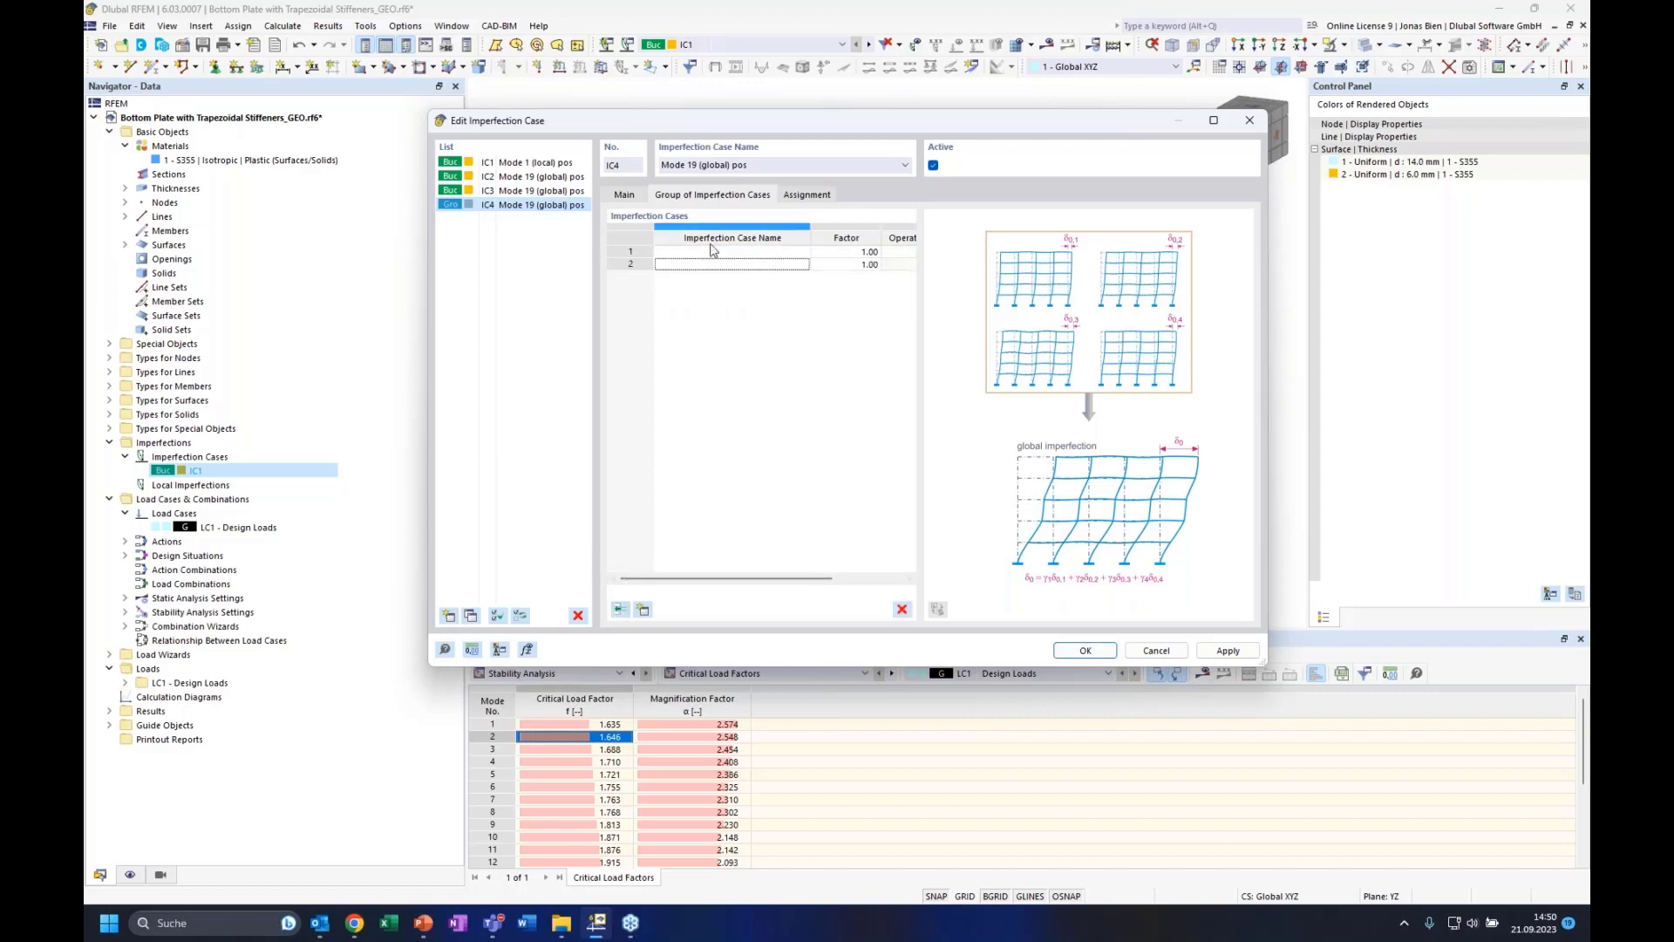
click(728, 252)
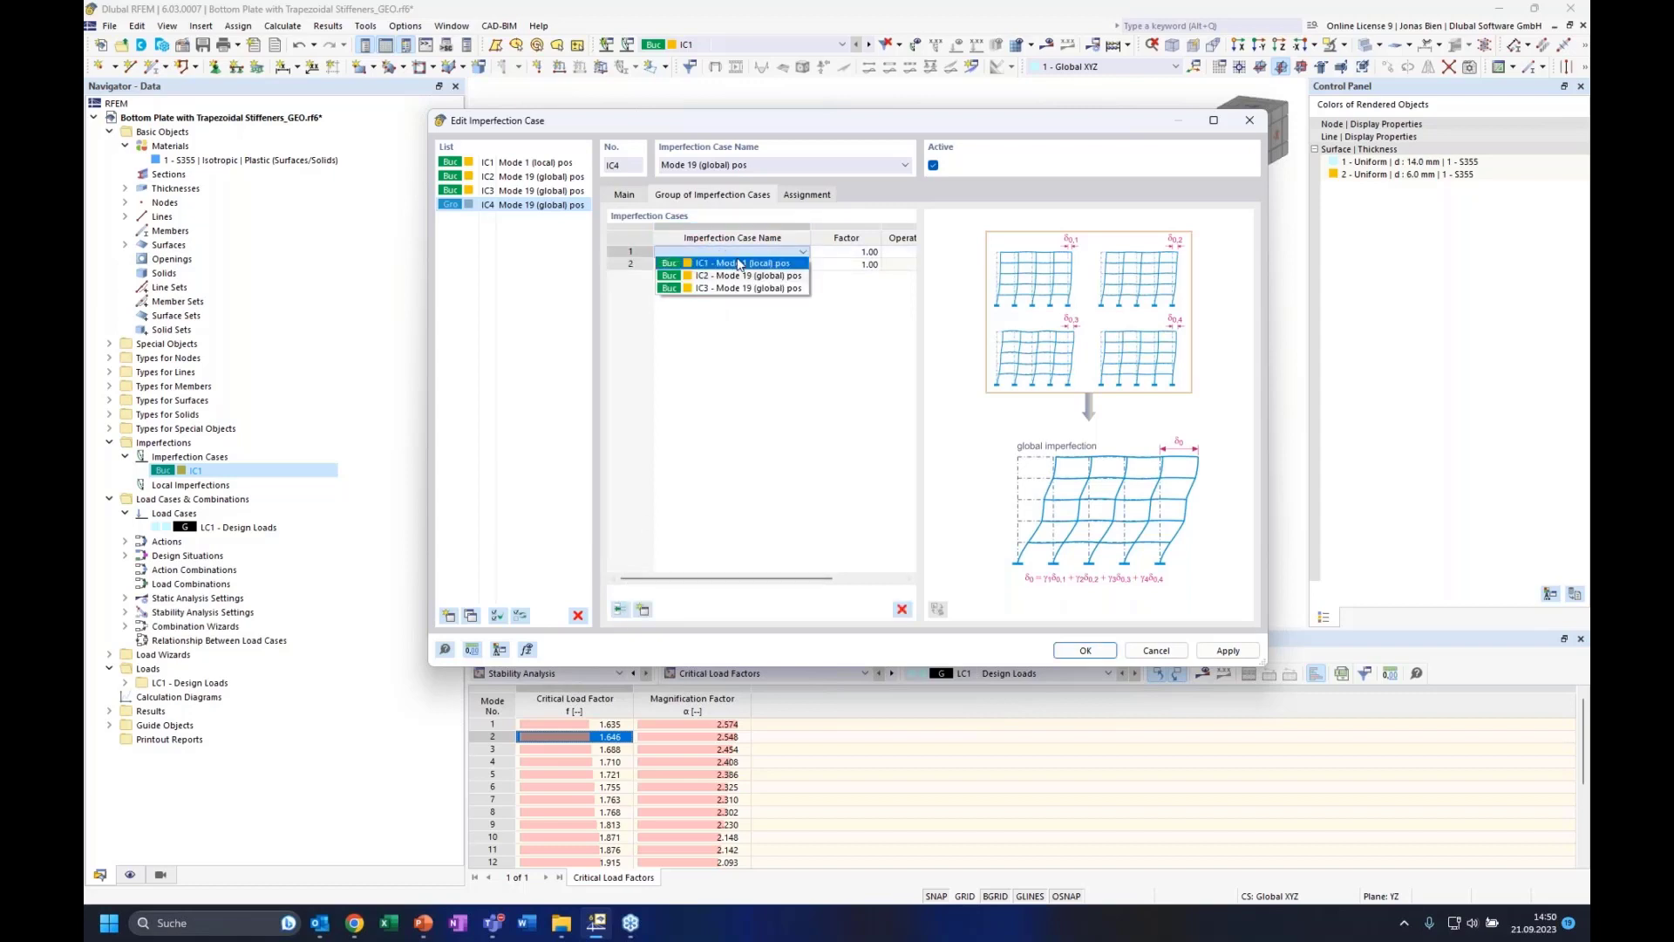
click(739, 264)
click(795, 265)
click(718, 265)
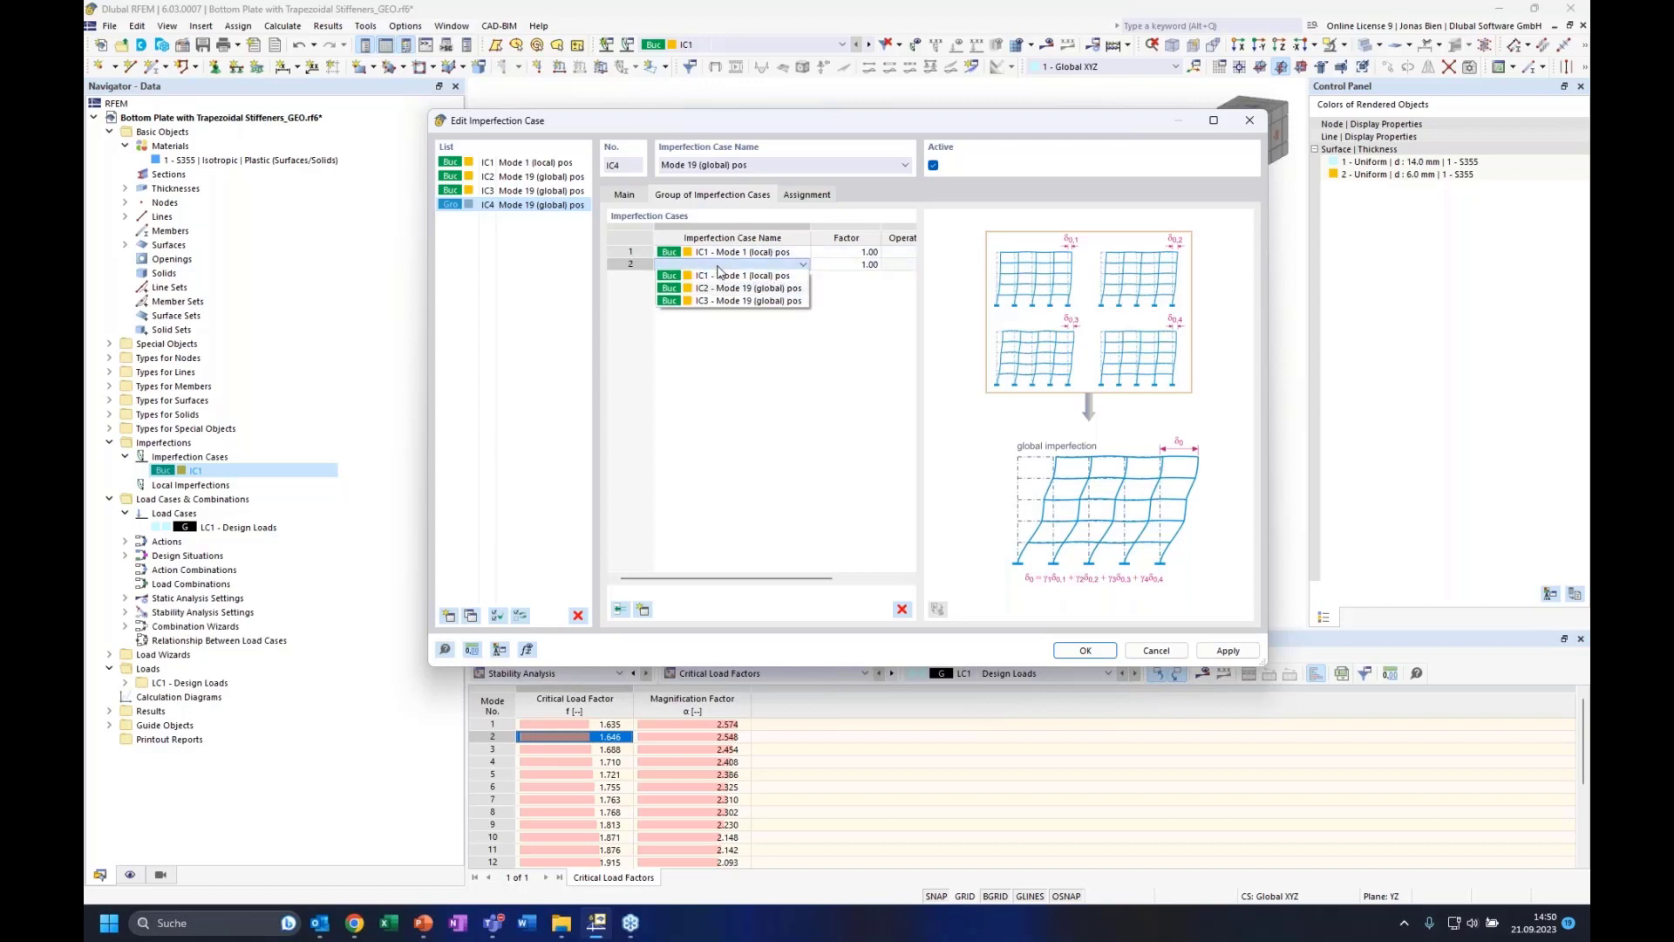
click(728, 291)
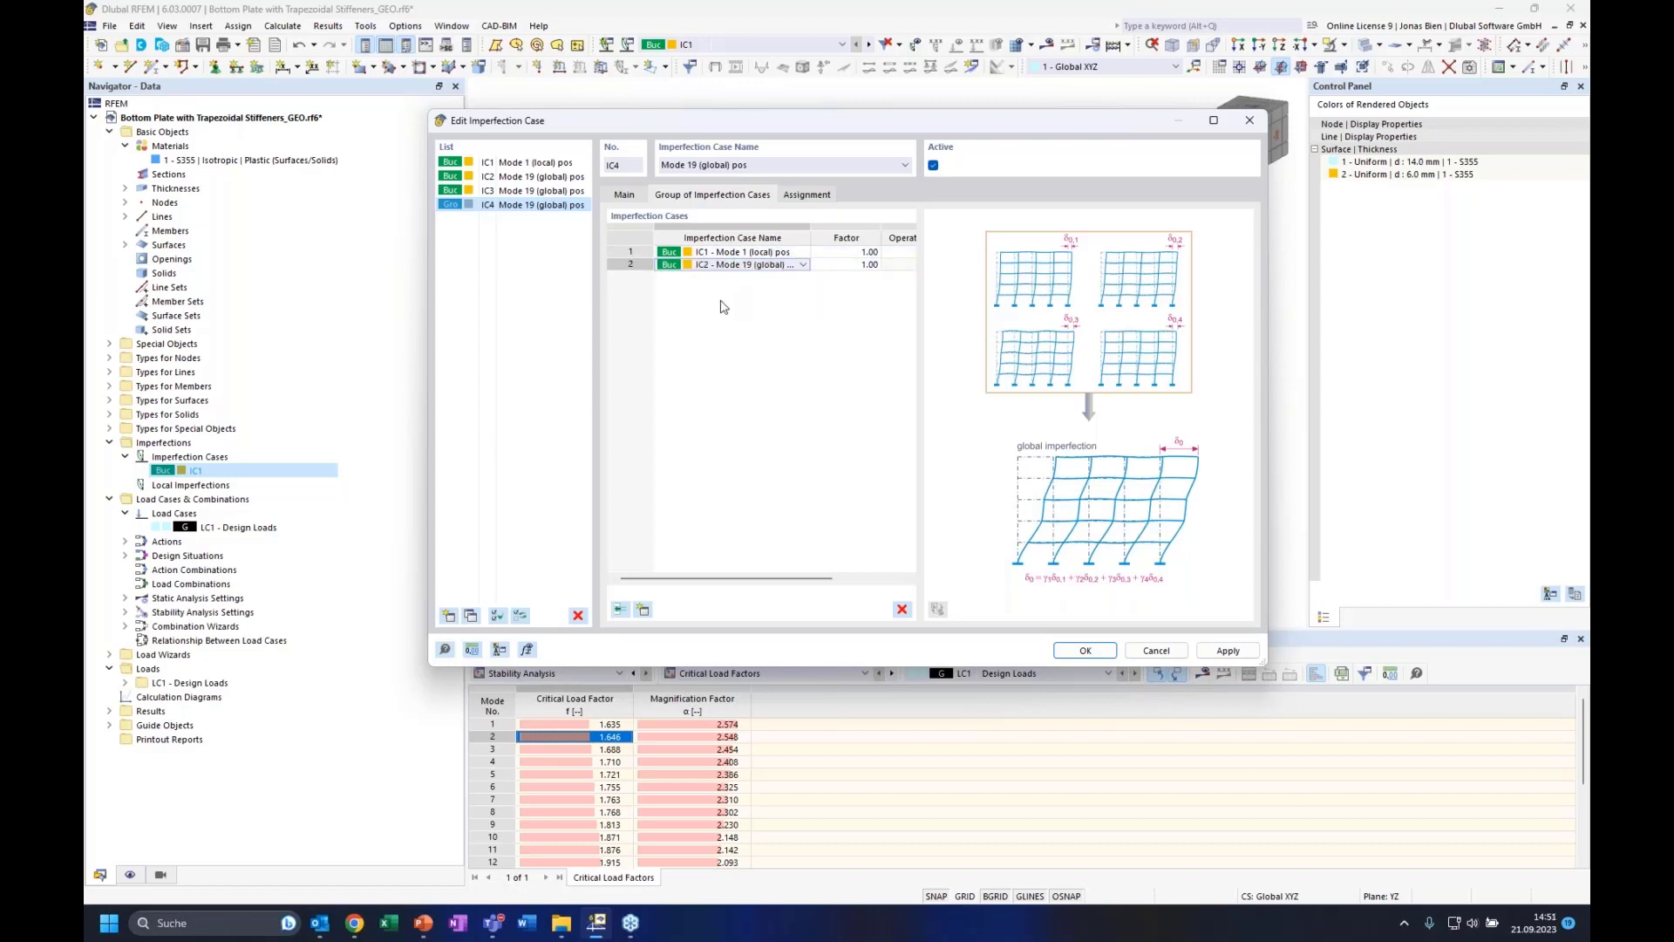
Combine the two imperfection cases in the IC4 group with the "and" operator
click(907, 261)
click(906, 259)
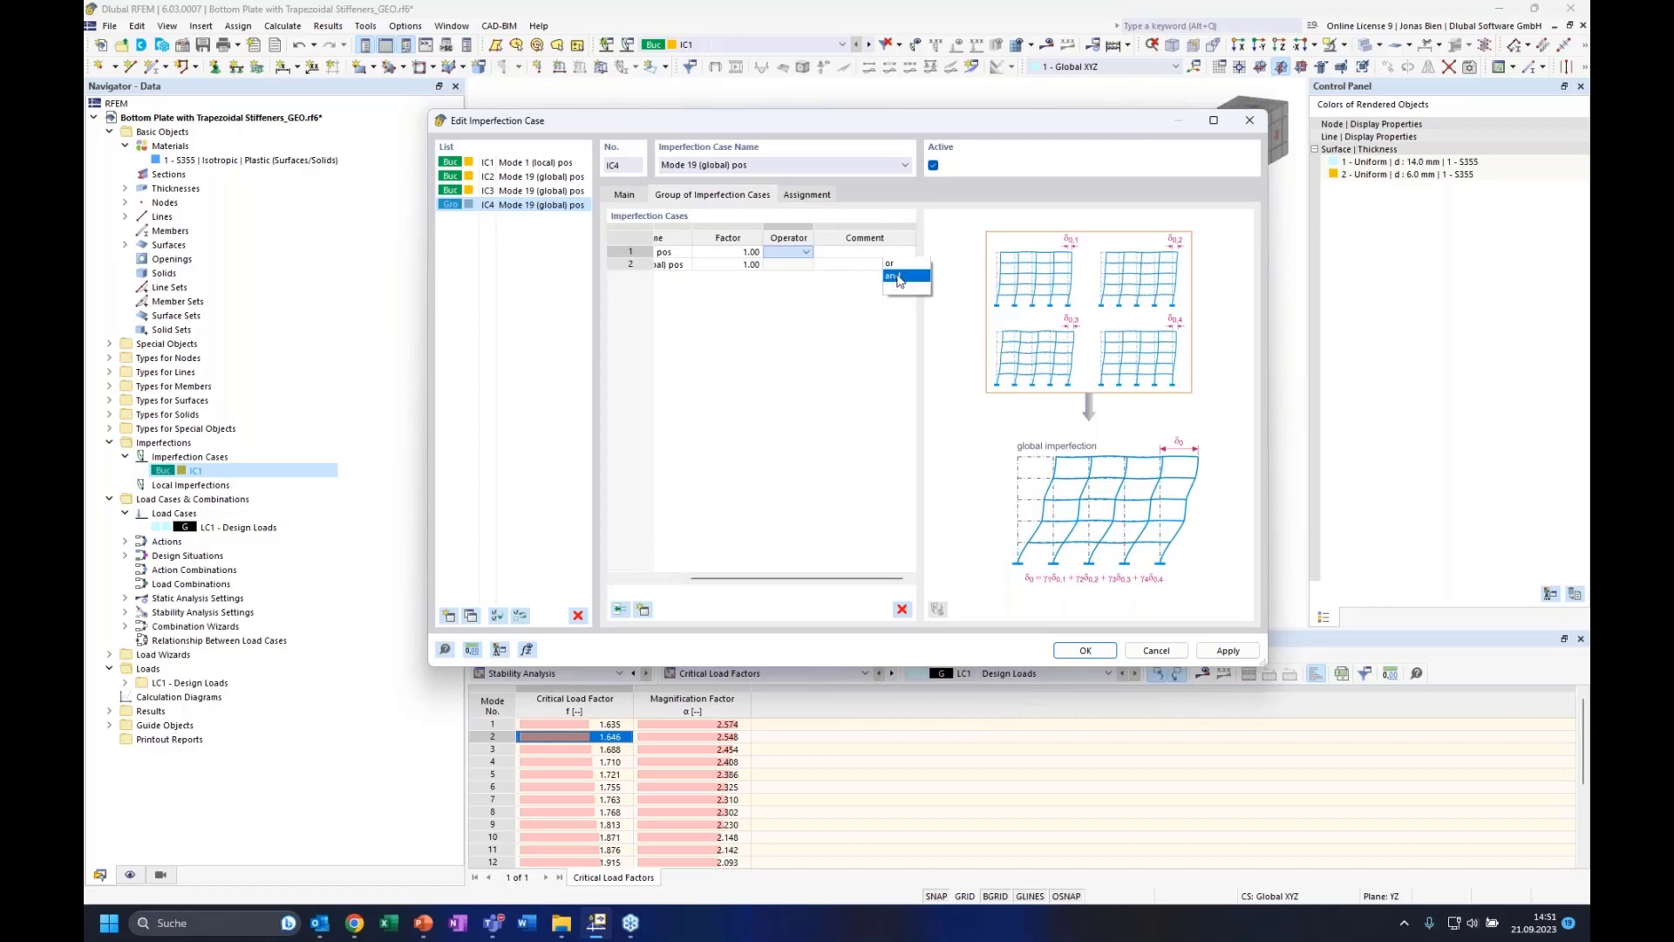
click(903, 278)
click(736, 253)
drag(784, 578, 720, 578)
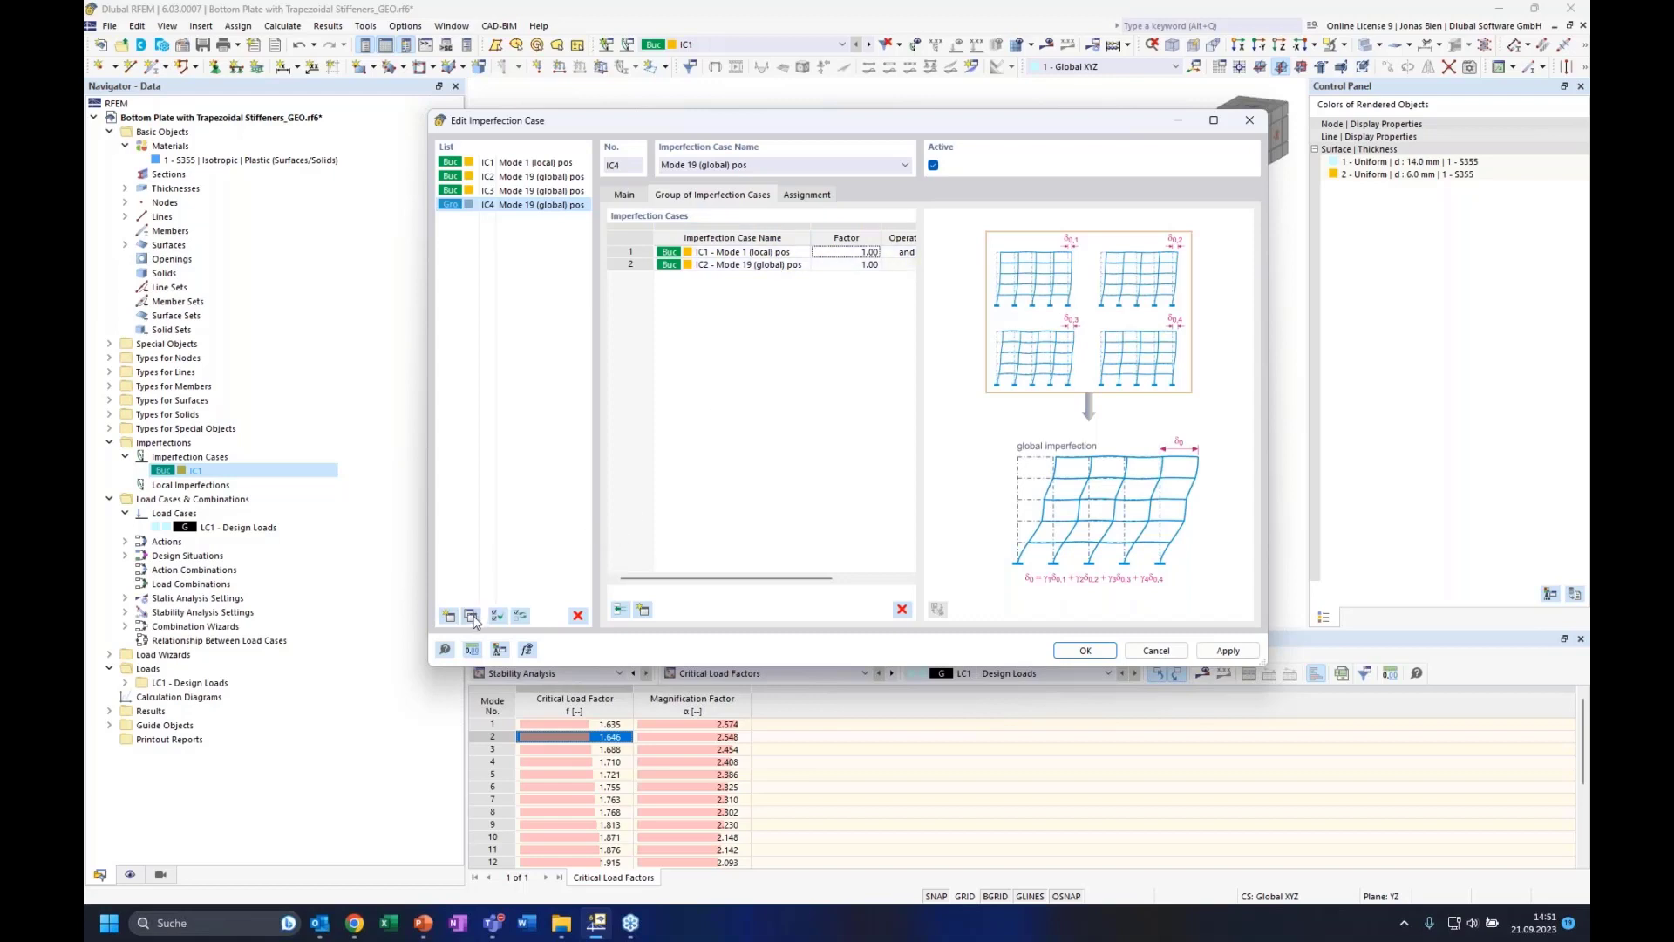
Rename imperfection case IC4 as "IC1 + IC2"
click(530, 208)
click(768, 164)
triple_click(757, 165)
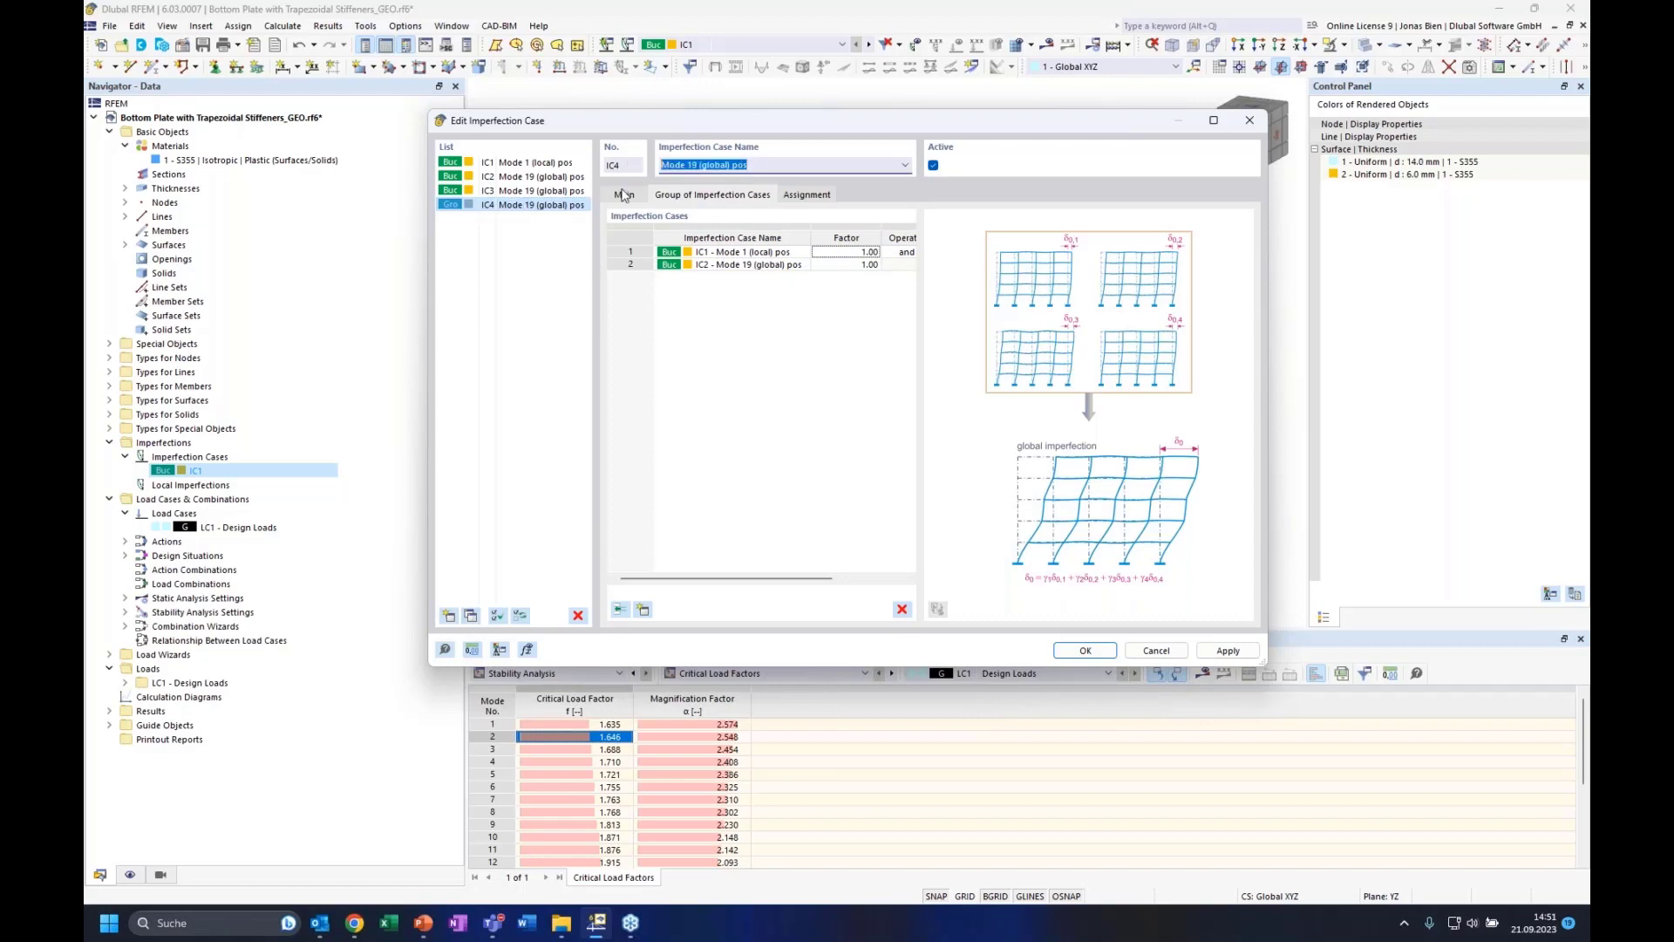
text(IC1 + IC2)
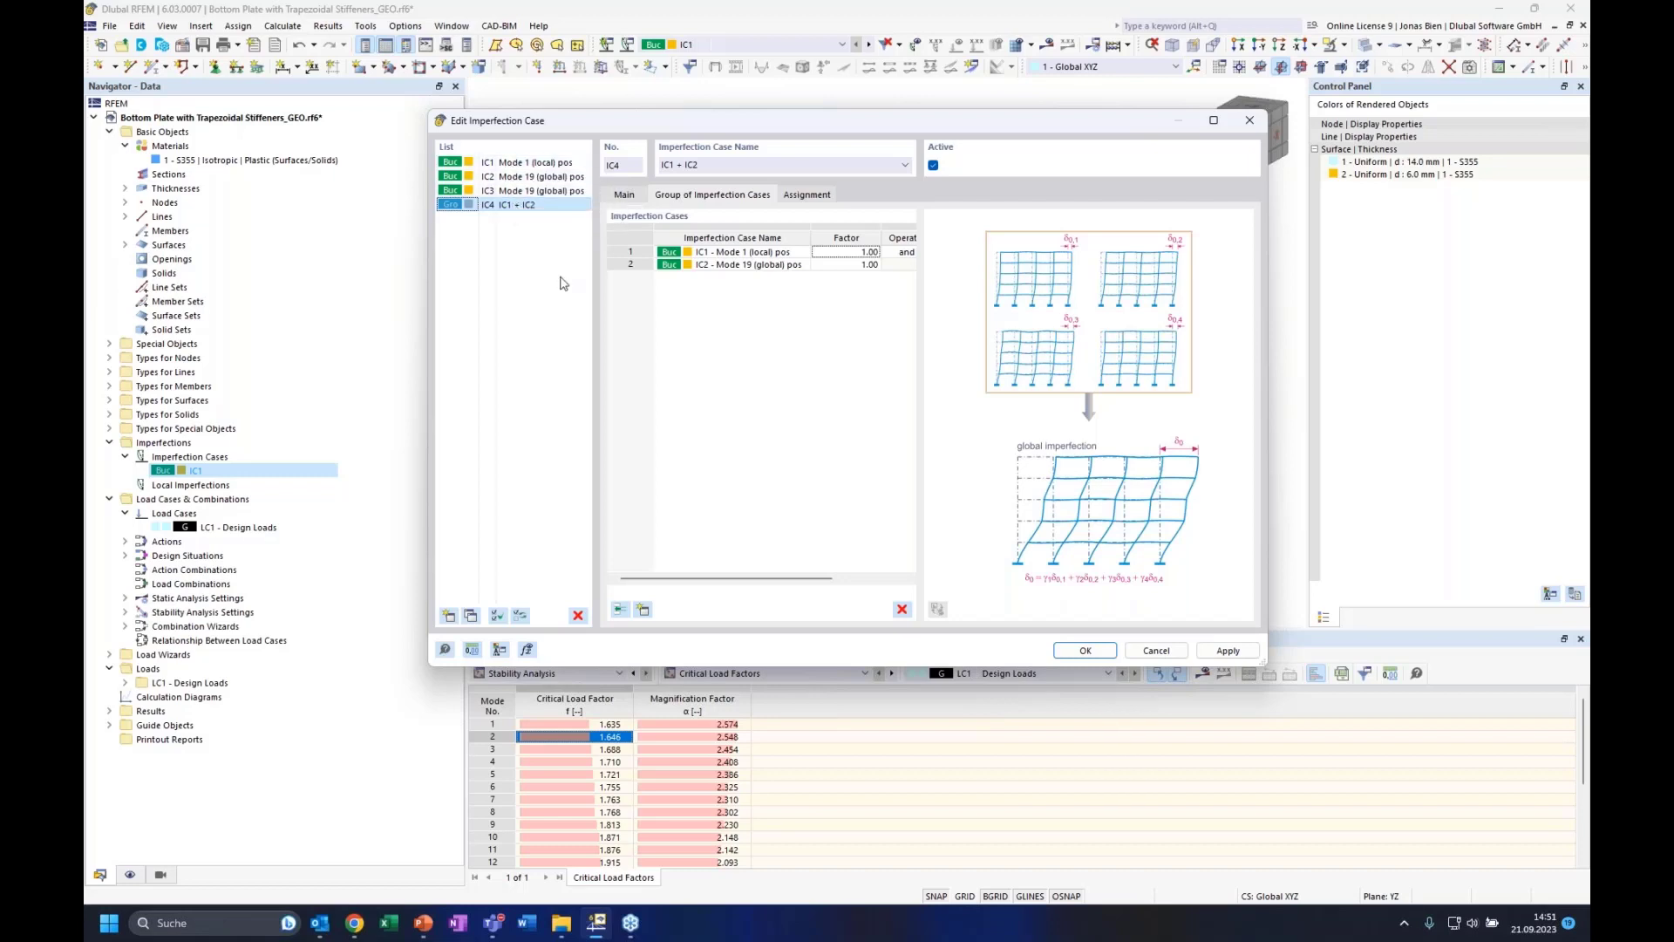
Copy IC4 as IC5, replace its second entry with IC3, name it "IC1 + IC3" and confirm the imperfection cases
click(470, 614)
click(750, 265)
click(776, 305)
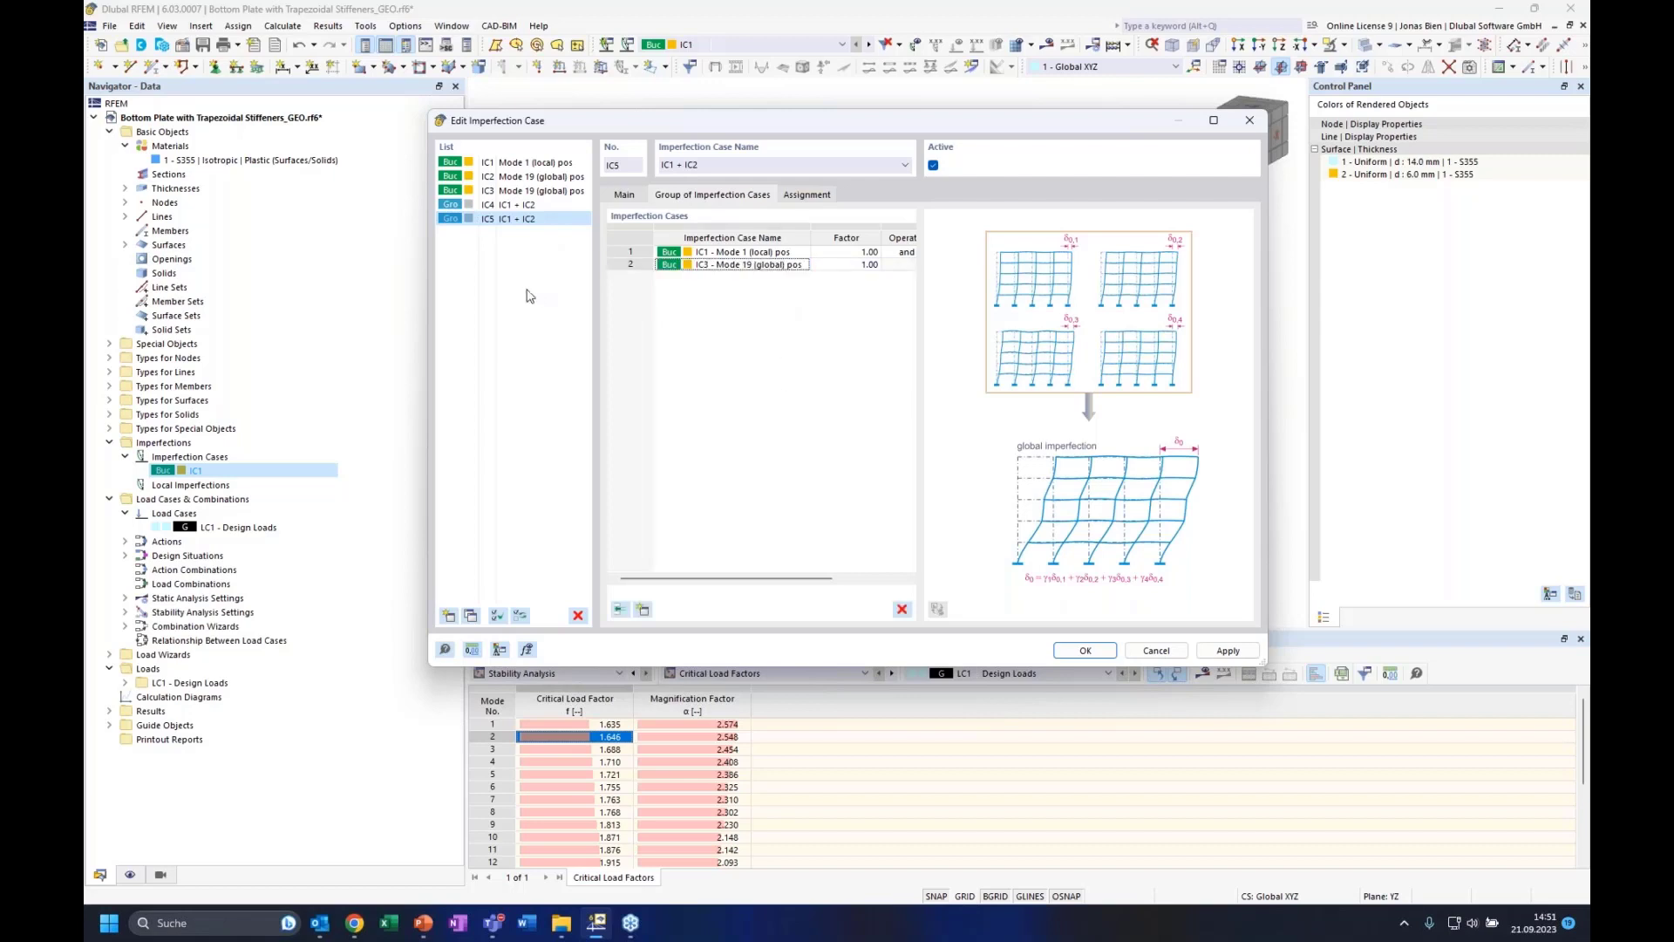
click(698, 165)
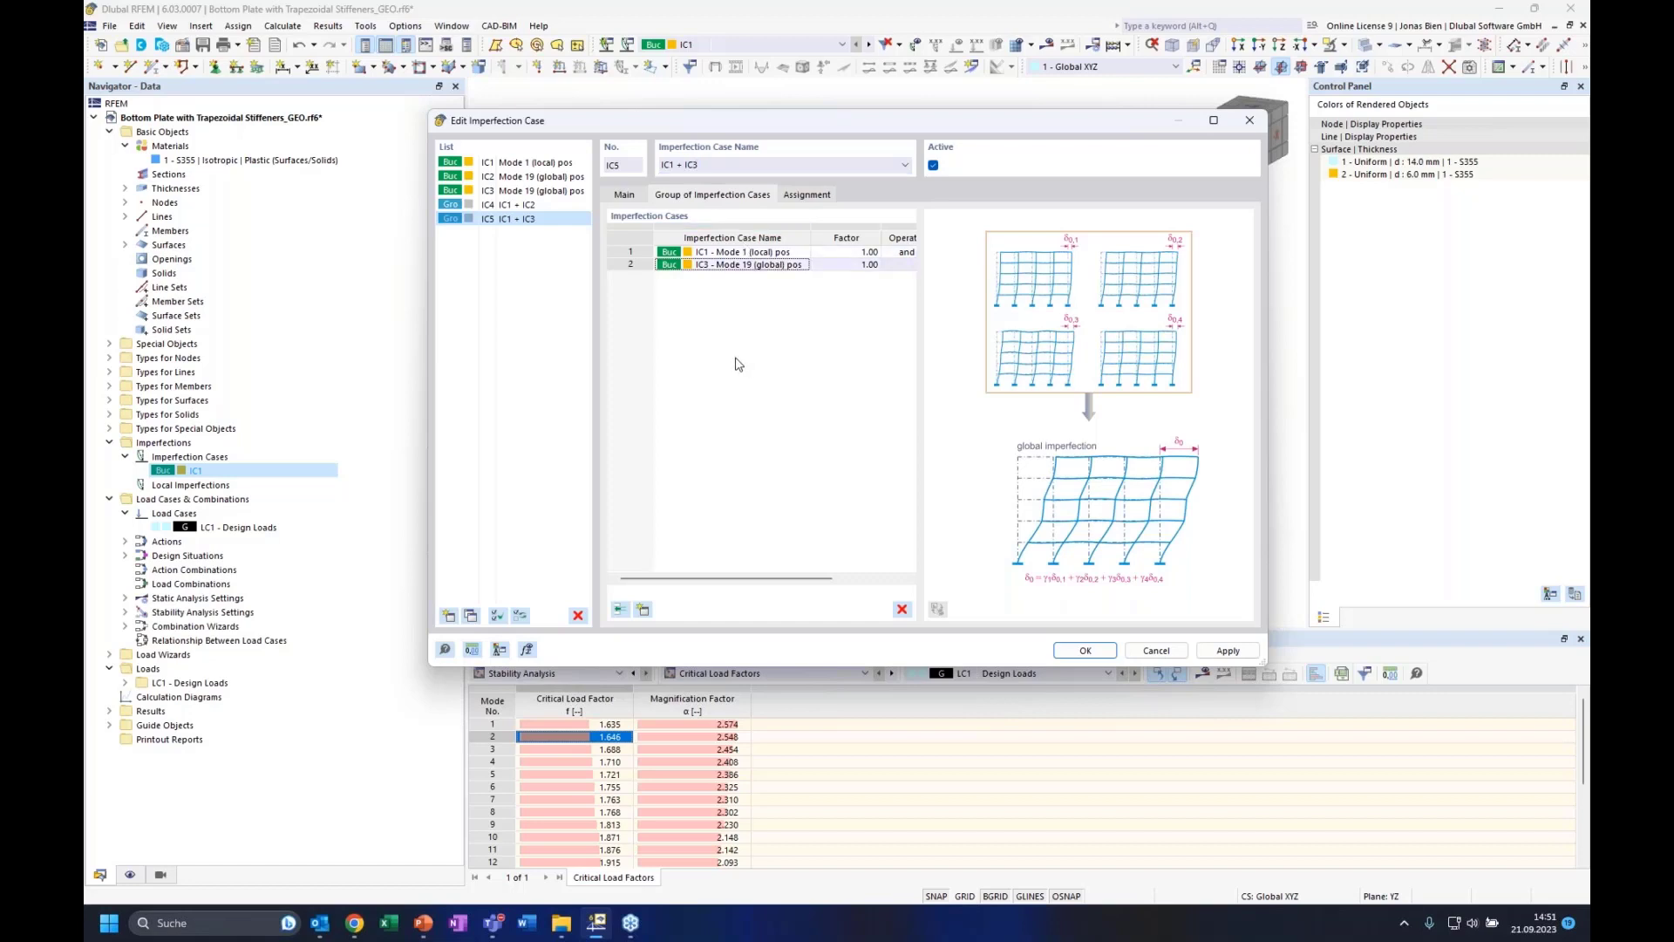
click(1084, 650)
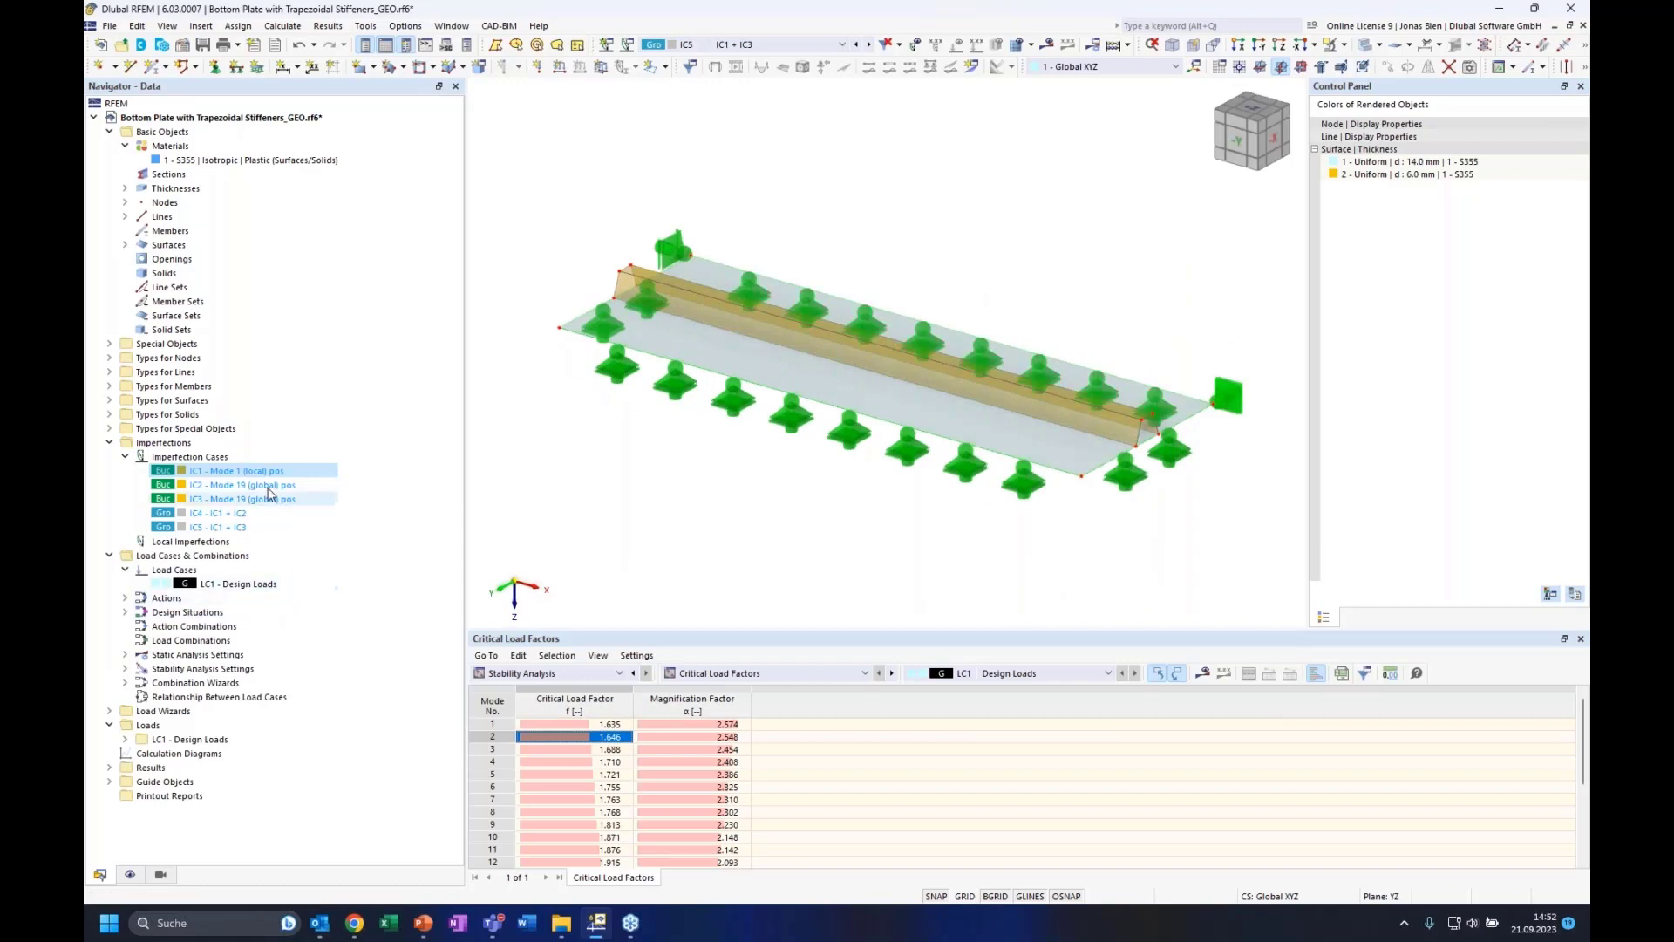
Open the load cases and combinations from LC1 and delete all four existing design situations
double_click(225, 584)
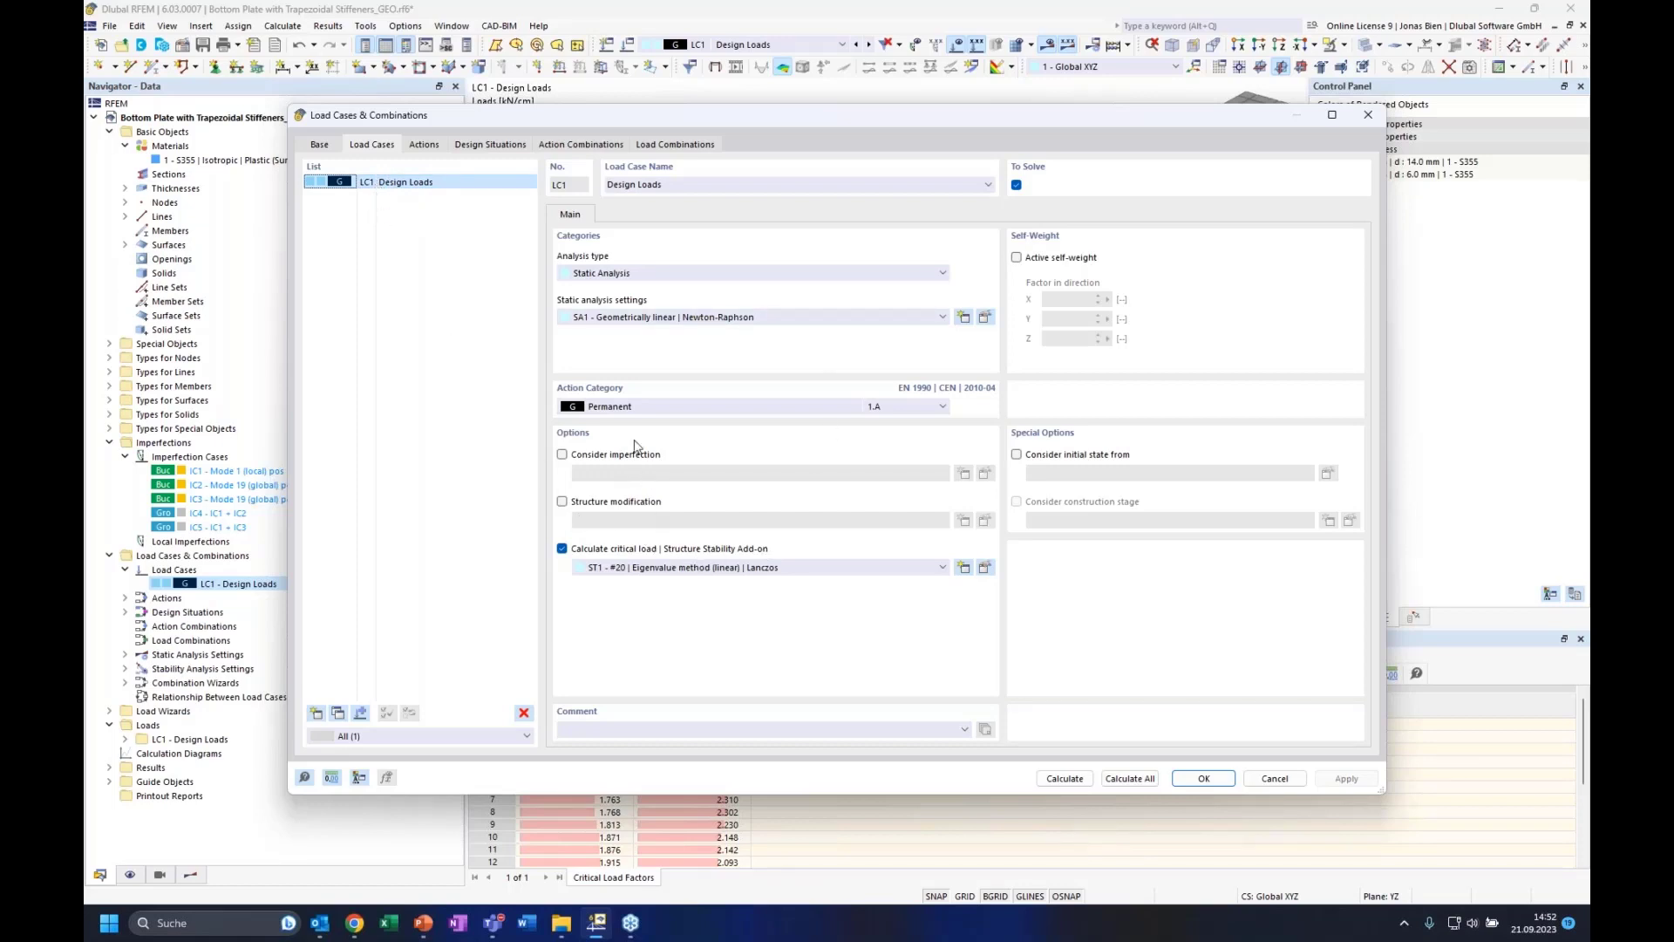
click(319, 145)
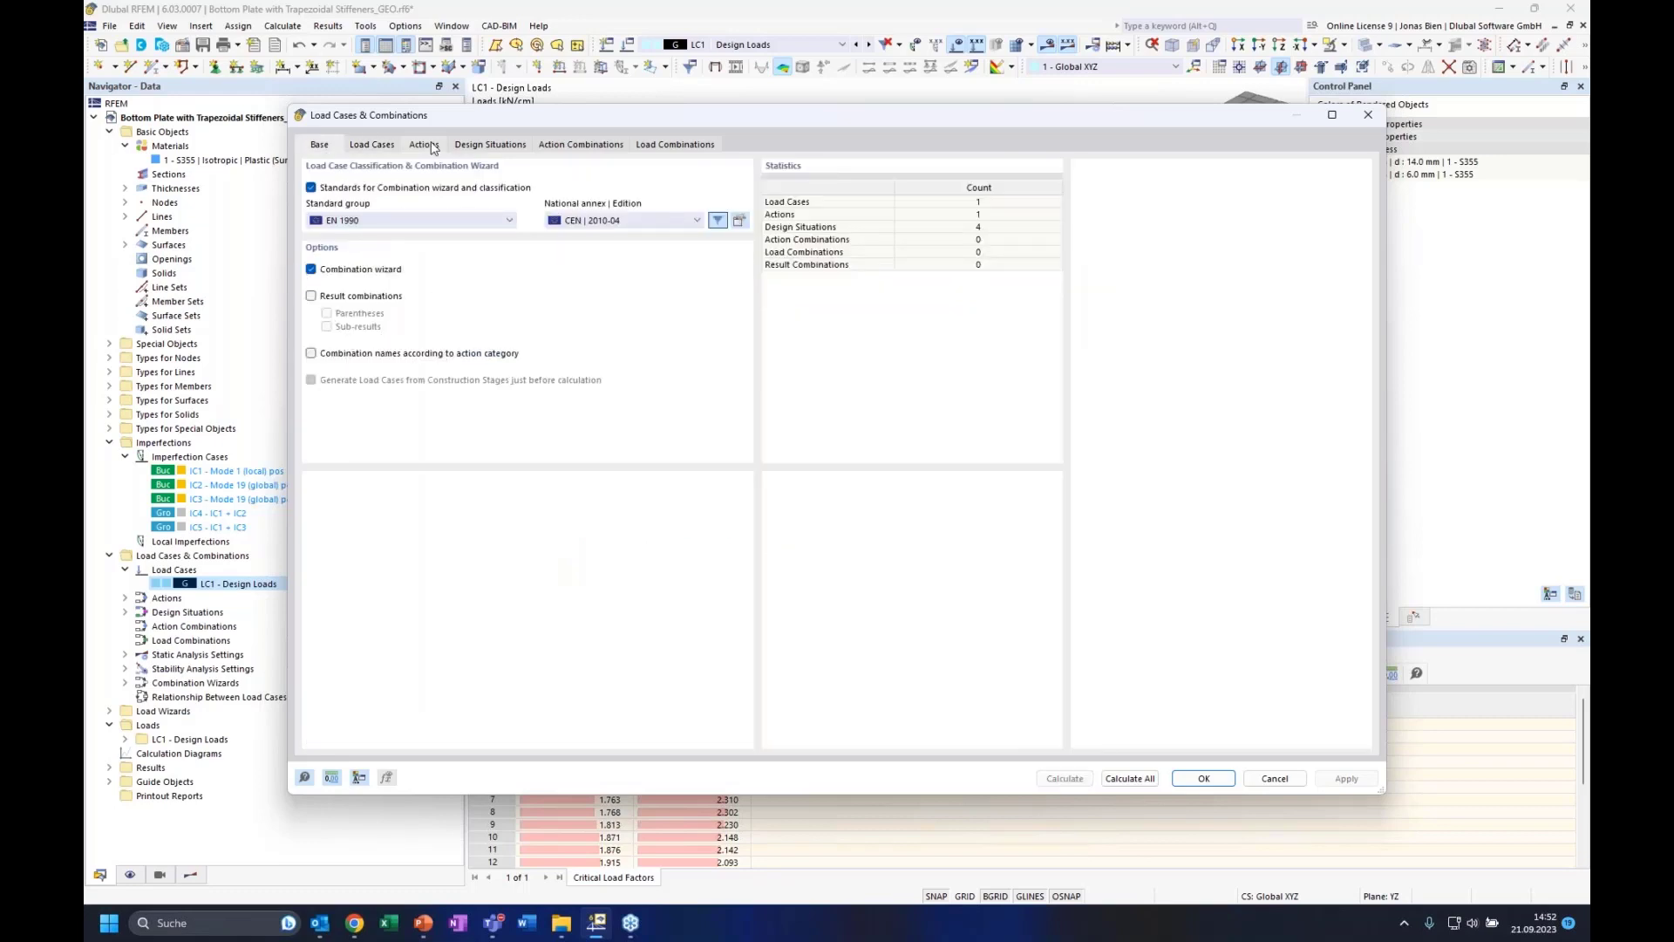
click(380, 148)
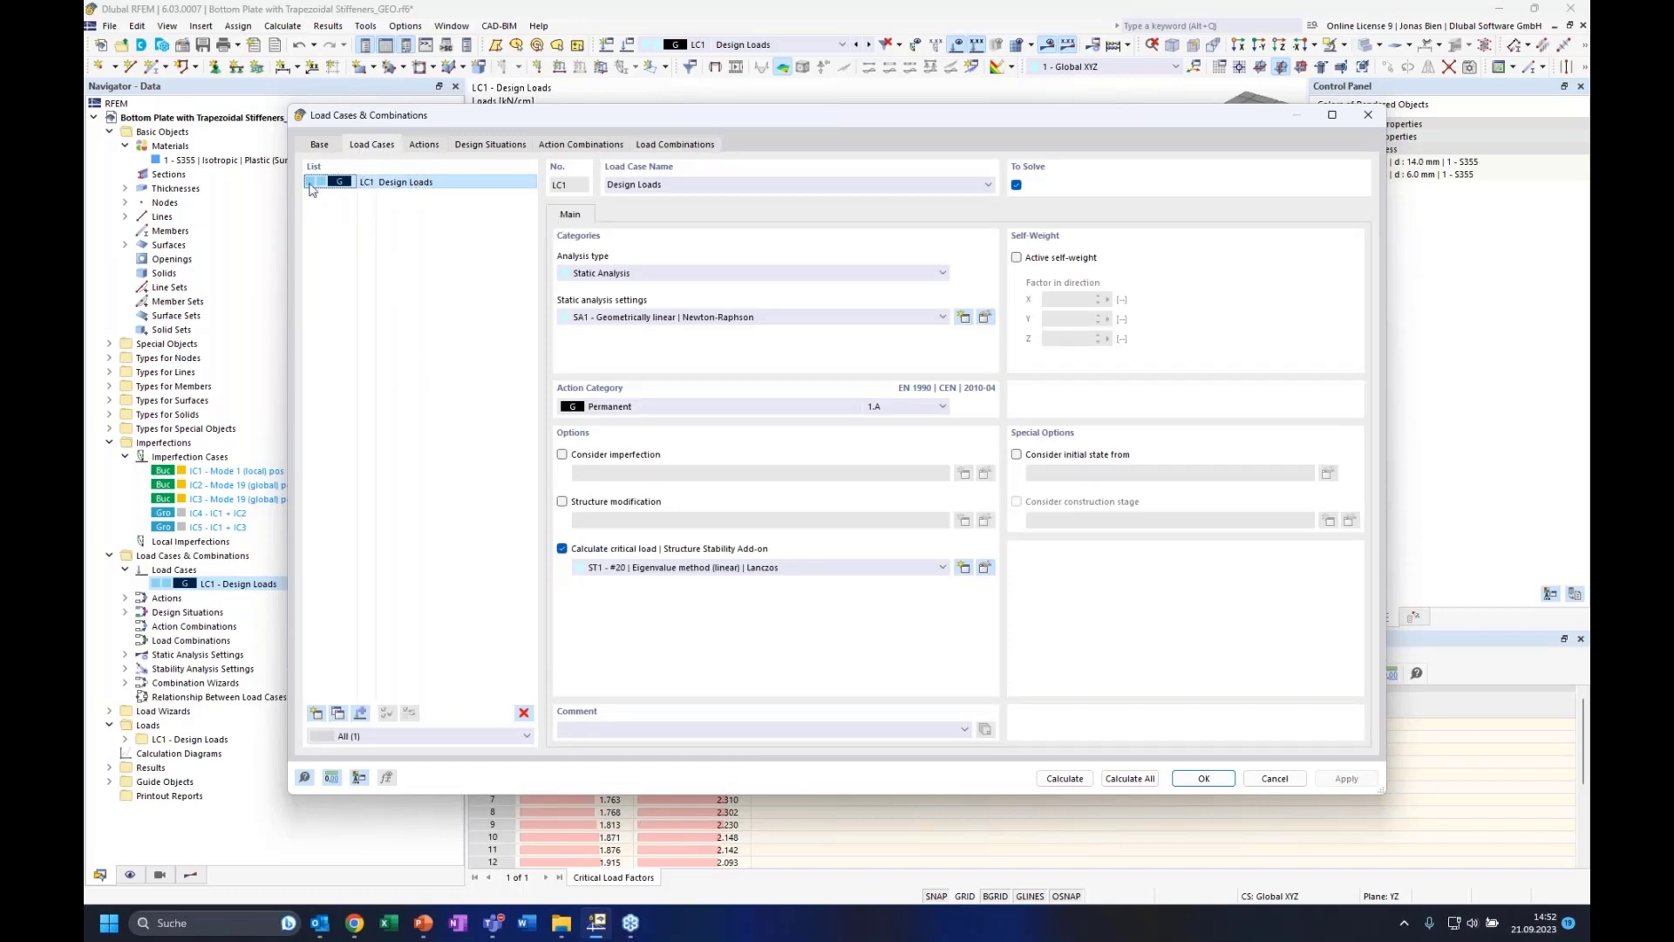
click(485, 146)
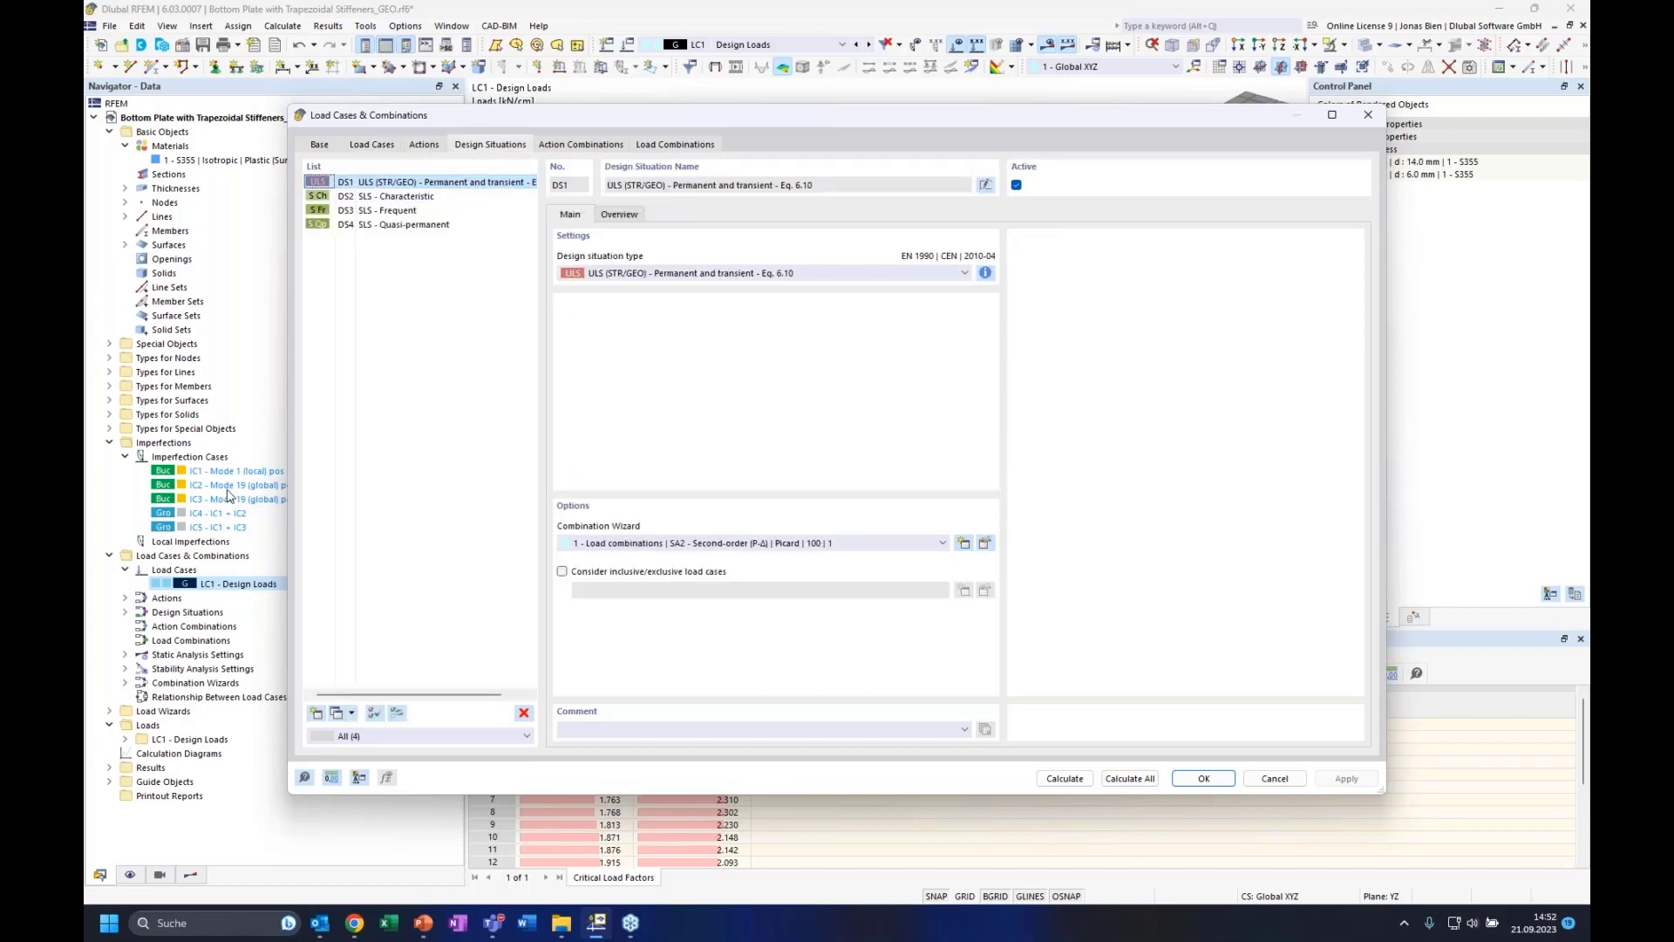
shift+click(403, 227)
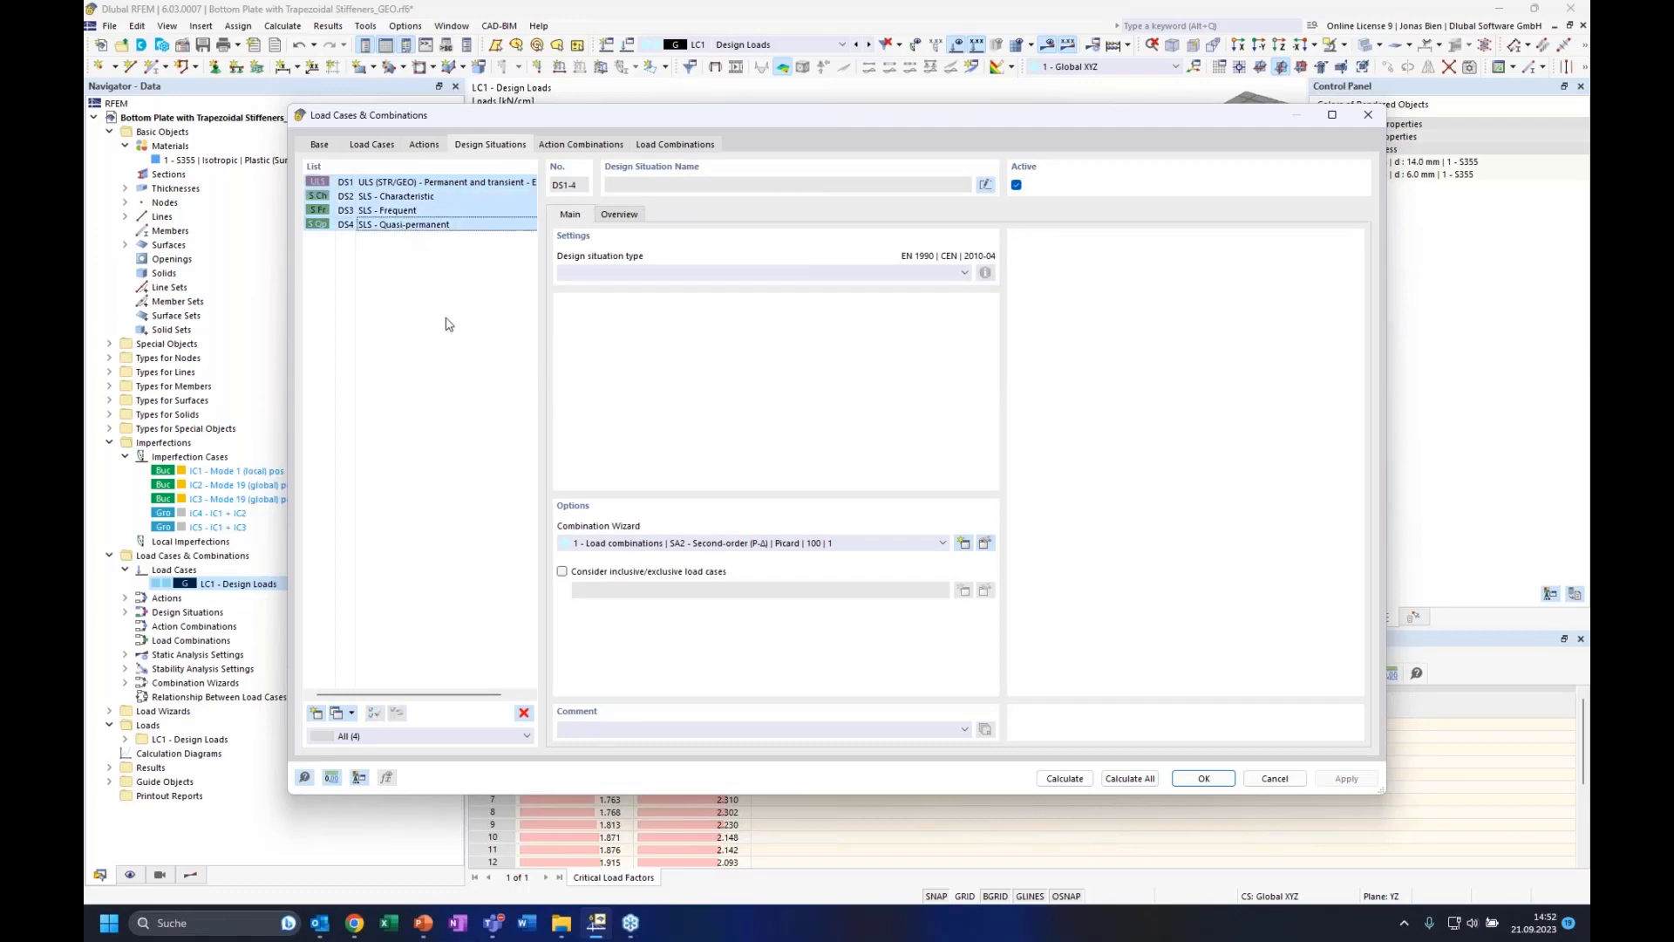
click(524, 713)
click(850, 518)
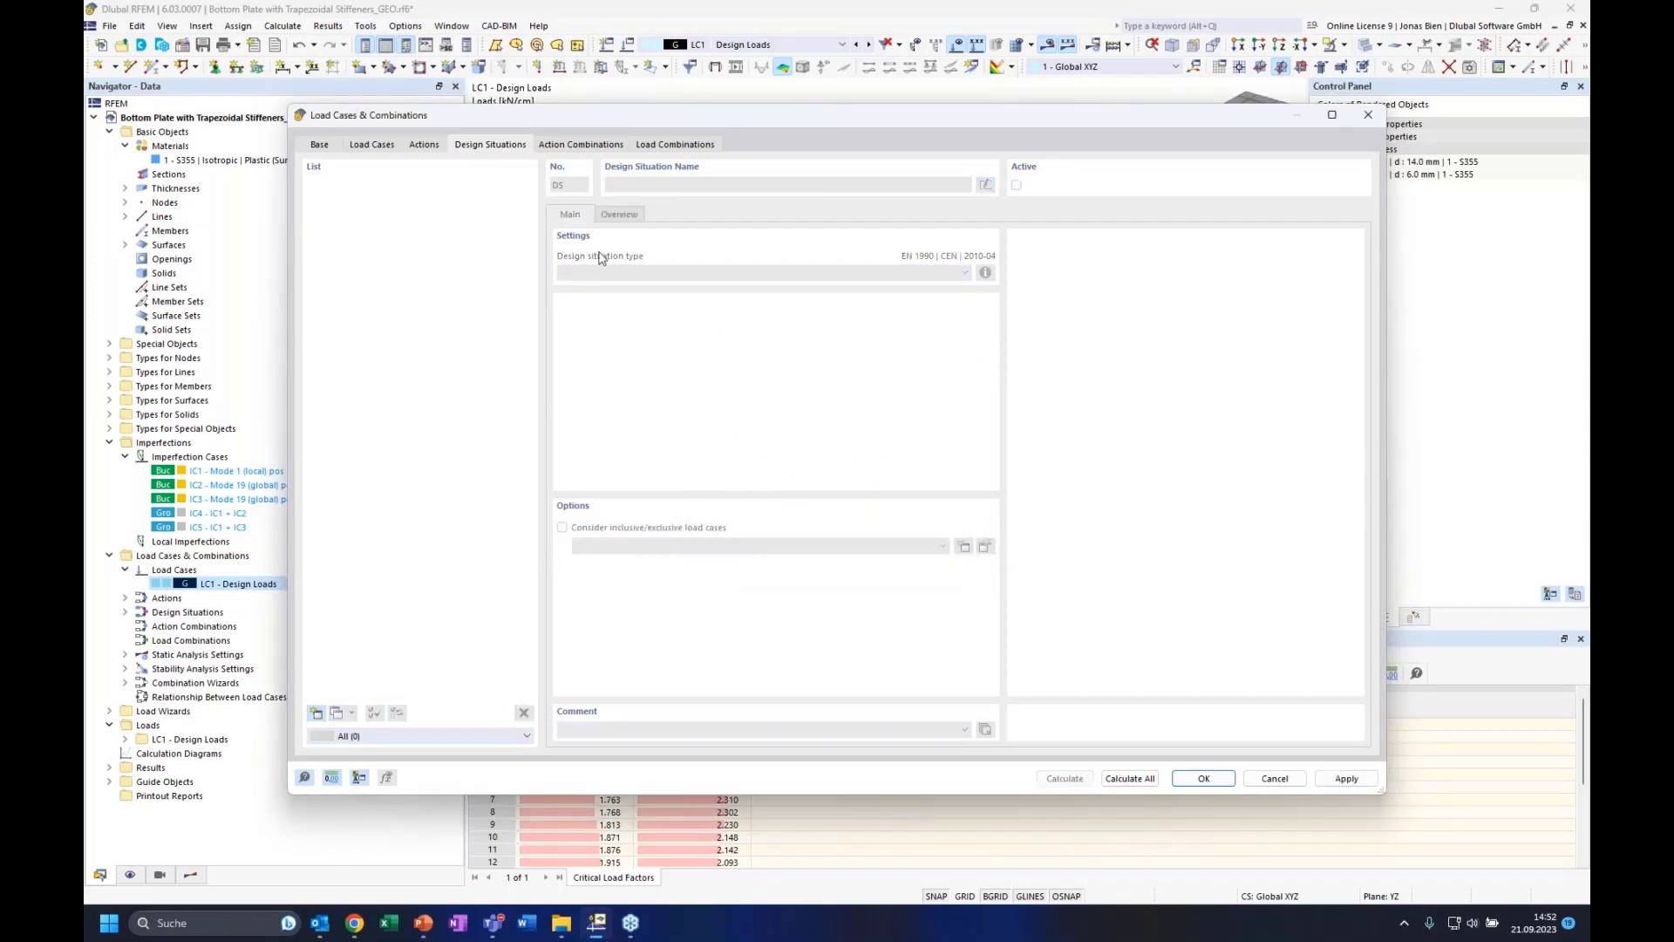
Create a new design situation of type ULS (STR/GEO) - Accidental - psi-1,1
click(316, 712)
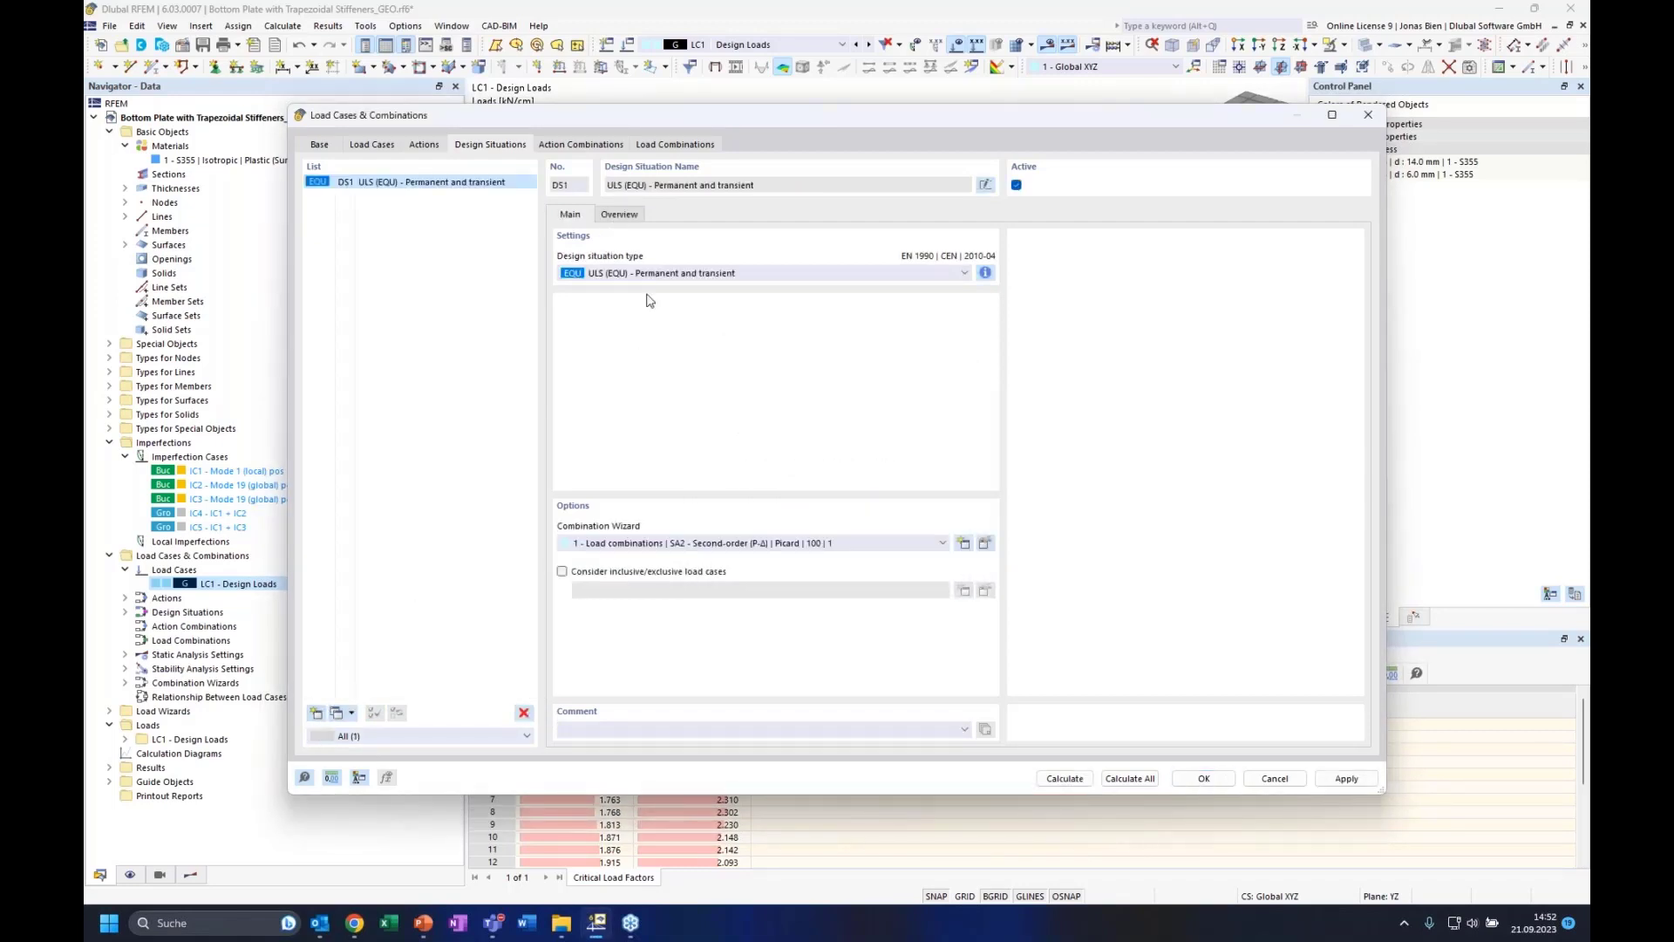
click(672, 275)
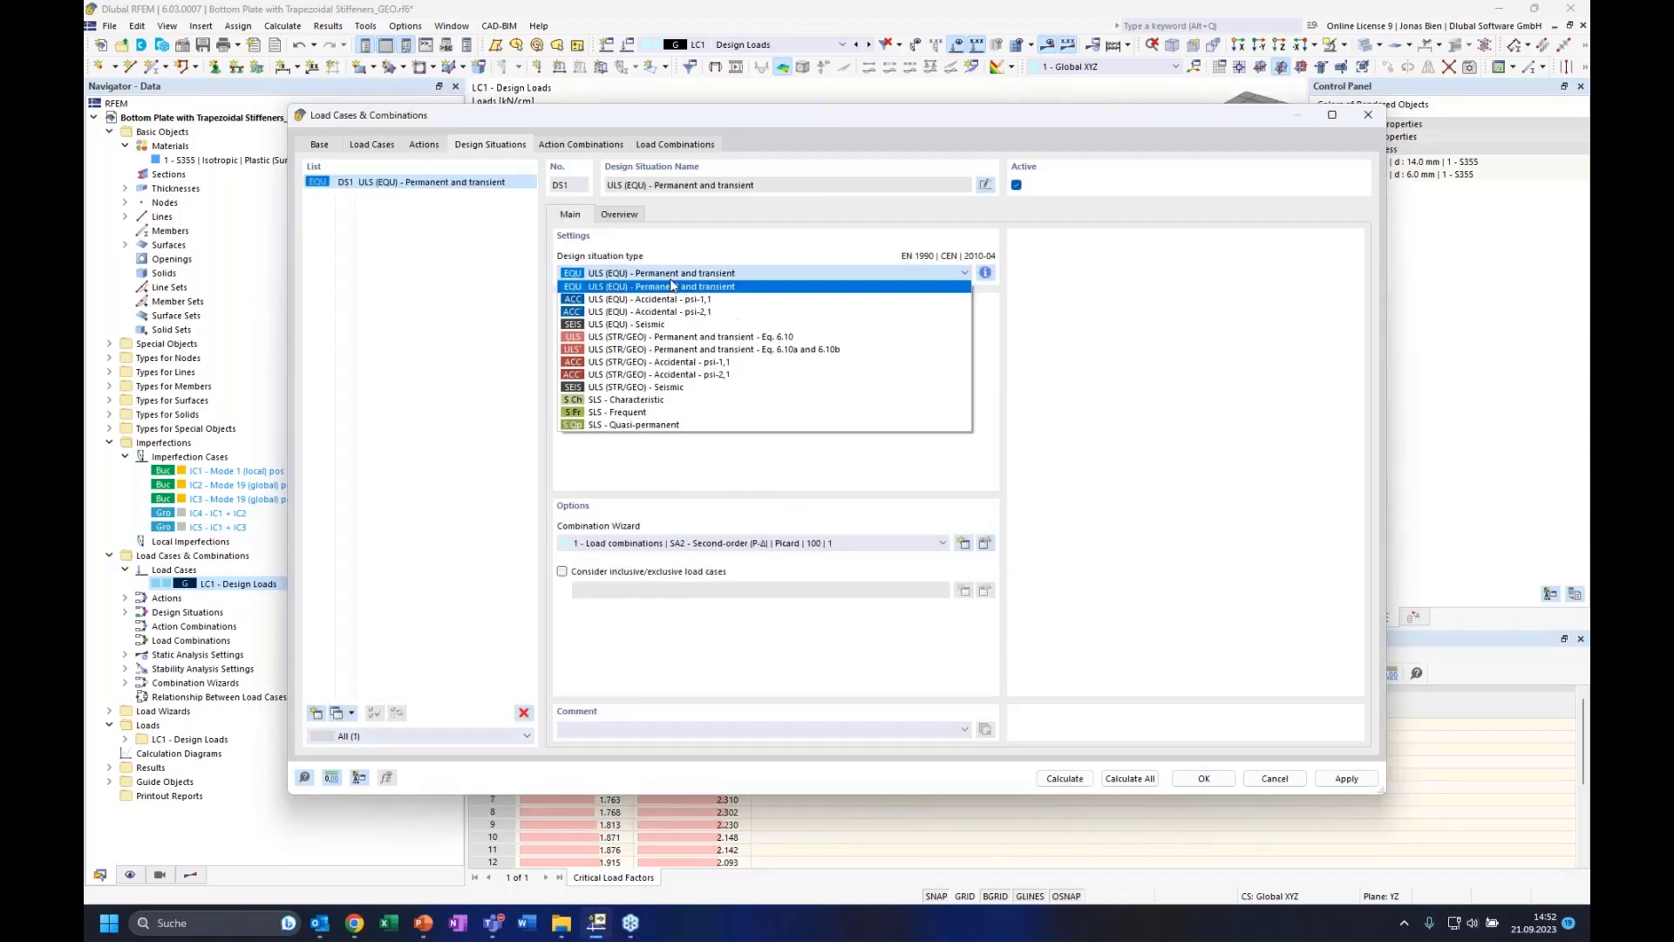
click(677, 365)
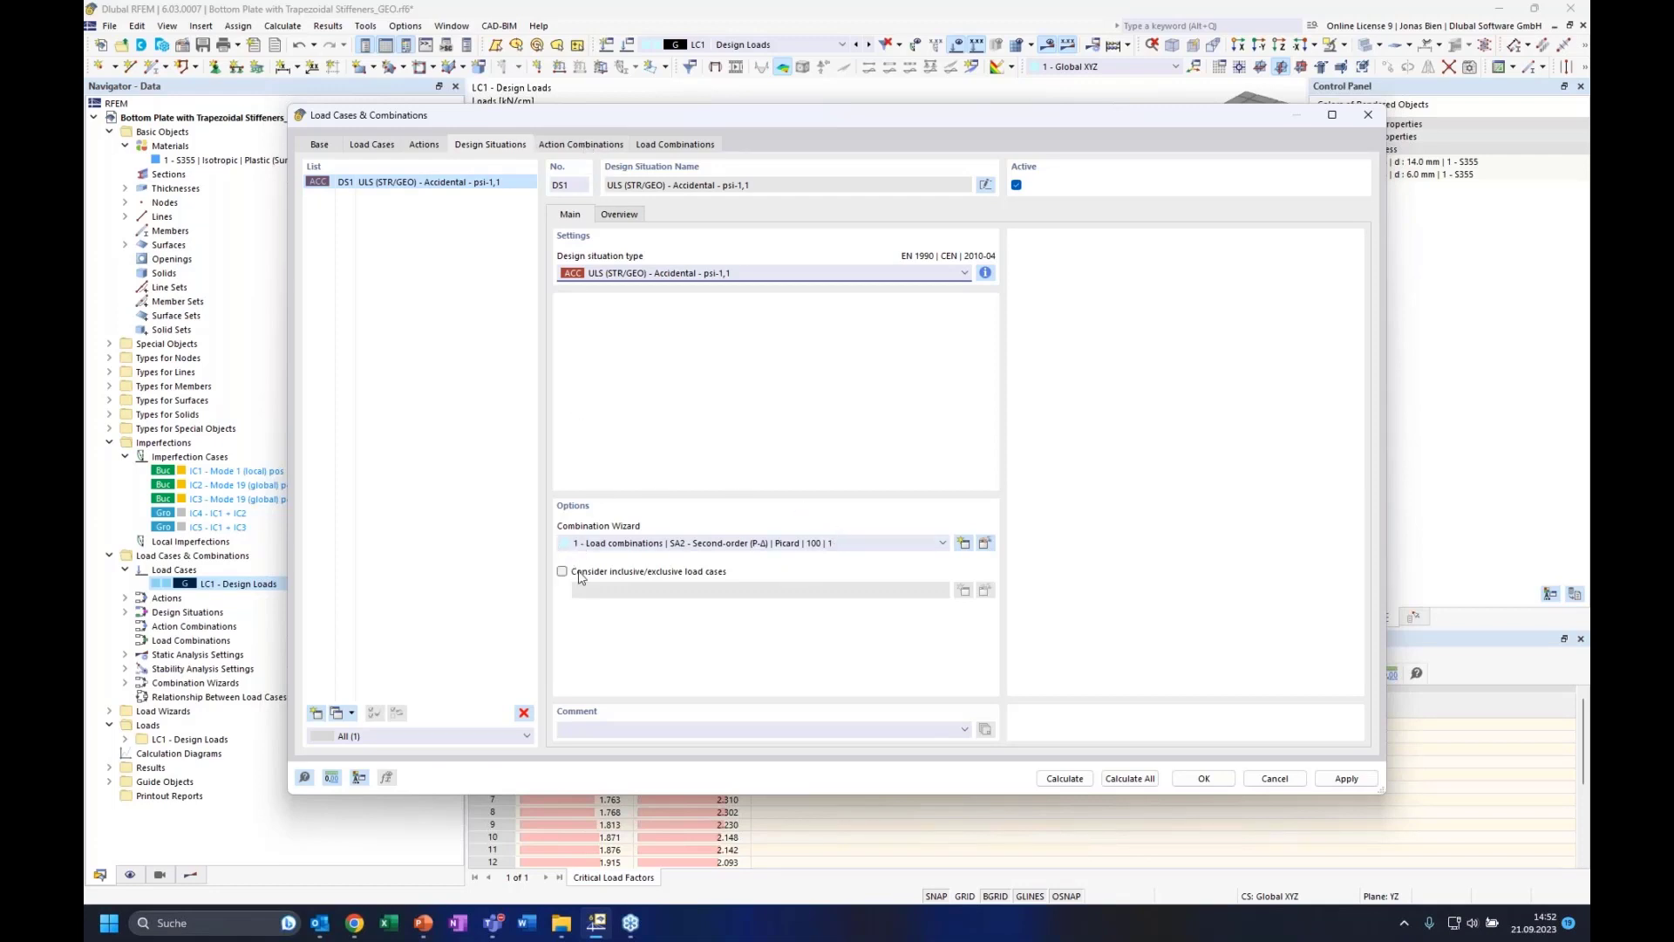
Edit the design situation's combination wizard to use static analysis settings SA3 - Large deformations, Newton-Raphson combined with Picard
click(985, 544)
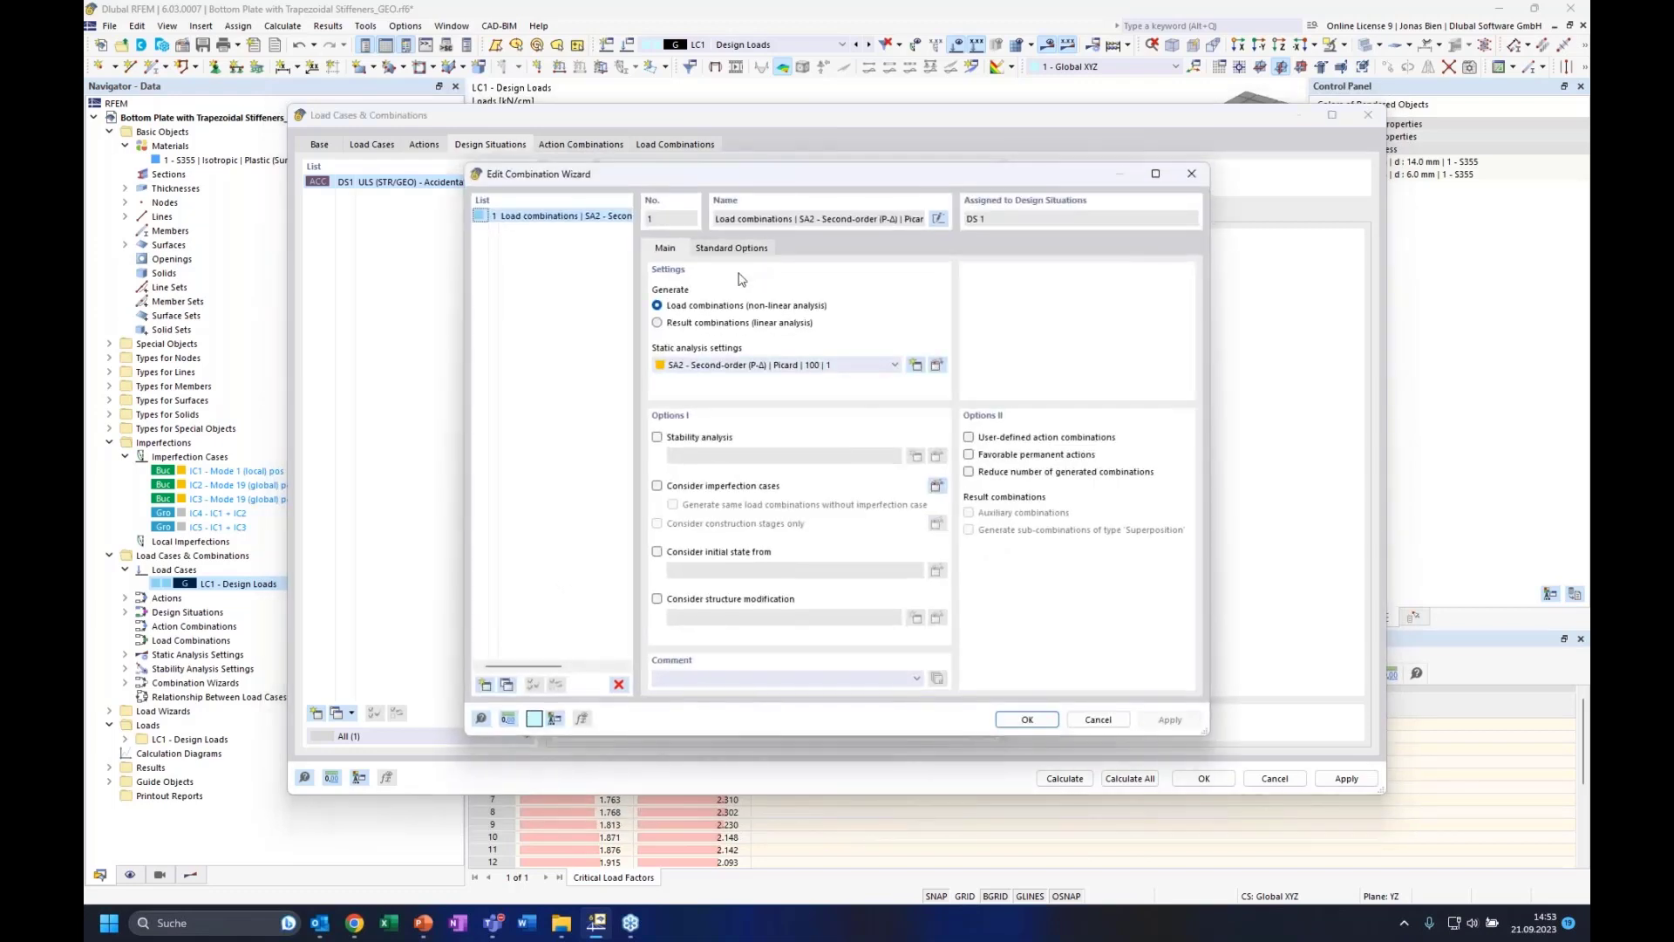
click(753, 366)
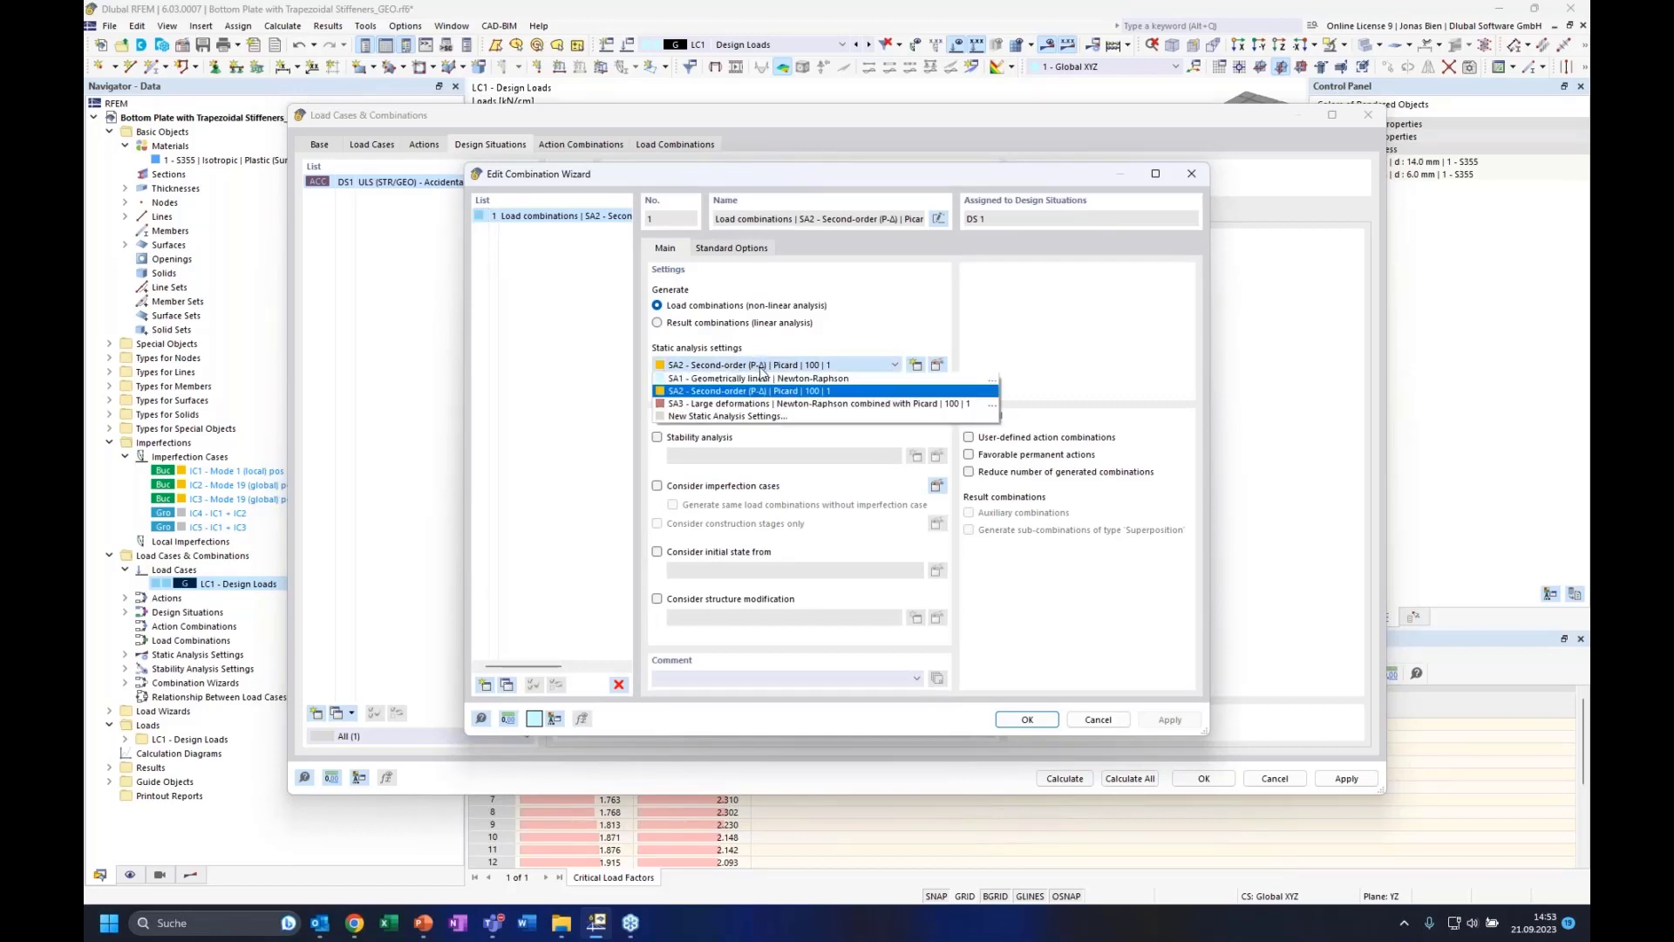
click(761, 370)
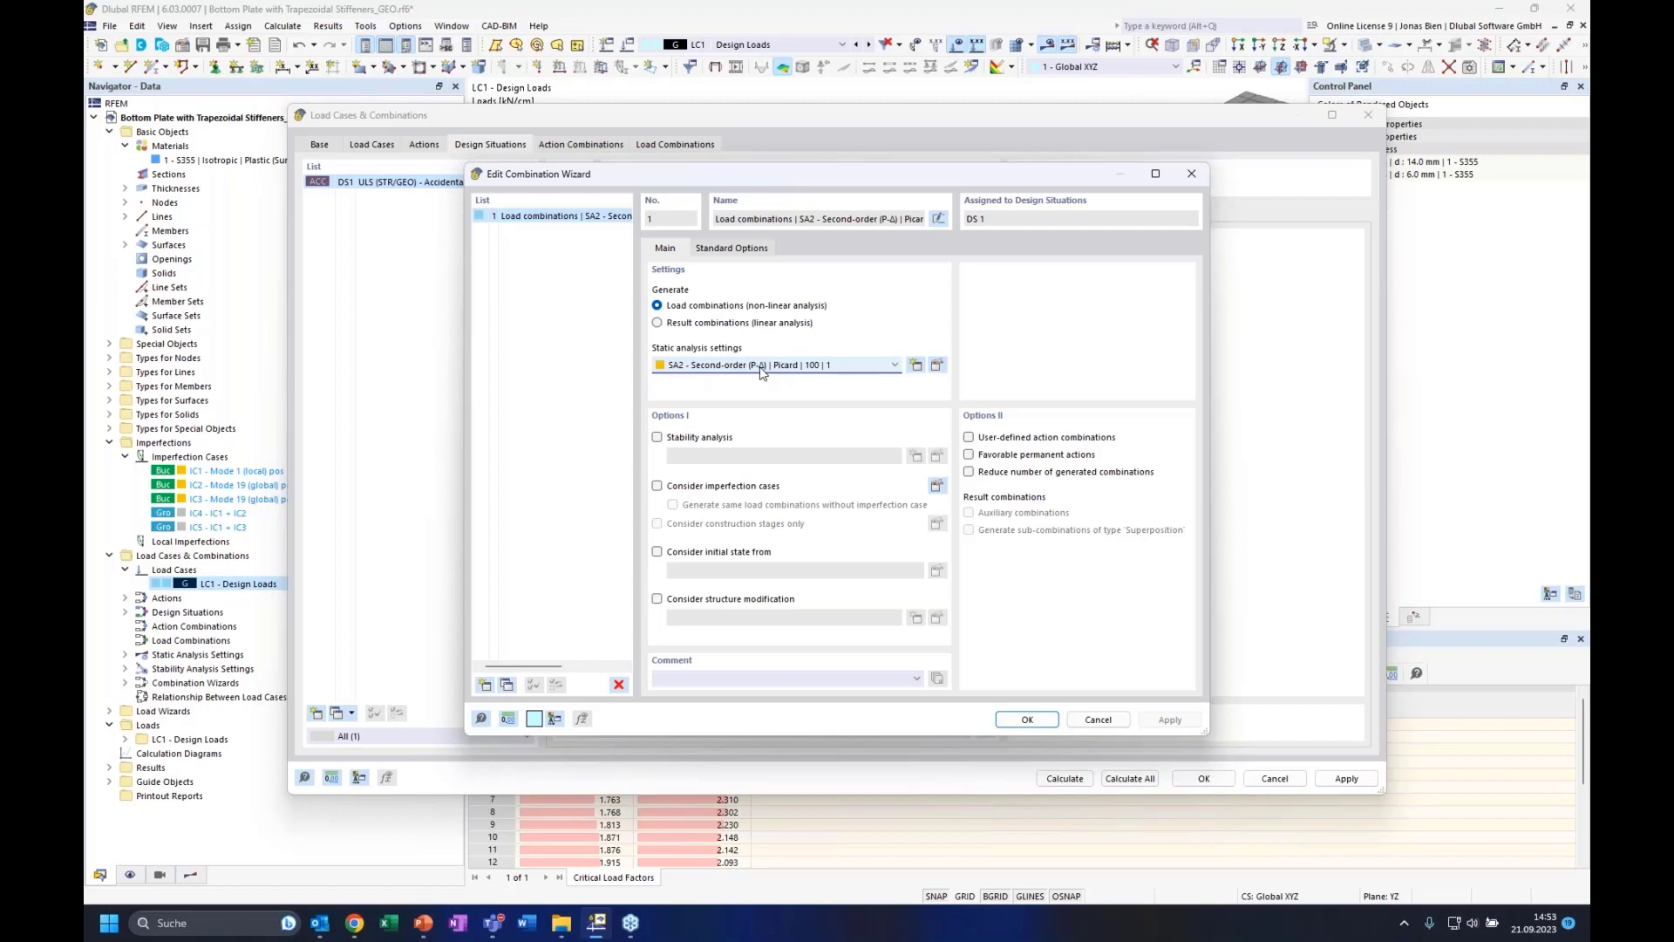
click(763, 369)
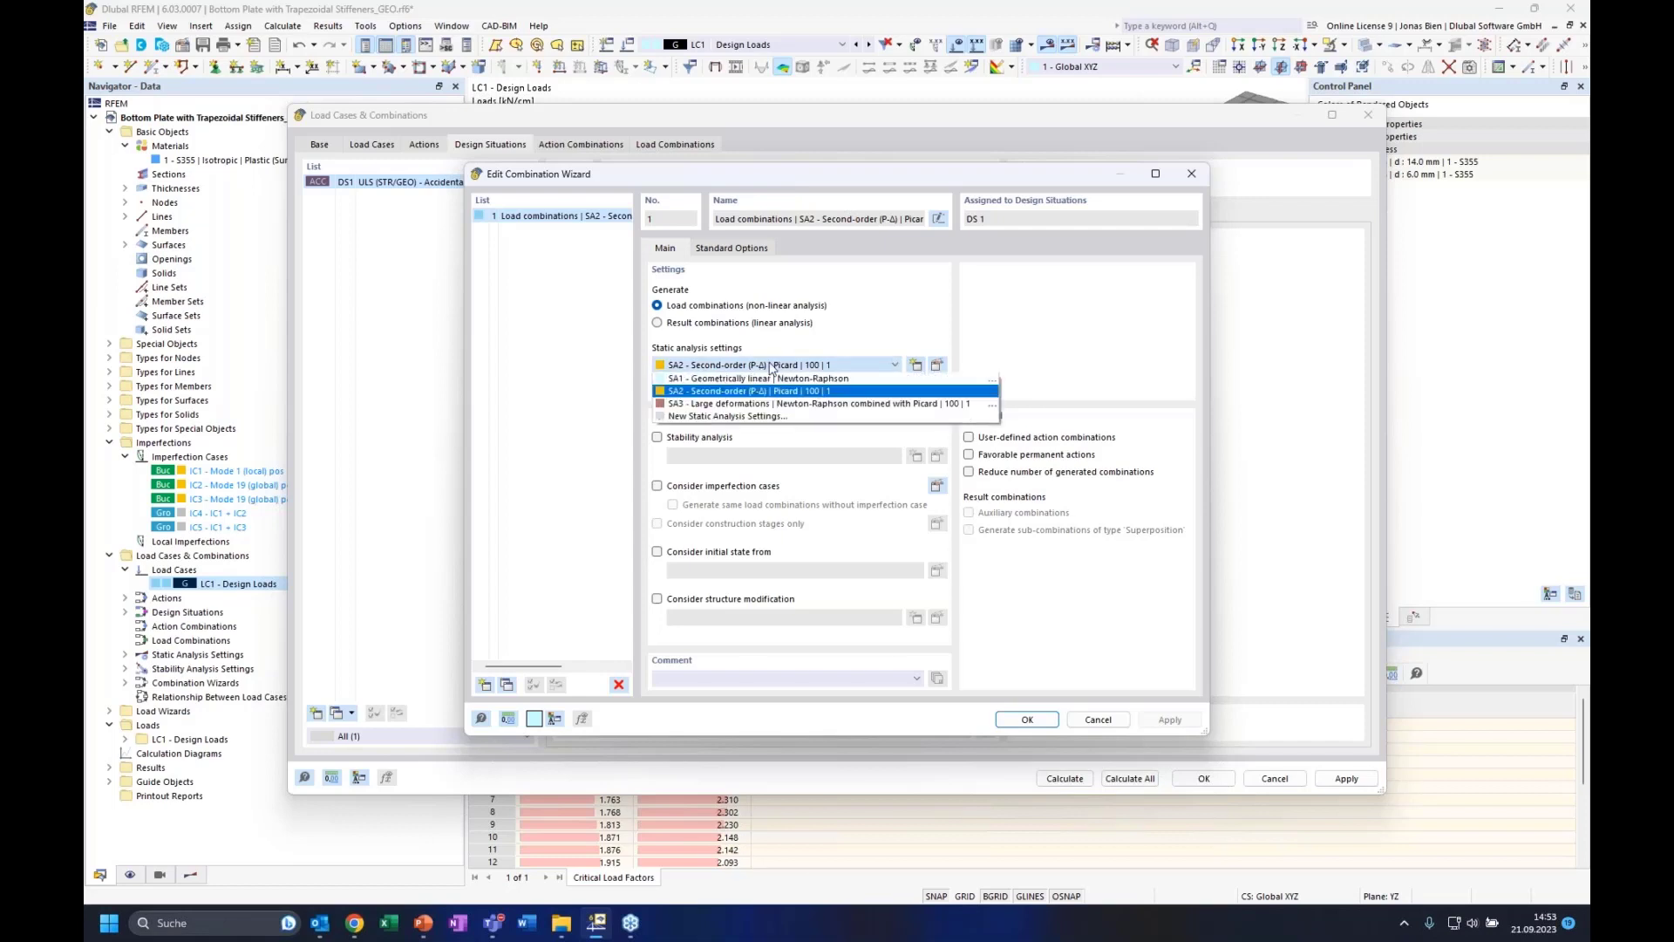
click(755, 405)
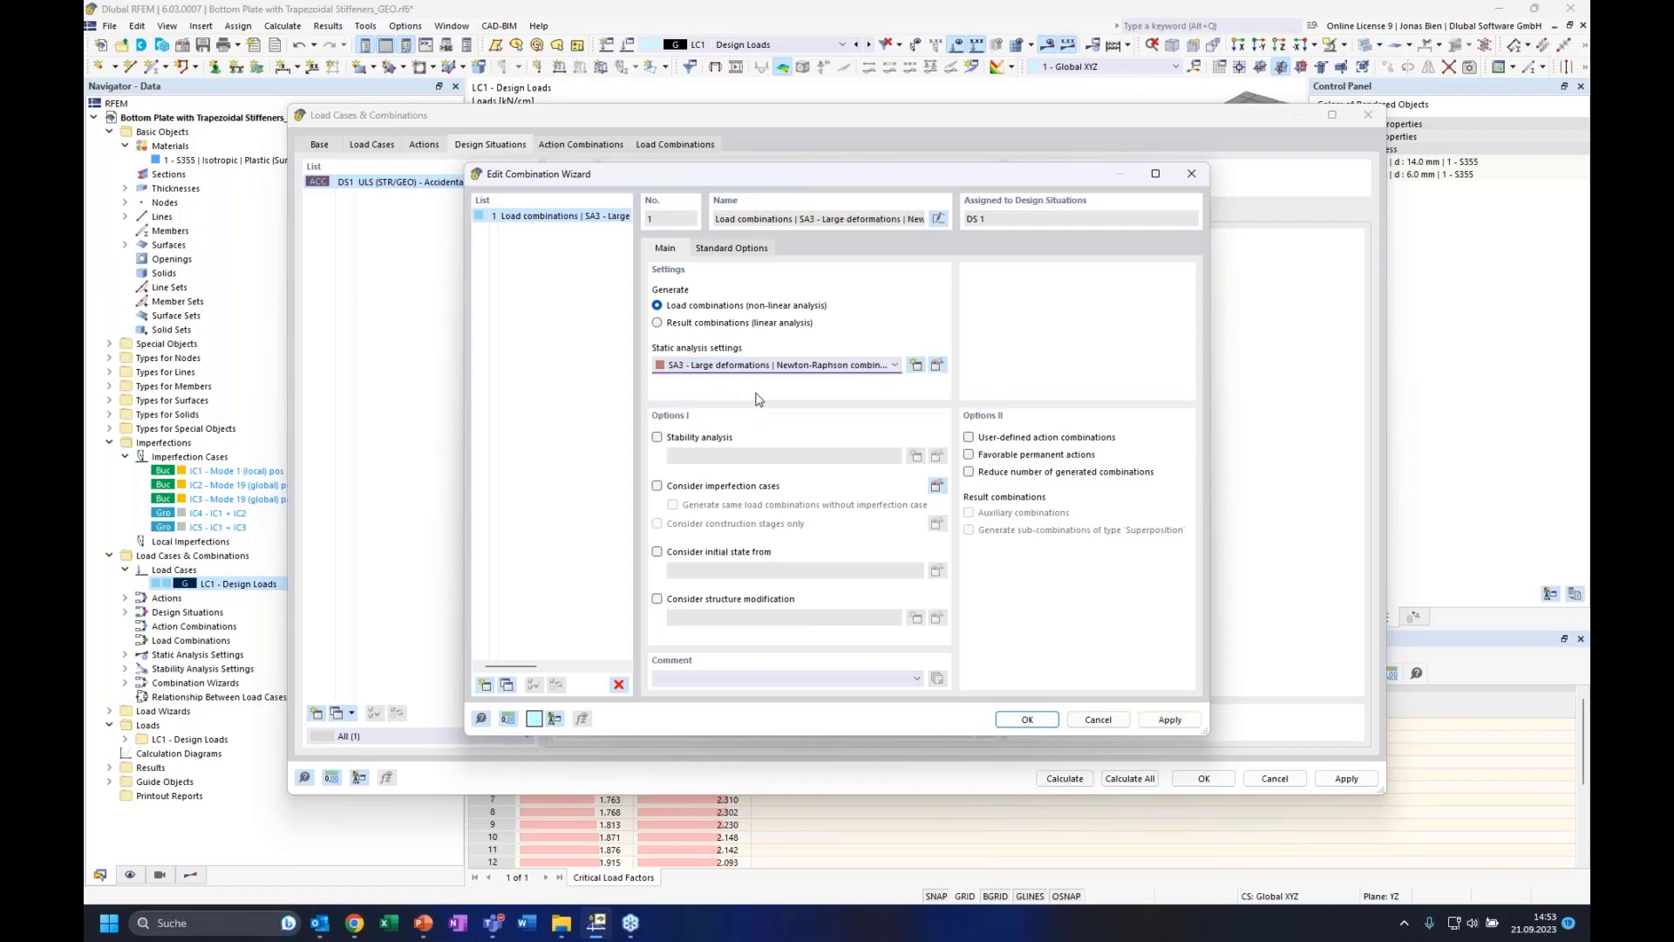
click(720, 369)
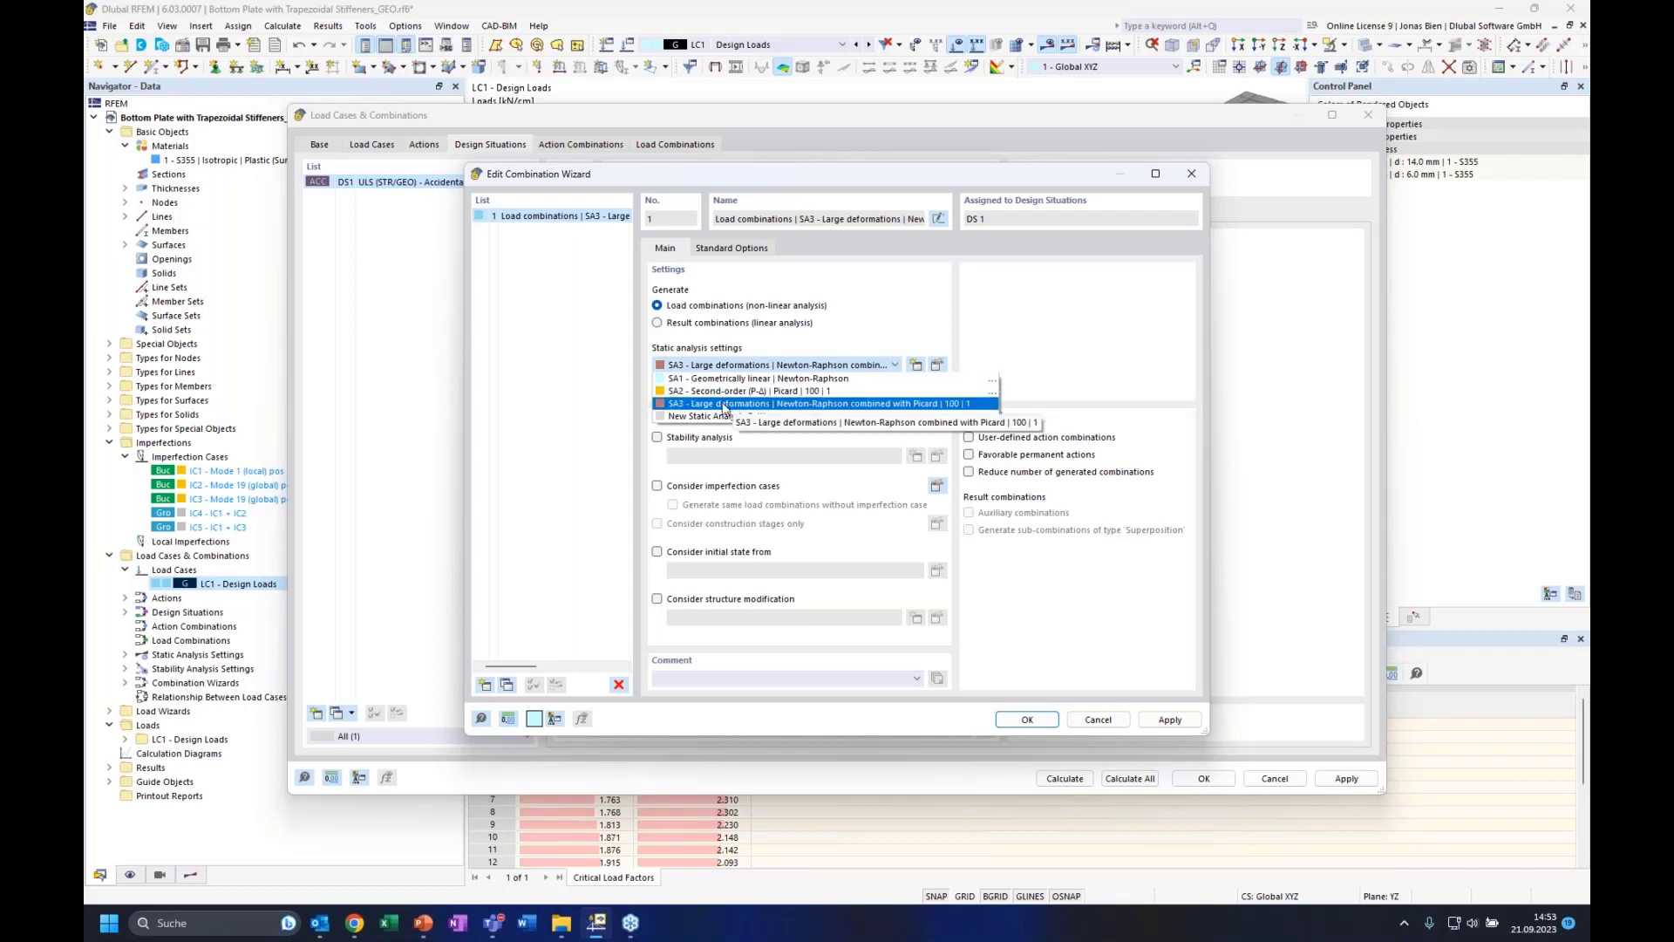
click(720, 406)
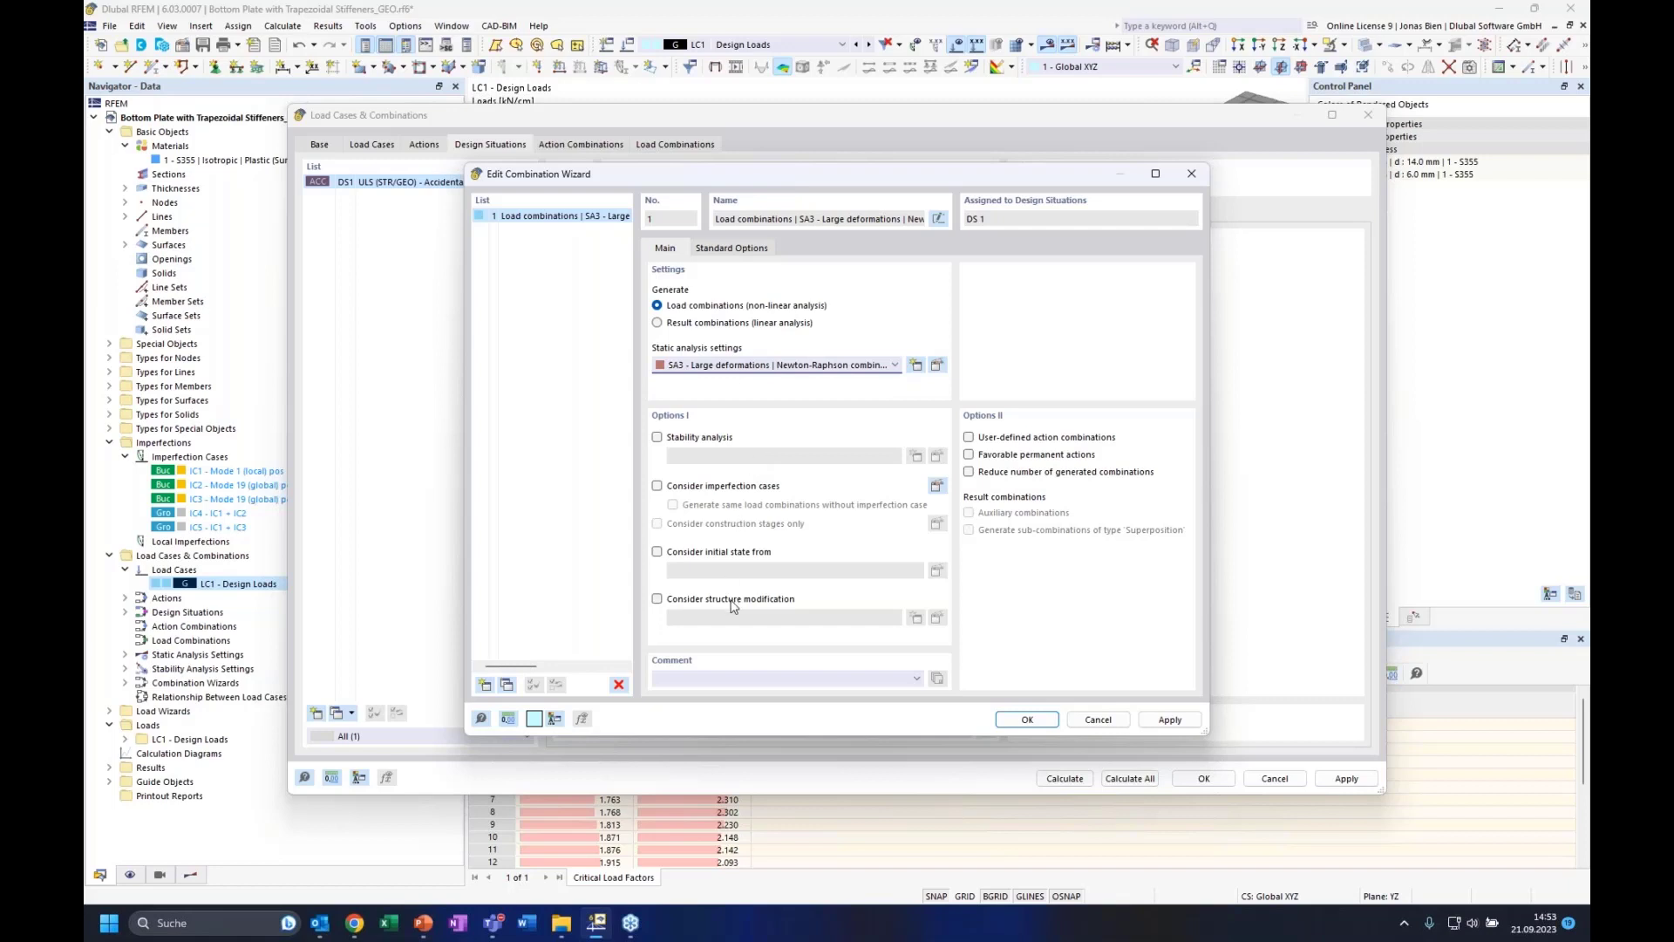
Activate stability analysis in the combination wizard and create new settings using the incremental method without eigenvalue analysis (non-linear)
click(697, 437)
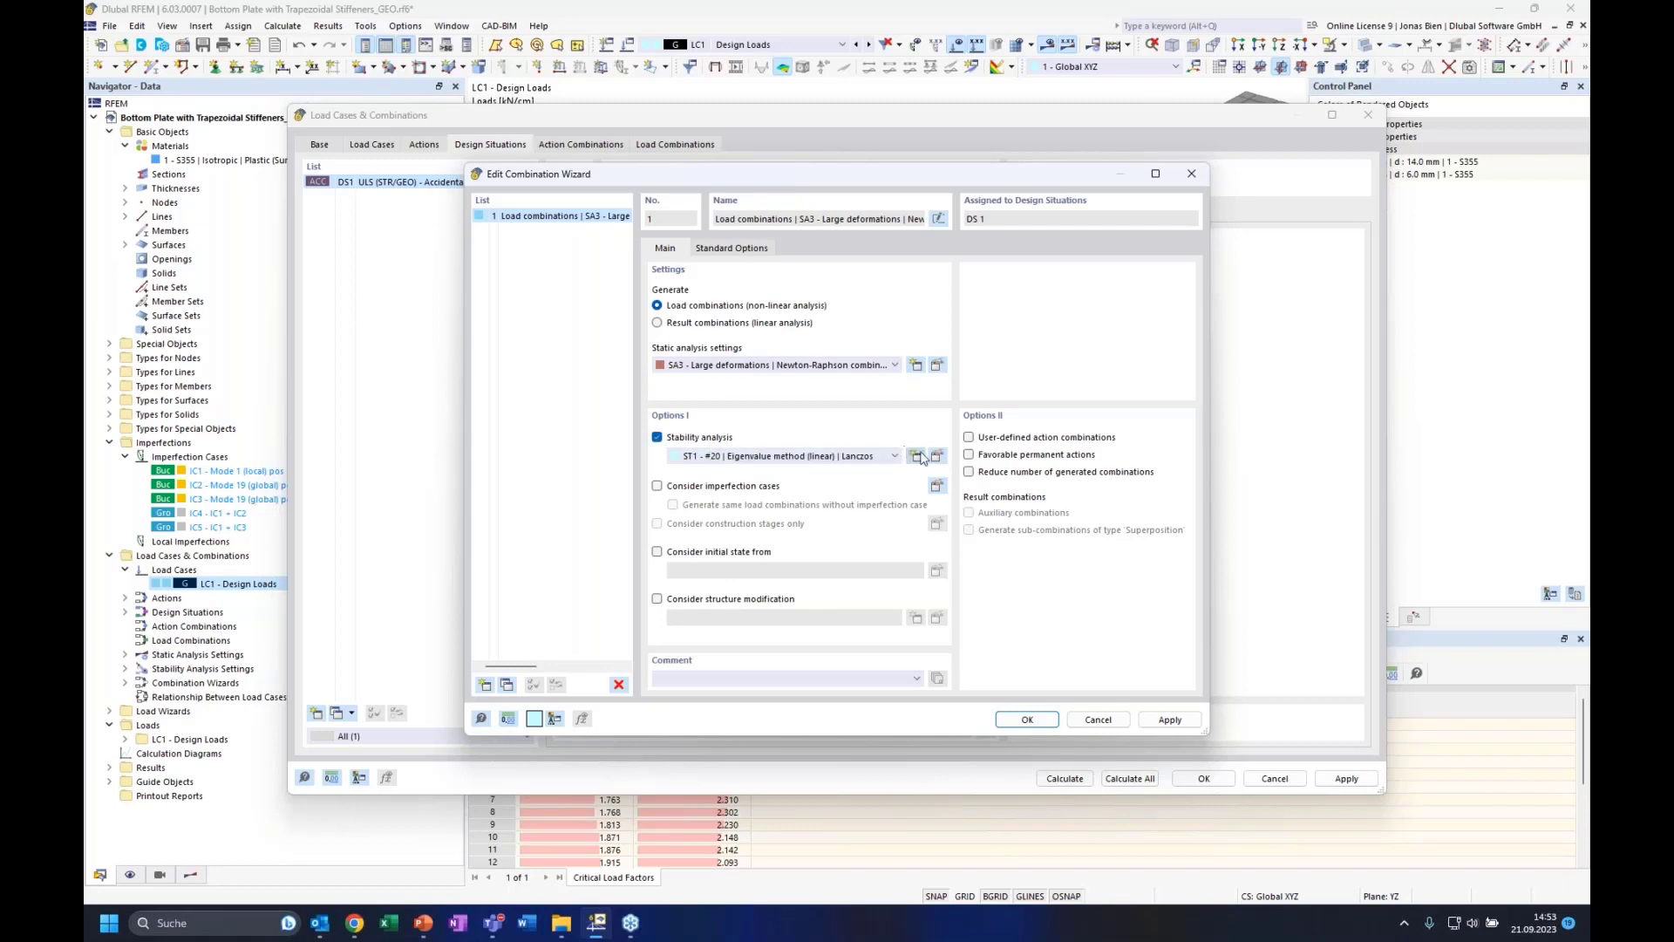
click(866, 459)
click(916, 455)
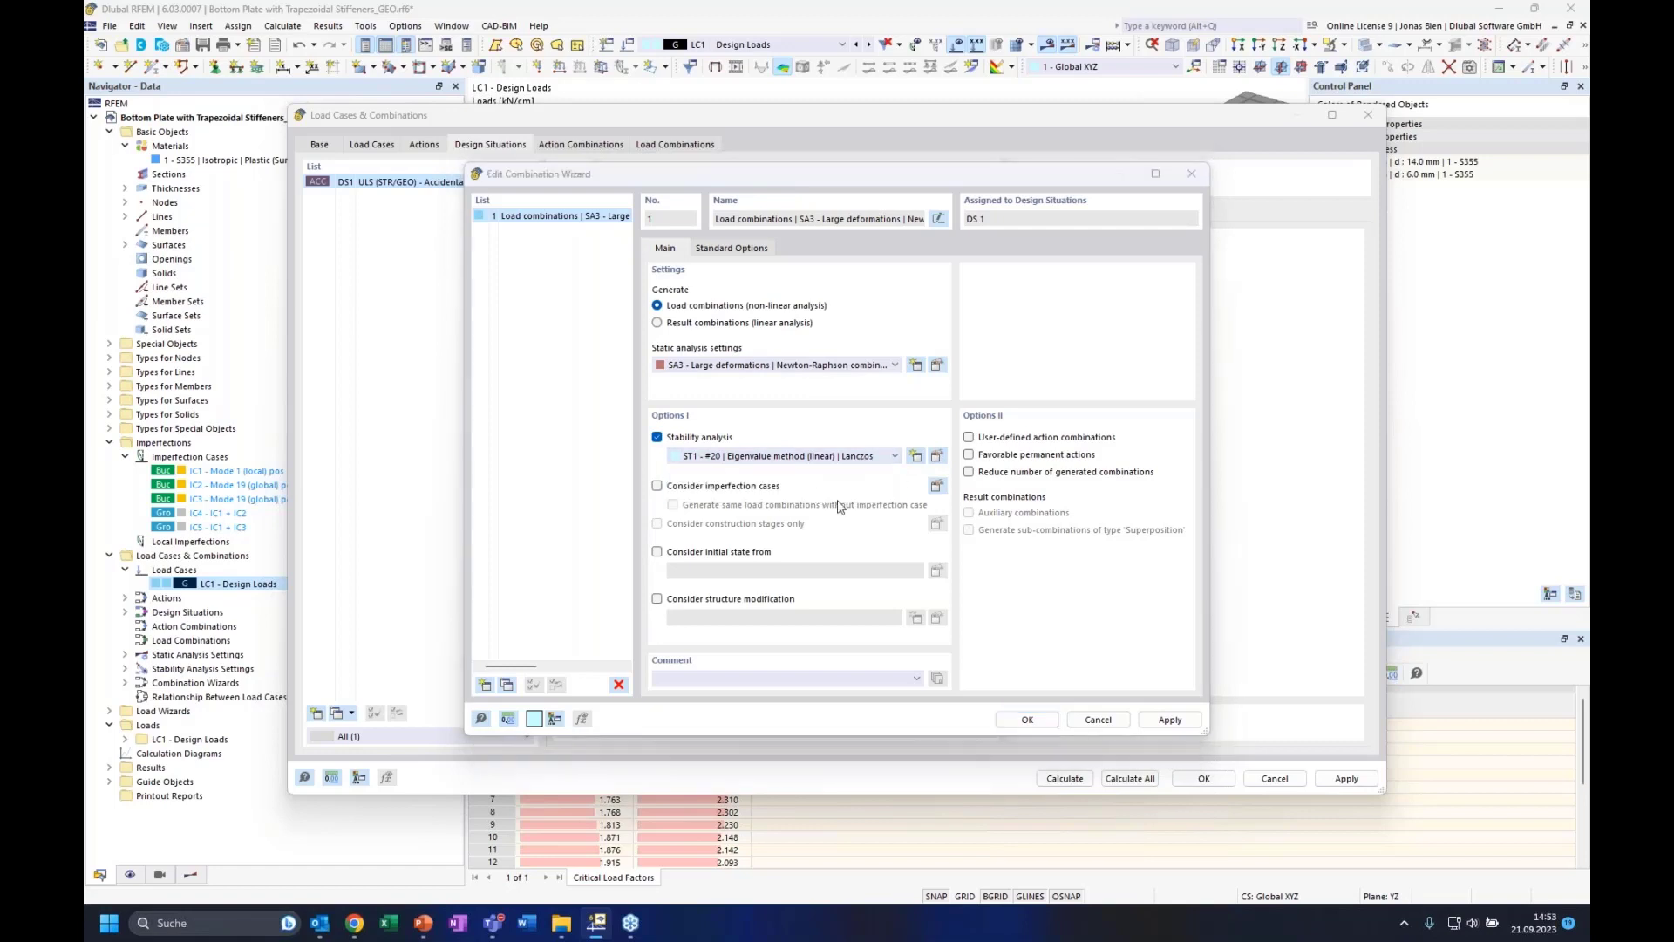
click(704, 315)
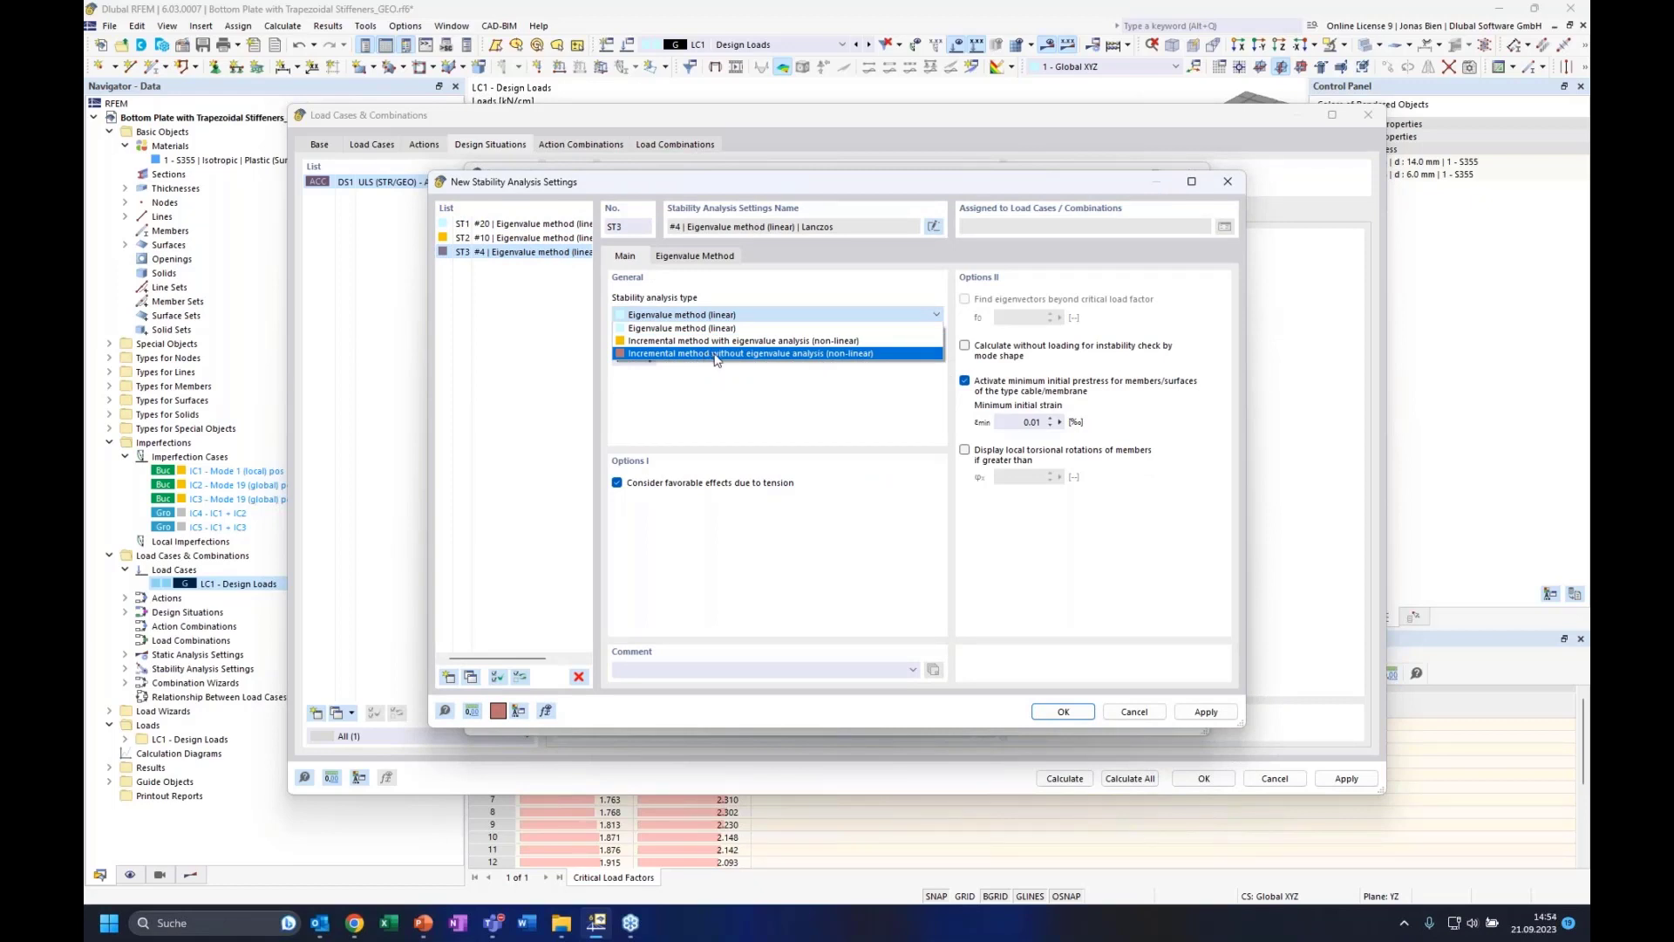
click(712, 353)
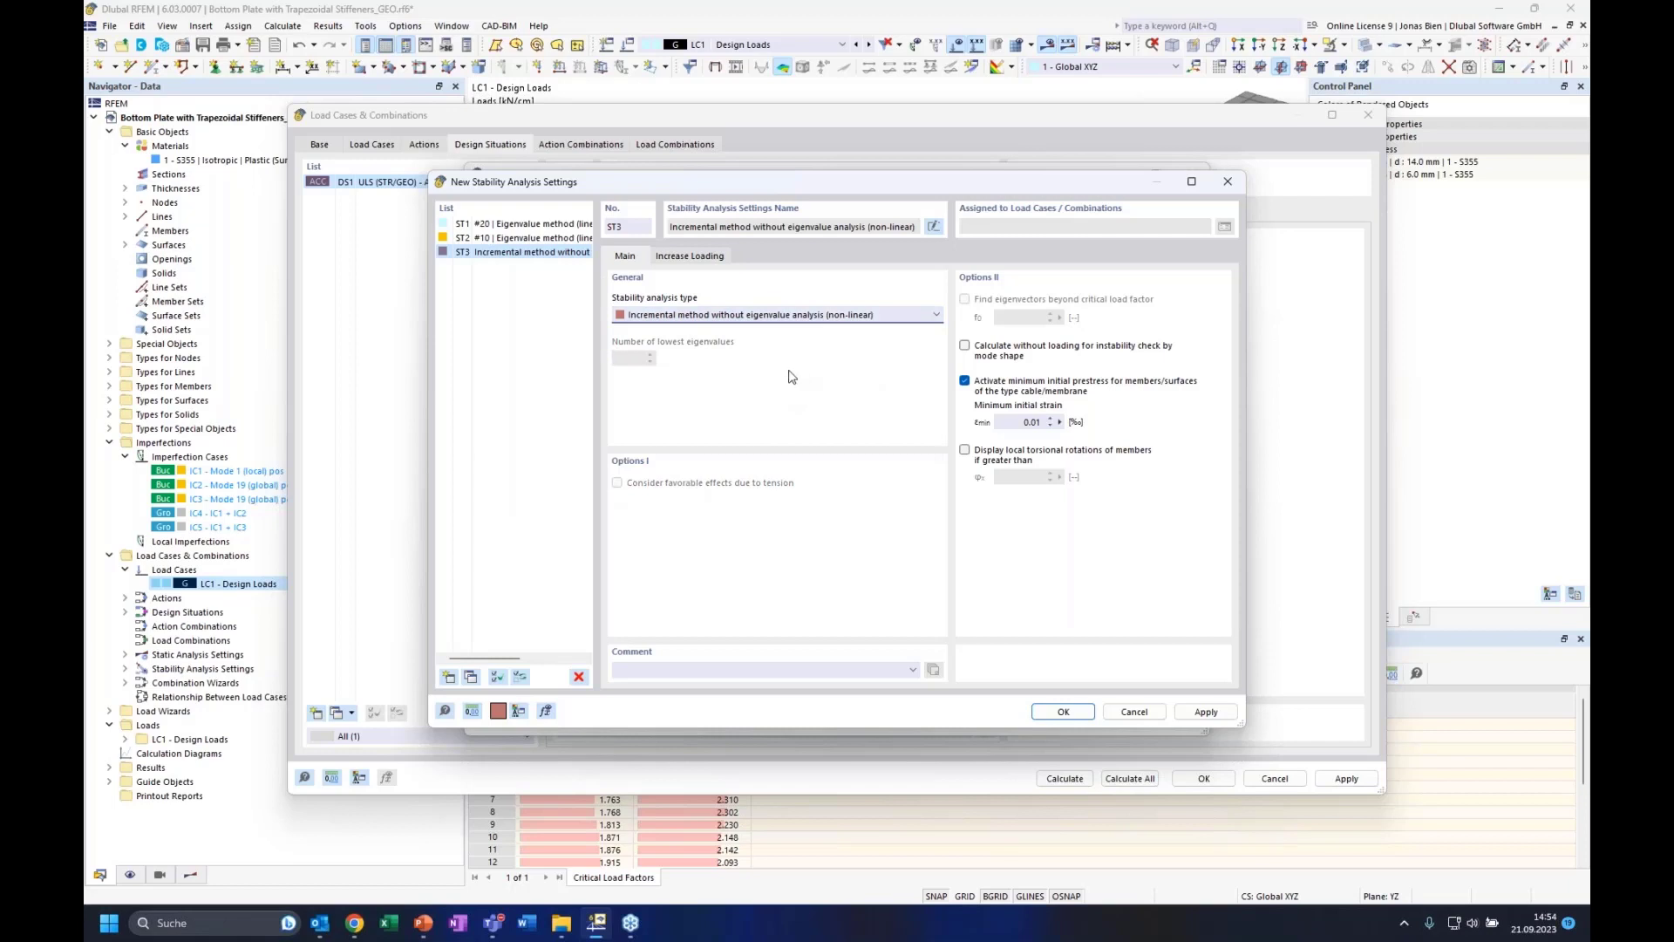
Set the initial load factor to 0.1, save results of all load increments, and confirm the stability settings and combination wizard
click(696, 256)
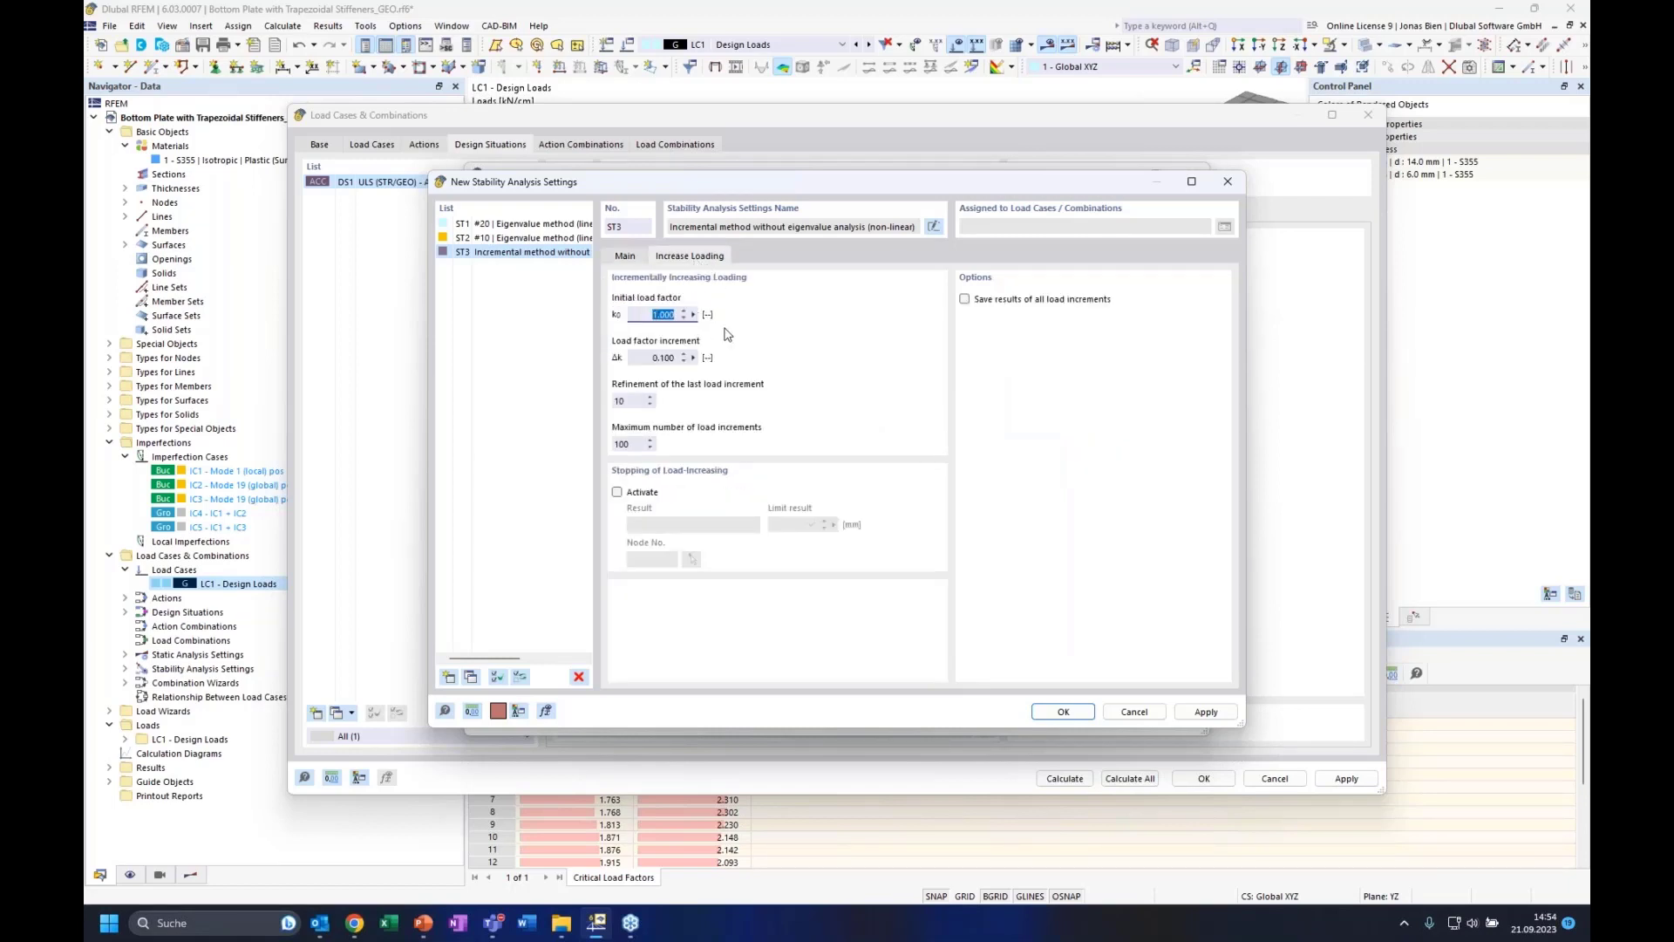
text(0.1)
key(Tab)
click(965, 299)
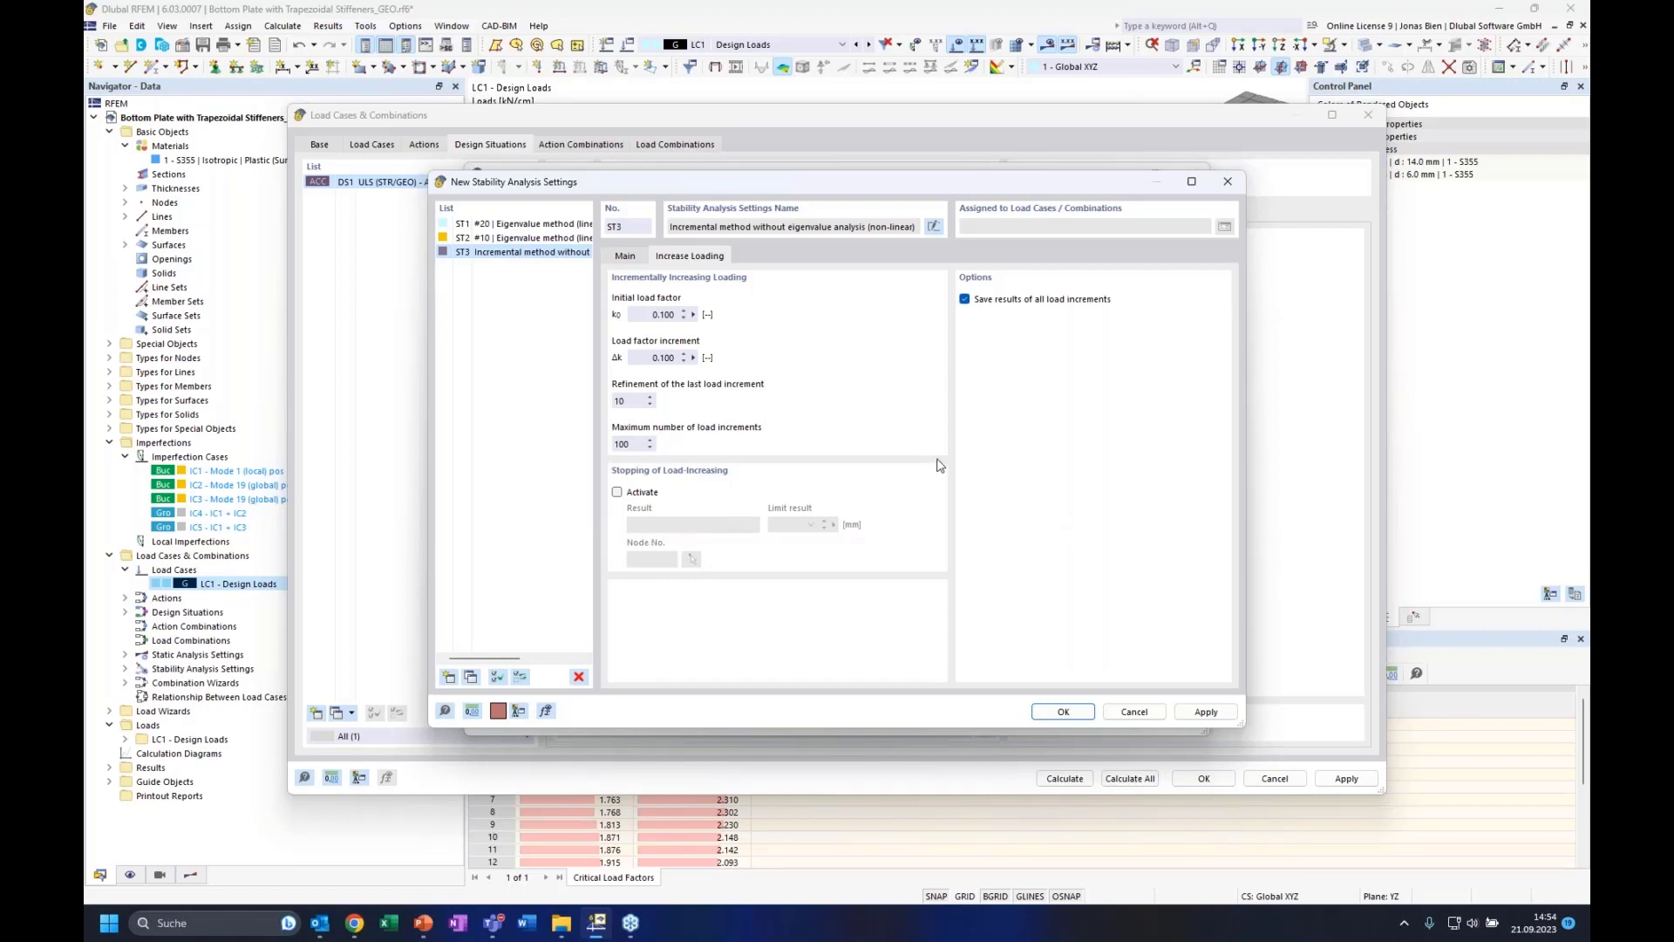
click(1052, 713)
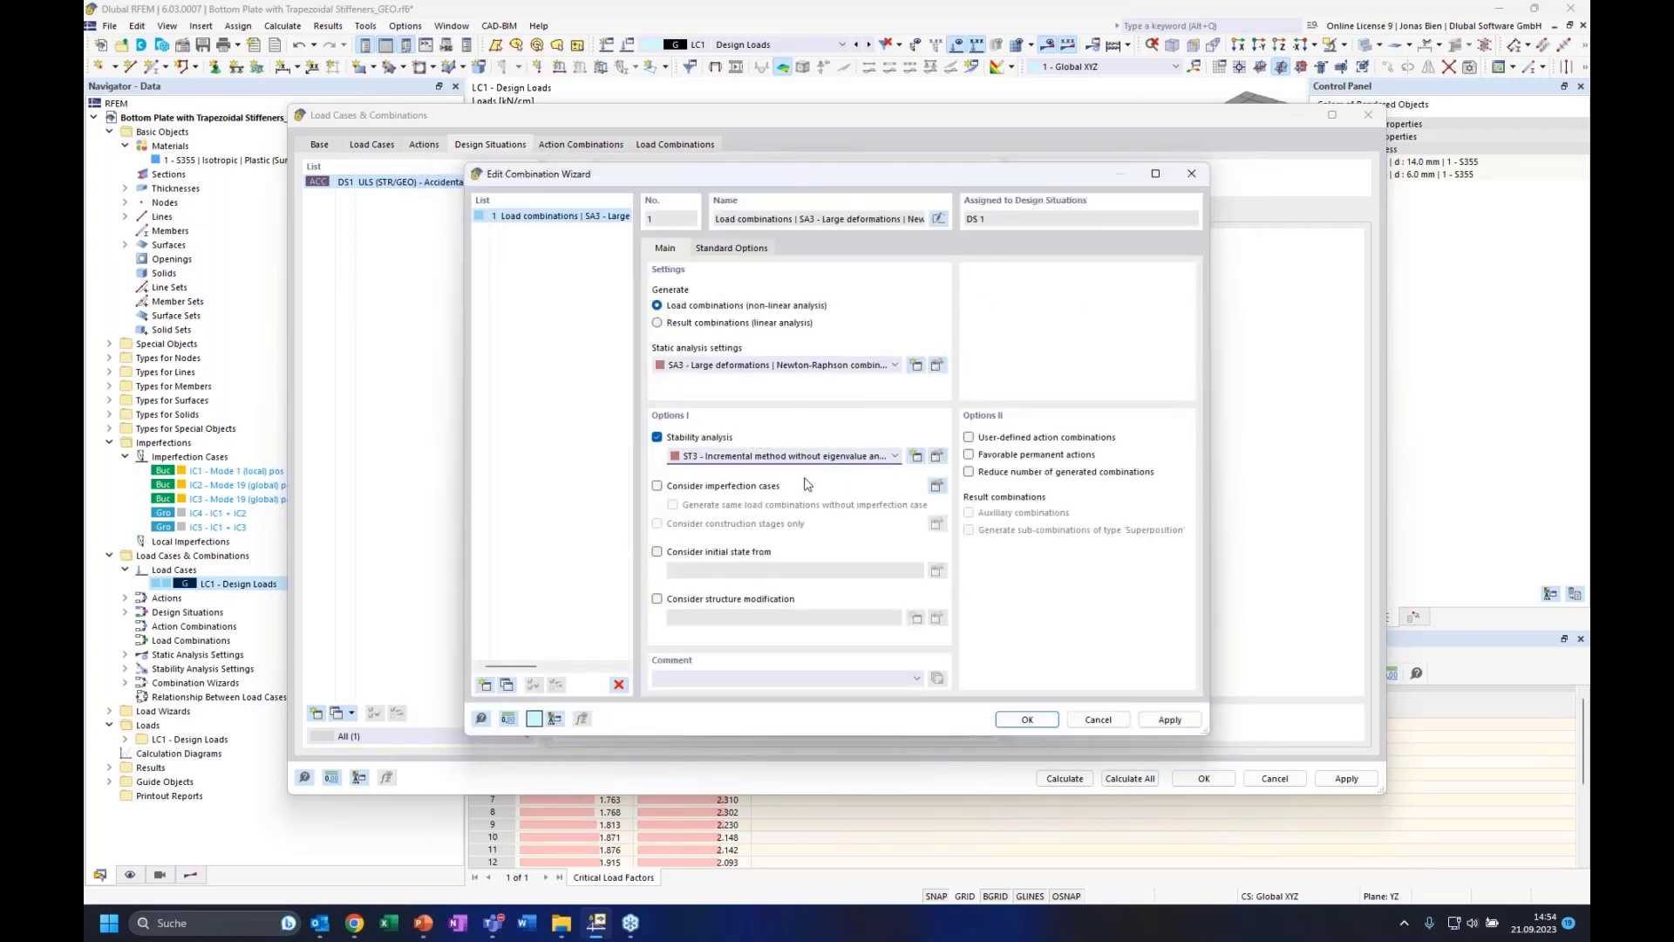
click(1029, 719)
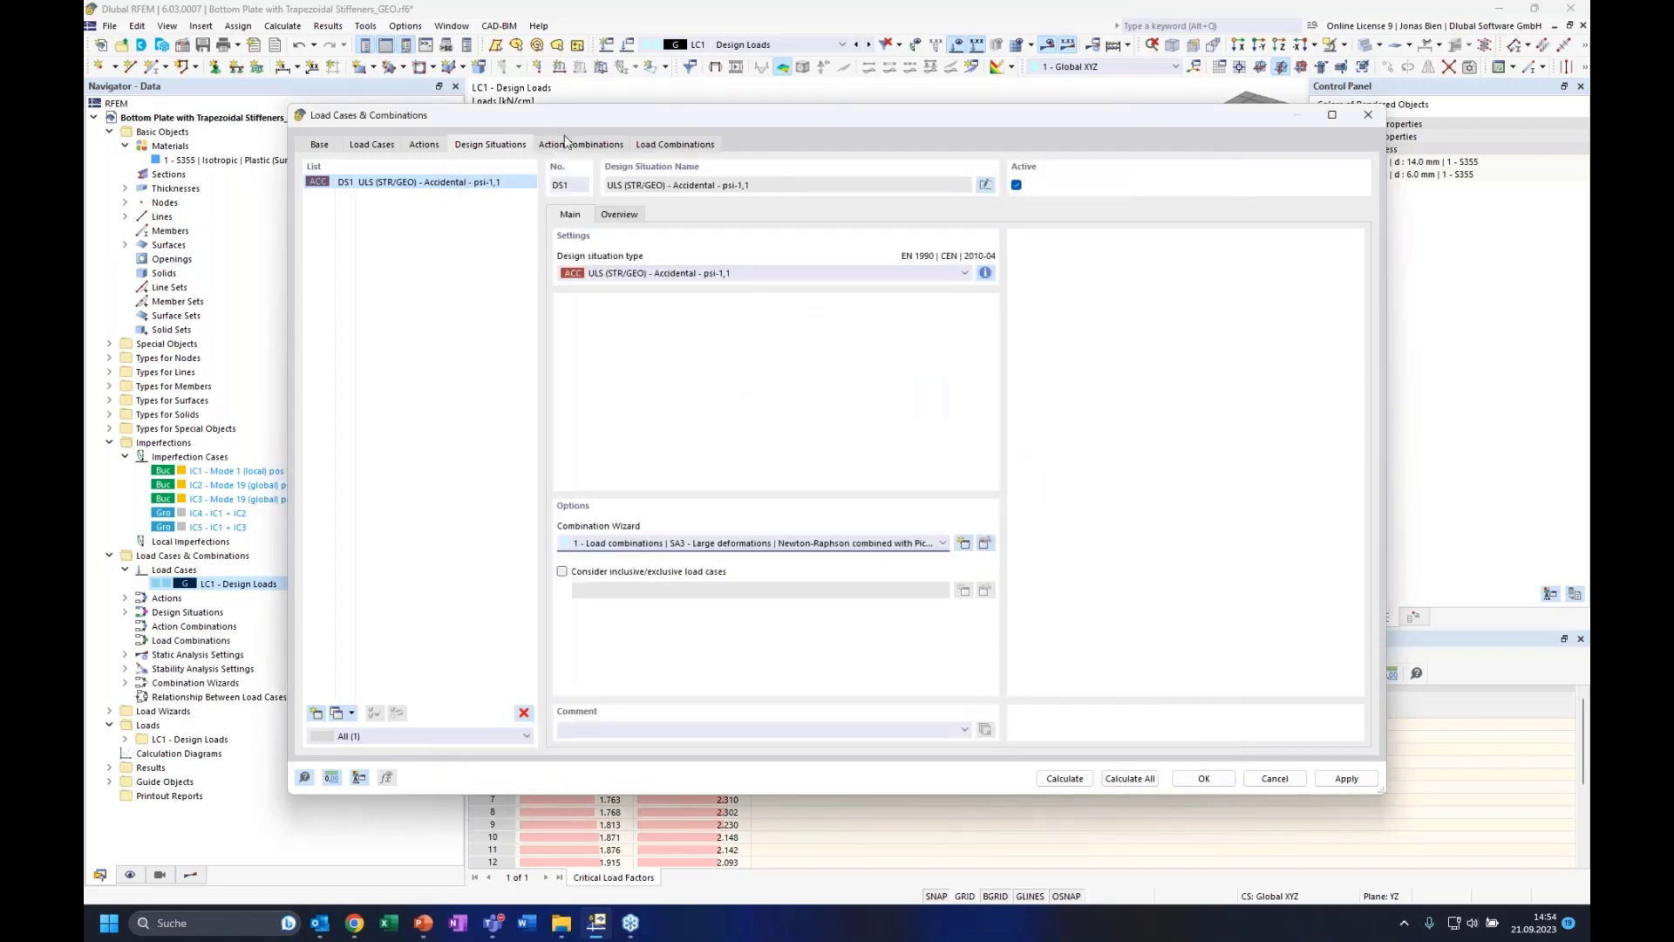
Check the generated action and load combinations, and activate consideration of imperfection cases in the DS1 combination wizard
click(571, 146)
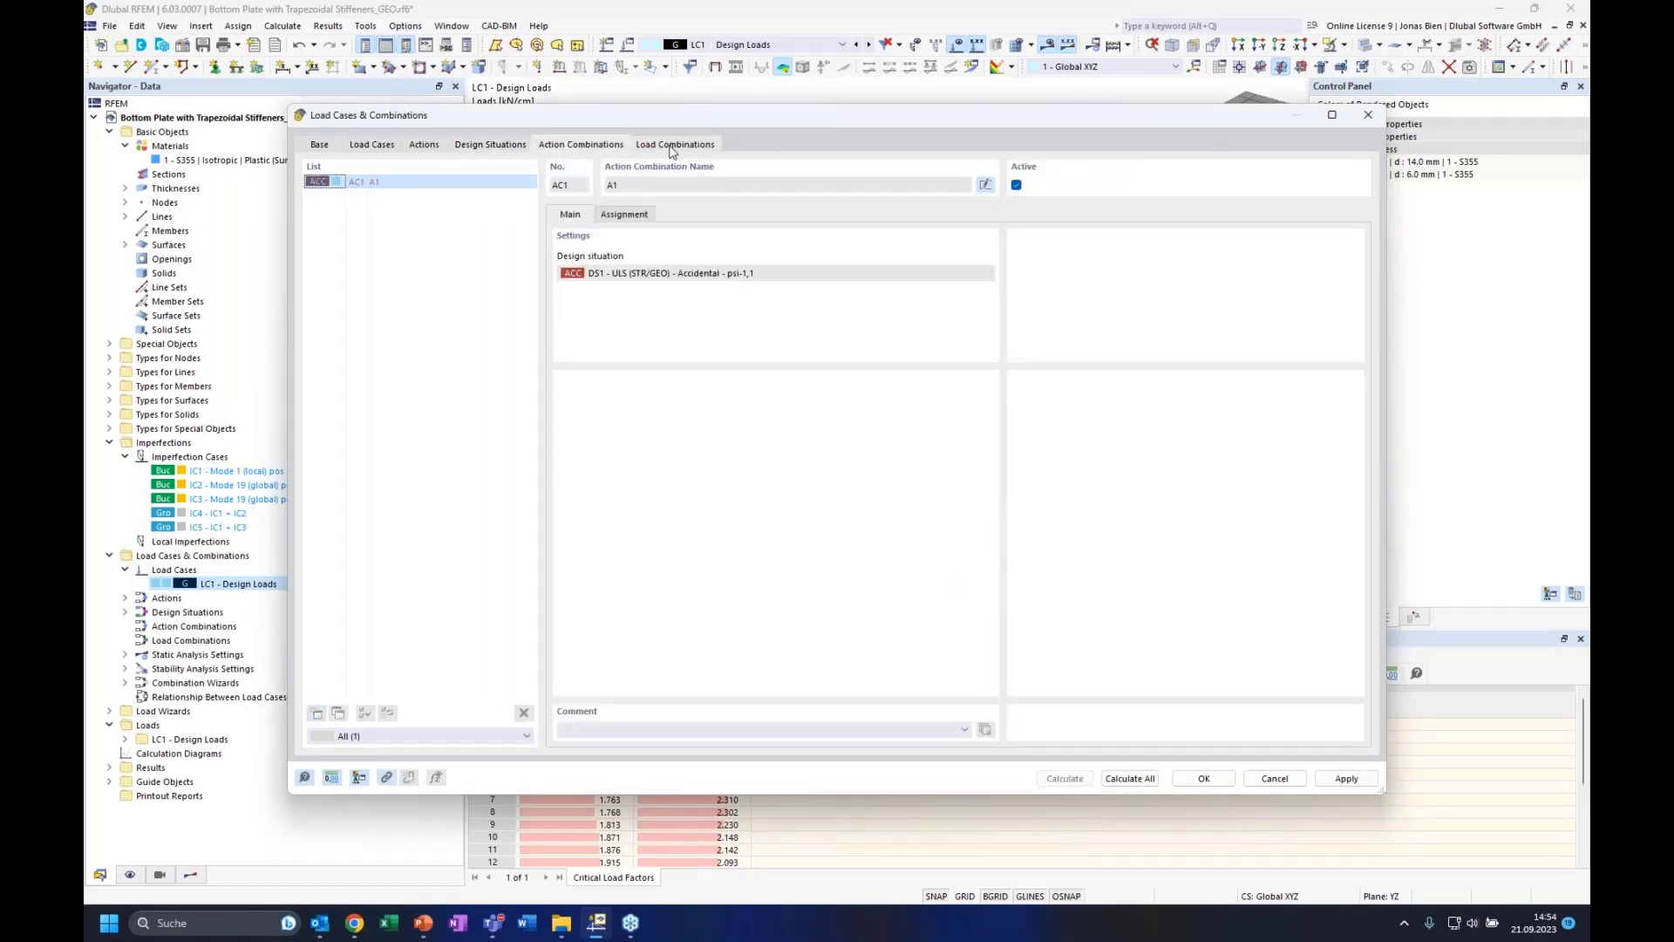
click(673, 147)
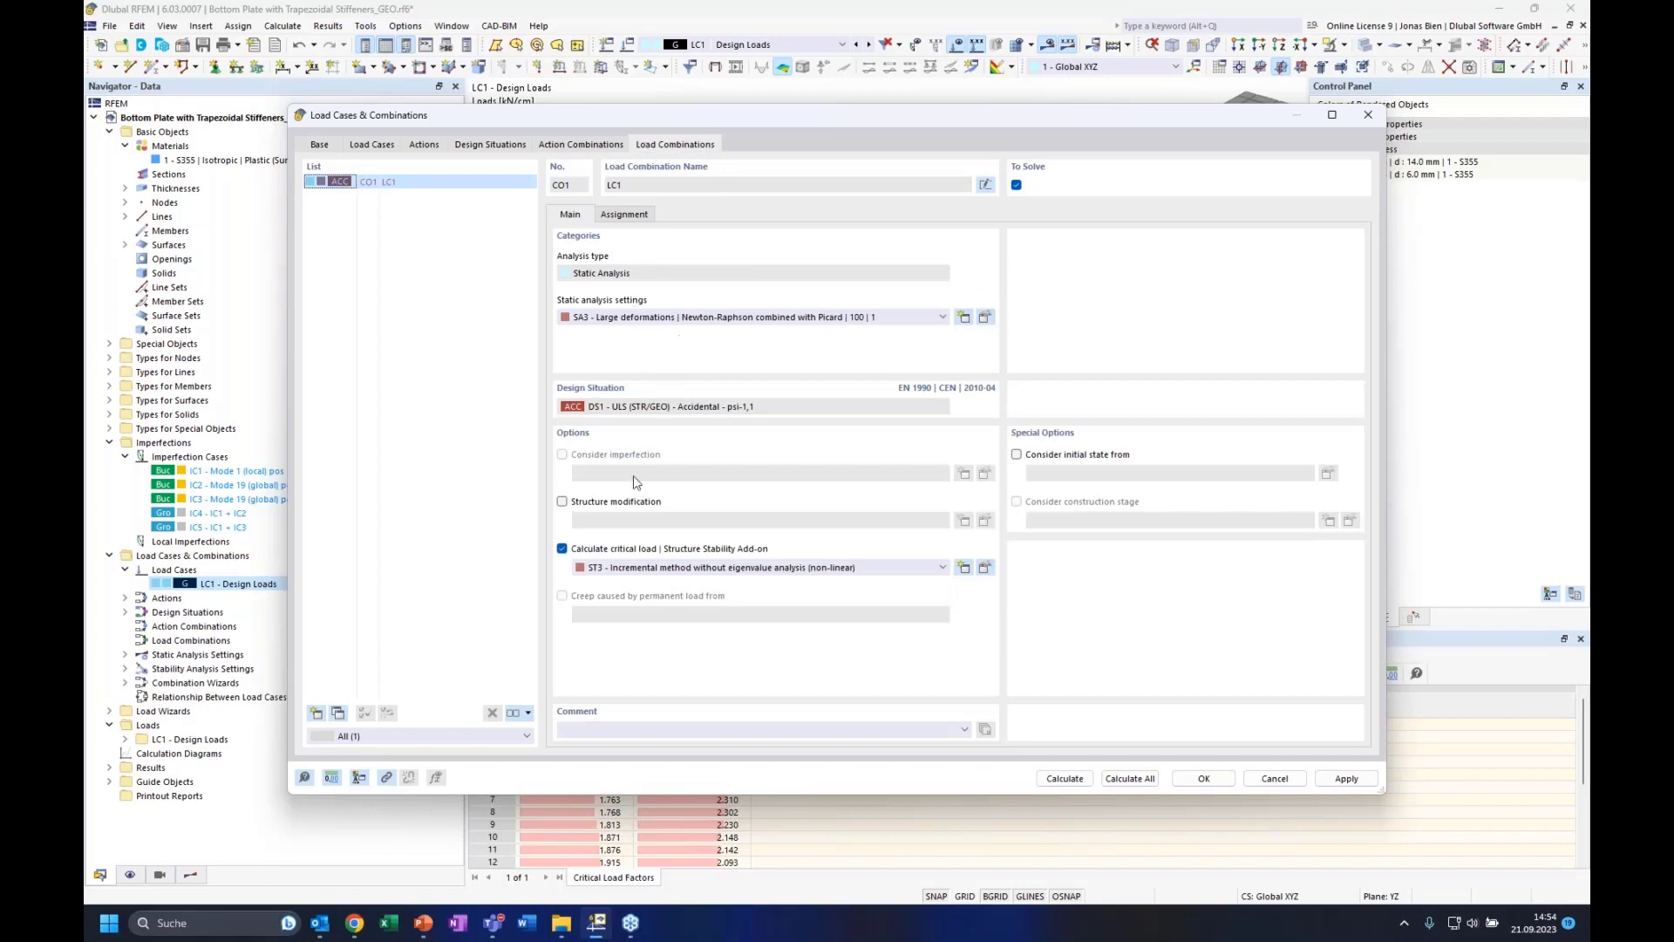
click(526, 146)
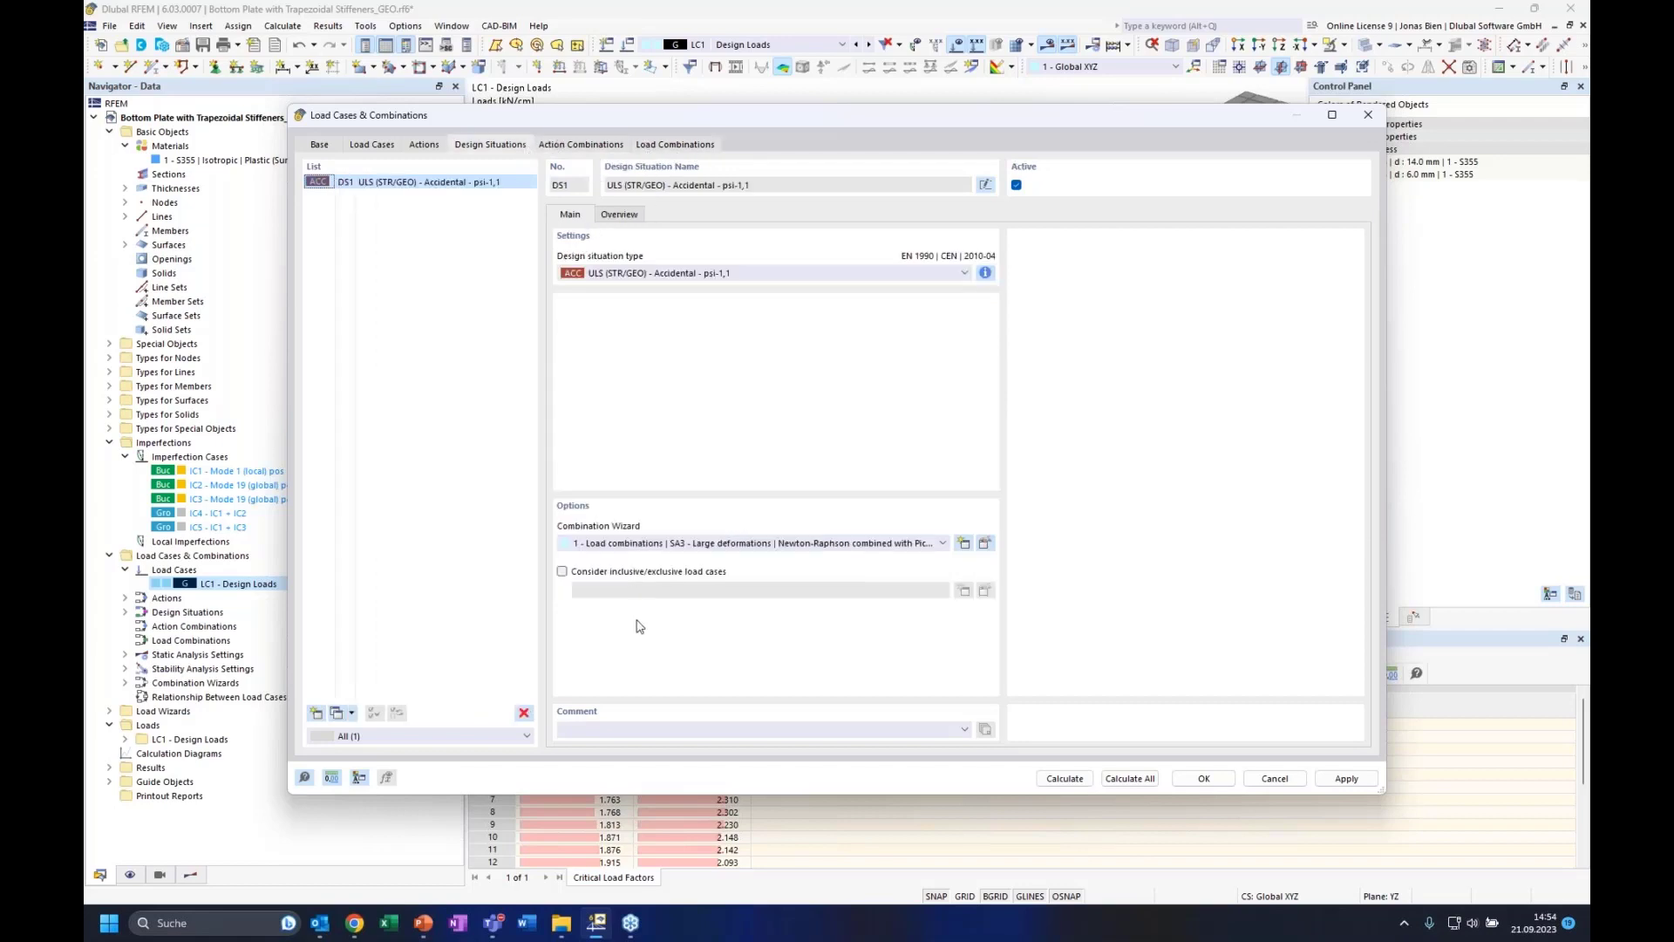
click(670, 145)
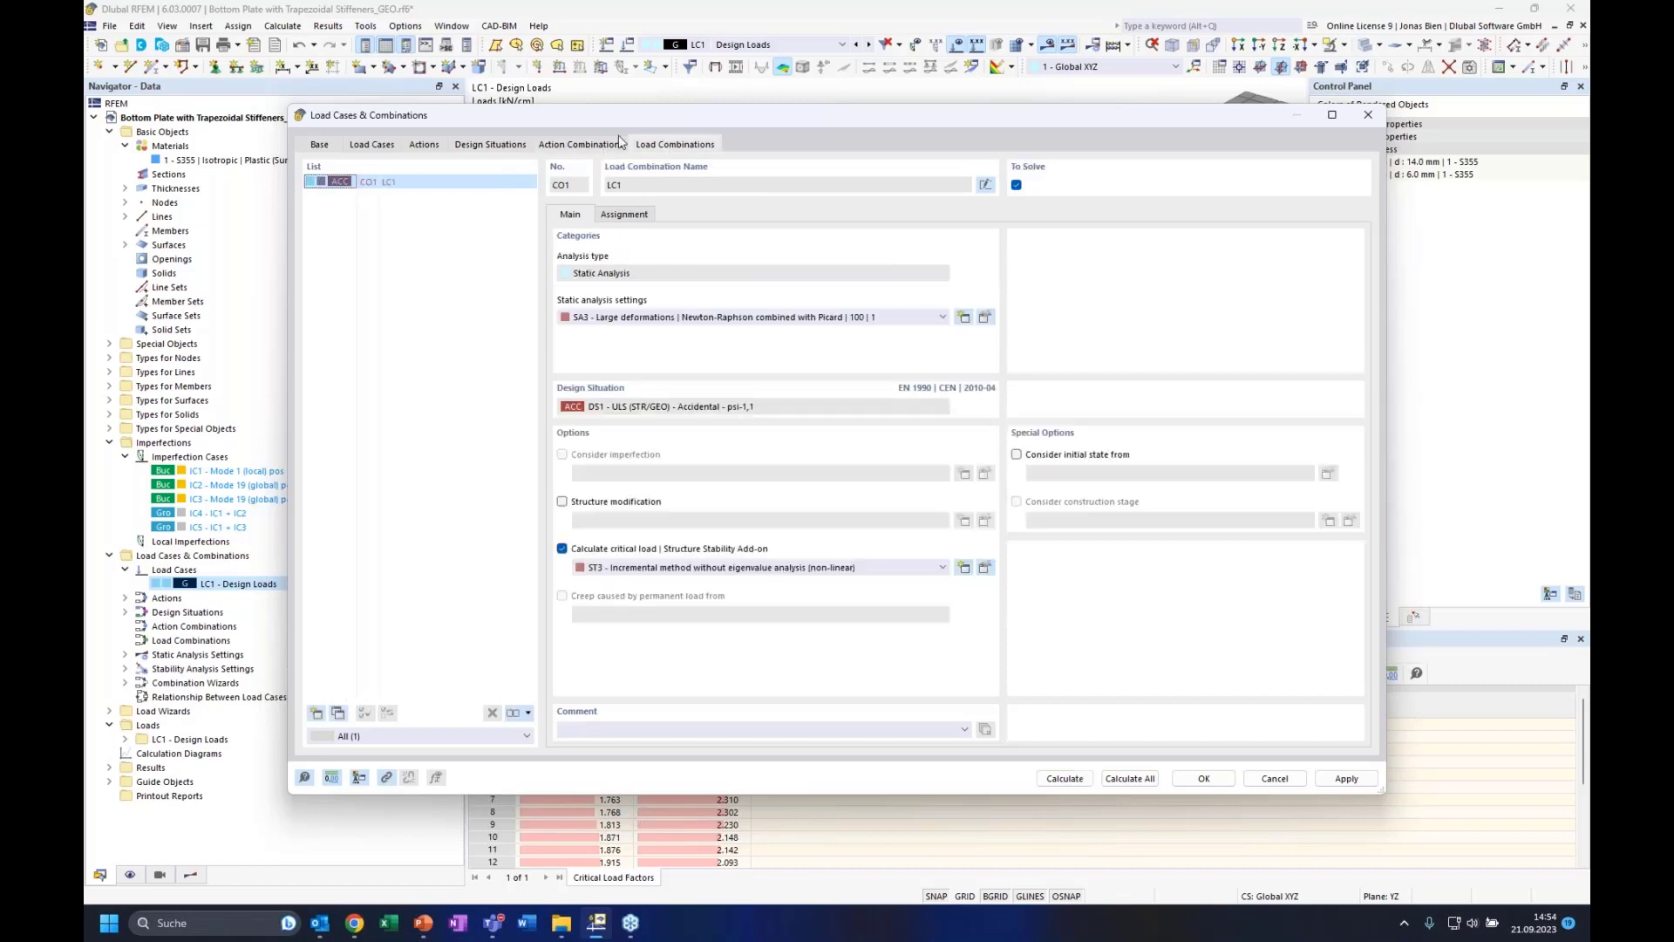
click(520, 144)
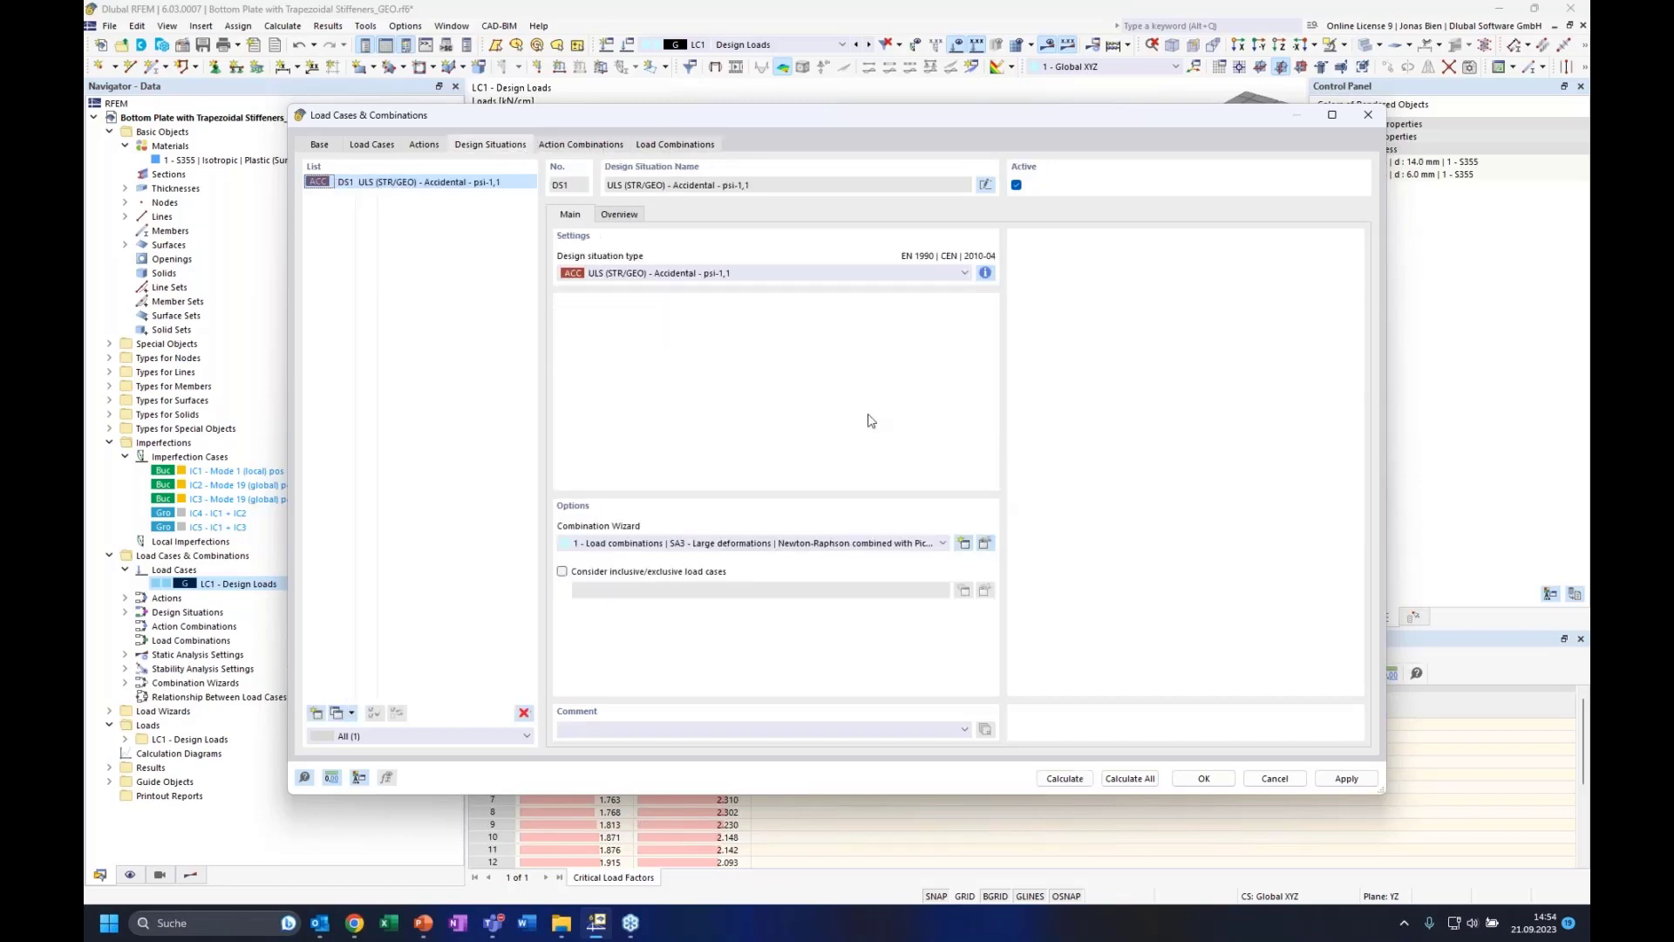
click(983, 543)
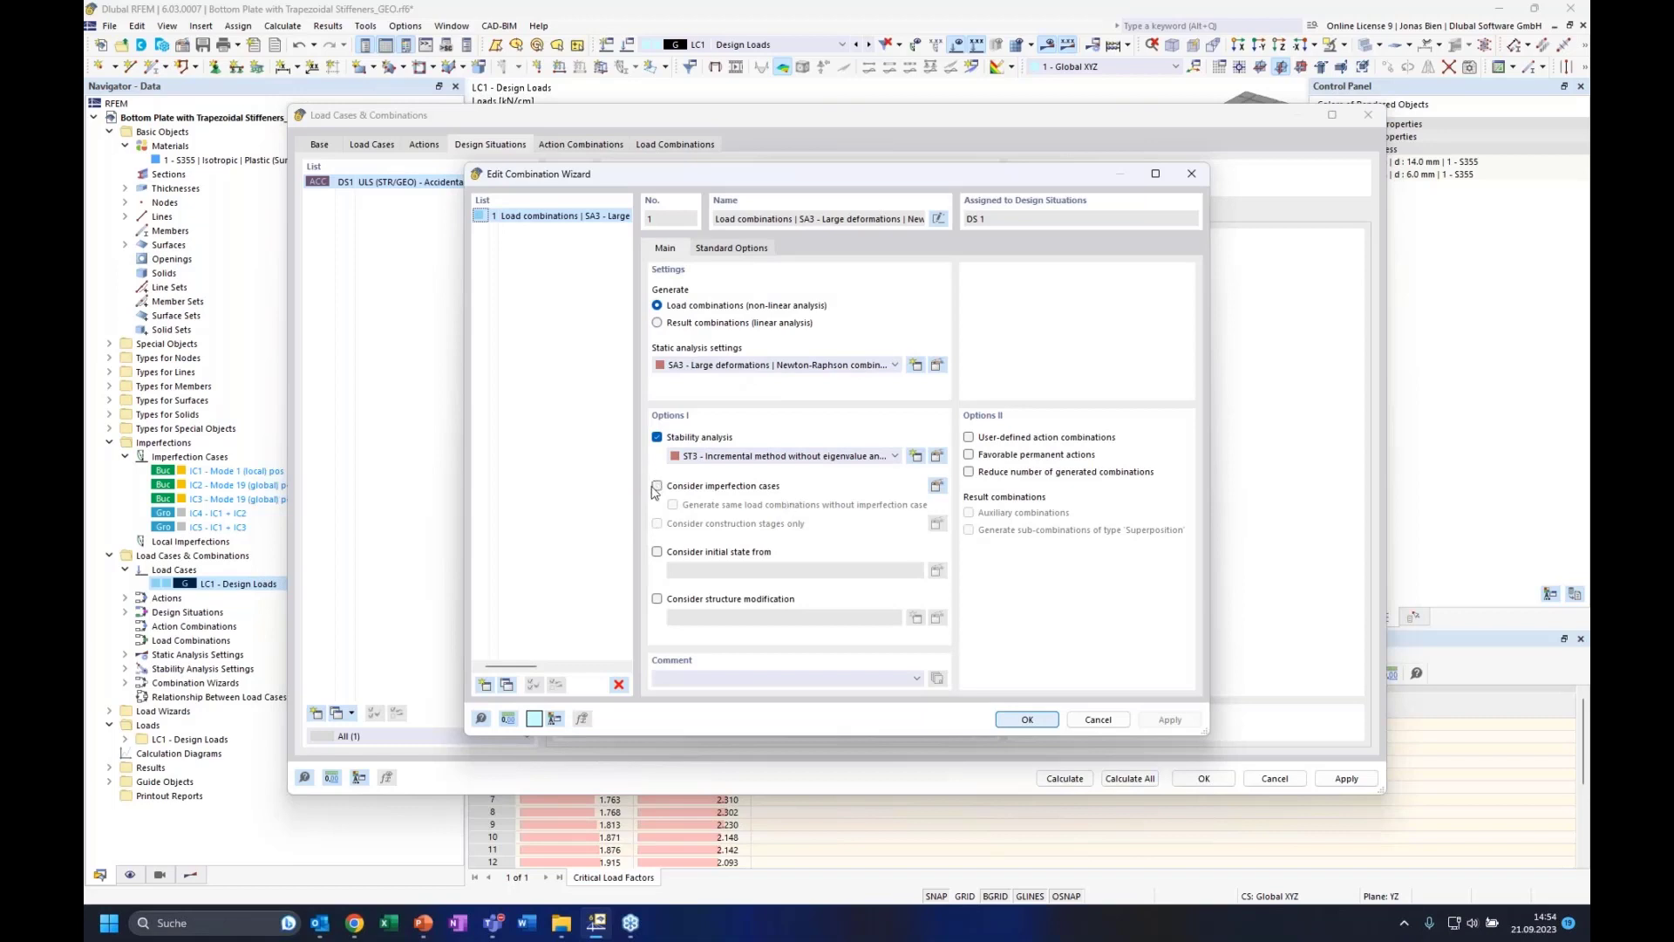
click(657, 486)
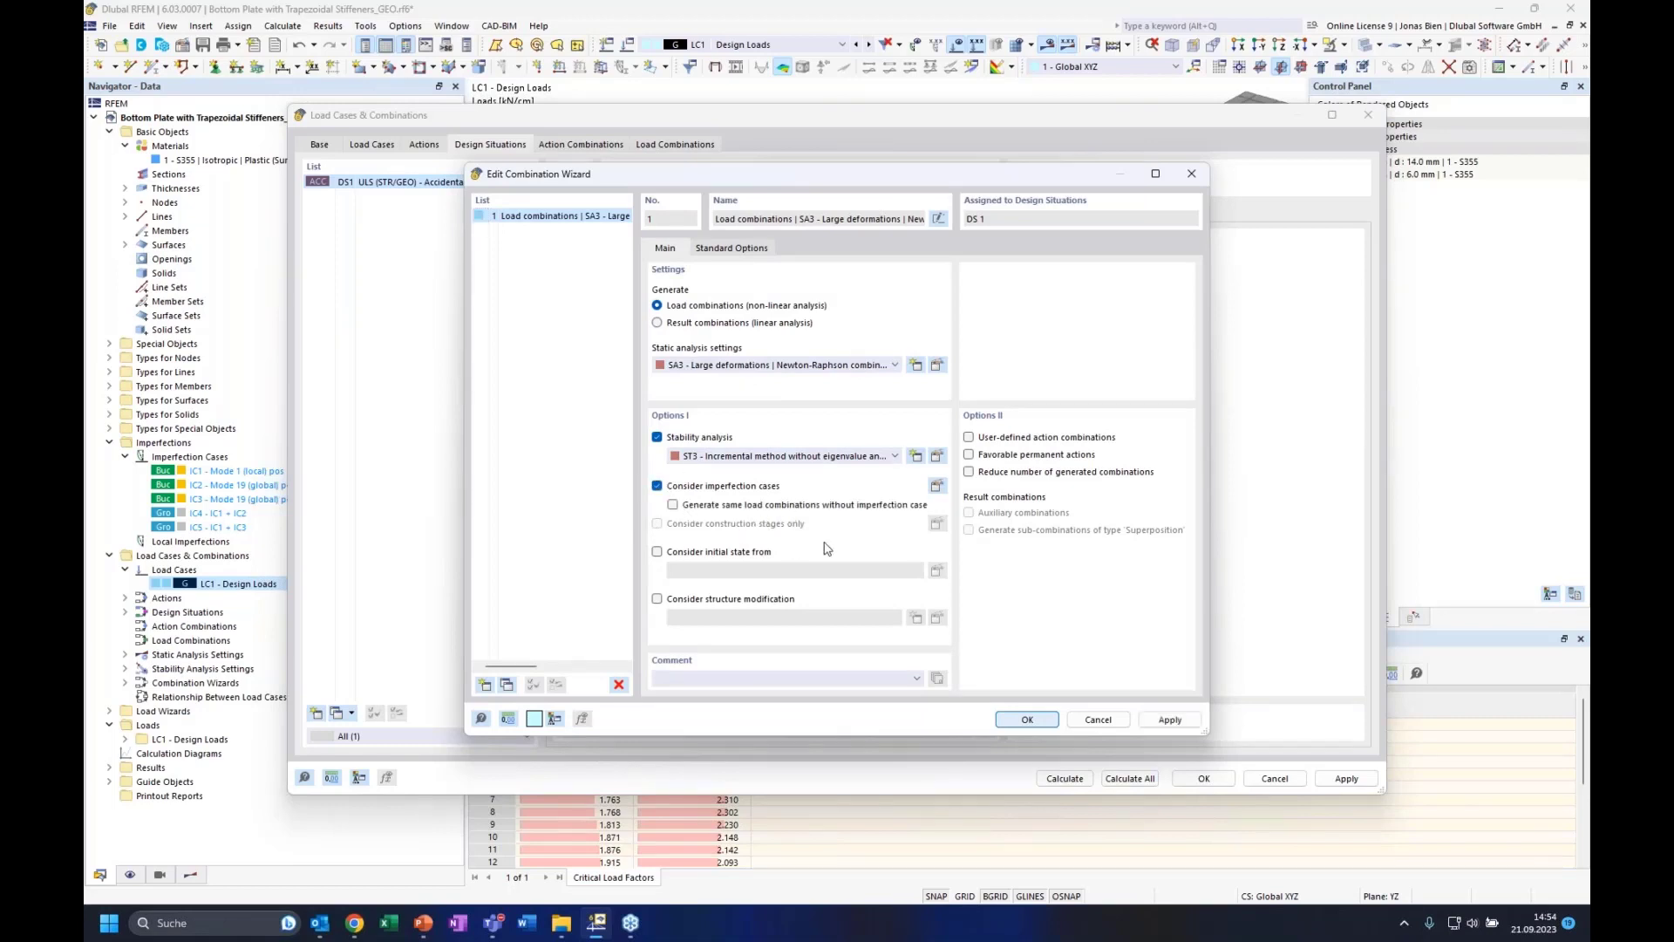
click(1037, 719)
Review which imperfection case is assigned to each generated load combination, CO1 through CO5
click(652, 144)
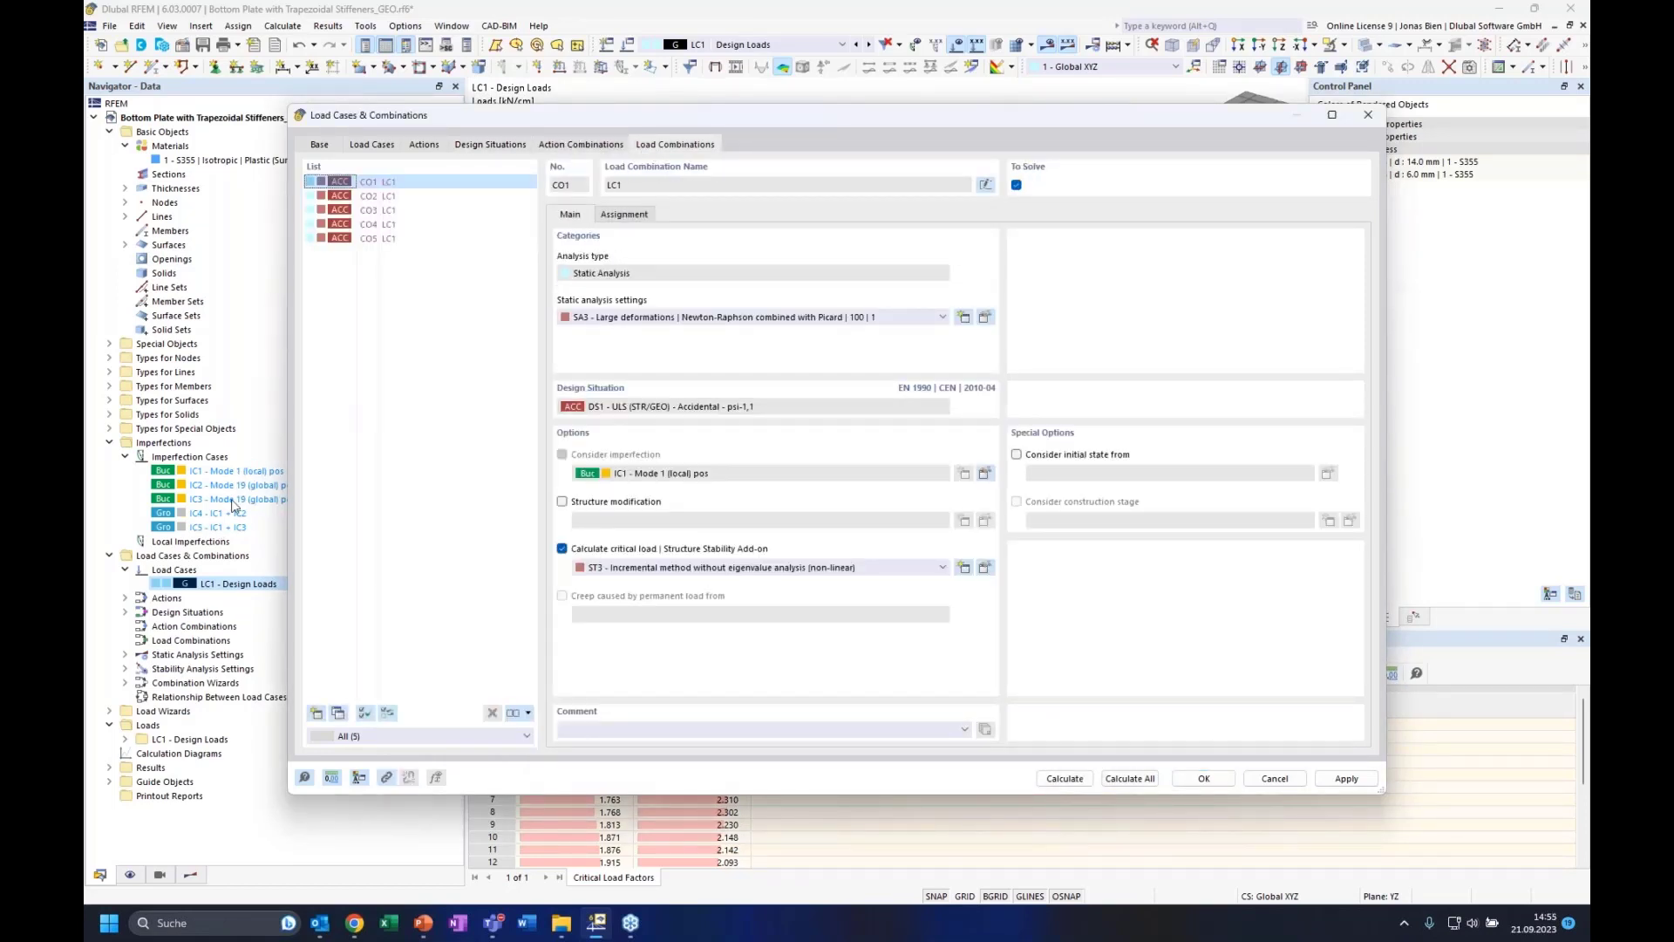
click(415, 200)
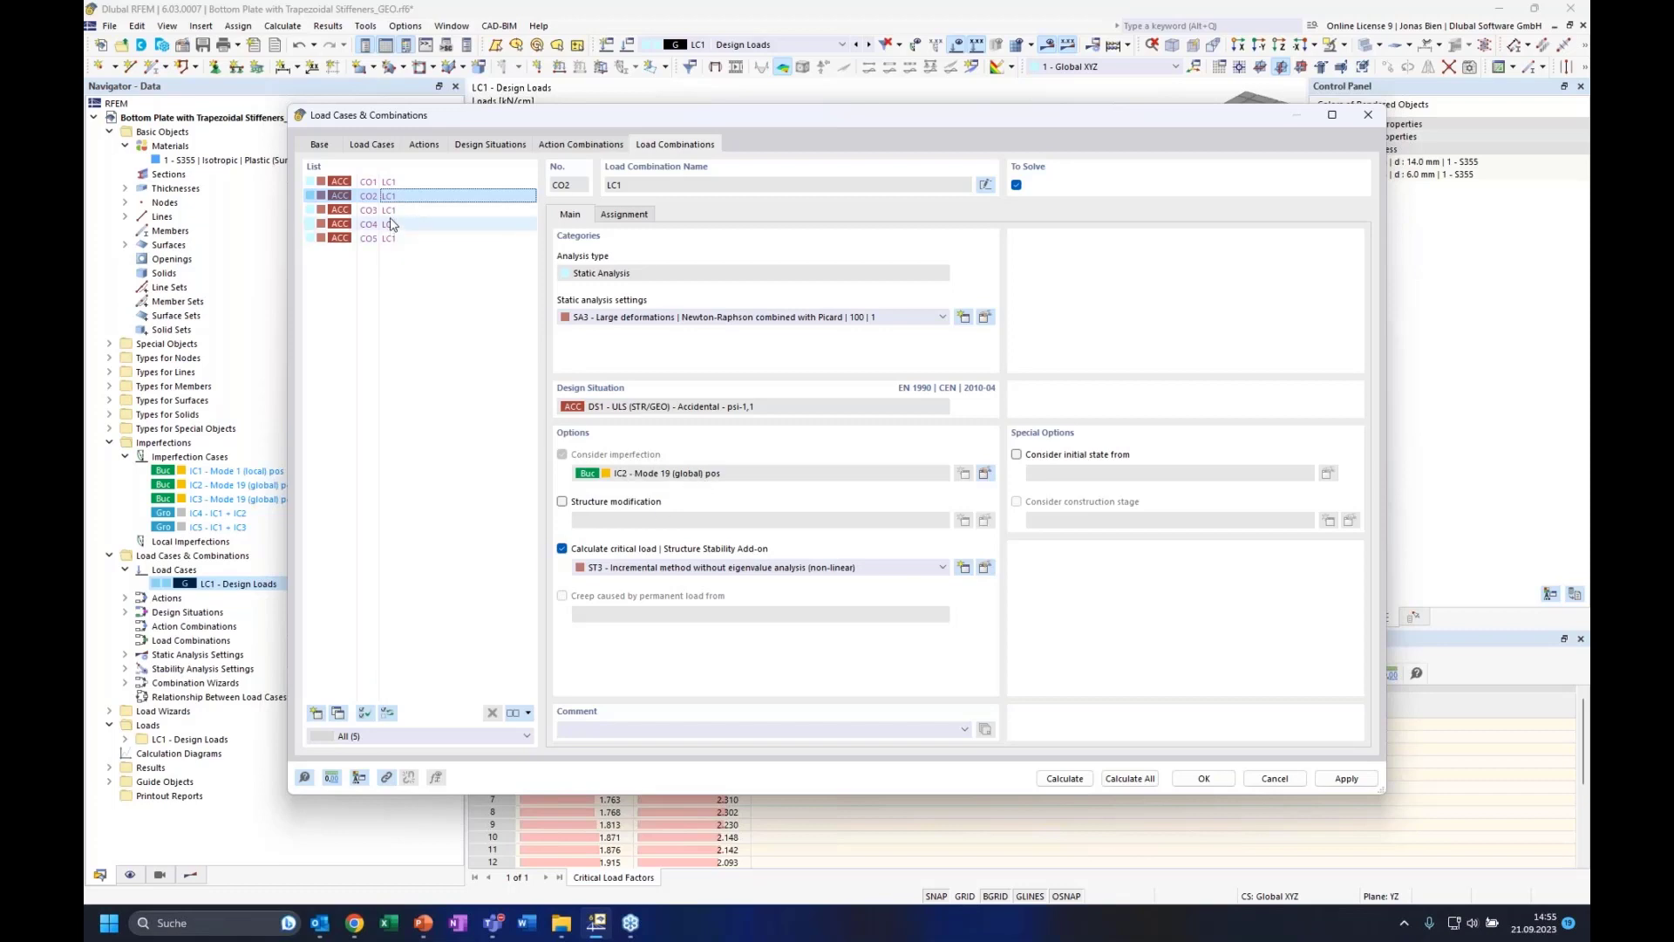
click(397, 210)
click(404, 224)
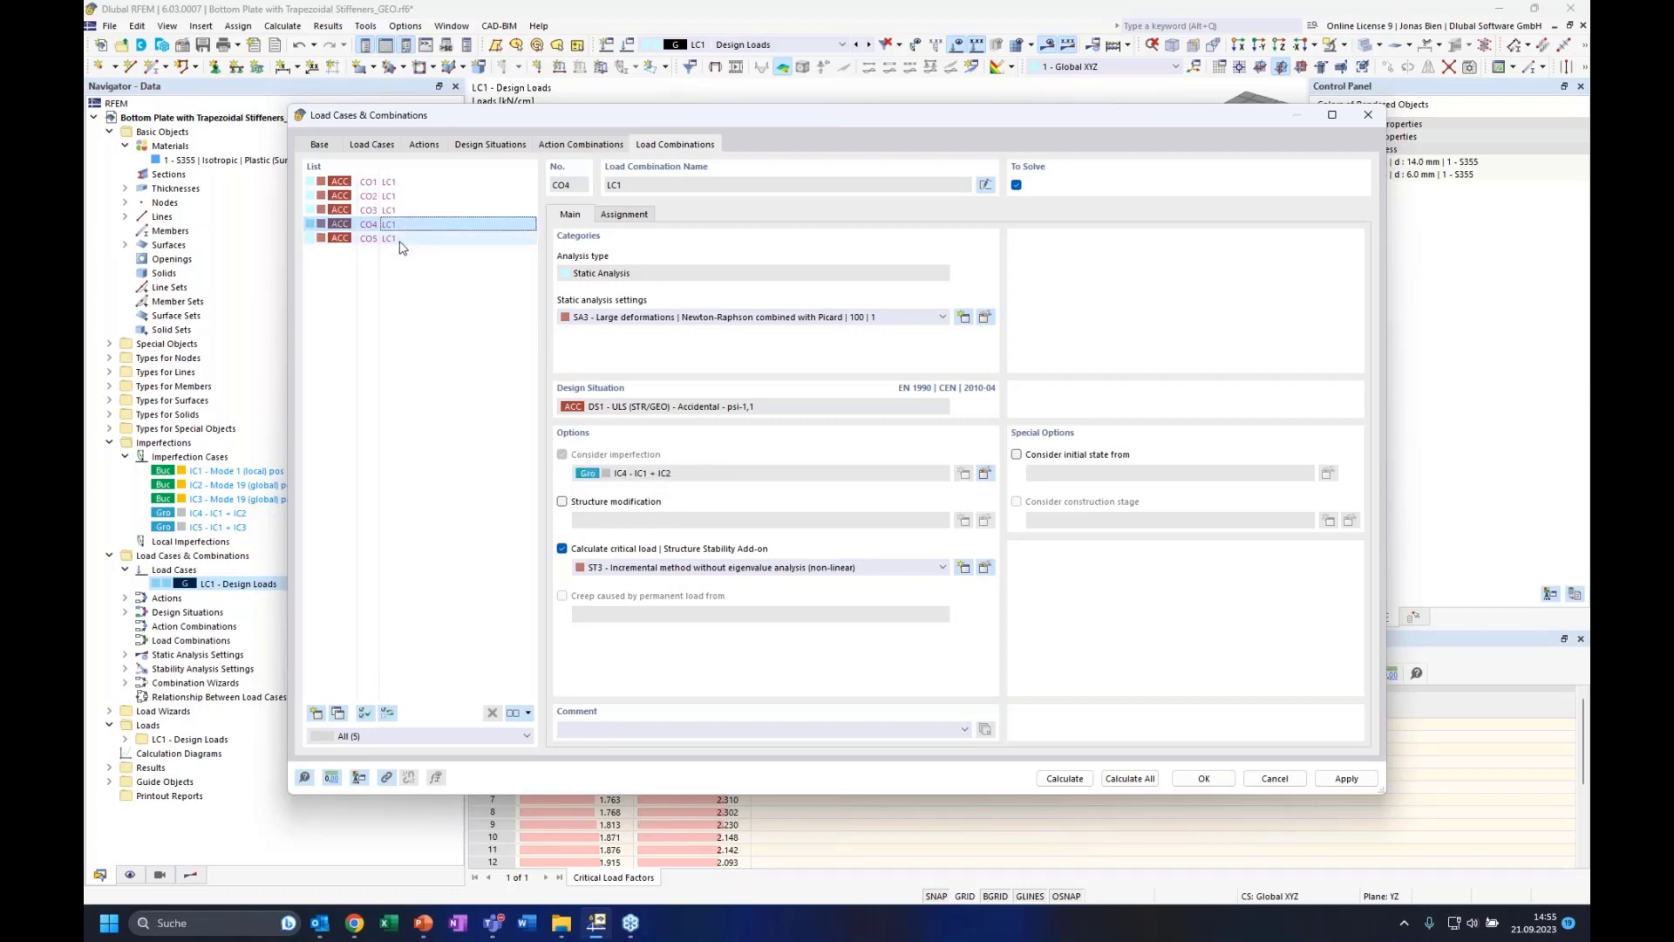
click(394, 241)
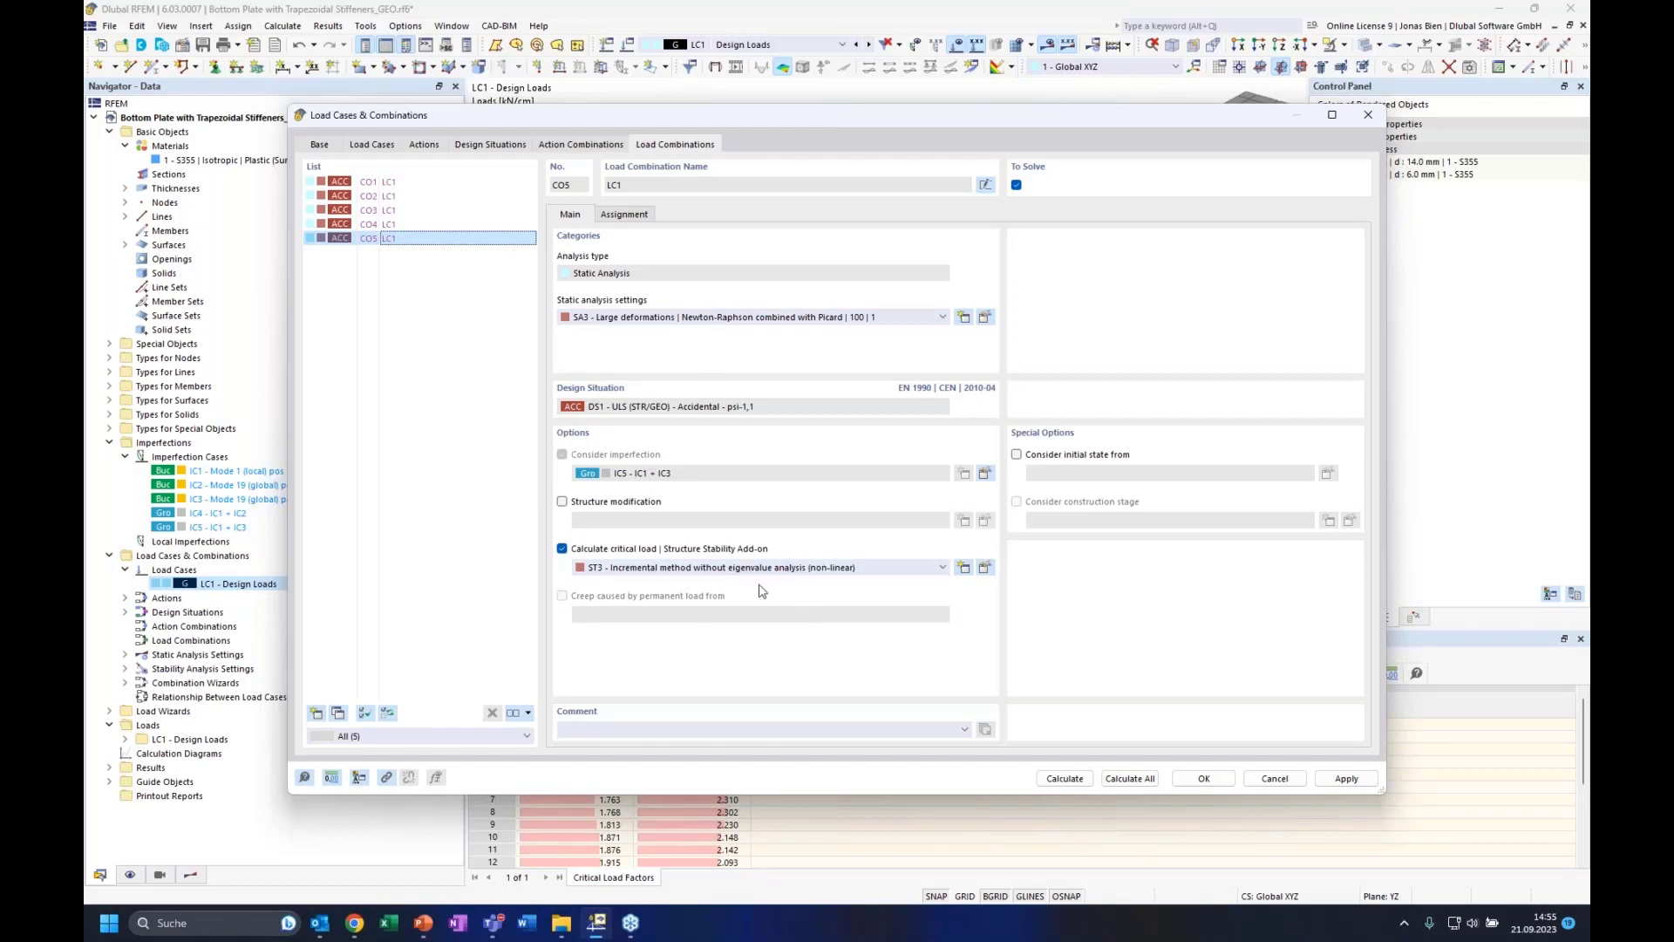
Calculate all load combinations and display the incremental stability analysis results for CO5
click(1136, 778)
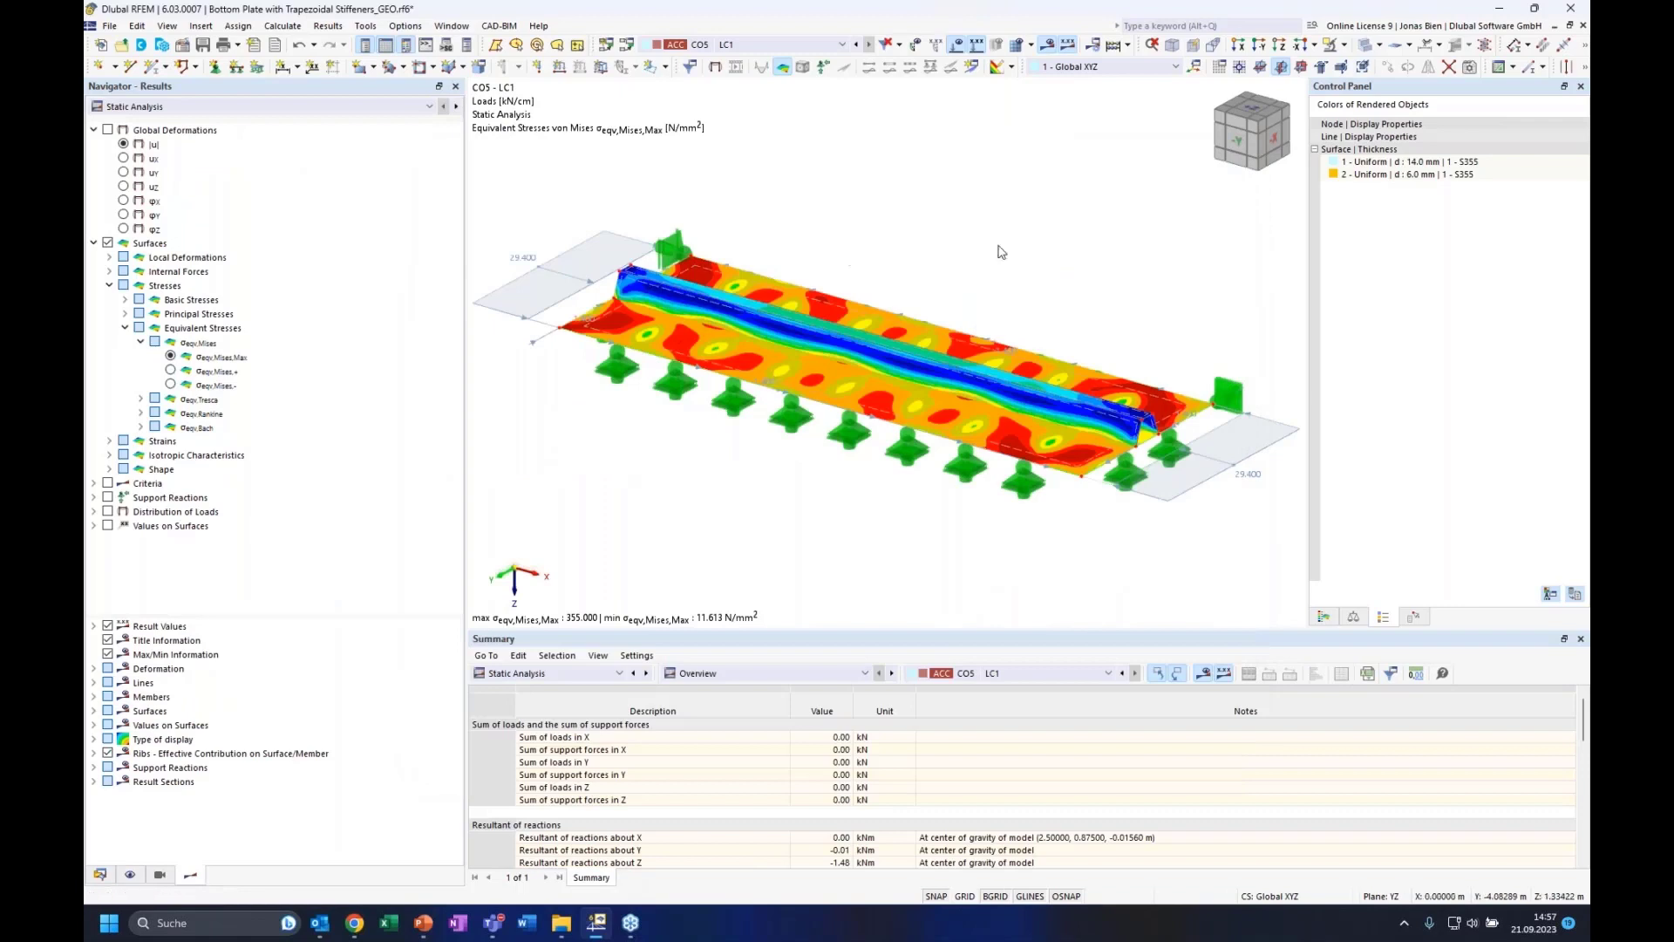
scroll(963, 254, down, 1)
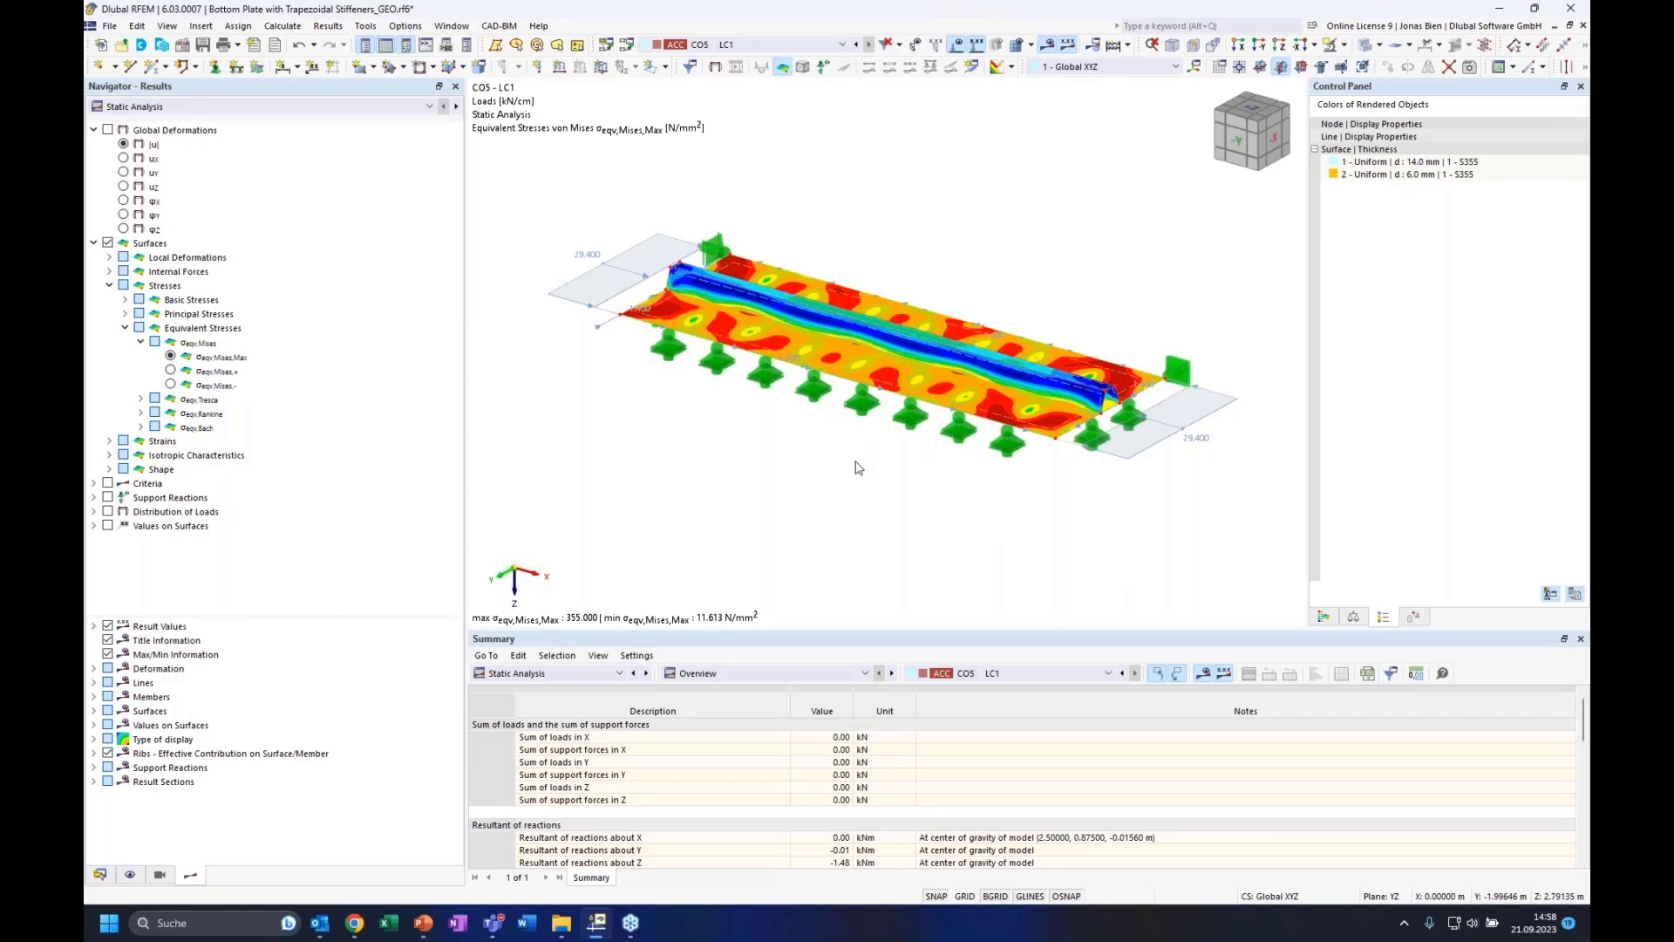
scroll(787, 697, down, 1)
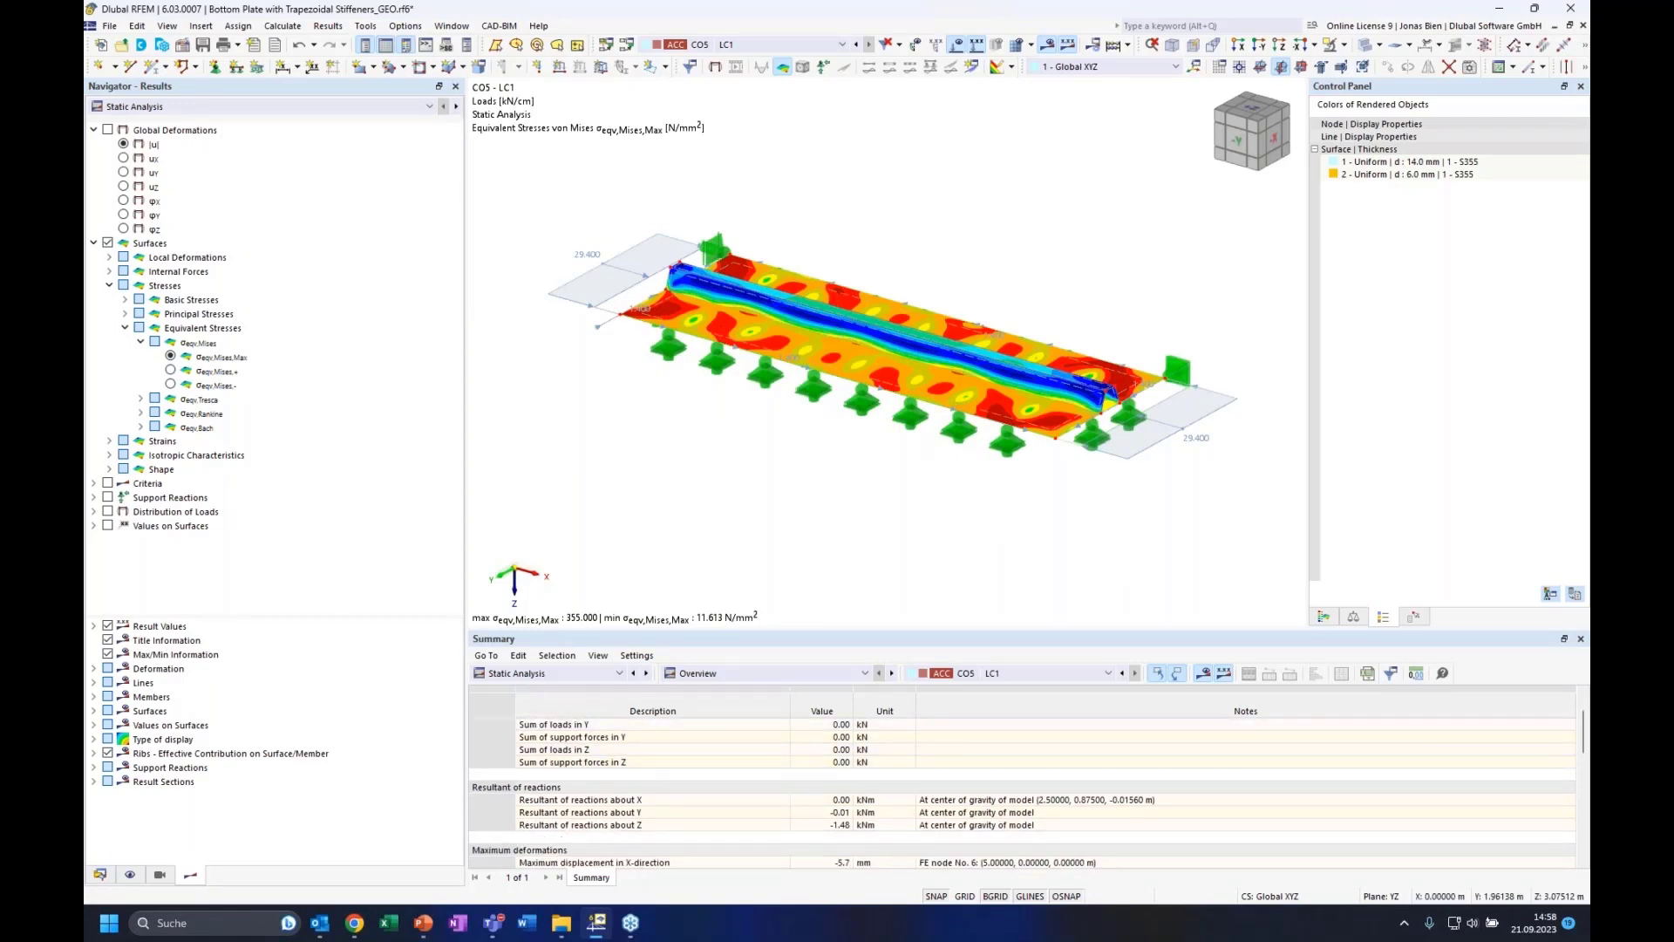
click(336, 107)
click(203, 134)
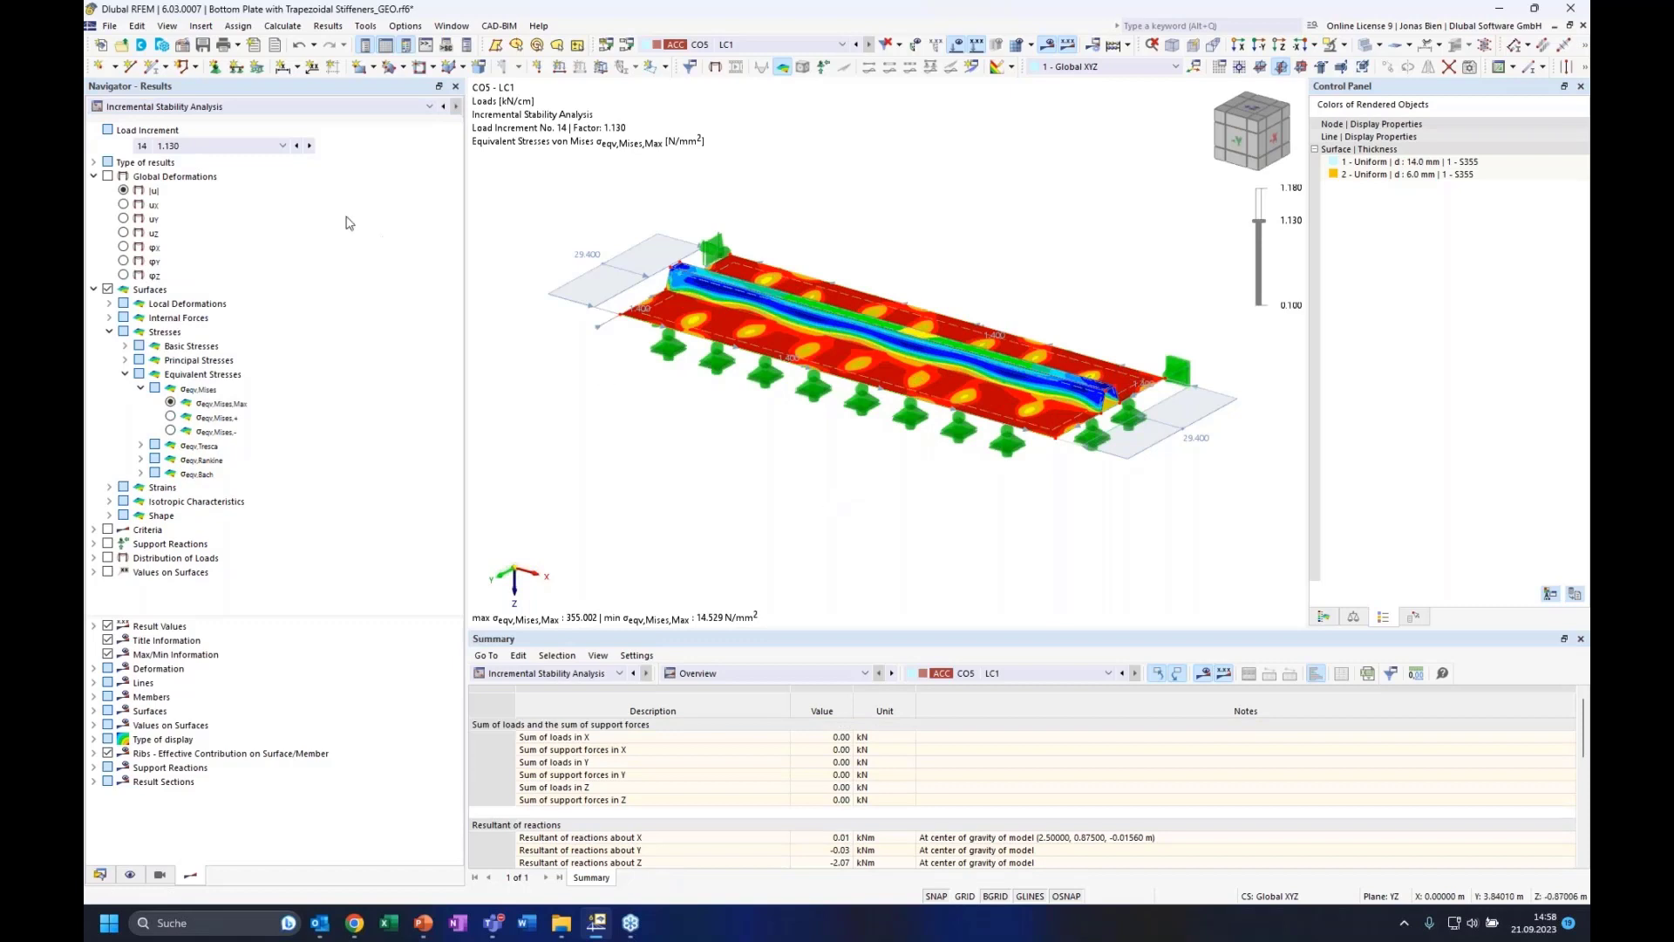
Enlarge the results summary to find CO5's critical load factor, and show the equivalent stresses at load increment 19, factor 1.180
scroll(668, 745, down, 10)
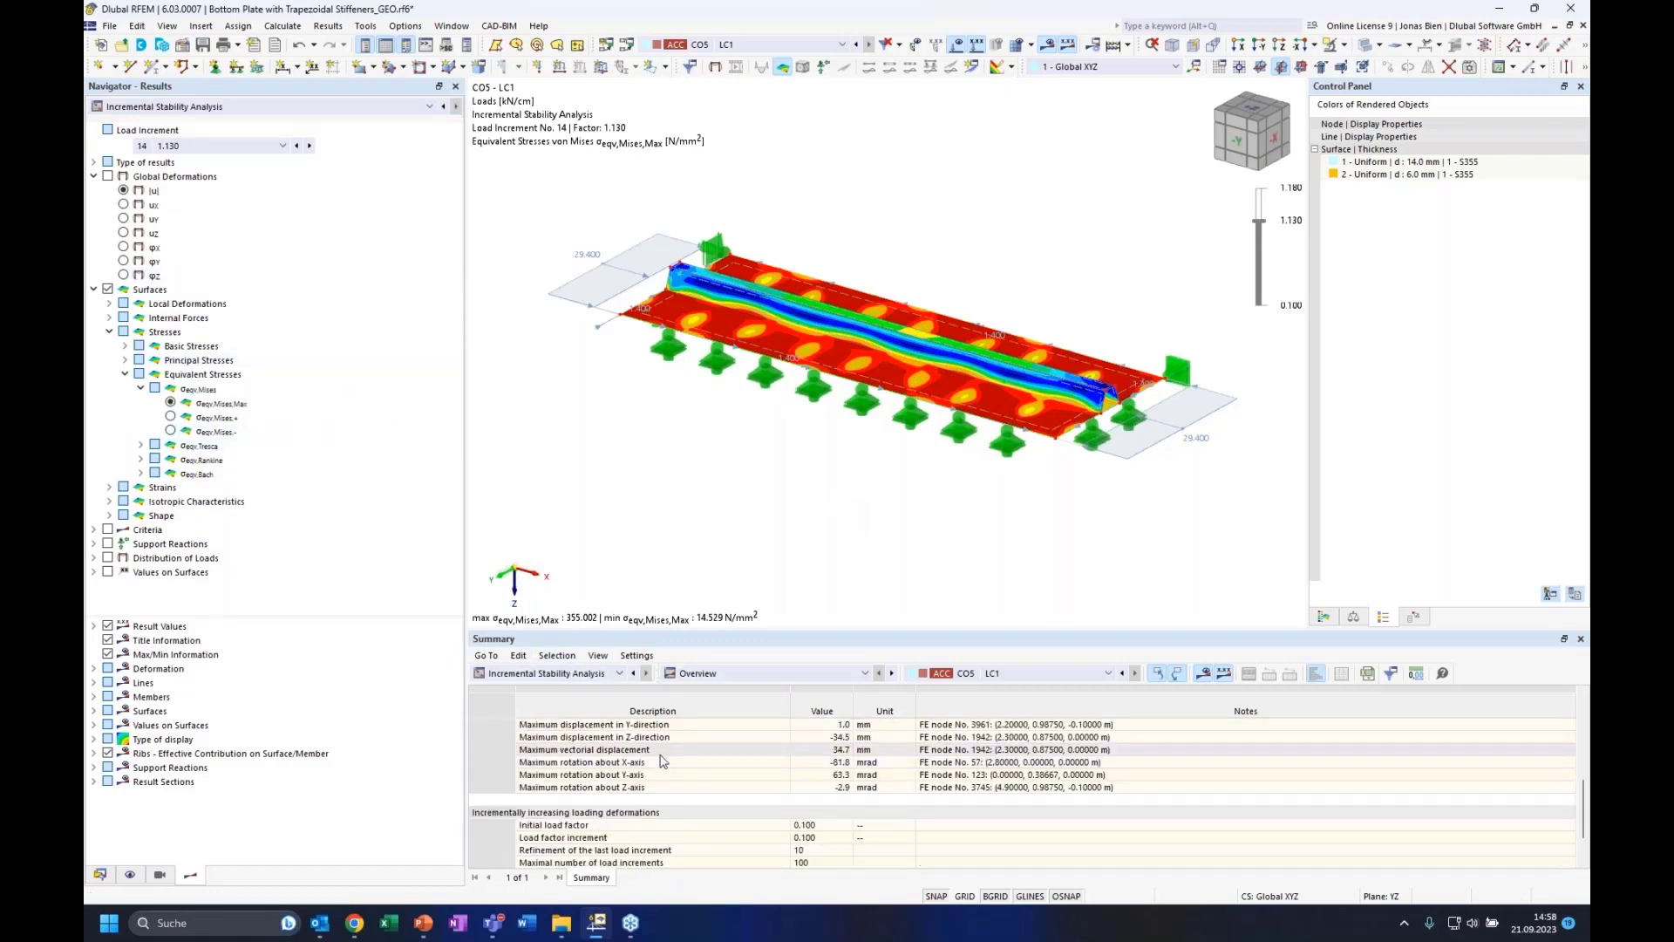
drag(834, 637, 834, 569)
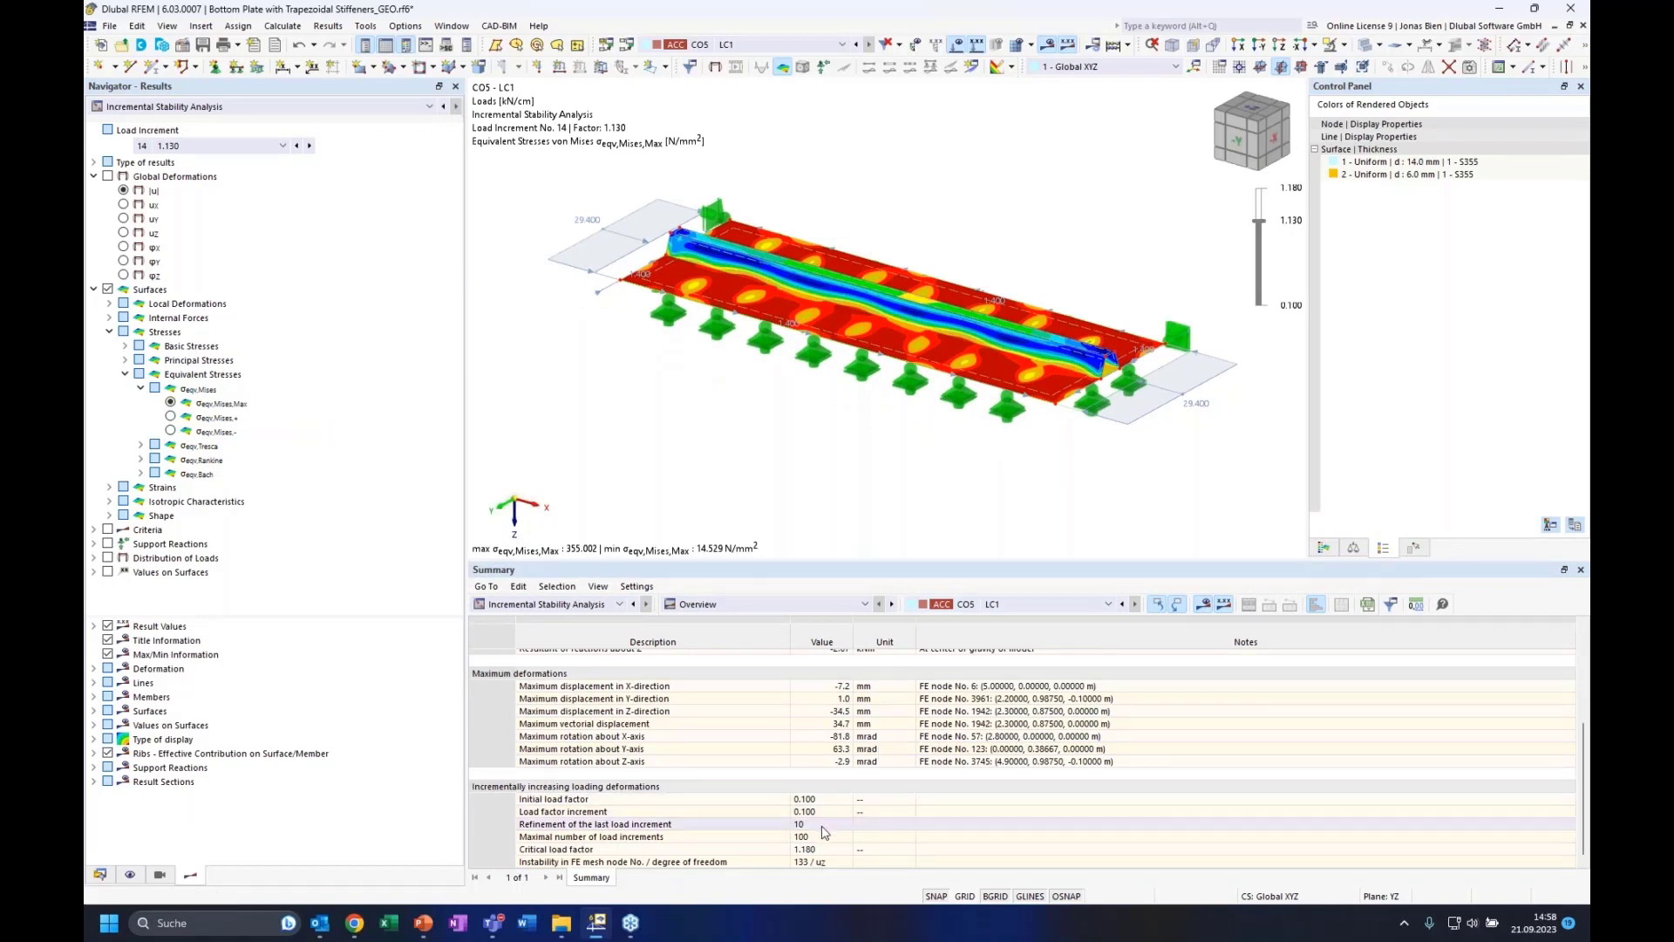
click(721, 849)
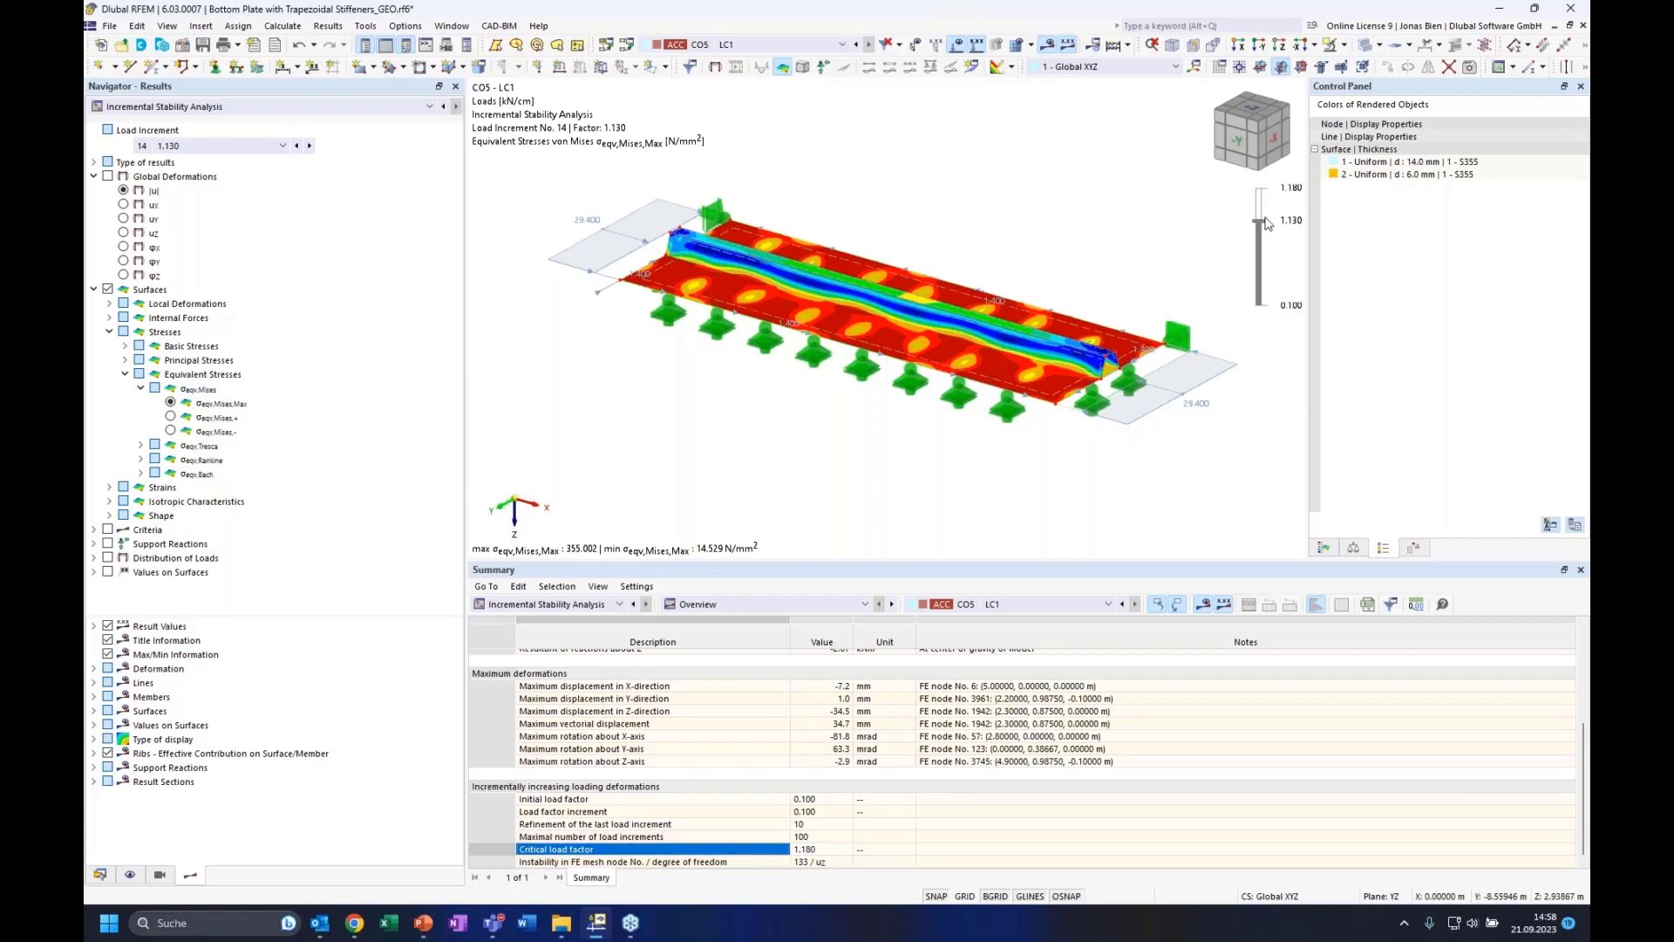
click(1308, 181)
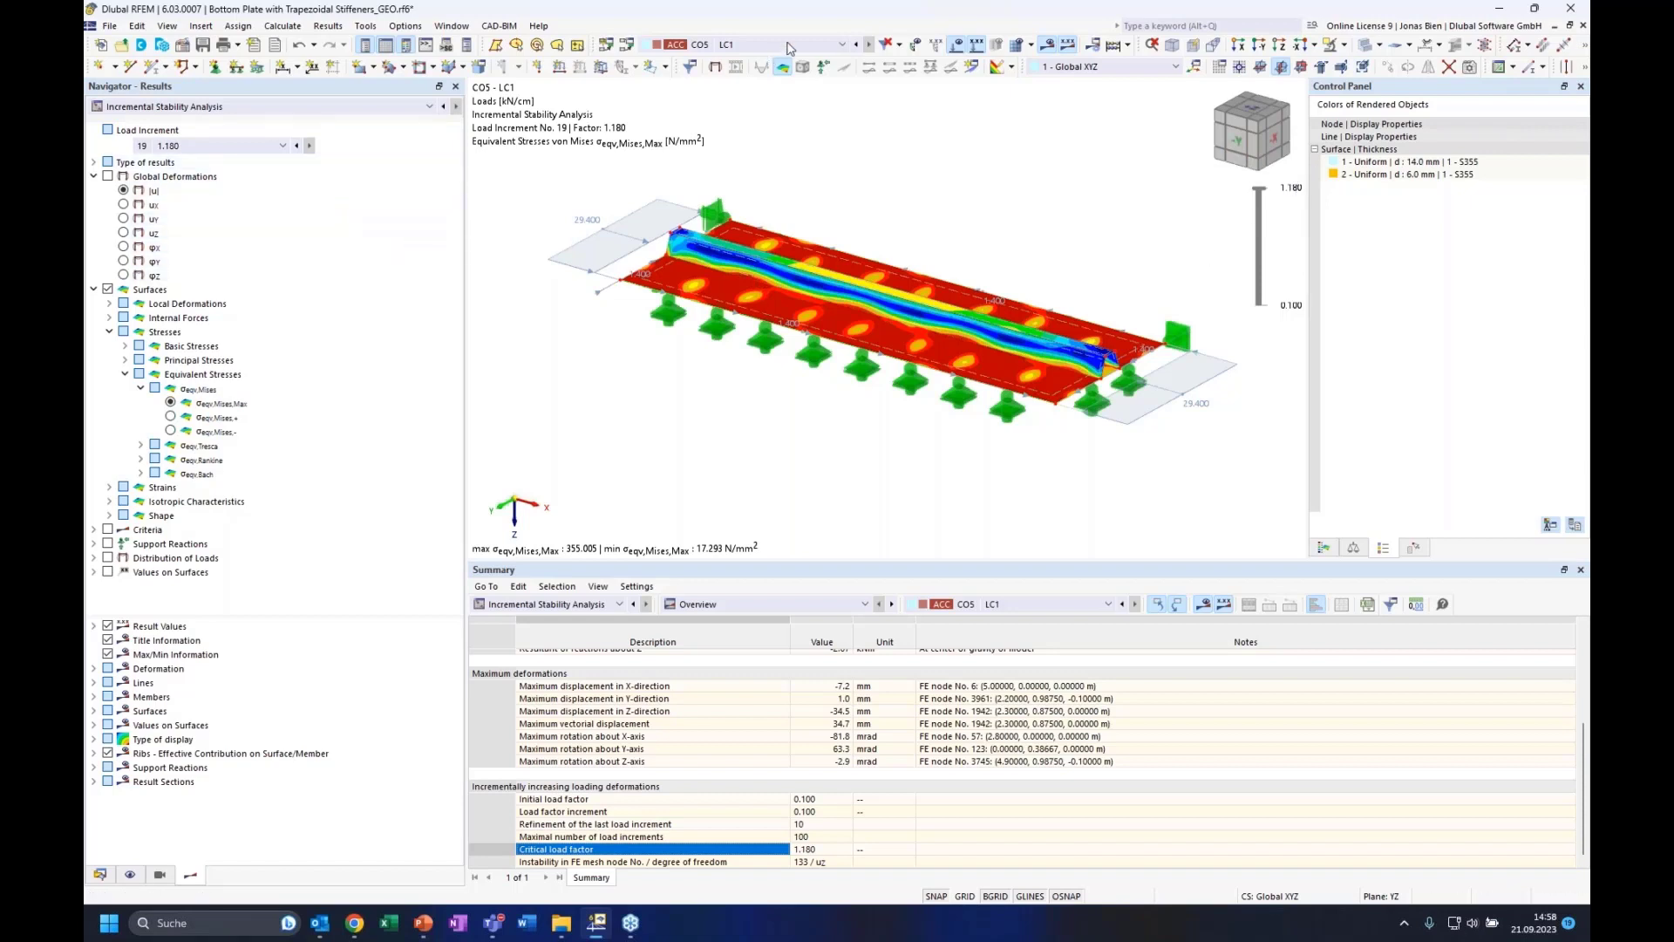
Compare the critical load factors and von Mises stress distributions of load combinations CO1 through CO5
click(1090, 605)
scroll(1037, 629, up, 1)
click(1020, 621)
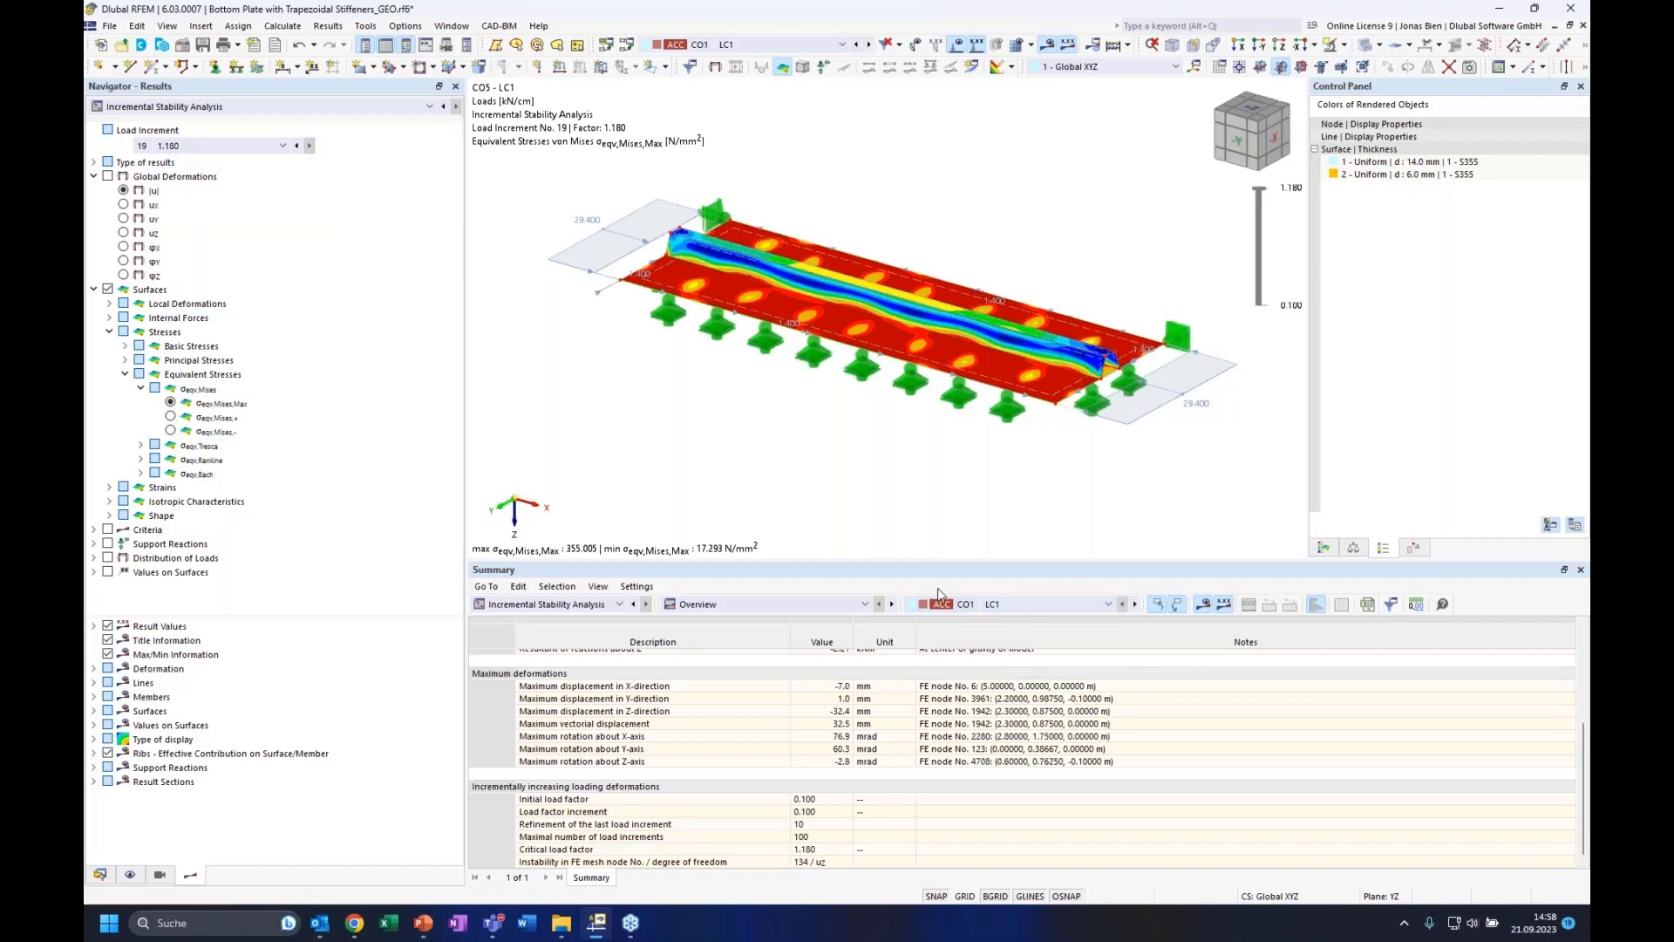
click(868, 46)
click(868, 46)
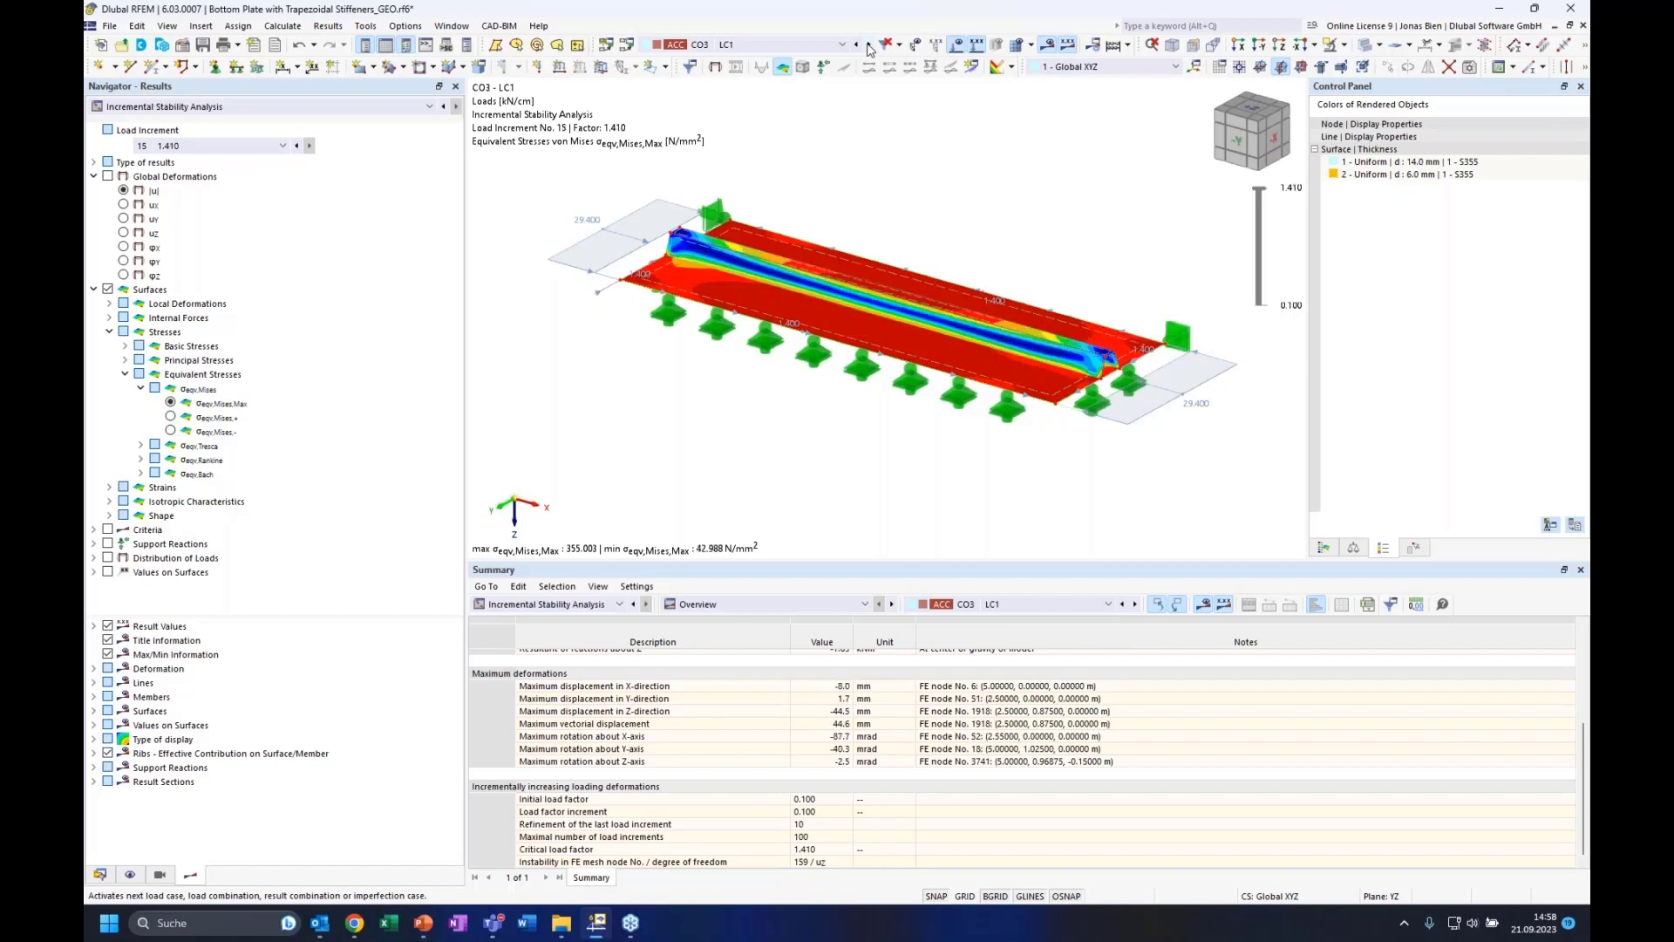
click(868, 46)
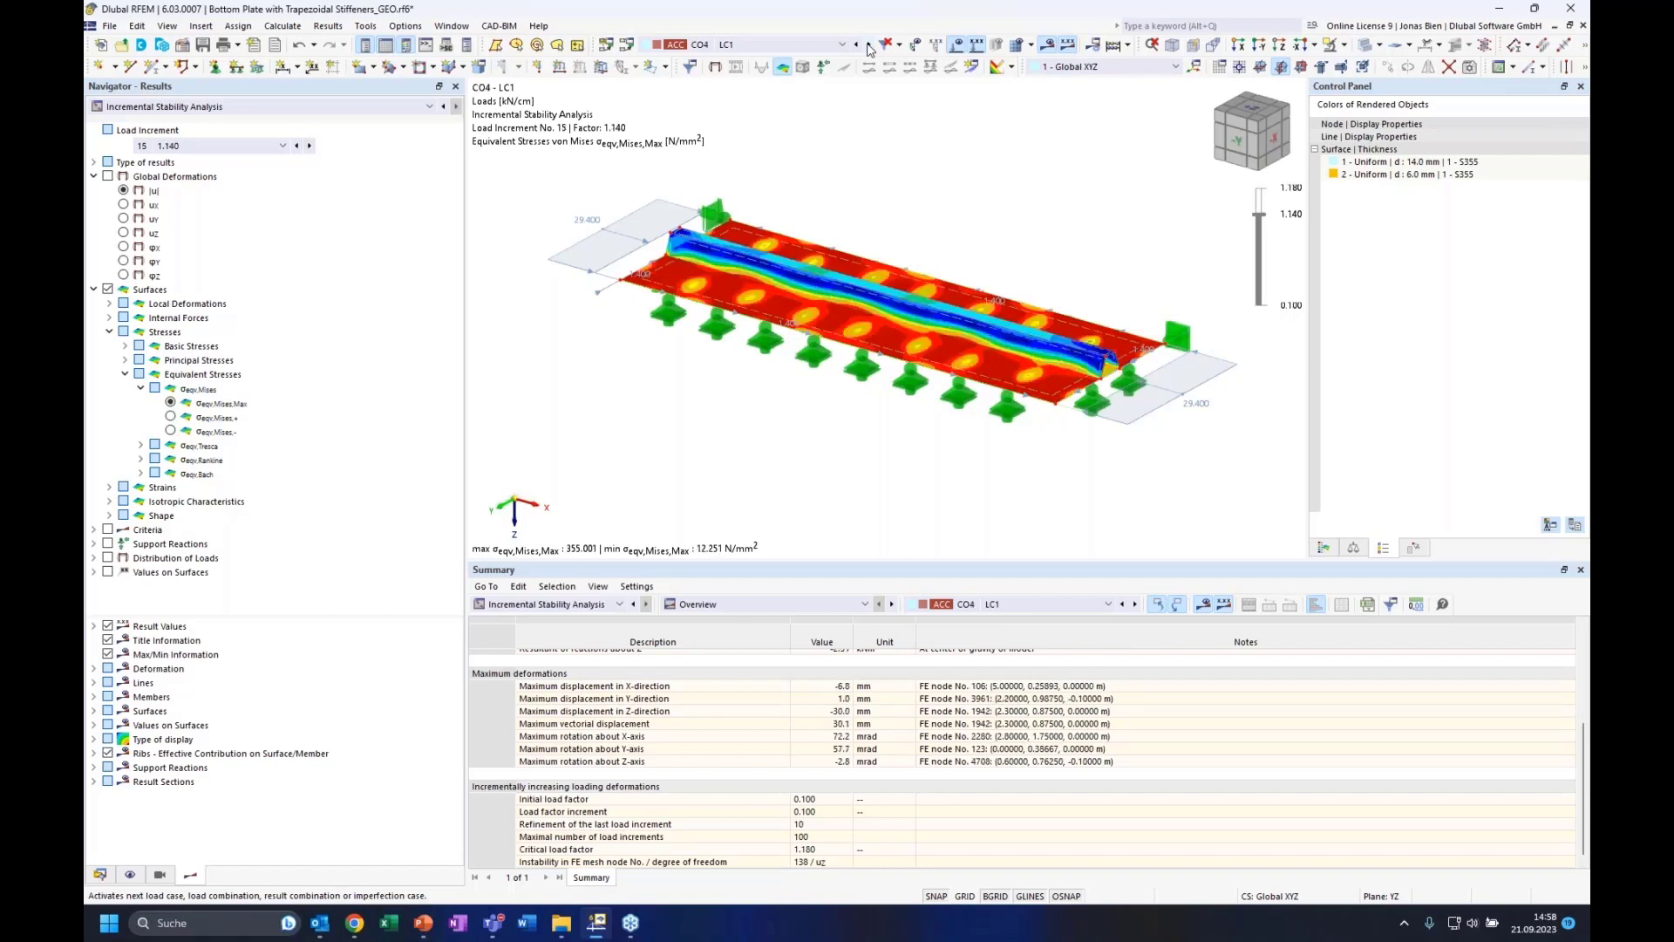
click(869, 46)
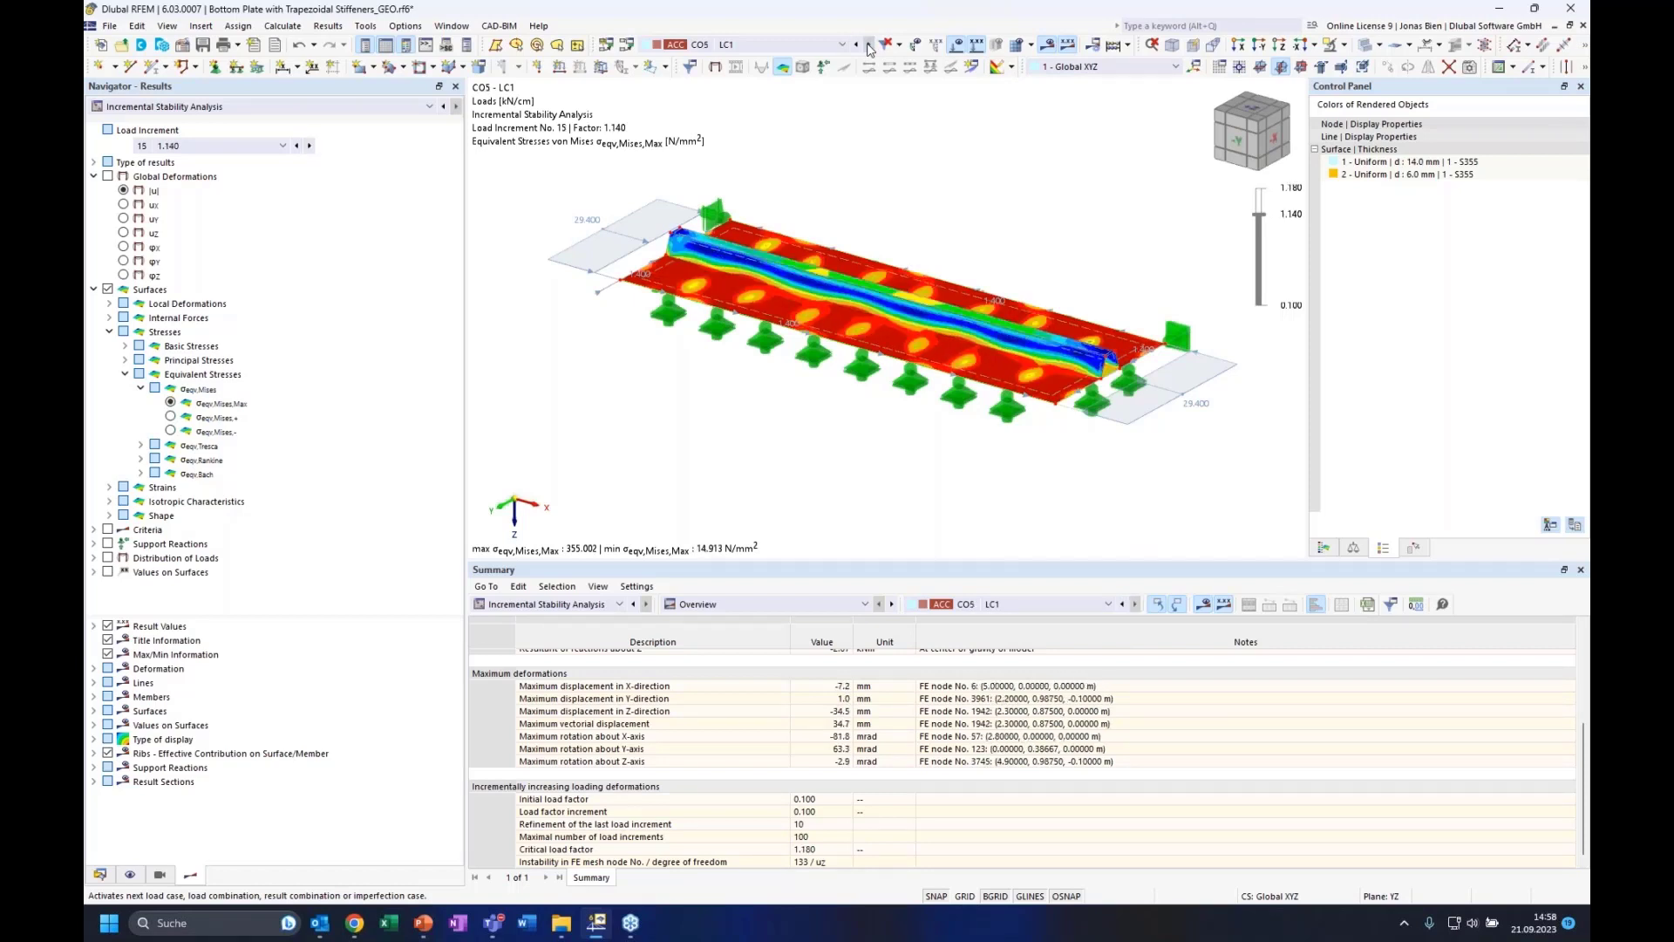
Compare CO4 with CO5, and inspect the plate's equivalent stresses for CO5 at load factor 1.180
click(856, 46)
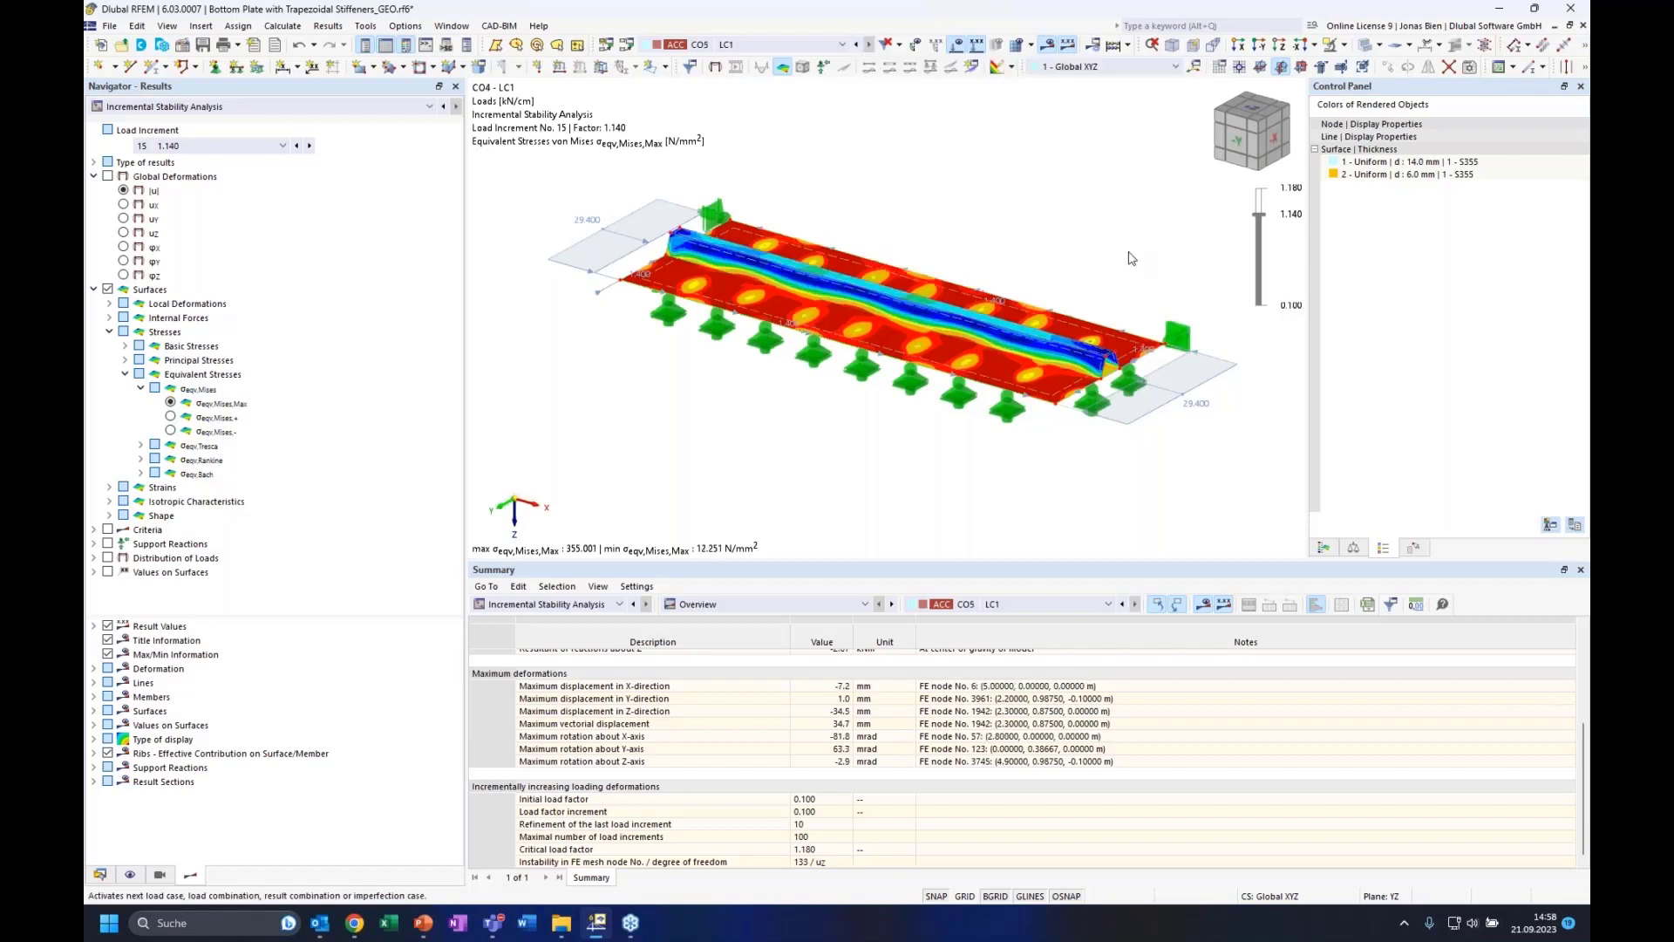
key(Page_Down)
drag(1258, 213, 1259, 187)
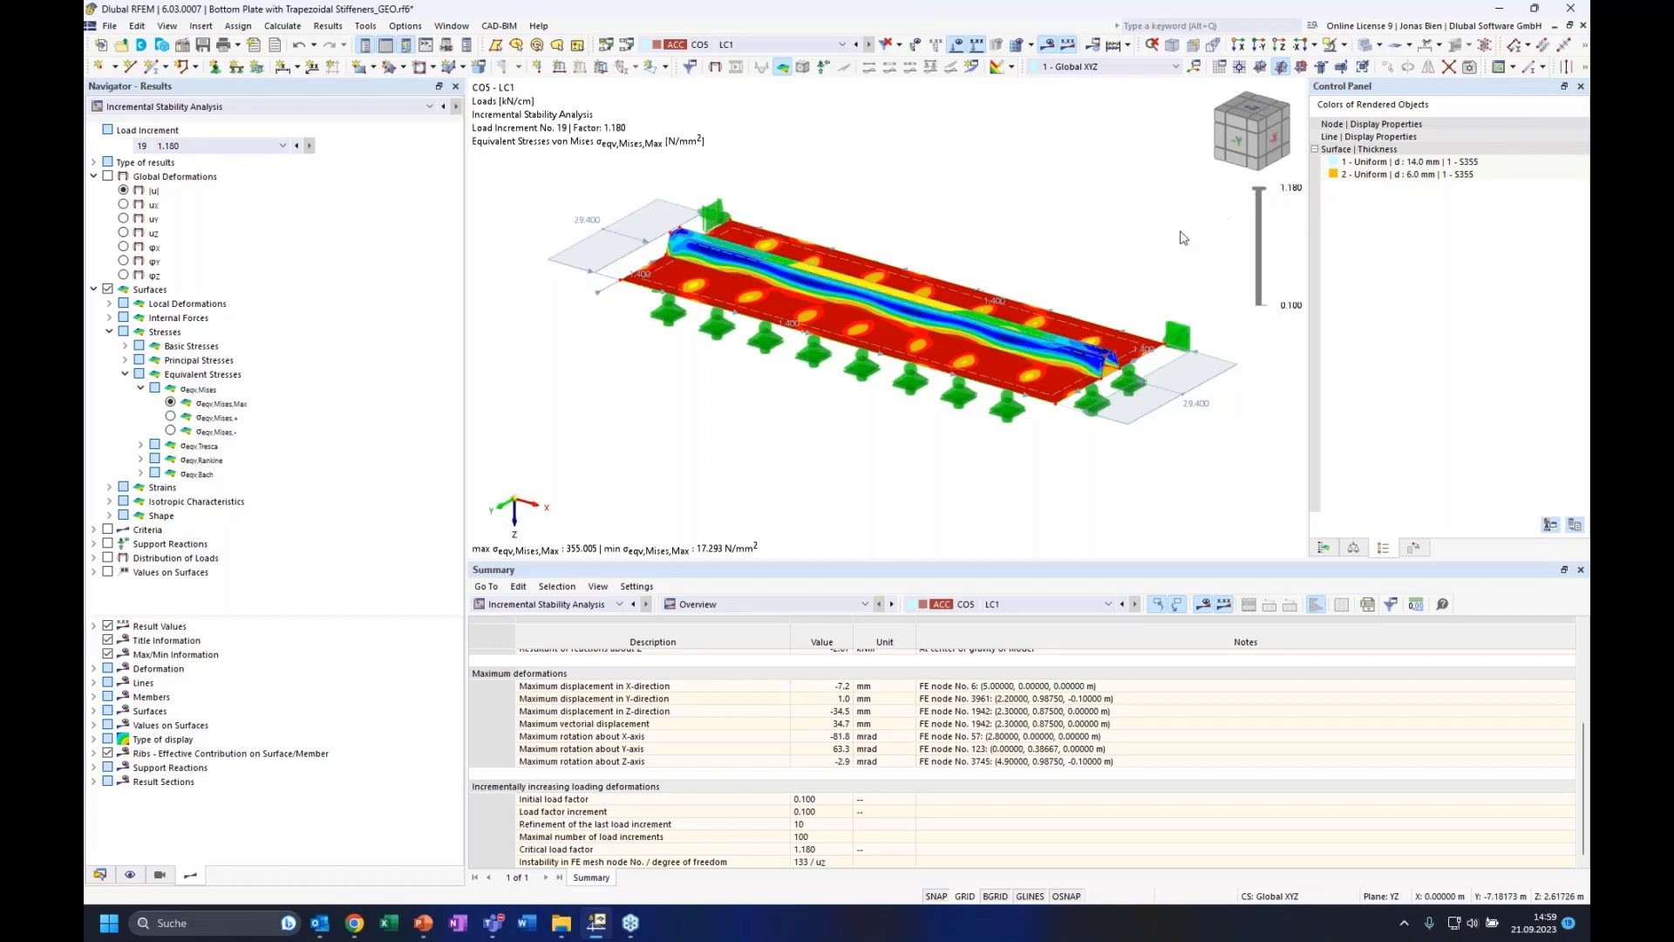
middle_drag(1151, 224, 1129, 270)
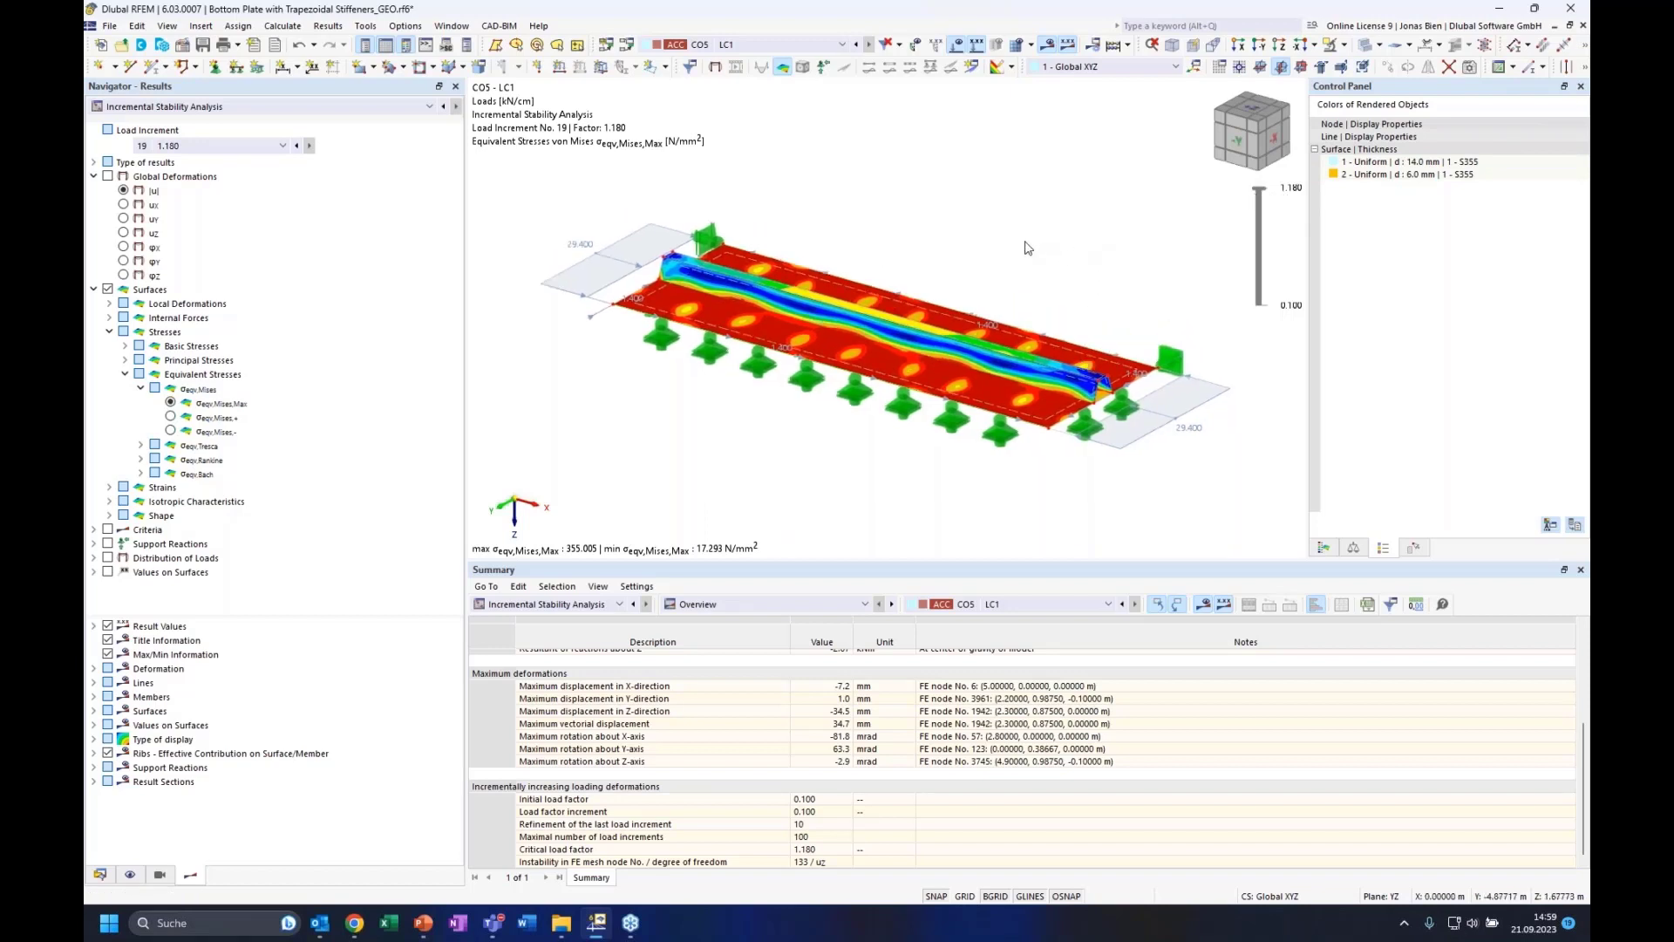
ctrl+middle_drag(1004, 248, 992, 312)
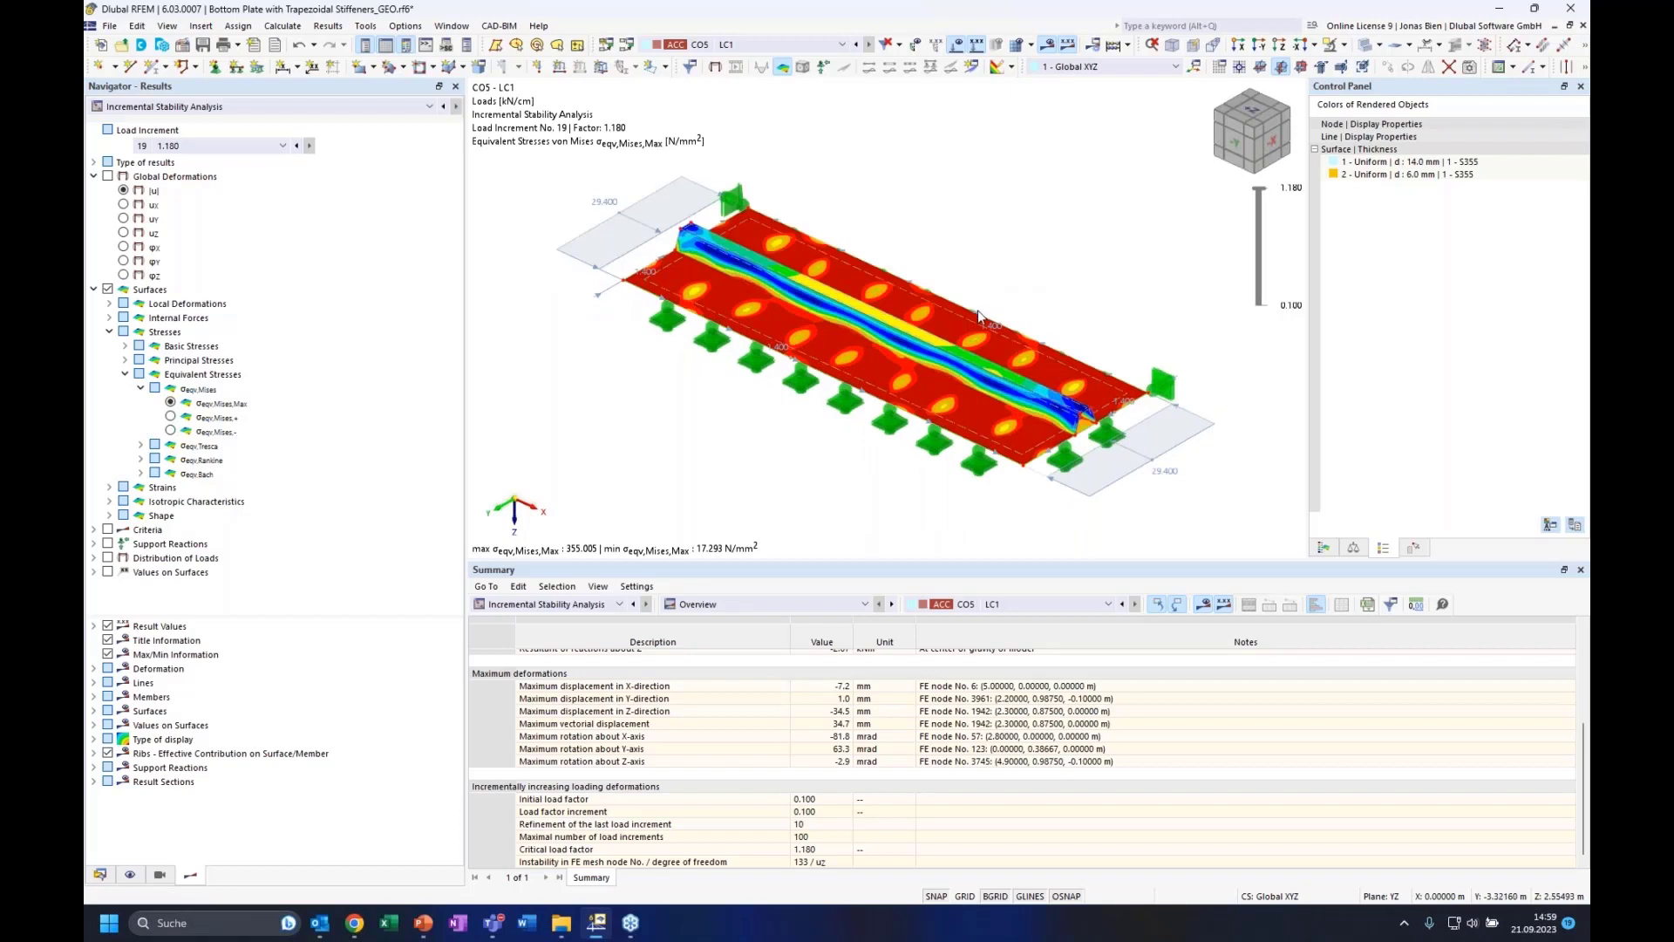